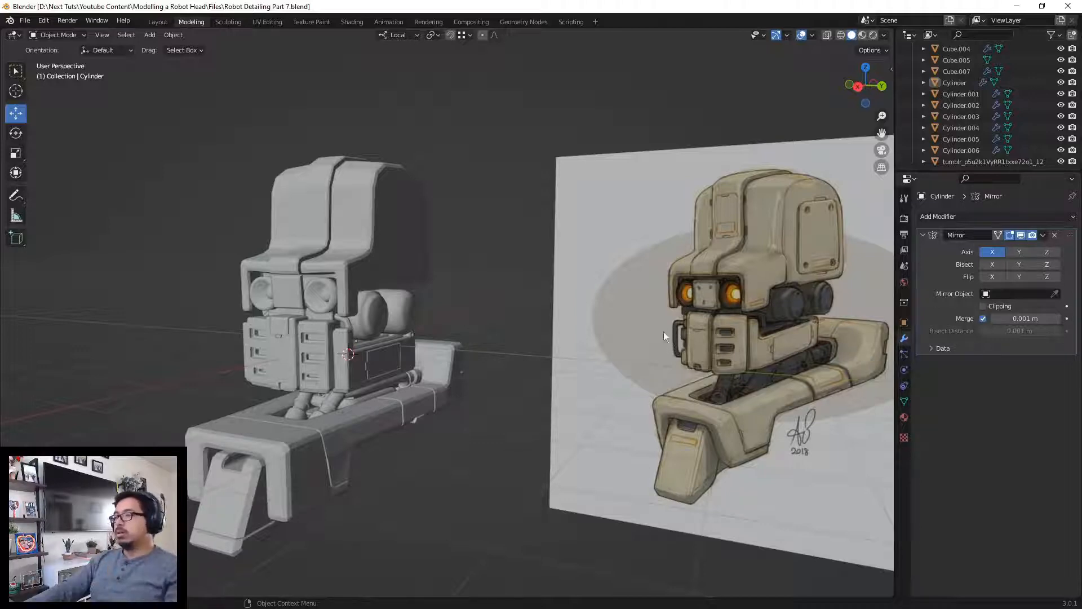
Step: Duplicate the upright front face of the robot head's raised centre strip and place the copy slightly in front of the head
{"action": "middle_click_drag", "start_coordinate": [664, 332], "coordinate": [401, 269]}
{"action": "left_click", "coordinate": [440, 257]}
{"action": "key", "text": "Tab"}
{"action": "key", "text": "3"}
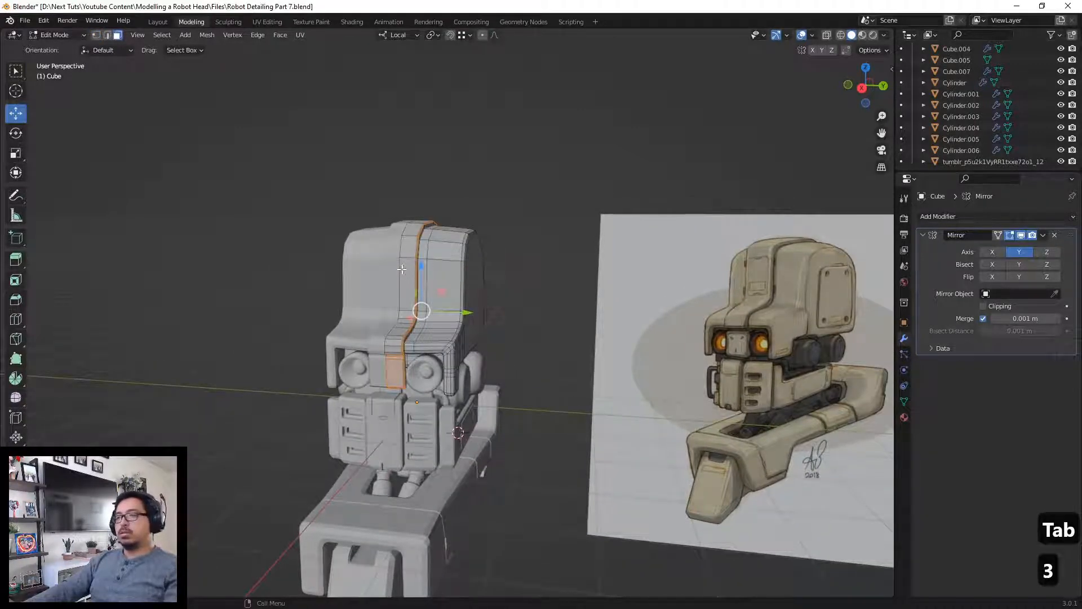
{"action": "left_click", "coordinate": [403, 272]}
{"action": "scroll", "coordinate": [416, 284], "scroll_direction": "up", "scroll_amount": 2}
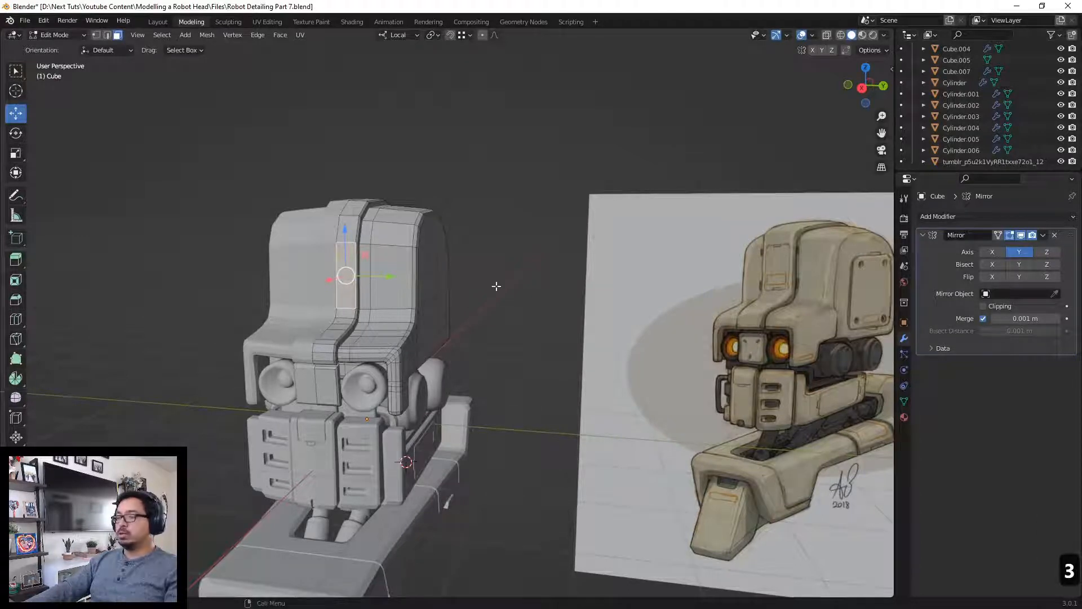
{"action": "key", "text": "d"}
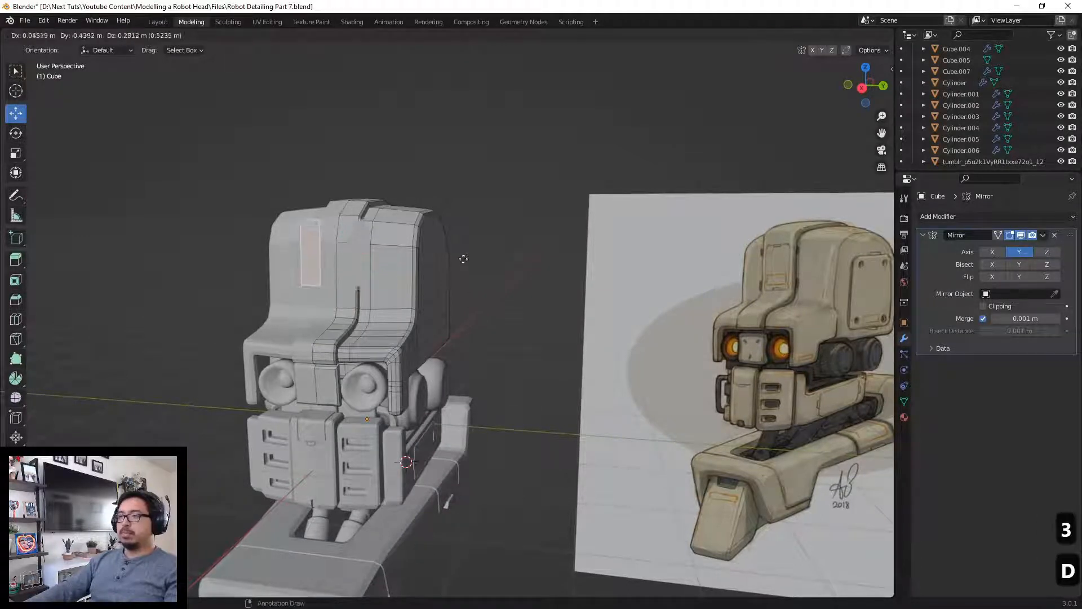
{"action": "left_click_drag", "start_coordinate": [328, 280], "coordinate": [320, 282]}
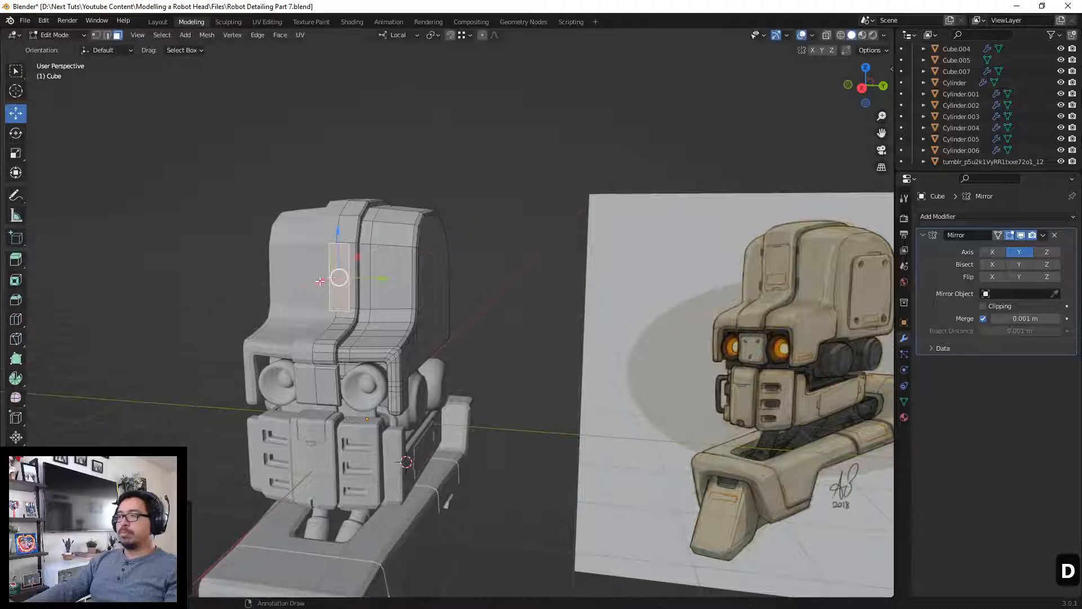
Step: Extrude the duplicated face into a thin raised panel
{"action": "middle_click_drag", "start_coordinate": [350, 248], "coordinate": [339, 251]}
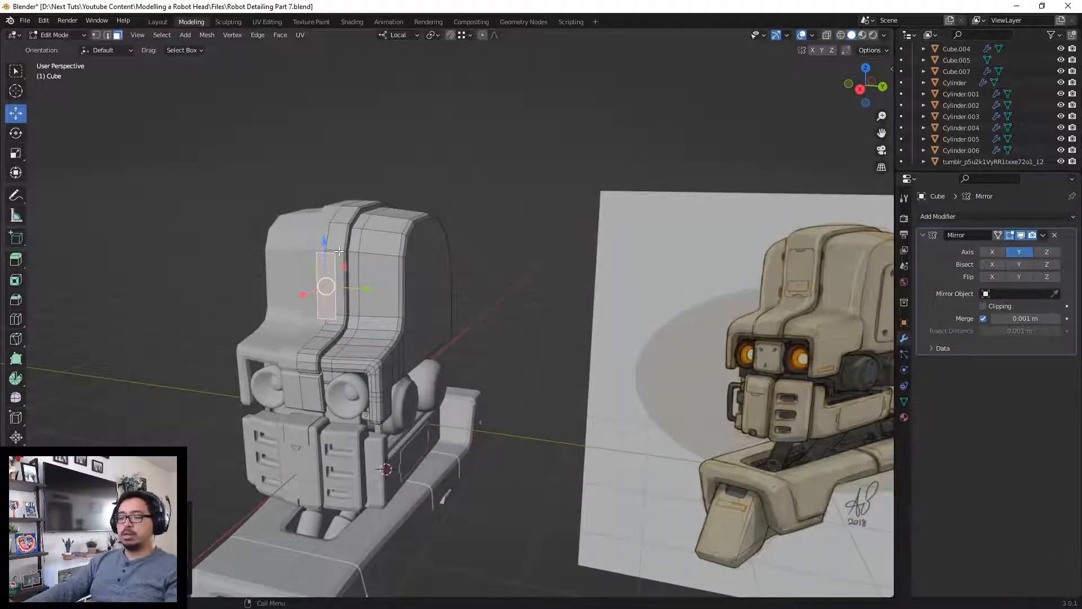
{"action": "key", "text": "e"}
{"action": "left_click", "coordinate": [371, 239]}
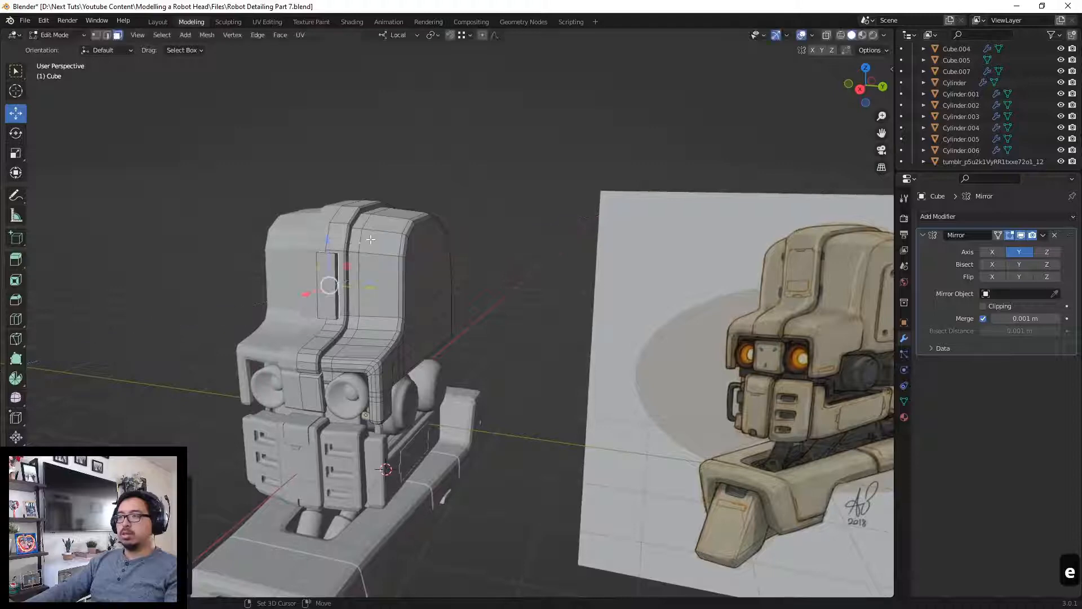
{"action": "scroll", "coordinate": [370, 240], "scroll_direction": "up", "scroll_amount": 8}
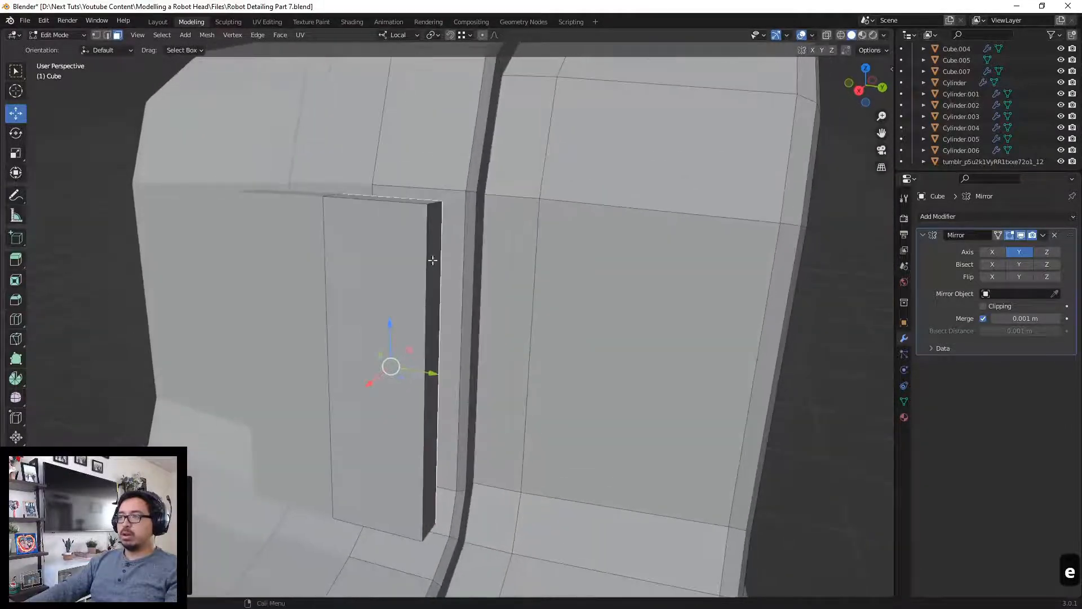
Step: Bevel the panel's outer corner edges with one segment and a width of 0.0519 m
{"action": "key", "text": "2"}
{"action": "left_click", "coordinate": [435, 200]}
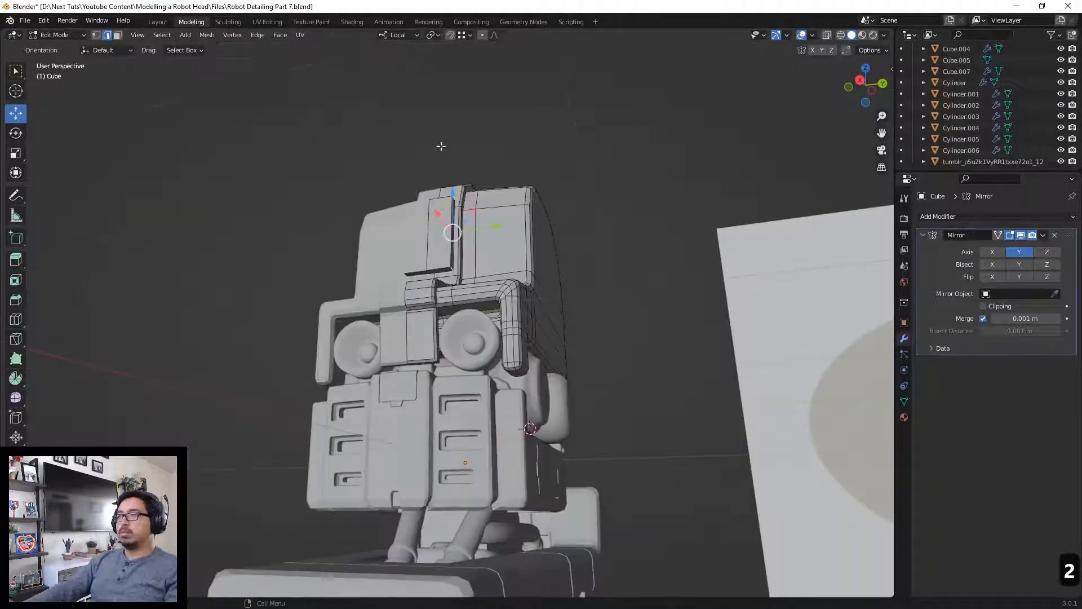
{"action": "middle_click_drag", "start_coordinate": [498, 210], "coordinate": [457, 233], "text": "shift"}
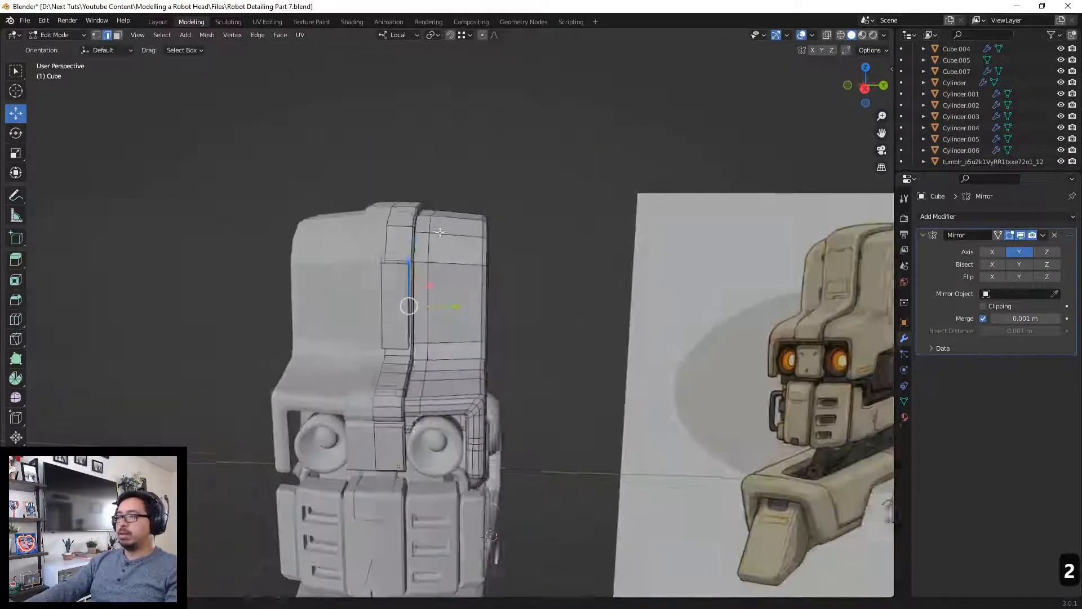
{"action": "key", "text": "ctrl+b"}
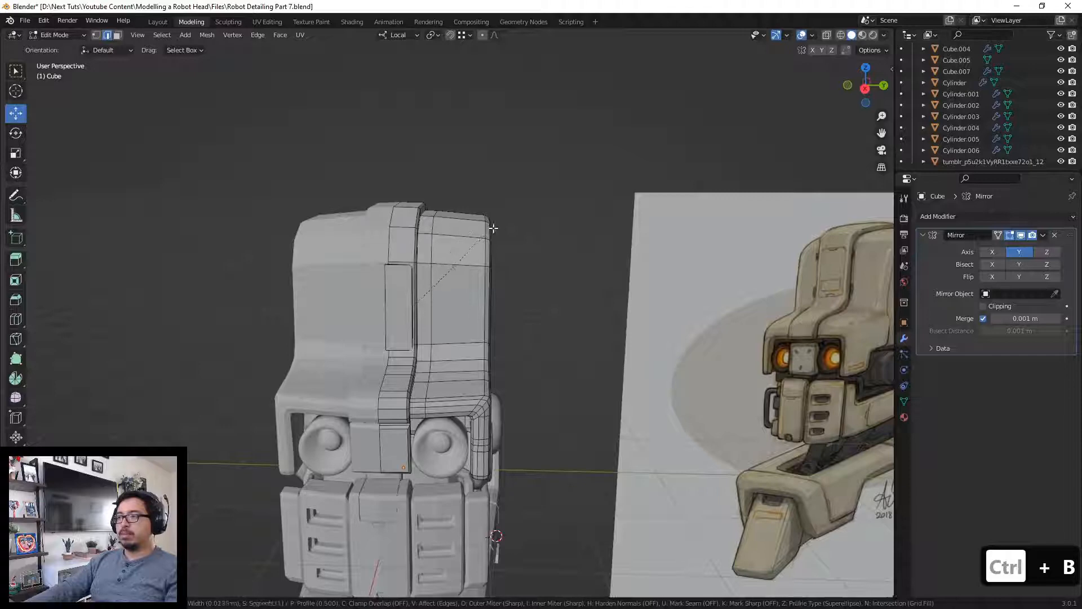
{"action": "left_click", "coordinate": [530, 224]}
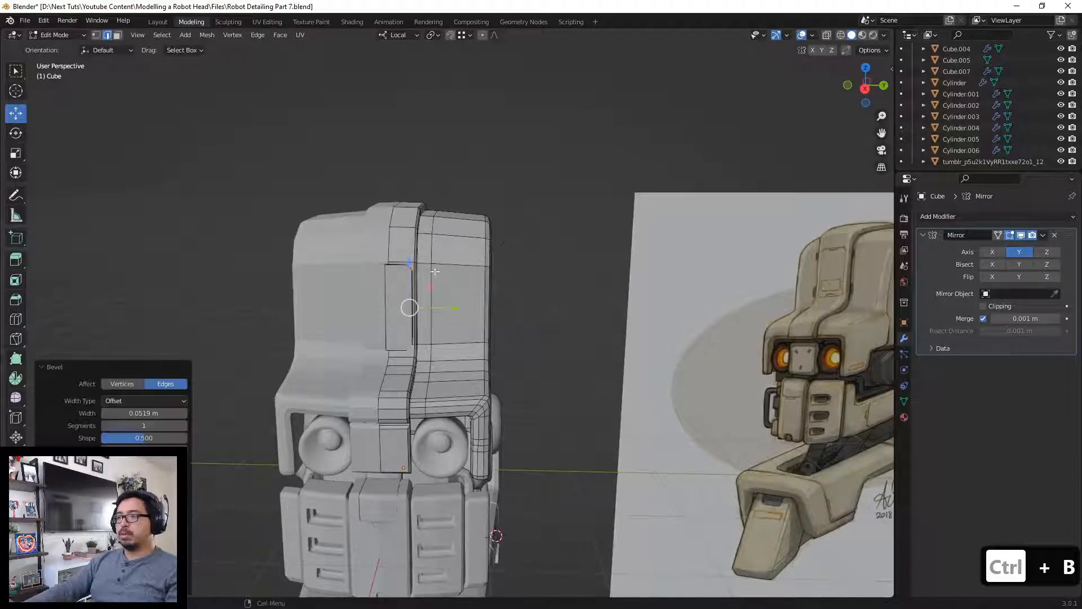
{"action": "scroll", "coordinate": [398, 308], "scroll_direction": "up", "scroll_amount": 5}
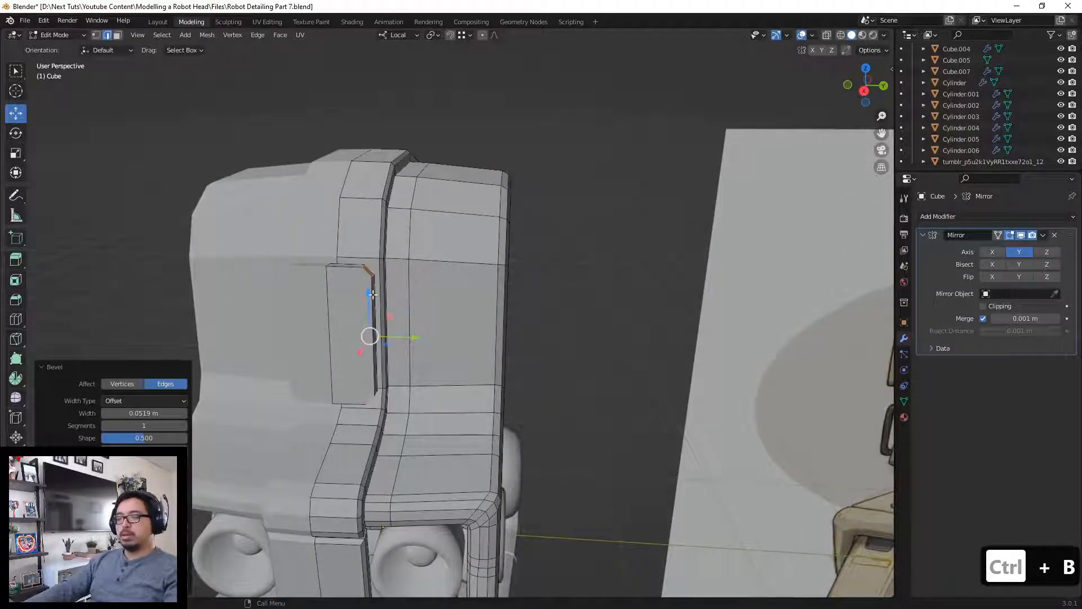
Step: Isolate the panel's outer-side vertices, leaving out those on the centre seam, and narrow the panel slightly toward the centre
{"action": "key", "text": "3"}
{"action": "left_click", "coordinate": [350, 280]}
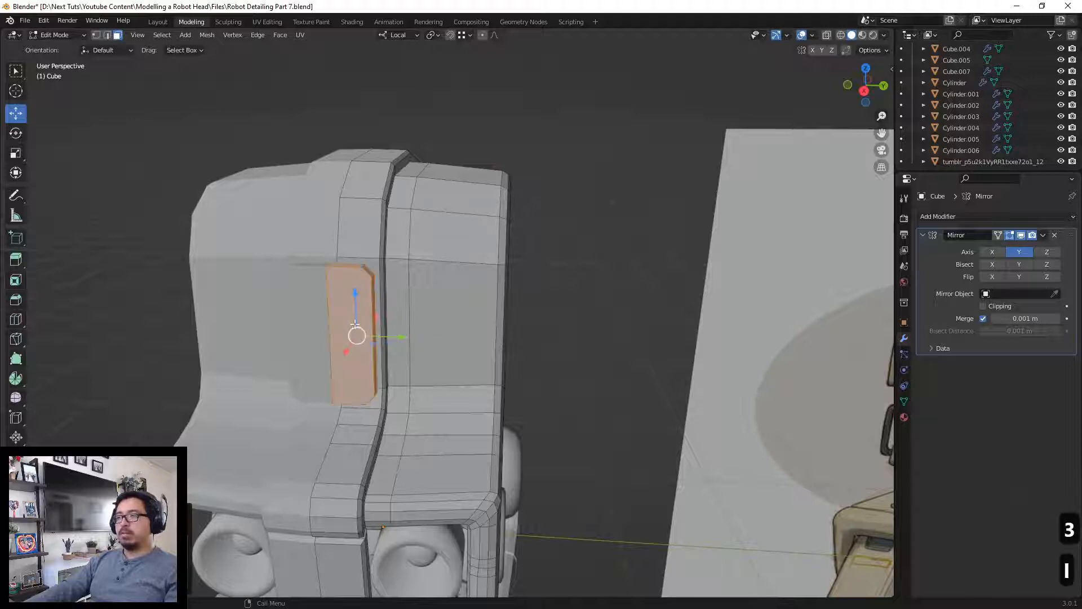
{"action": "middle_click_drag", "start_coordinate": [351, 281], "coordinate": [382, 358]}
{"action": "key", "text": "alt+z"}
{"action": "key", "text": "1"}
{"action": "left_click_drag", "start_coordinate": [382, 358], "coordinate": [291, 132], "text": "ctrl"}
{"action": "key", "text": "alt+z"}
{"action": "middle_click_drag", "start_coordinate": [444, 268], "coordinate": [415, 273]}
{"action": "scroll", "coordinate": [433, 267], "scroll_direction": "down", "scroll_amount": 5}
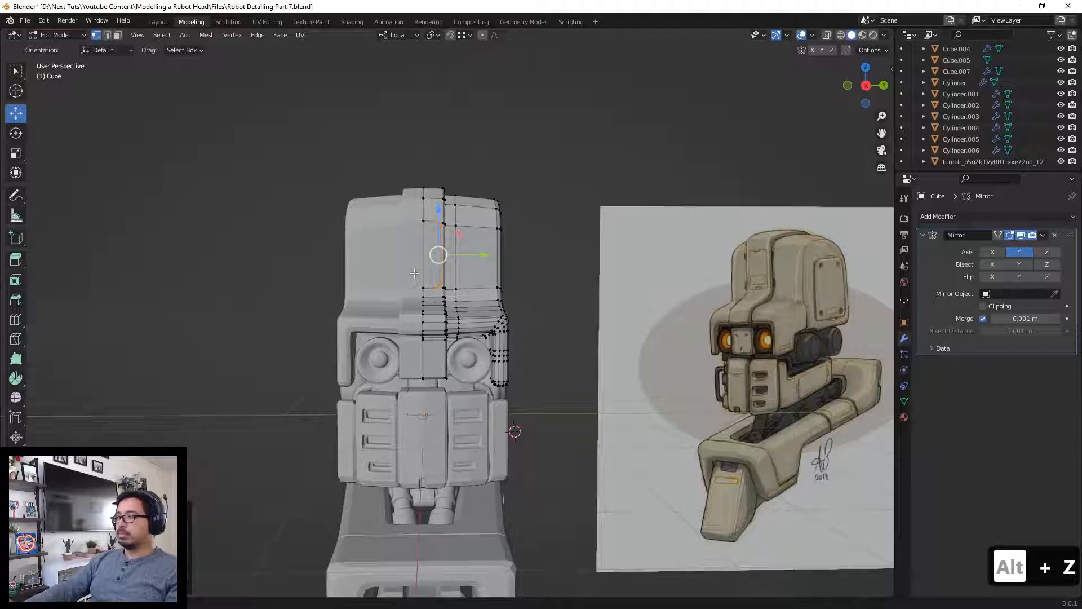
{"action": "scroll", "coordinate": [415, 273], "scroll_direction": "up", "scroll_amount": 4}
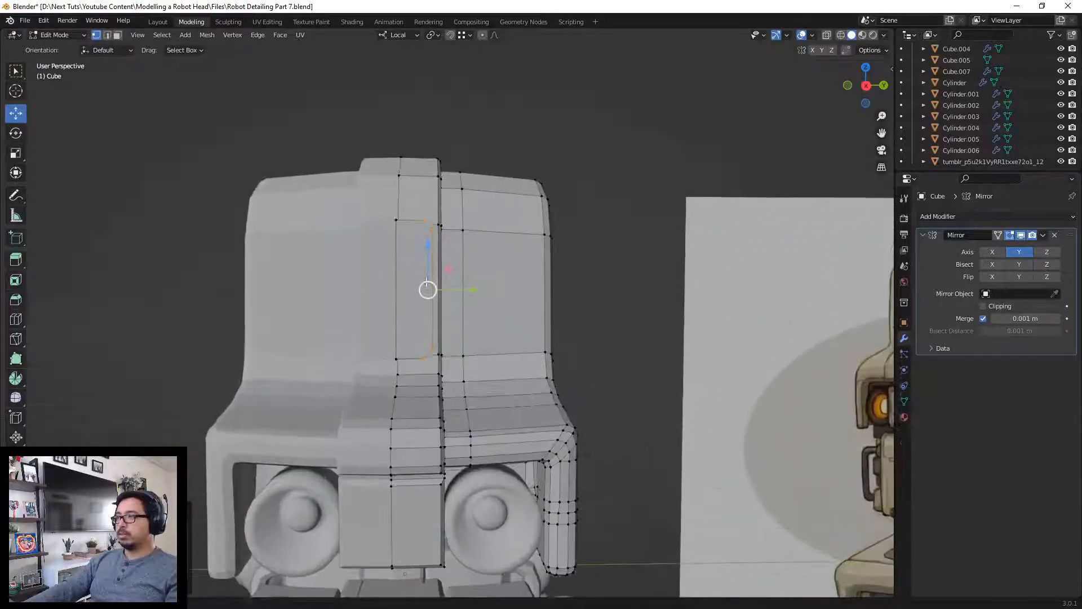
Step: Delete the panel's hidden inner side face along the mirror seam
{"action": "key", "text": "3"}
{"action": "key", "text": "alt+z"}
{"action": "middle_click_drag", "start_coordinate": [414, 276], "coordinate": [355, 270]}
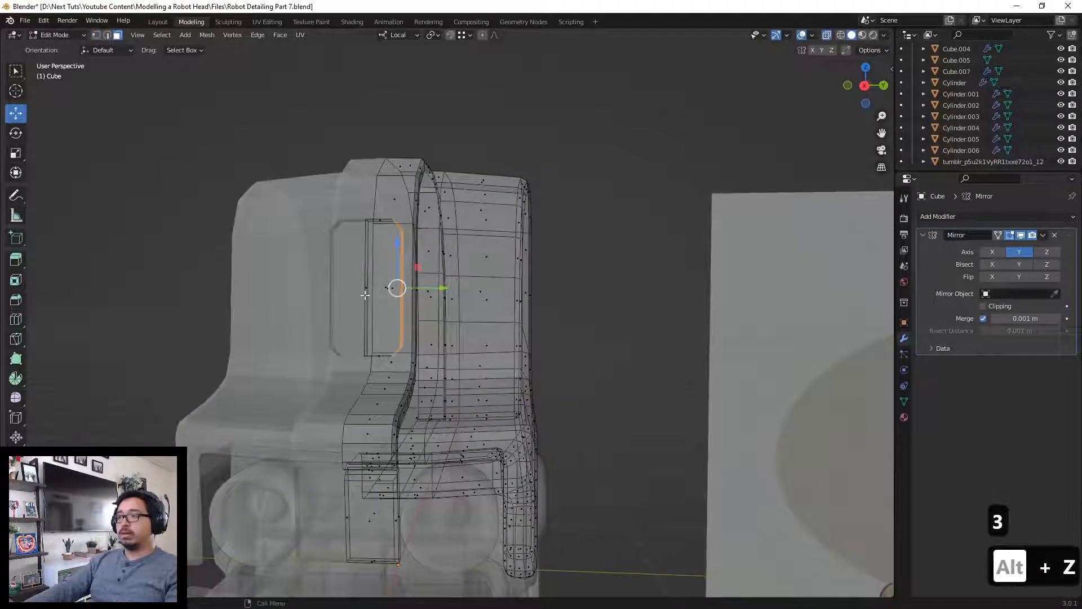
{"action": "left_click", "coordinate": [365, 292]}
{"action": "key", "text": "x"}
{"action": "left_click", "coordinate": [364, 290]}
{"action": "key", "text": "Tab"}
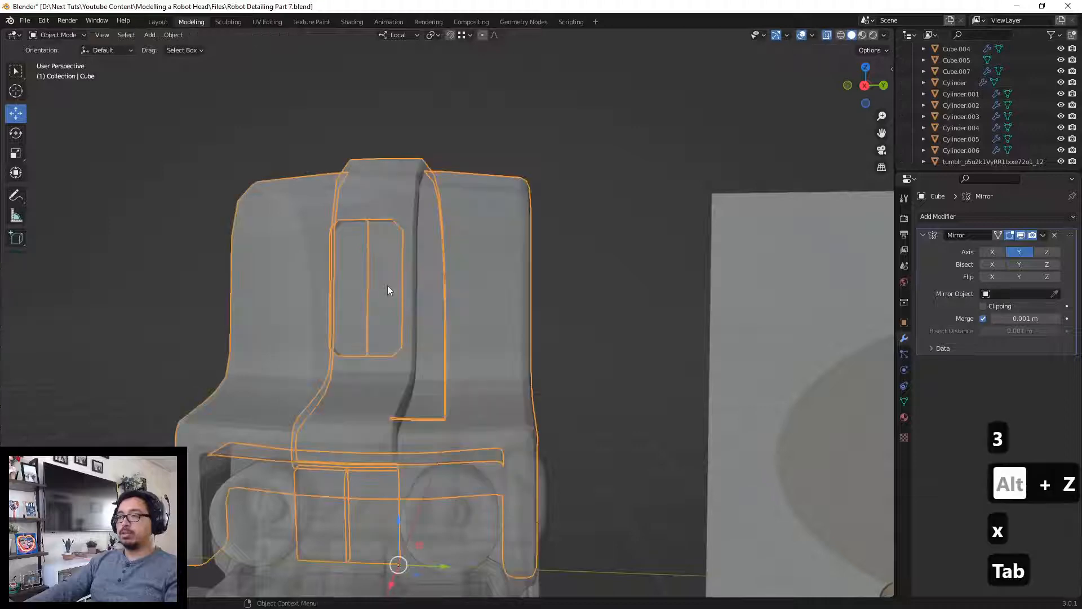
{"action": "scroll", "coordinate": [388, 288], "scroll_direction": "down", "scroll_amount": 2}
{"action": "key", "text": "alt+z"}
{"action": "middle_click_drag", "start_coordinate": [388, 285], "coordinate": [227, 307]}
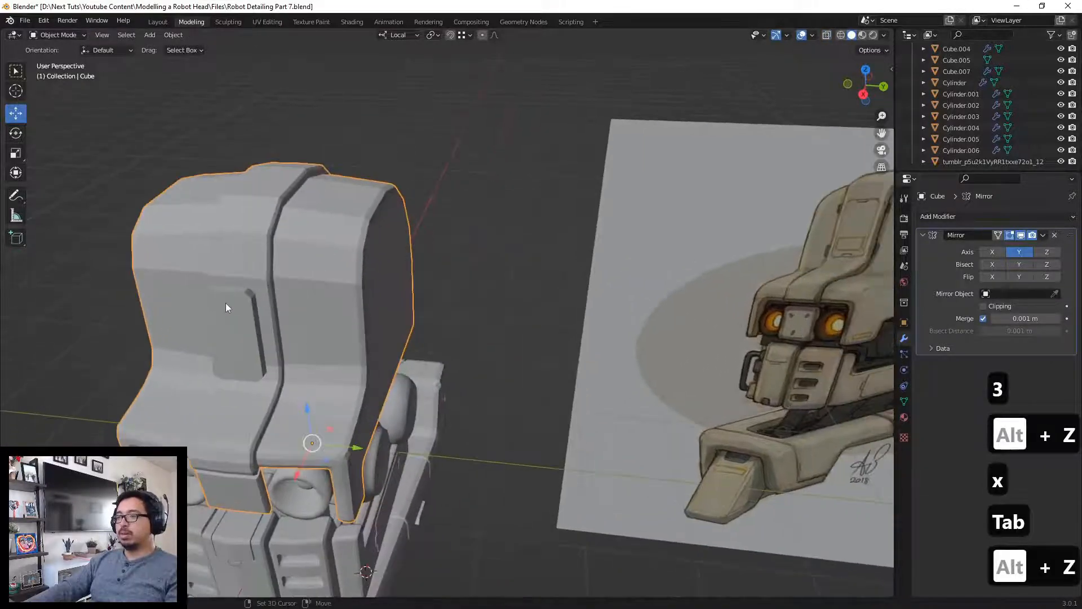
Step: Select the whole linked panel and move it back toward the head until it protrudes only slightly from the centre strip
{"action": "key", "text": "Tab"}
{"action": "key", "text": "l"}
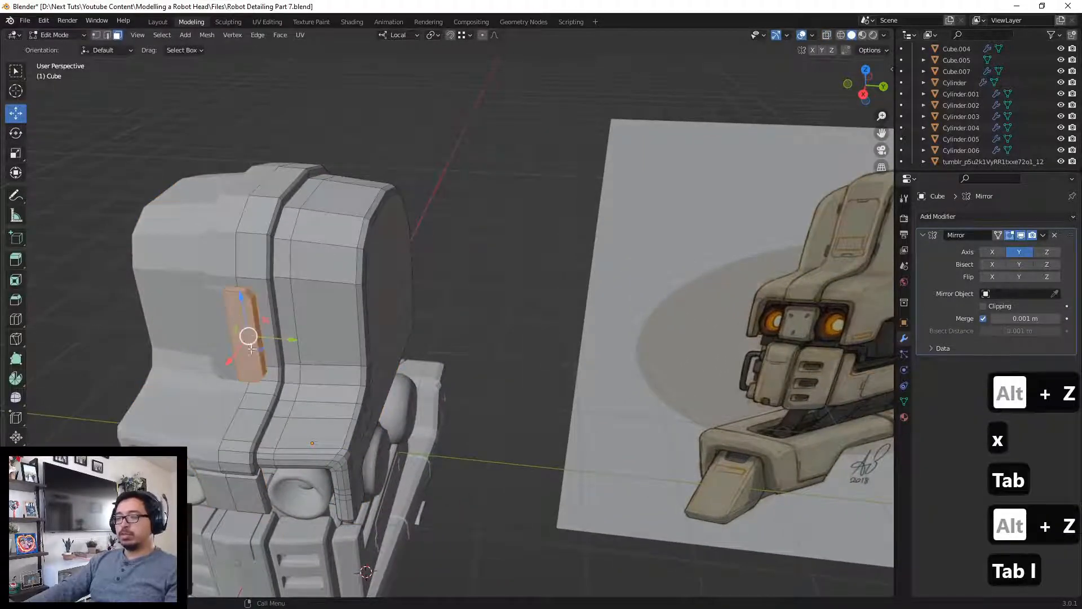
{"action": "left_click_drag", "start_coordinate": [231, 357], "coordinate": [293, 325]}
{"action": "left_click", "coordinate": [474, 309]}
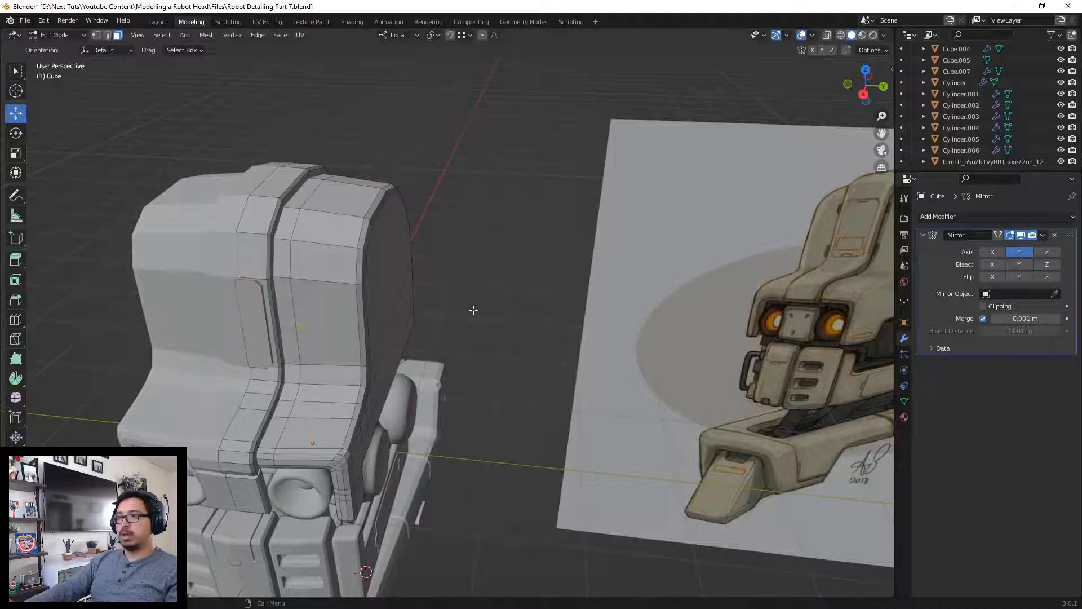
{"action": "key", "text": "Tab"}
{"action": "middle_click_drag", "start_coordinate": [418, 366], "coordinate": [410, 324]}
{"action": "scroll", "coordinate": [420, 310], "scroll_direction": "down", "scroll_amount": 3}
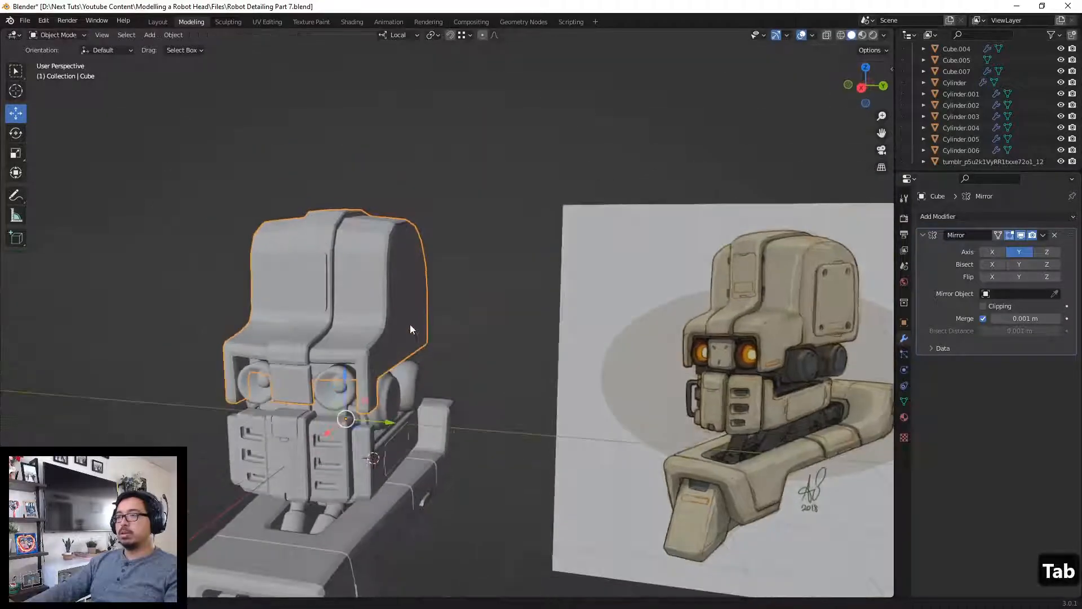
Step: Inset the panel's front face by about 0.02 m with a slight inward depth
{"action": "scroll", "coordinate": [322, 325], "scroll_direction": "up", "scroll_amount": 4}
{"action": "middle_click_drag", "start_coordinate": [323, 321], "coordinate": [398, 318]}
{"action": "key", "text": "Tab"}
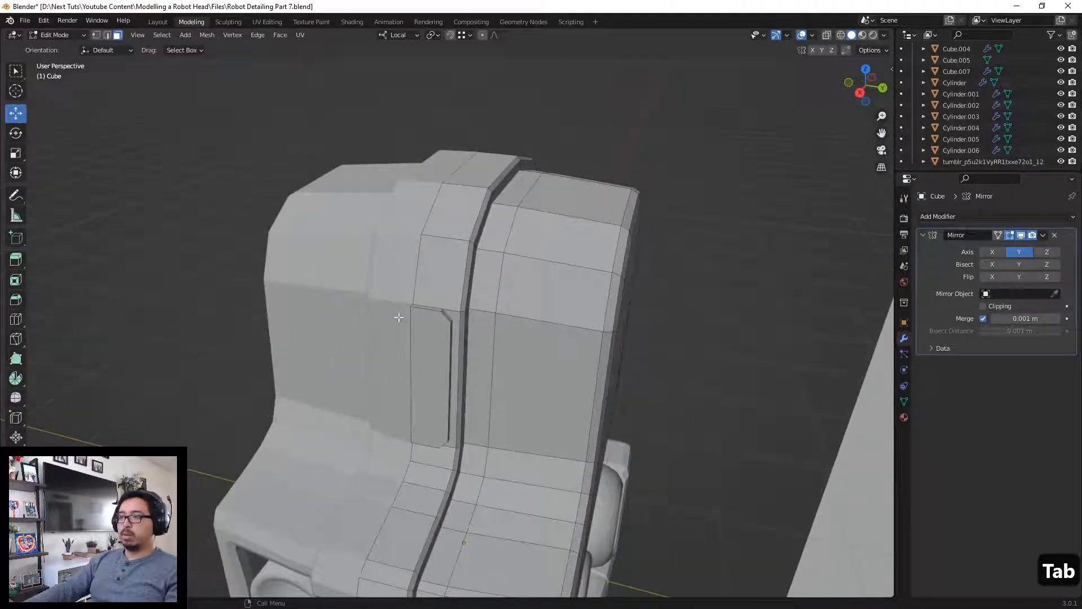
{"action": "left_click", "coordinate": [427, 313]}
{"action": "key", "text": "3"}
{"action": "left_click", "coordinate": [434, 351]}
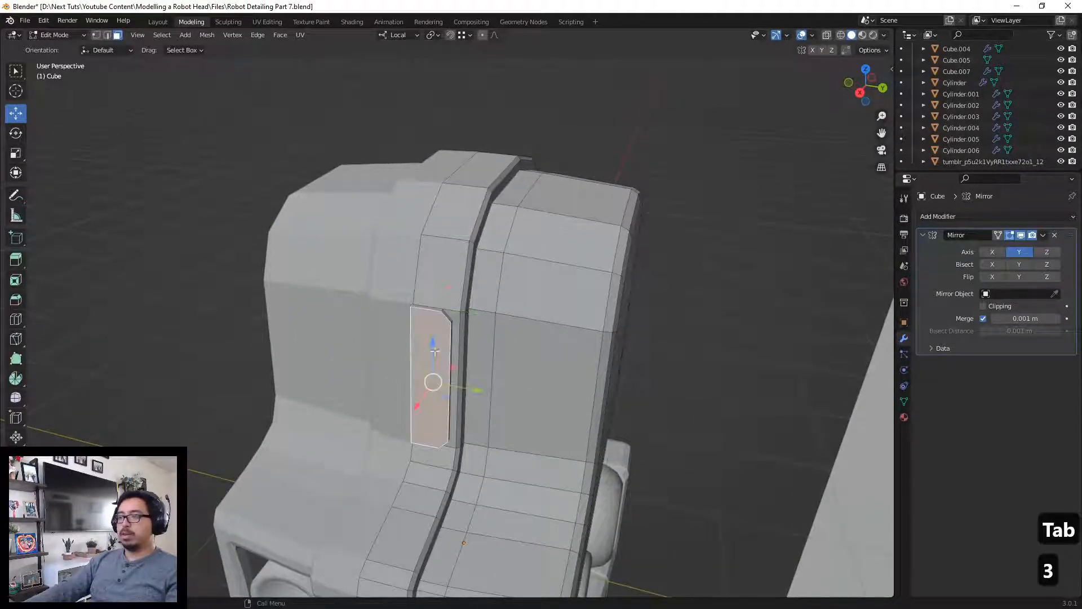
{"action": "key", "text": "i"}
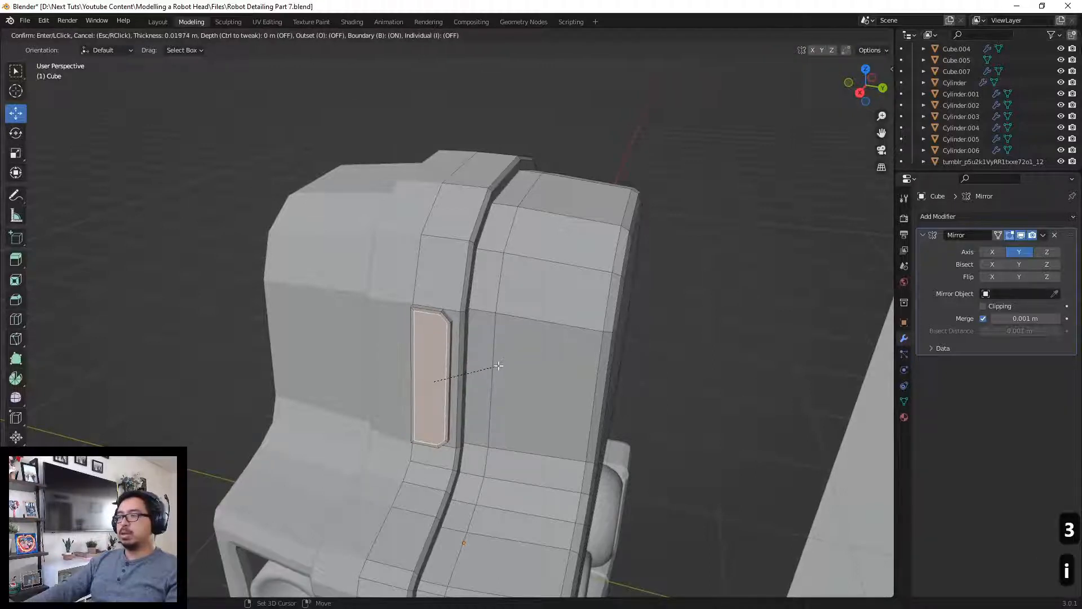
{"action": "key", "text": "ctrl"}
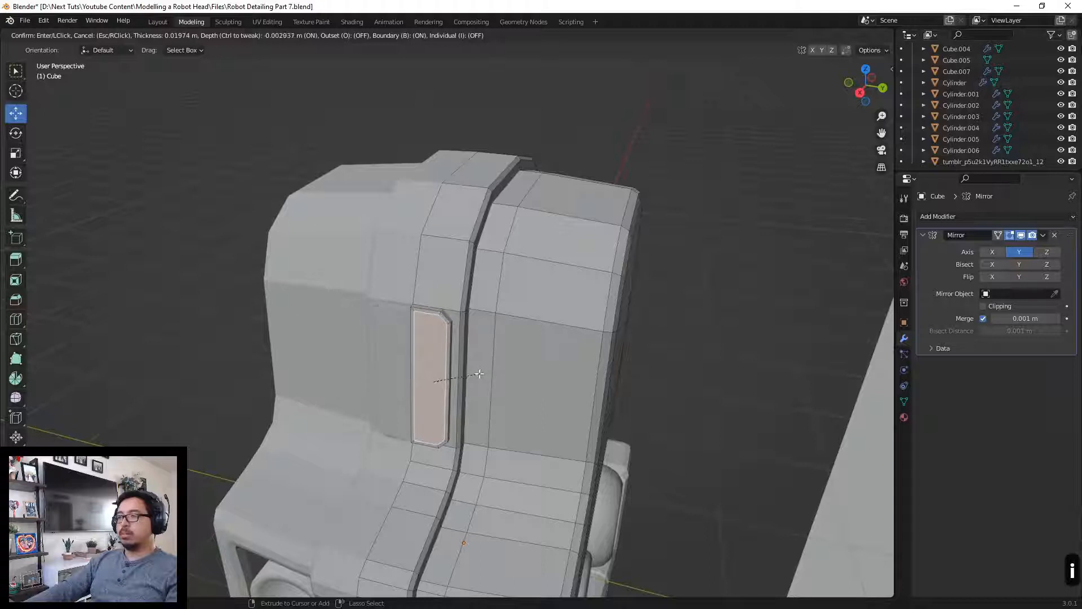
{"action": "left_click", "coordinate": [468, 377]}
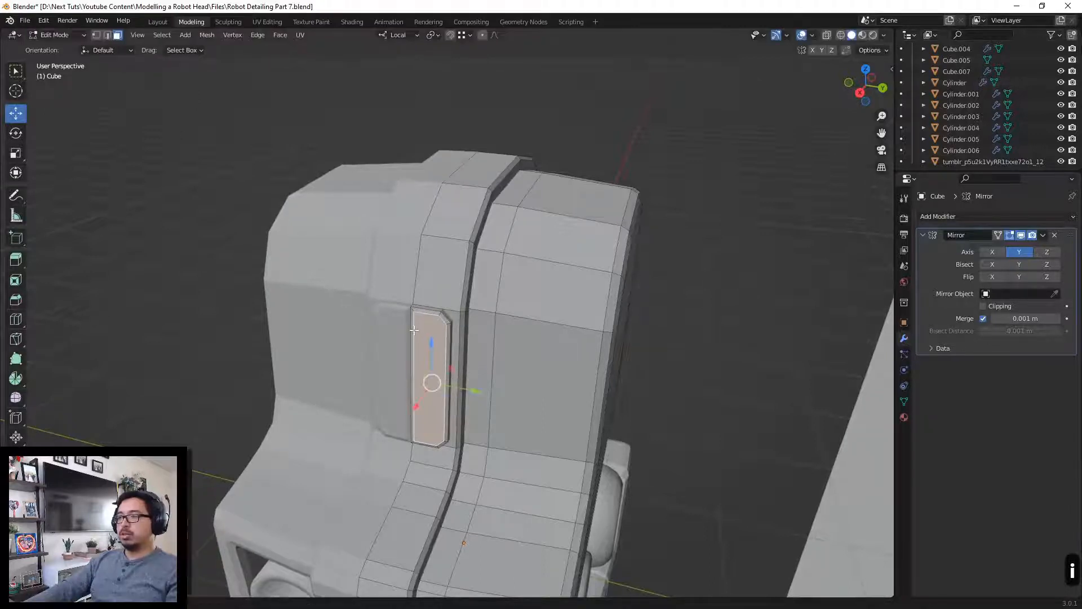
Step: Delete the narrow face that the inset left along the panel's centre seam
{"action": "middle_click_drag", "start_coordinate": [413, 330], "coordinate": [337, 251]}
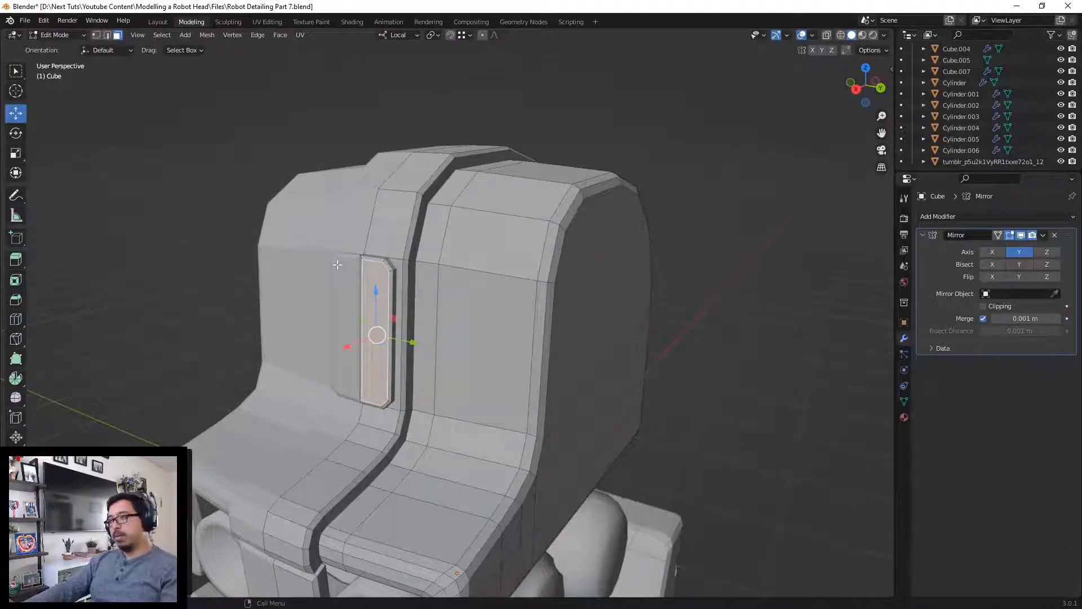
{"action": "middle_click_drag", "start_coordinate": [337, 263], "coordinate": [421, 285]}
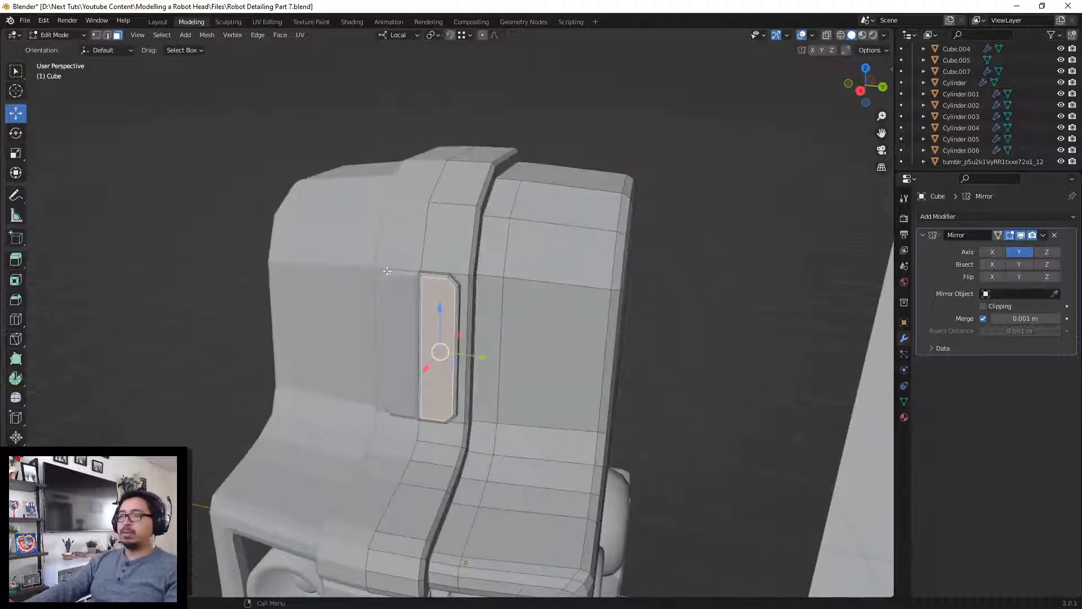
{"action": "key", "text": "x"}
{"action": "left_click", "coordinate": [420, 285]}
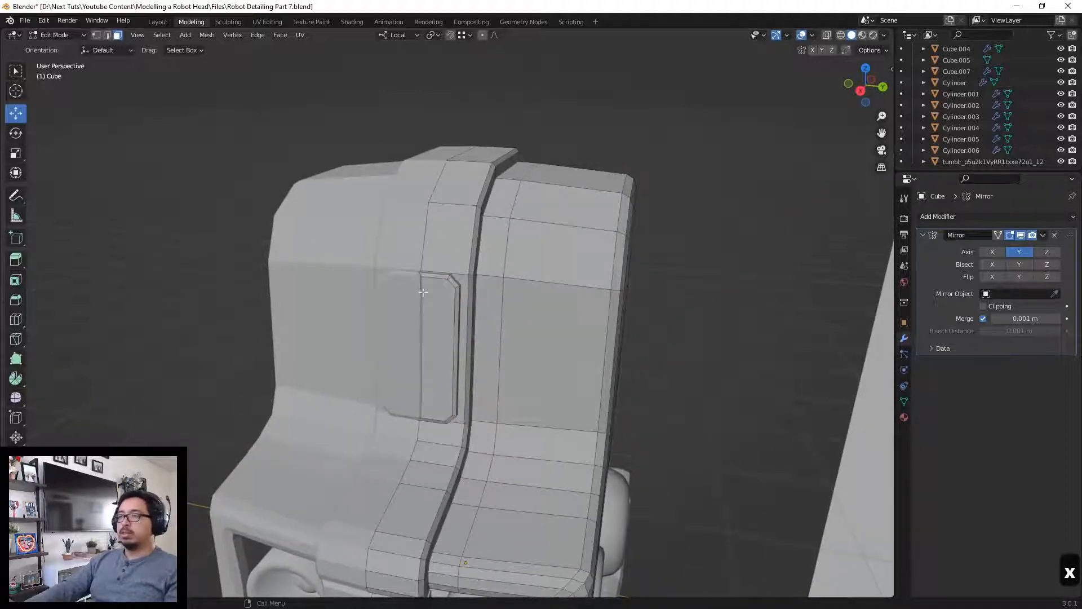
Step: Flatten the inset's centre-seam edges by scaling them to 0 along the local Y axis
{"action": "key", "text": "2"}
{"action": "middle_click_drag", "start_coordinate": [464, 354], "coordinate": [399, 290]}
{"action": "key", "text": "alt+z"}
{"action": "key", "text": "s"}
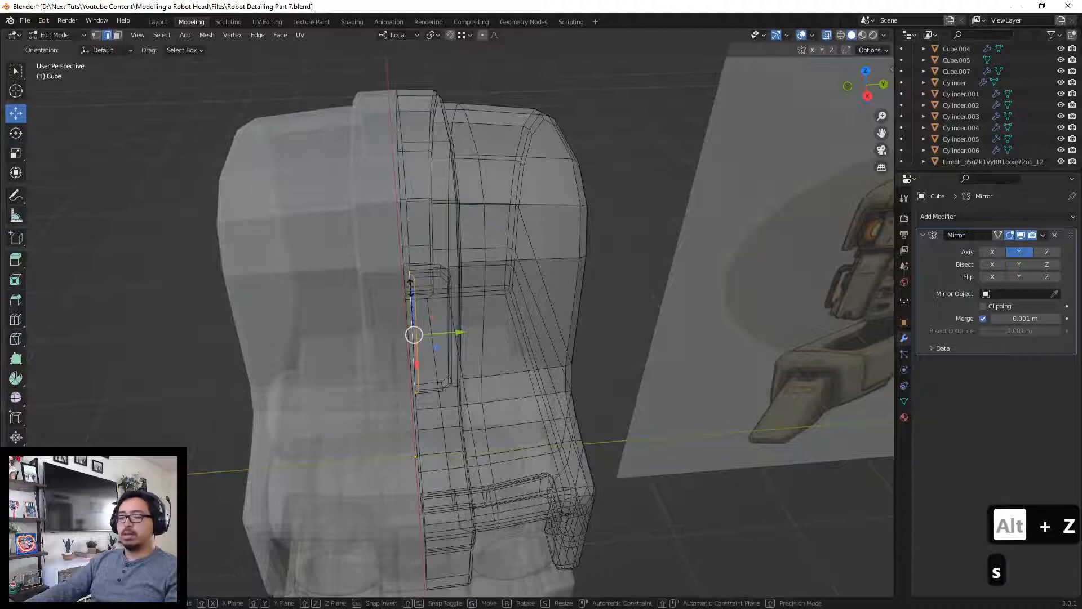
{"action": "key", "text": "x"}
{"action": "key", "text": "y"}
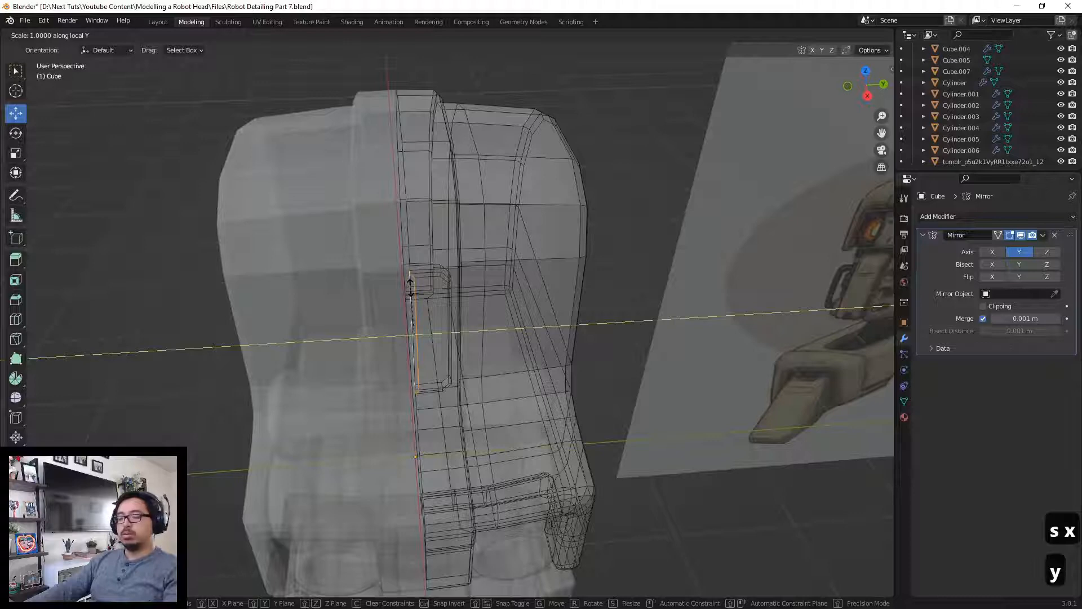
{"action": "key", "text": "0"}
{"action": "key", "text": "Return"}
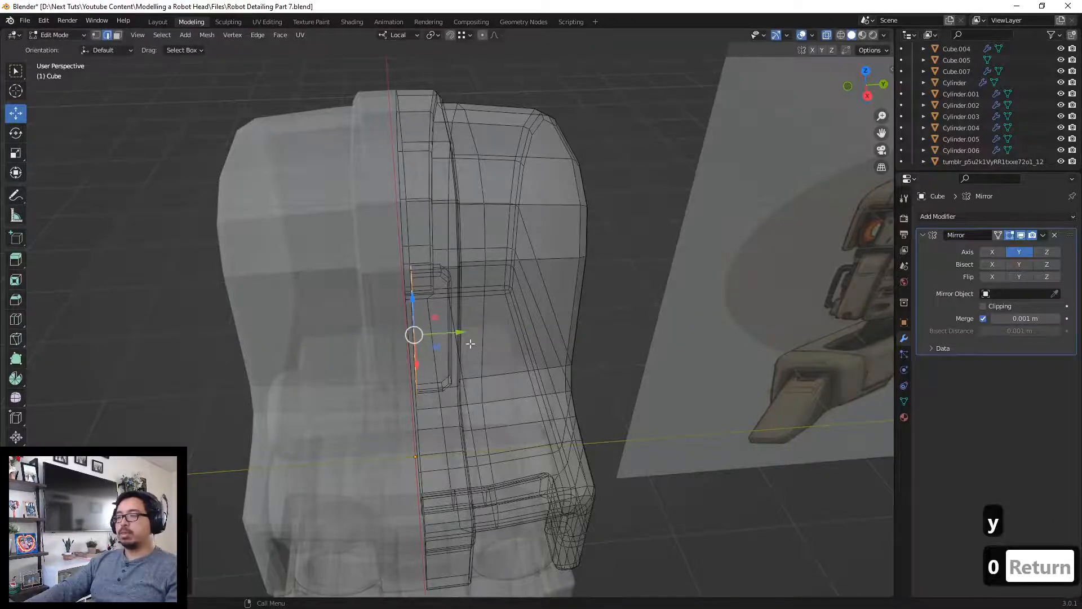
Step: In right orthographic view, enable snapping and move the flattened seam edges along Y onto the mirror centre line
{"action": "middle_click_drag", "start_coordinate": [473, 343], "coordinate": [498, 318]}
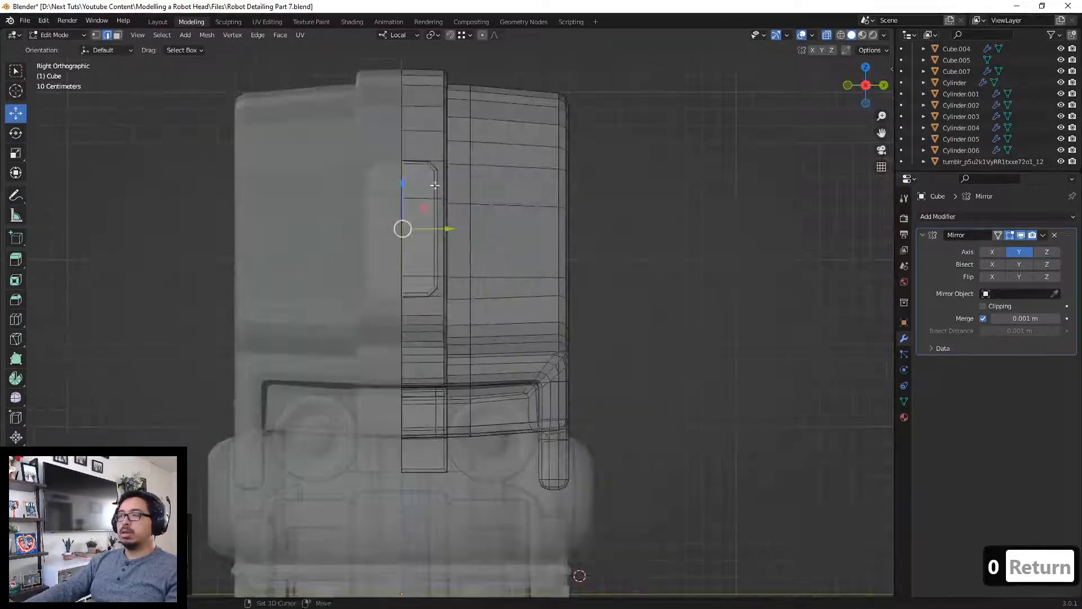
{"action": "left_click", "coordinate": [471, 35]}
{"action": "left_click", "coordinate": [461, 69]}
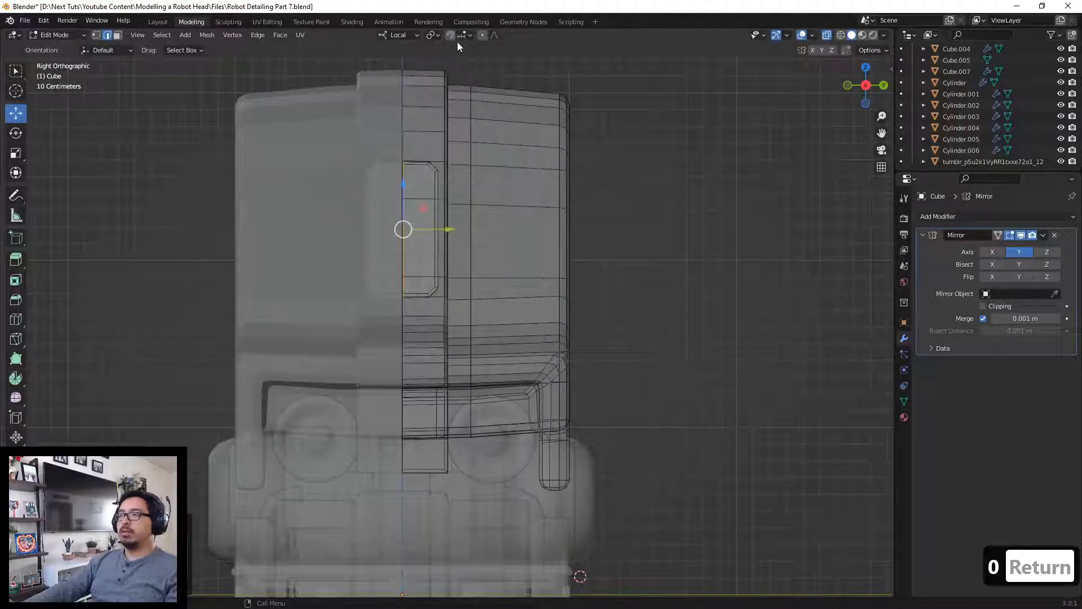
{"action": "left_click_drag", "start_coordinate": [448, 229], "coordinate": [446, 230]}
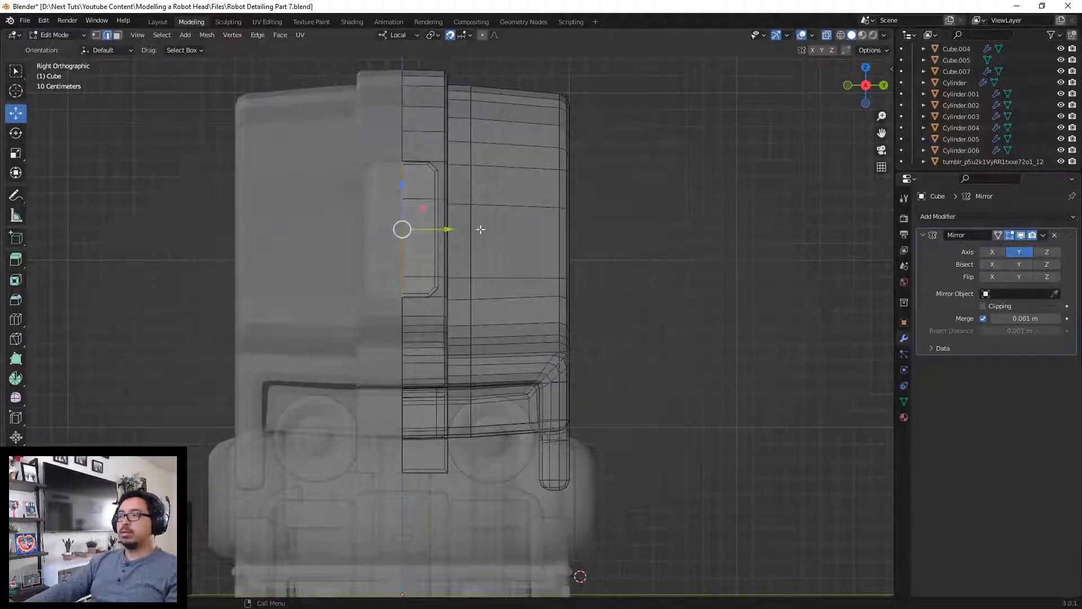
Step: Leave Edit Mode and X-ray display and examine the mirrored centre panel beside the reference drawing
{"action": "key", "text": "Tab"}
{"action": "left_click", "coordinate": [658, 240]}
{"action": "middle_click_drag", "start_coordinate": [657, 240], "coordinate": [458, 252]}
{"action": "key", "text": "alt+z"}
{"action": "scroll", "coordinate": [381, 242], "scroll_direction": "up", "scroll_amount": 3}
{"action": "scroll", "coordinate": [432, 243], "scroll_direction": "up", "scroll_amount": 2}
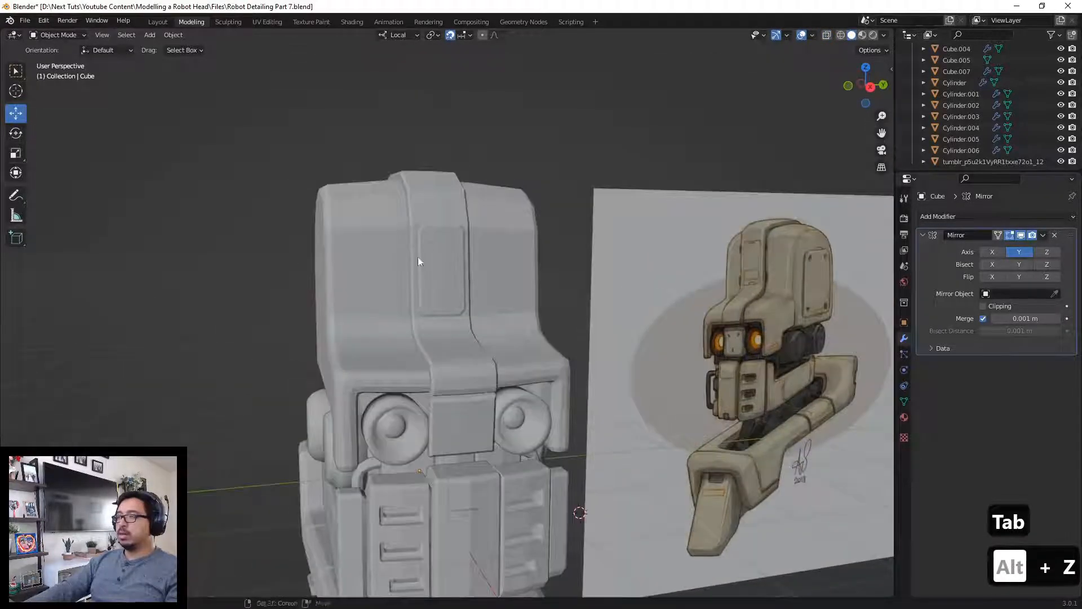
{"action": "scroll", "coordinate": [416, 282], "scroll_direction": "up", "scroll_amount": 2}
Step: Connect the inset panel's lower and upper chamfer vertices with a new vertical edge across its front face
{"action": "key", "text": "Tab"}
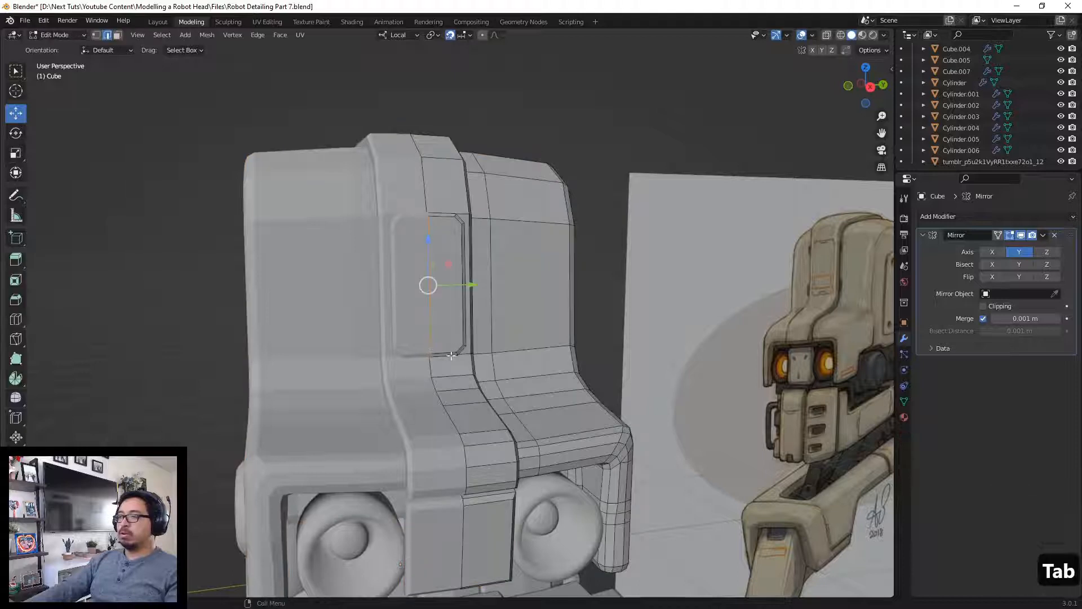
{"action": "key", "text": "1"}
{"action": "left_click", "coordinate": [461, 344]}
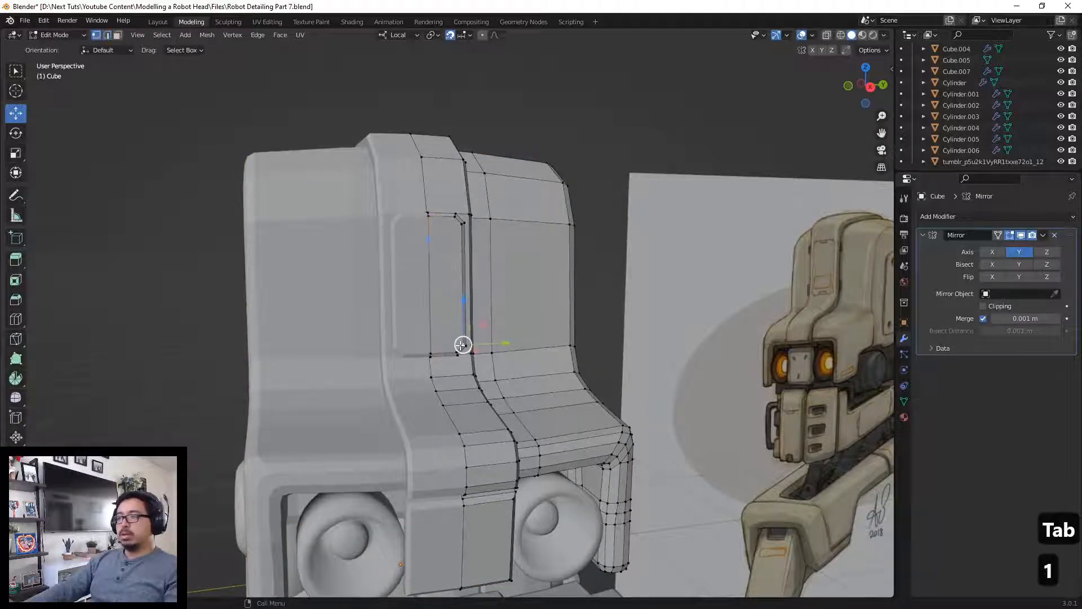
{"action": "left_click", "coordinate": [453, 351]}
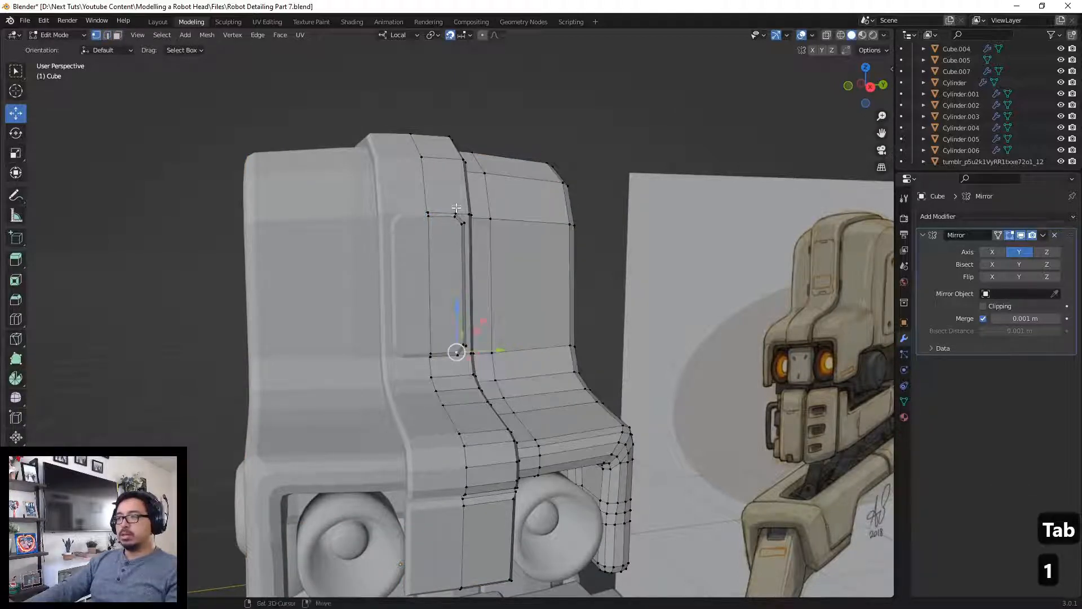
{"action": "key", "text": "j"}
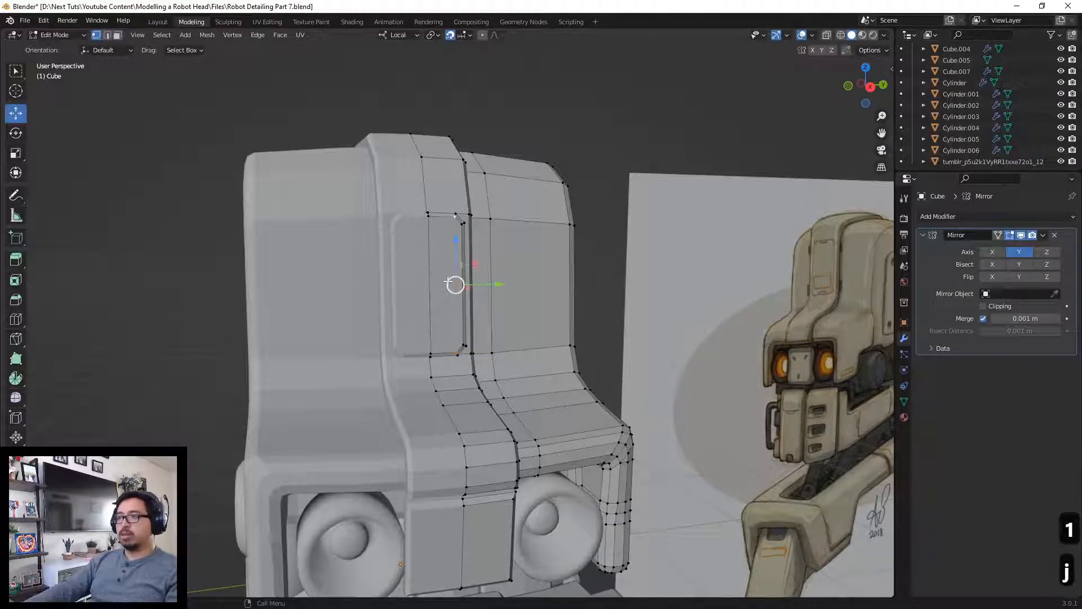
Step: Duplicate the inset panel's front face between the centre seam and the new edge, leaving the copy in place
{"action": "middle_click_drag", "start_coordinate": [452, 283], "coordinate": [388, 329]}
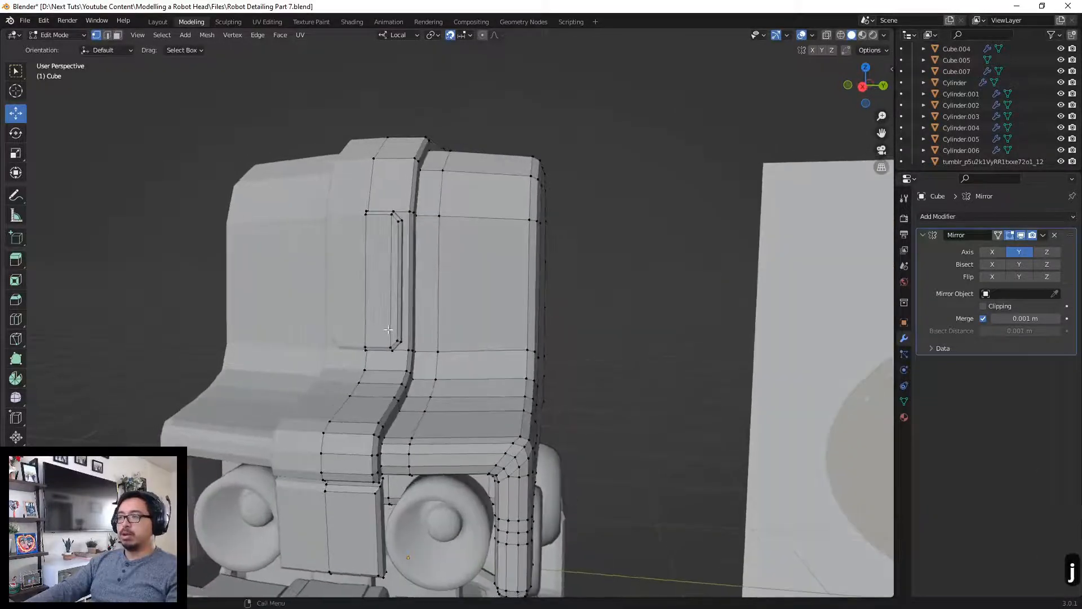
{"action": "key", "text": "3"}
{"action": "left_click", "coordinate": [382, 337]}
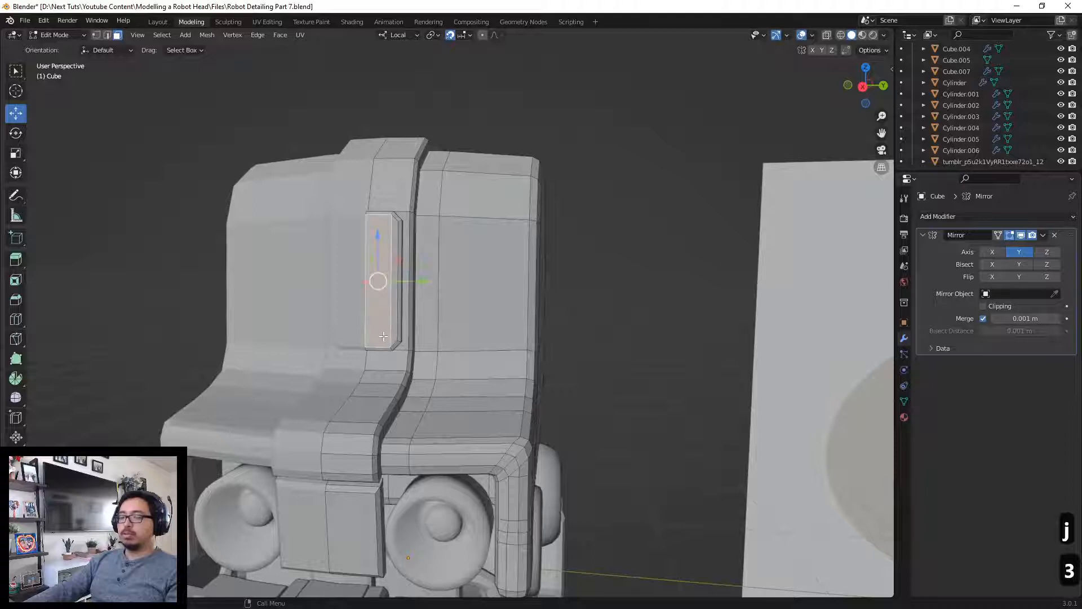
{"action": "key", "text": "shift+d"}
{"action": "right_click", "coordinate": [384, 337]}
{"action": "middle_click_drag", "start_coordinate": [438, 324], "coordinate": [388, 324]}
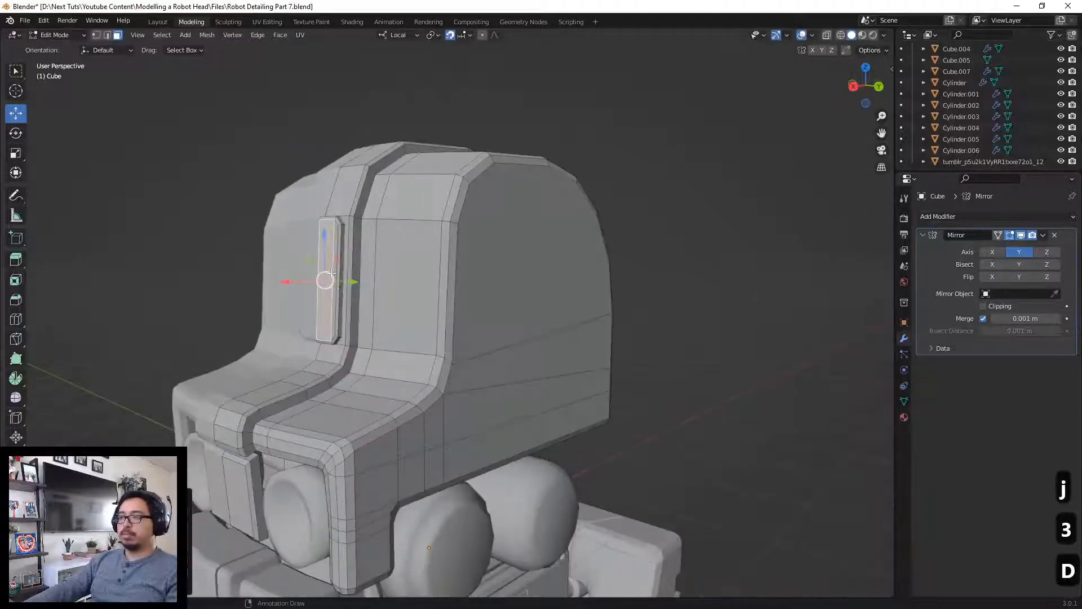
{"action": "left_click_drag", "start_coordinate": [299, 277], "coordinate": [291, 279]}
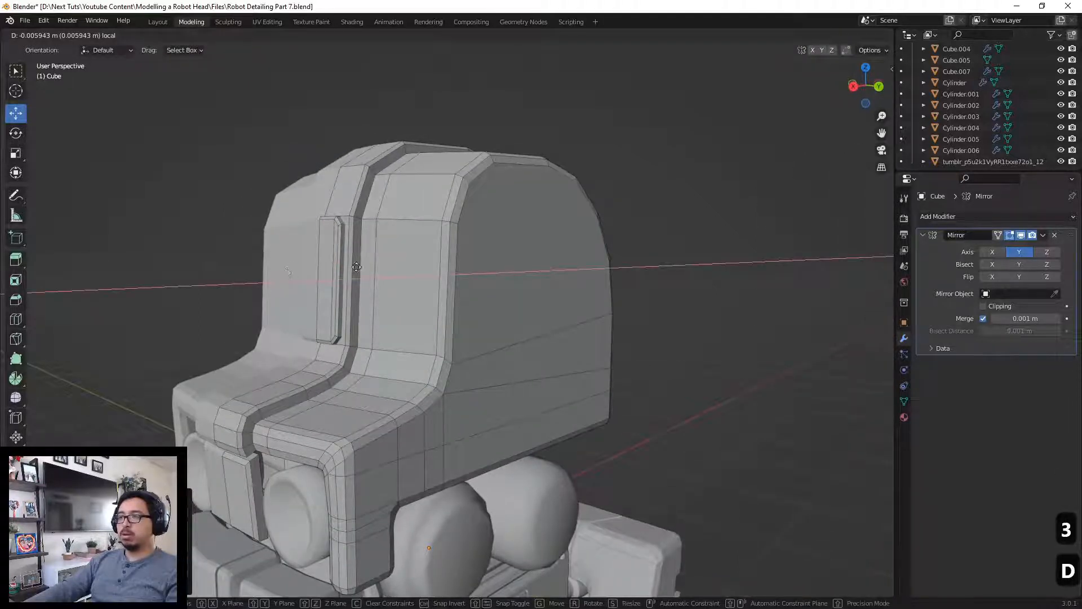
{"action": "left_click_drag", "start_coordinate": [357, 267], "coordinate": [310, 263]}
{"action": "key", "text": "ctrl+z"}
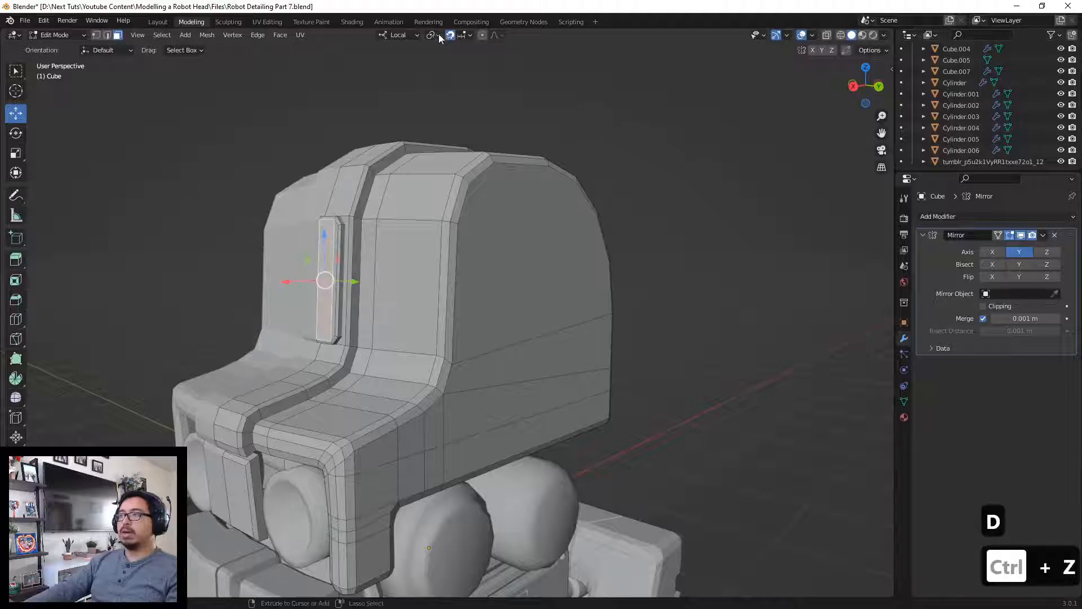
Step: Turn off snapping and move the duplicated face slightly forward along the local X axis, away from the panel
{"action": "left_click", "coordinate": [449, 36]}
{"action": "left_click_drag", "start_coordinate": [295, 272], "coordinate": [290, 273]}
Step: Add a horizontal loop cut across the middle of the duplicated face and bevel it to a width of 0.327 m
{"action": "key", "text": "ctrl+r"}
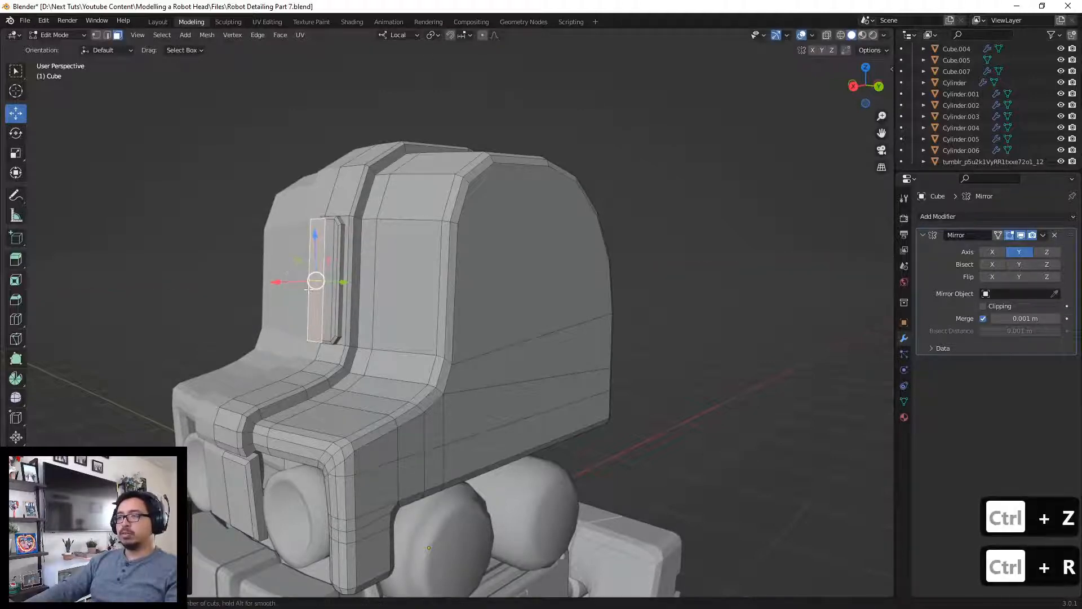
{"action": "left_click", "coordinate": [309, 266]}
{"action": "left_click", "coordinate": [311, 265]}
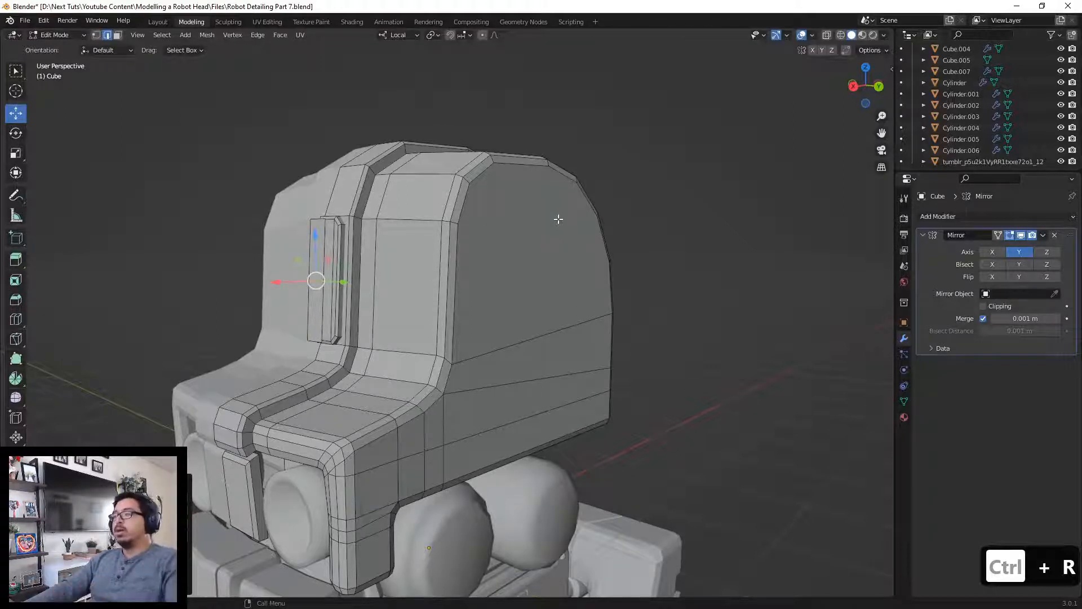
{"action": "key", "text": "ctrl+b"}
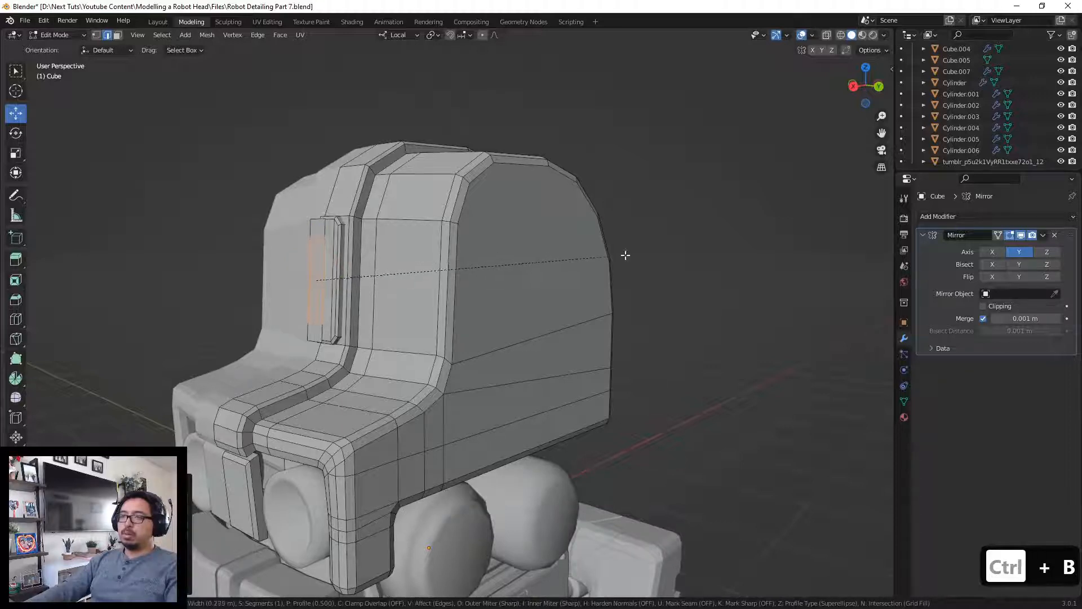
{"action": "left_click", "coordinate": [691, 257]}
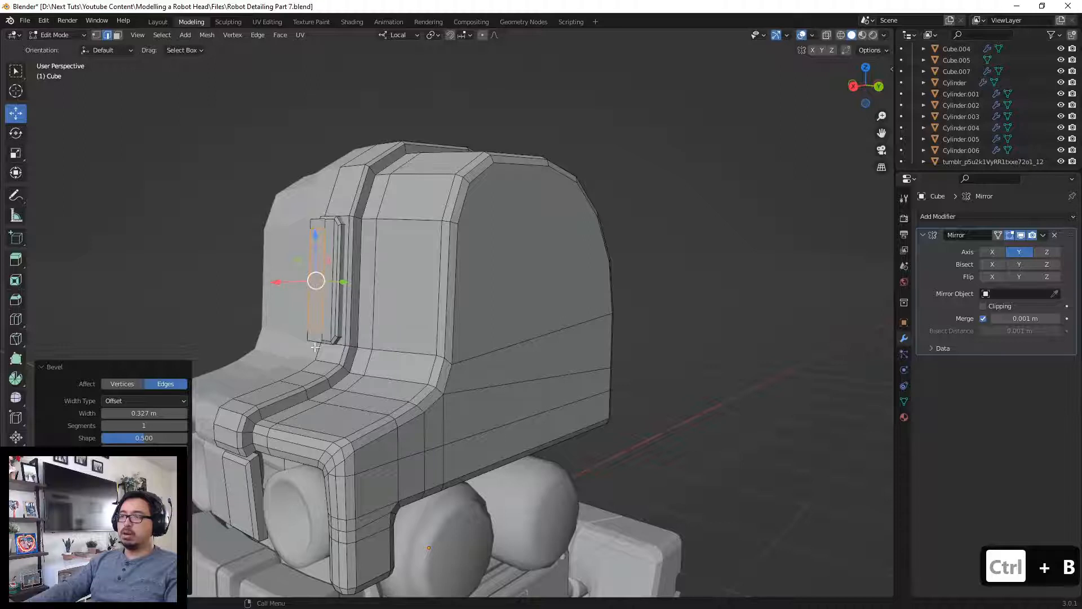
Step: Delete the tall middle face of the duplicate, leaving only the small faces at its upper and lower ends
{"action": "key", "text": "3"}
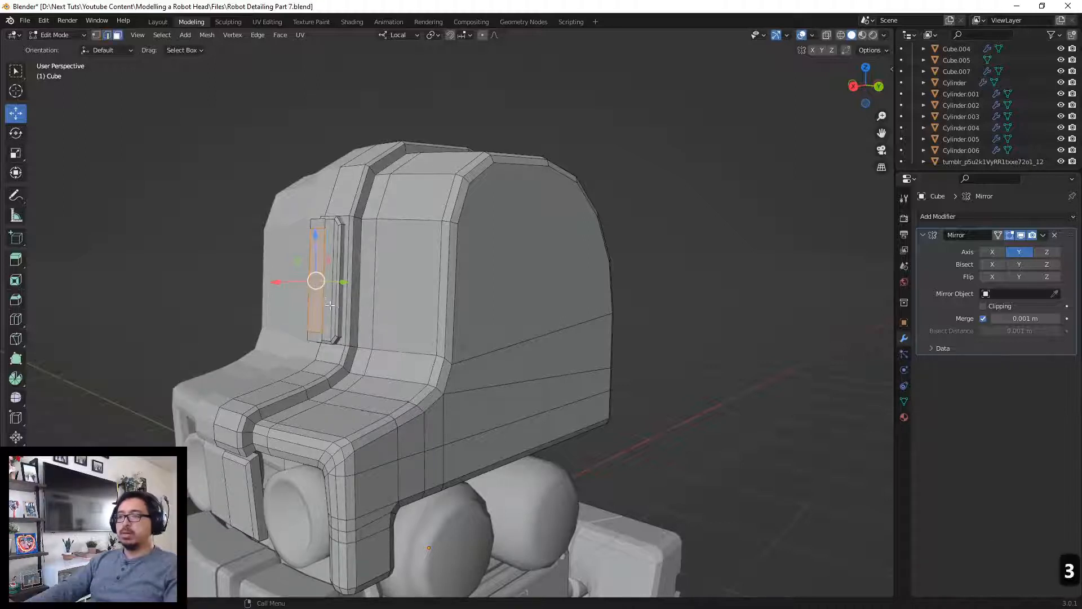
{"action": "key", "text": "x"}
{"action": "left_click", "coordinate": [320, 300]}
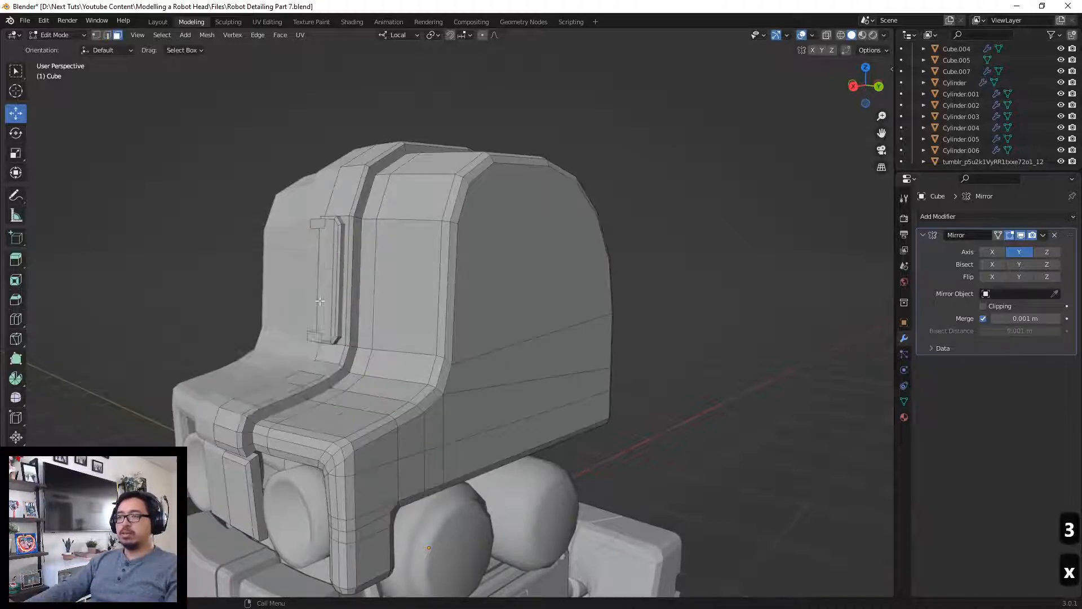
Step: Extrude the two remaining small end faces together along their normal to give the tabs thickness
{"action": "scroll", "coordinate": [310, 336], "scroll_direction": "up", "scroll_amount": 4}
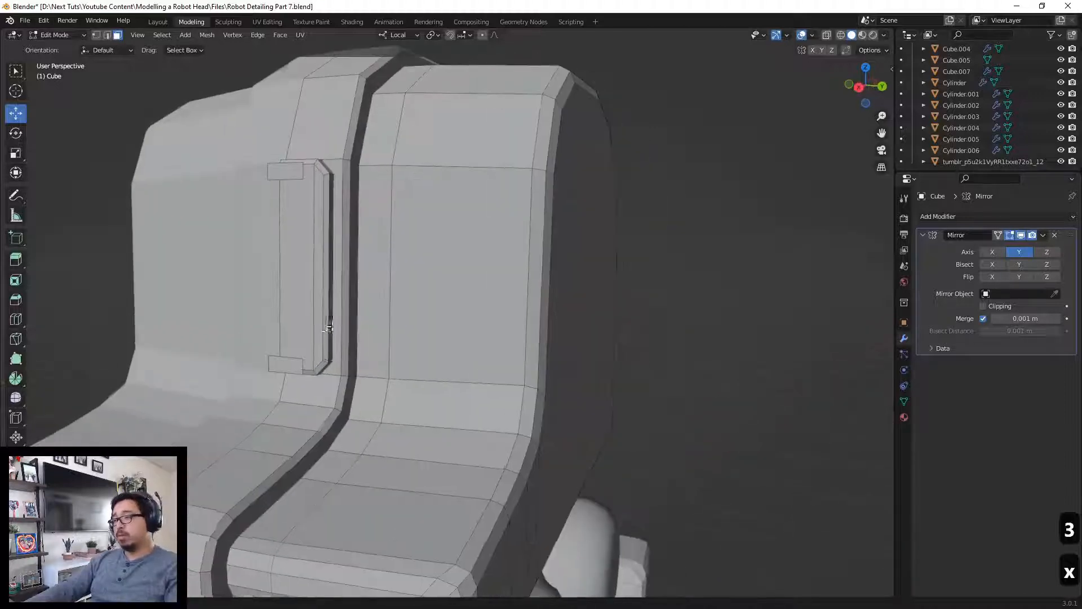
{"action": "left_click", "coordinate": [286, 365]}
{"action": "left_click", "coordinate": [278, 172], "text": "shift"}
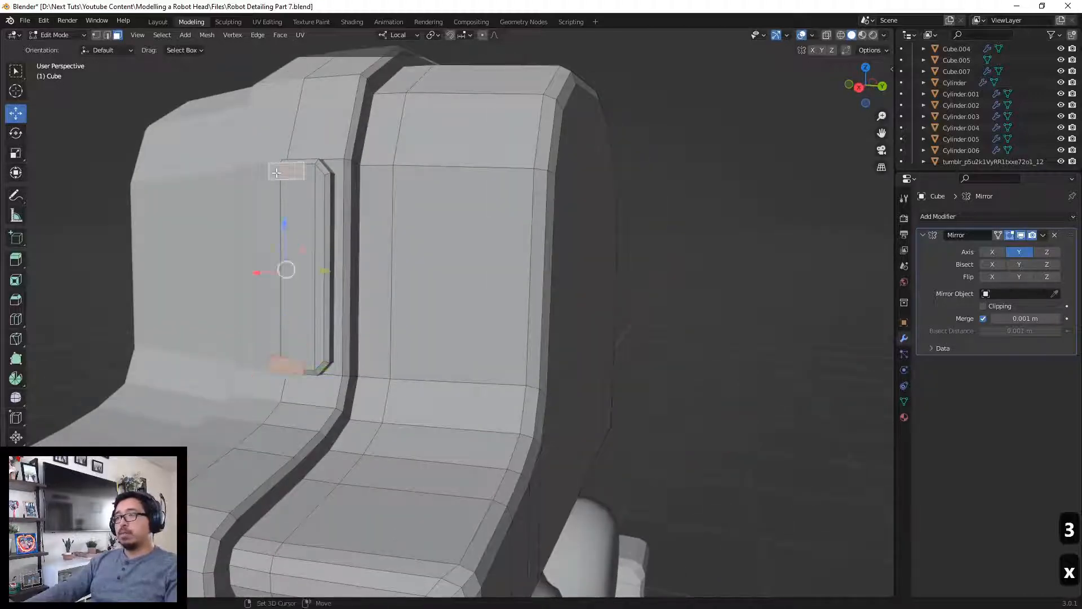
{"action": "key", "text": "e"}
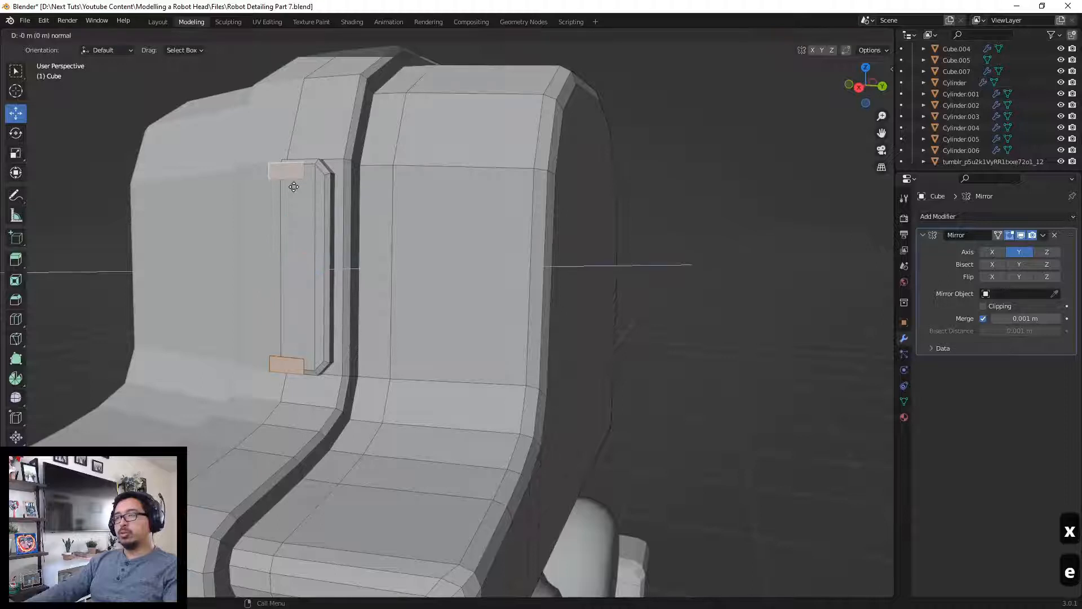
{"action": "left_click", "coordinate": [336, 194]}
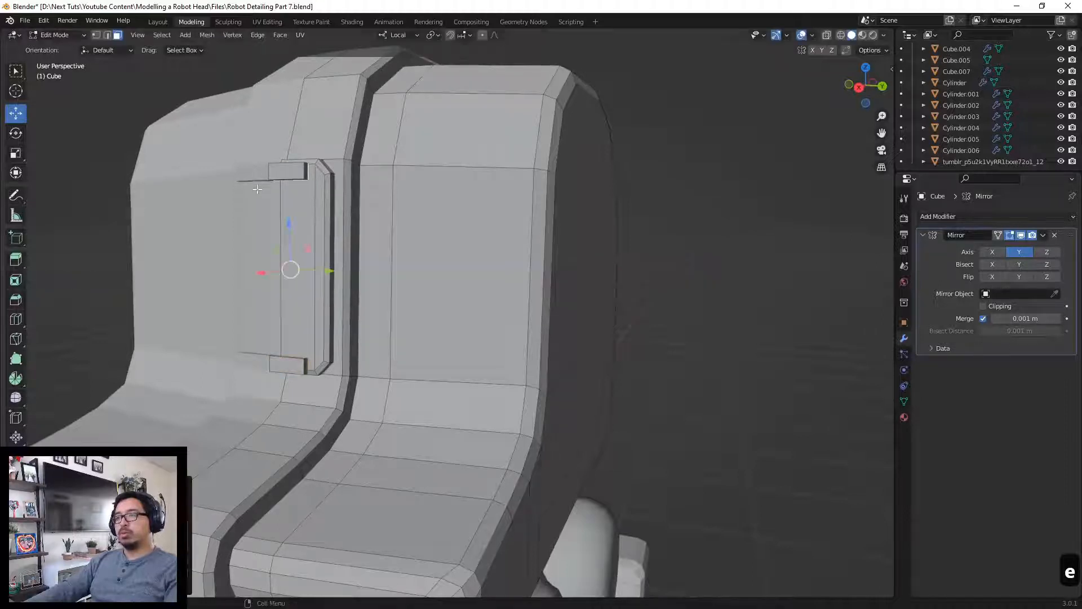
Step: Delete the two tabs' hidden side faces along the mirror centre seam
{"action": "key", "text": "alt+z"}
{"action": "left_click", "coordinate": [273, 170]}
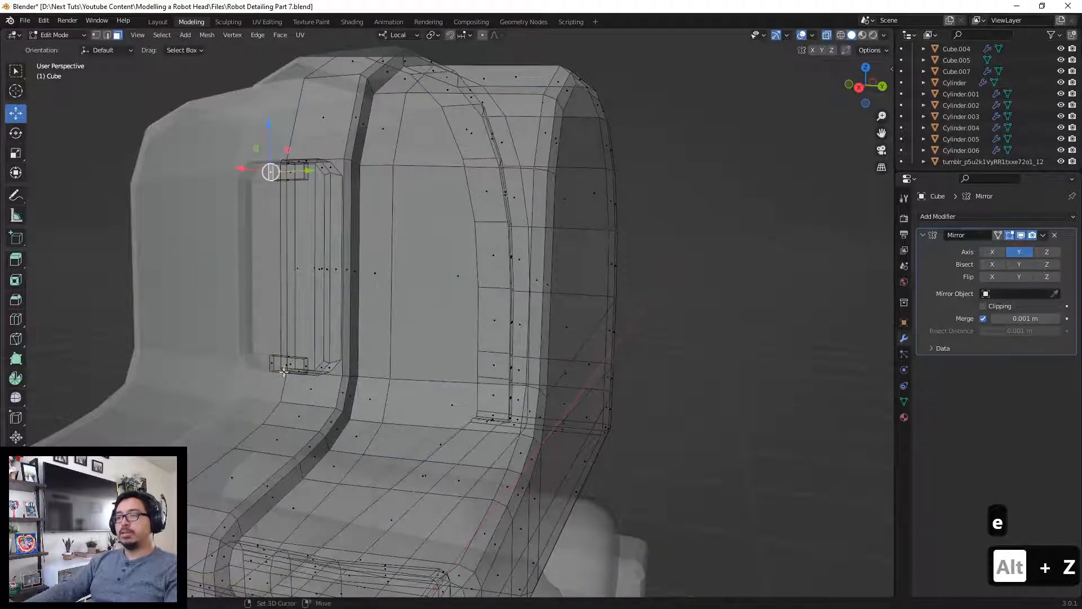
{"action": "left_click", "coordinate": [275, 363], "text": "shift"}
{"action": "key", "text": "alt+z"}
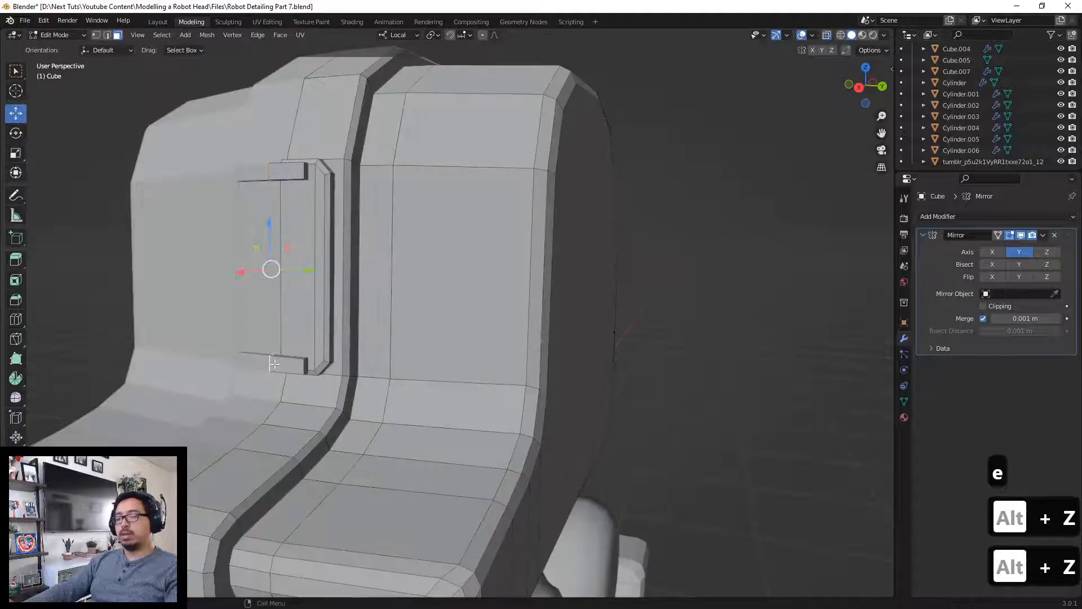
{"action": "key", "text": "x"}
{"action": "left_click", "coordinate": [275, 364]}
Step: Slant the tabs' outer ends by moving the upper tab's lower outer edge and the lower tab's upper outer edge inward along Y
{"action": "scroll", "coordinate": [271, 383], "scroll_direction": "up", "scroll_amount": 3}
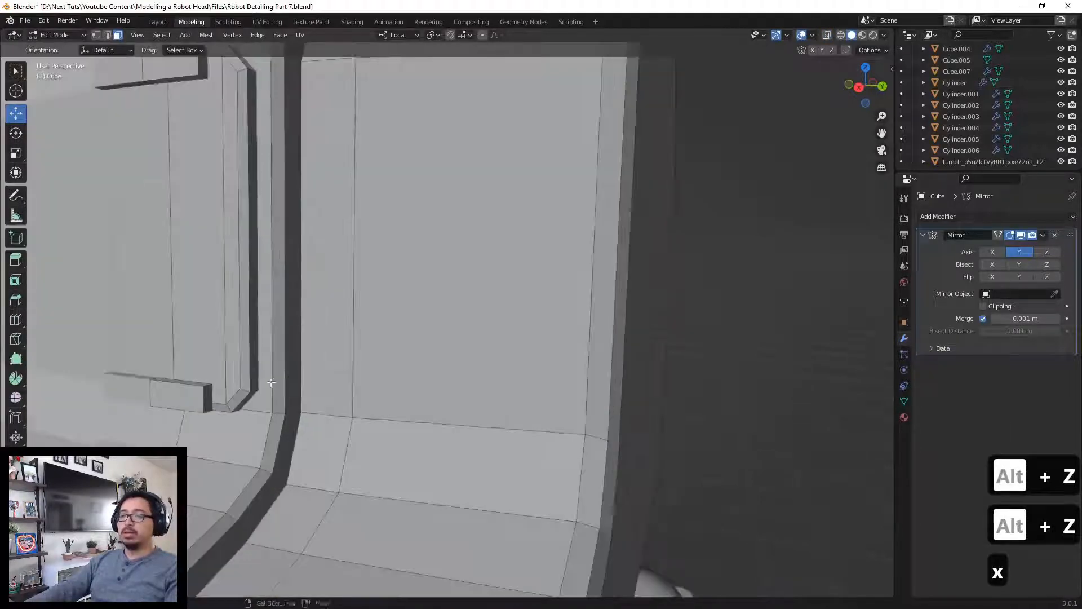
{"action": "scroll", "coordinate": [271, 383], "scroll_direction": "down", "scroll_amount": 2}
{"action": "scroll", "coordinate": [367, 350], "scroll_direction": "down", "scroll_amount": 6}
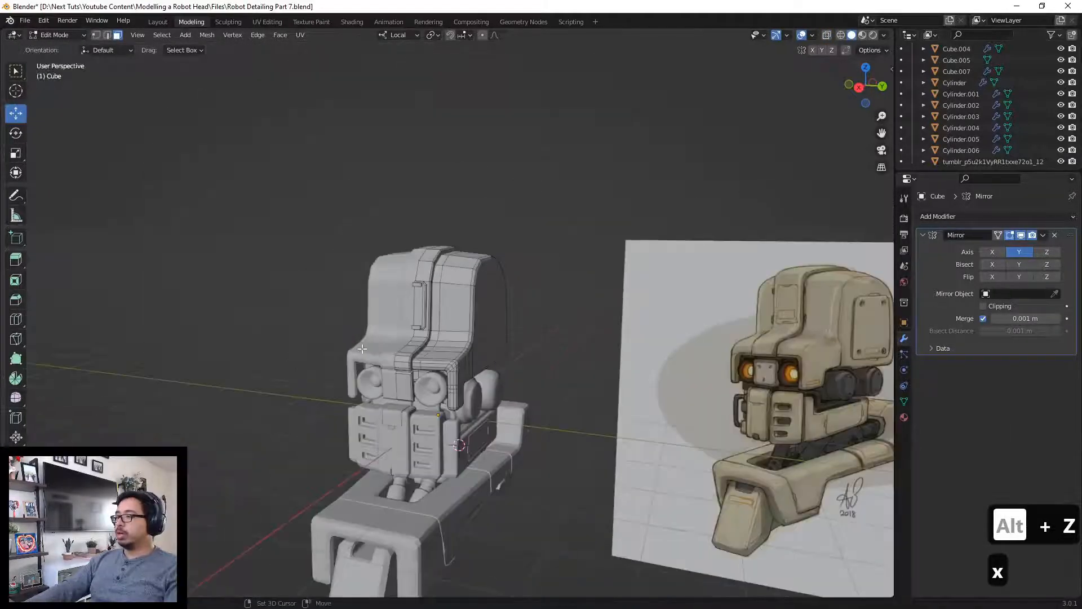
{"action": "scroll", "coordinate": [359, 349], "scroll_direction": "up", "scroll_amount": 8}
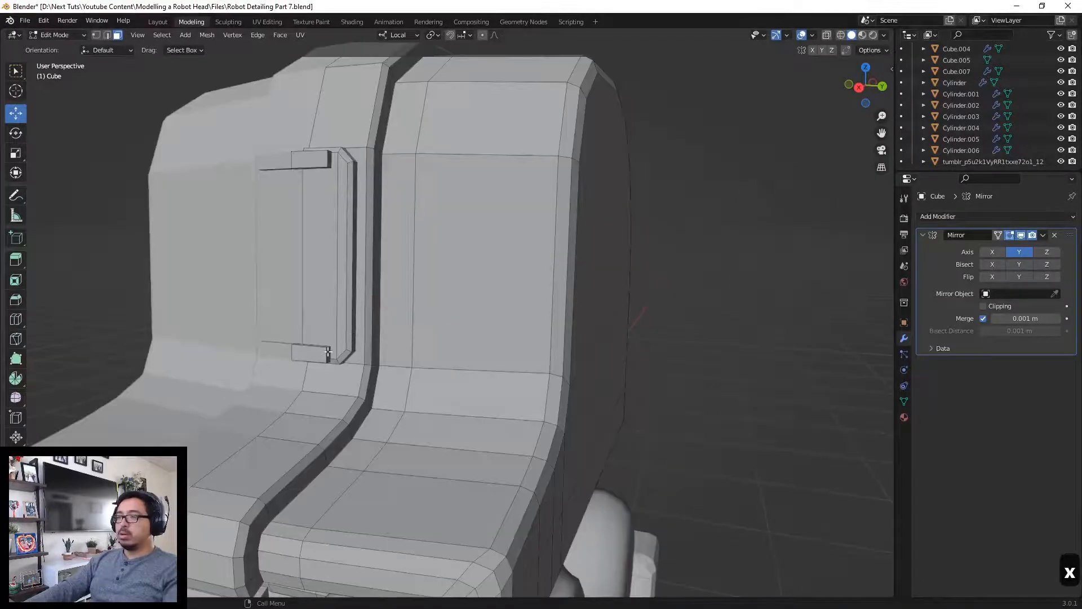
{"action": "key", "text": "1"}
{"action": "key", "text": "2"}
{"action": "left_click", "coordinate": [328, 349]}
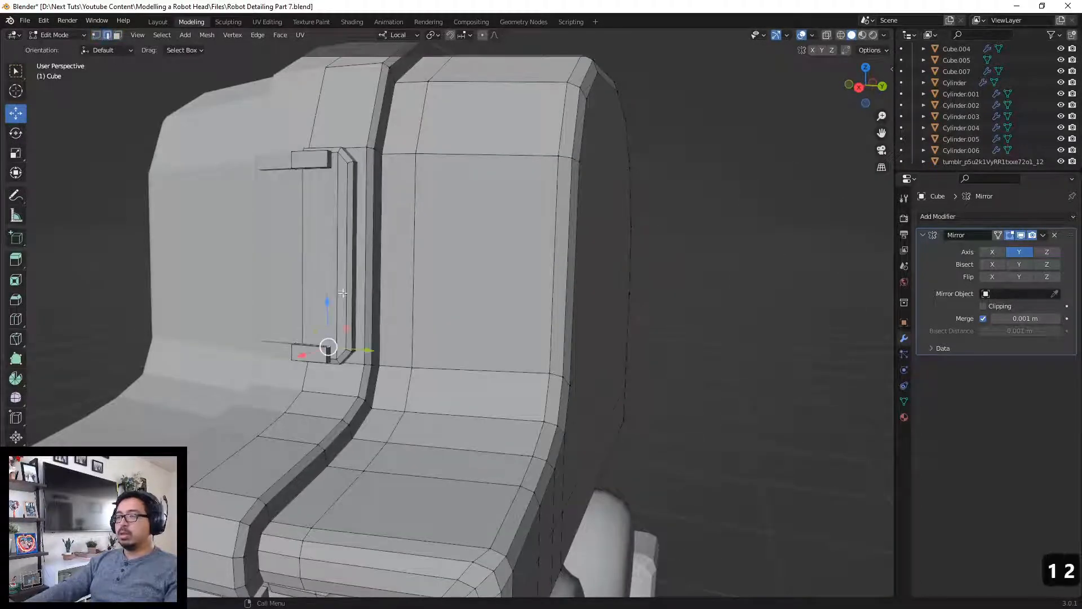
{"action": "left_click", "coordinate": [328, 168], "text": "shift"}
{"action": "middle_click_drag", "start_coordinate": [339, 216], "coordinate": [336, 189]}
{"action": "left_click", "coordinate": [324, 118], "text": "shift"}
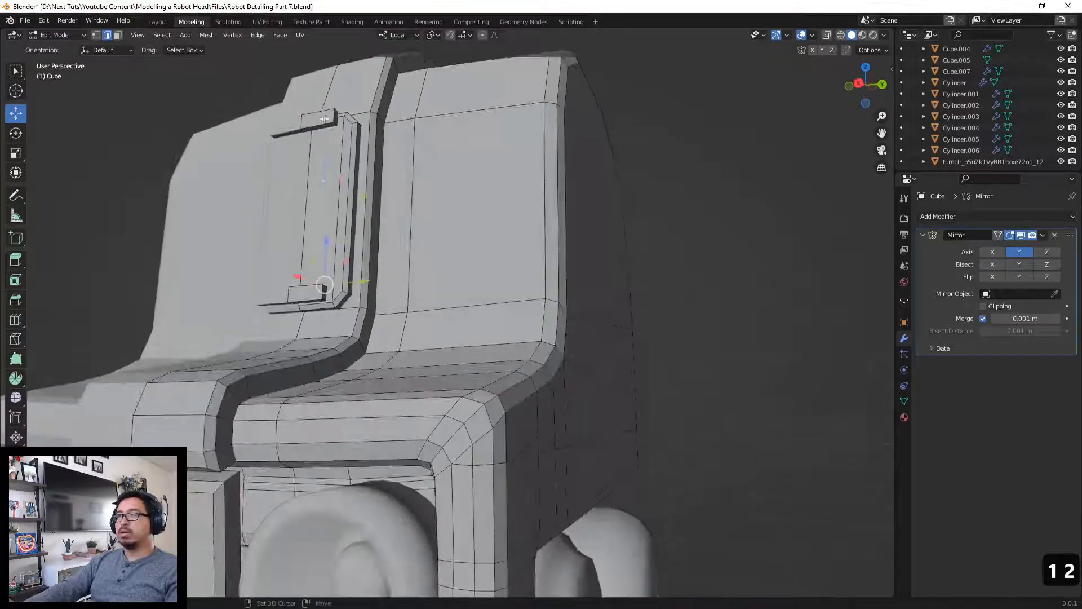
{"action": "left_click", "coordinate": [334, 121], "text": "shift"}
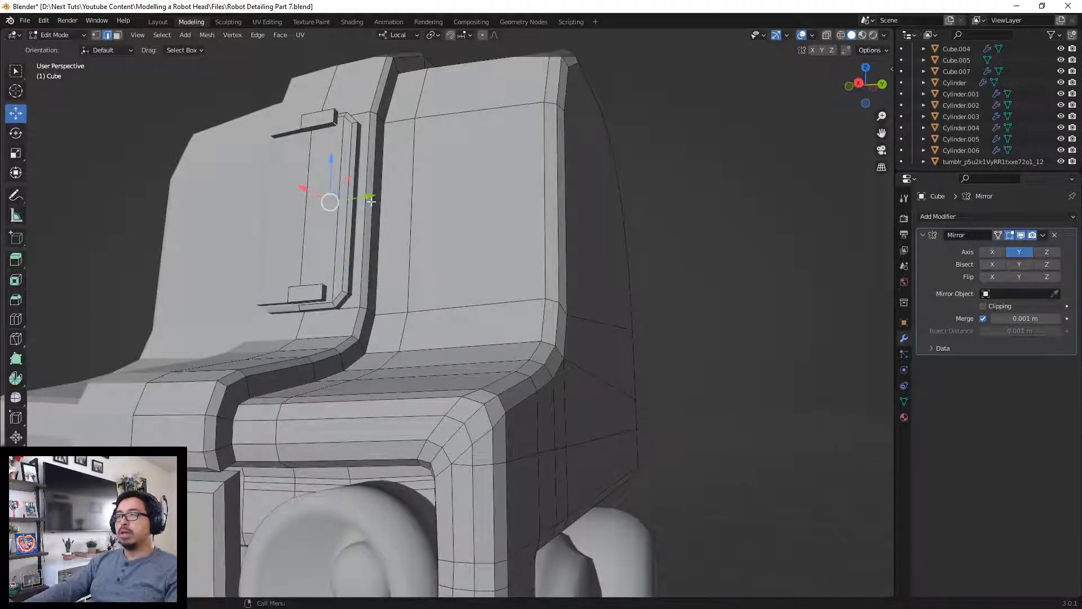
{"action": "left_click_drag", "start_coordinate": [372, 200], "coordinate": [361, 193]}
Step: Select both complete tabs and move them back along the local X axis onto the panel's surface
{"action": "middle_click_drag", "start_coordinate": [361, 194], "coordinate": [375, 242]}
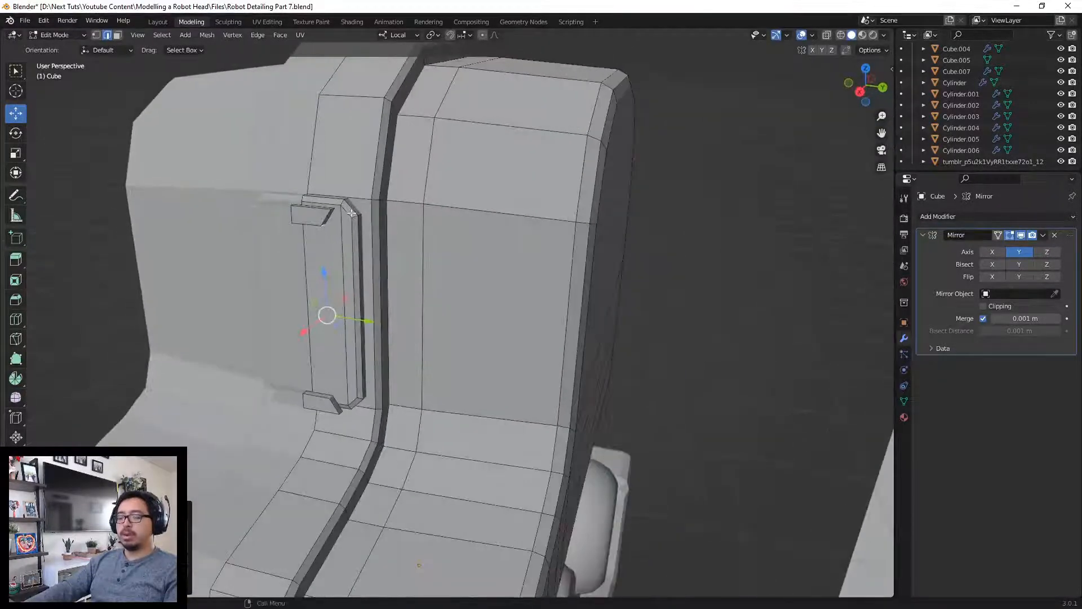
{"action": "left_click", "coordinate": [319, 223]}
{"action": "left_click", "coordinate": [332, 402], "text": "shift"}
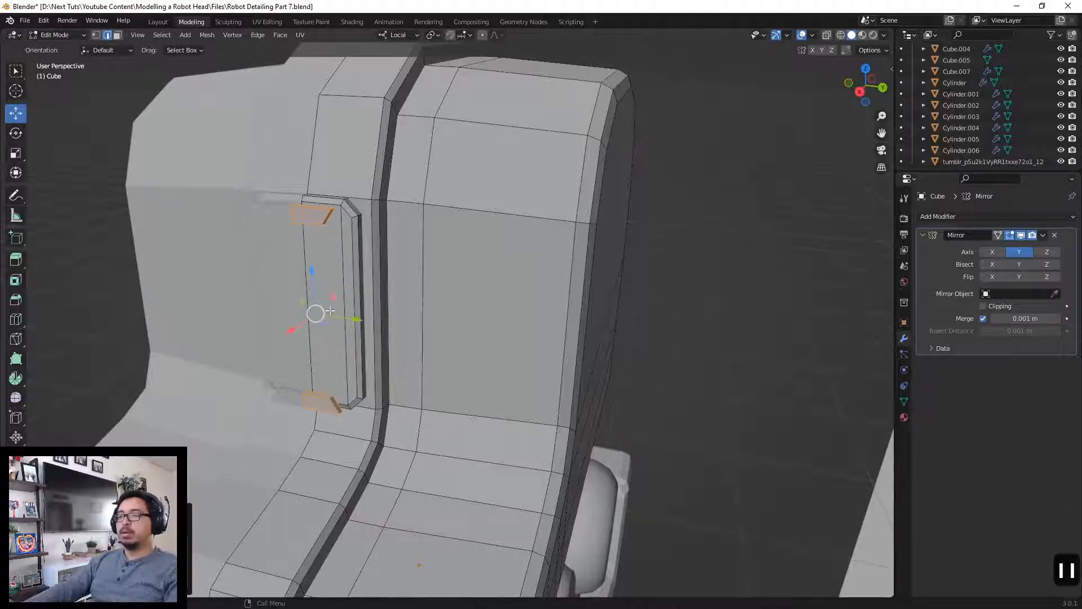
{"action": "left_click_drag", "start_coordinate": [290, 330], "coordinate": [379, 302]}
Step: Check the tabs in Object Mode, and move the complete lower tab slightly forward along the local X axis
{"action": "key", "text": "Tab"}
{"action": "middle_click_drag", "start_coordinate": [698, 293], "coordinate": [283, 414]}
{"action": "key", "text": "Tab"}
{"action": "left_click", "coordinate": [298, 417]}
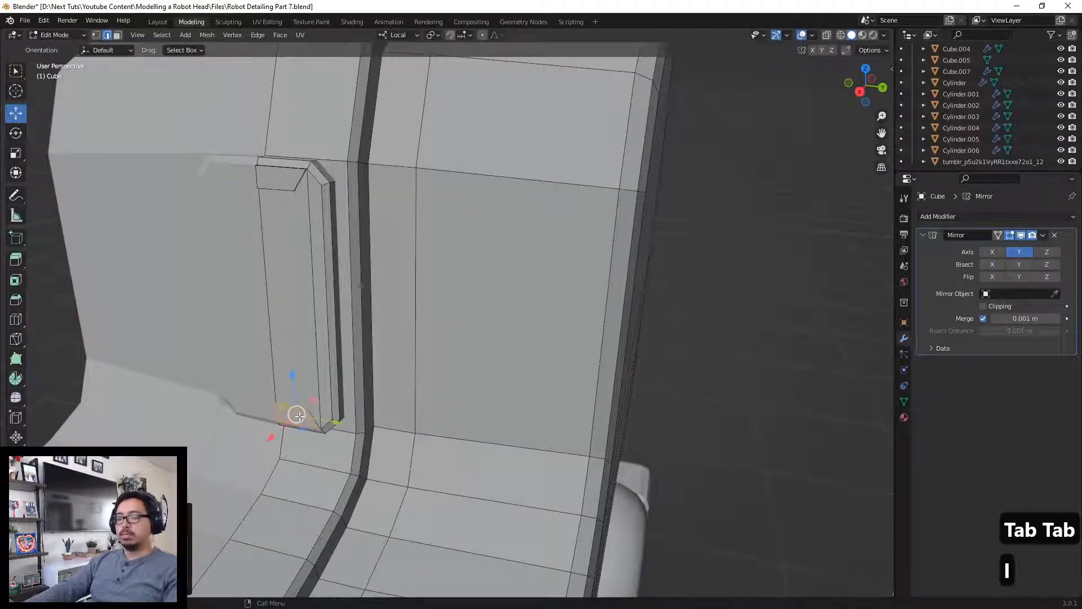
{"action": "left_click_drag", "start_coordinate": [273, 435], "coordinate": [269, 441]}
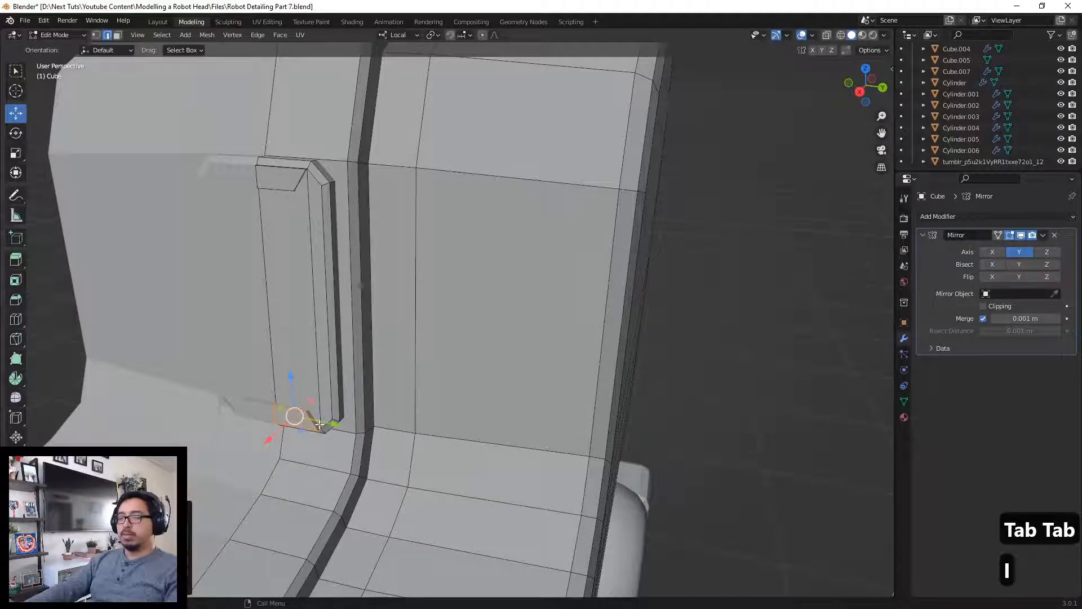
Step: Undo the stray face selection and move the lower tab's outer end slightly along the local Y axis
{"action": "key", "text": "3"}
{"action": "left_click", "coordinate": [316, 424]}
{"action": "left_click", "coordinate": [298, 416]}
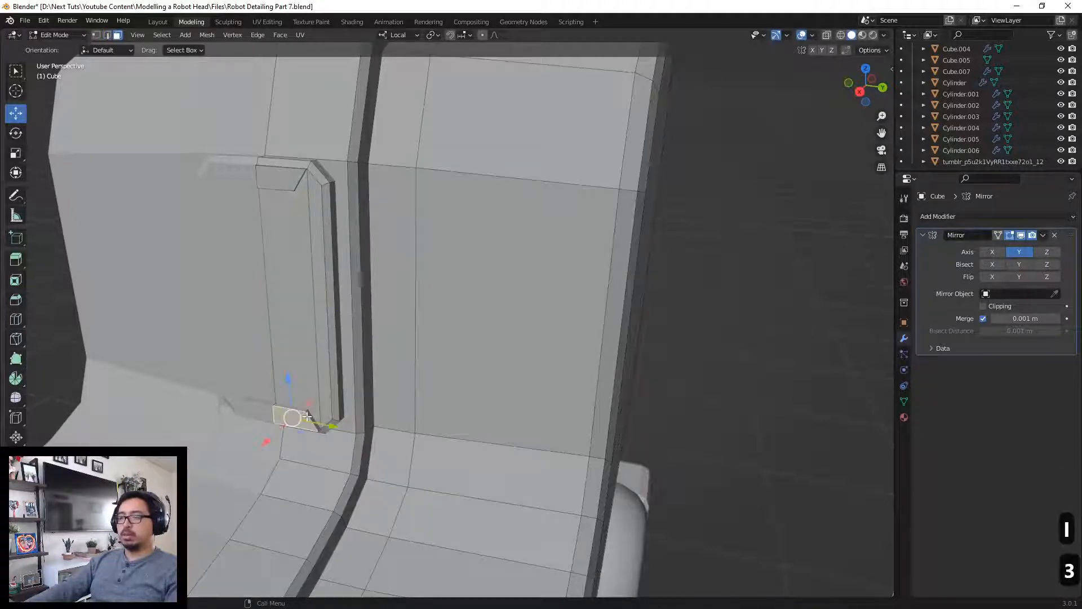
{"action": "left_click", "coordinate": [314, 419]}
{"action": "left_click", "coordinate": [340, 389]}
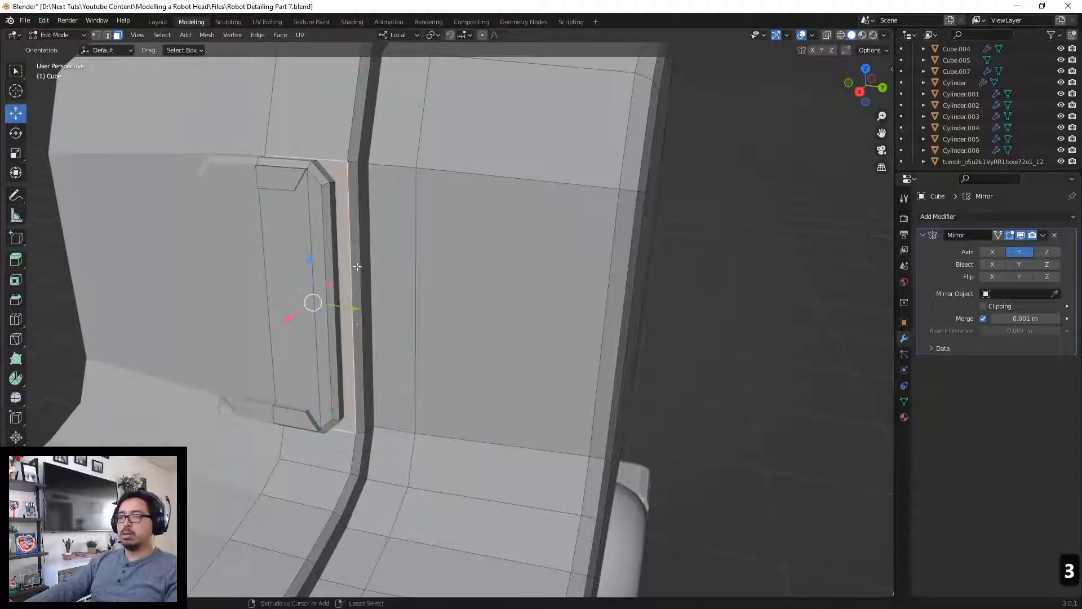
{"action": "key", "text": "ctrl+z"}
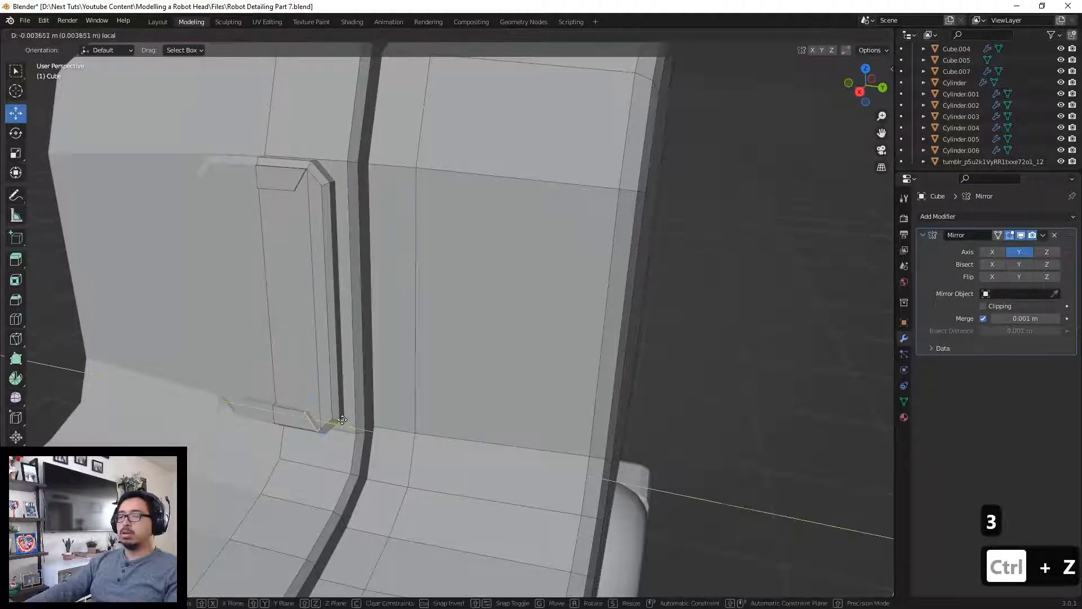
Step: Examine the finished front panel and tabs in Object Mode and compare the whole head with the reference drawing
{"action": "mouse_move", "coordinate": [363, 355]}
{"action": "middle_mouse_down"}
{"action": "mouse_move", "coordinate": [396, 331]}
{"action": "mouse_move", "coordinate": [361, 333]}
{"action": "middle_mouse_up"}
{"action": "scroll", "coordinate": [395, 329], "scroll_direction": "down", "scroll_amount": 3}
{"action": "key", "text": "Tab"}
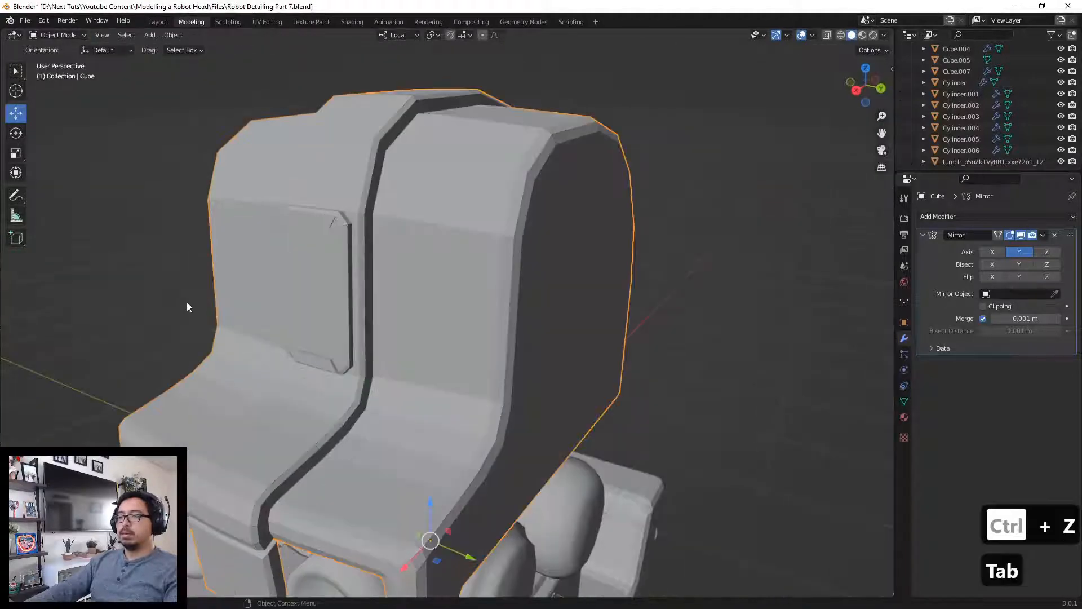
{"action": "scroll", "coordinate": [187, 306], "scroll_direction": "down", "scroll_amount": 5}
{"action": "middle_click_drag", "start_coordinate": [244, 292], "coordinate": [231, 196]}
{"action": "scroll", "coordinate": [235, 212], "scroll_direction": "down", "scroll_amount": 3}
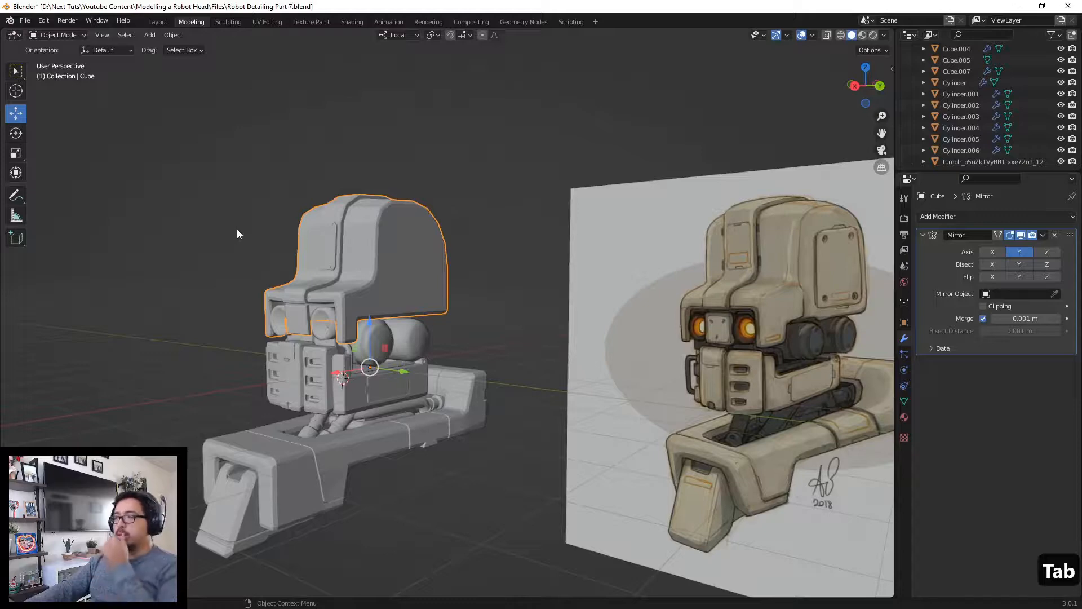
{"action": "middle_click_drag", "start_coordinate": [301, 227], "coordinate": [357, 241]}
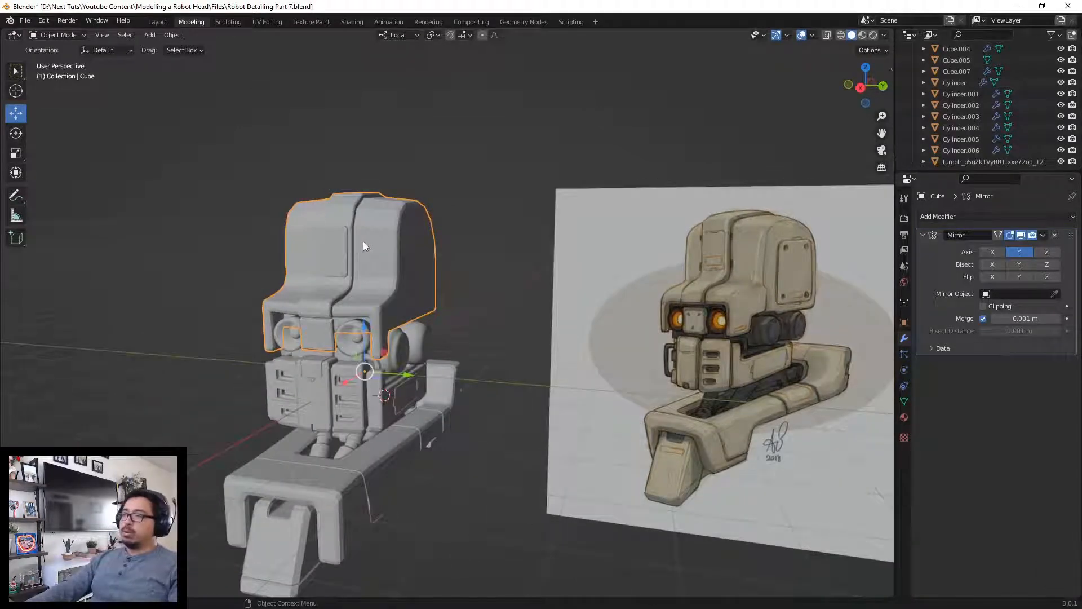
{"action": "scroll", "coordinate": [363, 241], "scroll_direction": "up", "scroll_amount": 2}
{"action": "scroll", "coordinate": [350, 271], "scroll_direction": "up", "scroll_amount": 2}
{"action": "scroll", "coordinate": [333, 254], "scroll_direction": "up", "scroll_amount": 3}
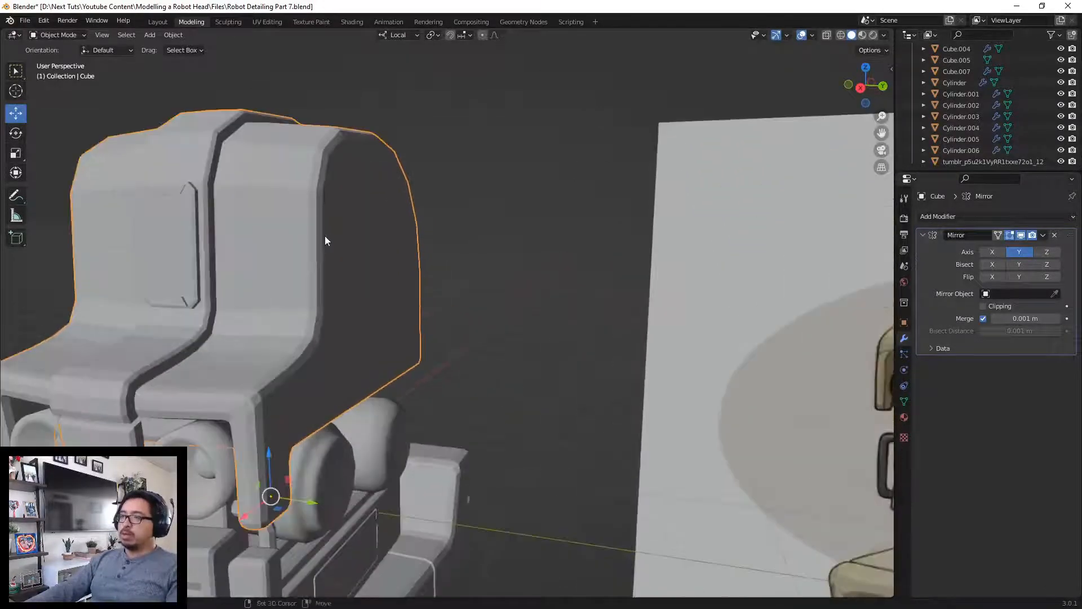
{"action": "scroll", "coordinate": [427, 280], "scroll_direction": "down", "scroll_amount": 3}
Step: Knife a straight vertical cut down the side shell's front face, just beside the groove next to the centre strip
{"action": "key", "text": "Tab"}
{"action": "scroll", "coordinate": [426, 249], "scroll_direction": "up", "scroll_amount": 5}
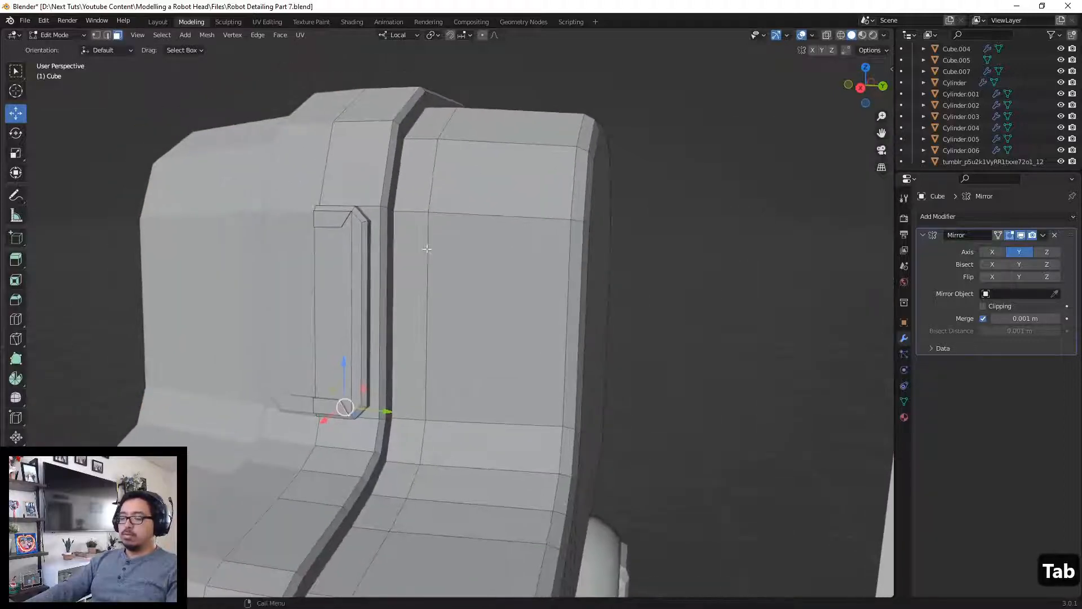
{"action": "key", "text": "k"}
{"action": "left_click", "coordinate": [401, 211]}
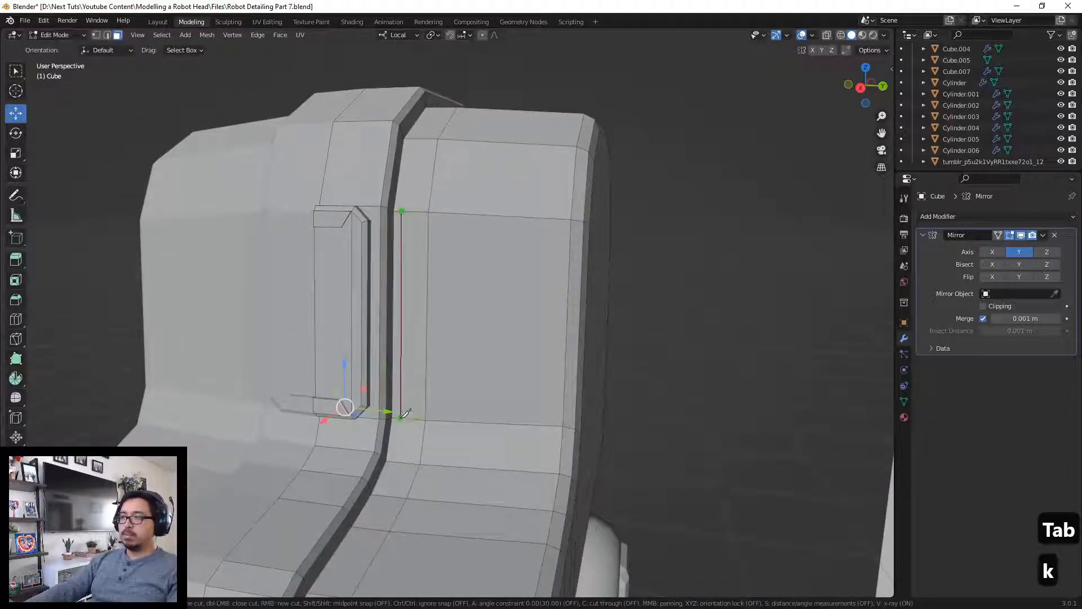
{"action": "left_click", "coordinate": [401, 418]}
{"action": "key", "text": "Return"}
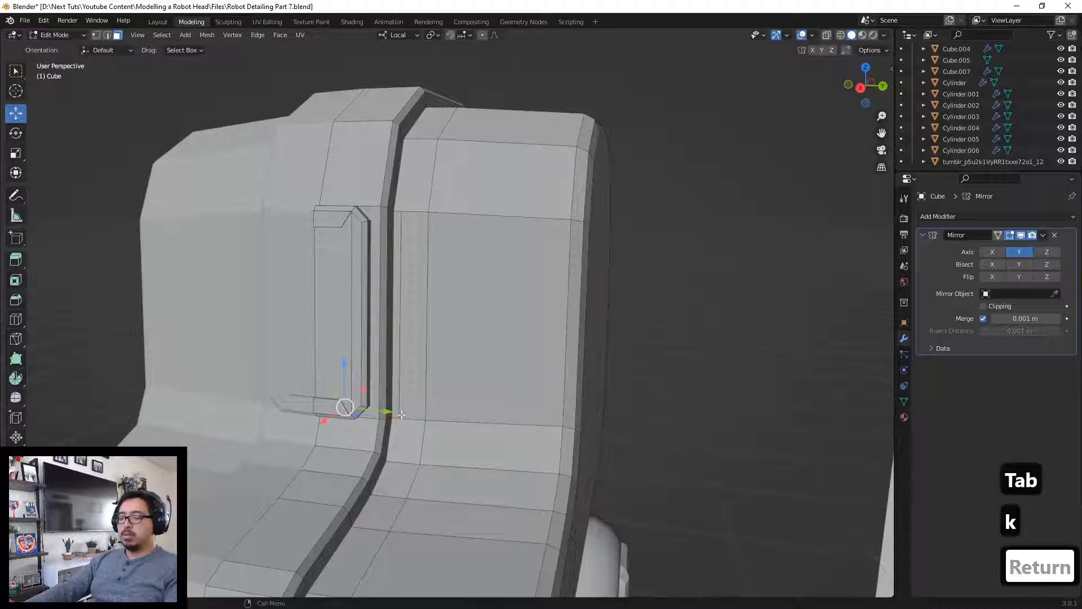
Step: Knife two short horizontal cuts across the narrow face beside the groove, one near its lower end and one near its upper end
{"action": "key", "text": "k"}
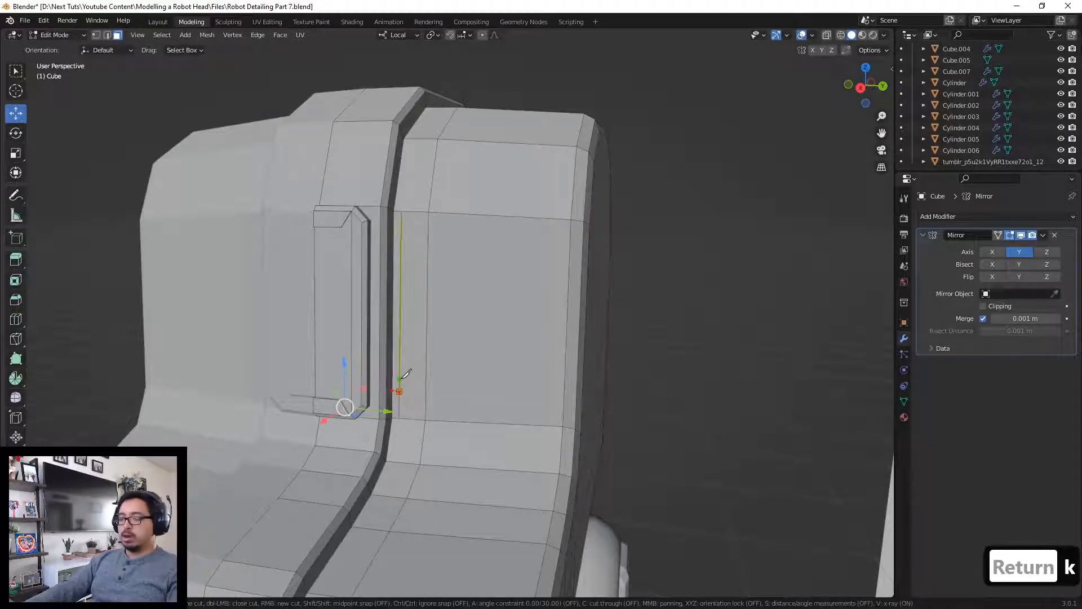
{"action": "left_click", "coordinate": [401, 378]}
{"action": "key", "text": "Return"}
{"action": "key", "text": "k"}
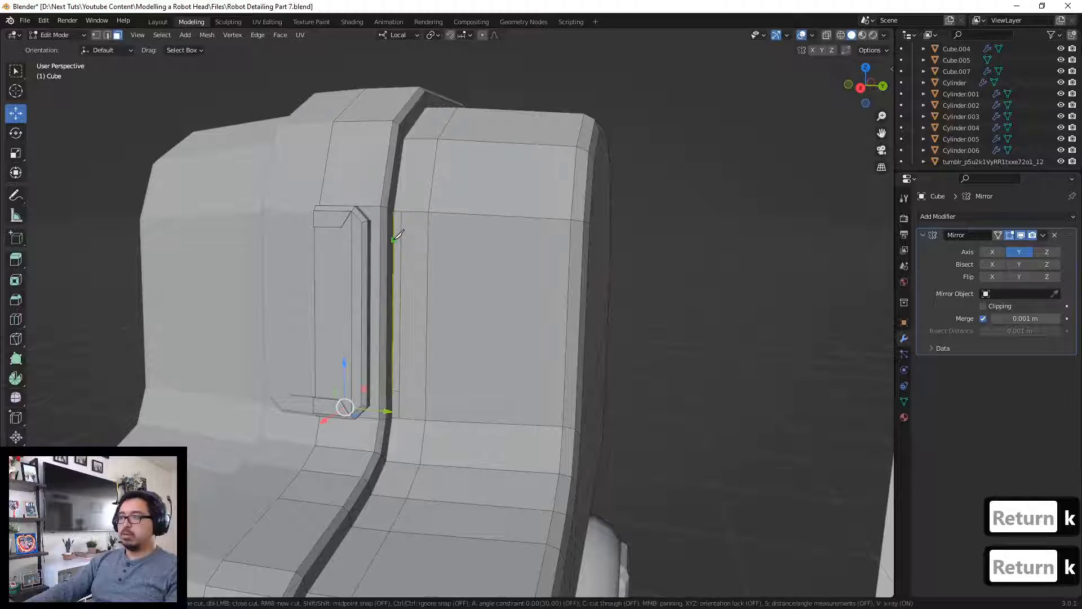
{"action": "key", "text": "Return"}
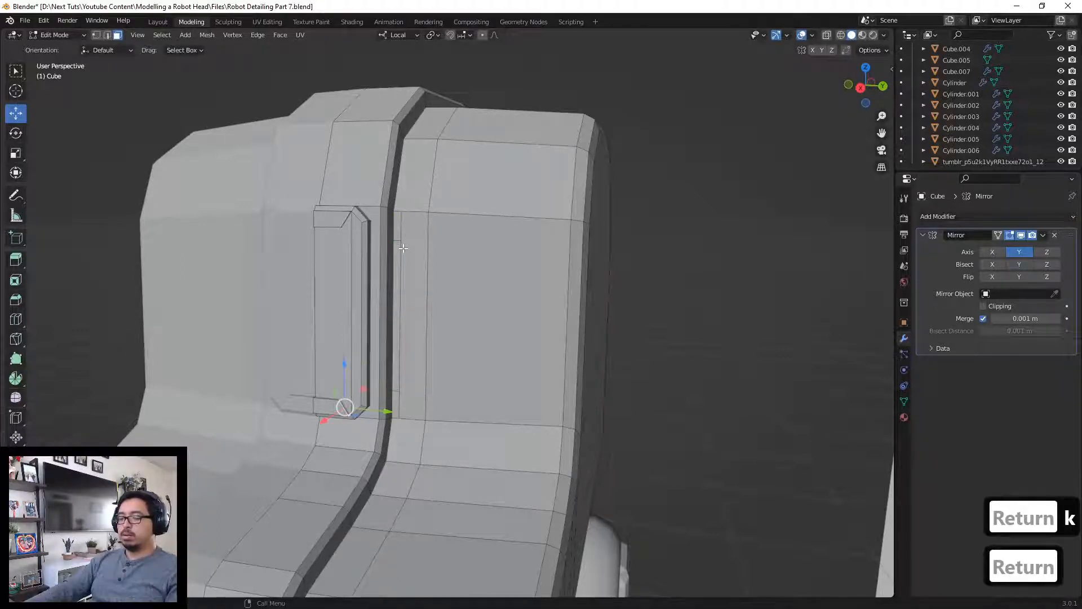
Step: Level the lower short cut edge by scaling it to 0 along the local Z axis
{"action": "key", "text": "s"}
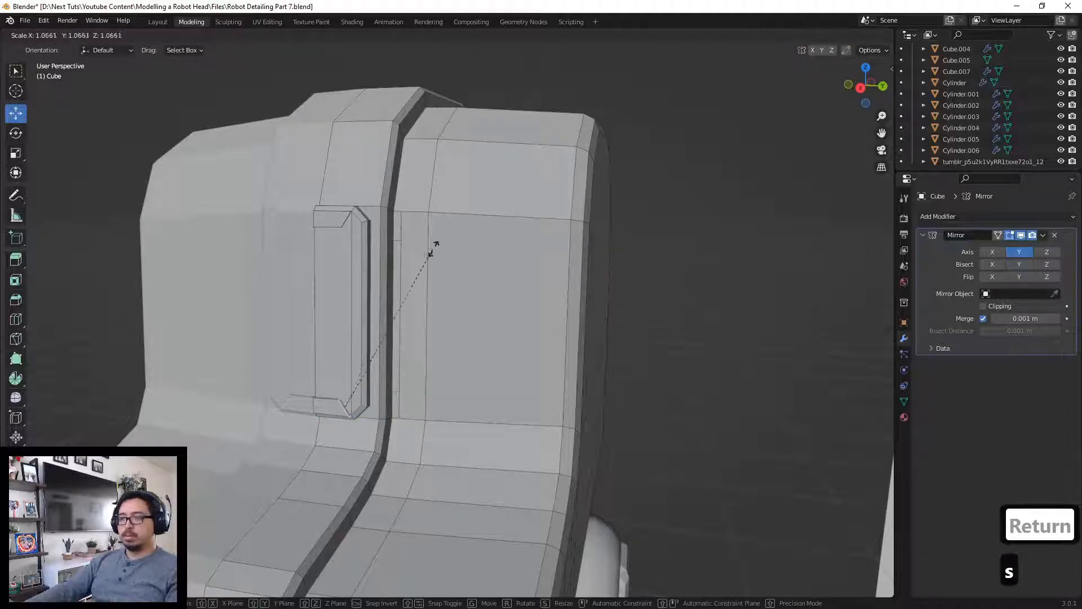
{"action": "right_click", "coordinate": [399, 306]}
{"action": "left_click", "coordinate": [395, 390]}
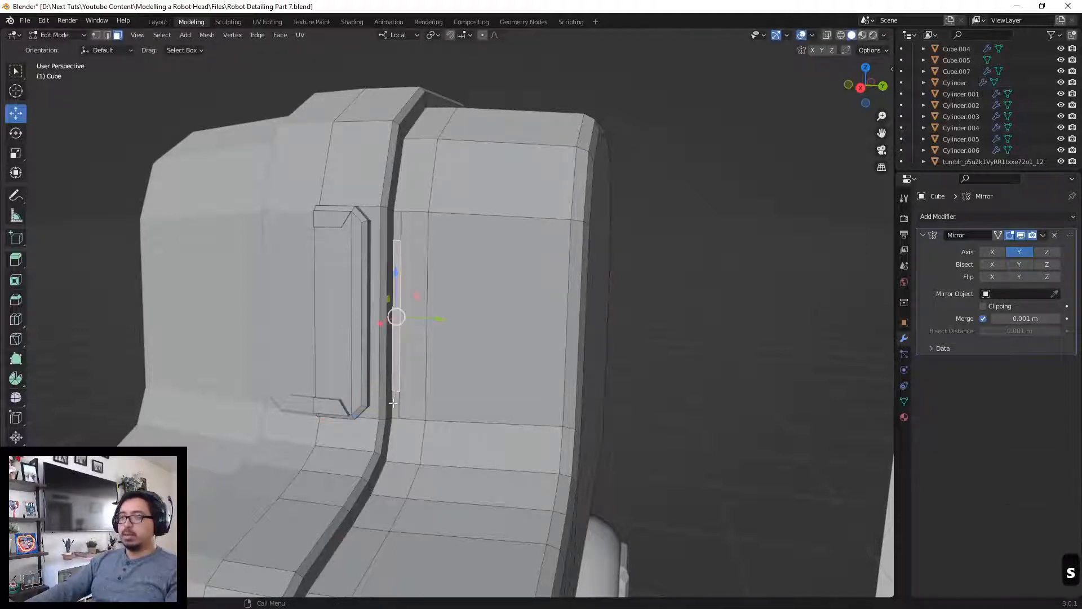
{"action": "key", "text": "2"}
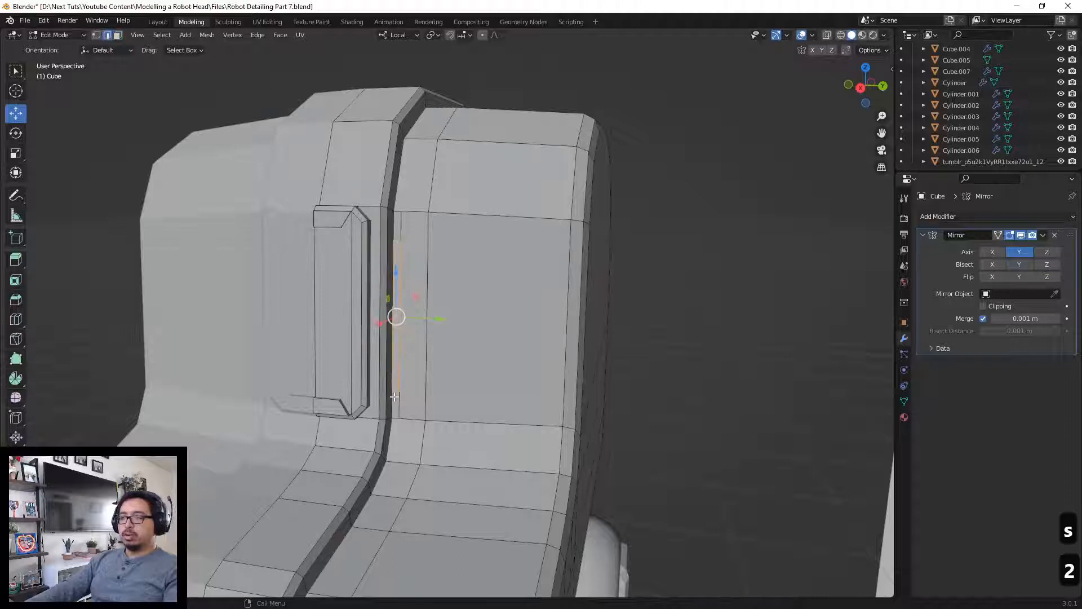
{"action": "left_click", "coordinate": [398, 391]}
{"action": "key", "text": "s"}
{"action": "key", "text": "z"}
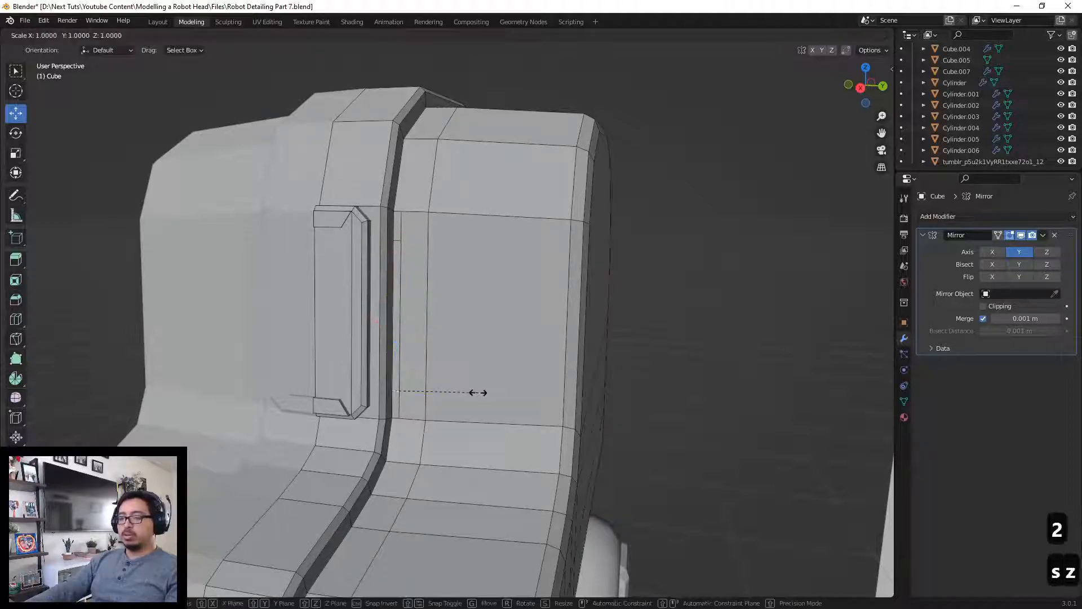
{"action": "key", "text": "0"}
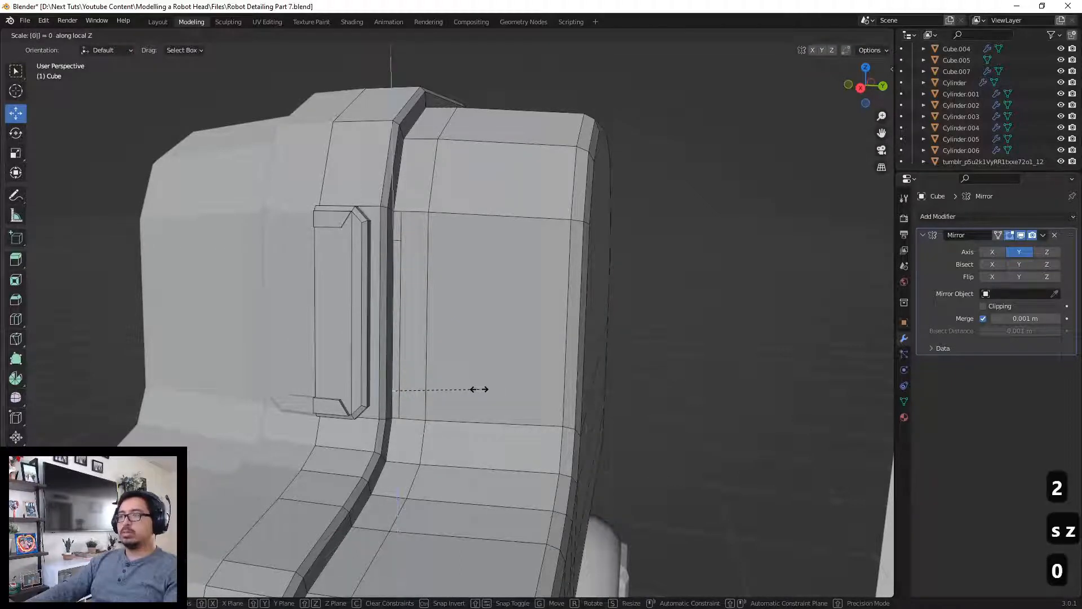
{"action": "left_click", "coordinate": [479, 389]}
Step: Level the upper short cut edge by scaling it to 0 along the local Z axis
{"action": "middle_click_drag", "start_coordinate": [479, 389], "coordinate": [457, 392]}
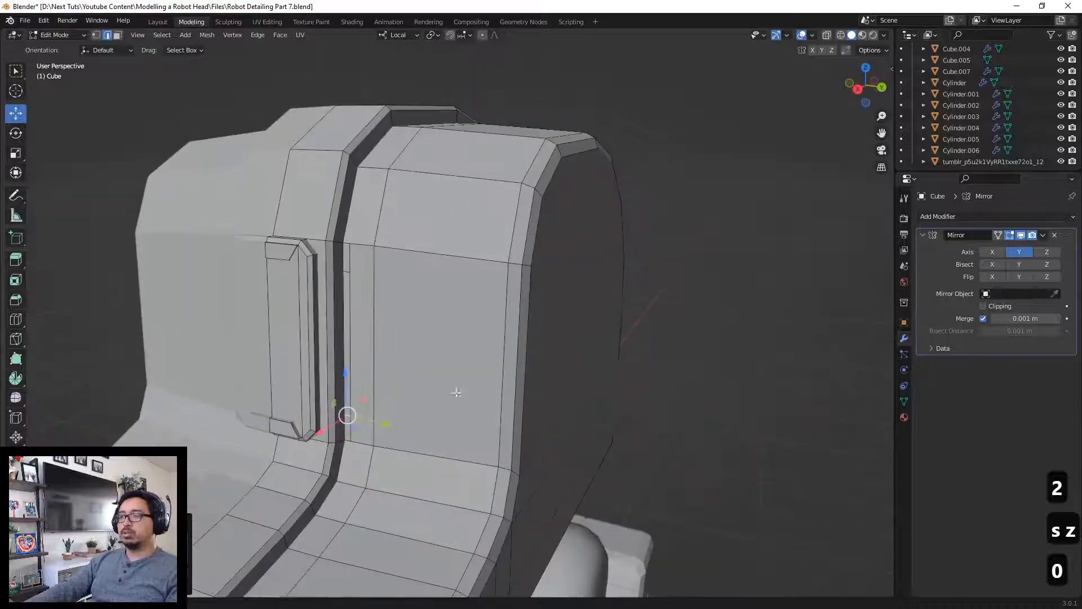
{"action": "left_click", "coordinate": [347, 273]}
{"action": "key", "text": "s"}
{"action": "key", "text": "z"}
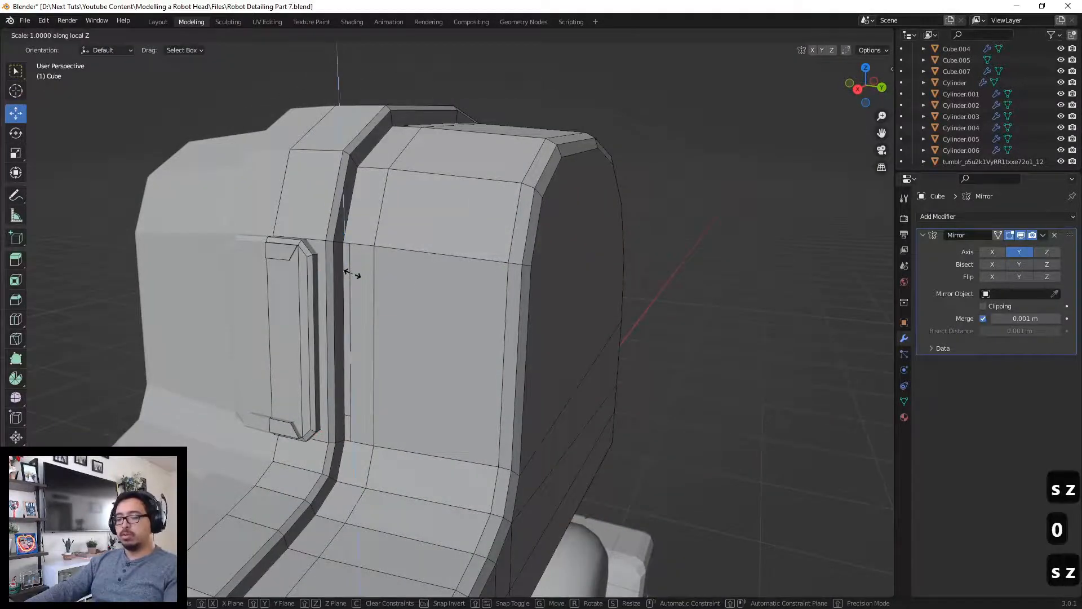
{"action": "key", "text": "0"}
{"action": "key", "text": "Return"}
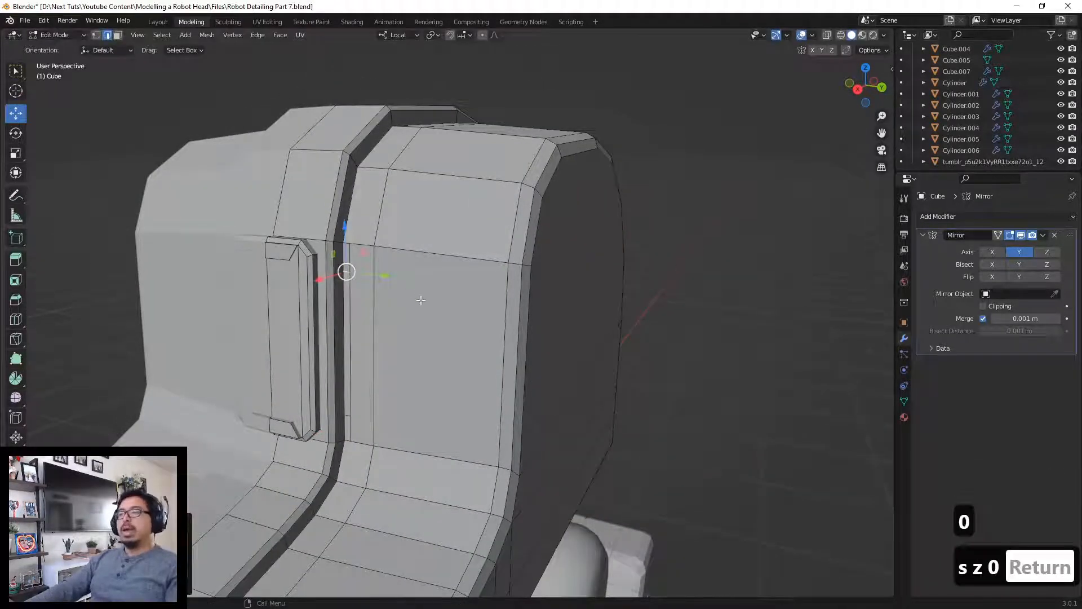
Step: Extrude the small upper and lower end faces beside the groove inward to form two recessed notches
{"action": "key", "text": "3"}
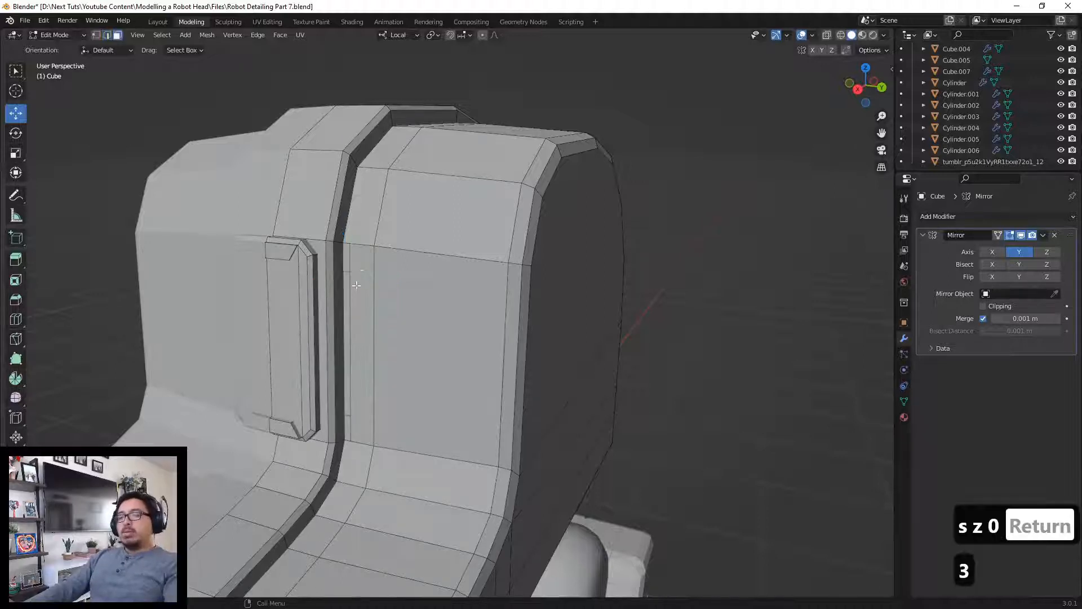
{"action": "left_click", "coordinate": [344, 252]}
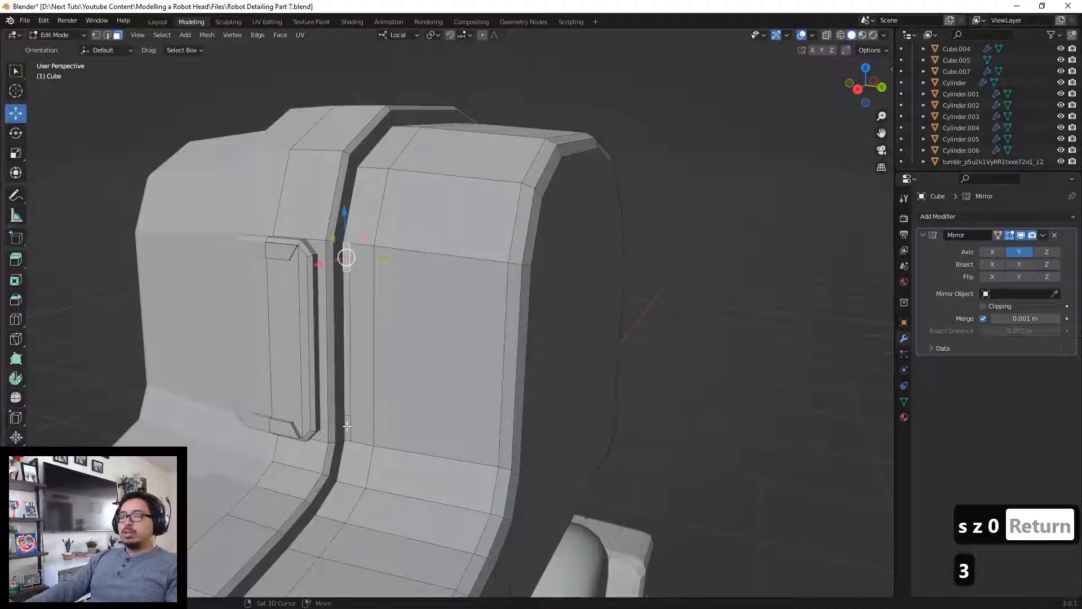
{"action": "left_click", "coordinate": [348, 422], "text": "shift"}
{"action": "key", "text": "e"}
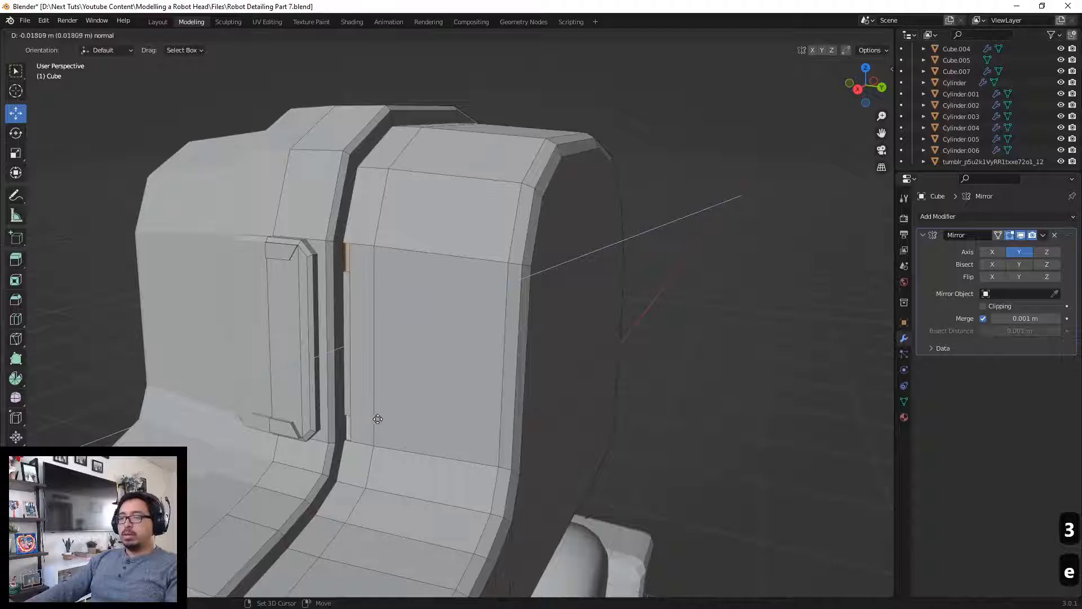
{"action": "left_click", "coordinate": [399, 415]}
{"action": "middle_click_drag", "start_coordinate": [399, 414], "coordinate": [401, 400]}
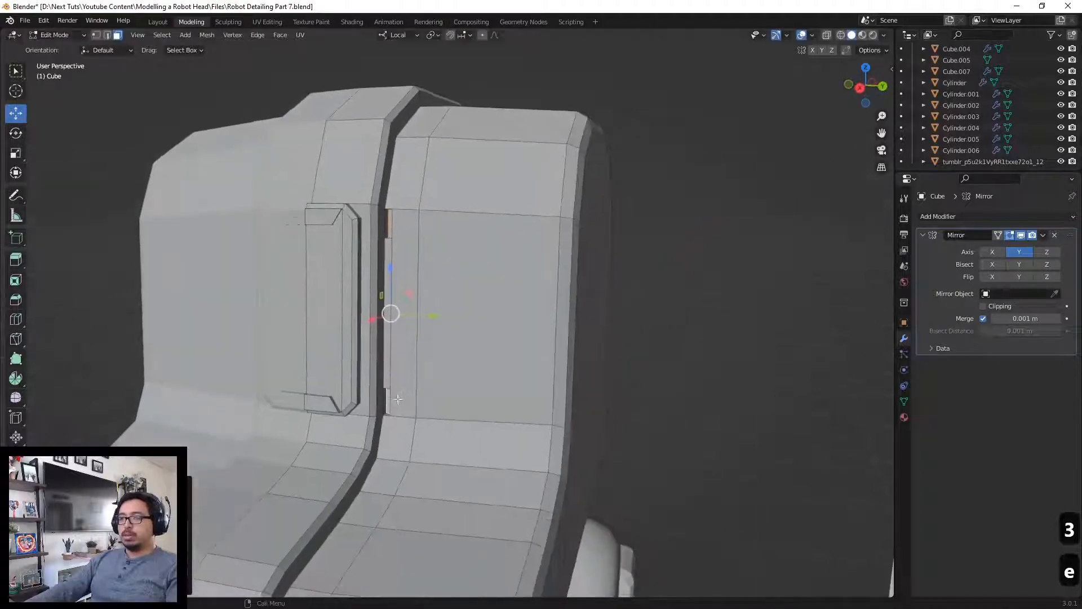
Step: Select the lower notch's upper vertices with X-ray on and move them slightly down along the local Z axis
{"action": "key", "text": "1"}
{"action": "key", "text": "alt+z"}
{"action": "left_click", "coordinate": [389, 389]}
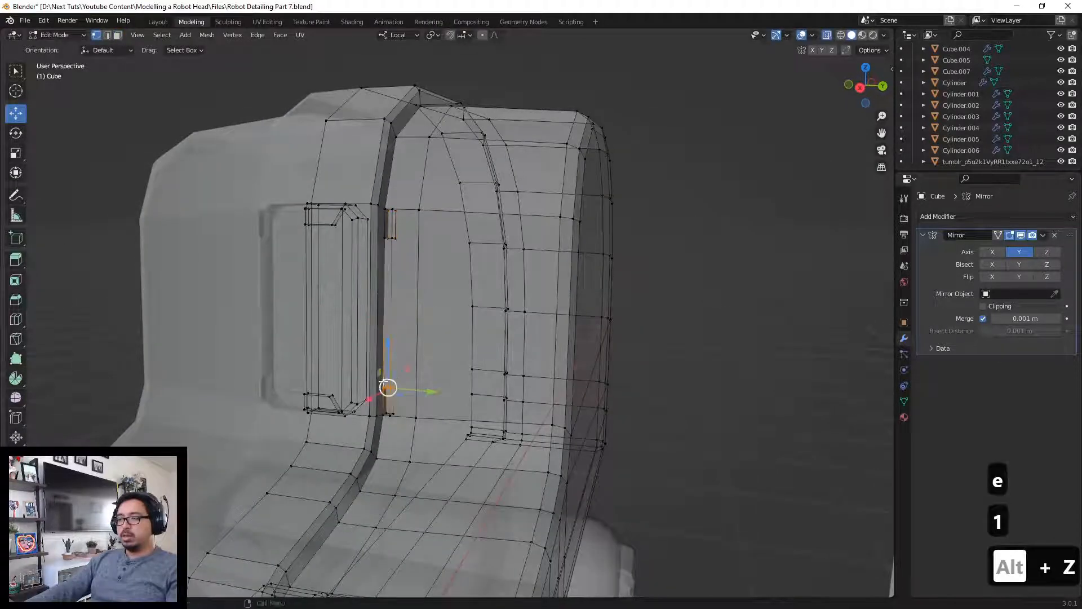
{"action": "key", "text": "alt+z"}
{"action": "left_click_drag", "start_coordinate": [389, 341], "coordinate": [386, 358]}
{"action": "scroll", "coordinate": [386, 356], "scroll_direction": "down", "scroll_amount": 4}
{"action": "scroll", "coordinate": [386, 356], "scroll_direction": "down", "scroll_amount": 3}
{"action": "scroll", "coordinate": [361, 390], "scroll_direction": "up", "scroll_amount": 8}
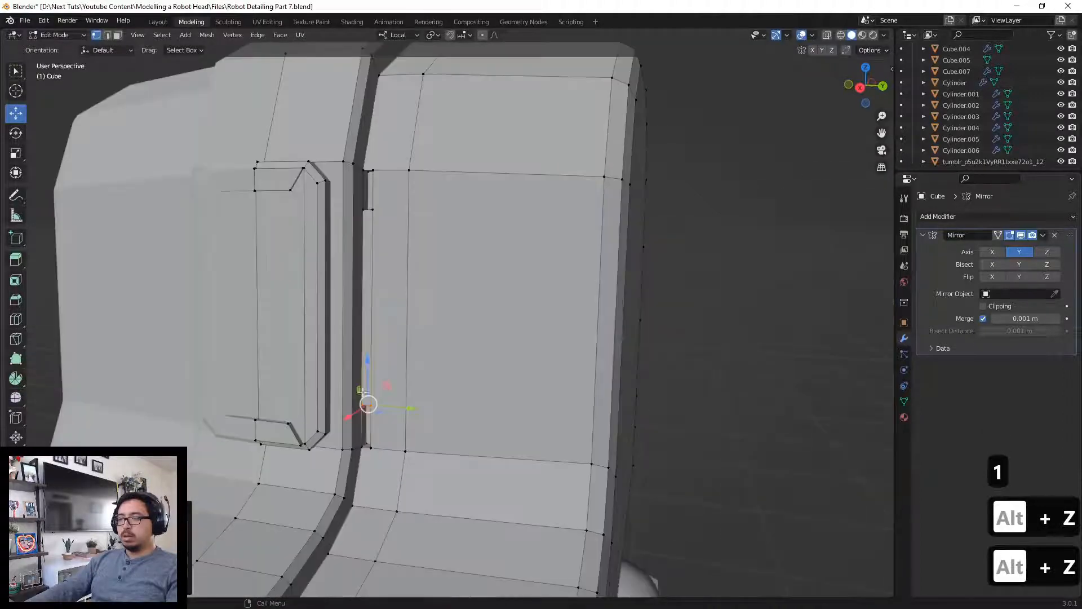
Step: Widen both notches by moving their outer corner vertices away from the groove along the local Y axis
{"action": "left_click", "coordinate": [375, 450]}
{"action": "left_click", "coordinate": [373, 405], "text": "shift"}
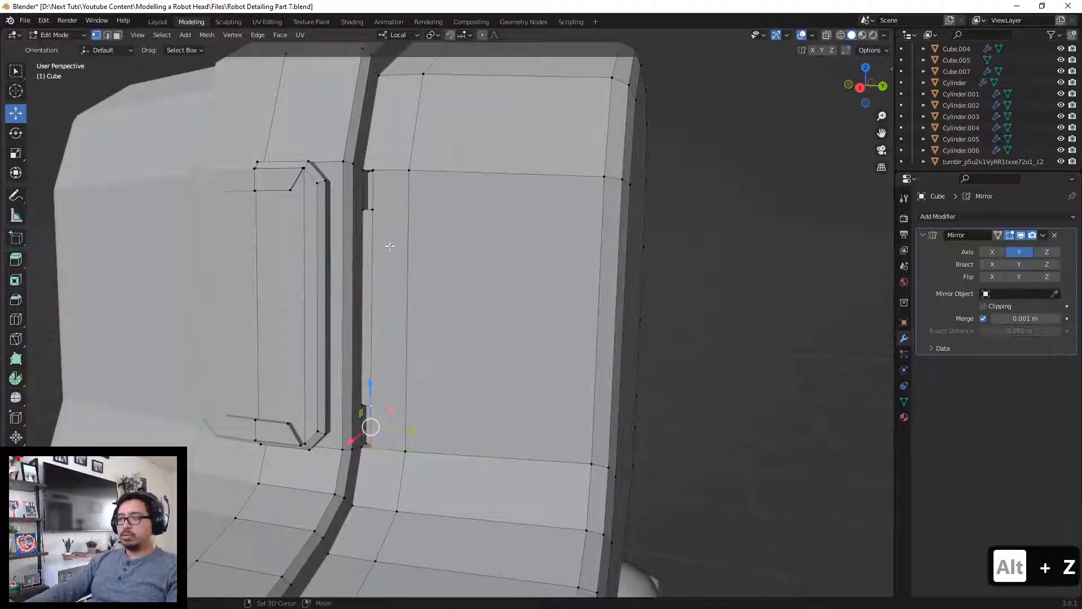
{"action": "left_click", "coordinate": [377, 210], "text": "shift"}
{"action": "left_click", "coordinate": [374, 168], "text": "shift"}
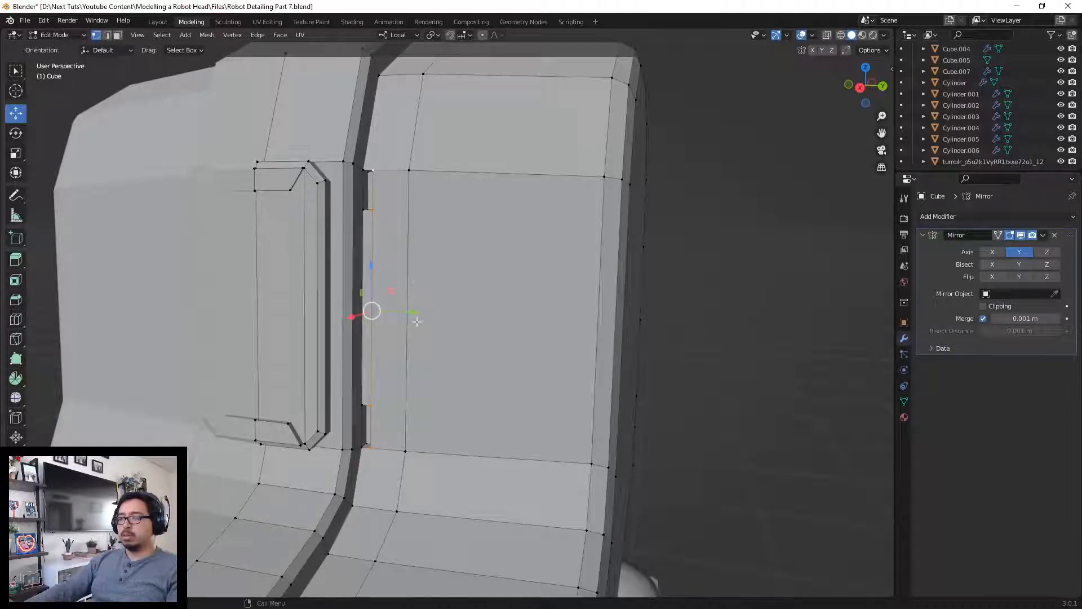
{"action": "mouse_move", "coordinate": [415, 310]}
{"action": "left_mouse_down"}
{"action": "mouse_move", "coordinate": [440, 308]}
{"action": "mouse_move", "coordinate": [419, 313]}
{"action": "left_mouse_up"}
{"action": "middle_click_drag", "start_coordinate": [414, 314], "coordinate": [418, 305]}
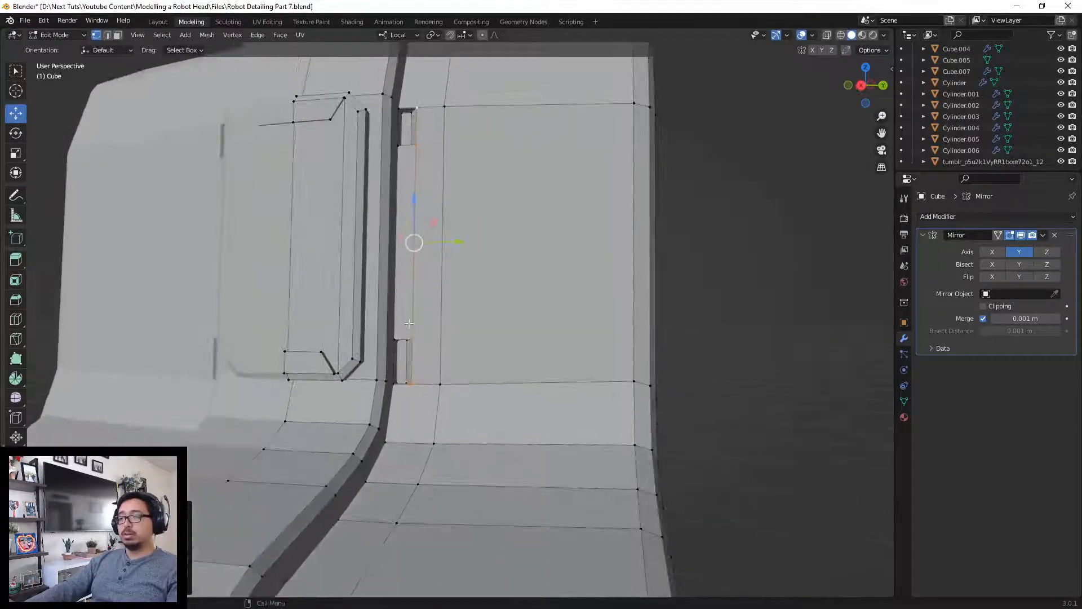
Step: Adjust both notches' heights by scaling the lower notch's upper edge and the upper notch's lower edge together along Z
{"action": "left_click", "coordinate": [409, 337]}
{"action": "left_click", "coordinate": [395, 337], "text": "shift"}
{"action": "middle_click_drag", "start_coordinate": [409, 238], "coordinate": [406, 252]}
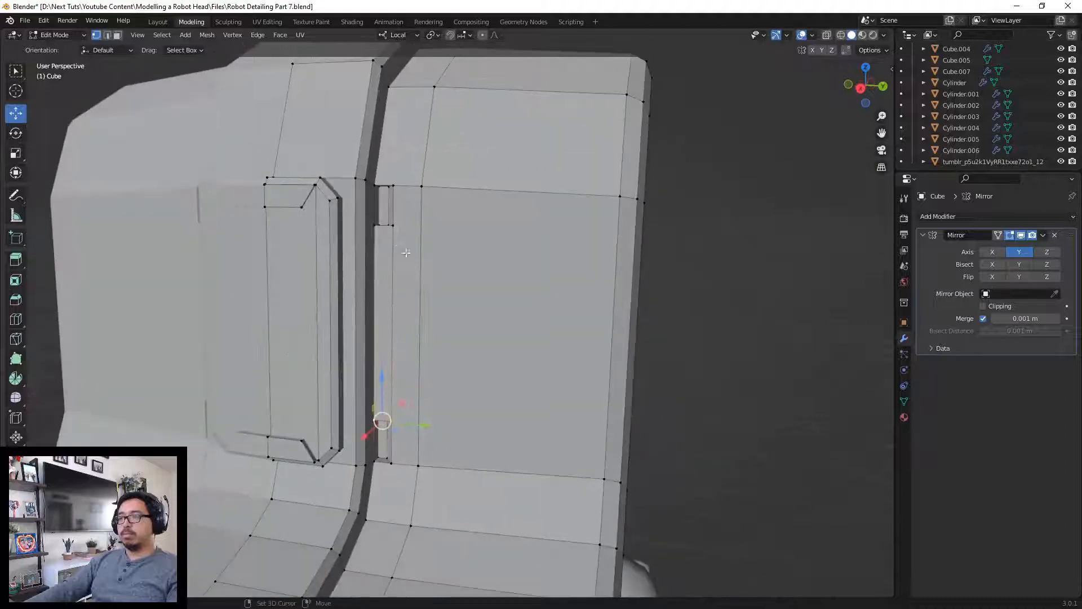
{"action": "left_click", "coordinate": [382, 242], "text": "shift"}
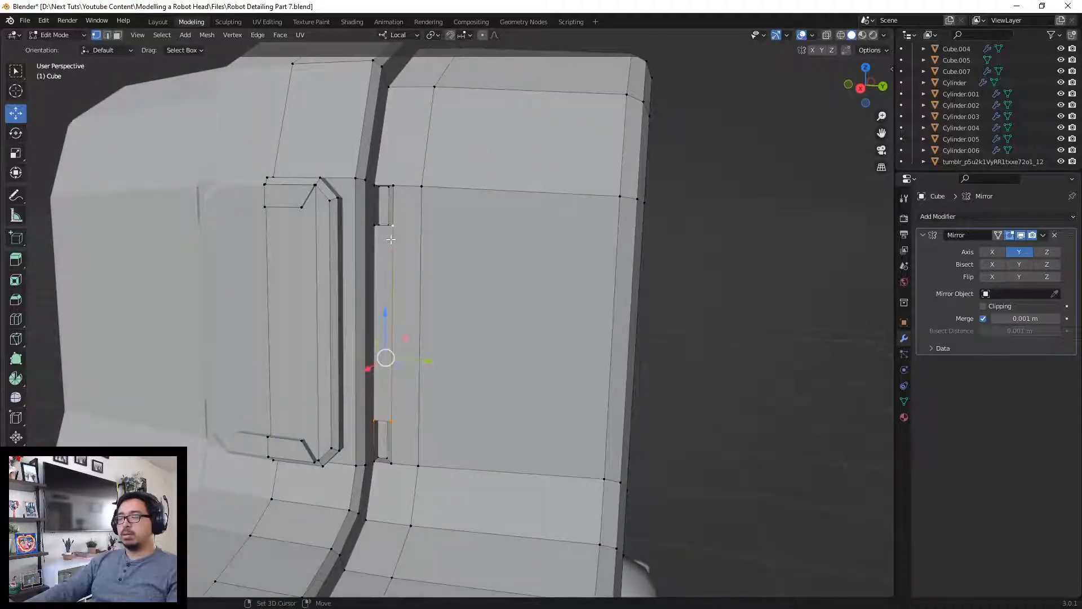
{"action": "middle_click_drag", "start_coordinate": [383, 231], "coordinate": [407, 242]}
{"action": "left_click", "coordinate": [391, 148], "text": "shift"}
{"action": "key", "text": "s"}
{"action": "key", "text": "z"}
{"action": "left_click", "coordinate": [375, 261]}
Step: Compare the two notches with the reference drawing in Object Mode, and return to editing the head mesh
{"action": "scroll", "coordinate": [384, 249], "scroll_direction": "down", "scroll_amount": 4}
{"action": "scroll", "coordinate": [384, 249], "scroll_direction": "down", "scroll_amount": 3}
{"action": "key", "text": "Tab"}
{"action": "middle_click_drag", "start_coordinate": [558, 302], "coordinate": [754, 290]}
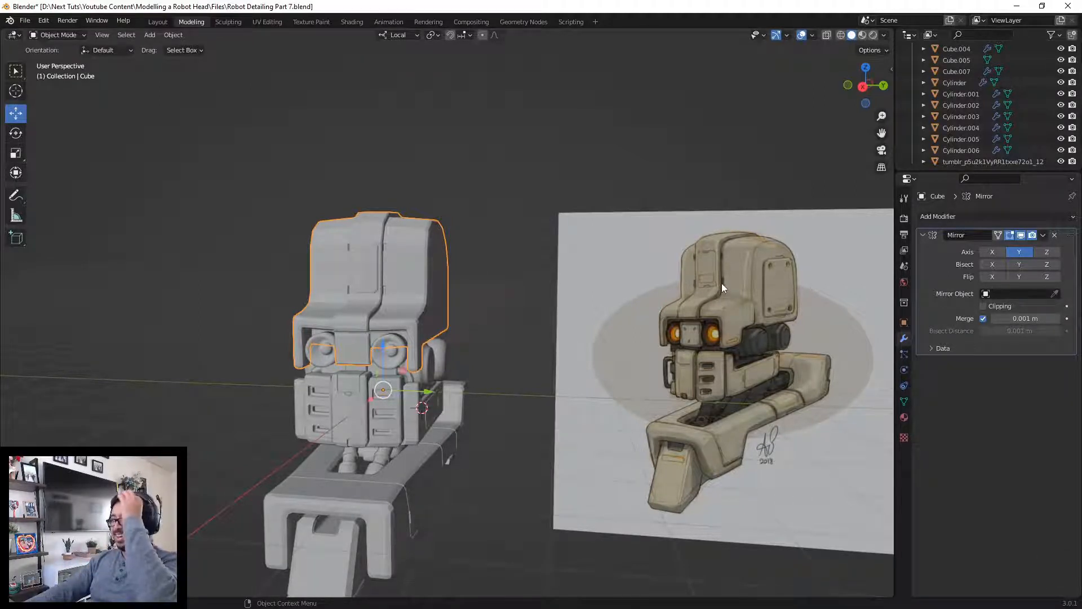
{"action": "scroll", "coordinate": [366, 197], "scroll_direction": "up", "scroll_amount": 3}
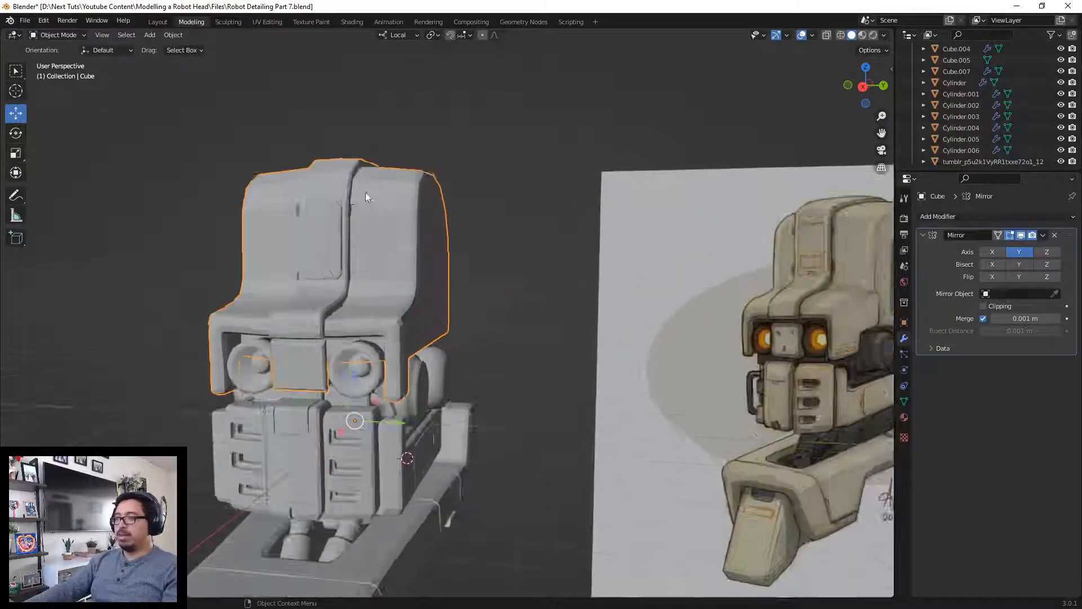
{"action": "scroll", "coordinate": [367, 198], "scroll_direction": "up", "scroll_amount": 4}
{"action": "key", "text": "Tab"}
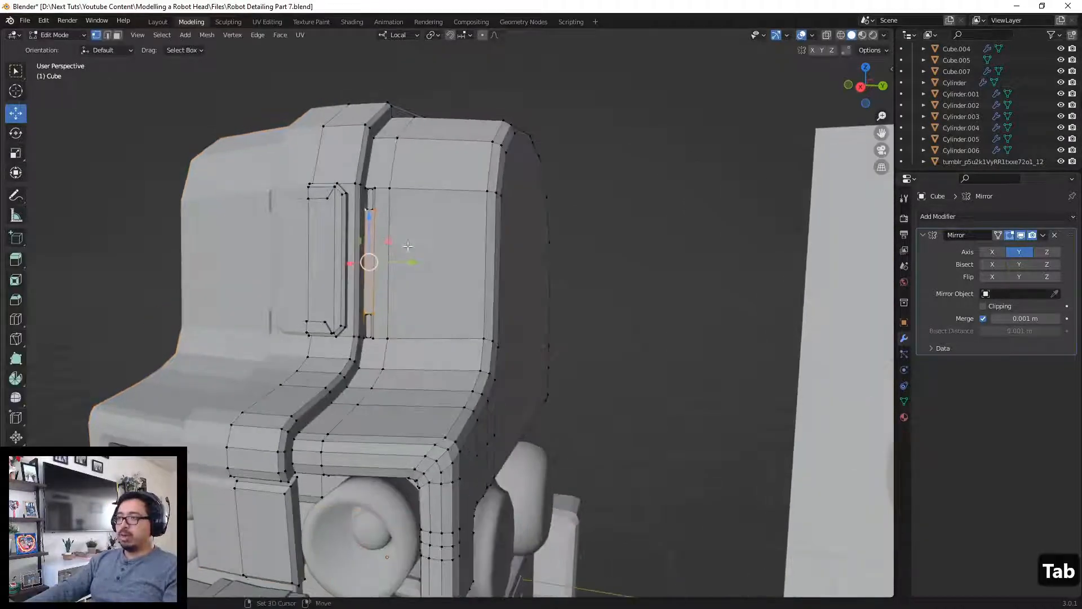
Step: Connect the upper notch's lower outer corner and the lower notch's upper outer corner to the nearest vertices on the adjacent vertical edge
{"action": "middle_click_drag", "start_coordinate": [408, 246], "coordinate": [484, 283], "text": "shift"}
{"action": "left_click", "coordinate": [482, 282]}
{"action": "left_click", "coordinate": [497, 265], "text": "shift"}
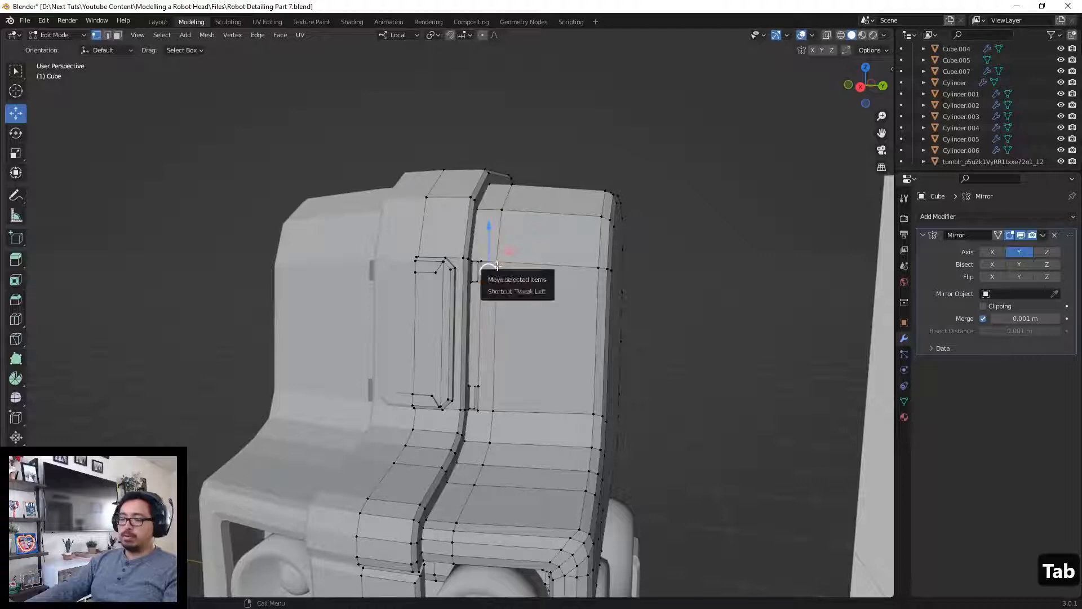
{"action": "key", "text": "j"}
{"action": "left_click", "coordinate": [477, 387]}
{"action": "left_click", "coordinate": [497, 409], "text": "shift"}
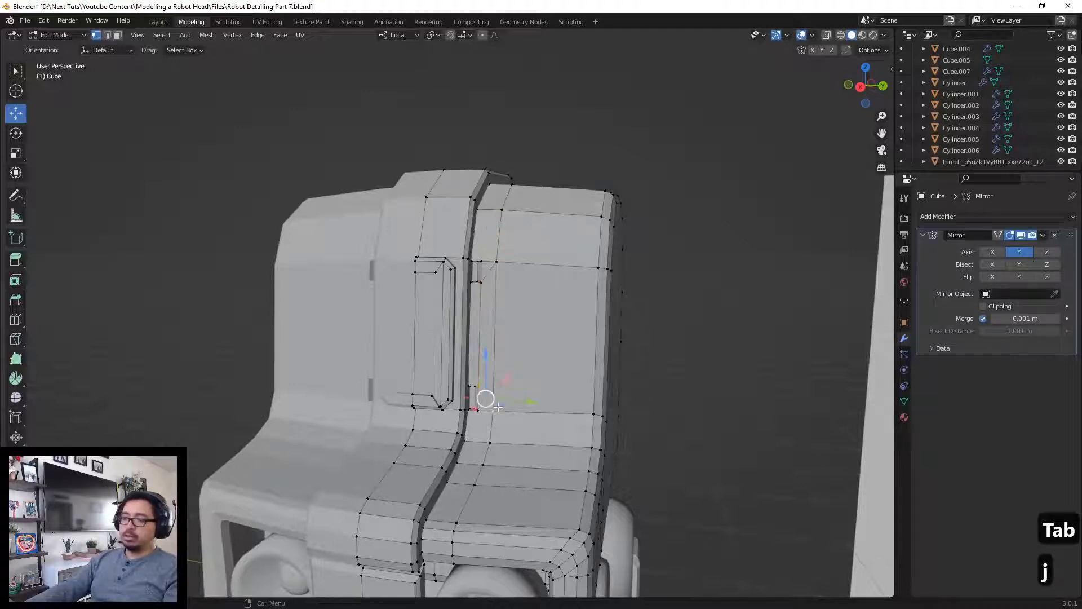
{"action": "key", "text": "j"}
Step: Connect both notches' groove-side corner vertices to the nearby vertices at the matching ends across the groove
{"action": "middle_click_drag", "start_coordinate": [498, 407], "coordinate": [393, 379]}
{"action": "scroll", "coordinate": [411, 370], "scroll_direction": "up", "scroll_amount": 3}
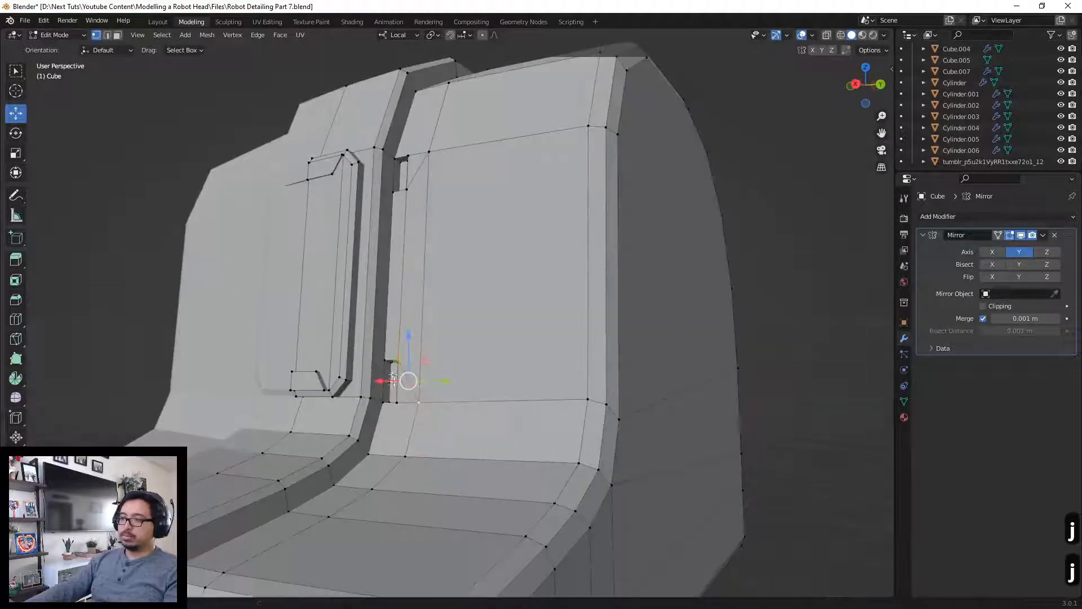
{"action": "left_click", "coordinate": [385, 361]}
{"action": "left_click", "coordinate": [361, 397], "text": "shift"}
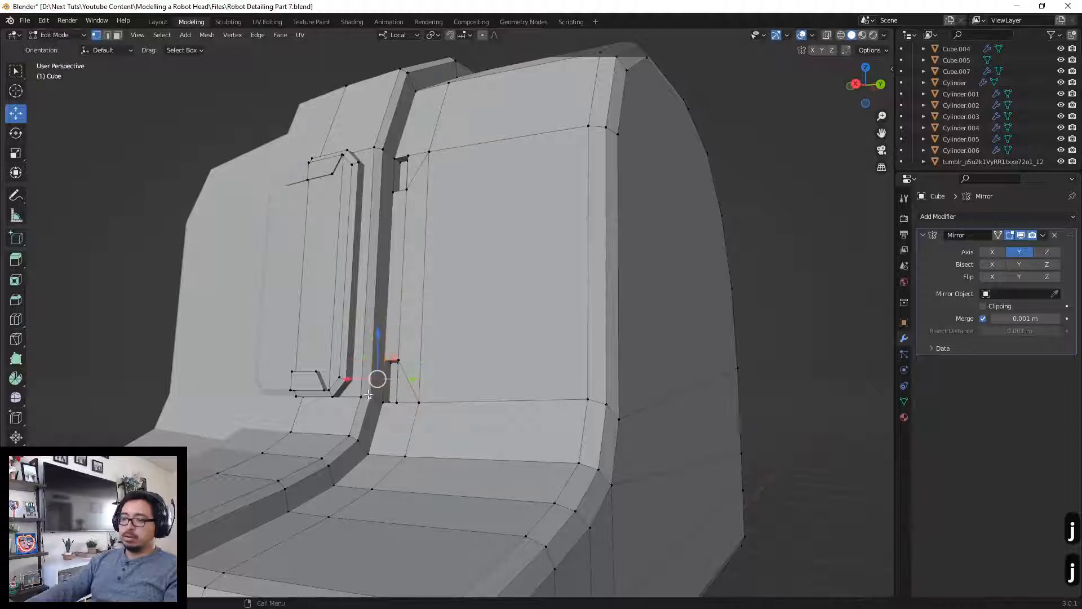
{"action": "middle_click_drag", "start_coordinate": [415, 328], "coordinate": [419, 357]}
{"action": "left_click", "coordinate": [429, 249]}
{"action": "middle_click_drag", "start_coordinate": [427, 242], "coordinate": [410, 277]}
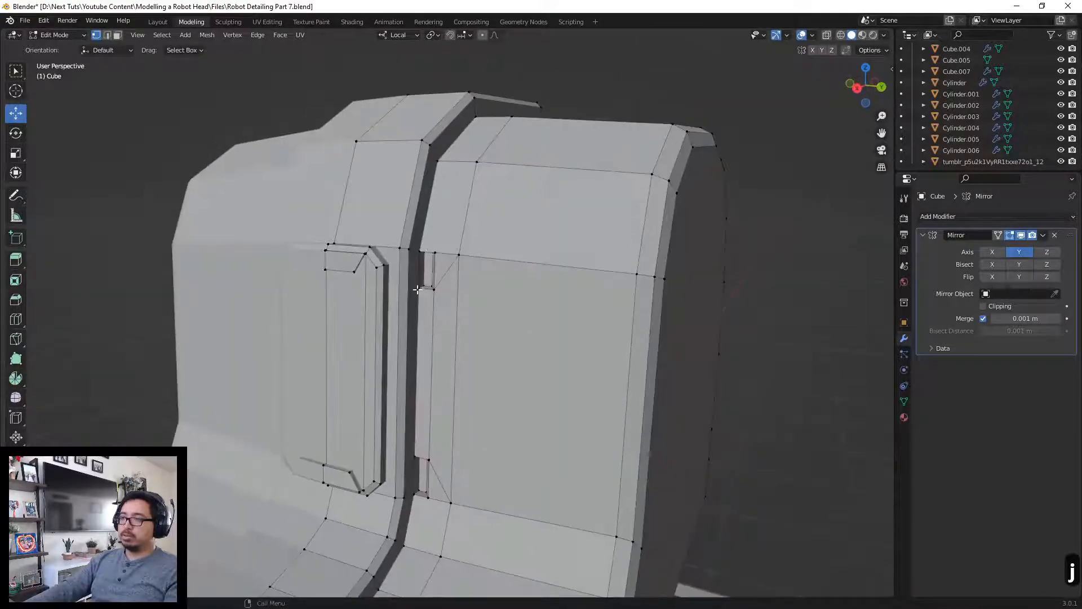
{"action": "left_click", "coordinate": [417, 289]}
{"action": "left_click", "coordinate": [406, 251], "text": "shift"}
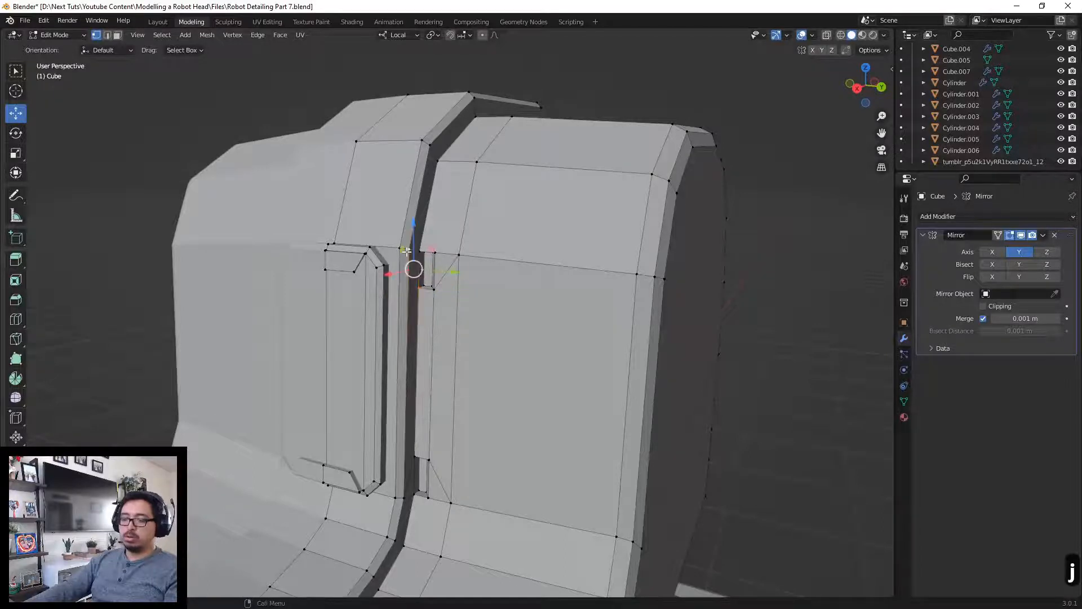
{"action": "key", "text": "j"}
{"action": "left_click", "coordinate": [184, 174]}
Step: Fine-tune the height of the upper notch's top edge by moving its two vertices slightly along the local Z axis
{"action": "scroll", "coordinate": [451, 225], "scroll_direction": "down", "scroll_amount": 3}
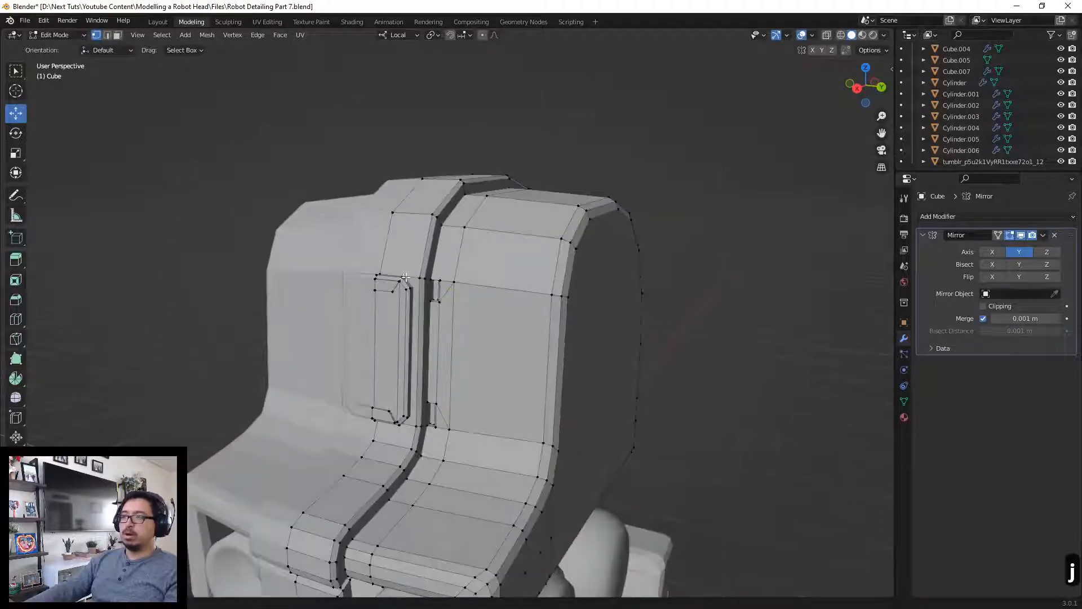
{"action": "middle_click_drag", "start_coordinate": [466, 230], "coordinate": [477, 223]}
{"action": "scroll", "coordinate": [478, 223], "scroll_direction": "up", "scroll_amount": 2}
{"action": "scroll", "coordinate": [441, 249], "scroll_direction": "up", "scroll_amount": 4}
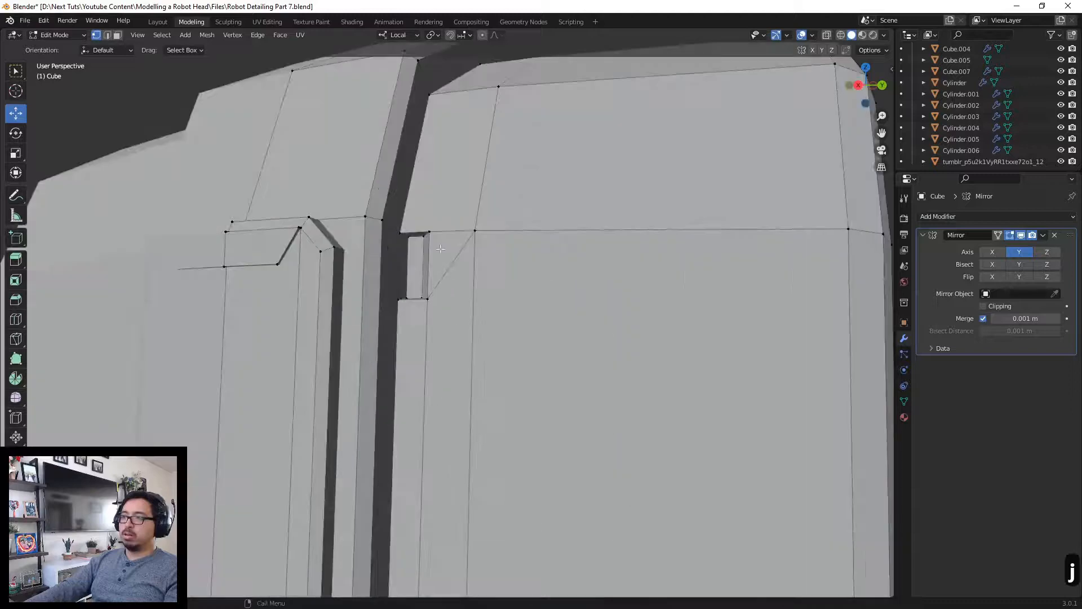
{"action": "left_click", "coordinate": [427, 229]}
{"action": "left_click", "coordinate": [396, 232], "text": "shift"}
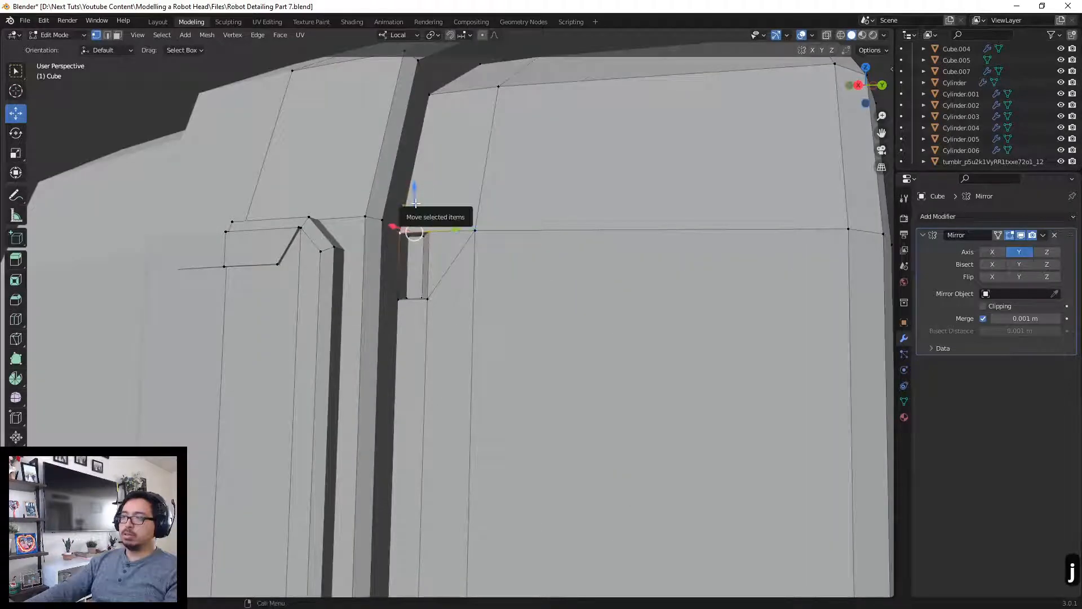
{"action": "left_click_drag", "start_coordinate": [415, 201], "coordinate": [418, 198]}
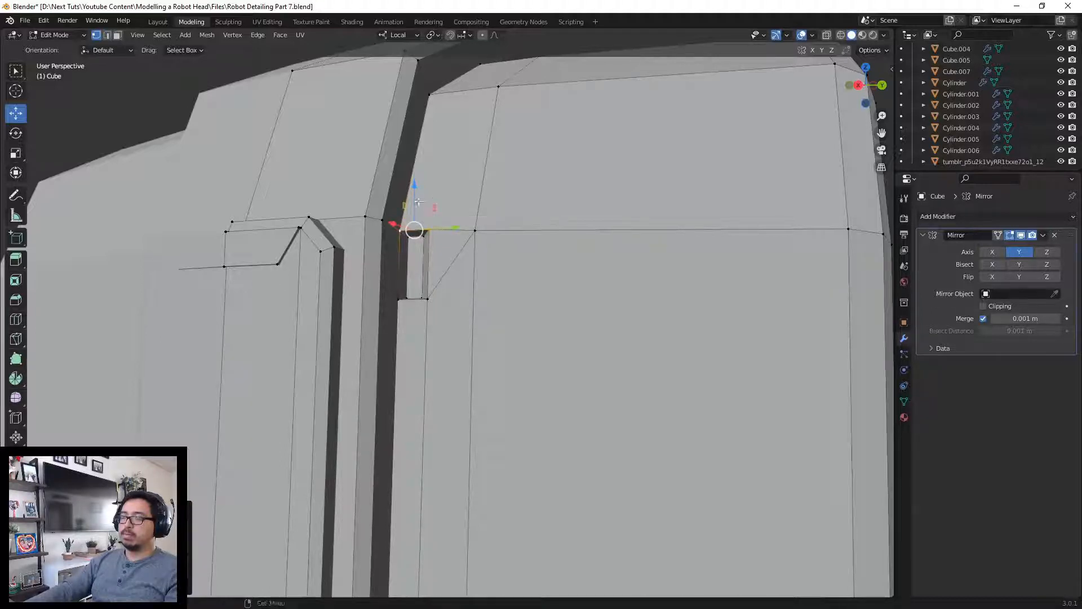
{"action": "left_click_drag", "start_coordinate": [415, 186], "coordinate": [418, 184]}
{"action": "middle_click_drag", "start_coordinate": [417, 184], "coordinate": [445, 202]}
{"action": "middle_click_drag", "start_coordinate": [577, 279], "coordinate": [435, 293]}
{"action": "left_click", "coordinate": [554, 297]}
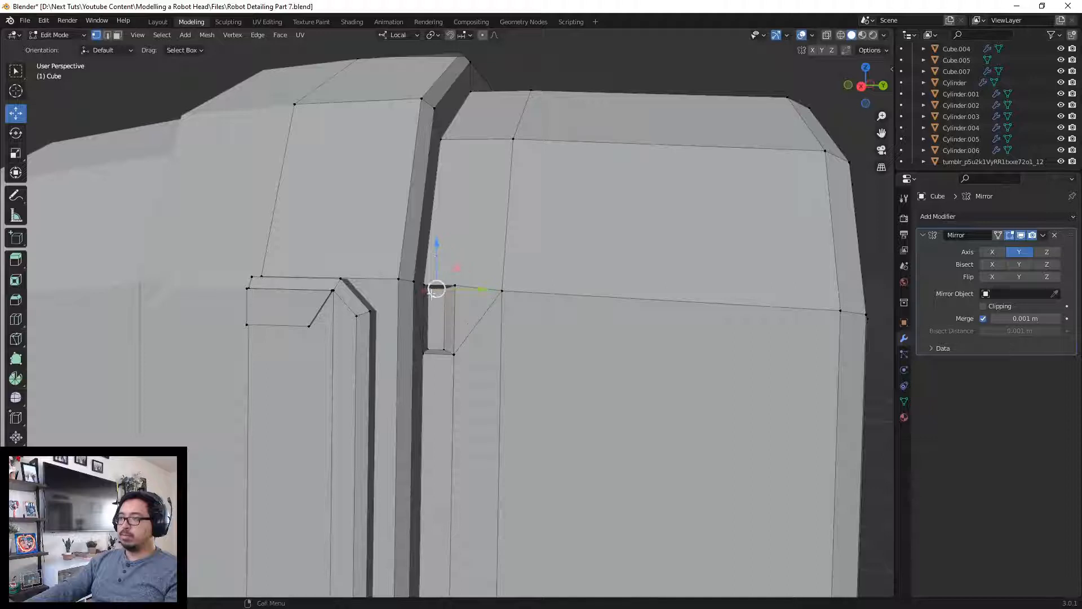
{"action": "left_click_drag", "start_coordinate": [436, 251], "coordinate": [437, 255]}
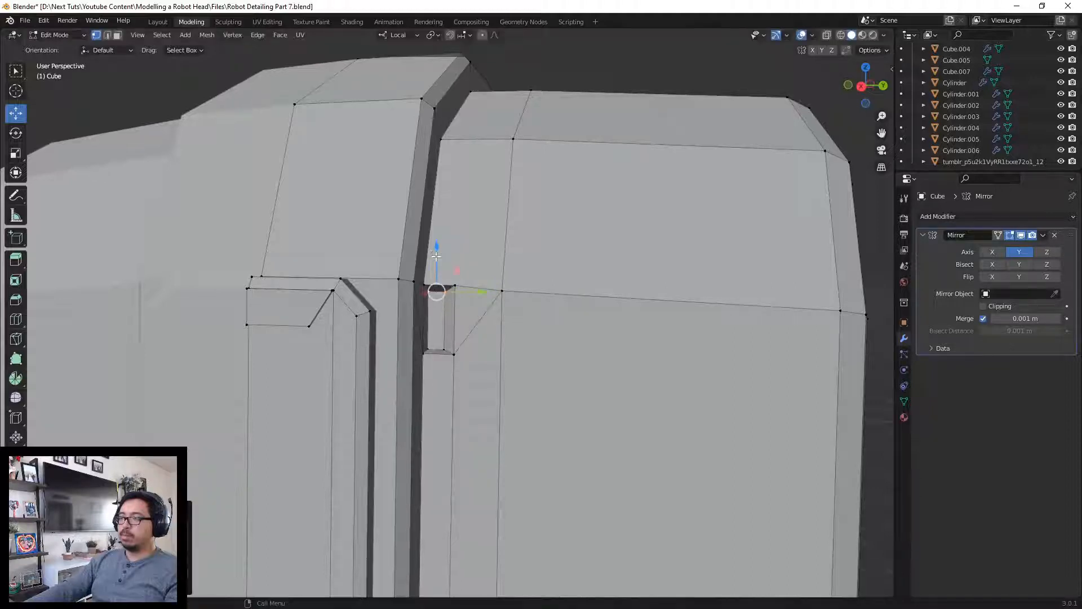
Step: Inspect the lower notch's upper edge and compare the head with the reference drawing in Object Mode
{"action": "scroll", "coordinate": [445, 248], "scroll_direction": "down", "scroll_amount": 6}
{"action": "key", "text": "Tab"}
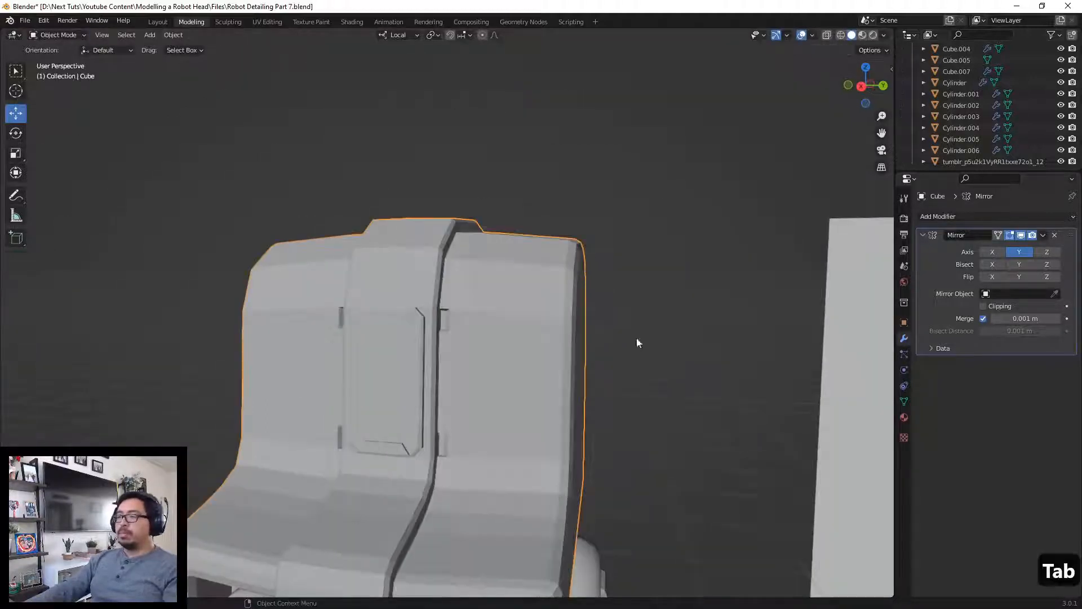
{"action": "key", "text": "Tab"}
{"action": "scroll", "coordinate": [420, 333], "scroll_direction": "up", "scroll_amount": 5}
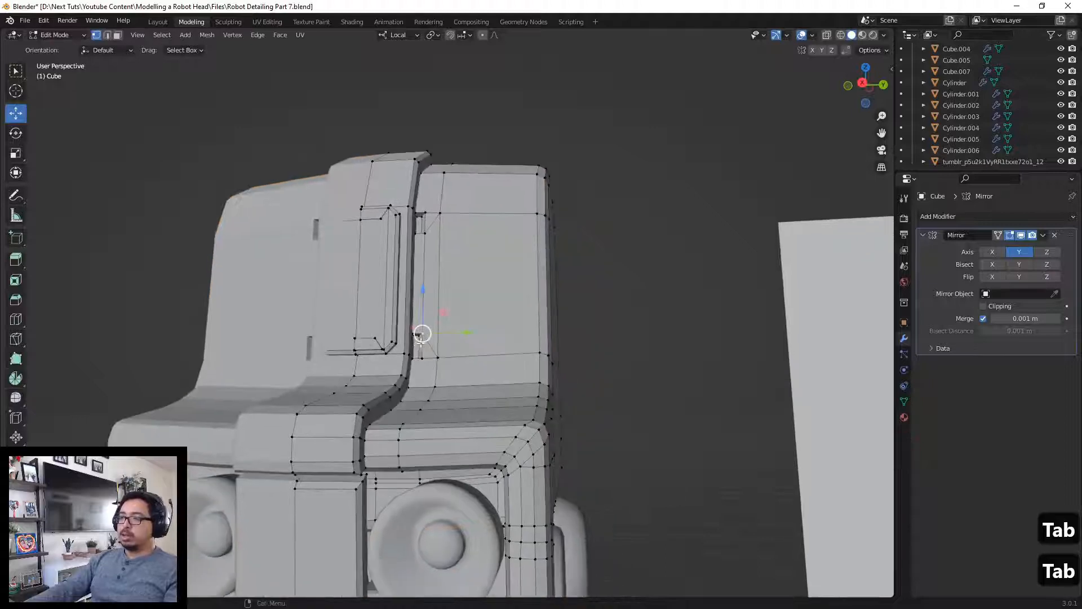
{"action": "left_click", "coordinate": [389, 340]}
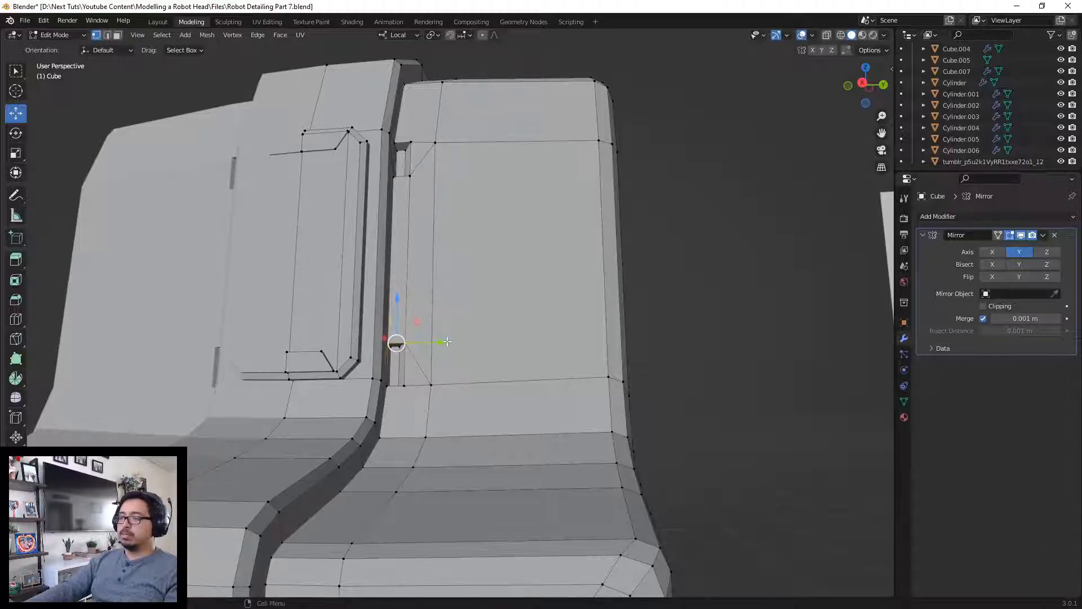
{"action": "scroll", "coordinate": [419, 322], "scroll_direction": "down", "scroll_amount": 6}
{"action": "scroll", "coordinate": [420, 332], "scroll_direction": "up", "scroll_amount": 2}
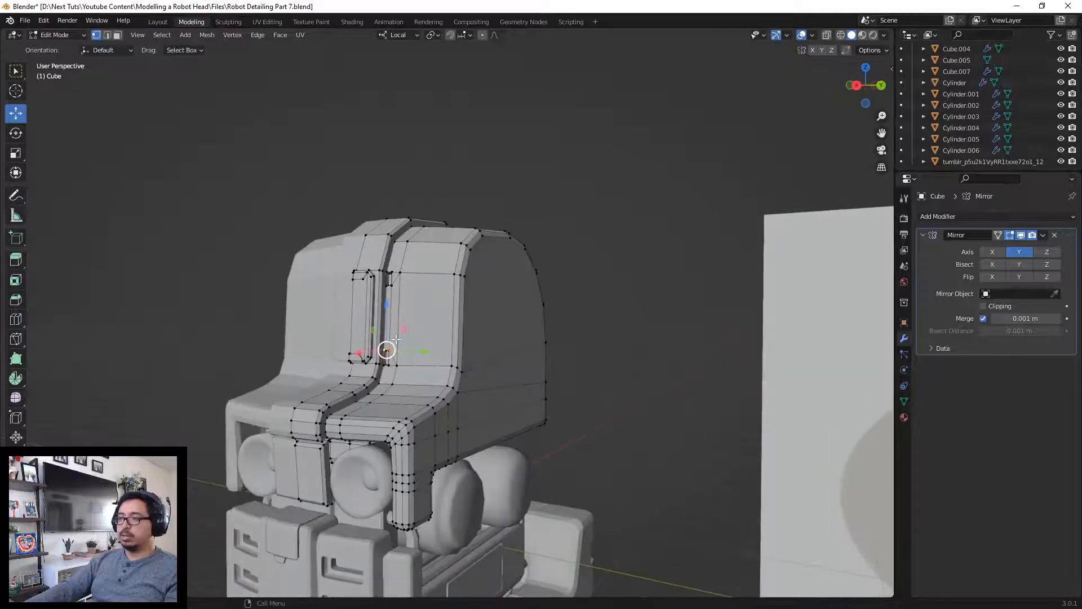
{"action": "key", "text": "Tab"}
{"action": "middle_click_drag", "start_coordinate": [532, 365], "coordinate": [697, 287]}
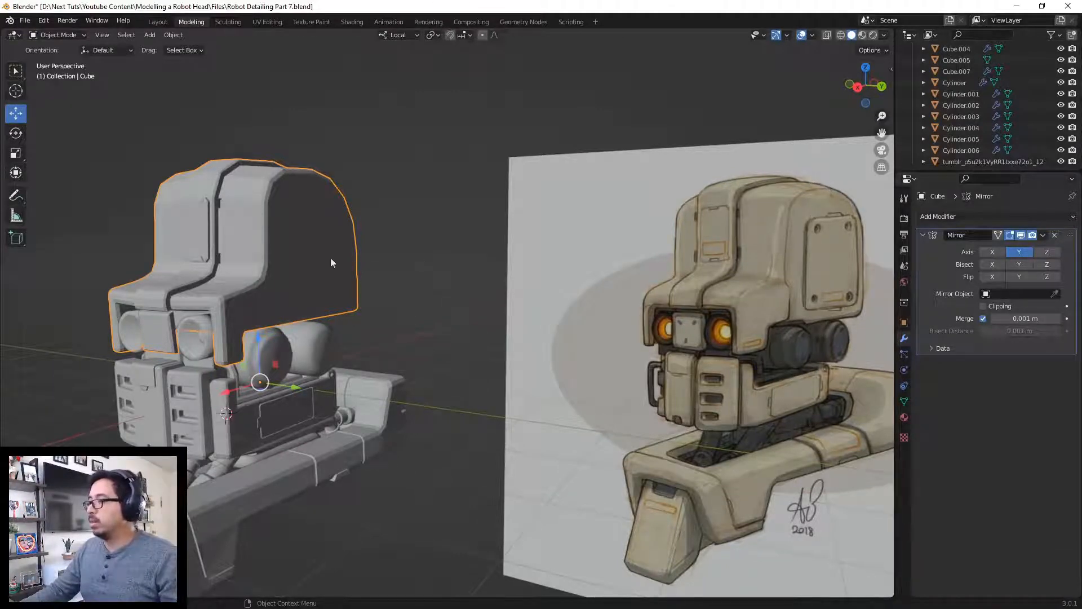
Step: Duplicate the four large faces on the head's side and move the copy slightly outward along the local Y axis
{"action": "key", "text": "Tab"}
{"action": "key", "text": "3"}
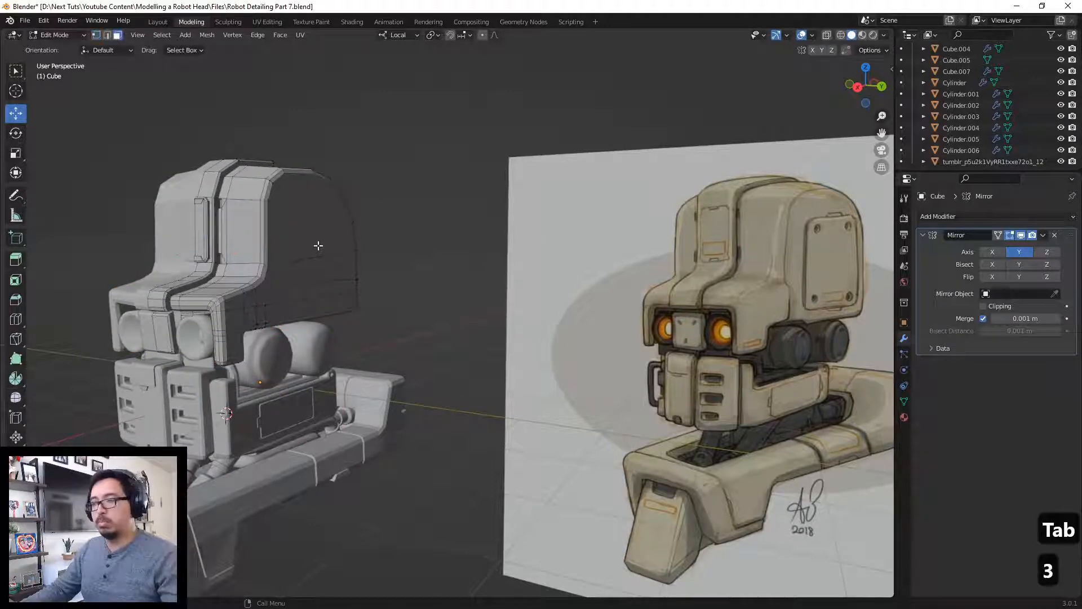
{"action": "left_click", "coordinate": [317, 246]}
{"action": "left_click", "coordinate": [323, 269], "text": "shift"}
{"action": "left_click", "coordinate": [317, 290], "text": "shift"}
{"action": "left_click", "coordinate": [328, 301], "text": "shift"}
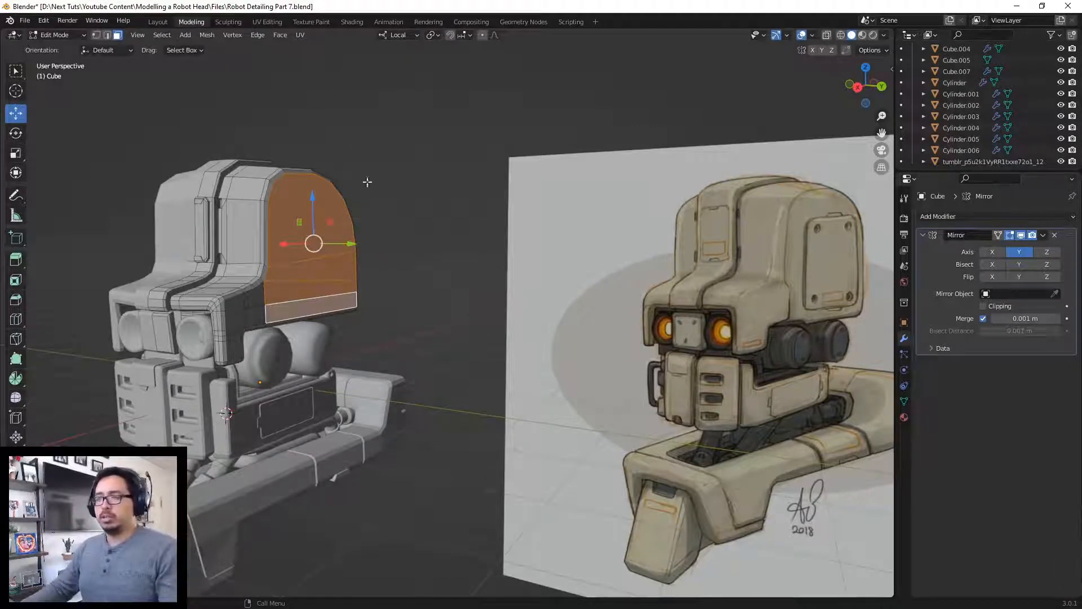
{"action": "key", "text": "shift+d"}
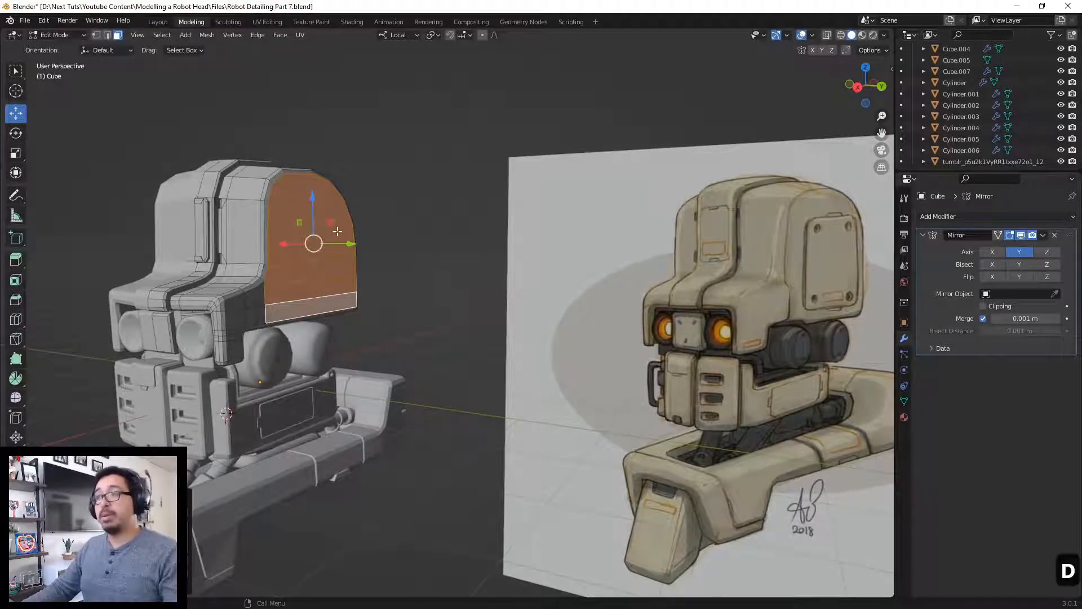
{"action": "left_click_drag", "start_coordinate": [333, 244], "coordinate": [350, 244]}
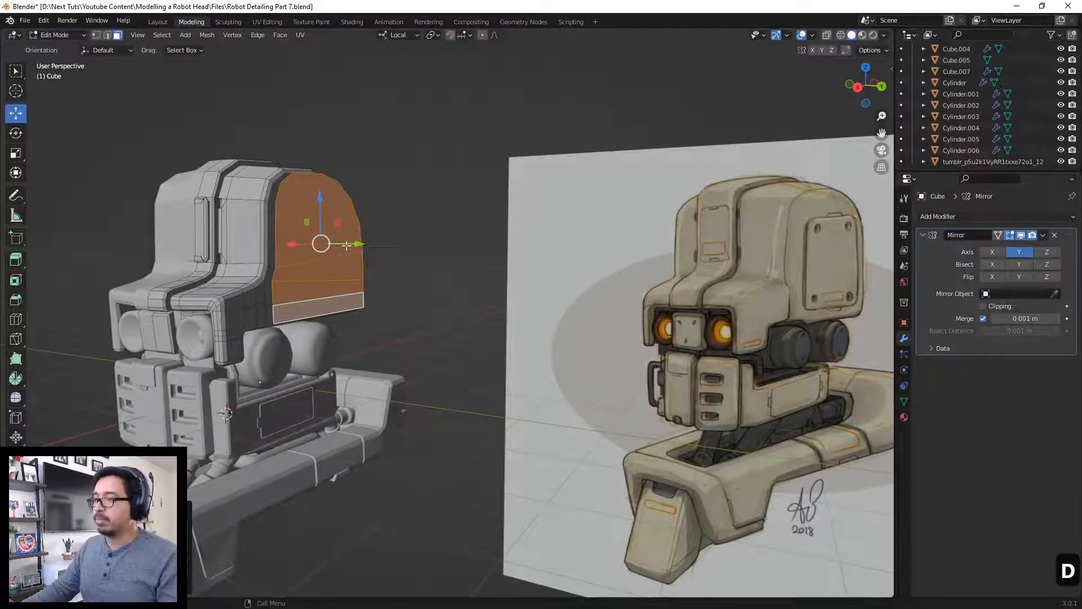
Step: Delete the three upper faces of the duplicated side, keeping only its bottom strip
{"action": "key", "text": "Tab"}
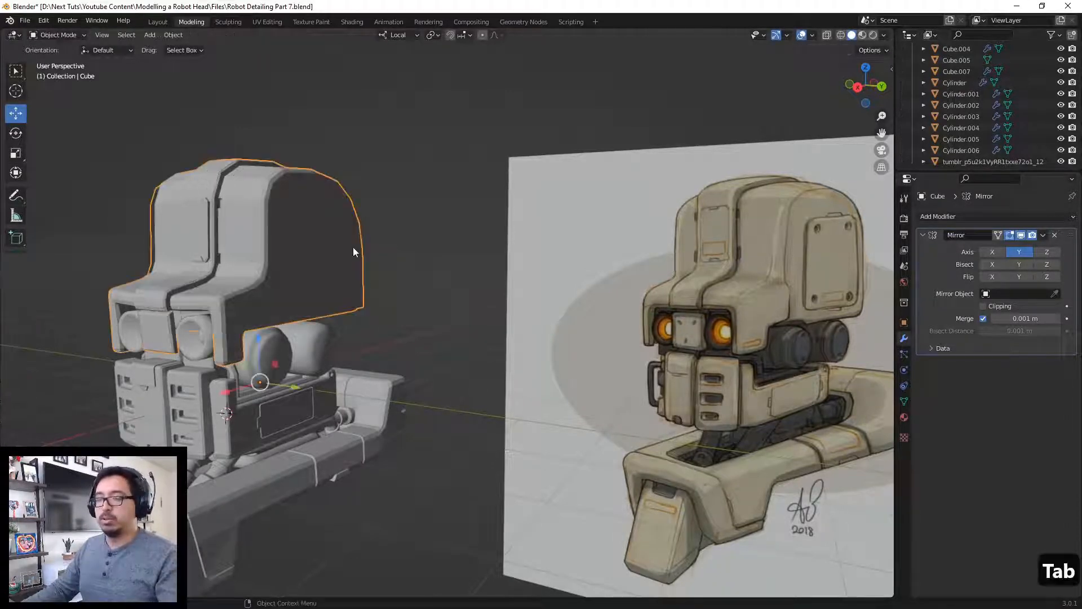
{"action": "key", "text": "1"}
{"action": "key", "text": "Tab"}
{"action": "key", "text": "1"}
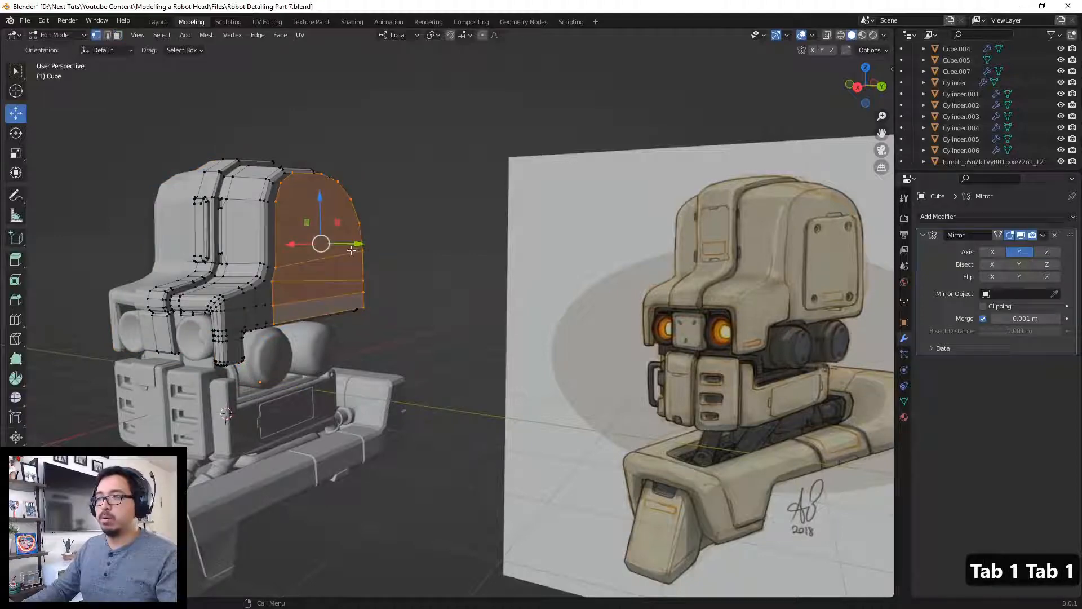
{"action": "key", "text": "3"}
{"action": "left_click", "coordinate": [327, 283]}
{"action": "left_click", "coordinate": [332, 271], "text": "shift"}
{"action": "left_click", "coordinate": [334, 238], "text": "shift"}
{"action": "key", "text": "x"}
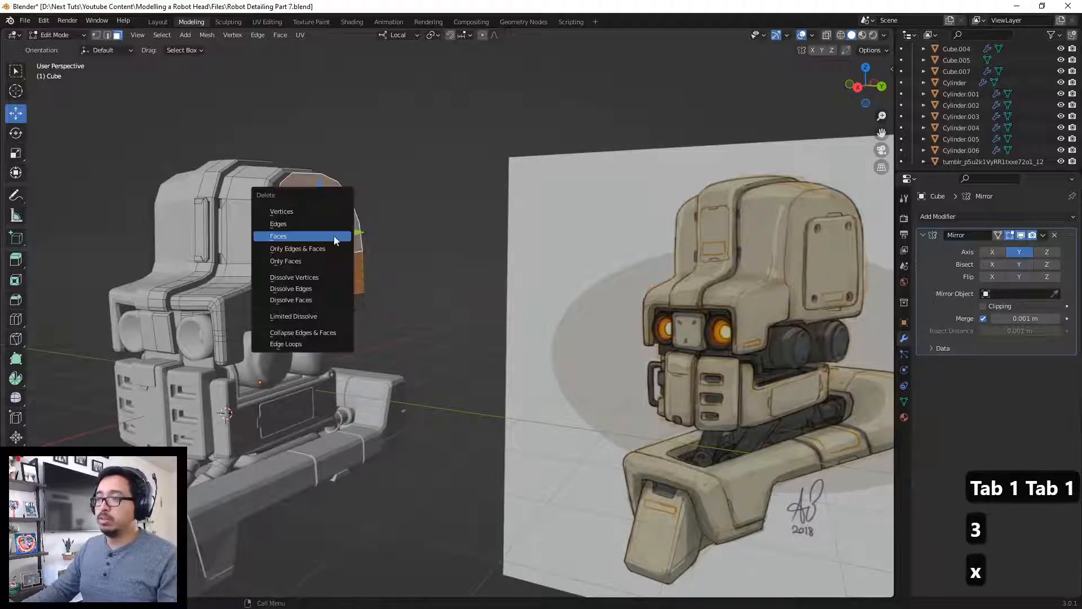
{"action": "left_click", "coordinate": [333, 236]}
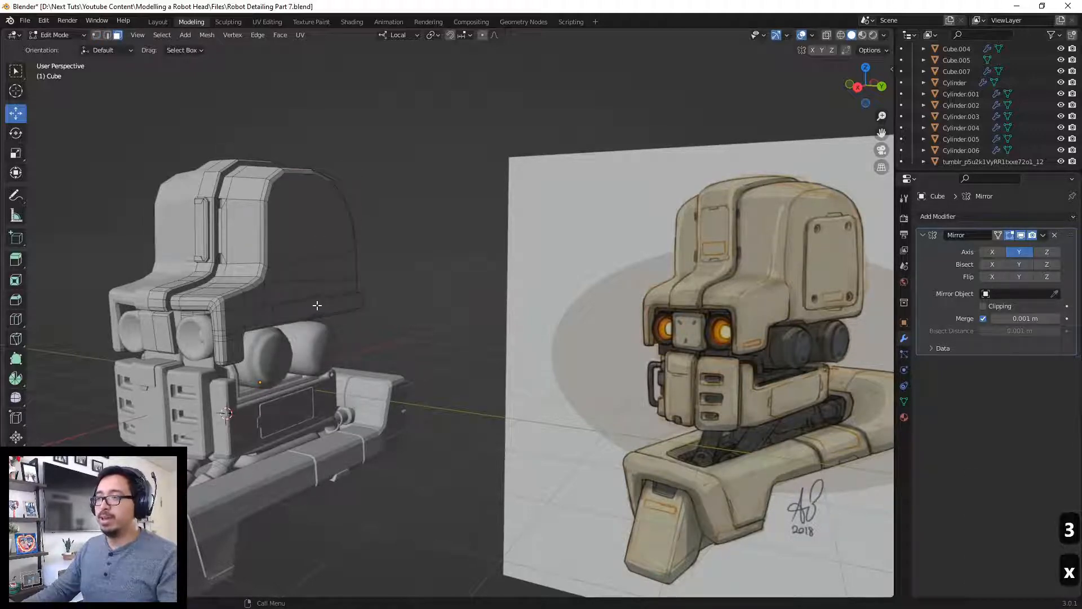
Step: Narrow the remaining duplicated strip by scaling it along the local X axis
{"action": "left_click", "coordinate": [317, 305]}
{"action": "key", "text": "s"}
{"action": "key", "text": "x"}
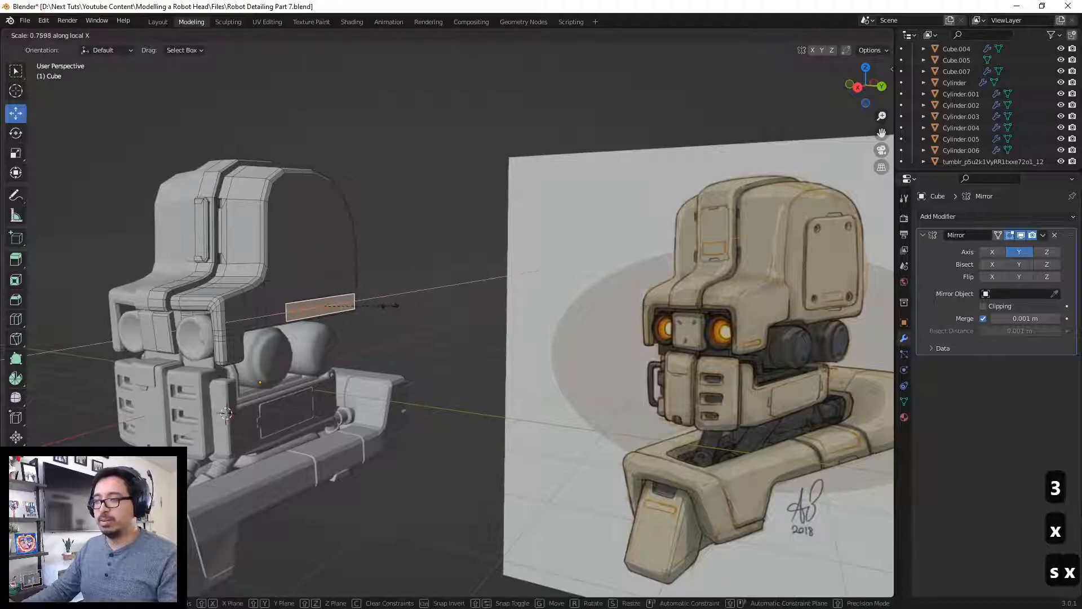
{"action": "left_click", "coordinate": [377, 307]}
Step: Raise the strip's upper edge to near the head's top and its lower edge slightly along Z, forming a tall side panel
{"action": "key", "text": "2"}
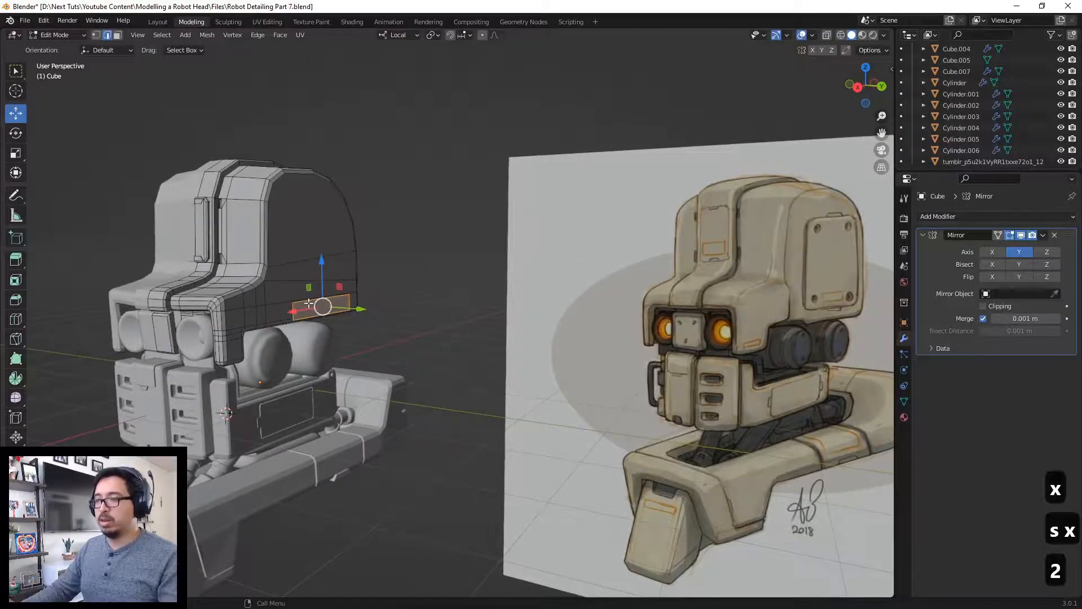
{"action": "left_click", "coordinate": [313, 297]}
{"action": "left_click_drag", "start_coordinate": [322, 264], "coordinate": [332, 172]}
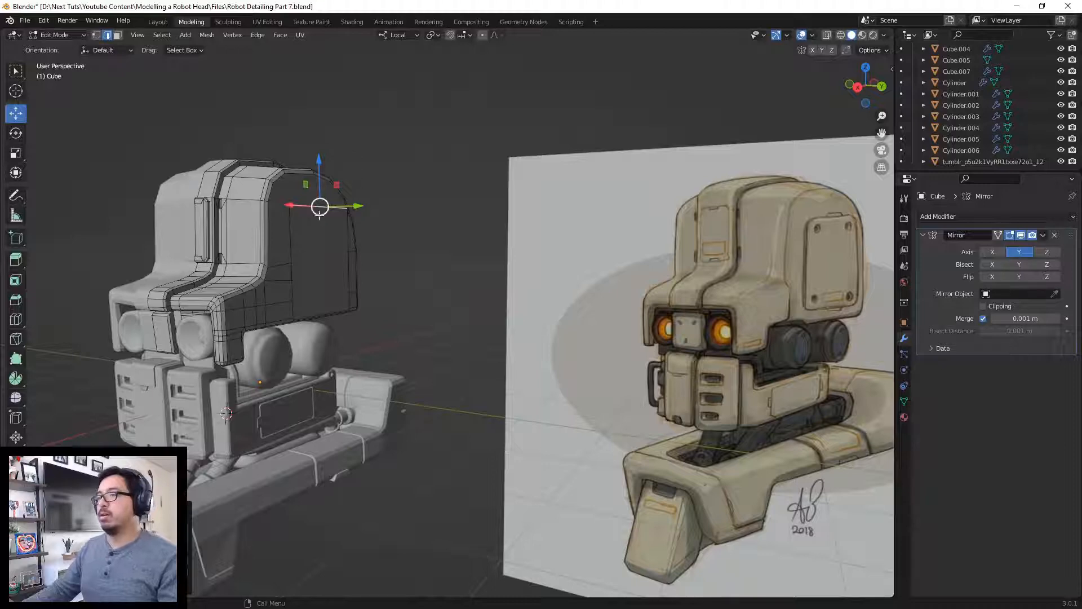
{"action": "left_click", "coordinate": [318, 309]}
{"action": "left_click_drag", "start_coordinate": [324, 283], "coordinate": [334, 254]}
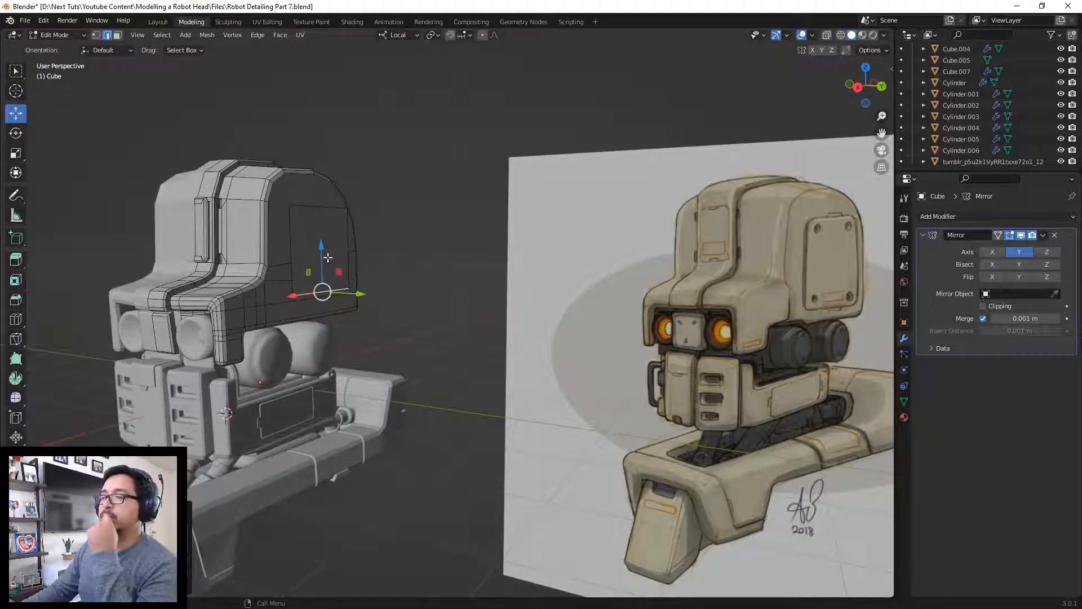
Step: Move the side panel face closer to the head along local Y and extrude it inward to give it thickness
{"action": "key", "text": "3"}
{"action": "left_click", "coordinate": [323, 263]}
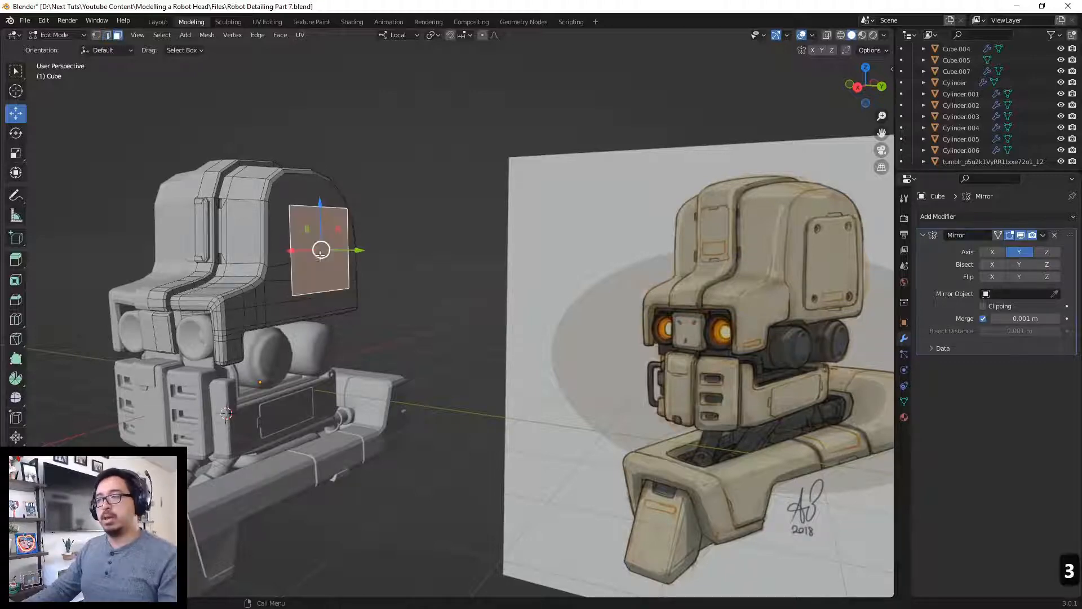
{"action": "middle_click_drag", "start_coordinate": [323, 263], "coordinate": [372, 294]}
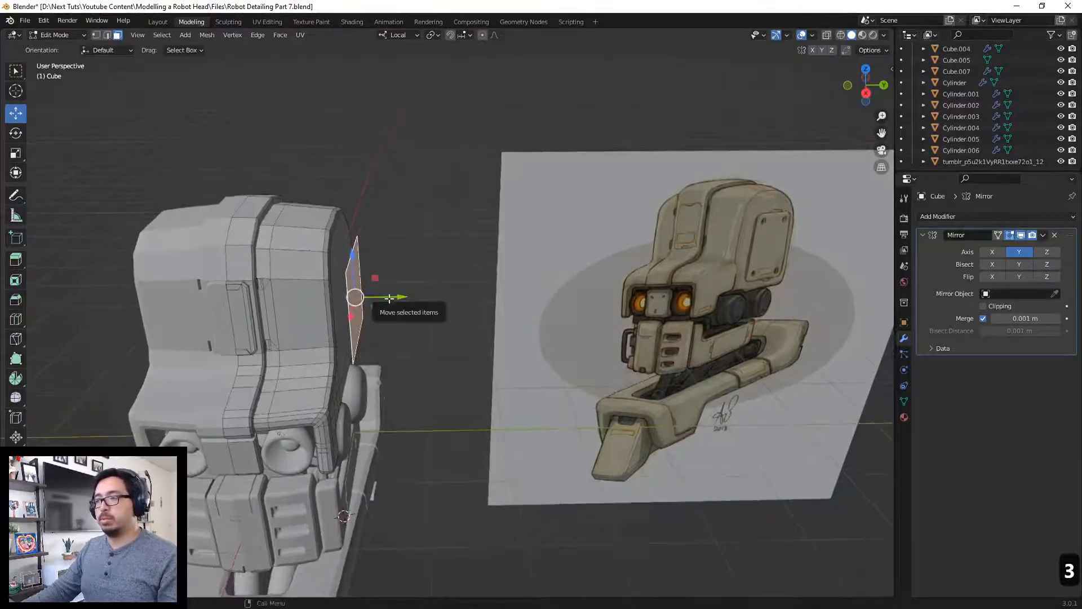
{"action": "left_click_drag", "start_coordinate": [376, 295], "coordinate": [367, 297]}
{"action": "key", "text": "e"}
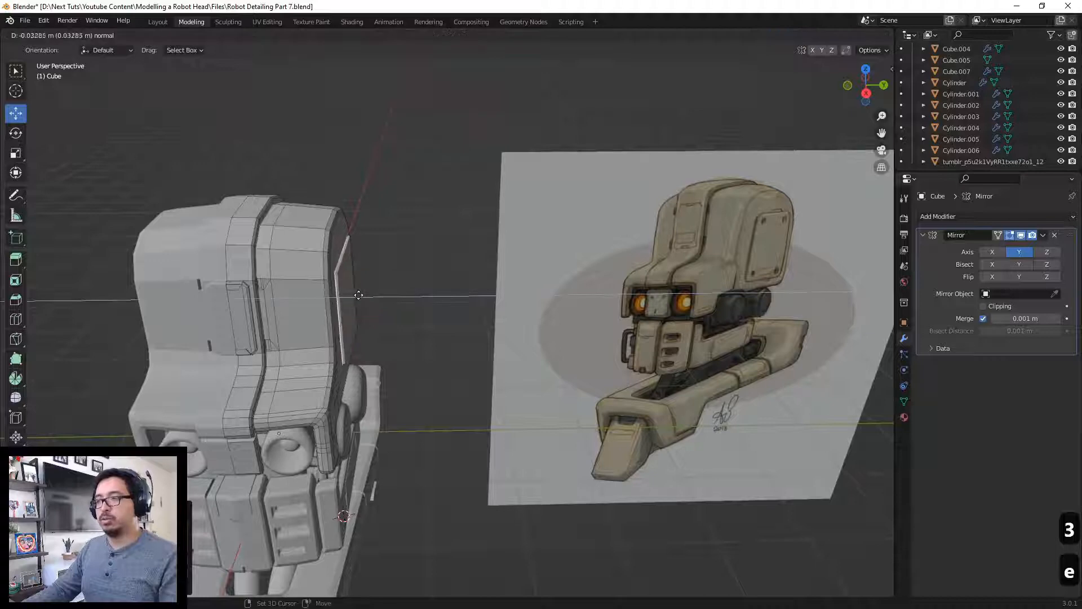
{"action": "left_click", "coordinate": [346, 295]}
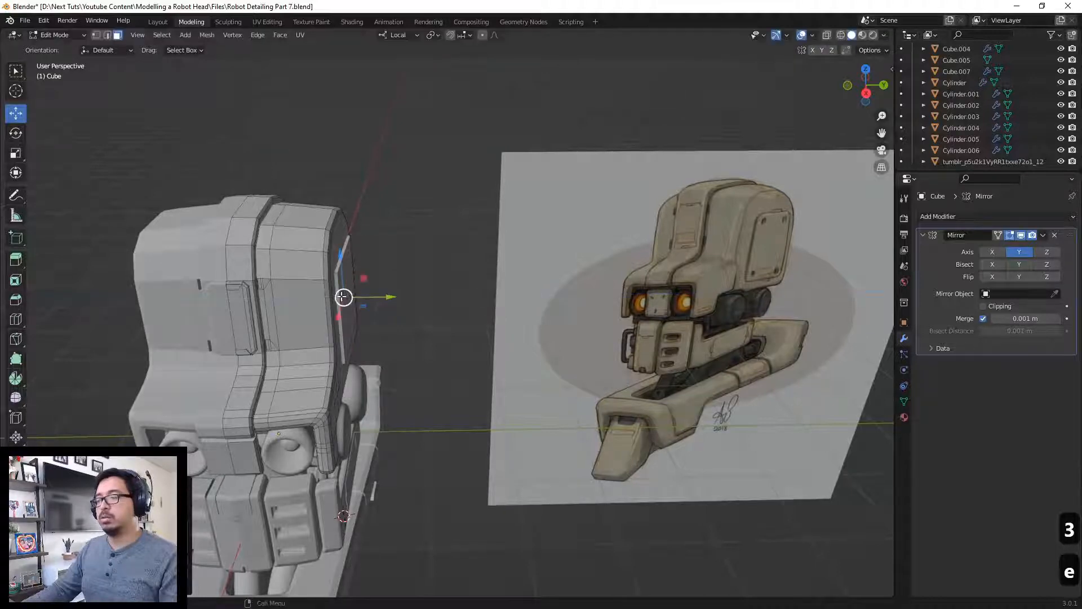
Step: Bevel the side panel's four corner edges with 2 segments and a width of about 0.094 m
{"action": "middle_click_drag", "start_coordinate": [343, 295], "coordinate": [318, 270]}
{"action": "key", "text": "2"}
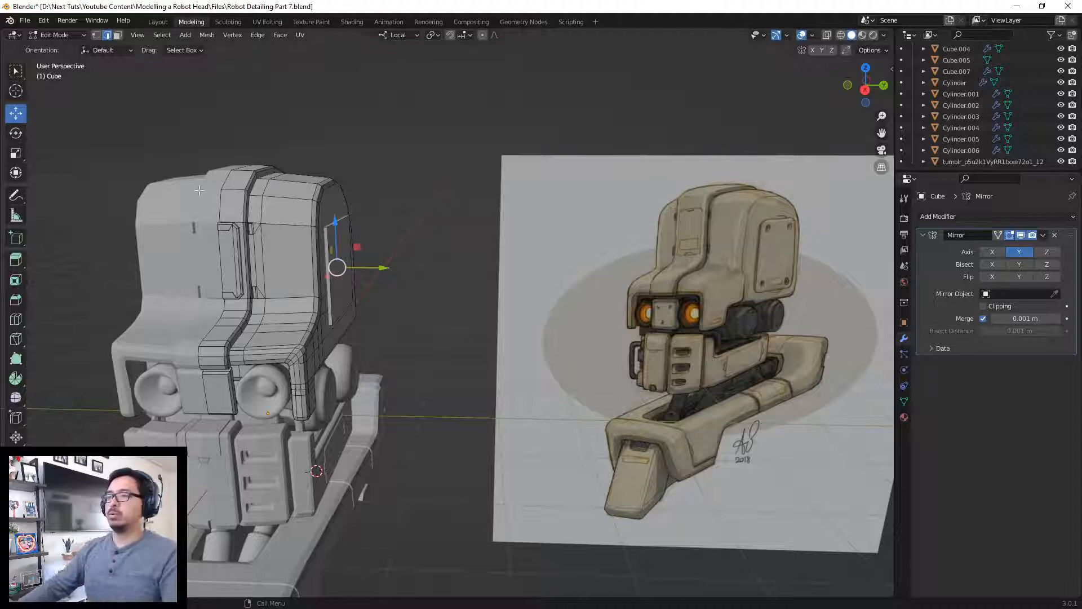
{"action": "scroll", "coordinate": [276, 194], "scroll_direction": "up", "scroll_amount": 6}
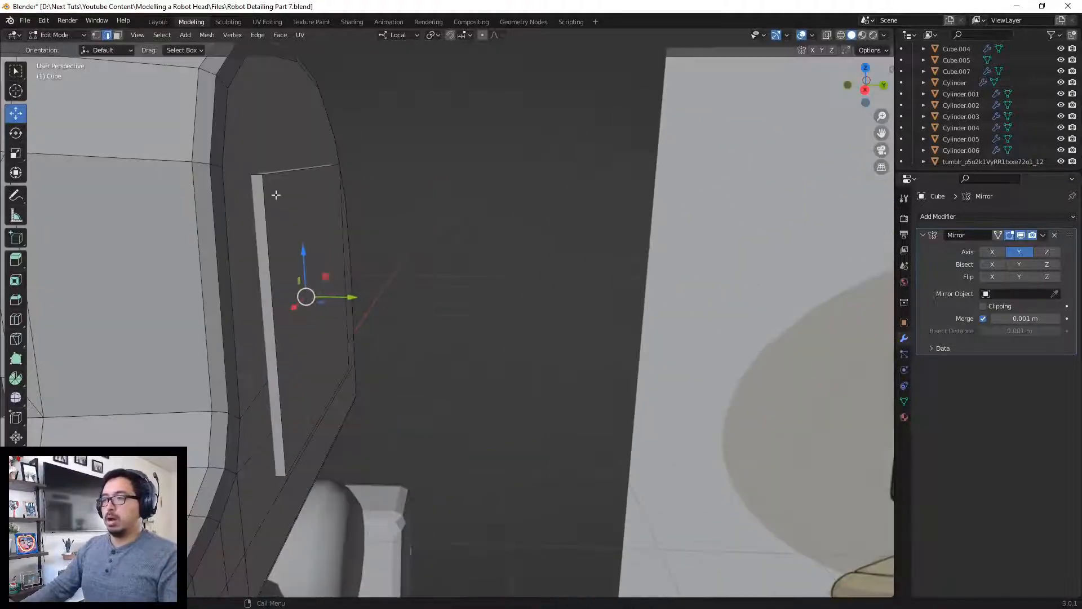
{"action": "left_click", "coordinate": [256, 175]}
{"action": "middle_click_drag", "start_coordinate": [262, 186], "coordinate": [237, 258]}
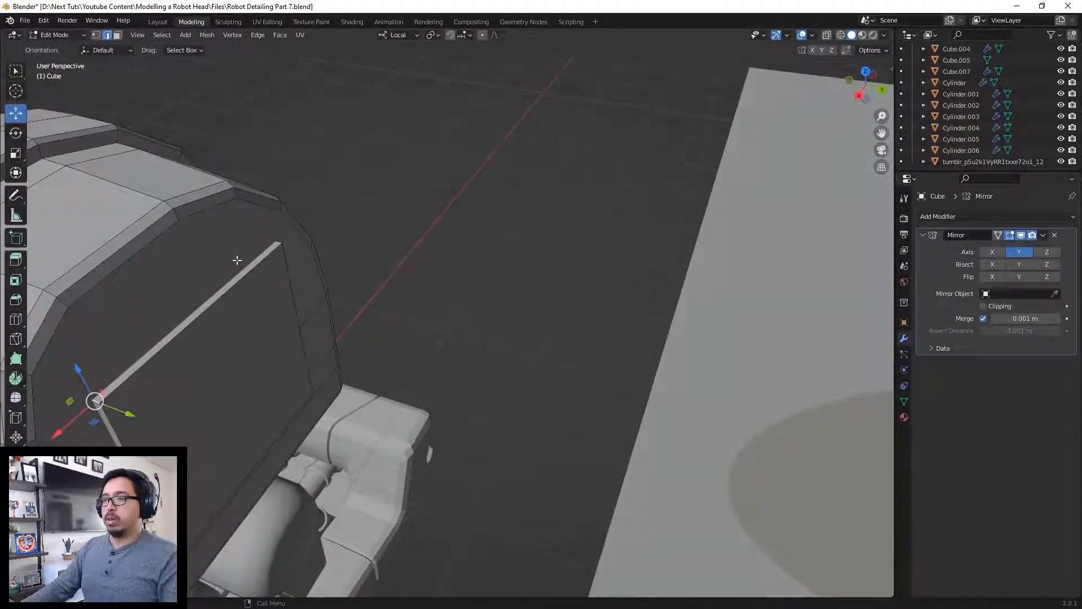
{"action": "left_click", "coordinate": [278, 243], "text": "shift"}
{"action": "left_click", "coordinate": [276, 235], "text": "ctrl+alt"}
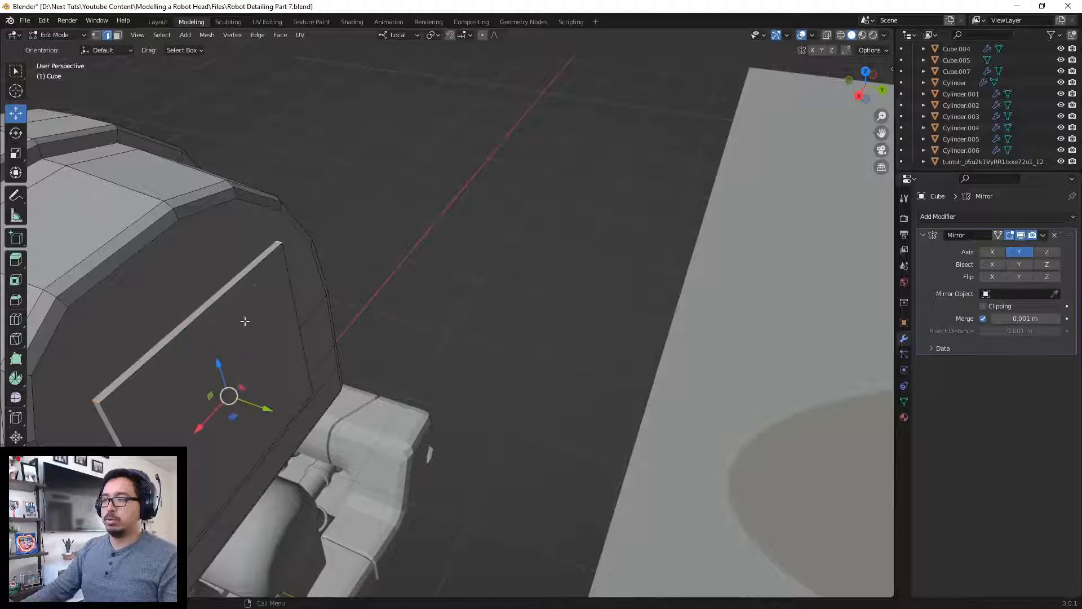
{"action": "middle_click_drag", "start_coordinate": [246, 321], "coordinate": [347, 235], "text": "shift"}
{"action": "key", "text": "alt+z"}
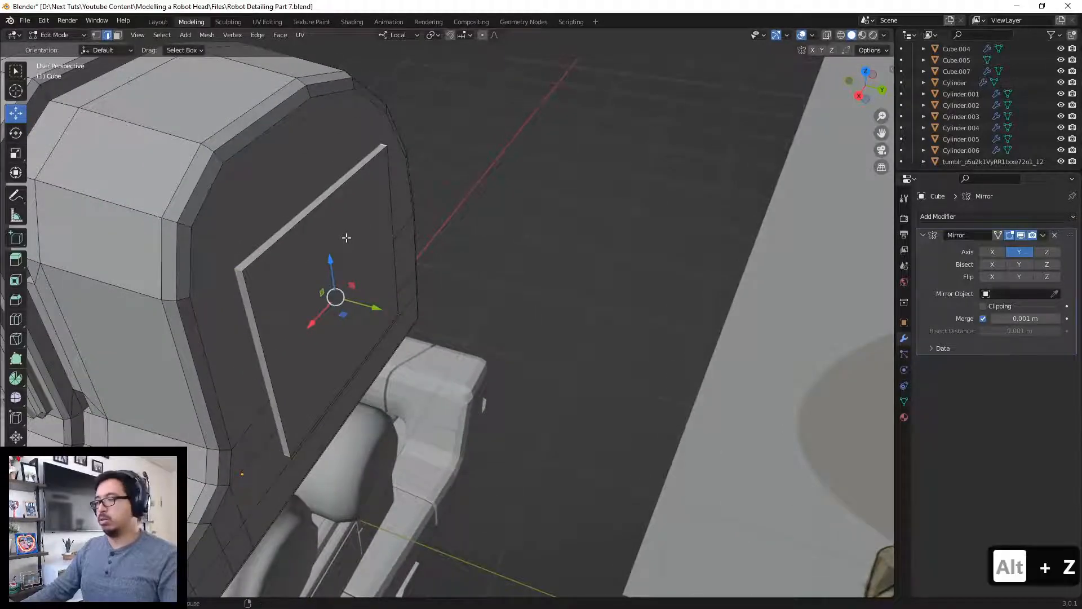
{"action": "key", "text": "alt+z"}
{"action": "middle_click_drag", "start_coordinate": [346, 234], "coordinate": [397, 248]}
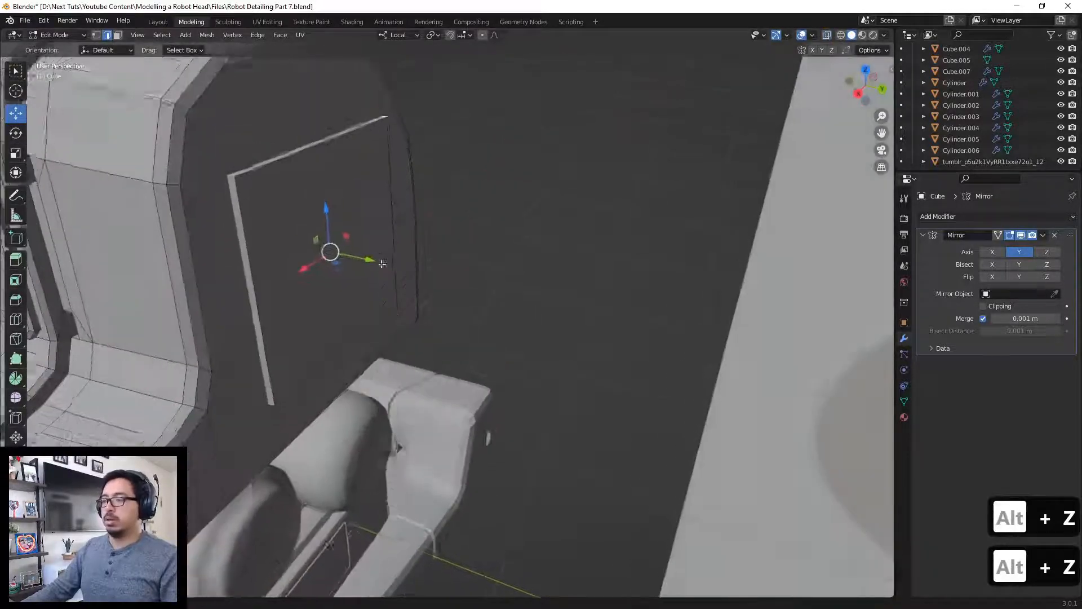
{"action": "key", "text": "ctrl+b"}
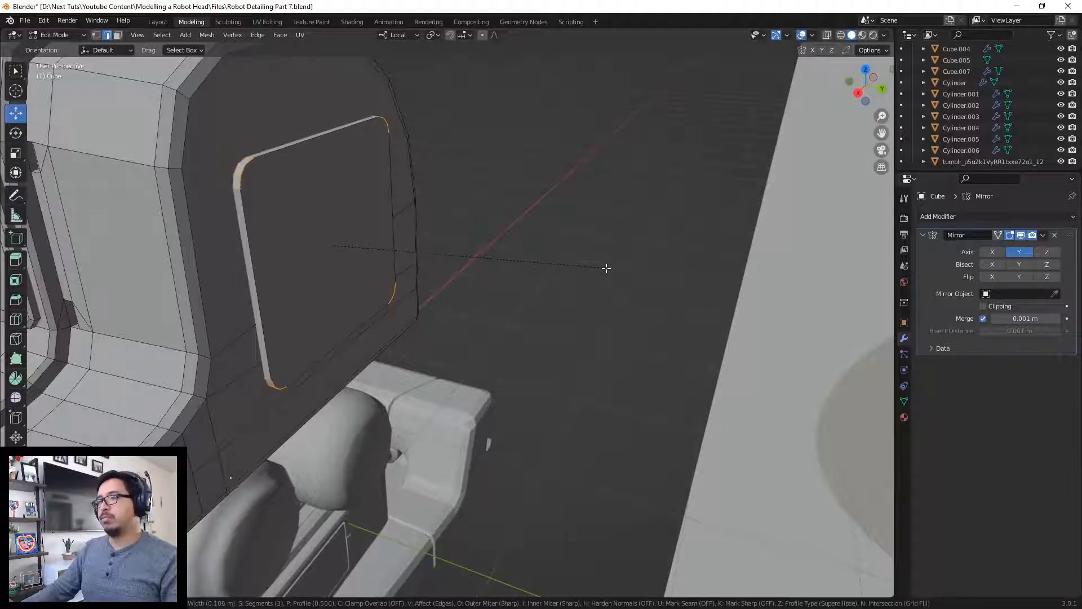
{"action": "scroll", "coordinate": [607, 266], "scroll_direction": "down", "scroll_amount": 1}
{"action": "left_click", "coordinate": [584, 270]}
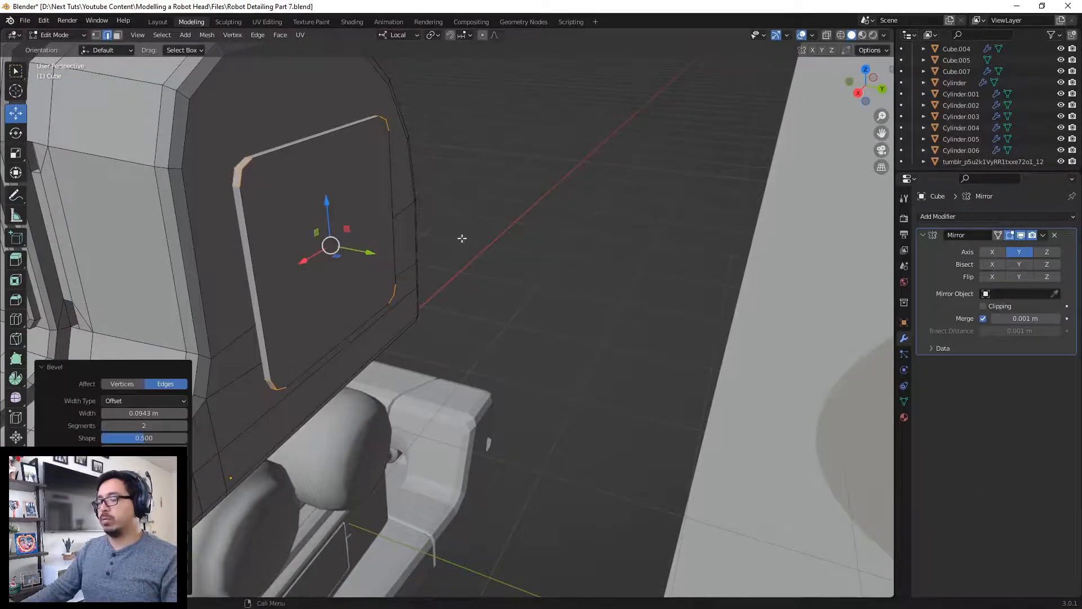
Step: Inset the side panel's outer face slightly with some depth, giving the panel a narrow sloped rim
{"action": "key", "text": "3"}
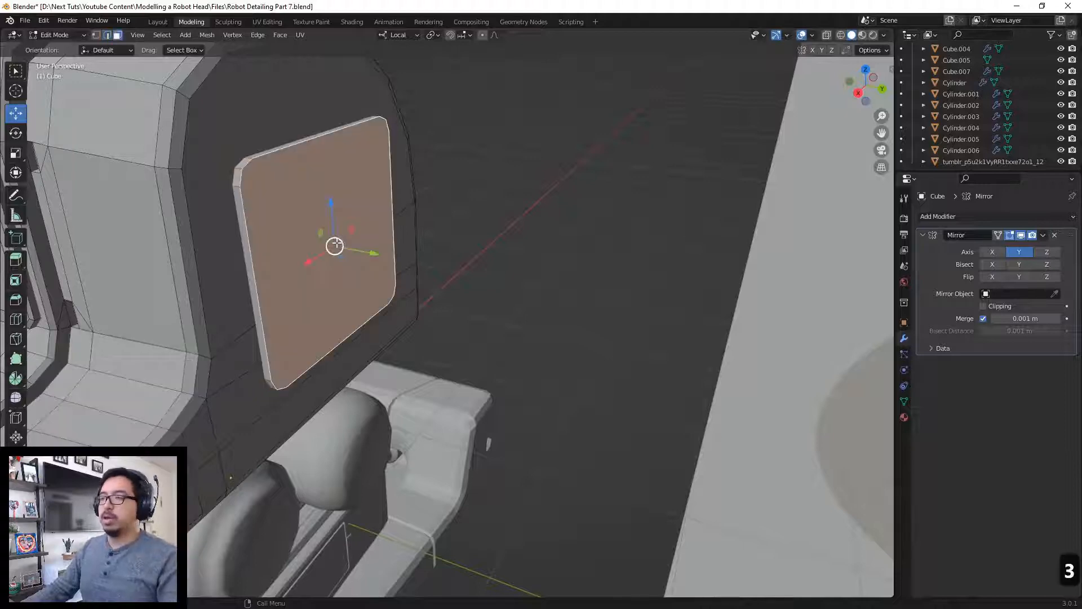
{"action": "middle_click_drag", "start_coordinate": [331, 244], "coordinate": [560, 287]}
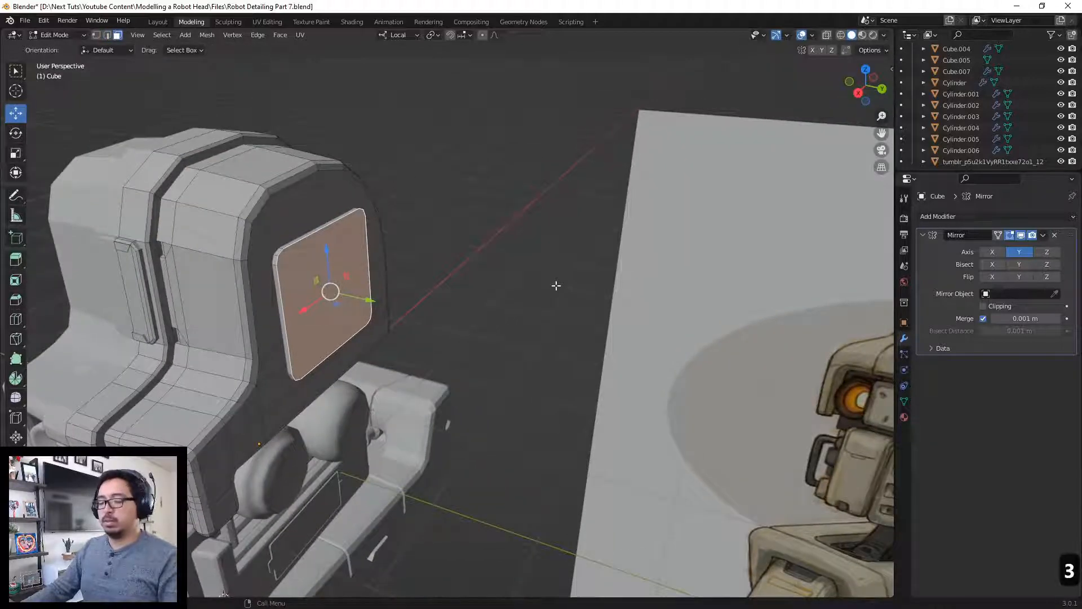
{"action": "key", "text": "i"}
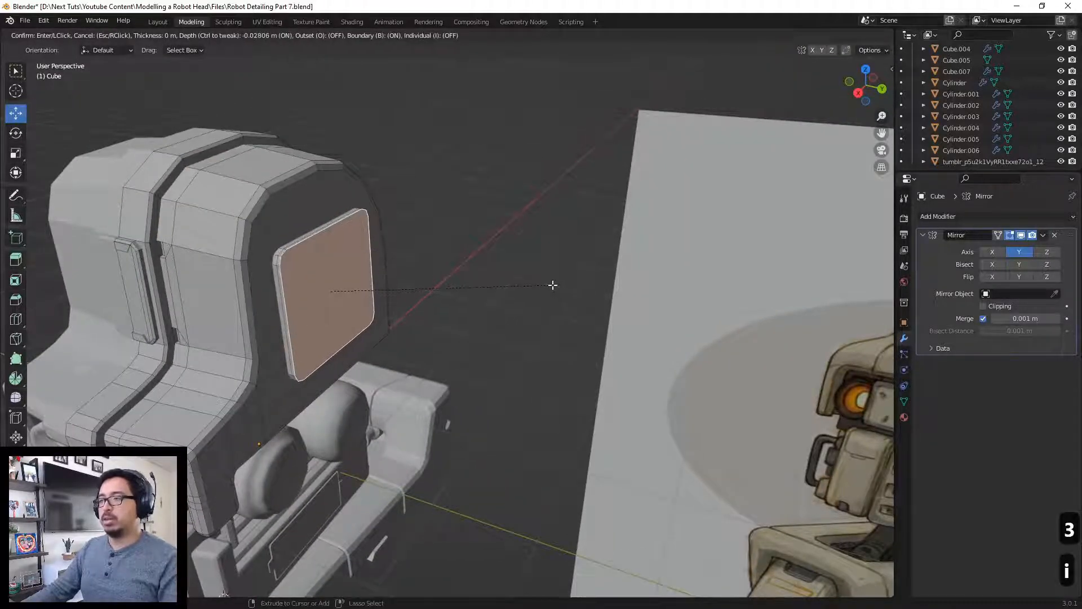
{"action": "left_click", "coordinate": [512, 282]}
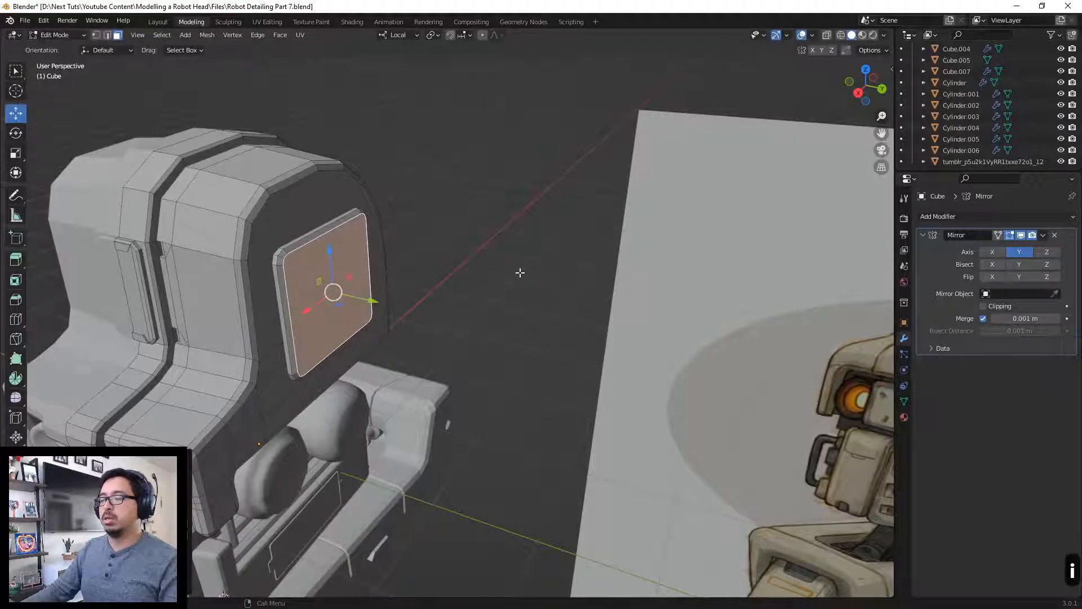
{"action": "scroll", "coordinate": [479, 260], "scroll_direction": "down", "scroll_amount": 4}
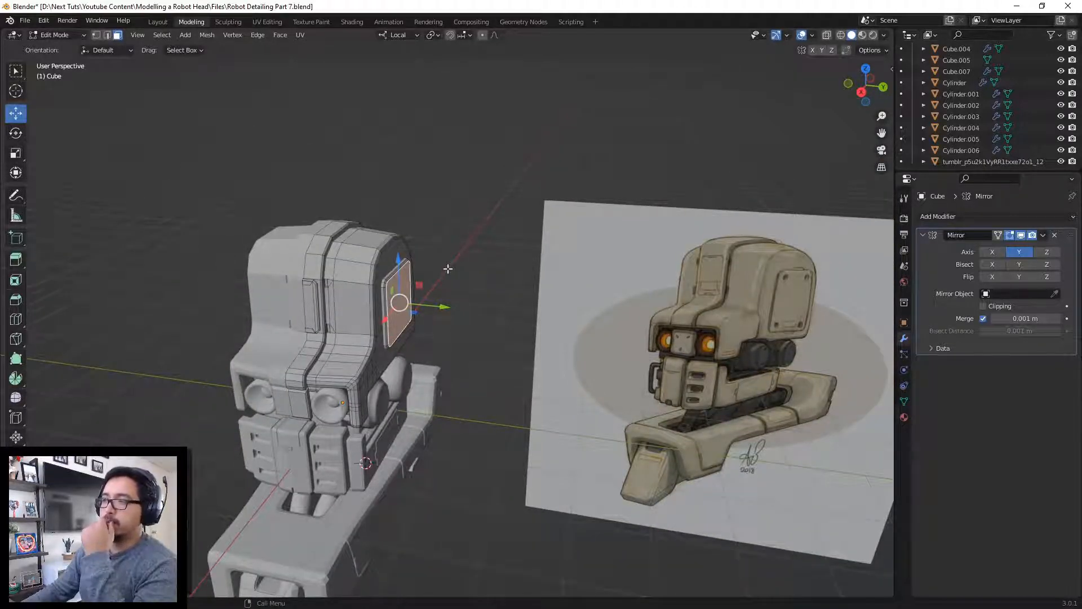
{"action": "middle_click_drag", "start_coordinate": [448, 268], "coordinate": [418, 263]}
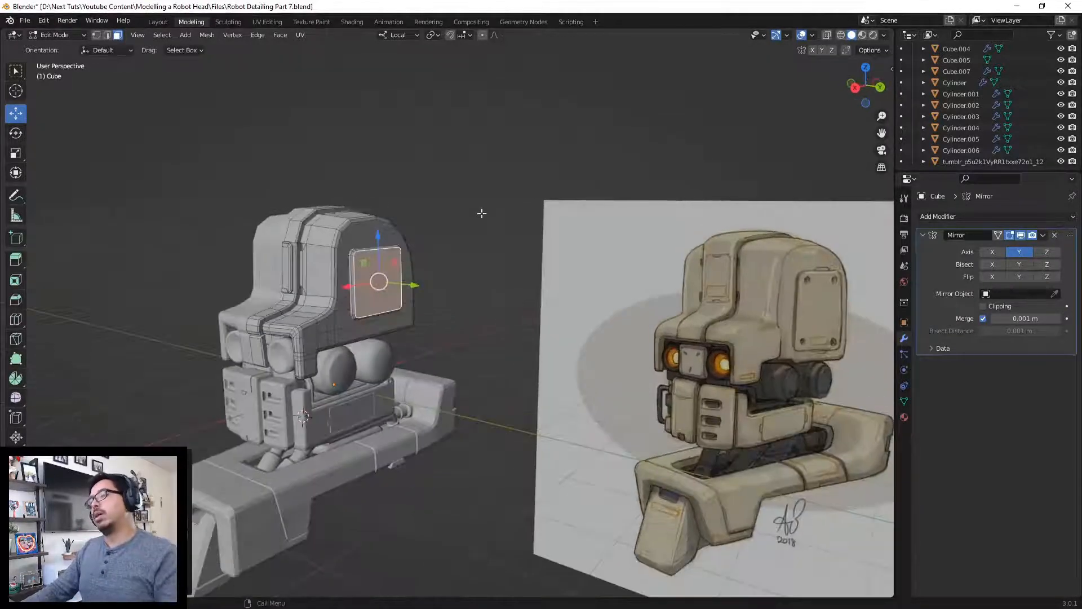
{"action": "left_click", "coordinate": [481, 213]}
Step: Duplicate the side panel's top and bottom edge faces in place
{"action": "scroll", "coordinate": [396, 248], "scroll_direction": "up", "scroll_amount": 5}
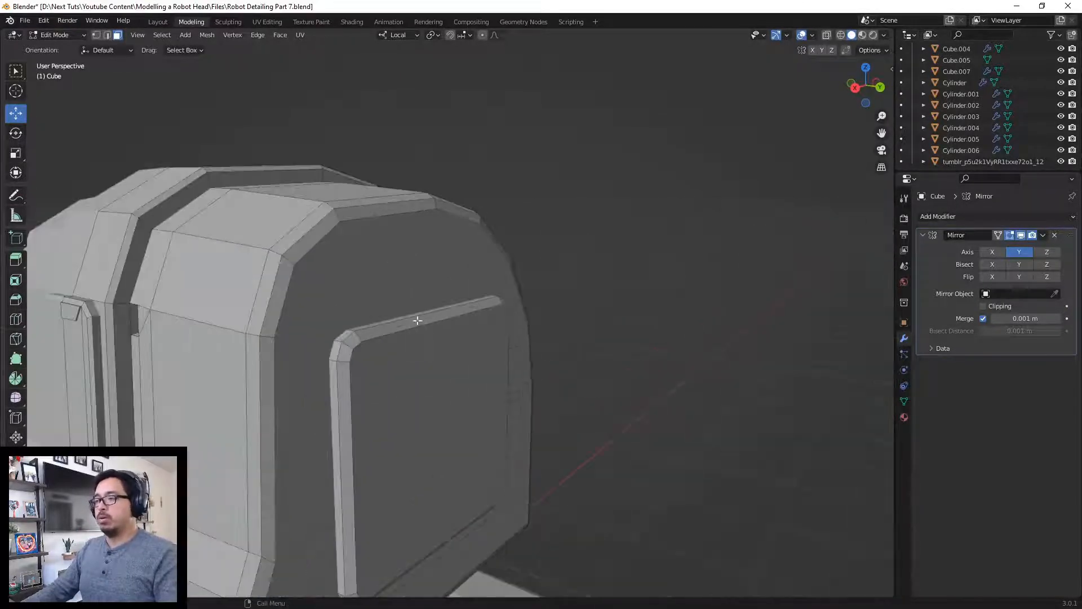
{"action": "left_click", "coordinate": [422, 314]}
{"action": "middle_click_drag", "start_coordinate": [386, 398], "coordinate": [393, 300]}
{"action": "scroll", "coordinate": [393, 299], "scroll_direction": "down", "scroll_amount": 8}
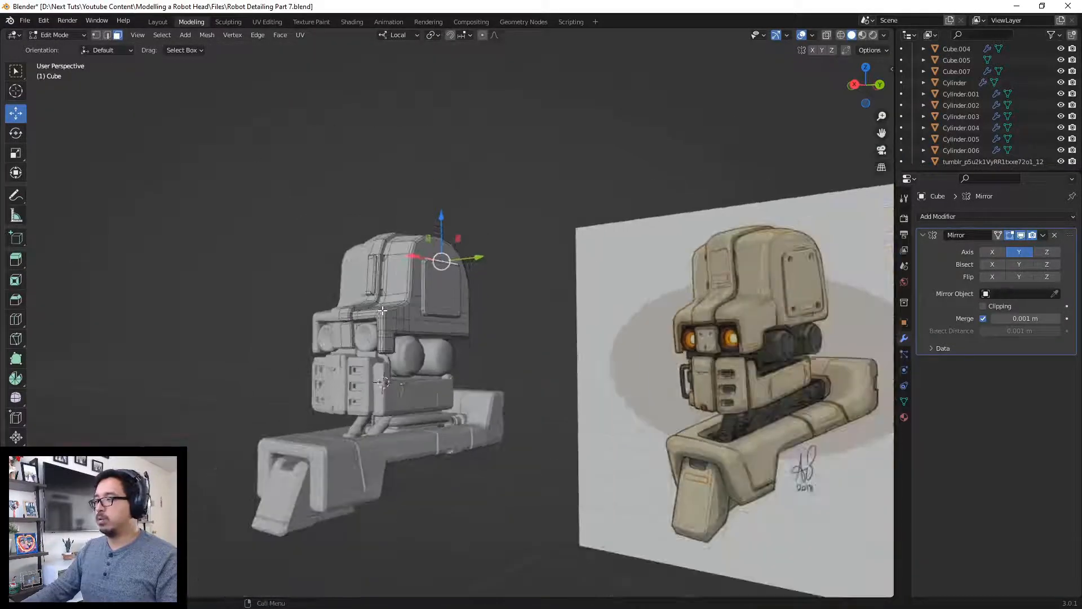
{"action": "scroll", "coordinate": [383, 309], "scroll_direction": "up", "scroll_amount": 8}
{"action": "left_click", "coordinate": [418, 313]}
{"action": "scroll", "coordinate": [415, 310], "scroll_direction": "up", "scroll_amount": 3}
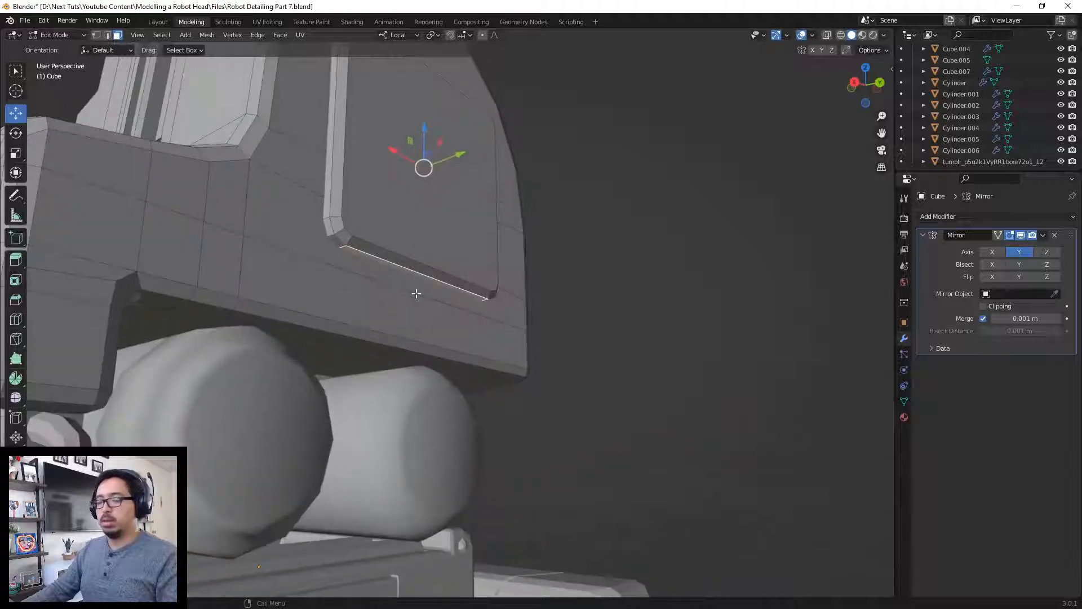
{"action": "key", "text": "d"}
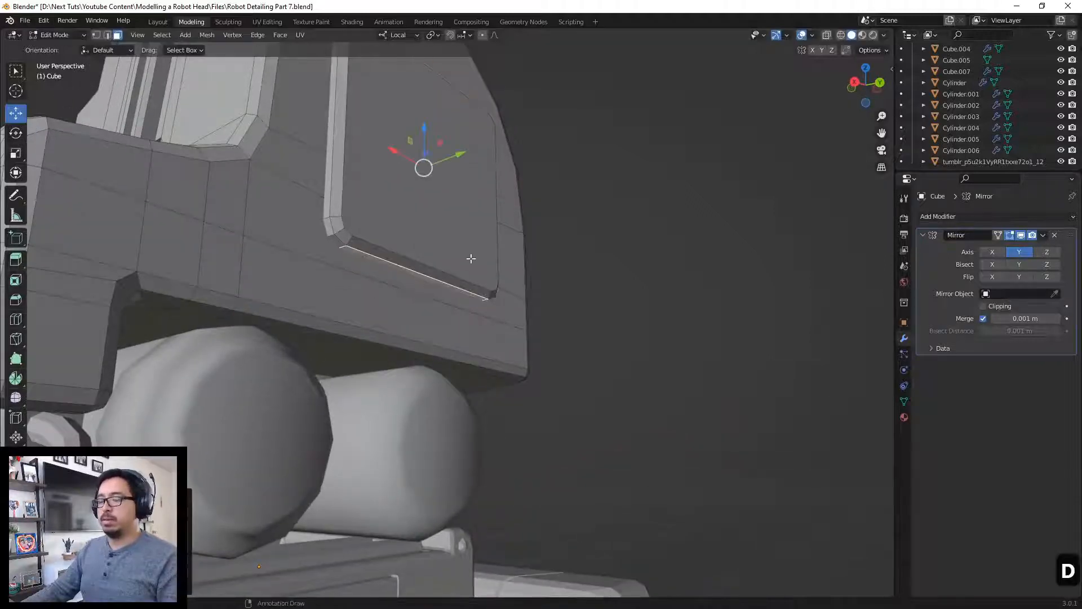
Step: Extrude the duplicated top and bottom faces along their normals by about 0.044 m to form two thin bars
{"action": "key", "text": "alt+e"}
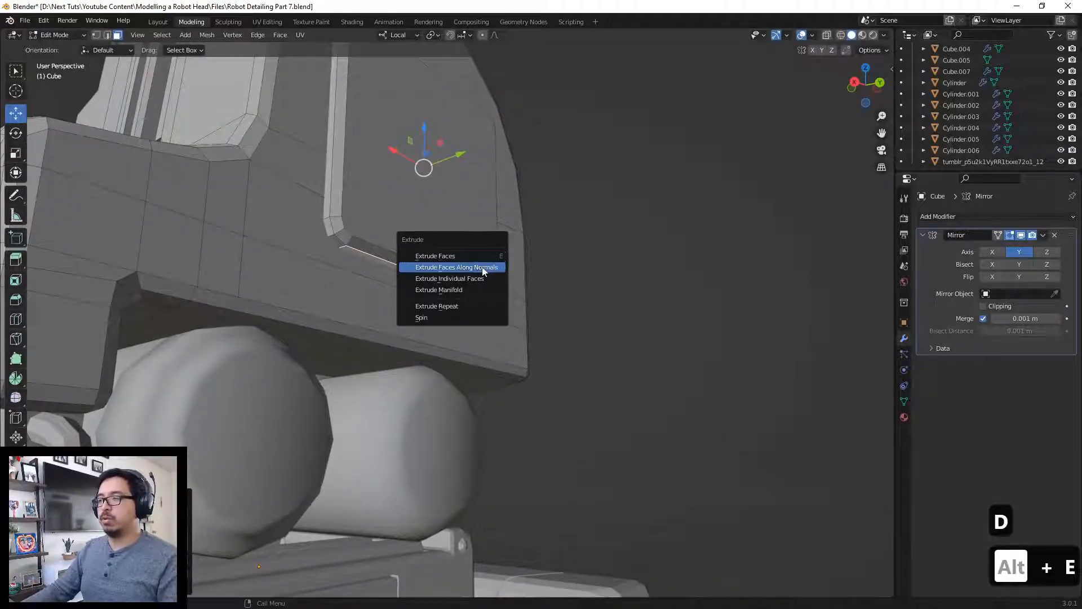
{"action": "left_click", "coordinate": [485, 268]}
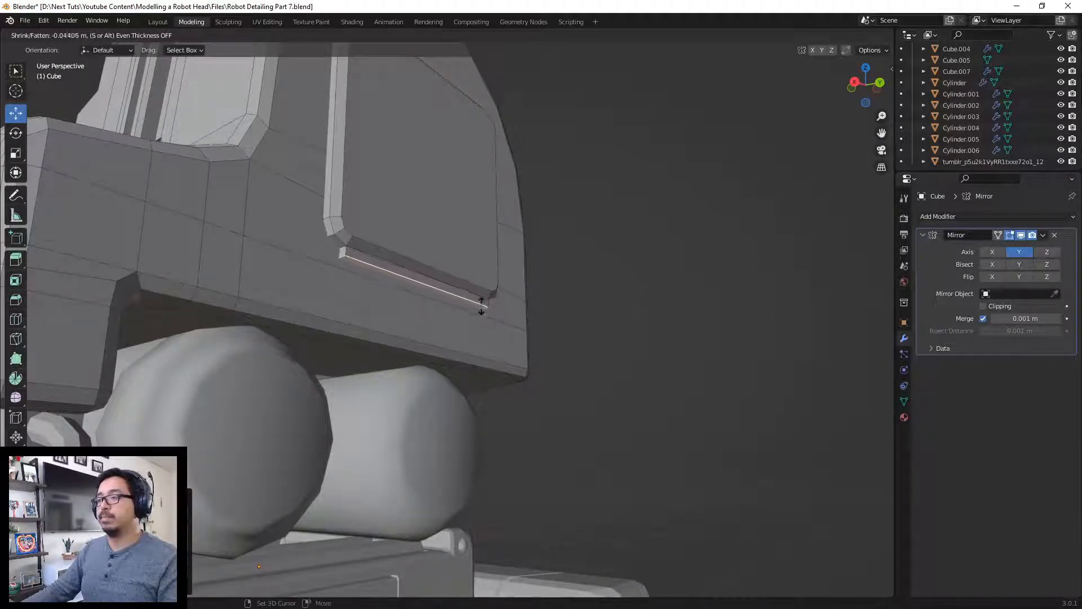
{"action": "left_click", "coordinate": [481, 306]}
{"action": "scroll", "coordinate": [481, 316], "scroll_direction": "down", "scroll_amount": 3}
{"action": "middle_click_drag", "start_coordinate": [496, 347], "coordinate": [447, 365]}
{"action": "scroll", "coordinate": [447, 365], "scroll_direction": "down", "scroll_amount": 3}
Step: Select both complete bars above and below the side panel and shorten them along local X
{"action": "key", "text": "alt+z"}
{"action": "mouse_move", "coordinate": [417, 294]}
{"action": "middle_mouse_down"}
{"action": "mouse_move", "coordinate": [457, 322]}
{"action": "mouse_move", "coordinate": [411, 293]}
{"action": "middle_mouse_up"}
{"action": "key", "text": "alt+z"}
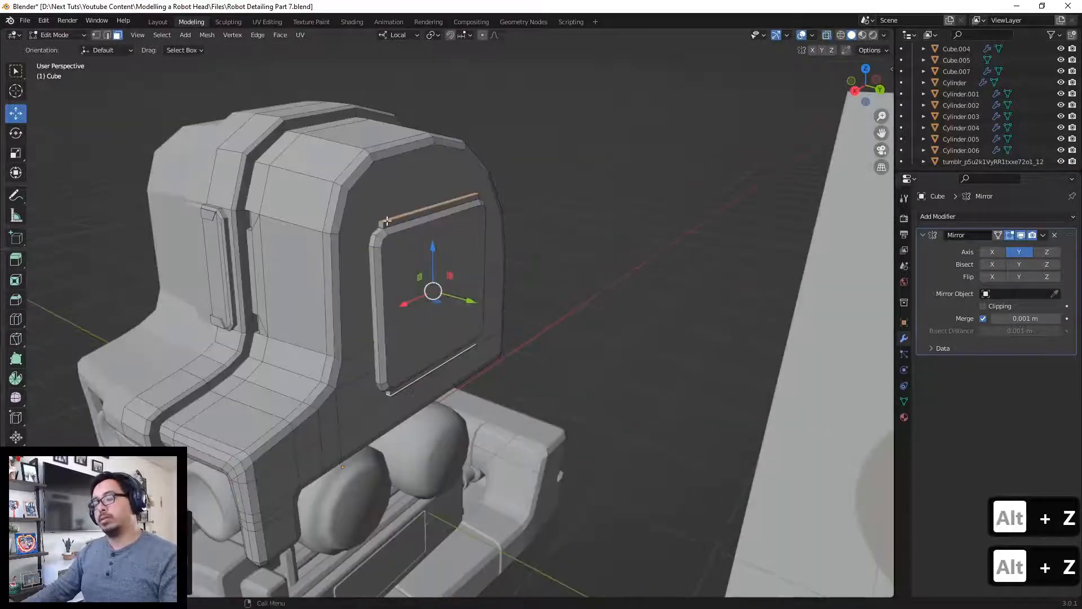
{"action": "key", "text": "ctrl+i"}
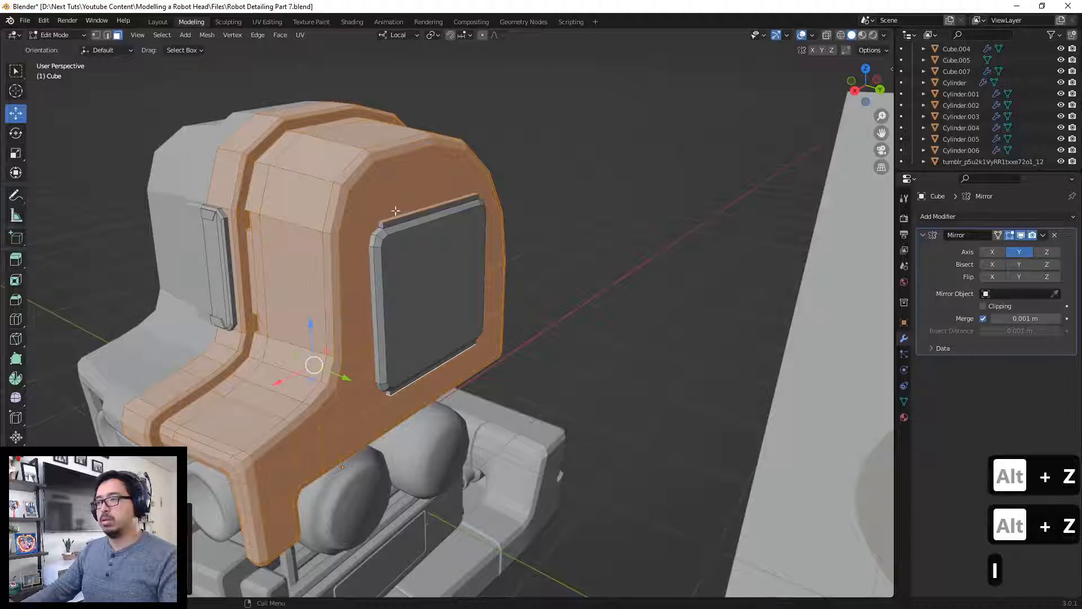
{"action": "left_click", "coordinate": [396, 211]}
{"action": "left_click", "coordinate": [399, 388], "text": "shift"}
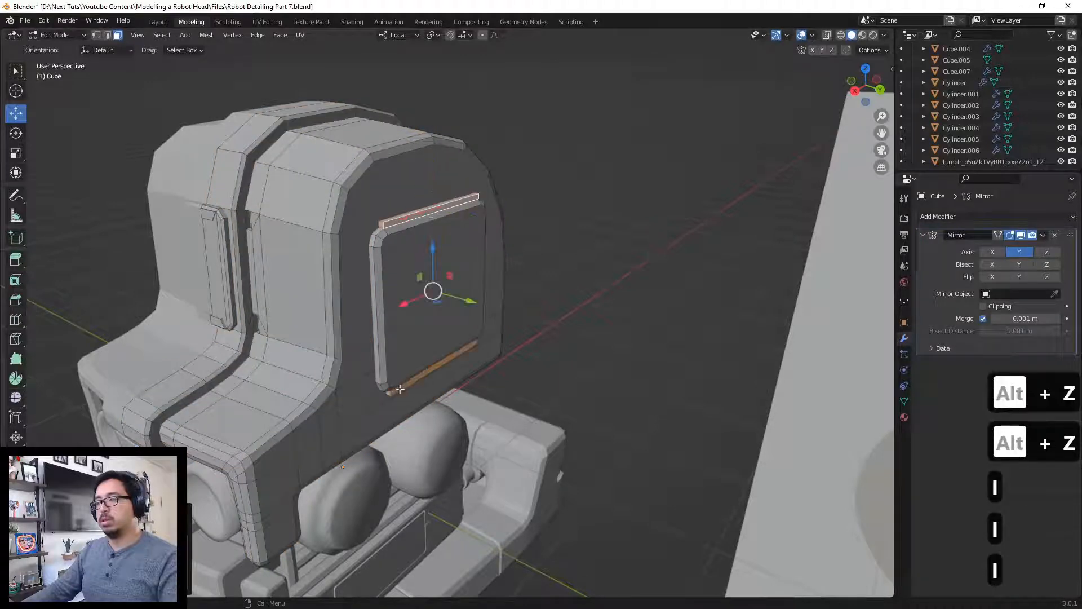
{"action": "middle_click_drag", "start_coordinate": [398, 388], "coordinate": [406, 339]}
{"action": "key", "text": "s"}
{"action": "key", "text": "x"}
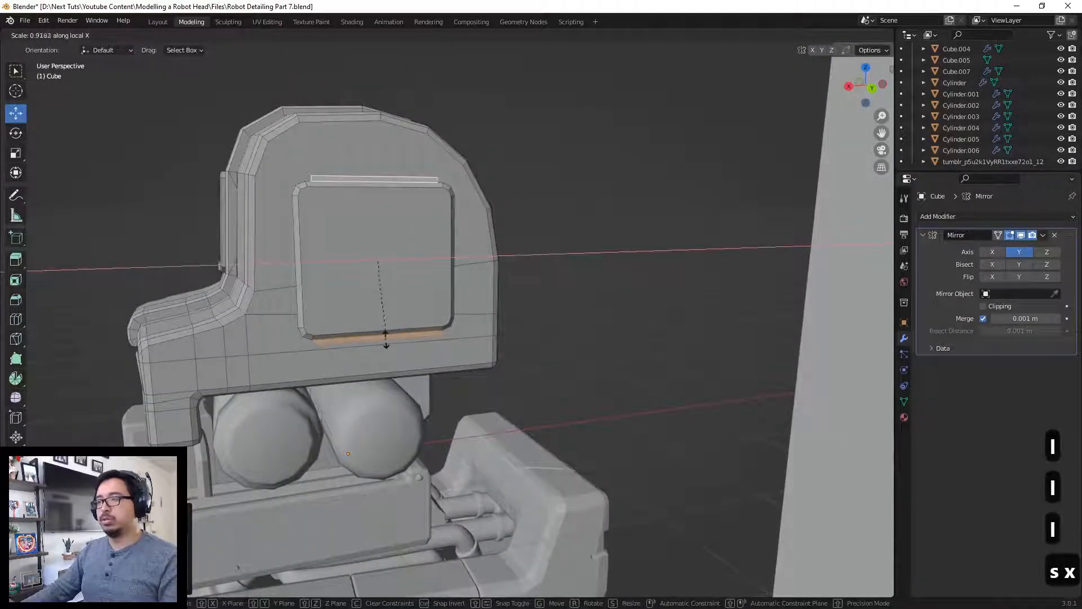
{"action": "left_click", "coordinate": [387, 316]}
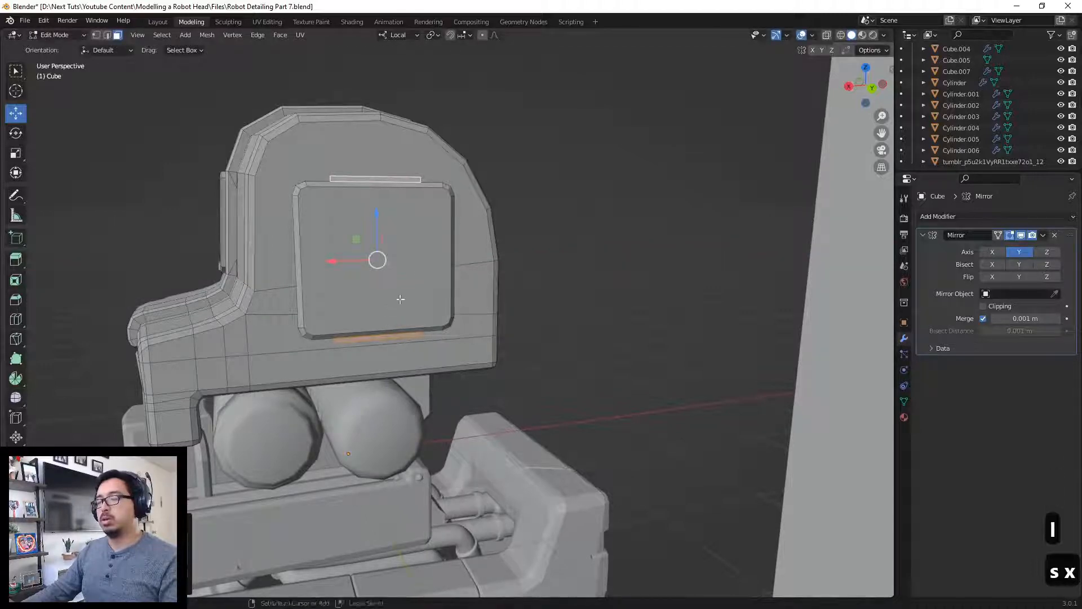
Step: Compare the bars with the reference drawing and scale them down further along local X into small centred tabs
{"action": "middle_click_drag", "start_coordinate": [398, 268], "coordinate": [413, 269]}
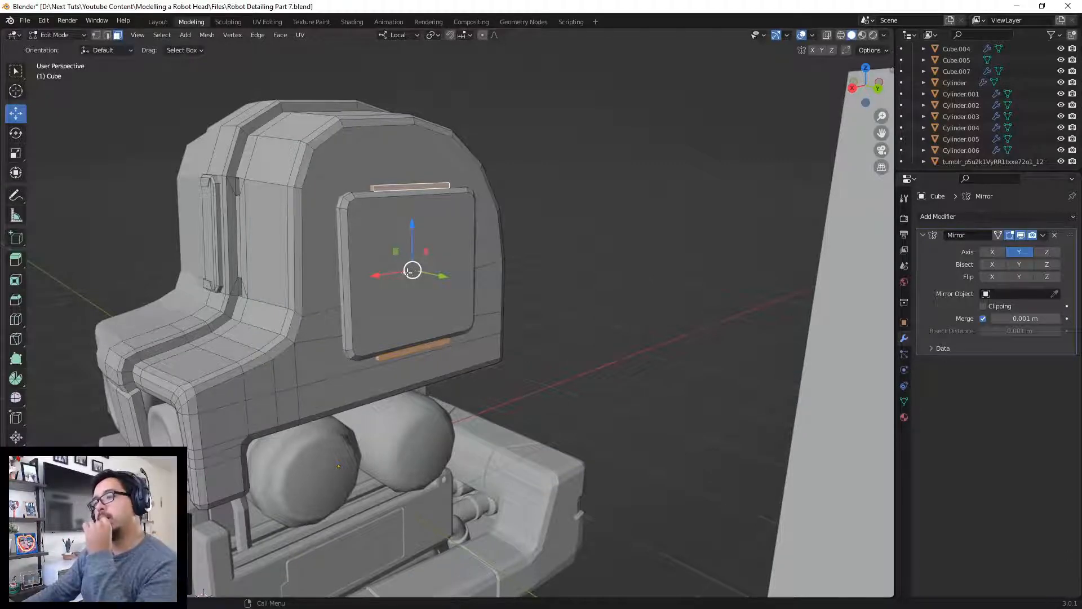
{"action": "scroll", "coordinate": [589, 259], "scroll_direction": "down", "scroll_amount": 6}
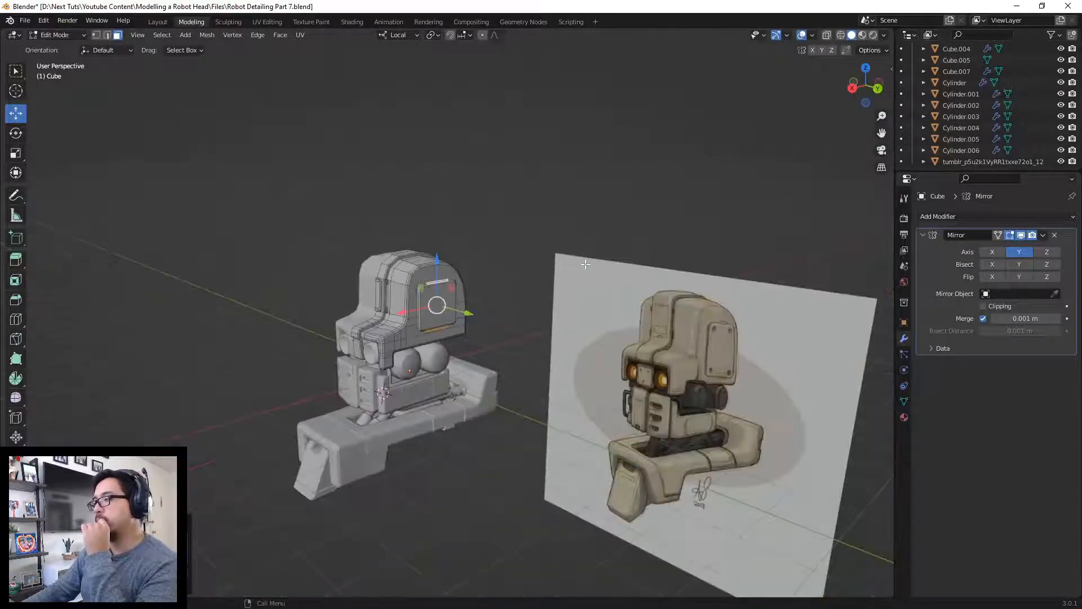
{"action": "key", "text": "KP_Decimal"}
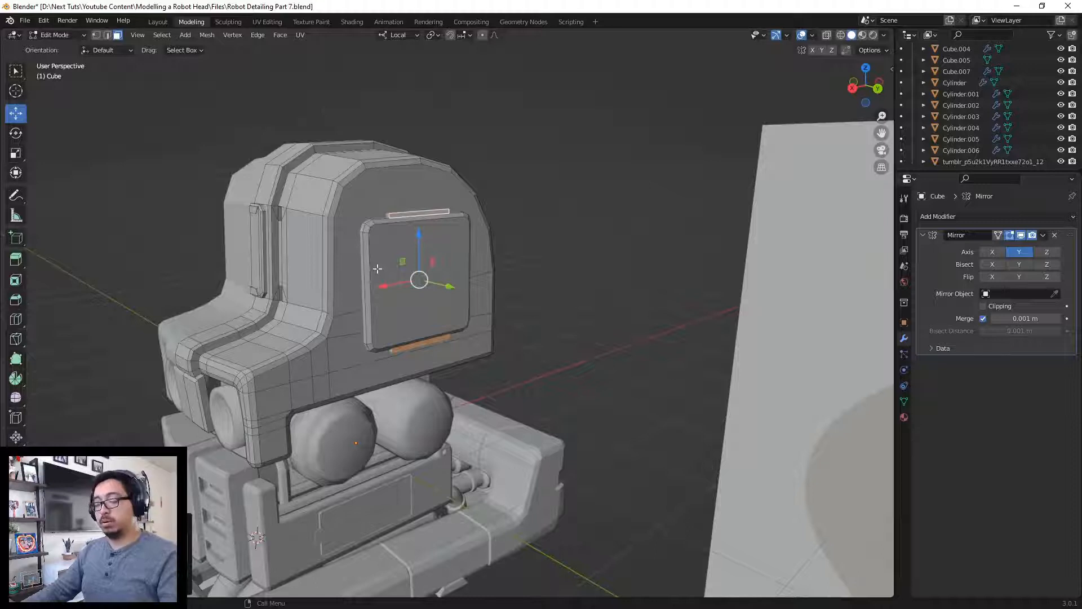
{"action": "key", "text": "r"}
{"action": "left_click", "coordinate": [403, 301]}
{"action": "key", "text": "s"}
{"action": "key", "text": "x"}
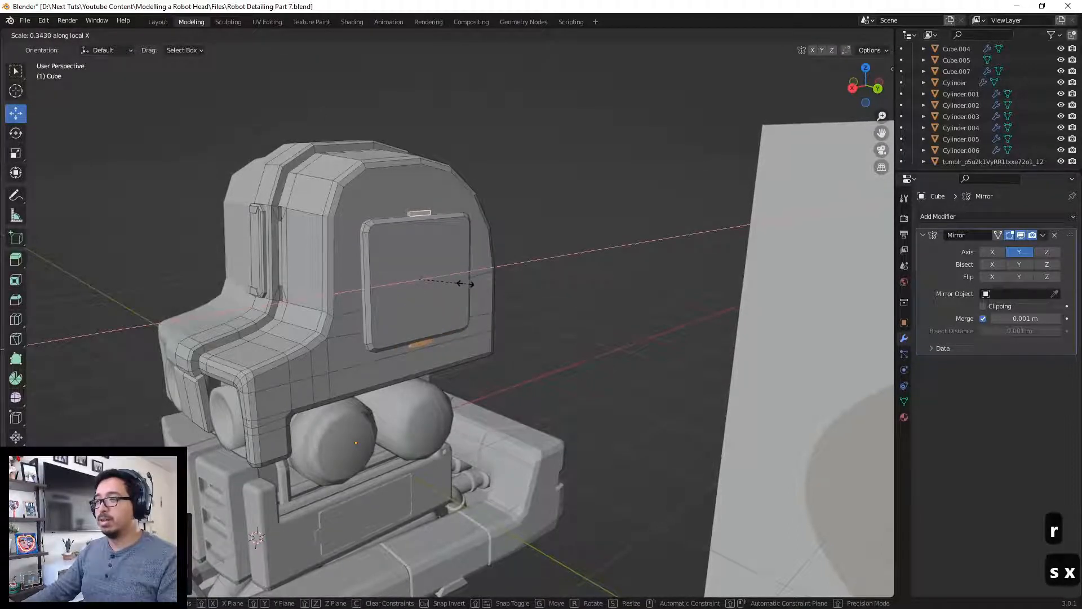
{"action": "left_click", "coordinate": [443, 293]}
{"action": "scroll", "coordinate": [411, 206], "scroll_direction": "up", "scroll_amount": 3}
{"action": "middle_click_drag", "start_coordinate": [412, 208], "coordinate": [417, 250]}
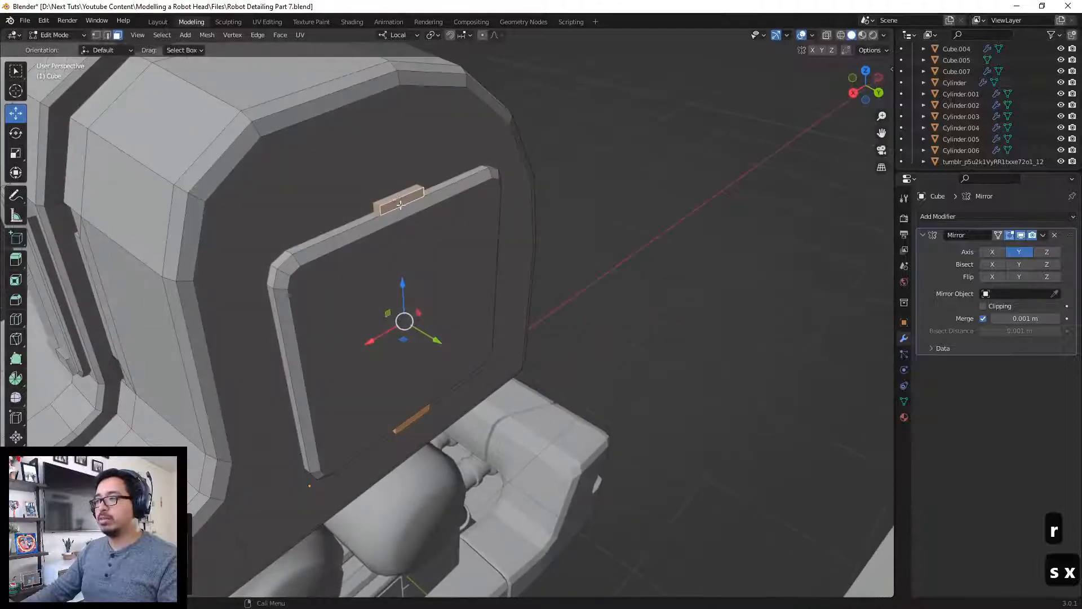
Step: Extend the outer end faces of both tabs away from the panel by scaling them about 1.04 along local Z
{"action": "left_click", "coordinate": [399, 197]}
{"action": "middle_click_drag", "start_coordinate": [397, 320], "coordinate": [412, 276]}
{"action": "left_click", "coordinate": [392, 210], "text": "shift"}
{"action": "key", "text": "s"}
{"action": "key", "text": "z"}
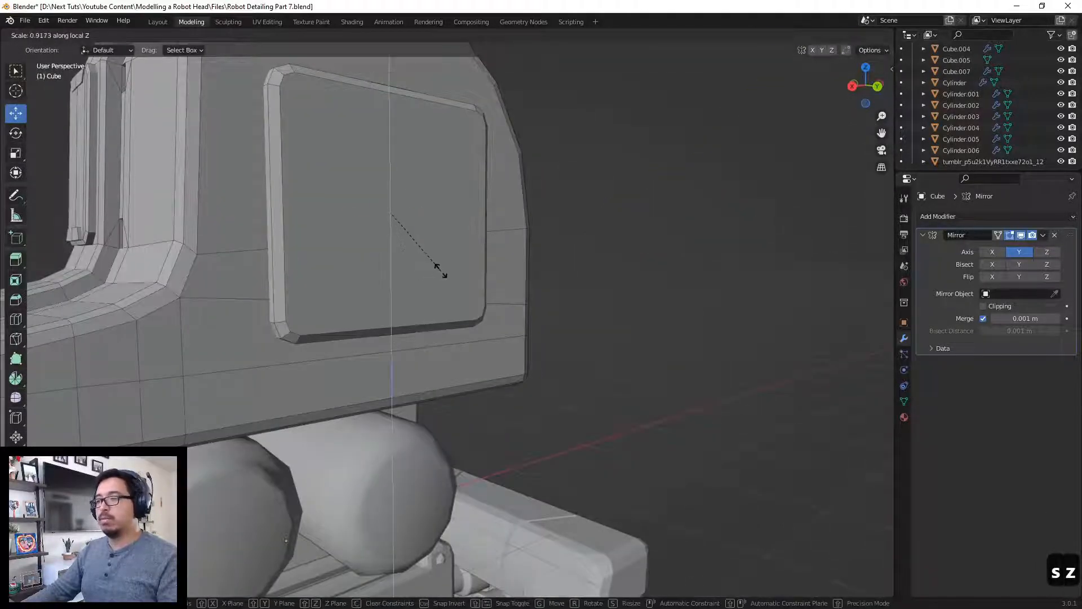
{"action": "right_click", "coordinate": [460, 274]}
{"action": "key", "text": "s"}
{"action": "key", "text": "z"}
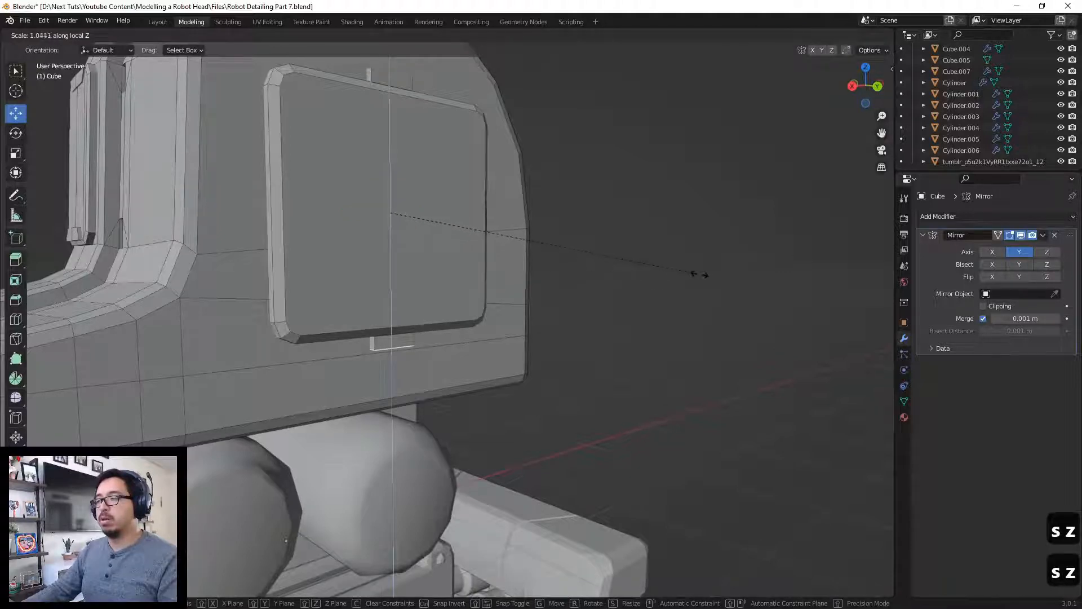
{"action": "left_click", "coordinate": [708, 270]}
Step: Select the two short corner edges at the outer end of the tab below the side panel
{"action": "key", "text": "2"}
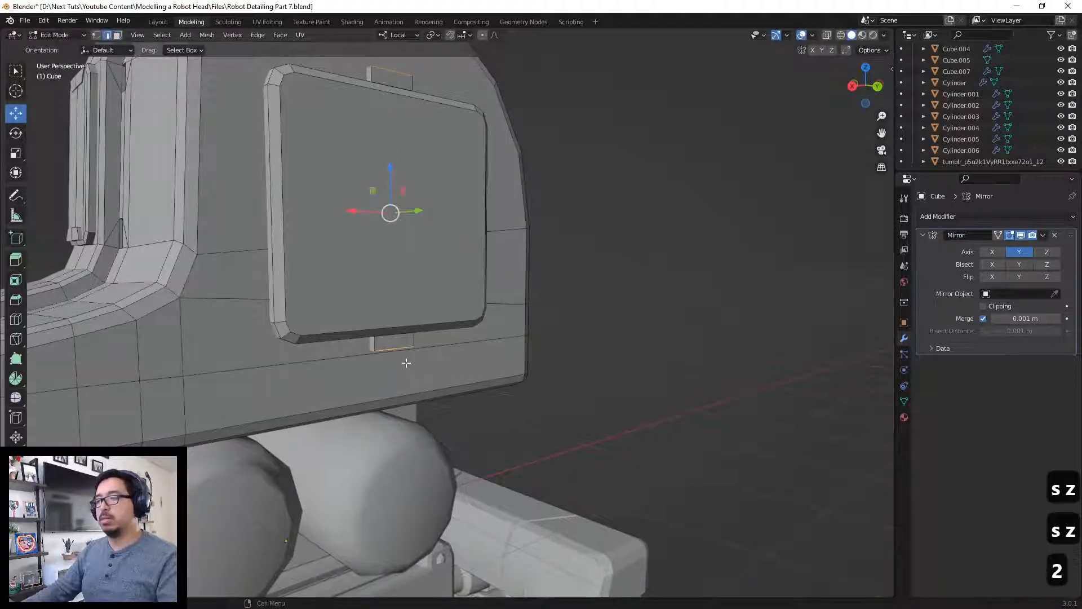
{"action": "left_click", "coordinate": [372, 351]}
{"action": "key", "text": "alt+z"}
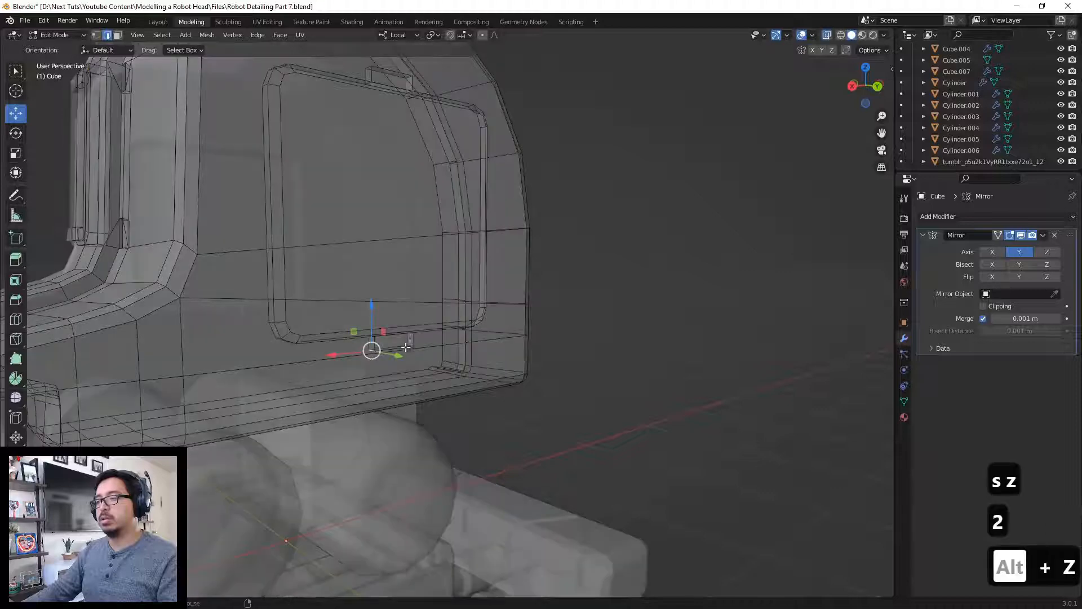
{"action": "left_click", "coordinate": [414, 339]}
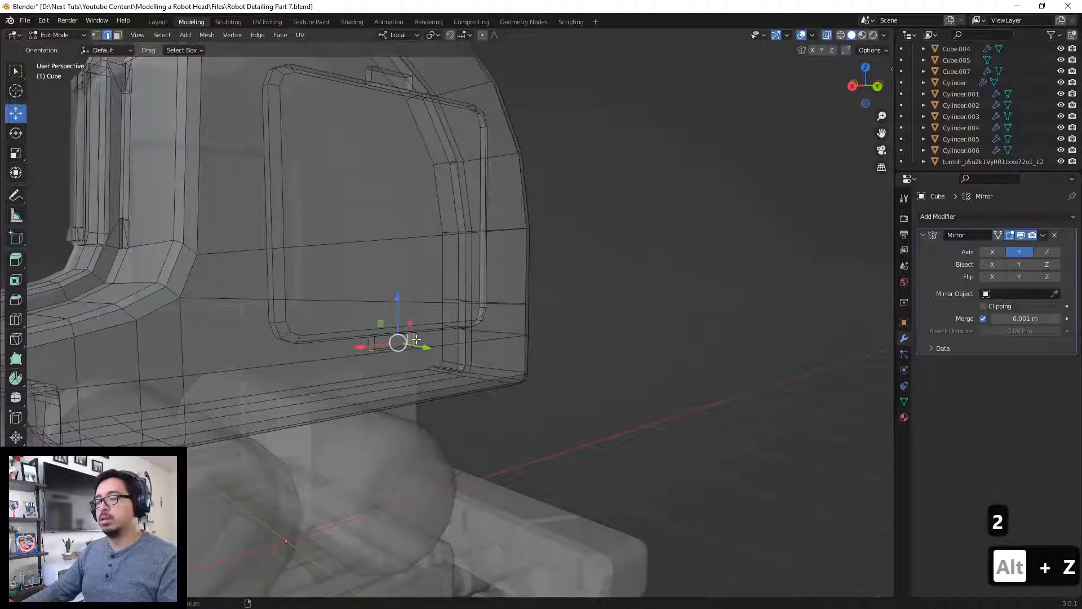
{"action": "scroll", "coordinate": [423, 335], "scroll_direction": "down", "scroll_amount": 2}
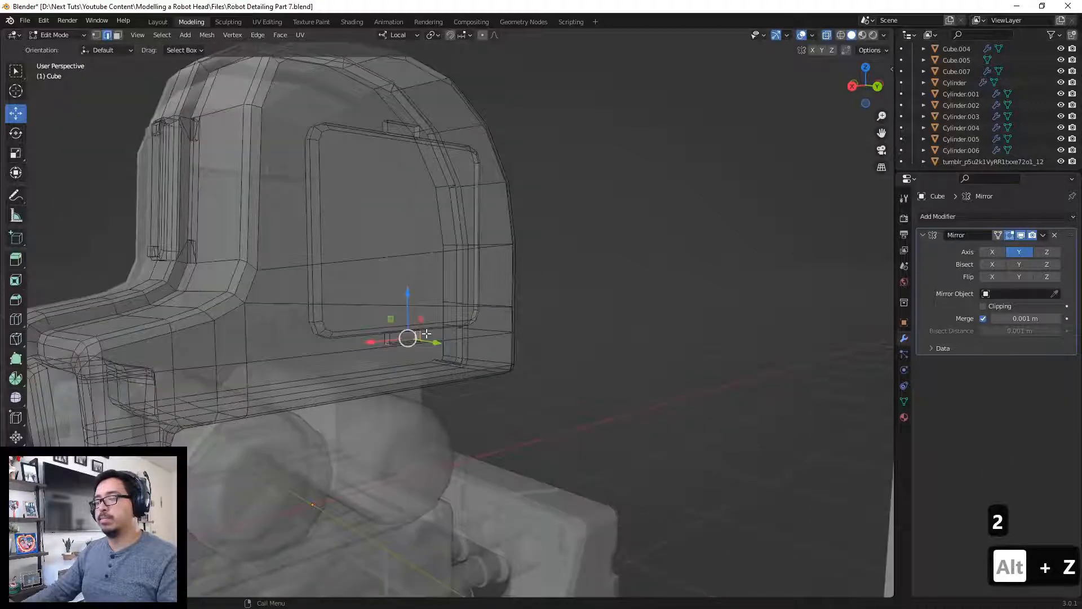
{"action": "scroll", "coordinate": [389, 353], "scroll_direction": "up", "scroll_amount": 2}
{"action": "left_click", "coordinate": [351, 362], "text": "alt"}
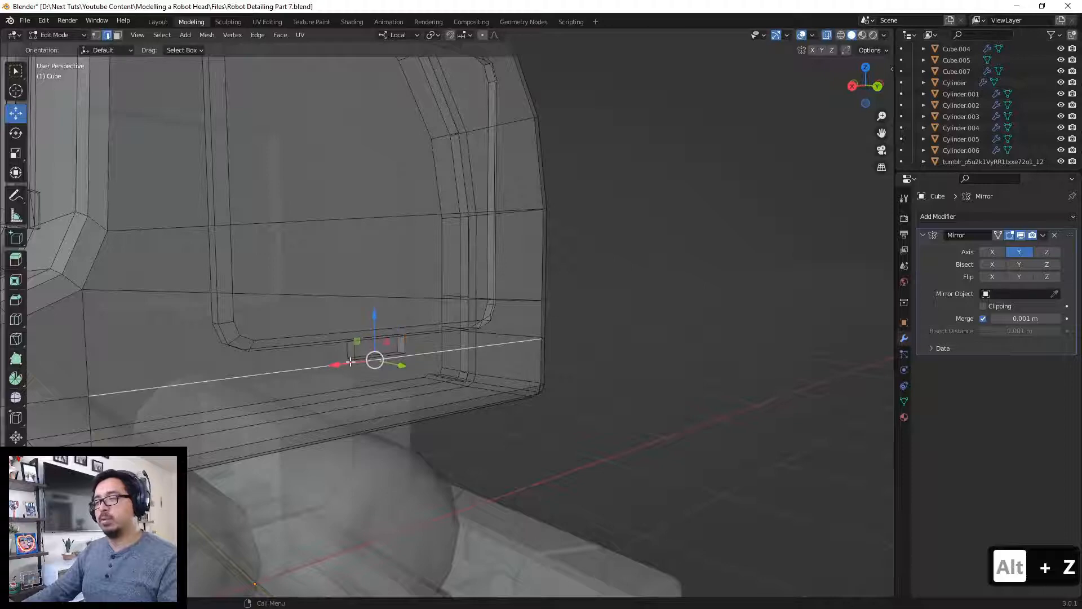
{"action": "left_click", "coordinate": [350, 360]}
{"action": "left_click", "coordinate": [400, 350], "text": "shift"}
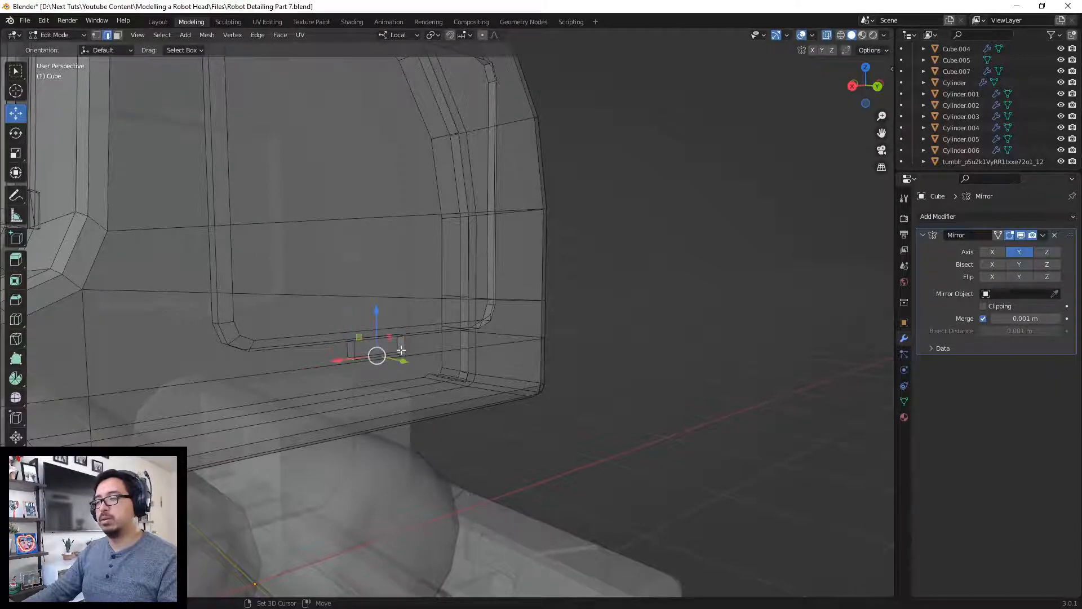
Step: Add the upper tab's two outer corner edges to the selection and scale them inward along local X to taper both tabs
{"action": "scroll", "coordinate": [470, 321], "scroll_direction": "down", "scroll_amount": 4}
{"action": "scroll", "coordinate": [415, 302], "scroll_direction": "up", "scroll_amount": 4}
{"action": "middle_click_drag", "start_coordinate": [468, 194], "coordinate": [421, 311], "text": "shift"}
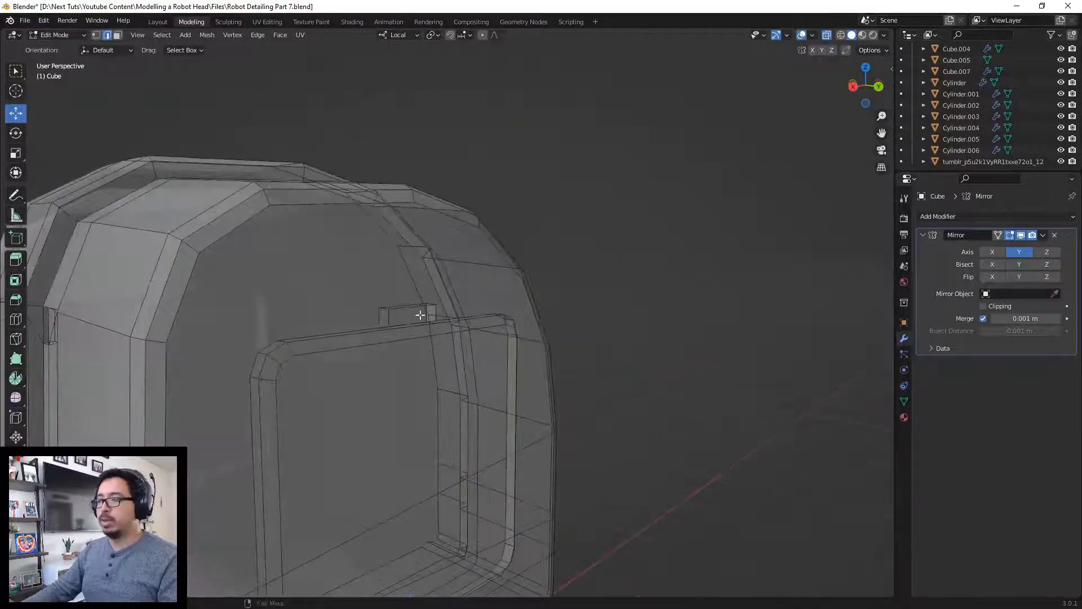
{"action": "left_click", "coordinate": [383, 308], "text": "shift"}
{"action": "left_click", "coordinate": [431, 305], "text": "shift"}
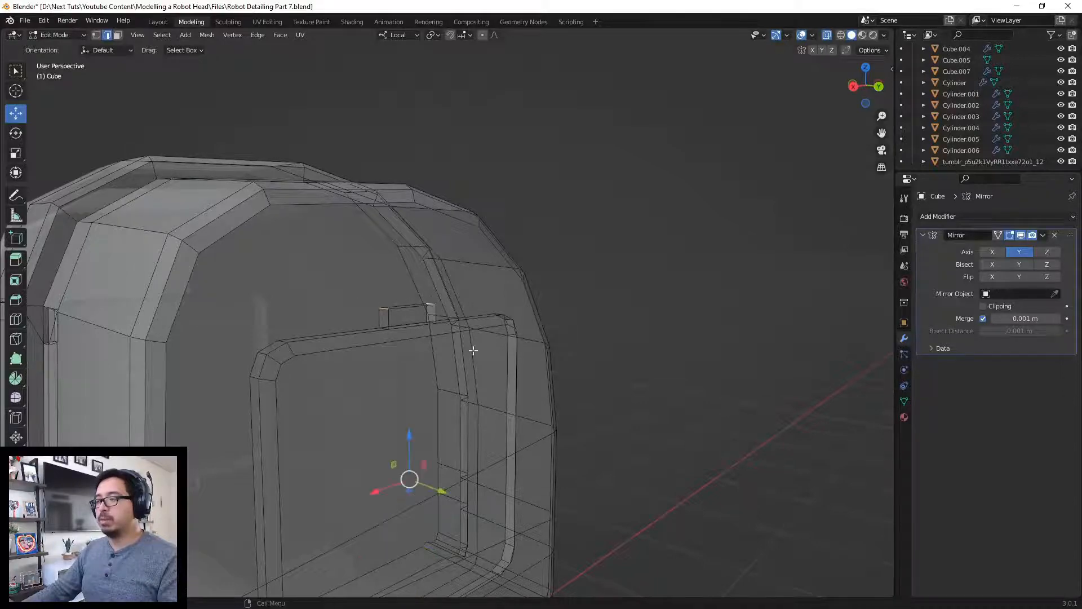
{"action": "middle_click_drag", "start_coordinate": [474, 350], "coordinate": [503, 329]}
{"action": "middle_click_drag", "start_coordinate": [641, 339], "coordinate": [560, 316]}
{"action": "key", "text": "s"}
{"action": "key", "text": "x"}
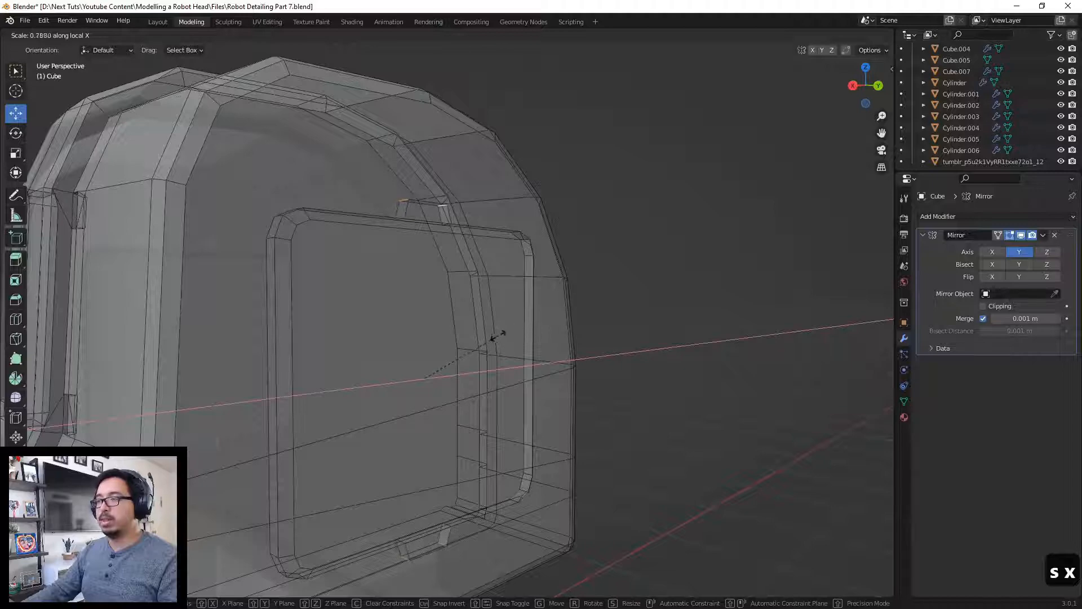
{"action": "left_click", "coordinate": [466, 345]}
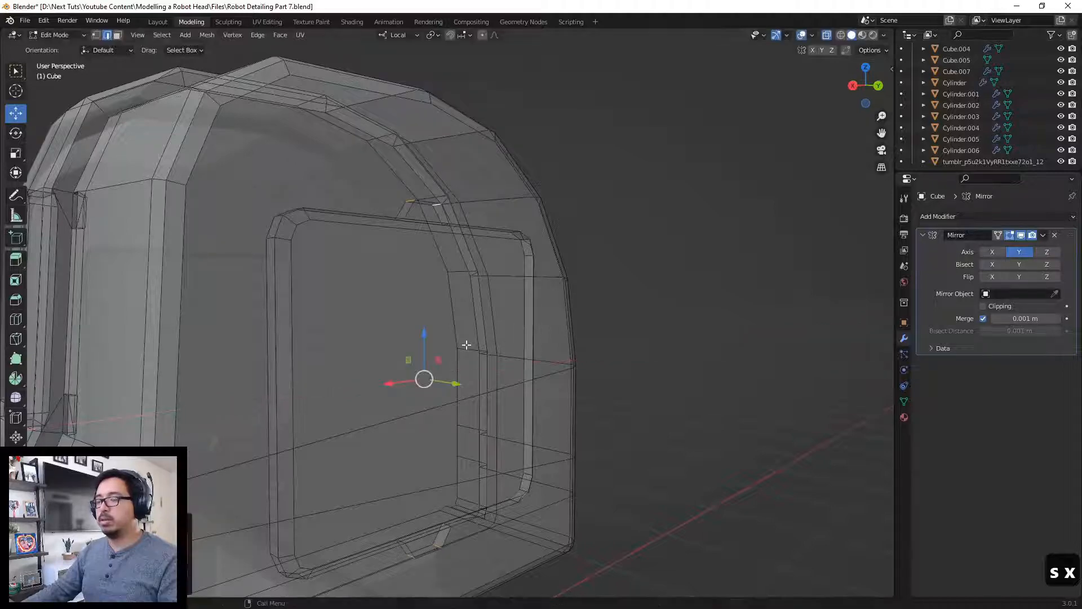
{"action": "middle_click_drag", "start_coordinate": [431, 195], "coordinate": [420, 234]}
{"action": "key", "text": "3"}
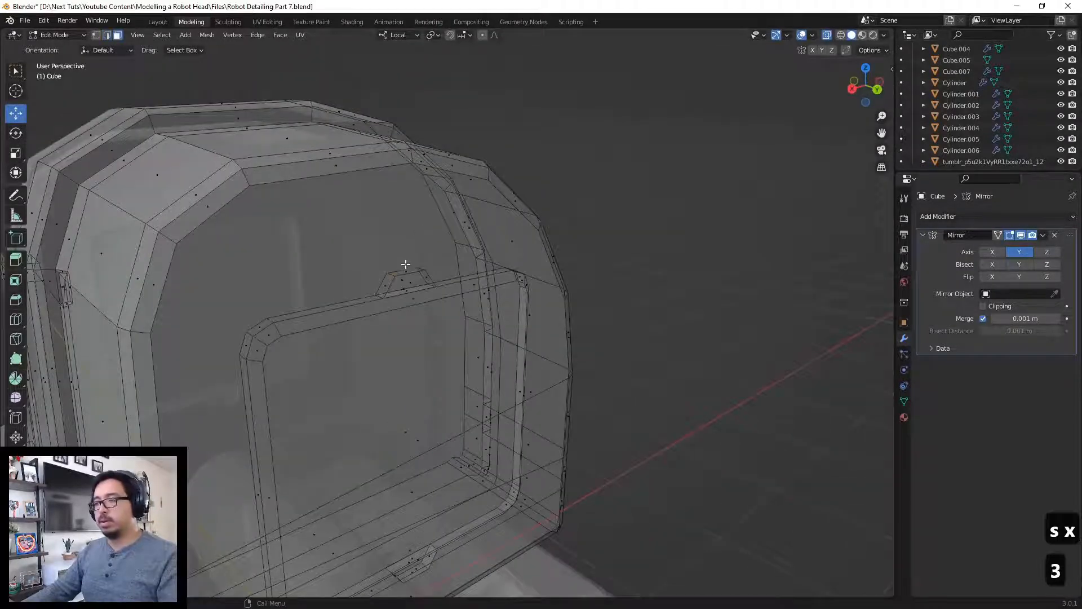
{"action": "left_click", "coordinate": [406, 245]}
{"action": "left_click_drag", "start_coordinate": [406, 246], "coordinate": [406, 251]}
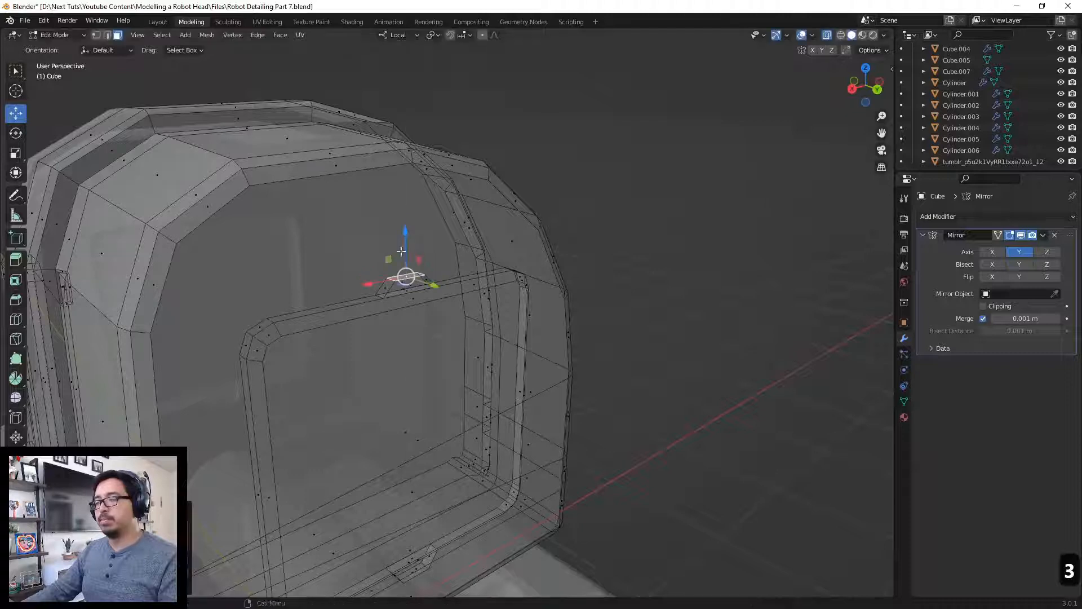
{"action": "left_click", "coordinate": [394, 248]}
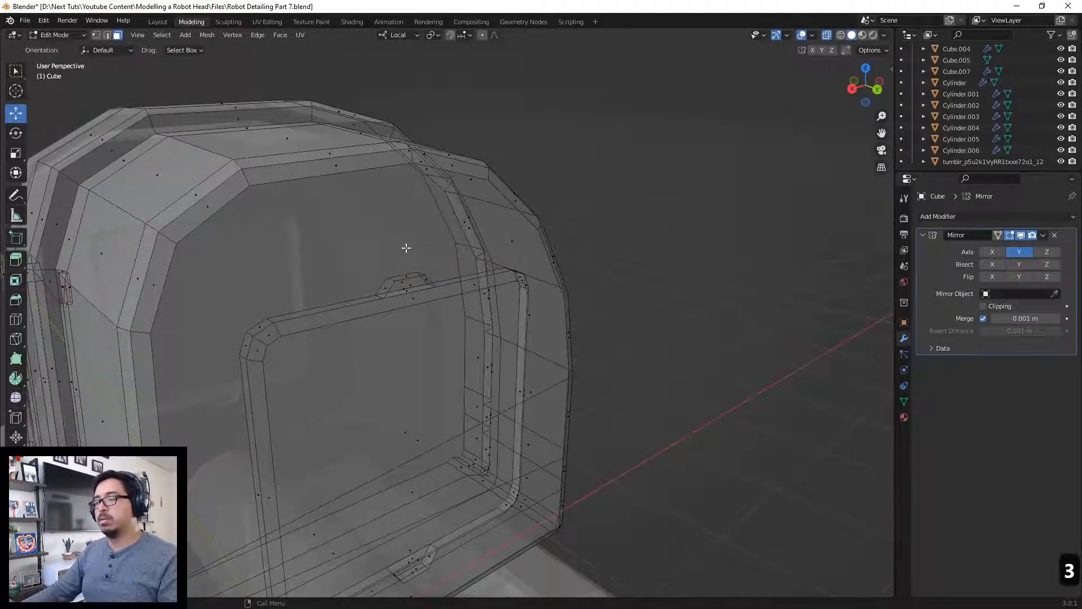
Step: Select the front outer edge of both tabs and move them inward along local Y to slope the tabs toward the head
{"action": "mouse_move", "coordinate": [406, 248]}
{"action": "middle_mouse_down"}
{"action": "mouse_move", "coordinate": [394, 198]}
{"action": "mouse_move", "coordinate": [399, 239]}
{"action": "middle_mouse_up"}
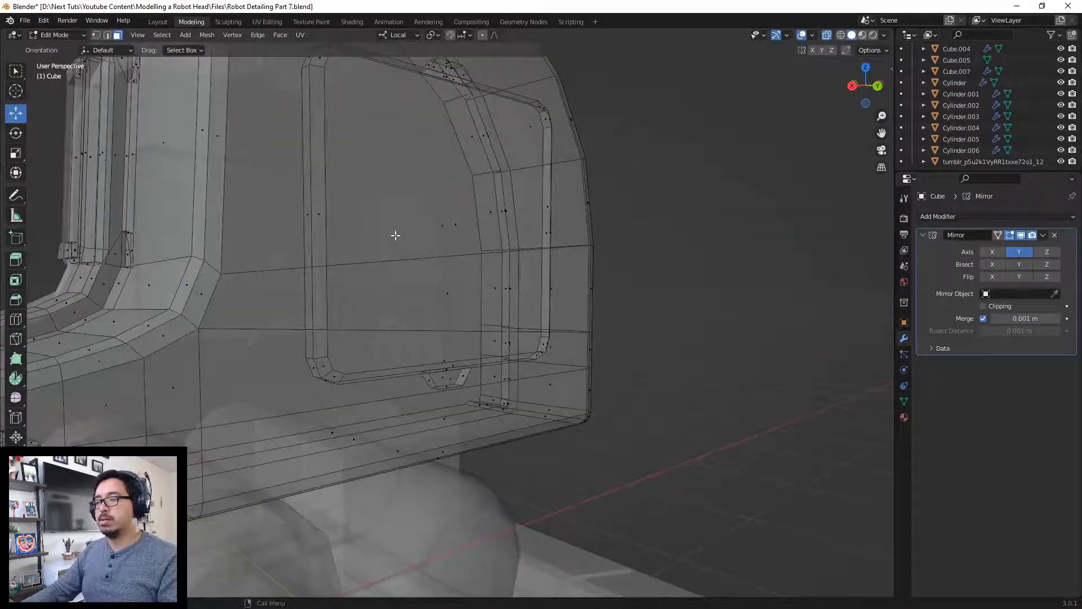
{"action": "mouse_move", "coordinate": [387, 374]}
{"action": "middle_mouse_down"}
{"action": "mouse_move", "coordinate": [404, 355]}
{"action": "mouse_move", "coordinate": [520, 352]}
{"action": "mouse_move", "coordinate": [470, 352]}
{"action": "middle_mouse_up"}
{"action": "key", "text": "alt+z"}
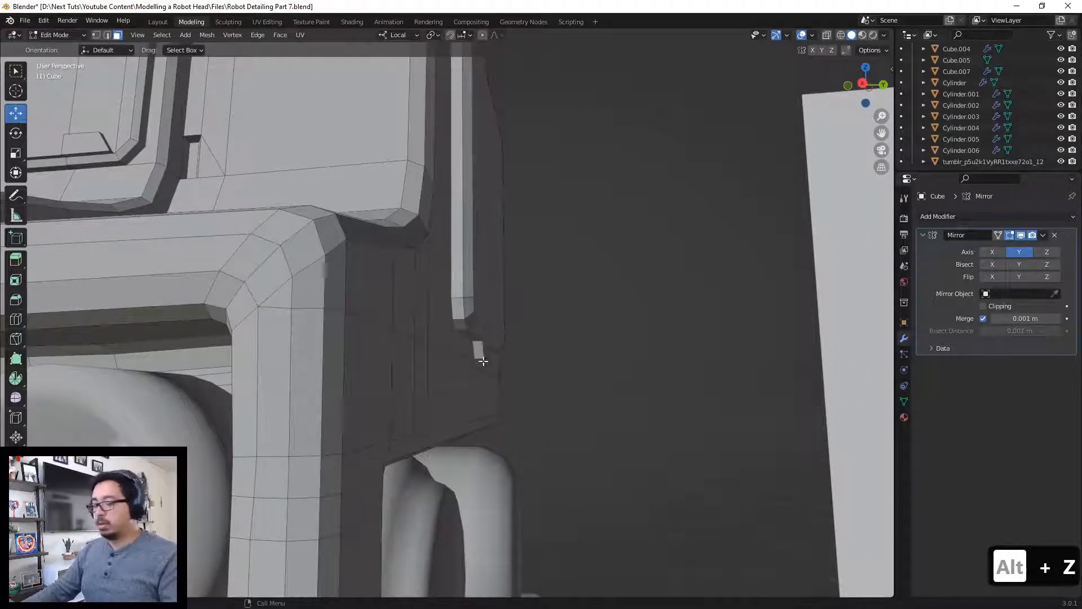
{"action": "key", "text": "2"}
{"action": "left_click", "coordinate": [484, 356]}
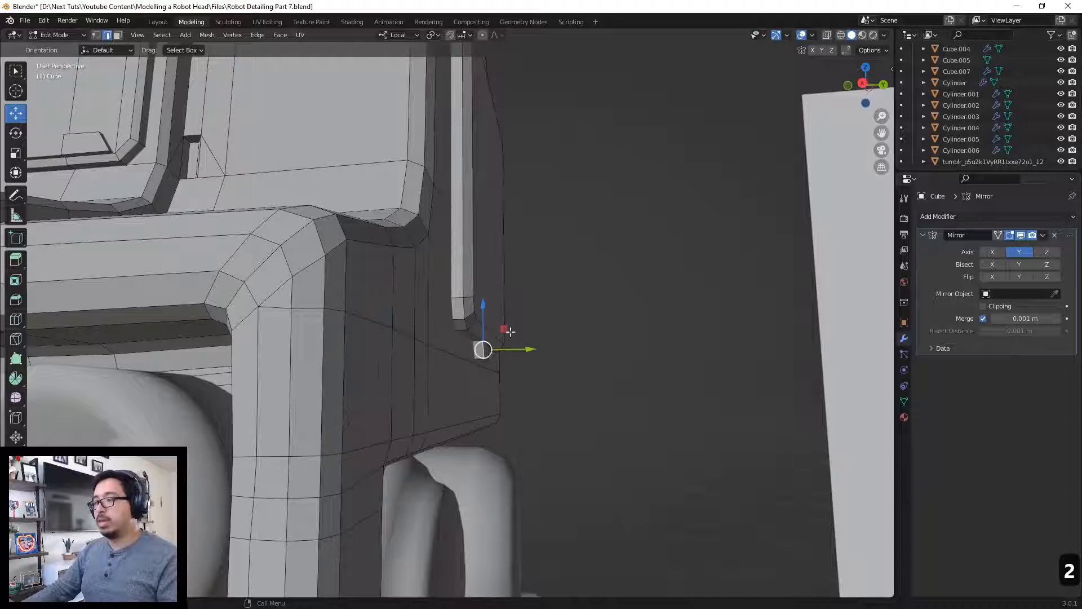
{"action": "middle_click_drag", "start_coordinate": [486, 357], "coordinate": [455, 164]}
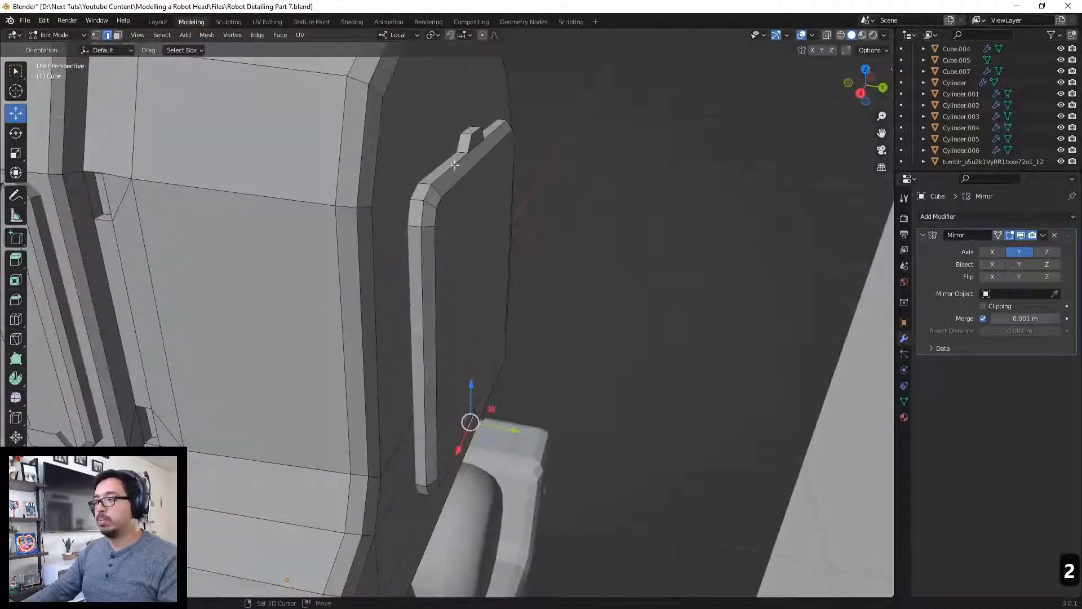
{"action": "left_click", "coordinate": [475, 137], "text": "alt"}
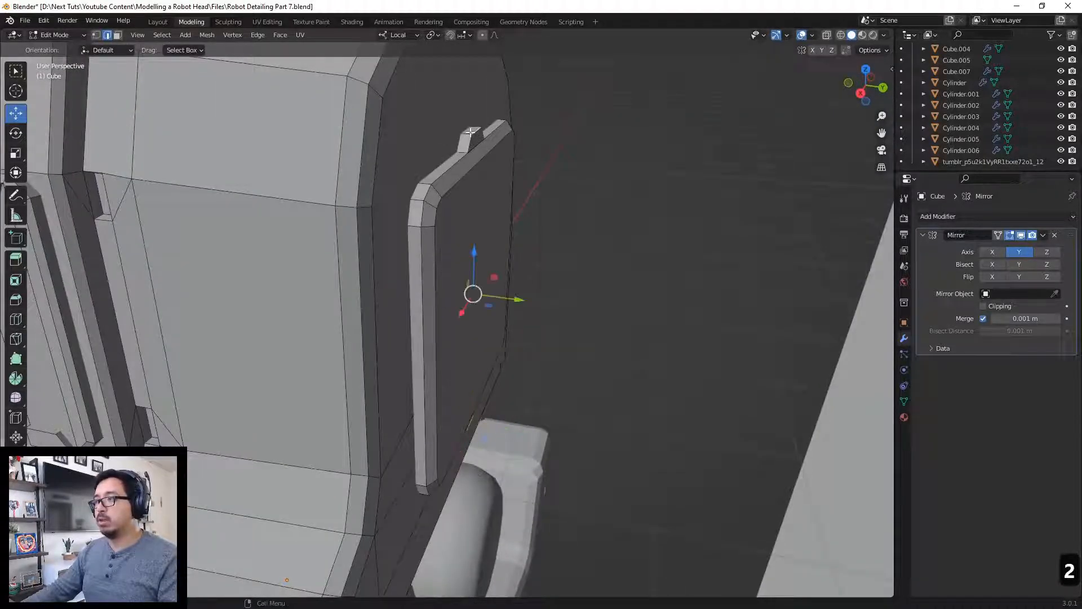
{"action": "key", "text": "g"}
{"action": "key", "text": "y"}
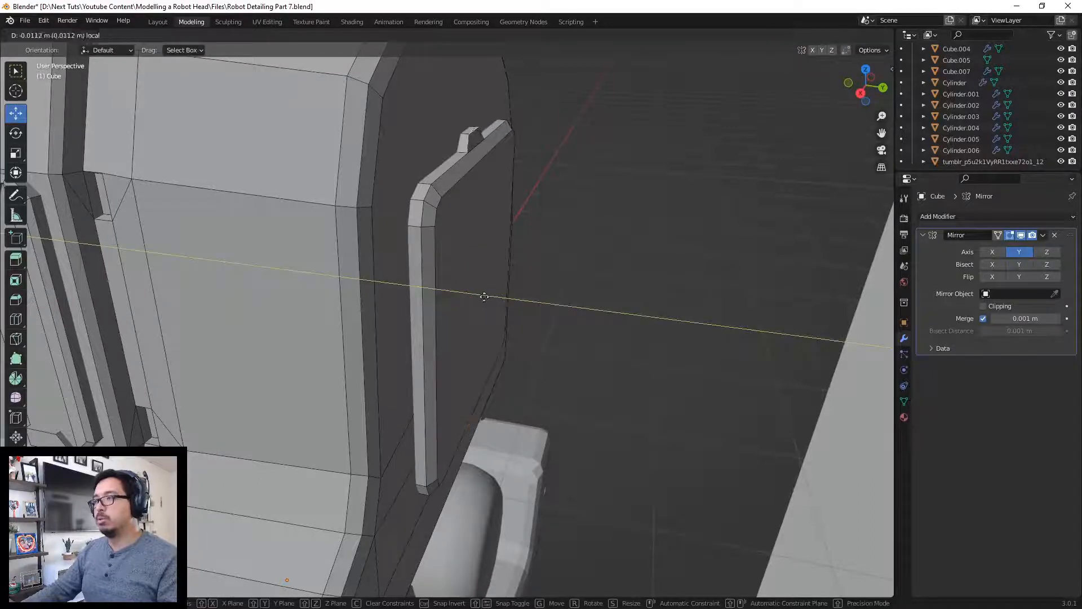
{"action": "left_click", "coordinate": [466, 293]}
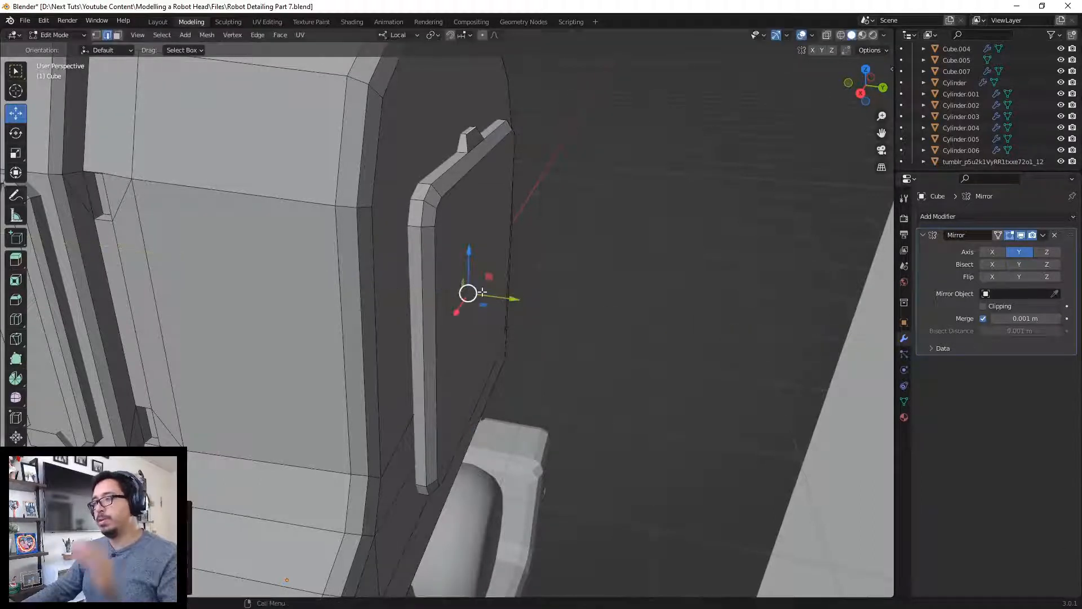
{"action": "middle_click_drag", "start_coordinate": [488, 278], "coordinate": [499, 207]}
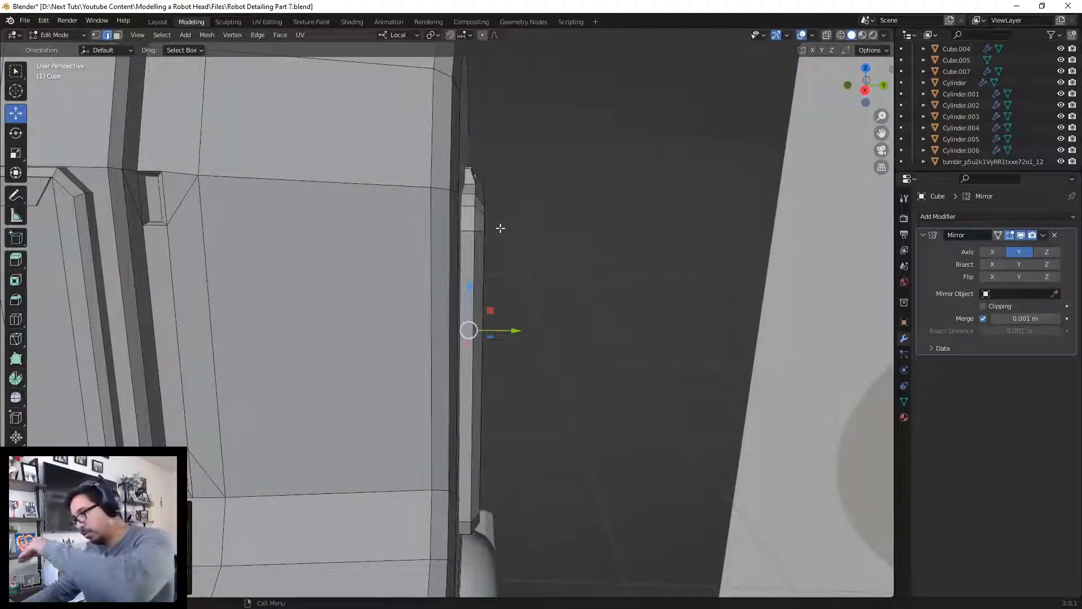
{"action": "left_click_drag", "start_coordinate": [518, 327], "coordinate": [504, 328]}
{"action": "key", "text": "ctrl+z"}
{"action": "left_click", "coordinate": [543, 269]}
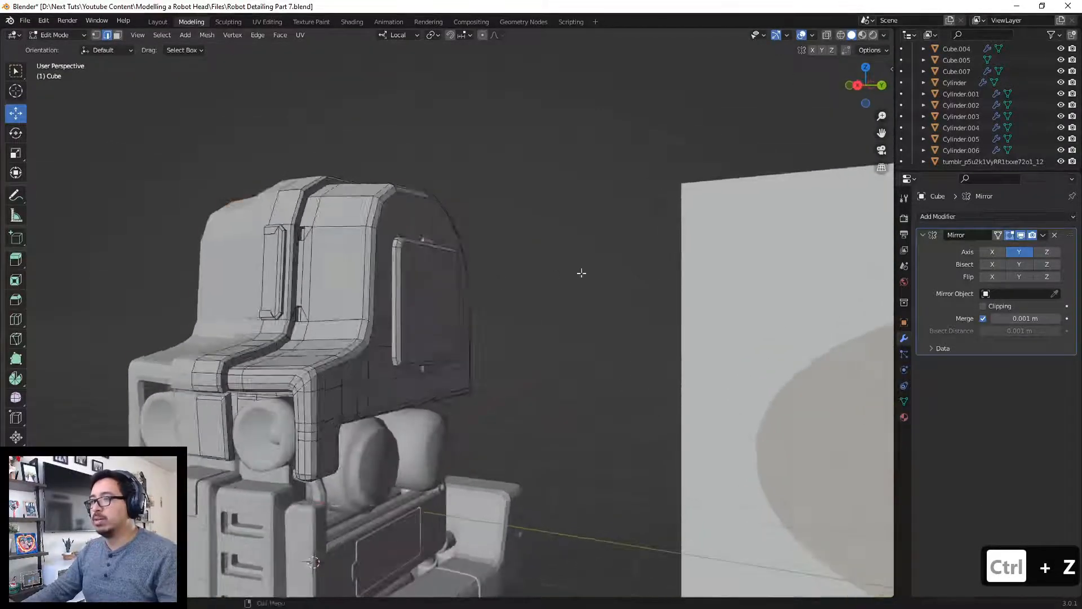
{"action": "key", "text": "Tab"}
{"action": "middle_click_drag", "start_coordinate": [575, 282], "coordinate": [515, 327]}
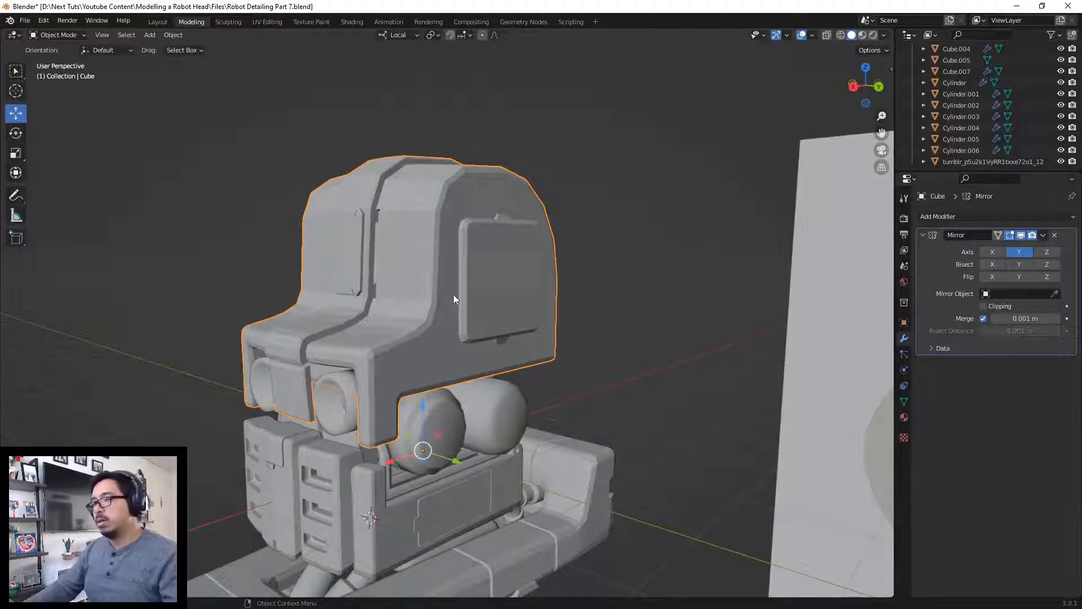
{"action": "key", "text": "Tab"}
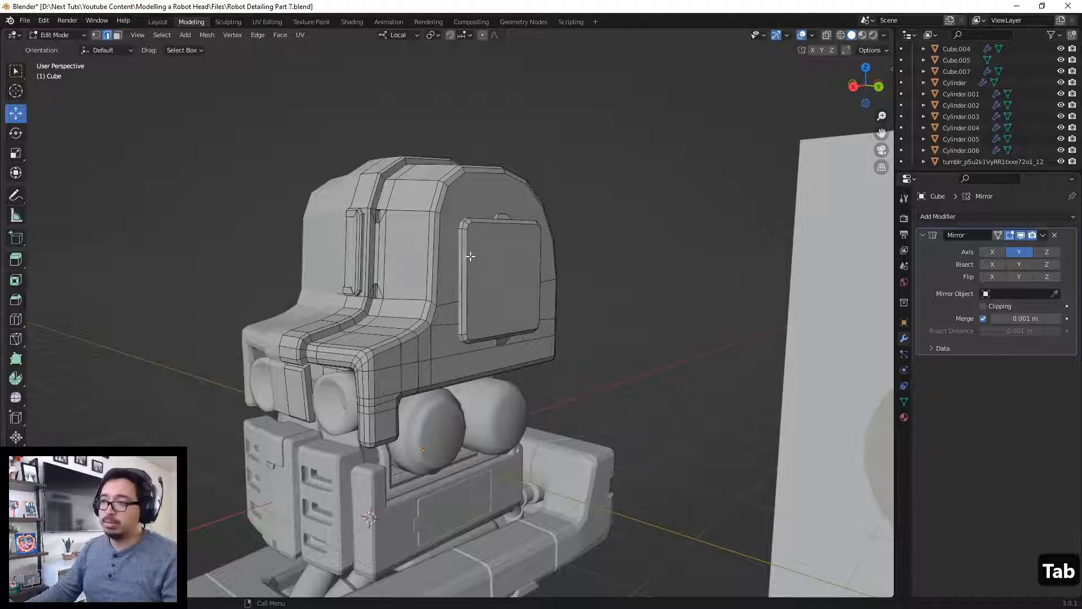
Step: Inset the large front face of the raised side panel by about 0.07 m
{"action": "key", "text": "1"}
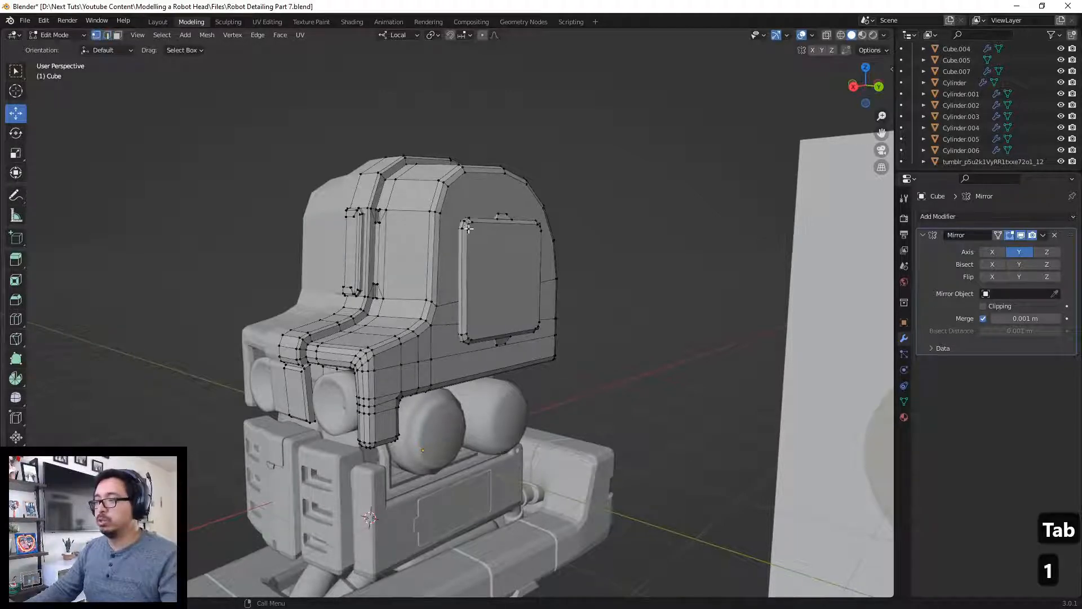
{"action": "scroll", "coordinate": [469, 225], "scroll_direction": "up", "scroll_amount": 3}
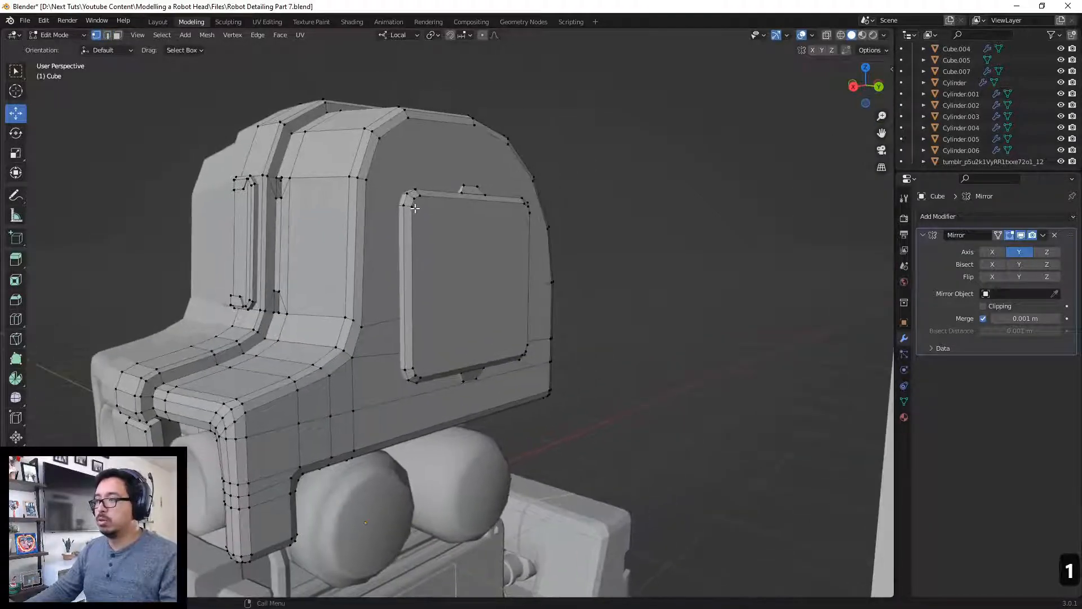
{"action": "key", "text": "3"}
{"action": "left_click", "coordinate": [476, 255]}
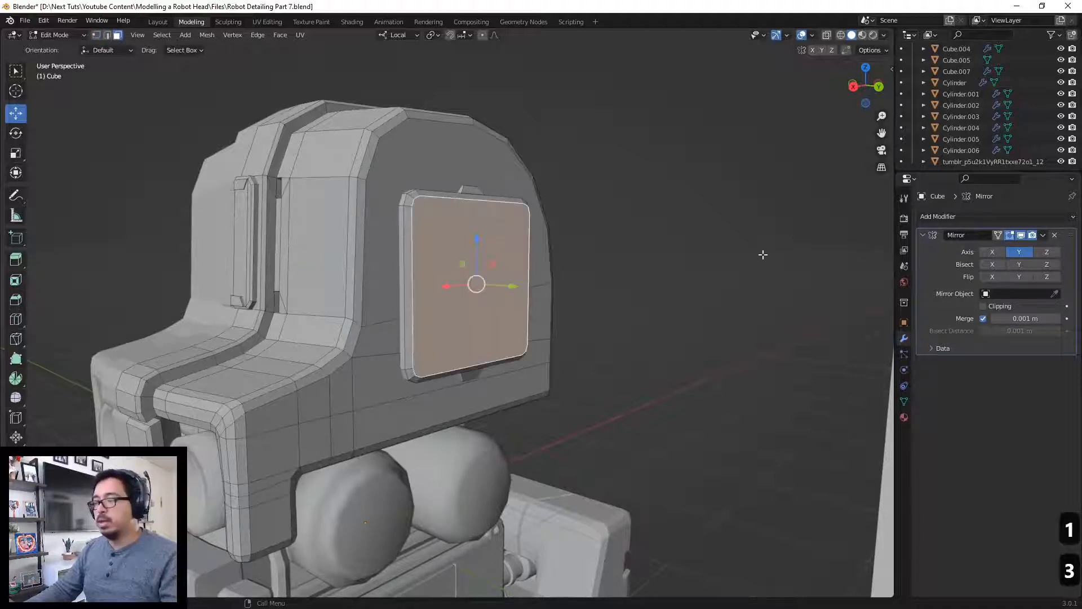
{"action": "key", "text": "i"}
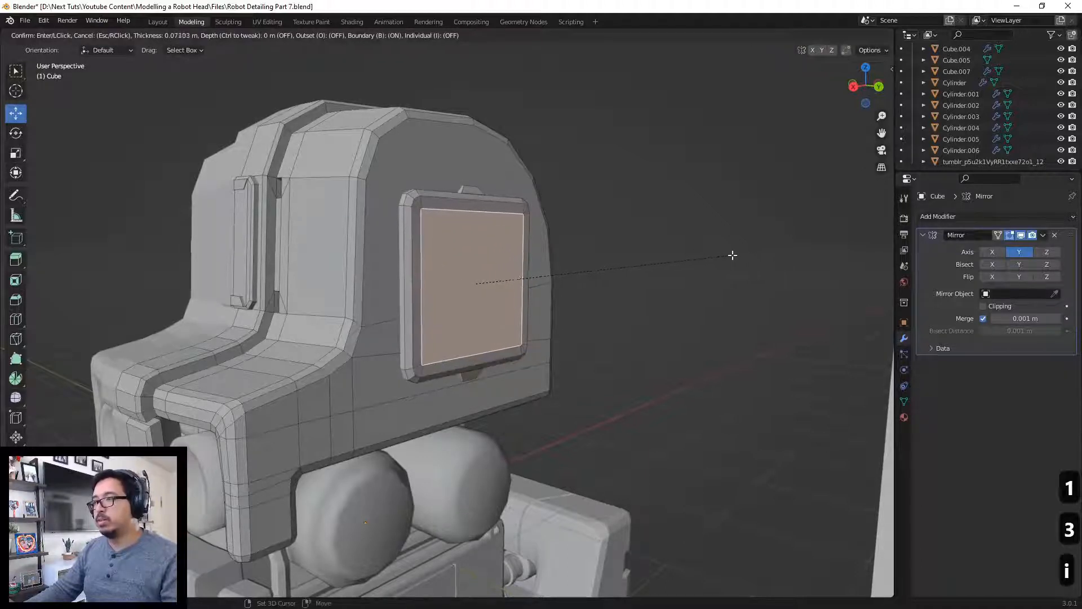
{"action": "left_click", "coordinate": [727, 253]}
Step: Merge overlapping vertices by distance, first on the inset face and again across the entire mesh, and clear the selection
{"action": "middle_click_drag", "start_coordinate": [425, 198], "coordinate": [519, 258]}
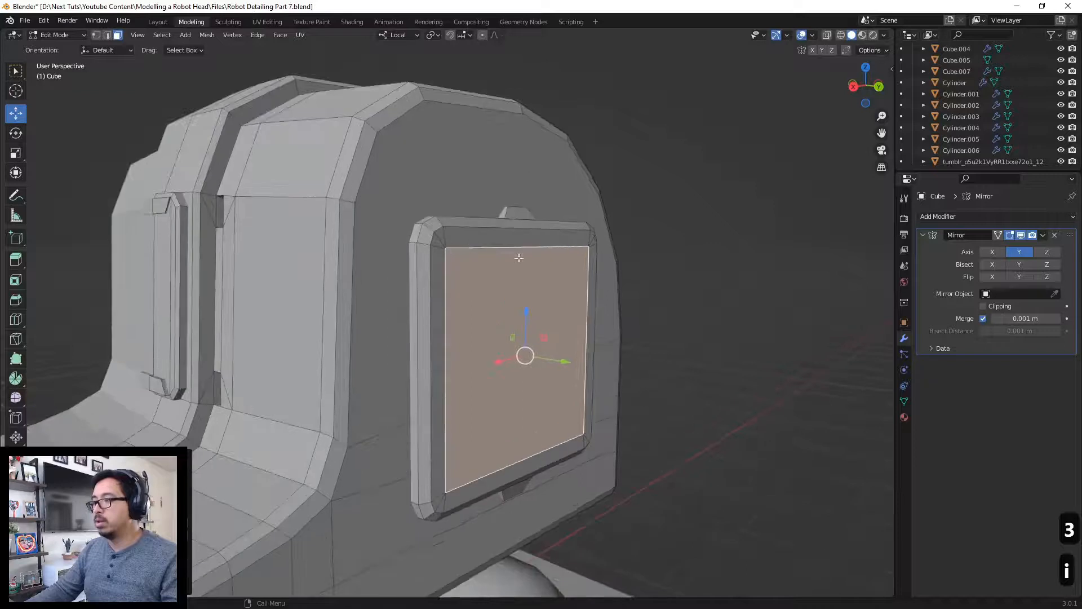
{"action": "scroll", "coordinate": [519, 250], "scroll_direction": "up", "scroll_amount": 4}
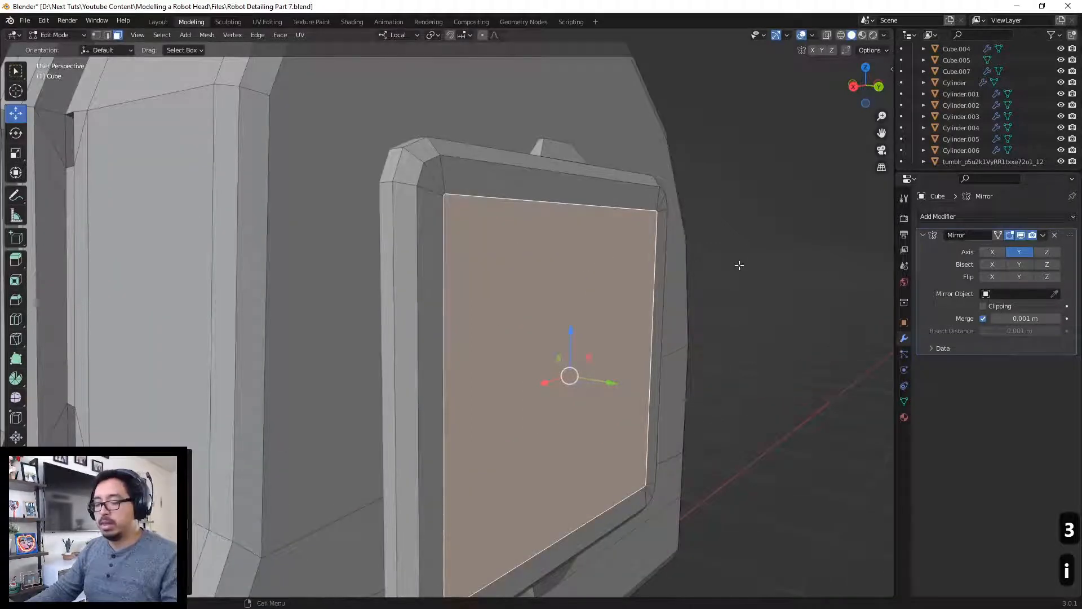
{"action": "key", "text": "m"}
{"action": "left_click", "coordinate": [736, 306]}
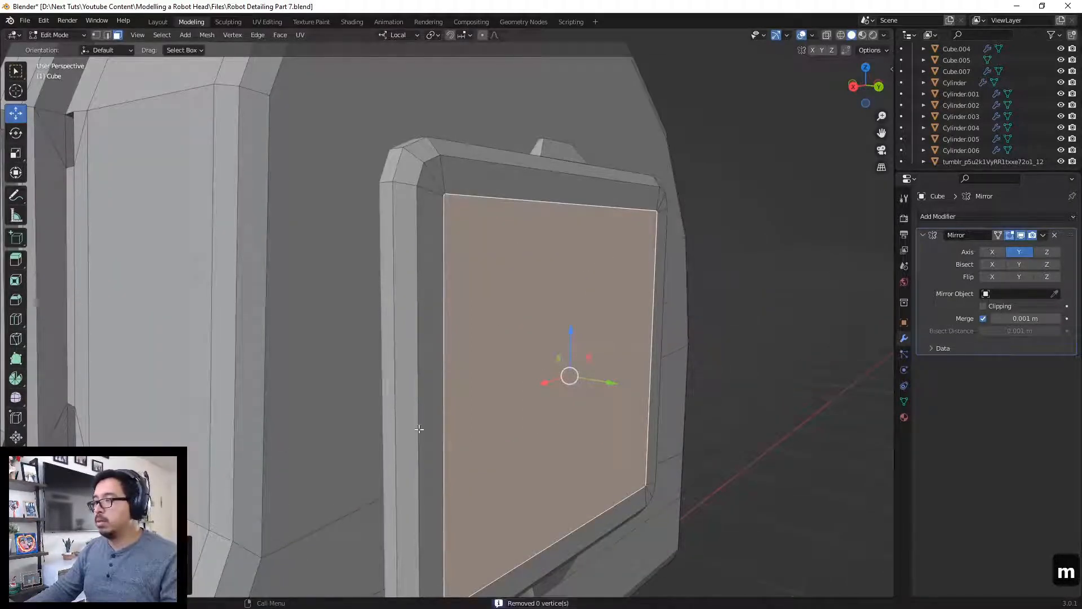
{"action": "key", "text": "a"}
{"action": "key", "text": "shift+r"}
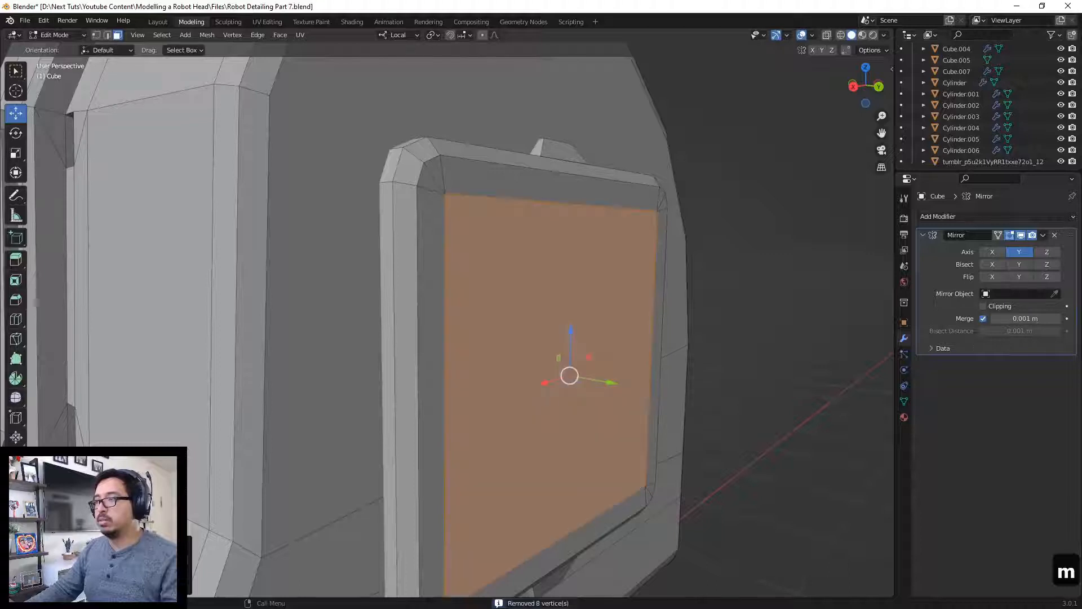
{"action": "scroll", "coordinate": [415, 459], "scroll_direction": "down", "scroll_amount": 3}
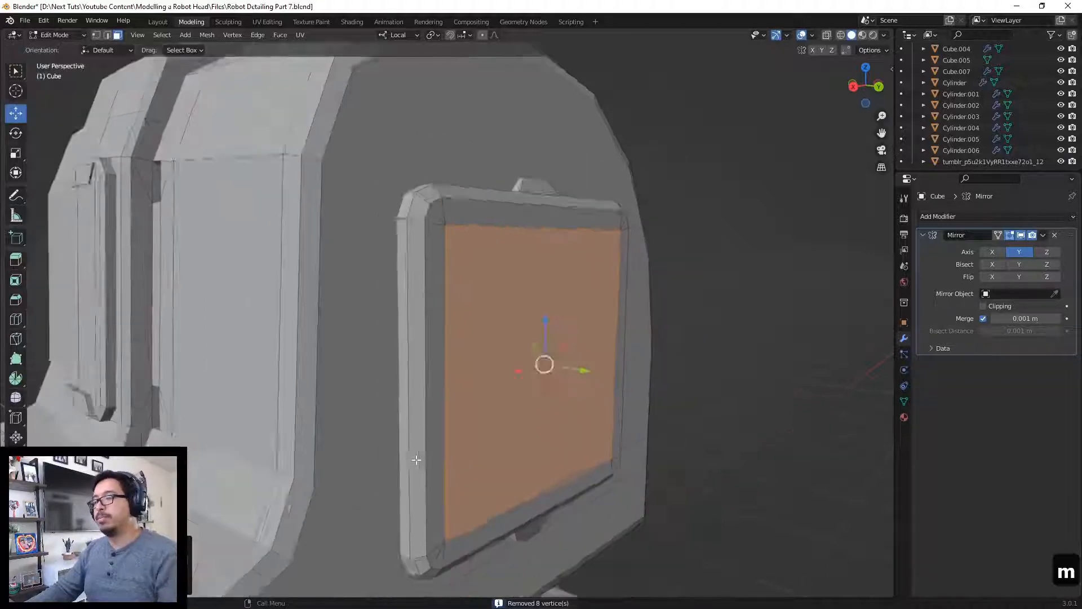
{"action": "scroll", "coordinate": [412, 464], "scroll_direction": "down", "scroll_amount": 2}
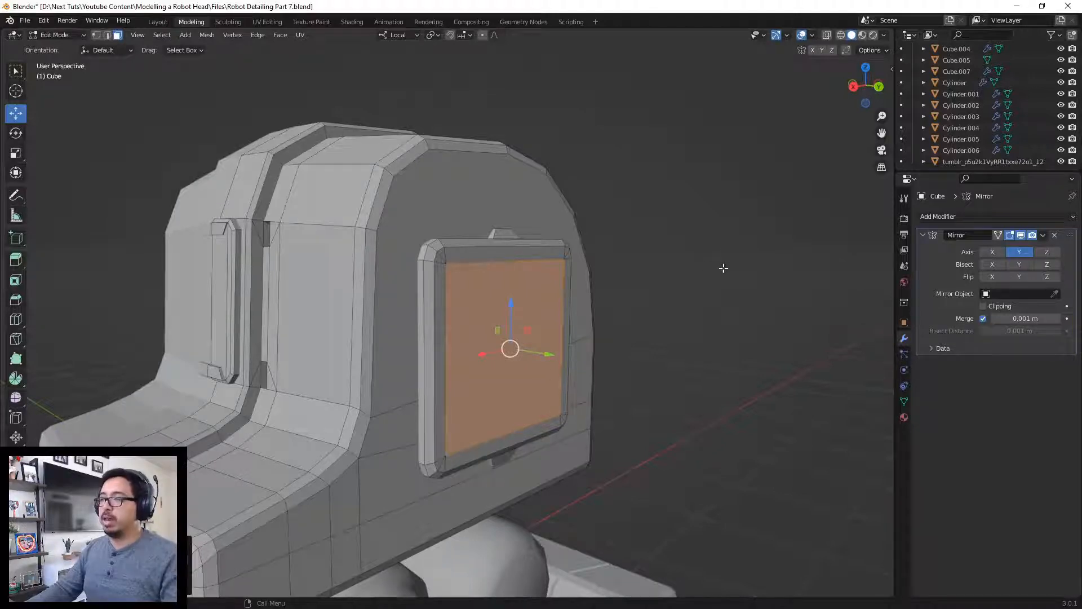
{"action": "key", "text": "alt+a"}
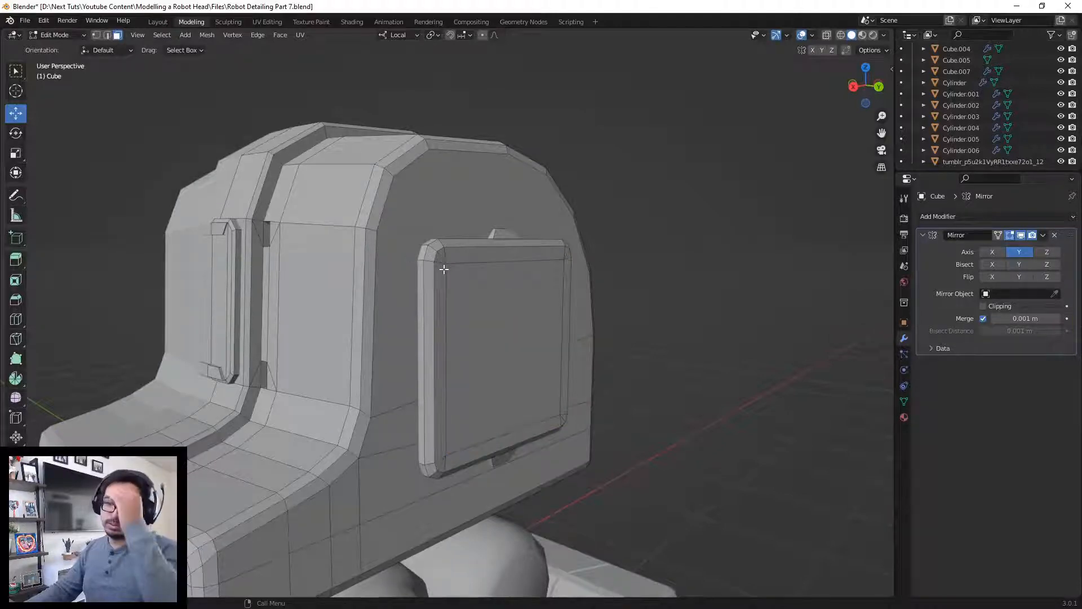
Step: Examine the raised side panel and its tabs up close from several angles, in both X-ray and solid view
{"action": "scroll", "coordinate": [444, 280], "scroll_direction": "down", "scroll_amount": 1}
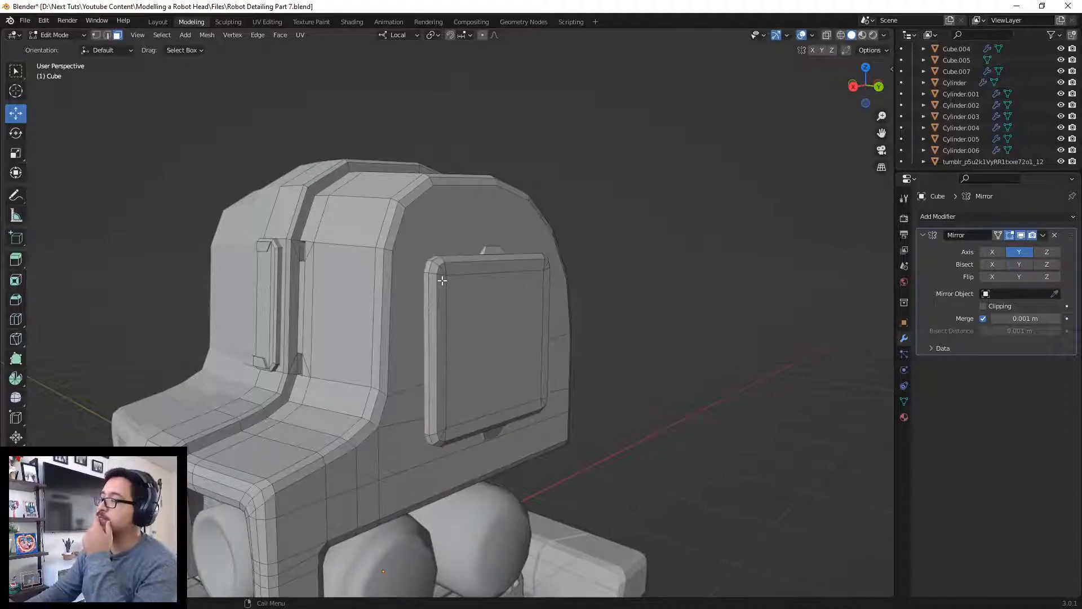
{"action": "middle_click_drag", "start_coordinate": [449, 269], "coordinate": [567, 248]}
{"action": "key", "text": "alt+z"}
{"action": "scroll", "coordinate": [567, 248], "scroll_direction": "up", "scroll_amount": 8}
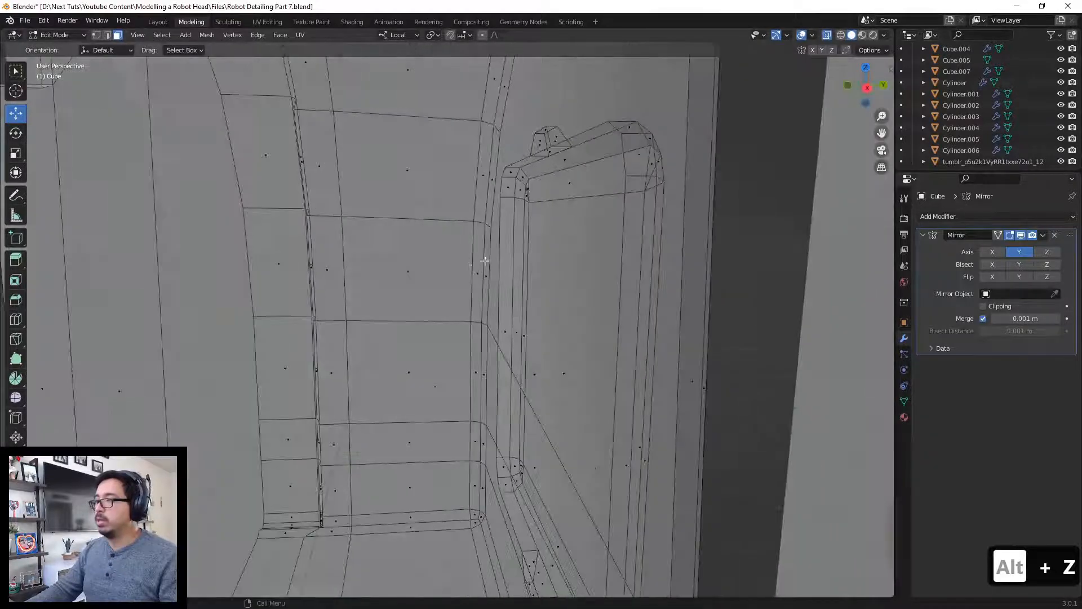
{"action": "key", "text": "alt+z"}
{"action": "scroll", "coordinate": [485, 261], "scroll_direction": "up", "scroll_amount": 2}
{"action": "middle_click_drag", "start_coordinate": [628, 181], "coordinate": [524, 261]}
{"action": "left_click", "coordinate": [629, 257]}
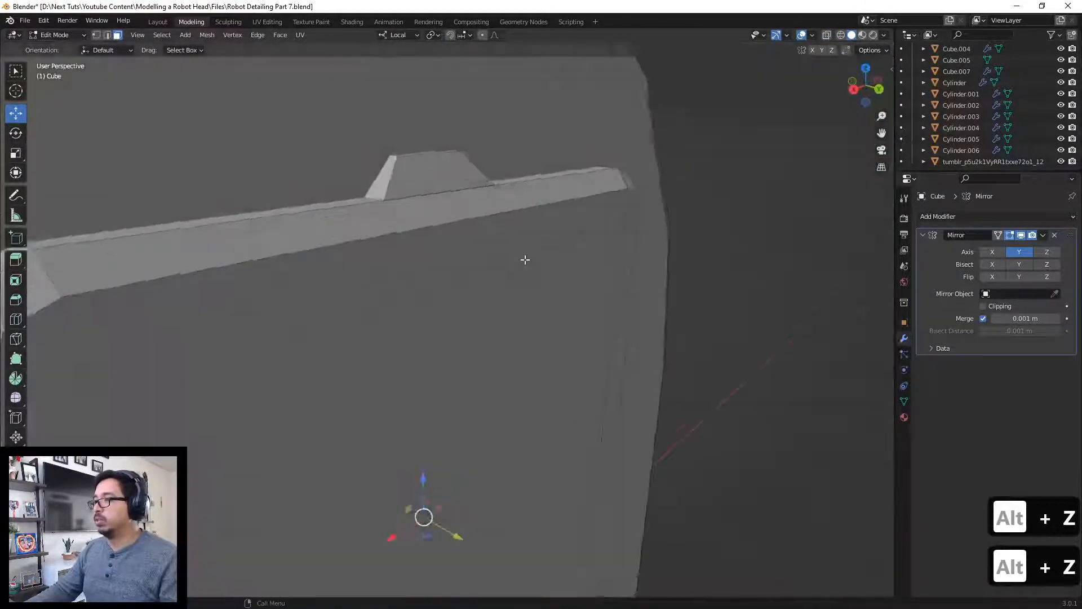
{"action": "scroll", "coordinate": [524, 261], "scroll_direction": "down", "scroll_amount": 5}
{"action": "left_click", "coordinate": [711, 310]}
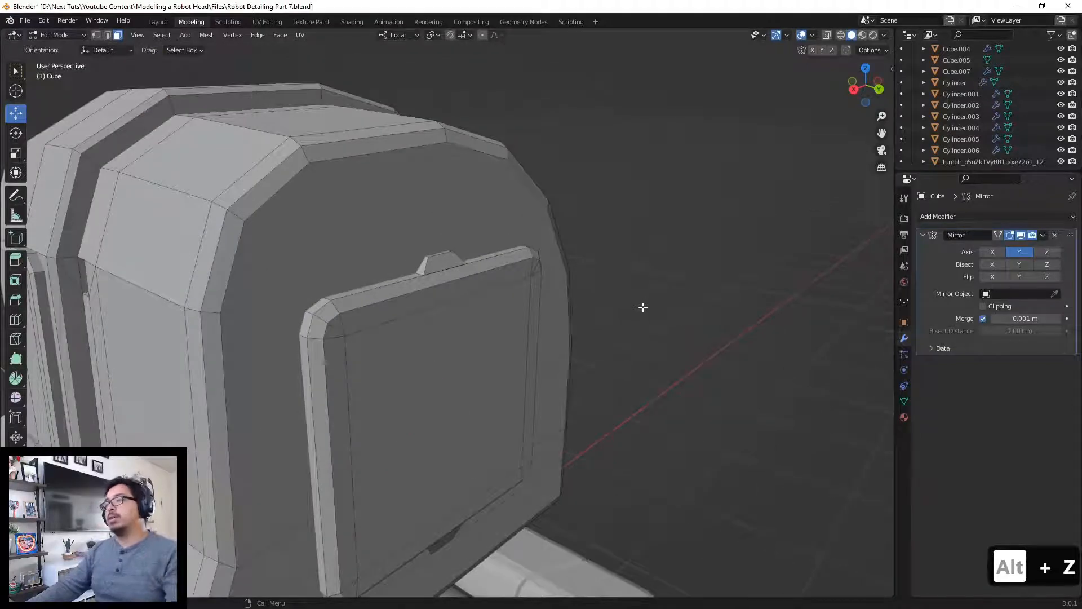
{"action": "scroll", "coordinate": [607, 370], "scroll_direction": "down", "scroll_amount": 5}
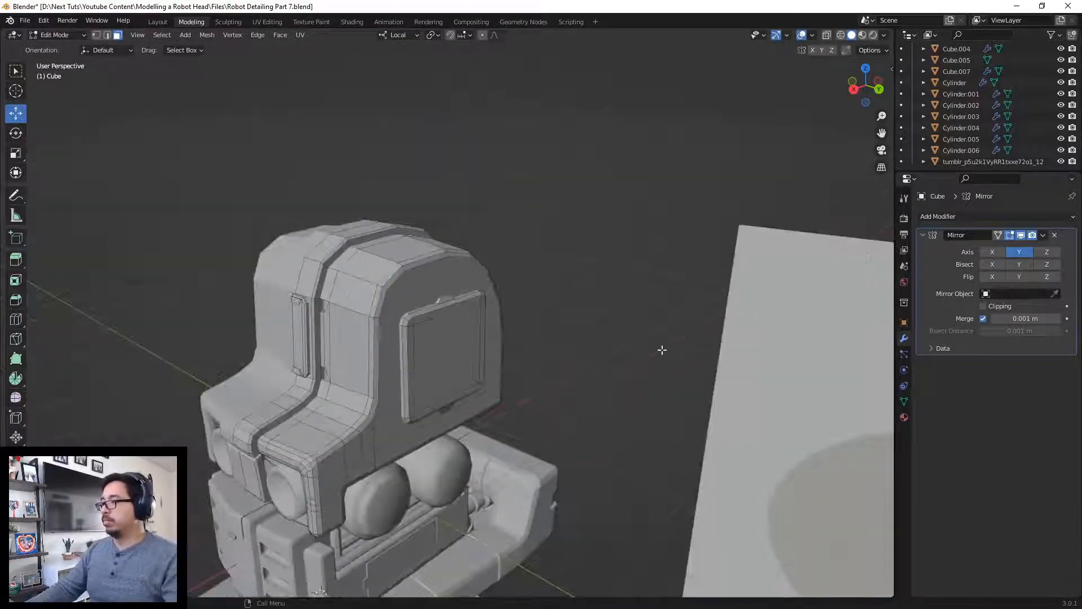
{"action": "middle_click_drag", "start_coordinate": [659, 350], "coordinate": [520, 316]}
{"action": "key", "text": "Tab"}
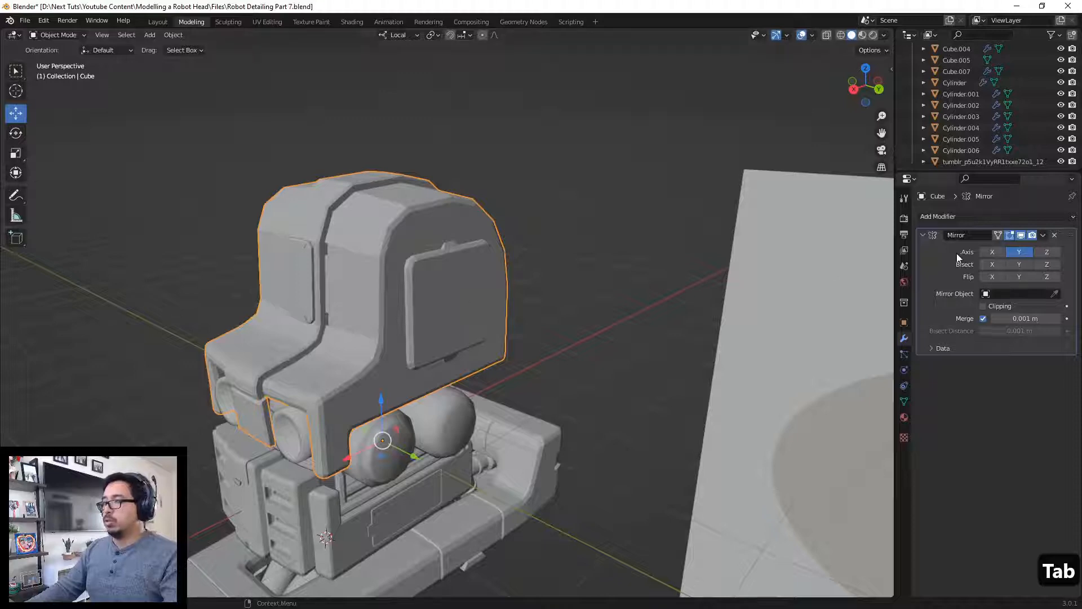
{"action": "left_click", "coordinate": [948, 217]}
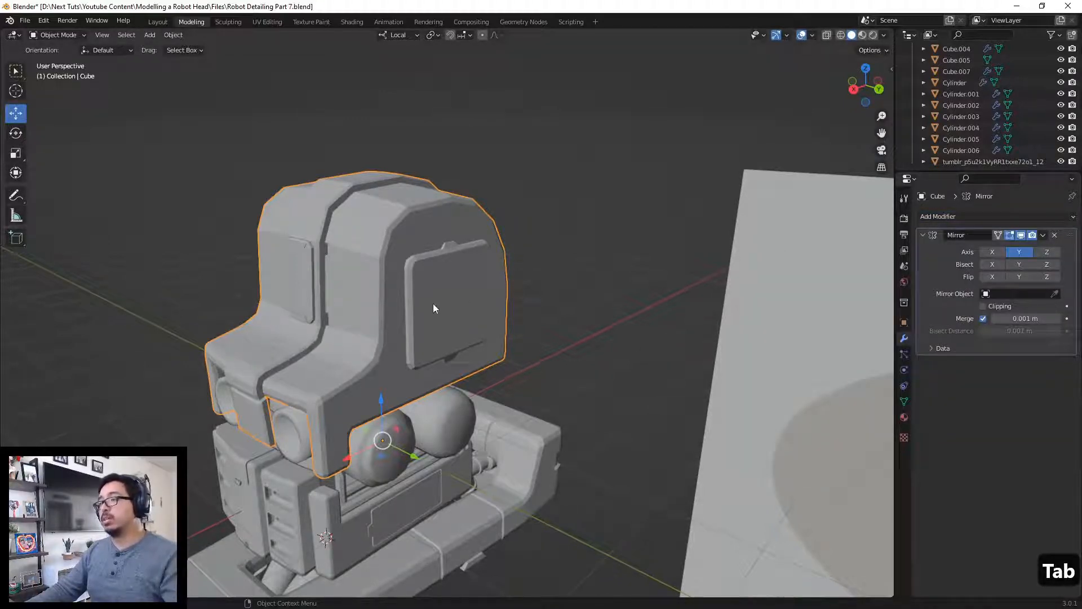
Step: Separate the linked geometry of the raised side panel from the head into its own object and select it
{"action": "key", "text": "Tab"}
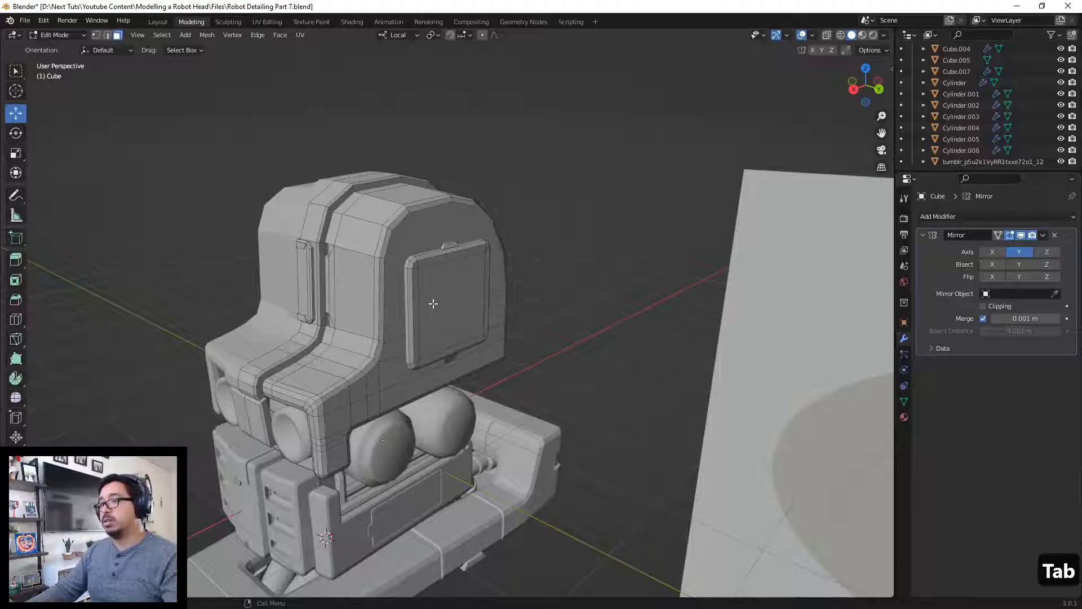
{"action": "key", "text": "l"}
{"action": "key", "text": "p"}
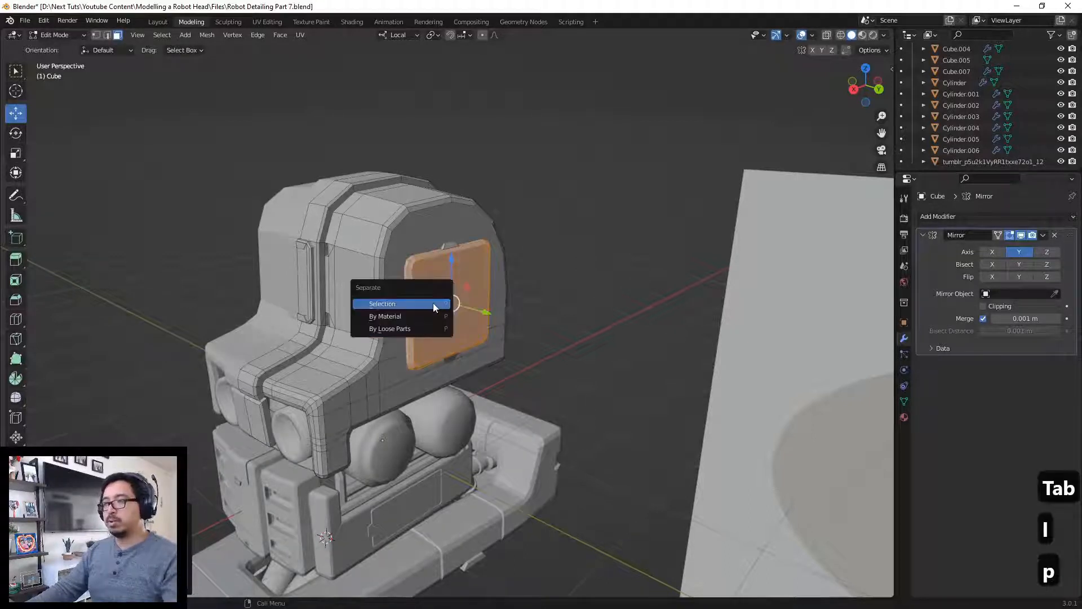
{"action": "left_click", "coordinate": [433, 303]}
{"action": "key", "text": "Tab"}
{"action": "left_click", "coordinate": [433, 305]}
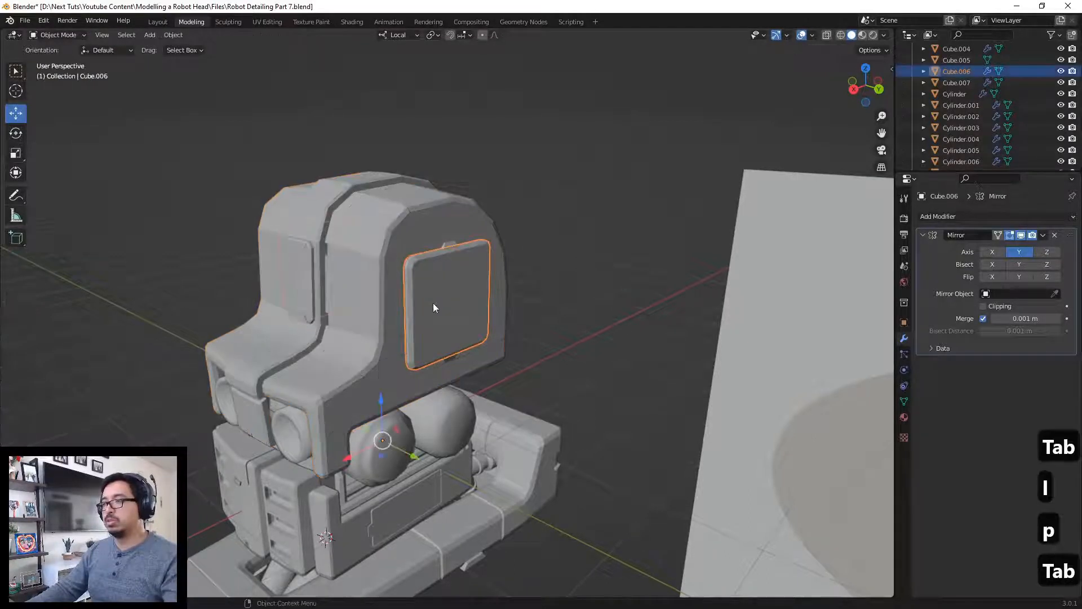
Step: Add a Boolean modifier with the Difference operation to the separated side panel, leaving its target object empty
{"action": "left_click", "coordinate": [1000, 216]}
{"action": "left_click", "coordinate": [851, 280]}
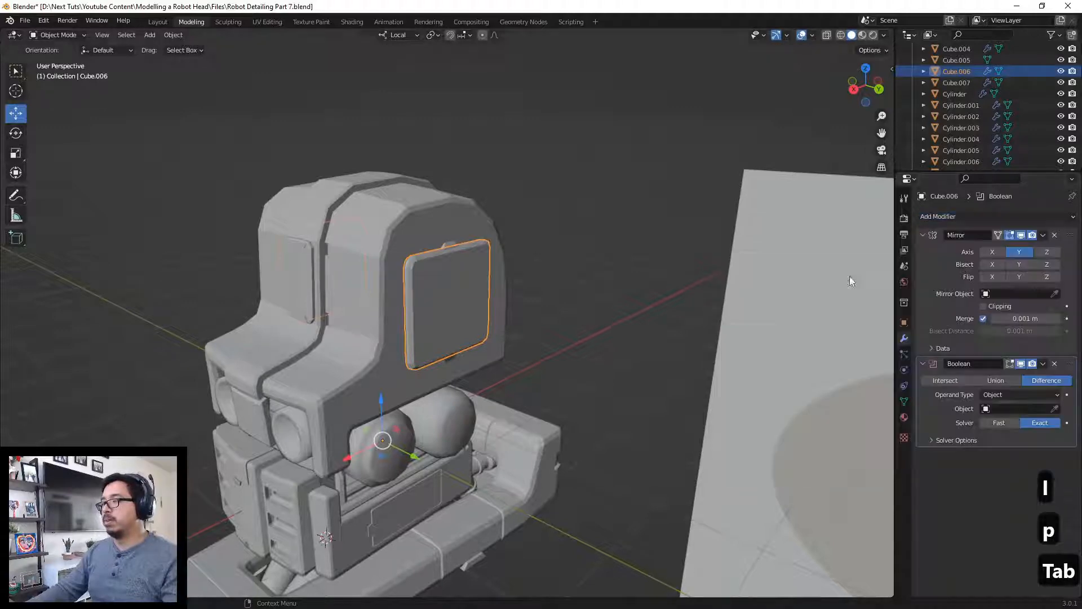
{"action": "left_click", "coordinate": [993, 382]}
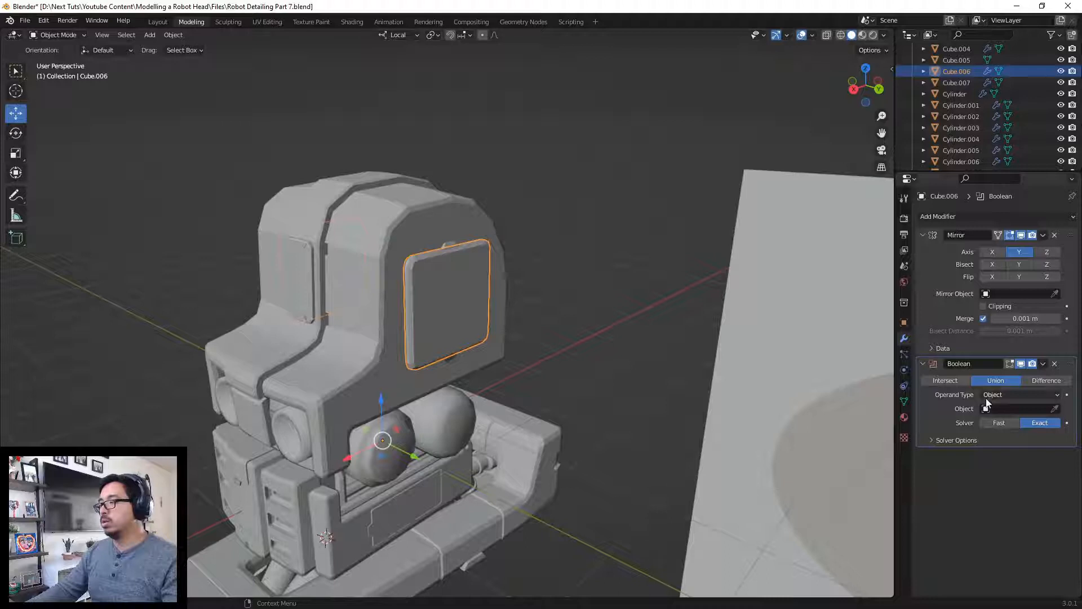
{"action": "left_click", "coordinate": [1023, 376]}
{"action": "left_click", "coordinate": [1054, 408]}
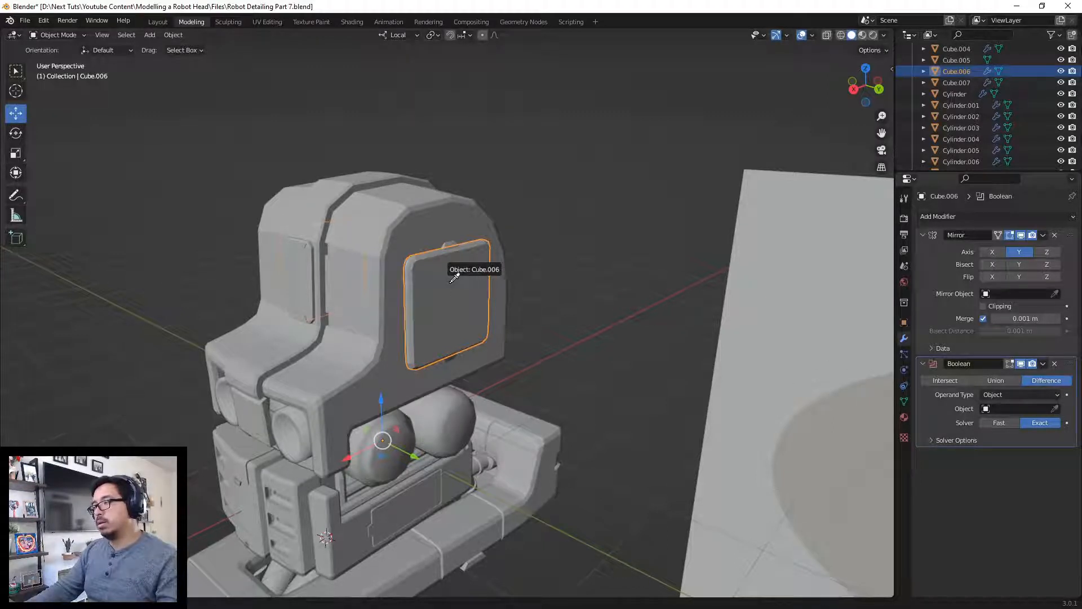
{"action": "key", "text": "Escape"}
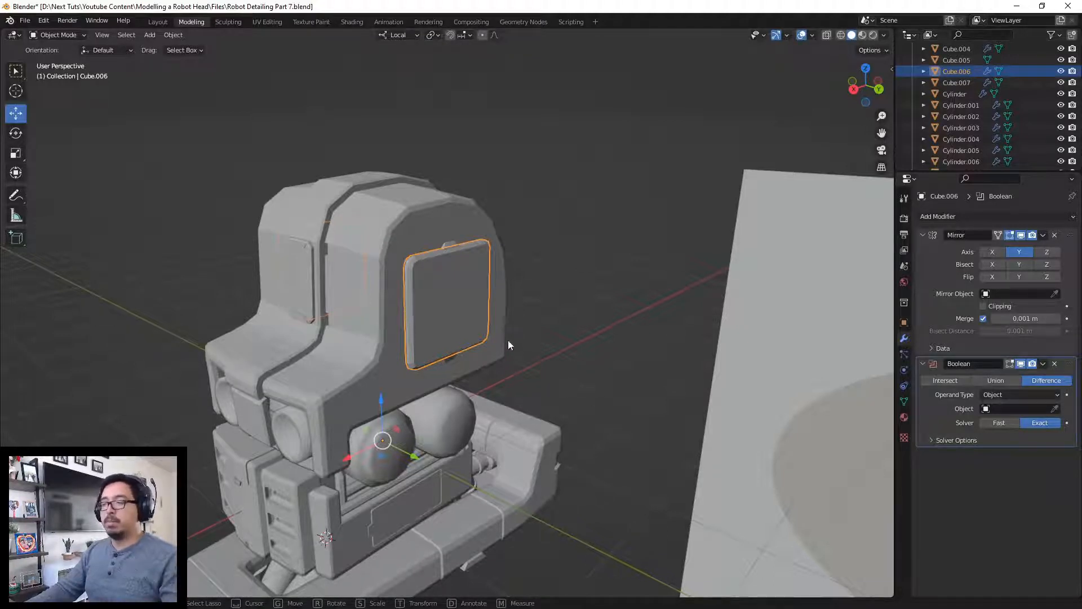
Step: Add a cylinder mesh with 6 vertices as a hexagonal prism
{"action": "mouse_move", "coordinate": [508, 341]}
{"action": "middle_mouse_down"}
{"action": "mouse_move", "coordinate": [501, 357]}
{"action": "mouse_move", "coordinate": [501, 347]}
{"action": "middle_mouse_up"}
{"action": "key", "text": "shift+a"}
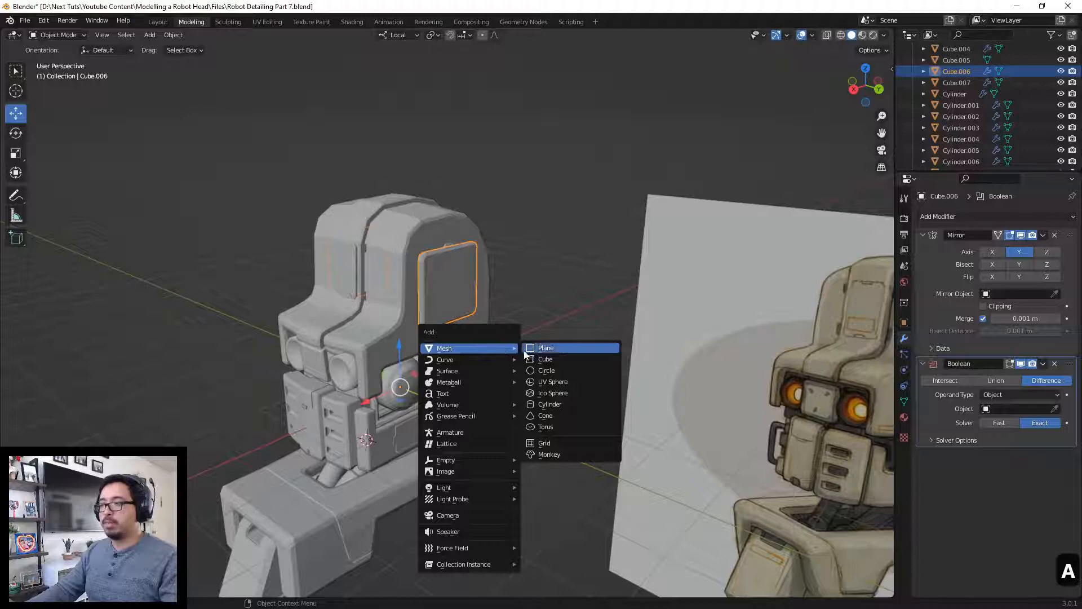
{"action": "left_click", "coordinate": [548, 404]}
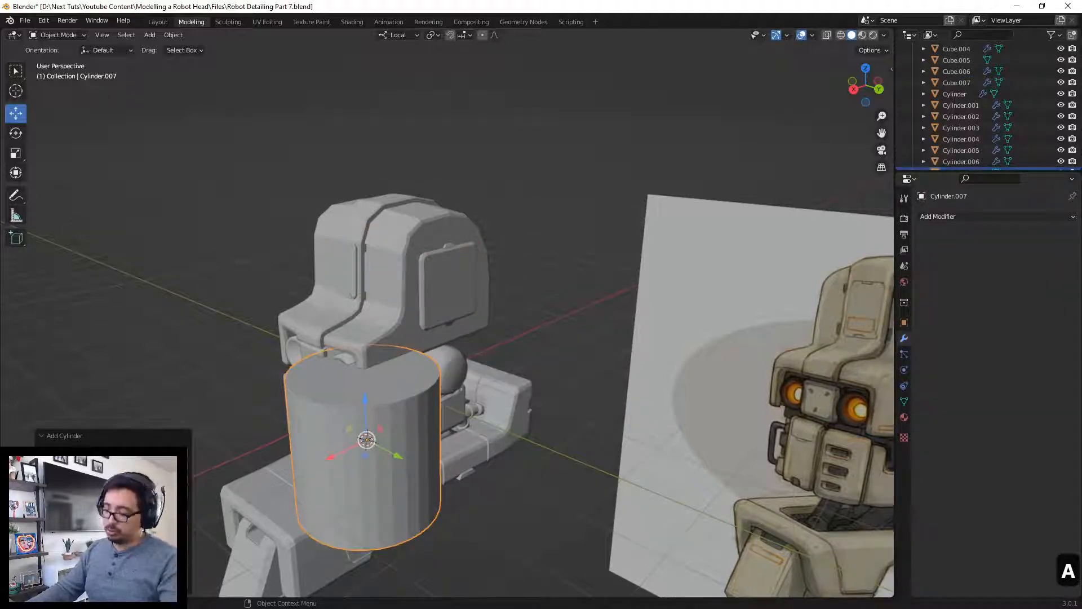
{"action": "key", "text": "5"}
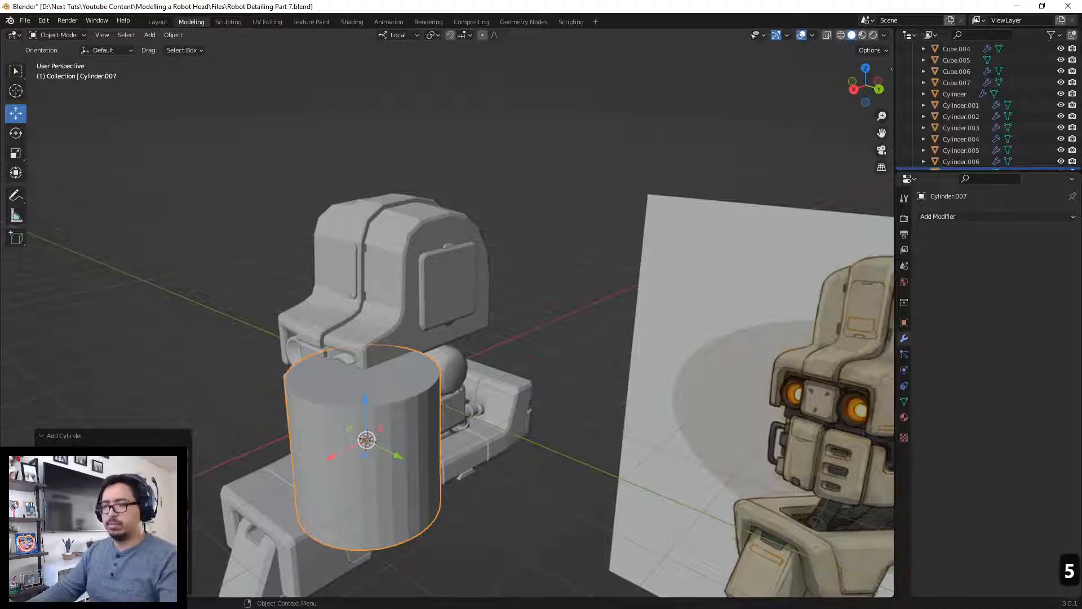
{"action": "key", "text": "BackSpace"}
{"action": "type", "text": "6"}
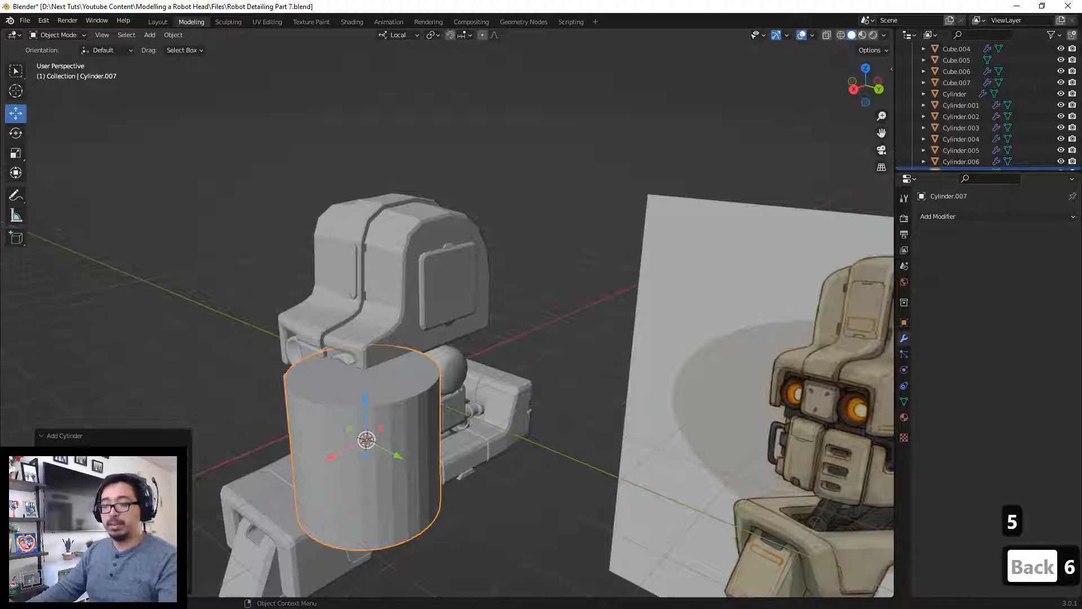
{"action": "key", "text": "Return"}
Step: Rotate the hexagonal cylinder so its flat ends face the head's sides, and move it up over the side panel
{"action": "key", "text": "KP_3"}
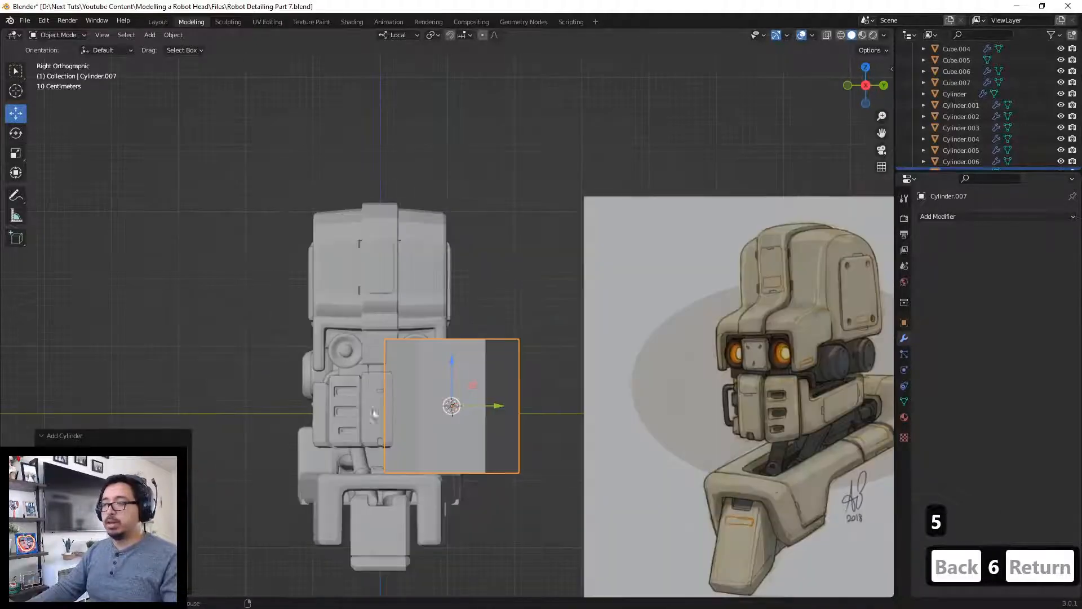
{"action": "key", "text": "r"}
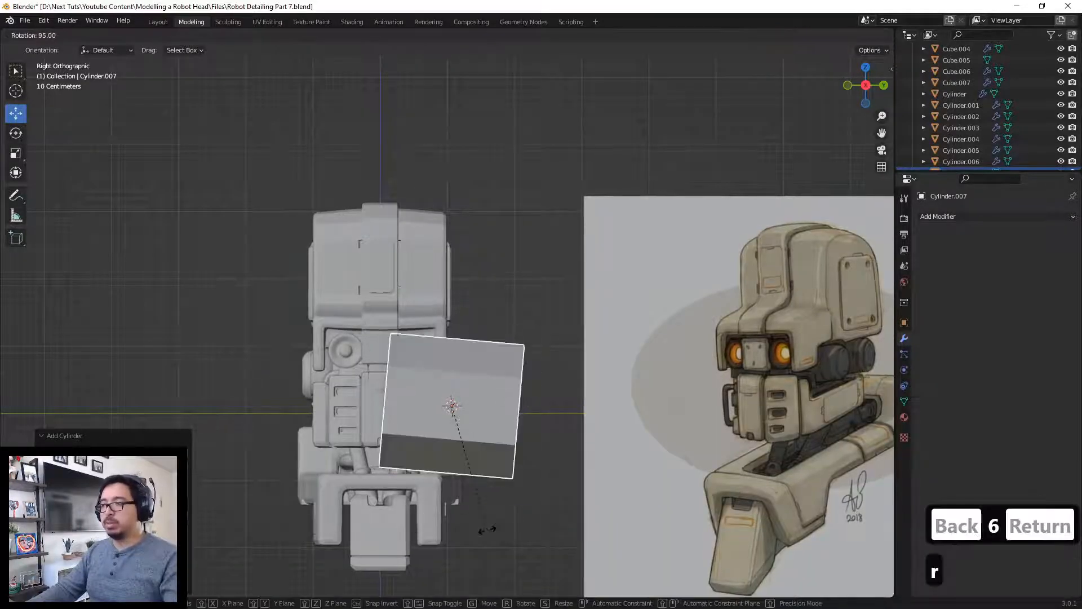
{"action": "left_click", "coordinate": [496, 526]}
{"action": "key", "text": "ctrl+KP_1"}
{"action": "key", "text": "g"}
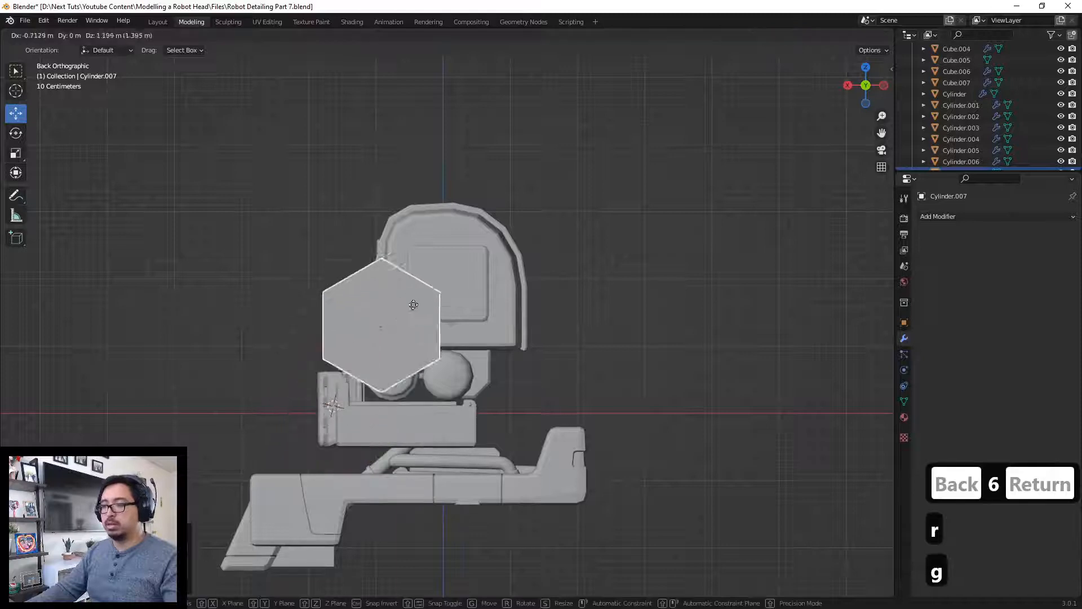
{"action": "left_click", "coordinate": [429, 271]}
Step: Scale the hexagonal cylinder down to roughly a quarter of its size and shift it toward the side panel's upper front corner
{"action": "key", "text": "s"}
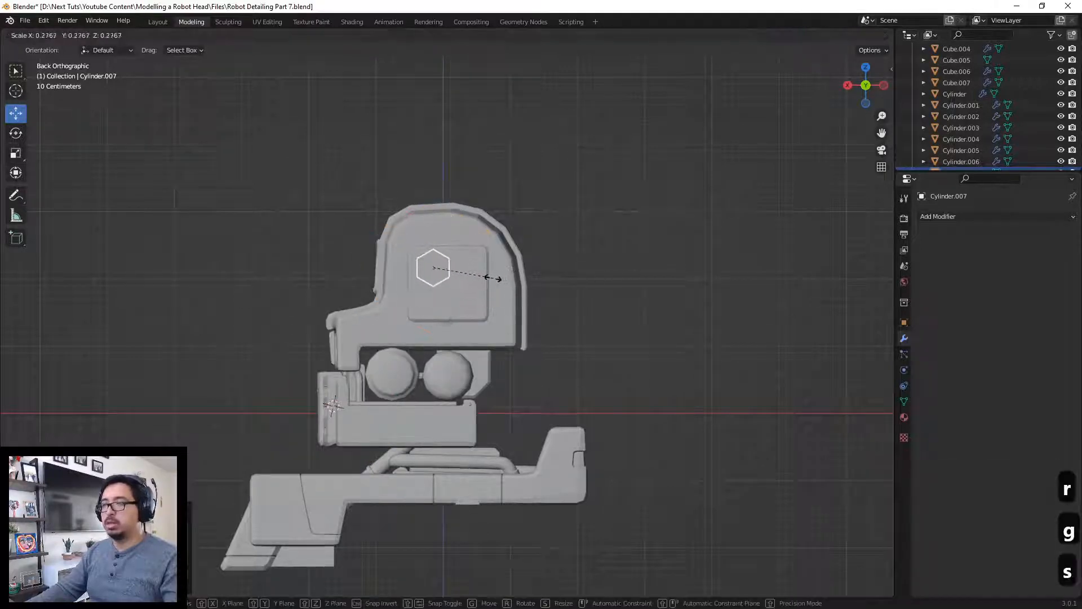
{"action": "left_click", "coordinate": [464, 278]}
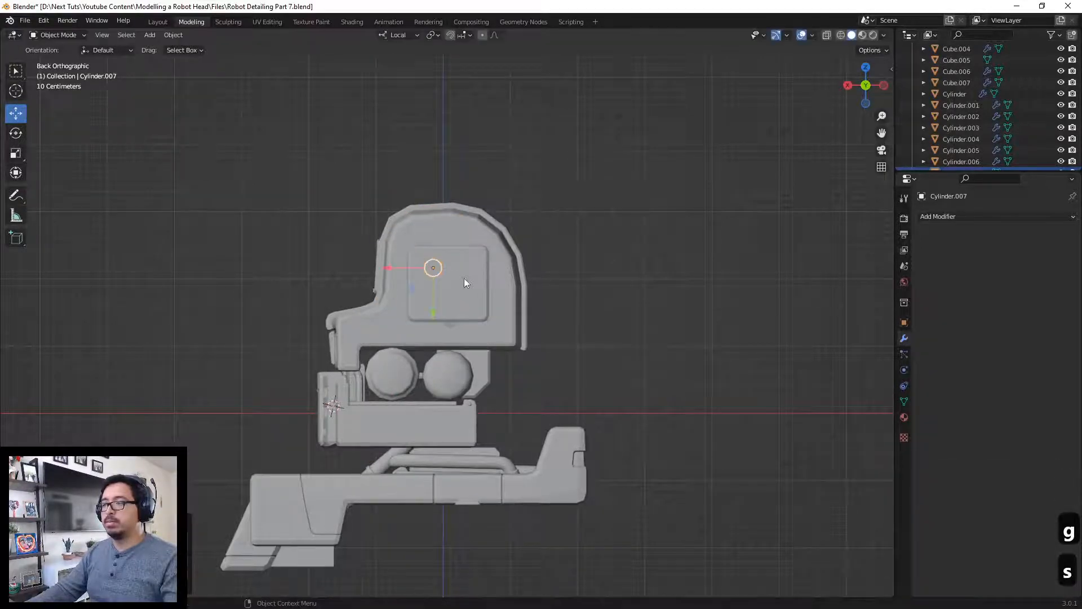
{"action": "scroll", "coordinate": [465, 299], "scroll_direction": "up", "scroll_amount": 3}
{"action": "left_click_drag", "start_coordinate": [404, 329], "coordinate": [381, 319]}
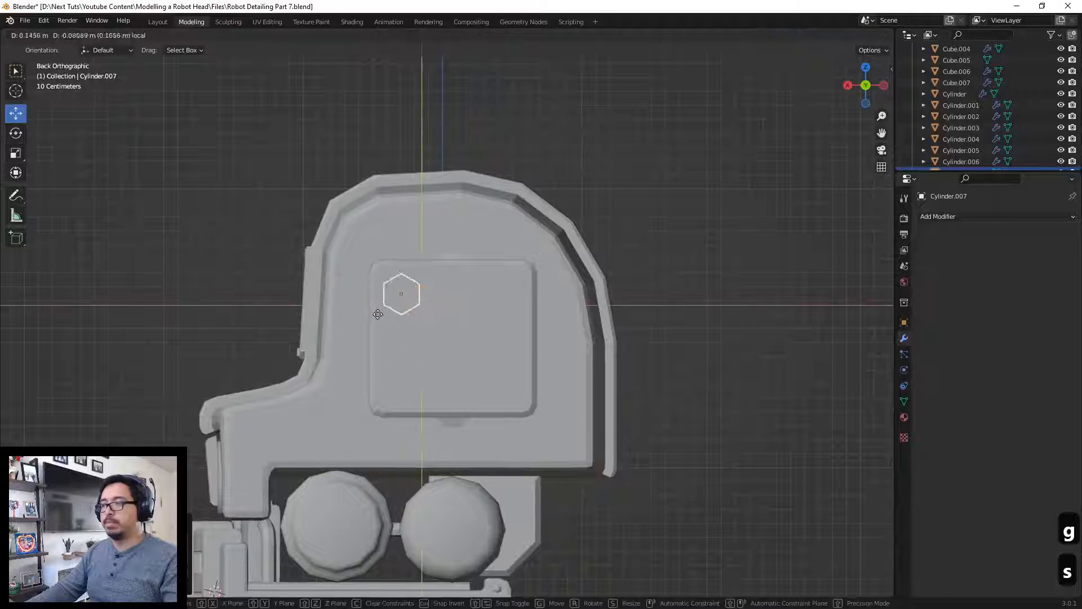
Step: Shrink the hexagonal cylinder further to bolt size and place it tightly inside the side panel's upper front corner
{"action": "key", "text": "s"}
{"action": "key", "text": "x"}
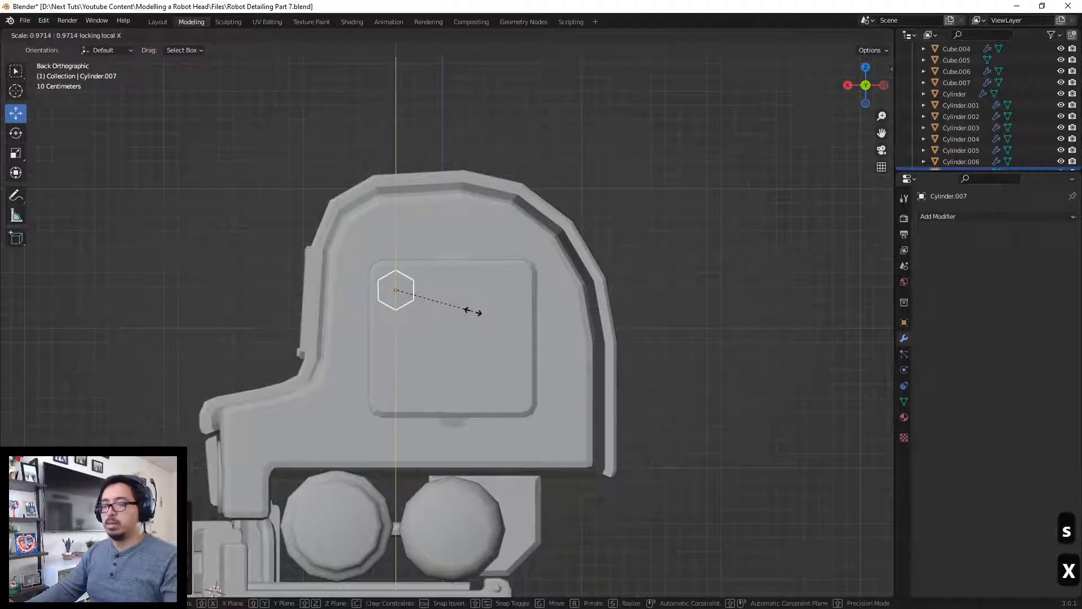
{"action": "key", "text": "y"}
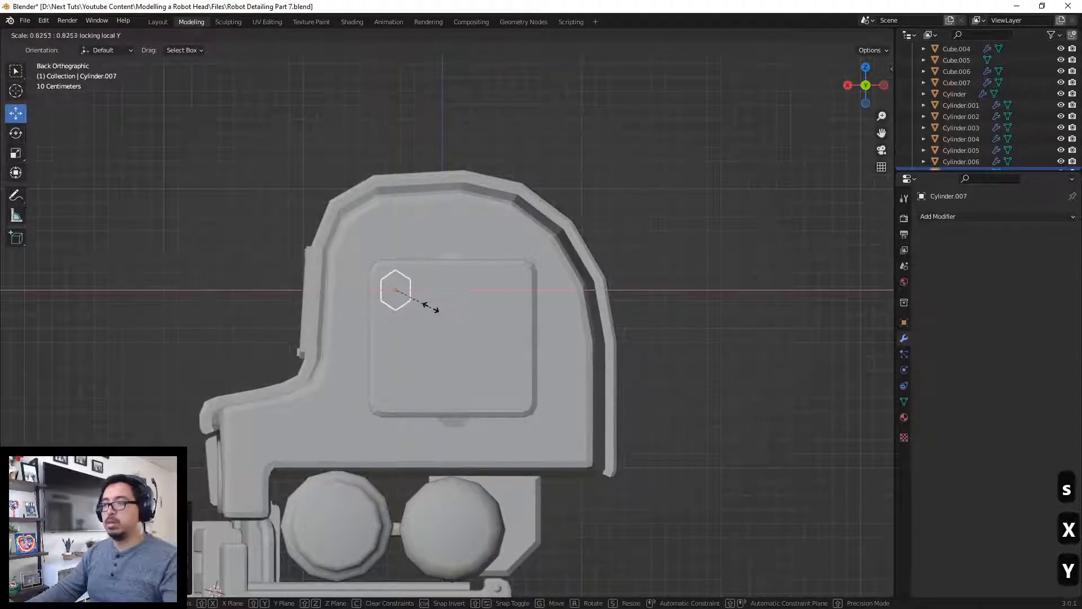
{"action": "key", "text": "y"}
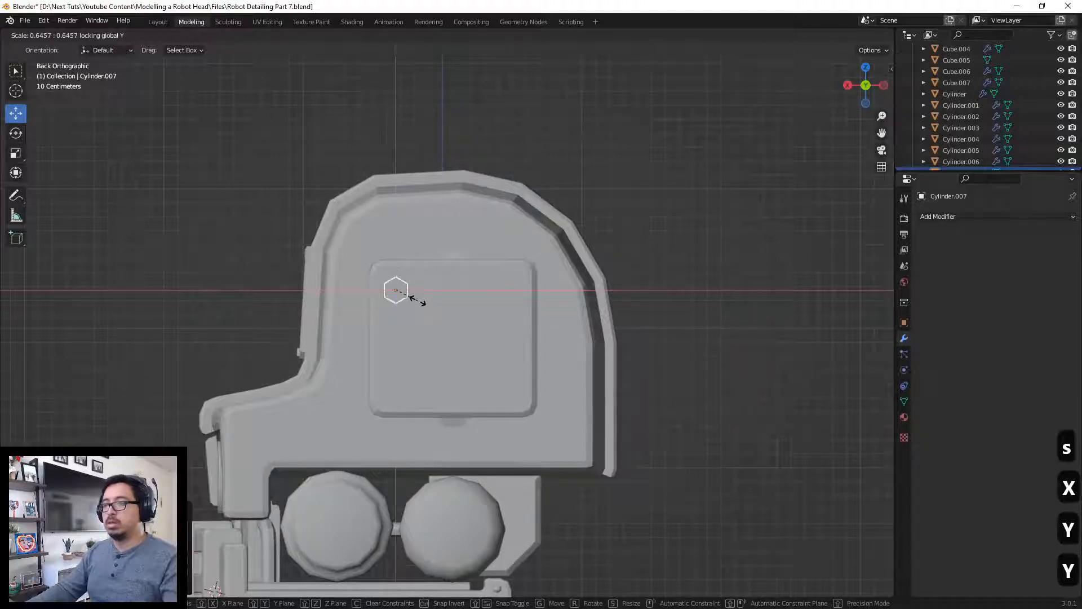
{"action": "left_click", "coordinate": [400, 294]}
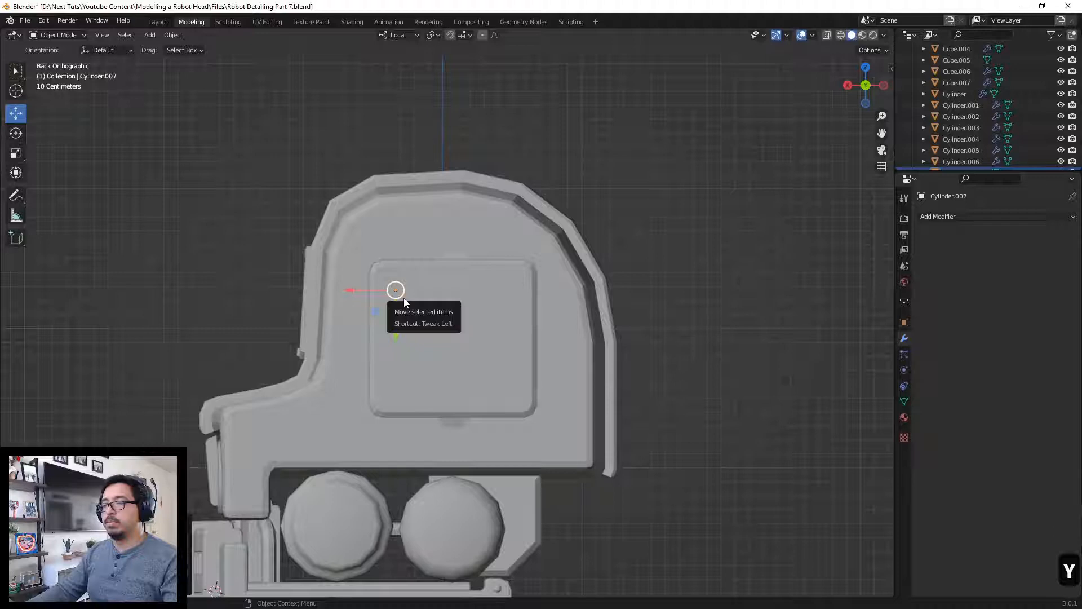
{"action": "key", "text": "b"}
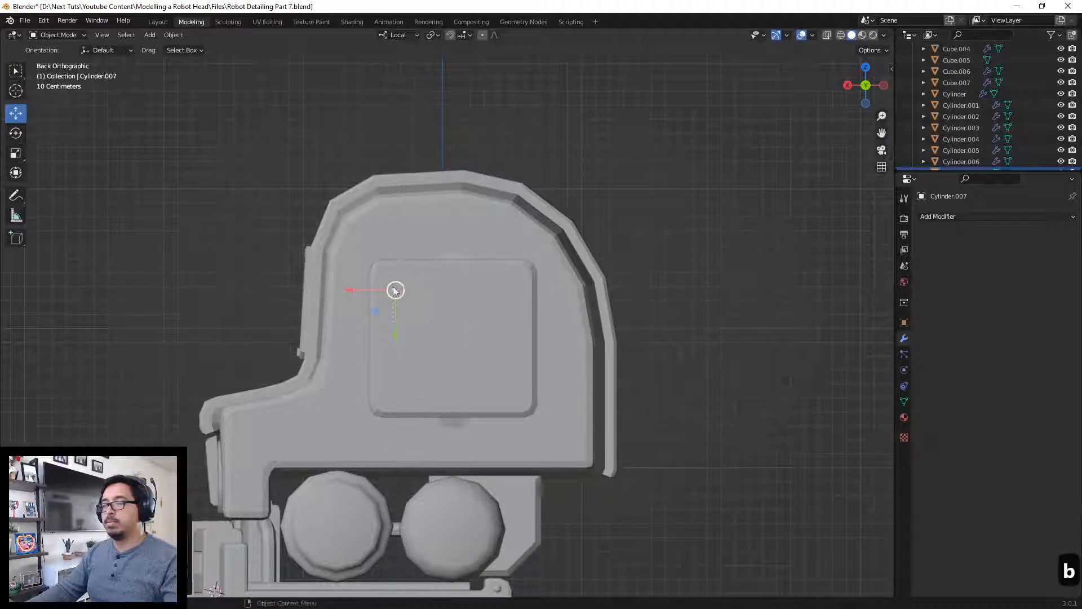
{"action": "key", "text": "g"}
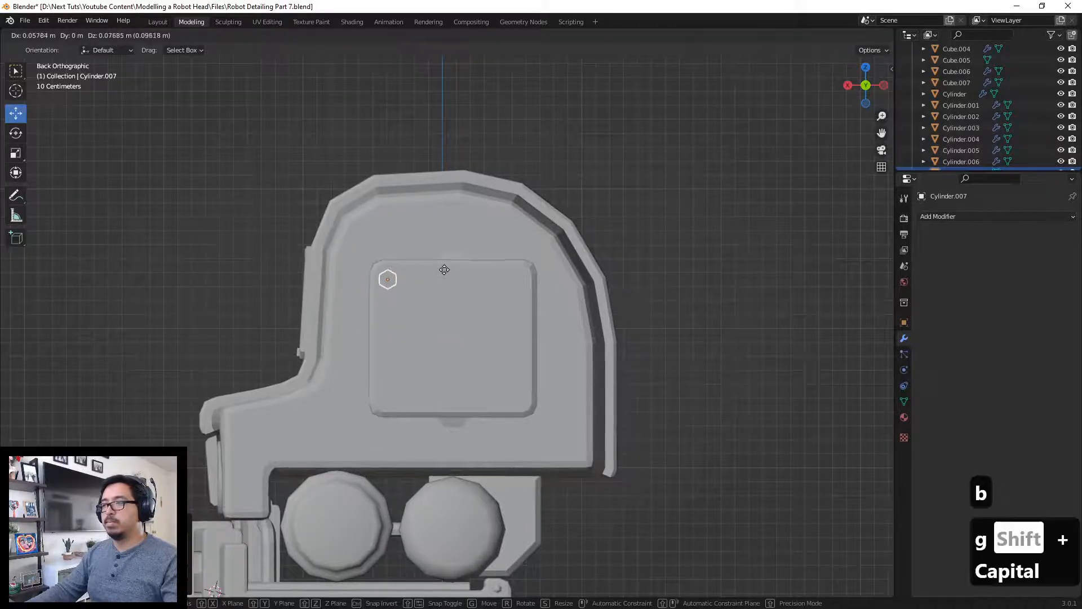
{"action": "left_click", "coordinate": [452, 277]}
{"action": "scroll", "coordinate": [445, 297], "scroll_direction": "down", "scroll_amount": 5}
{"action": "middle_click_drag", "start_coordinate": [438, 283], "coordinate": [424, 318]}
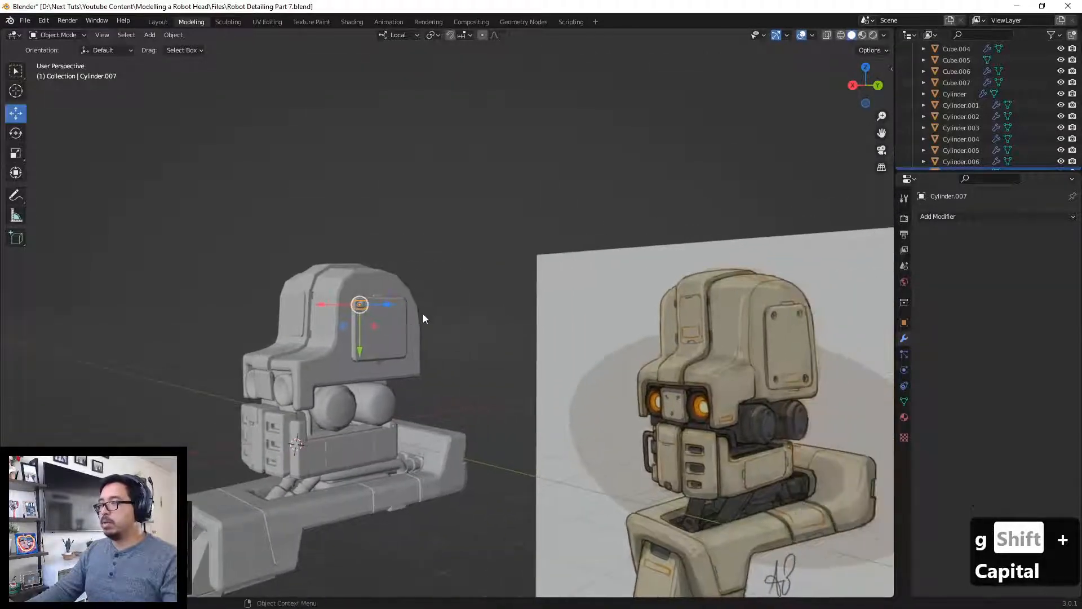
Step: Edit the side panel together with the head shell and extend the lower edge of the panel and its recess slightly downward
{"action": "left_click", "coordinate": [390, 338]}
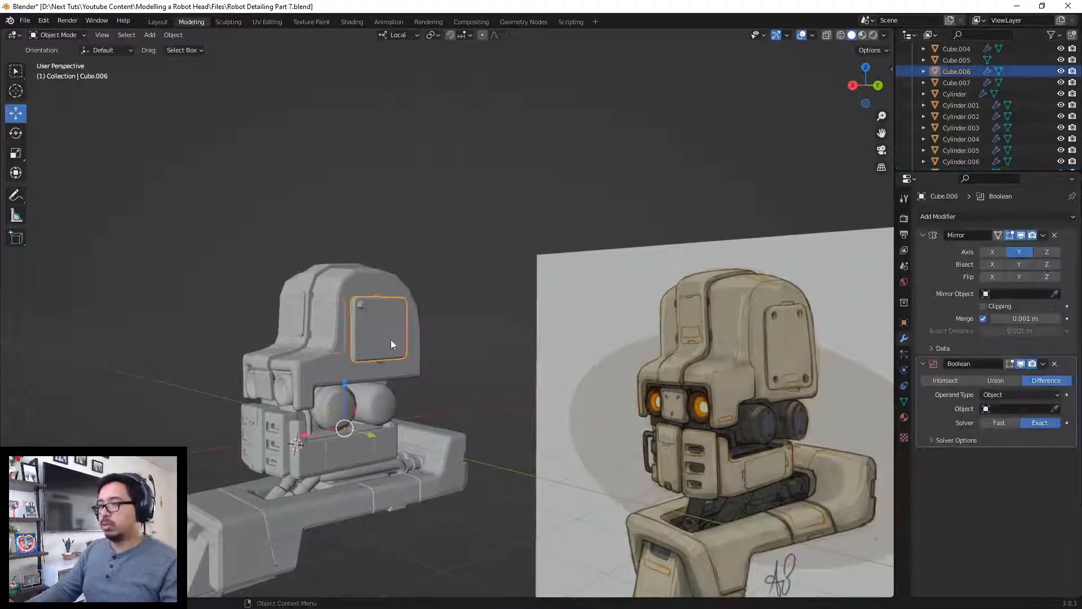
{"action": "key", "text": "Tab"}
{"action": "key", "text": "Tab"}
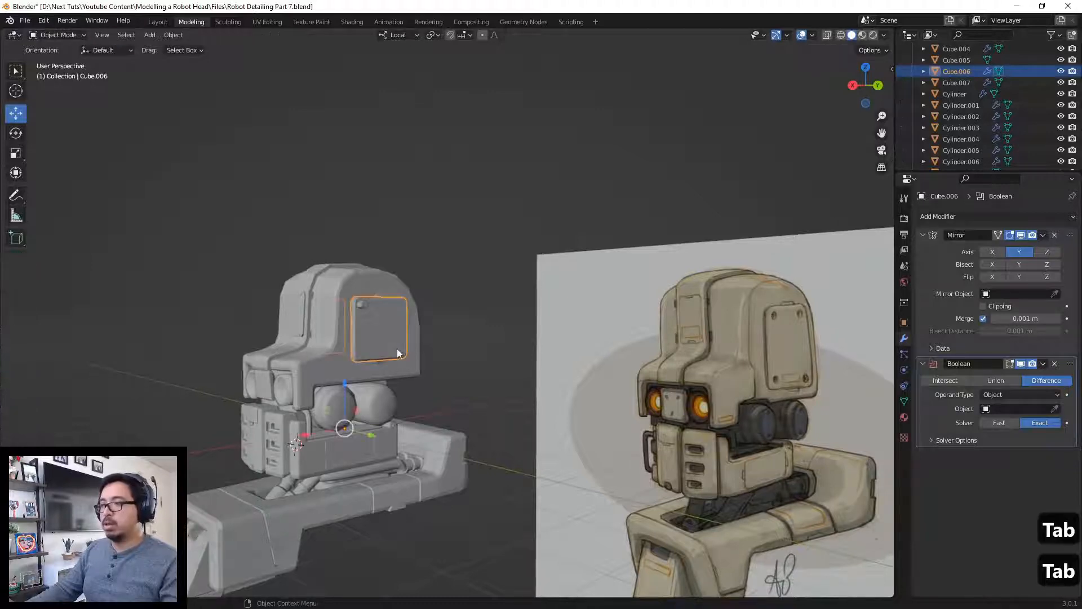
{"action": "left_click", "coordinate": [380, 364]}
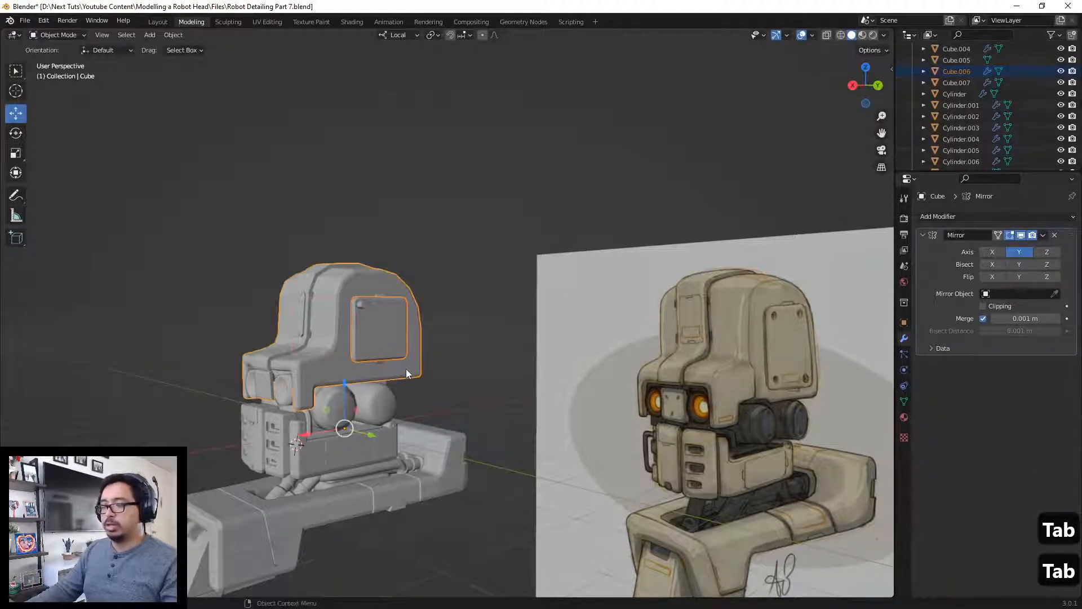
{"action": "key", "text": "Tab"}
{"action": "key", "text": "1"}
{"action": "key", "text": "alt+z"}
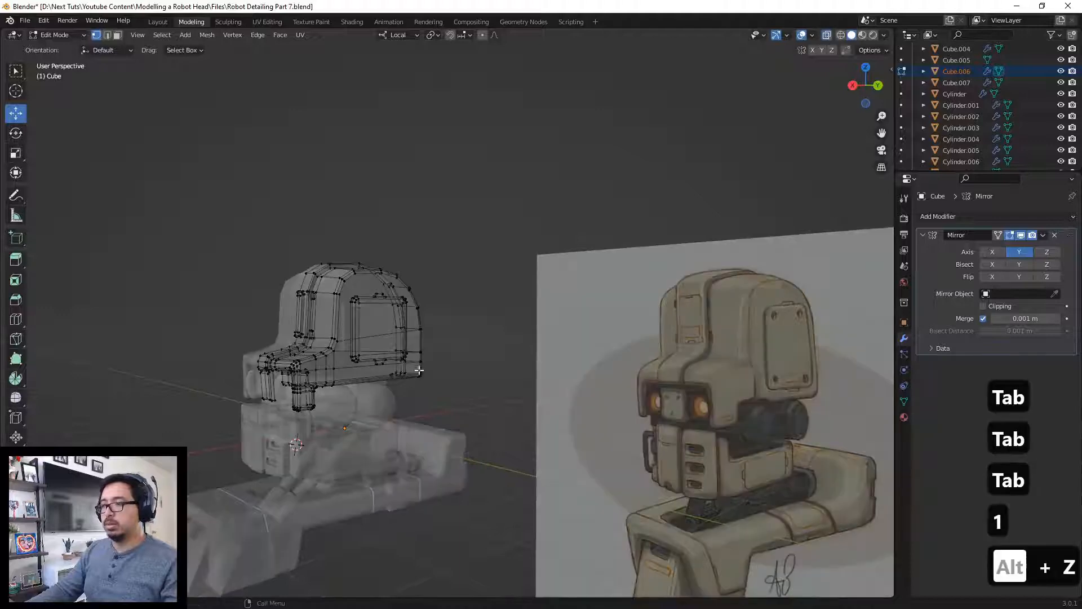
{"action": "middle_click_drag", "start_coordinate": [417, 369], "coordinate": [360, 367]}
{"action": "left_click_drag", "start_coordinate": [362, 369], "coordinate": [411, 358]}
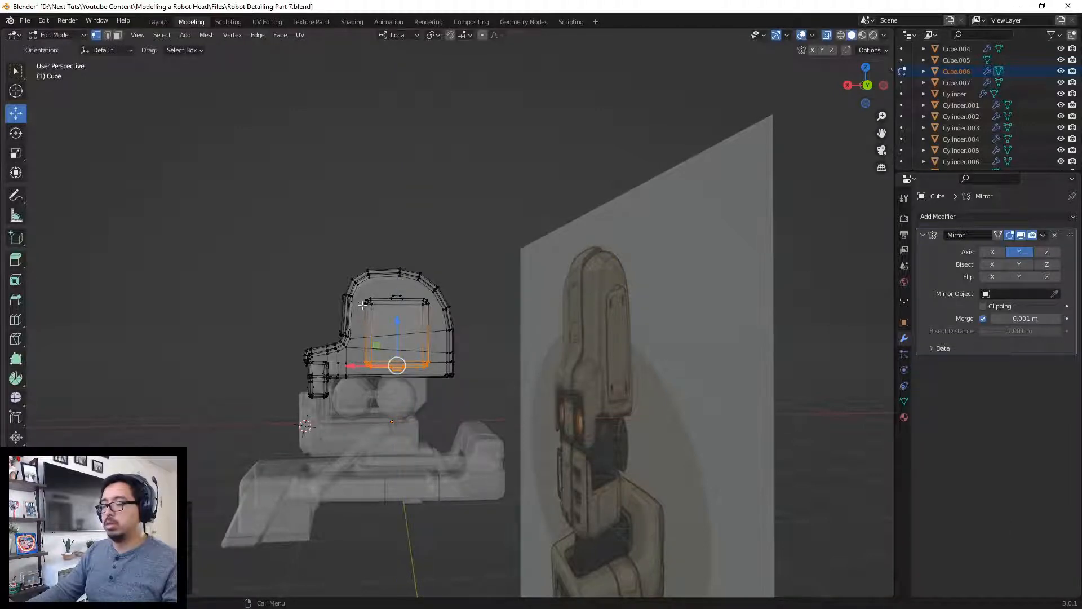
Step: Raise the upper edge of the side panel and its recess slightly, and return to Object Mode with X-ray off
{"action": "middle_click_drag", "start_coordinate": [361, 314], "coordinate": [366, 312]}
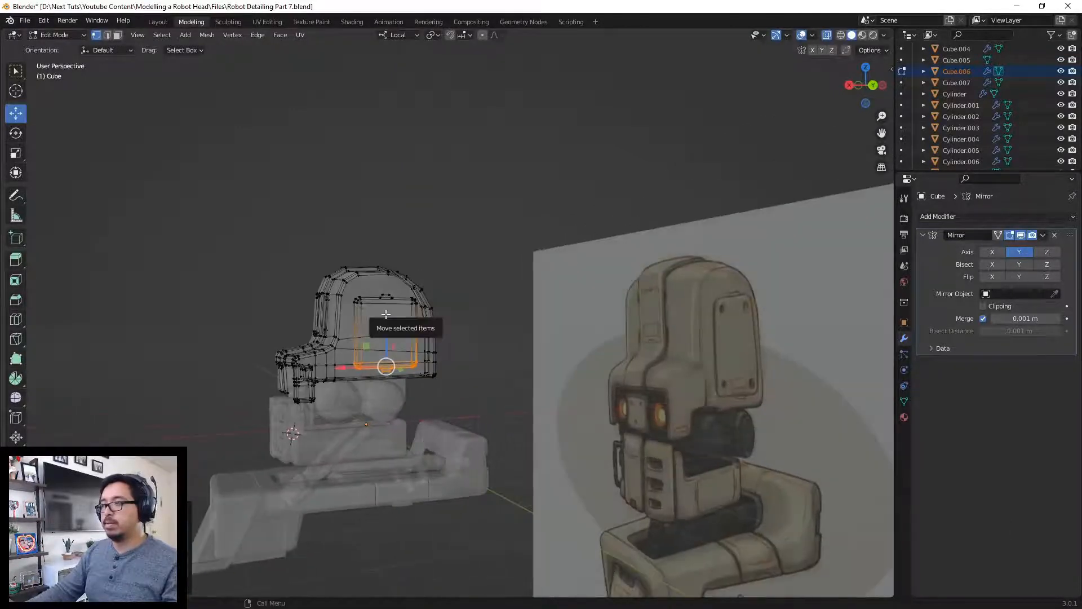
{"action": "left_click_drag", "start_coordinate": [350, 313], "coordinate": [399, 292]}
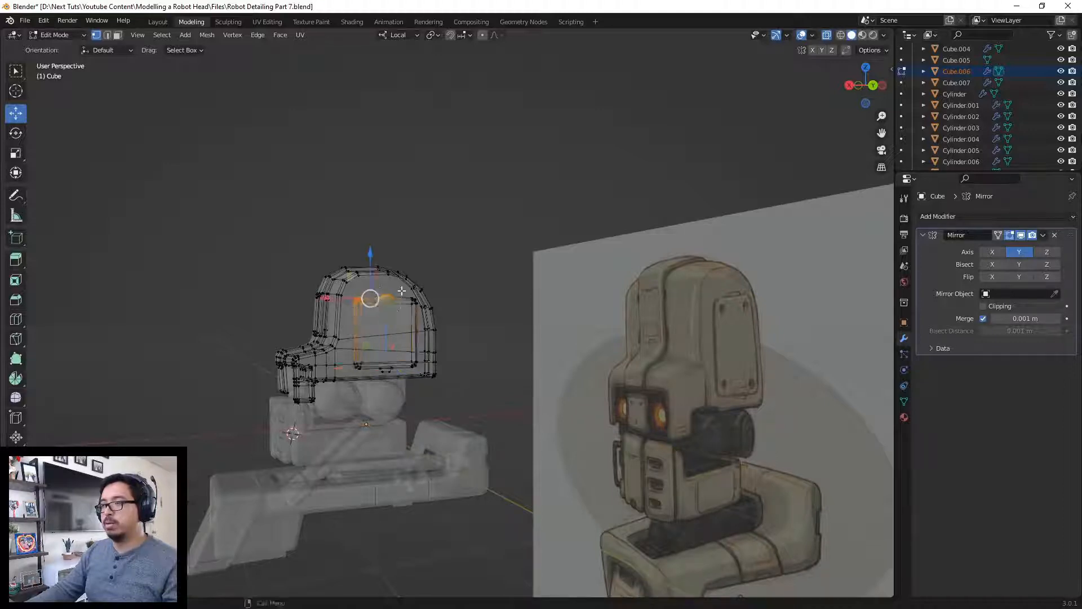
{"action": "middle_click_drag", "start_coordinate": [398, 293], "coordinate": [421, 299]}
{"action": "left_click_drag", "start_coordinate": [412, 315], "coordinate": [367, 290], "text": "shift"}
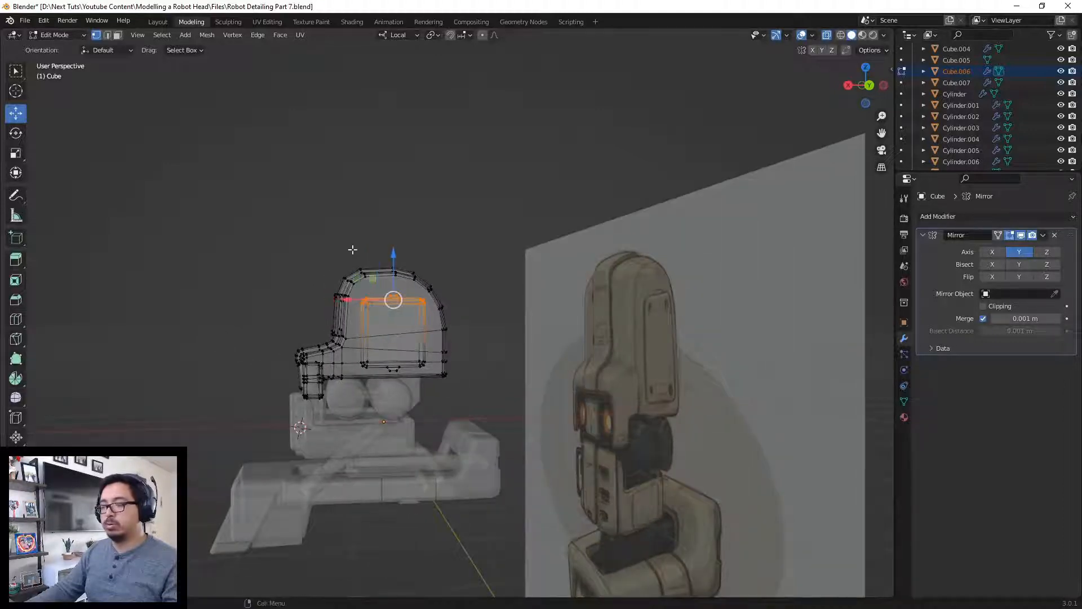
{"action": "left_click_drag", "start_coordinate": [393, 248], "coordinate": [395, 236]}
{"action": "middle_click_drag", "start_coordinate": [395, 235], "coordinate": [446, 307]}
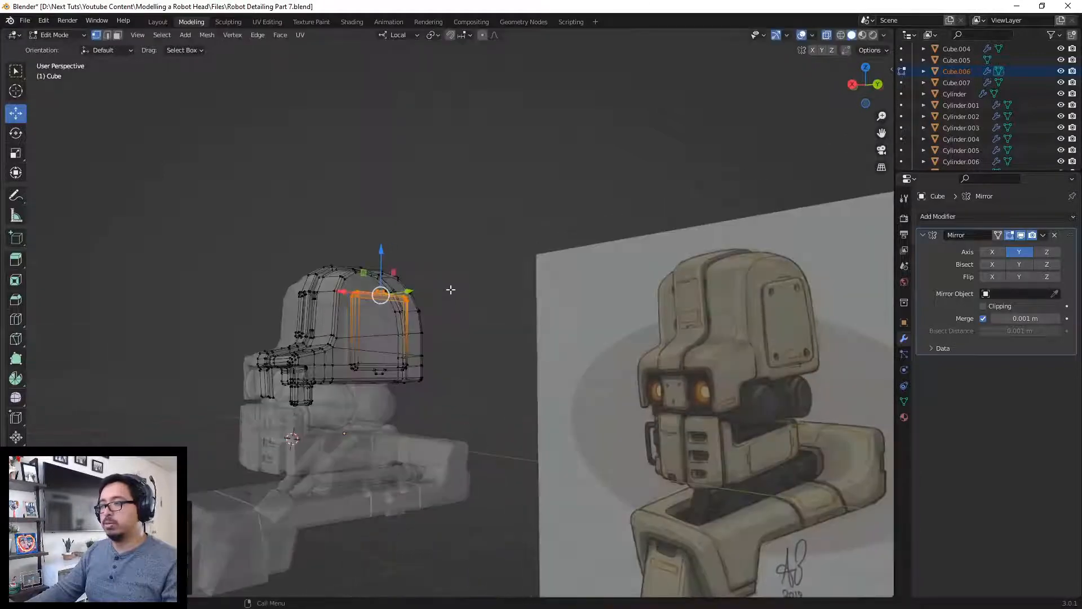
{"action": "key", "text": "Tab"}
{"action": "left_click", "coordinate": [442, 306]}
{"action": "key", "text": "alt+z"}
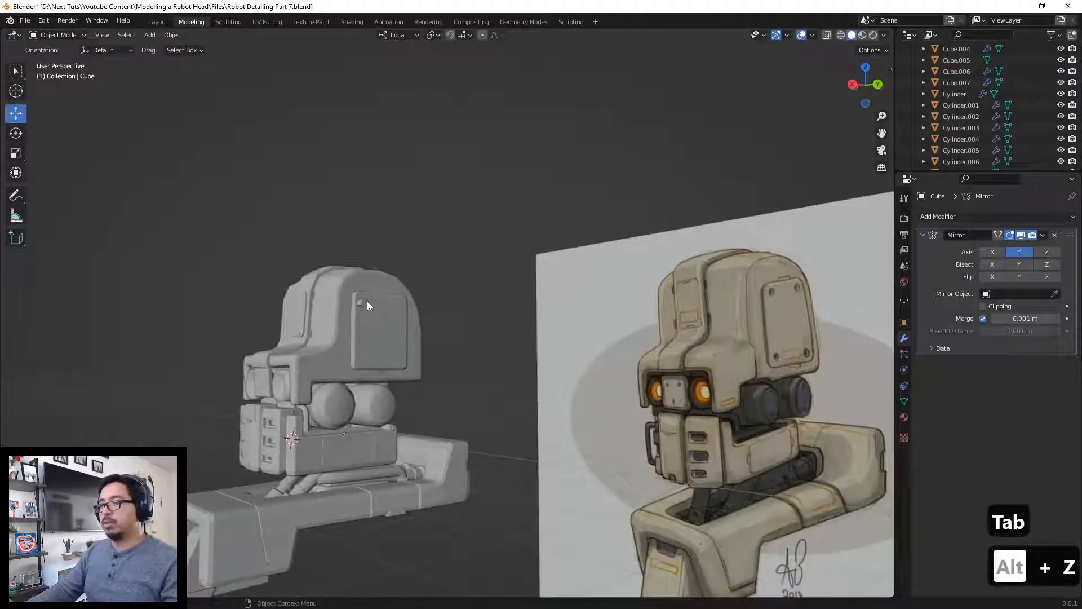
Step: Assign the hexagonal cylinder Cylinder.007 as the cutter object of the side panel's Difference Boolean modifier
{"action": "left_click", "coordinate": [367, 301]}
{"action": "left_click", "coordinate": [390, 326]}
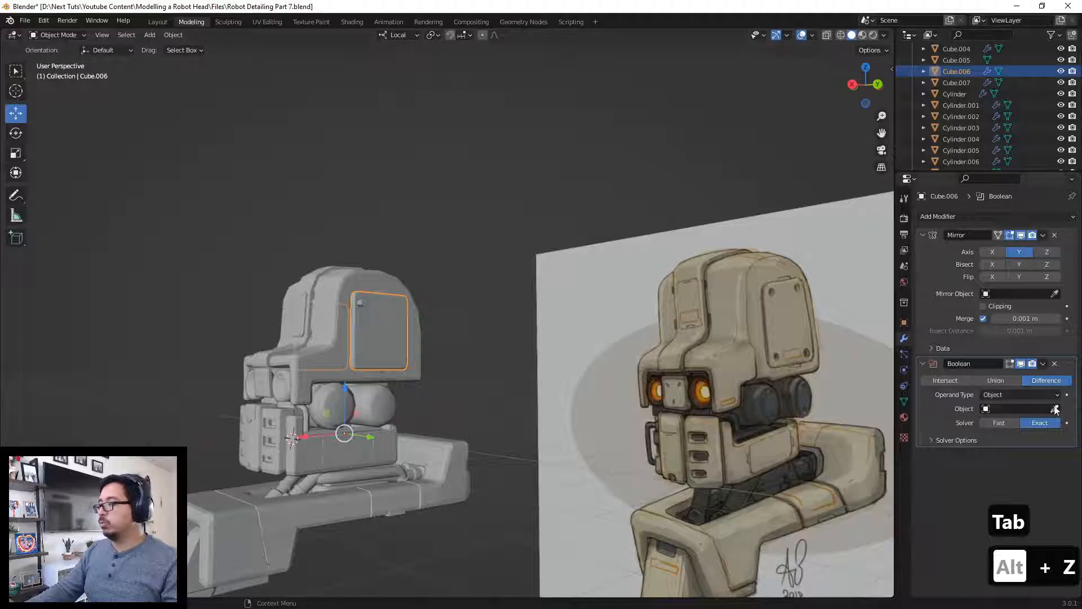
{"action": "left_click", "coordinate": [1056, 408]}
{"action": "left_click", "coordinate": [367, 305]}
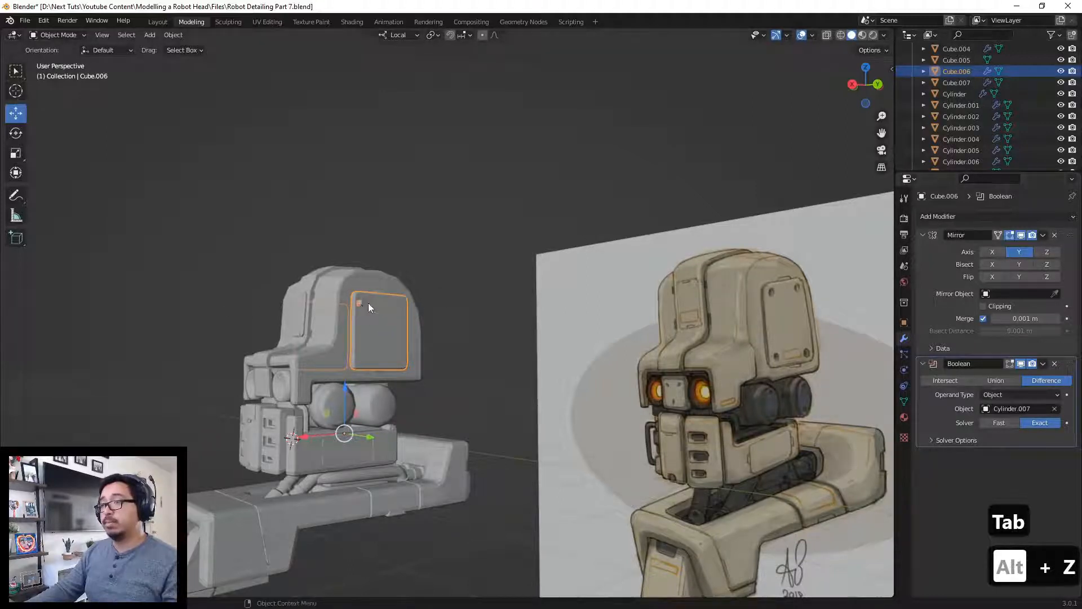
Step: Set the hexagonal cylinder's viewport display to Bounds so its cut in the side panel can be seen
{"action": "left_click", "coordinate": [360, 303]}
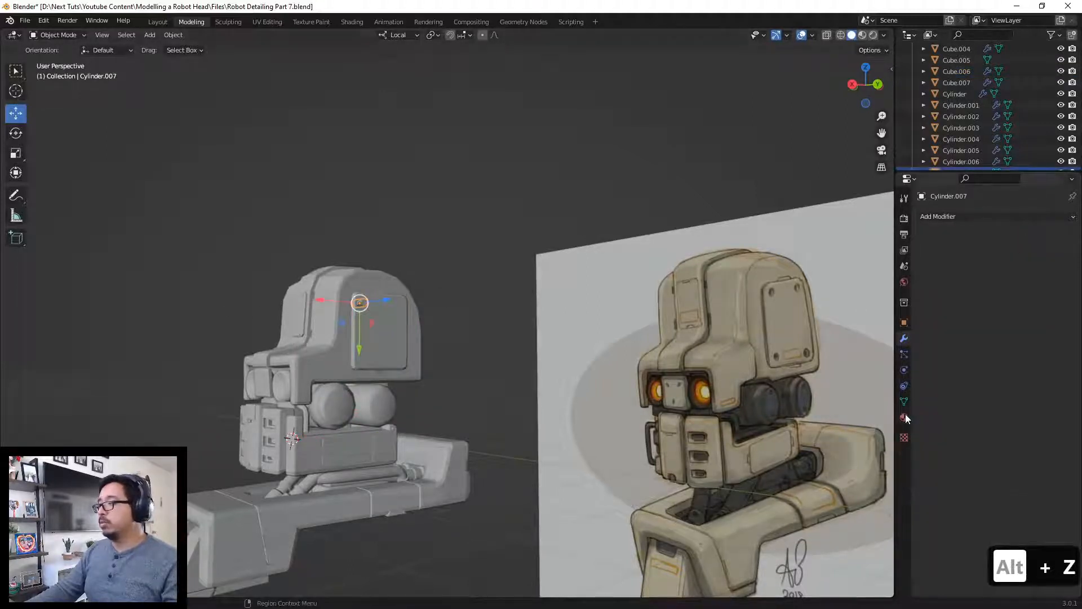
{"action": "left_click", "coordinate": [904, 320]}
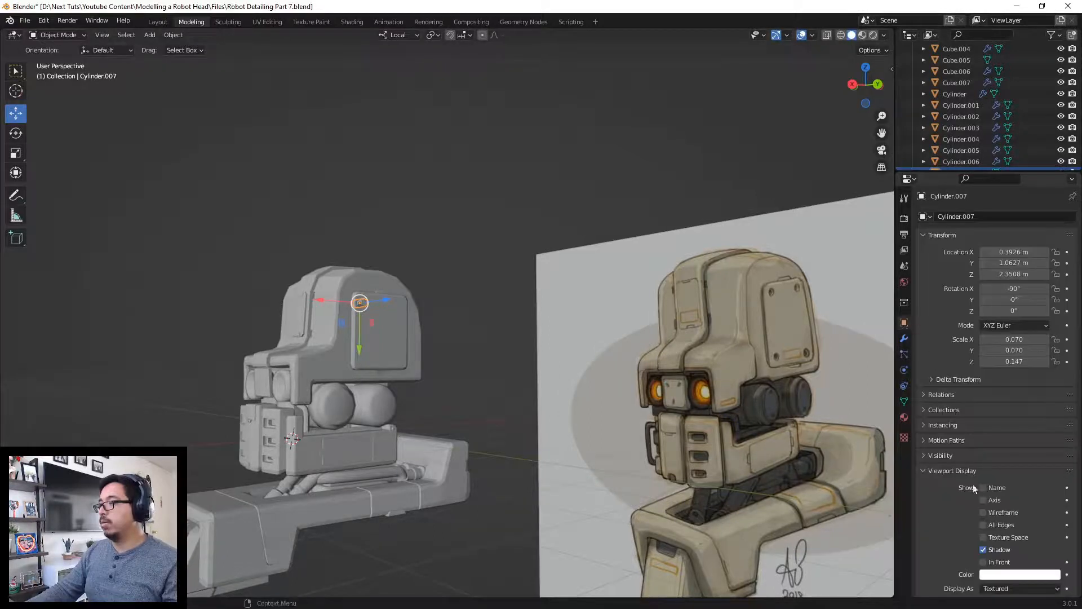
{"action": "scroll", "coordinate": [991, 517], "scroll_direction": "down", "scroll_amount": 1}
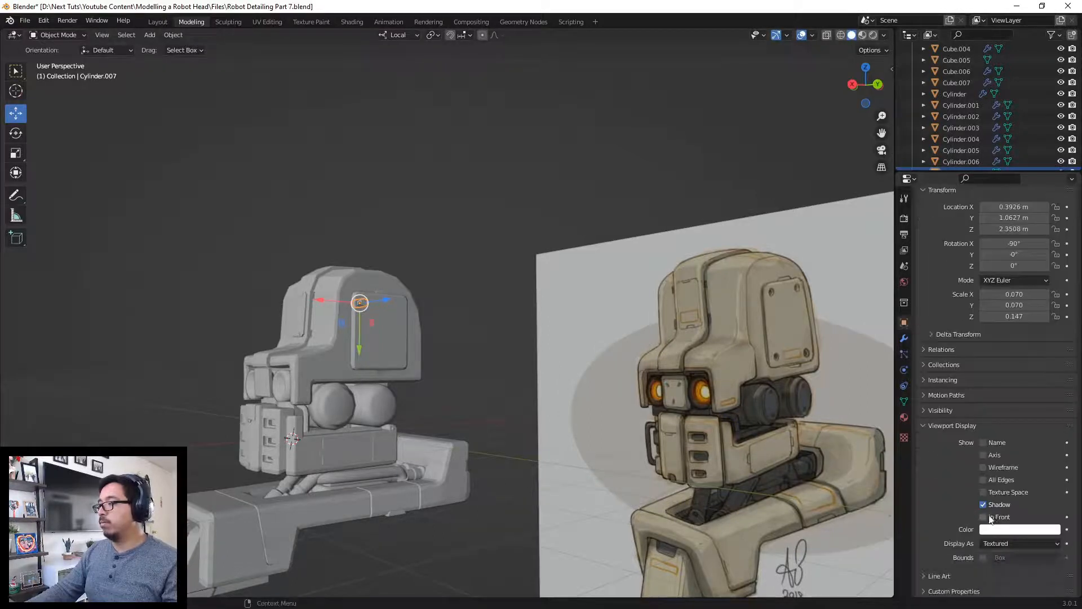
{"action": "left_click", "coordinate": [1007, 541]}
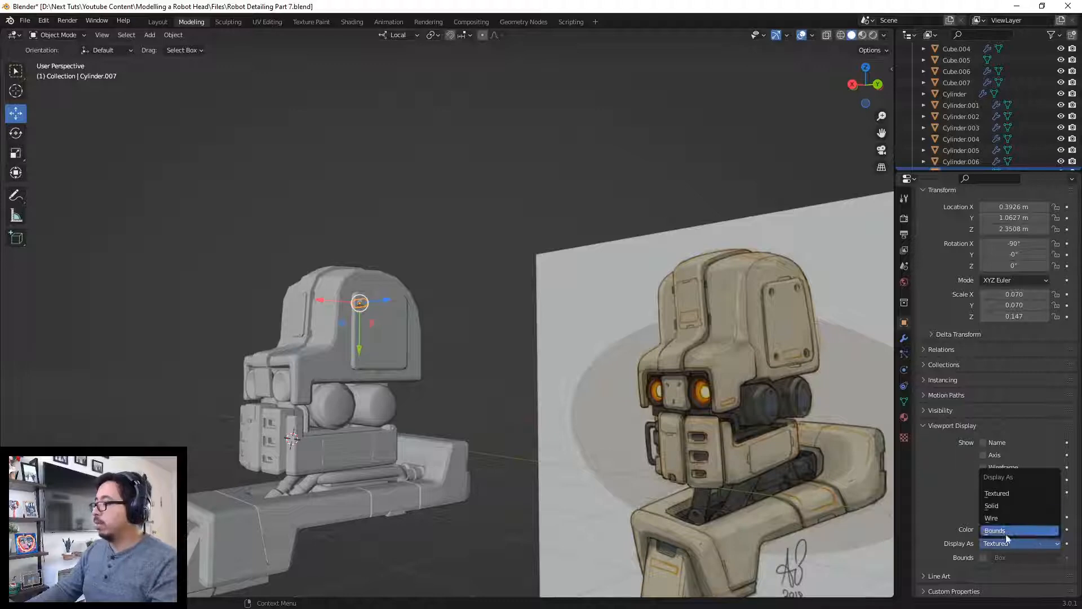
{"action": "left_click", "coordinate": [1004, 543]}
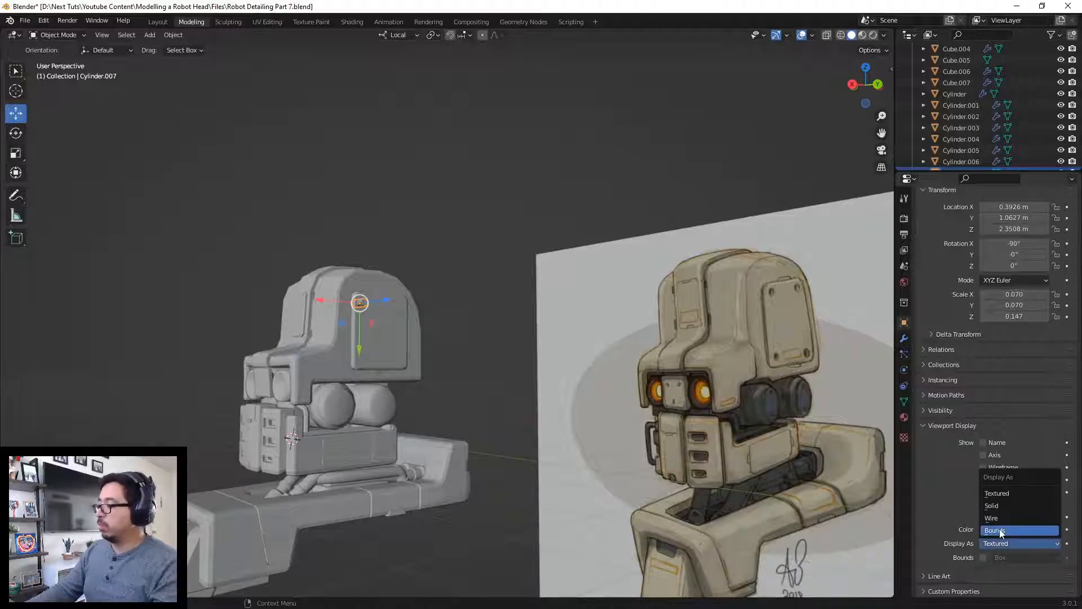
{"action": "left_click", "coordinate": [1001, 531]}
Step: Push the hexagonal cutter slightly deeper into the side panel, to a Y location of about 1.057 m
{"action": "scroll", "coordinate": [442, 371], "scroll_direction": "up", "scroll_amount": 5}
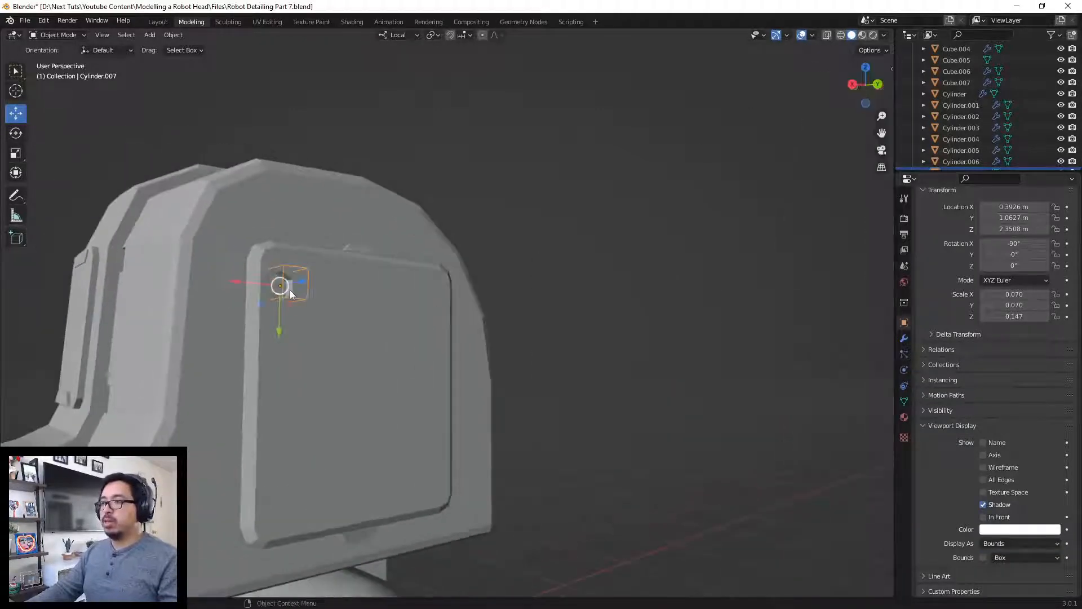
{"action": "left_click", "coordinate": [290, 290]}
{"action": "left_click", "coordinate": [288, 296]}
{"action": "left_click", "coordinate": [288, 295]}
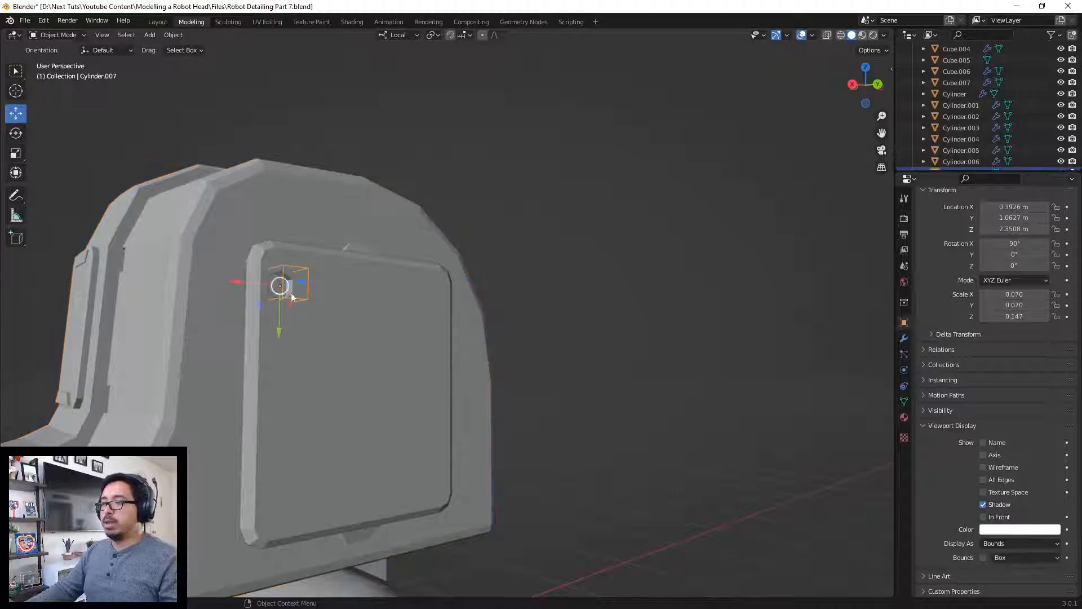
{"action": "type", "text": "rx180"}
{"action": "key", "text": "Return"}
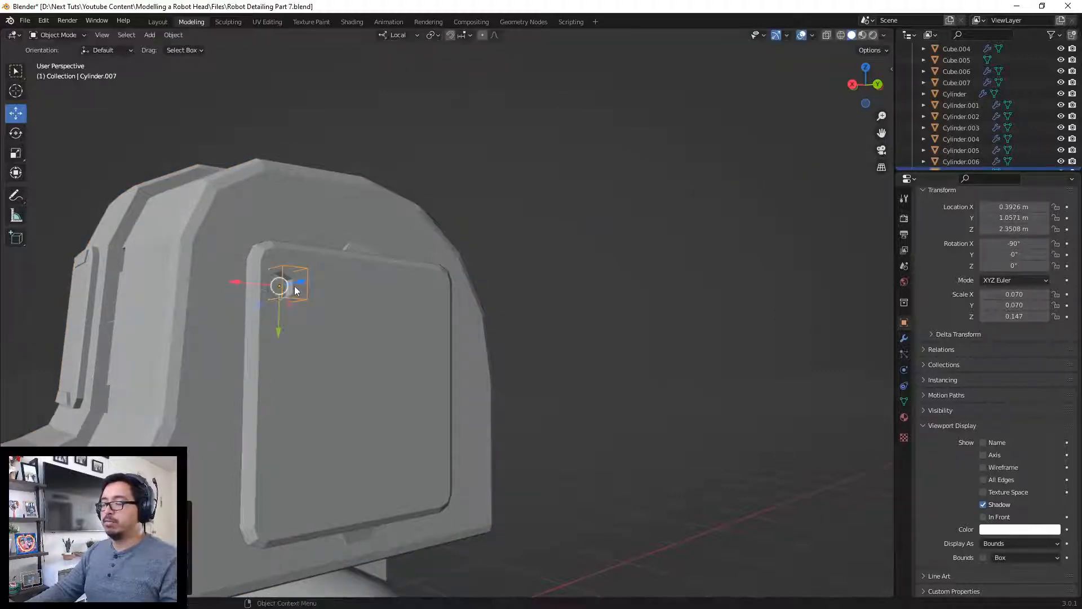
{"action": "scroll", "coordinate": [307, 291], "scroll_direction": "down", "scroll_amount": 3}
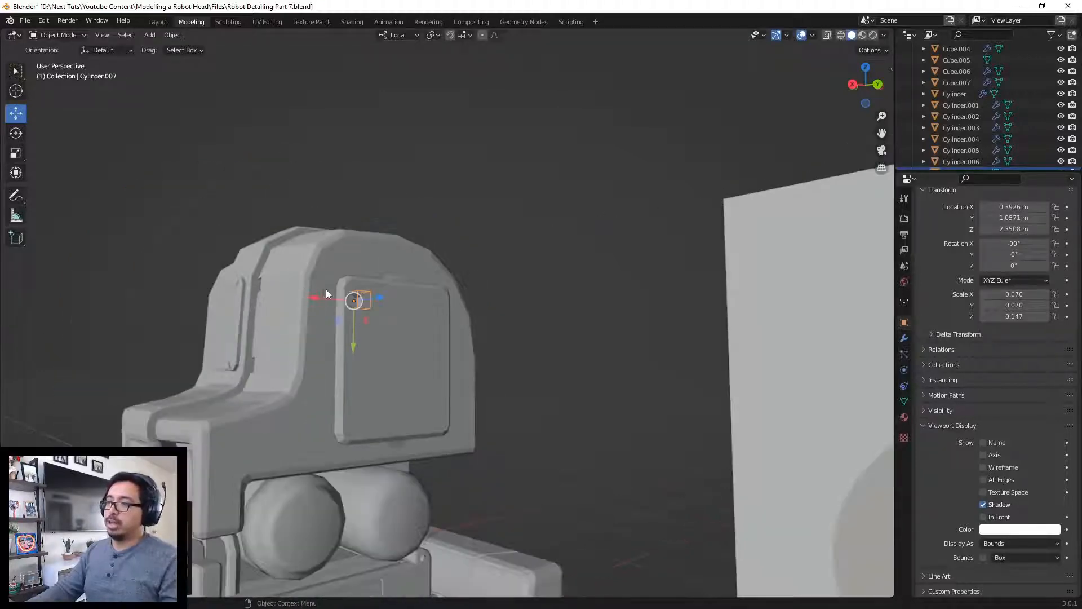
{"action": "scroll", "coordinate": [395, 322], "scroll_direction": "down", "scroll_amount": 3}
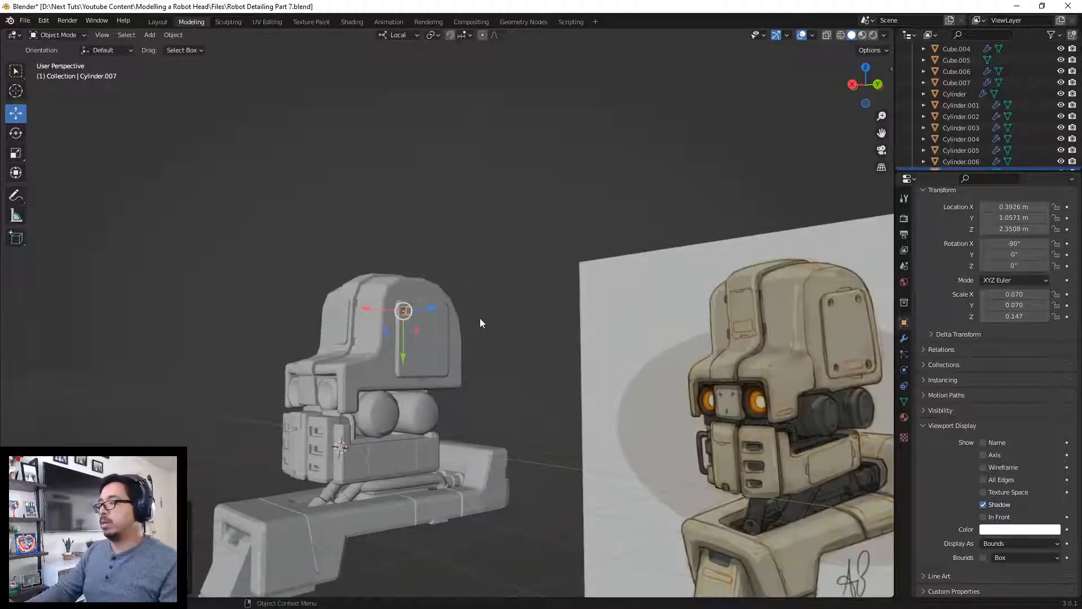
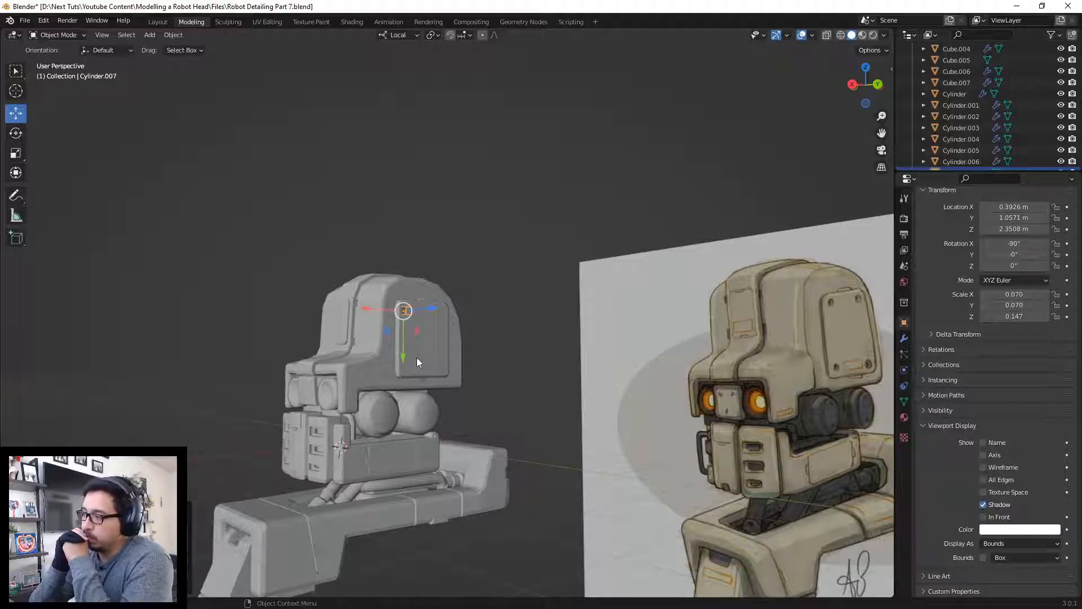
Step: In the back orthographic view, move the hexagonal cutter closer to the panel's upper front corner, at about X 0.359 m and Z 2.402 m
{"action": "scroll", "coordinate": [425, 222], "scroll_direction": "up", "scroll_amount": 3}
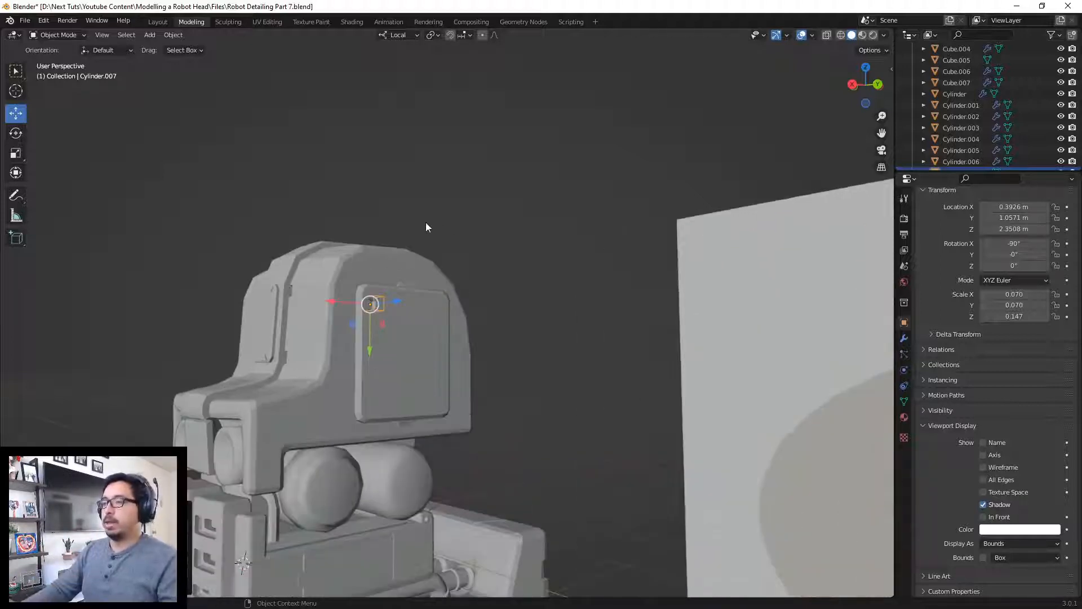
{"action": "key", "text": "ctrl+KP_1"}
{"action": "scroll", "coordinate": [385, 261], "scroll_direction": "up", "scroll_amount": 6}
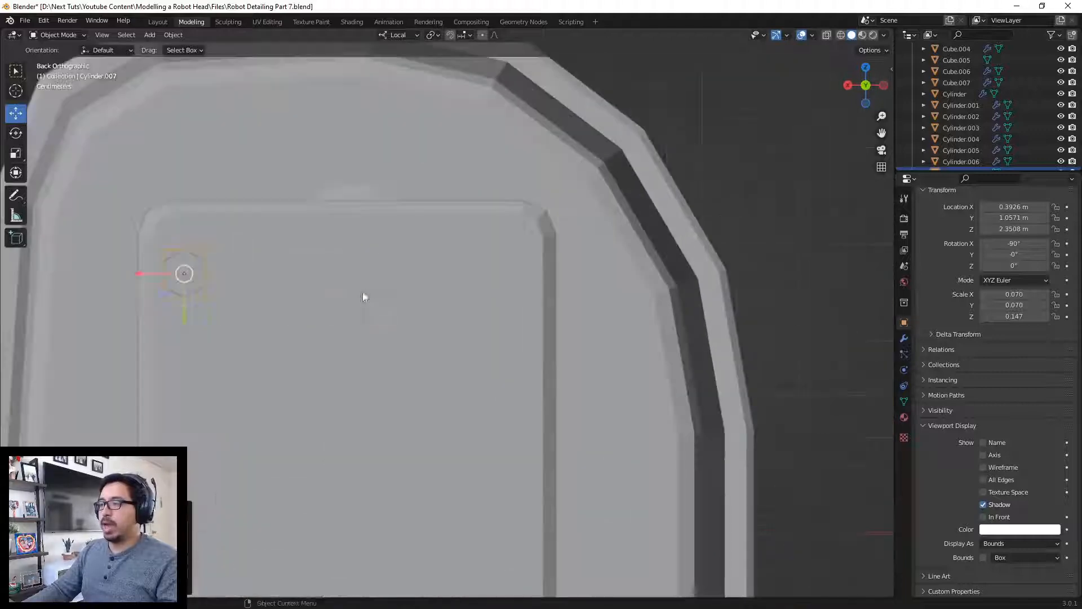
{"action": "key", "text": "g"}
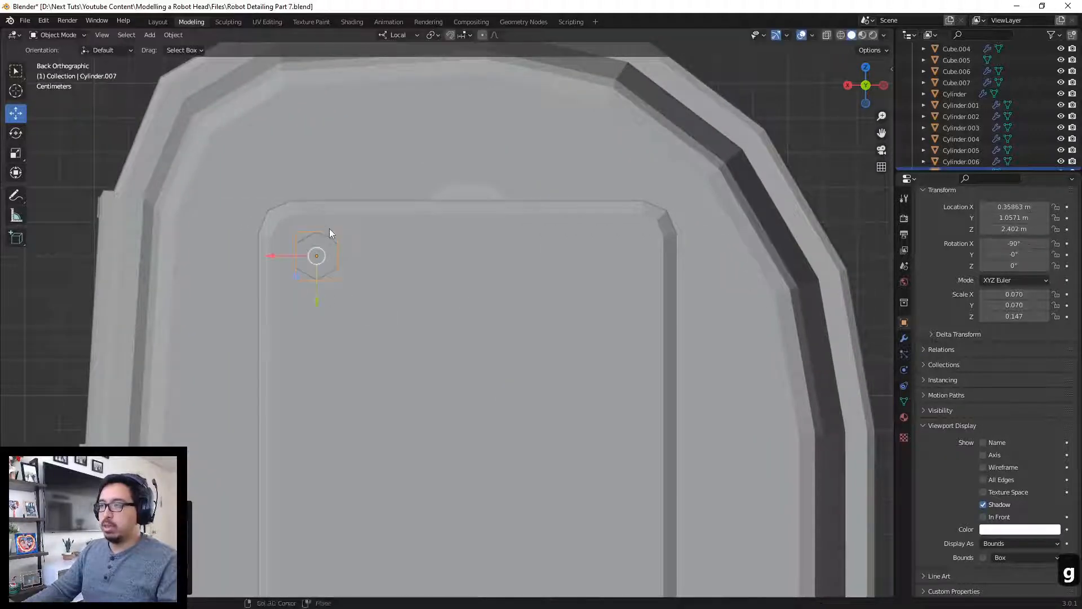
{"action": "left_click", "coordinate": [327, 232]}
{"action": "scroll", "coordinate": [326, 231], "scroll_direction": "down", "scroll_amount": 4}
Step: Try duplicating the hexagonal cutter and moving the copy straight down to the panel's lower front corner, at about Z 1.386 m
{"action": "key", "text": "shift+d"}
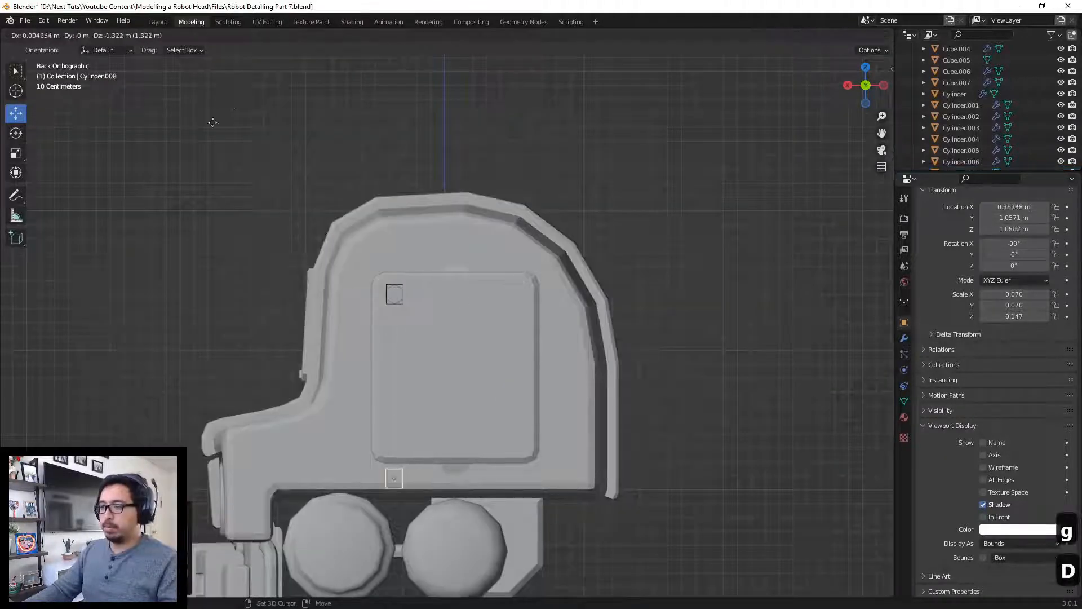
{"action": "key", "text": "z"}
{"action": "key", "text": "z"}
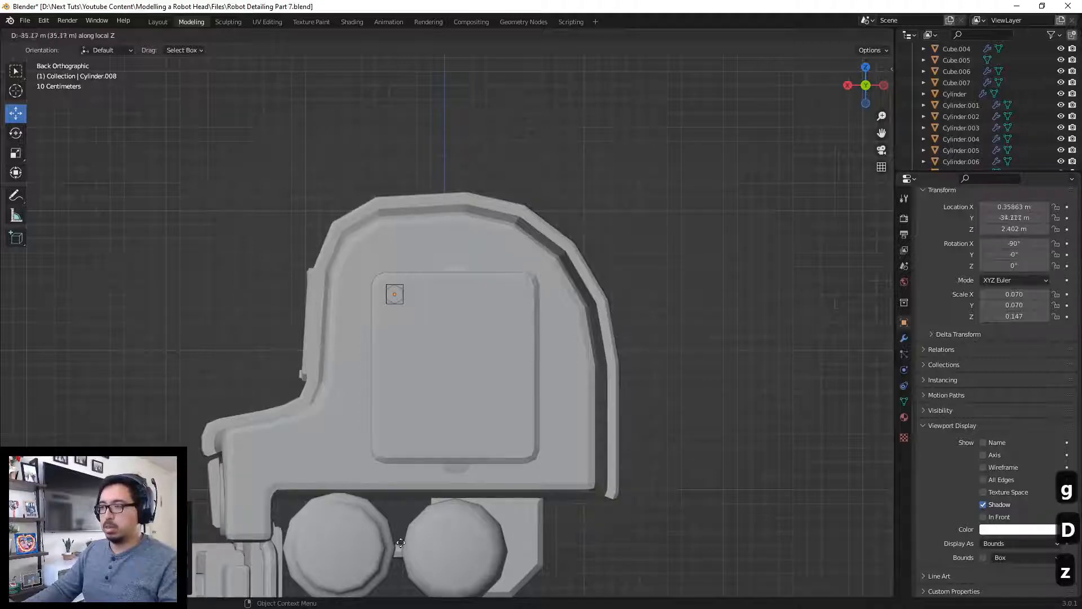
{"action": "right_click", "coordinate": [276, 315]}
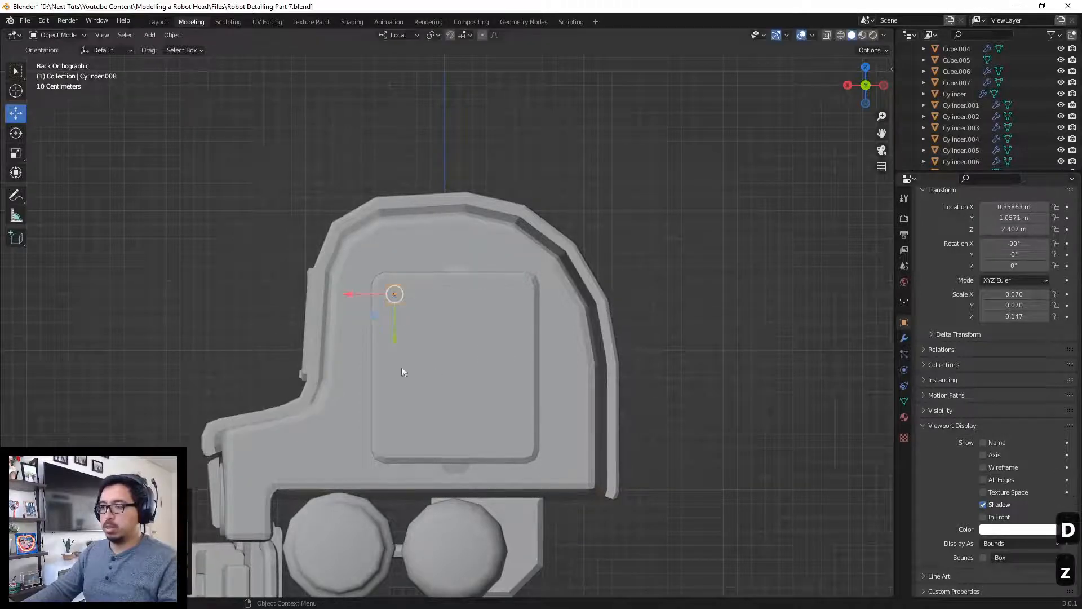
{"action": "left_click_drag", "start_coordinate": [394, 345], "coordinate": [392, 463]}
{"action": "left_click", "coordinate": [391, 496]}
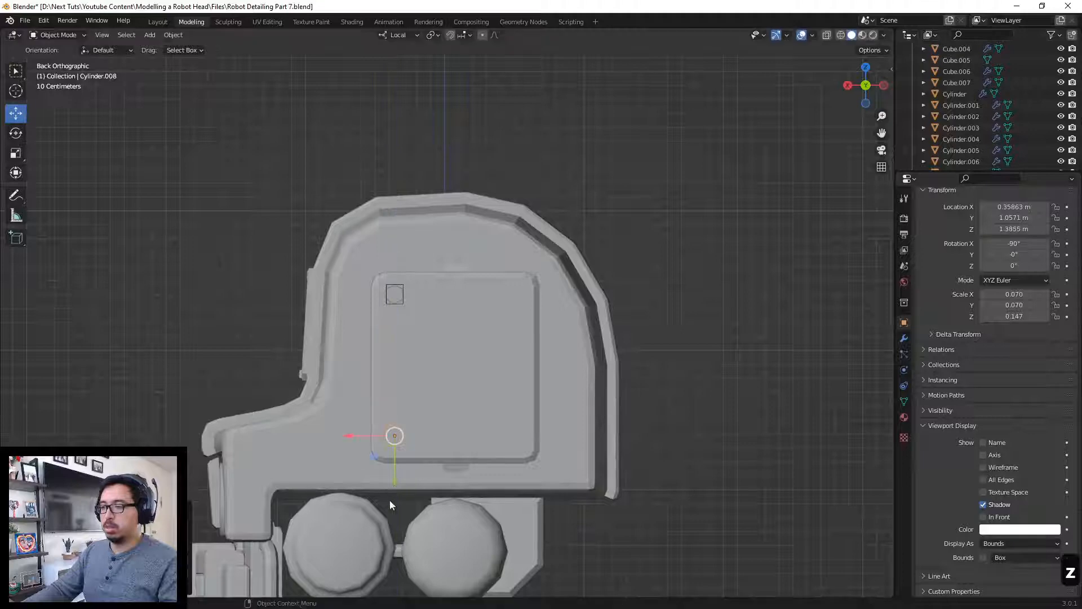
{"action": "middle_click_drag", "start_coordinate": [390, 500], "coordinate": [488, 482]}
{"action": "key", "text": "ctrl+z"}
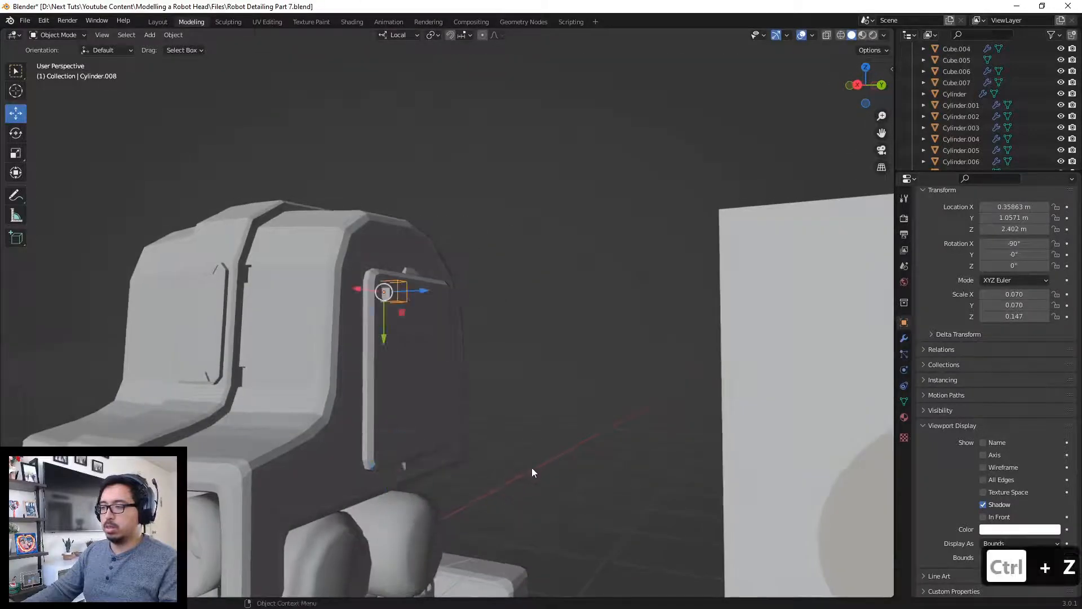
Step: Undo a further duplicate of the hexagonal cutter and delete the leftover copy overlapping the original
{"action": "key", "text": "shift+d"}
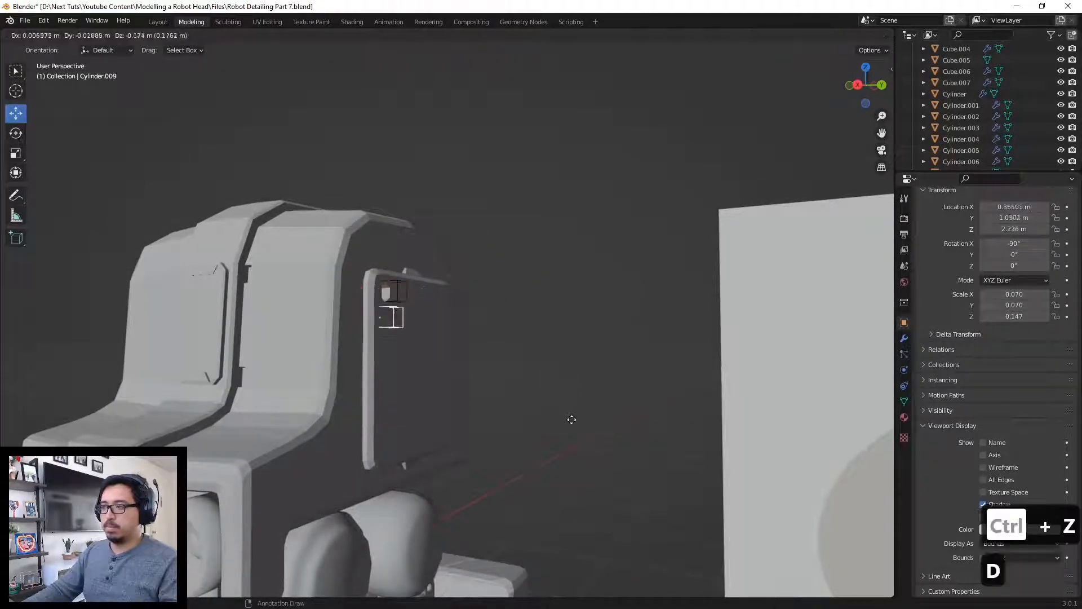
{"action": "left_click", "coordinate": [413, 326]}
{"action": "key", "text": "ctrl+z"}
{"action": "key", "text": "x"}
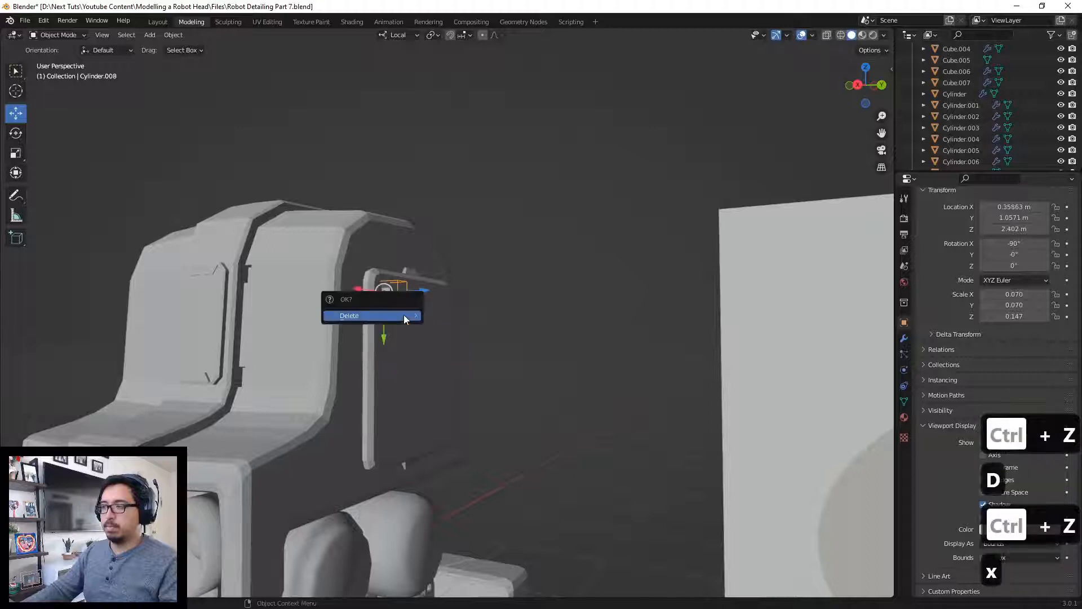
{"action": "left_click", "coordinate": [404, 313]}
Step: Remove the leftover copy of the hexagonal cutter, keeping the original at the panel's upper front corner
{"action": "left_click", "coordinate": [406, 299]}
{"action": "key", "text": "g"}
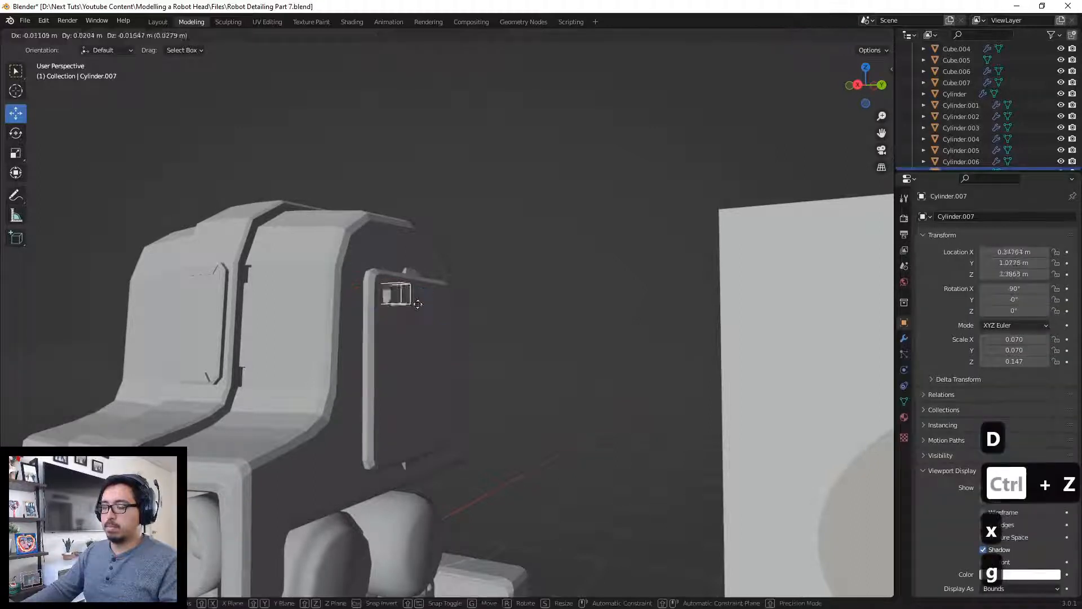
{"action": "right_click", "coordinate": [508, 360]}
Step: Try duplicating the hexagonal cutter to the panel's lower rear area, at about X -0.180 m and Z 1.472 m, and adjusting the copy's position
{"action": "key", "text": "shift+d"}
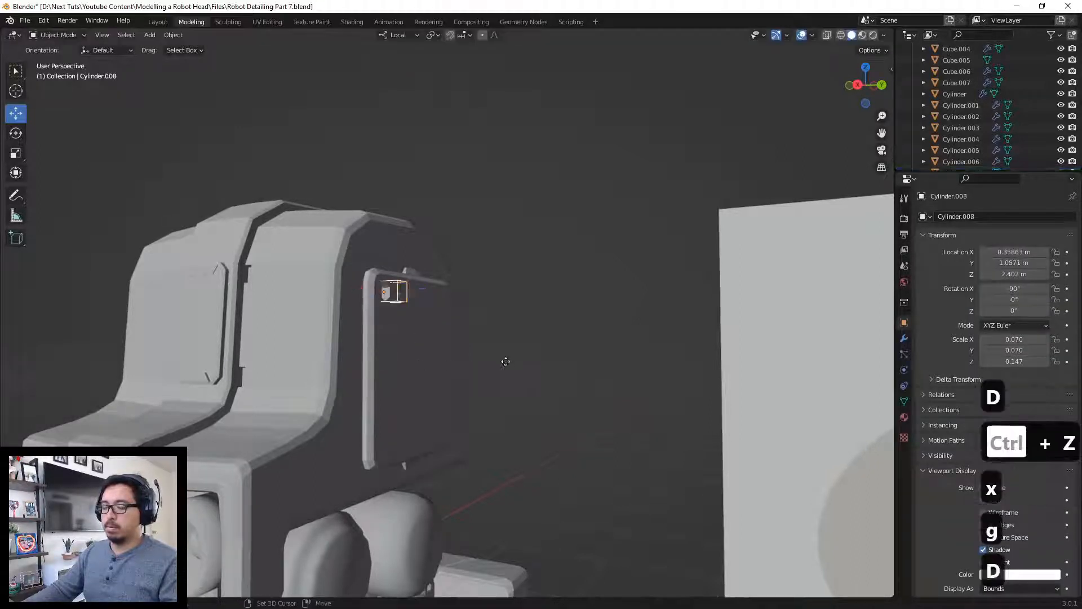
{"action": "key", "text": "shift+z"}
{"action": "left_click", "coordinate": [553, 506]}
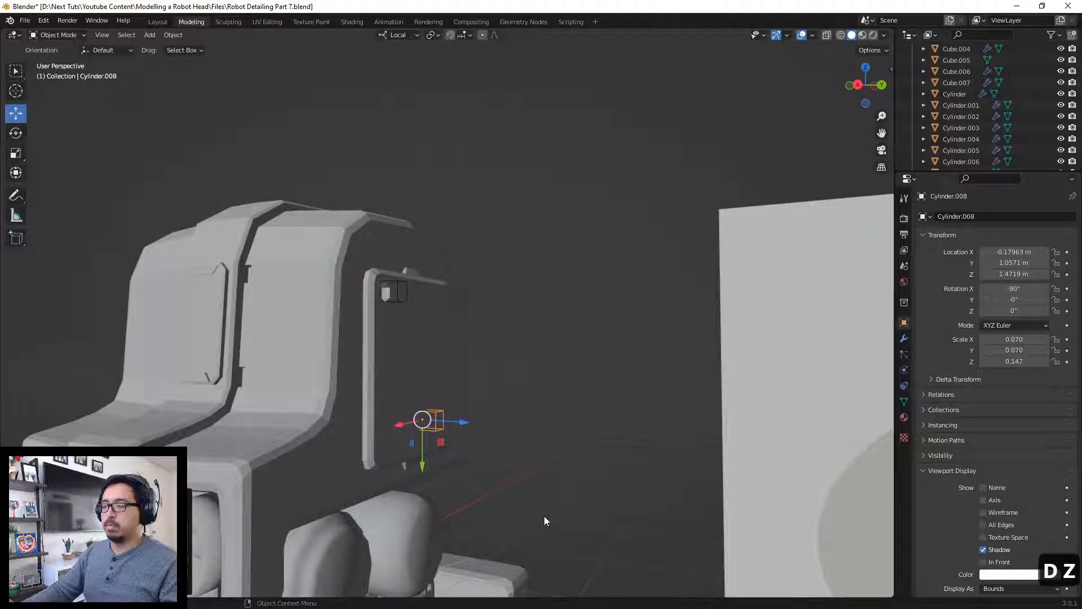
{"action": "middle_click_drag", "start_coordinate": [347, 408], "coordinate": [314, 404]}
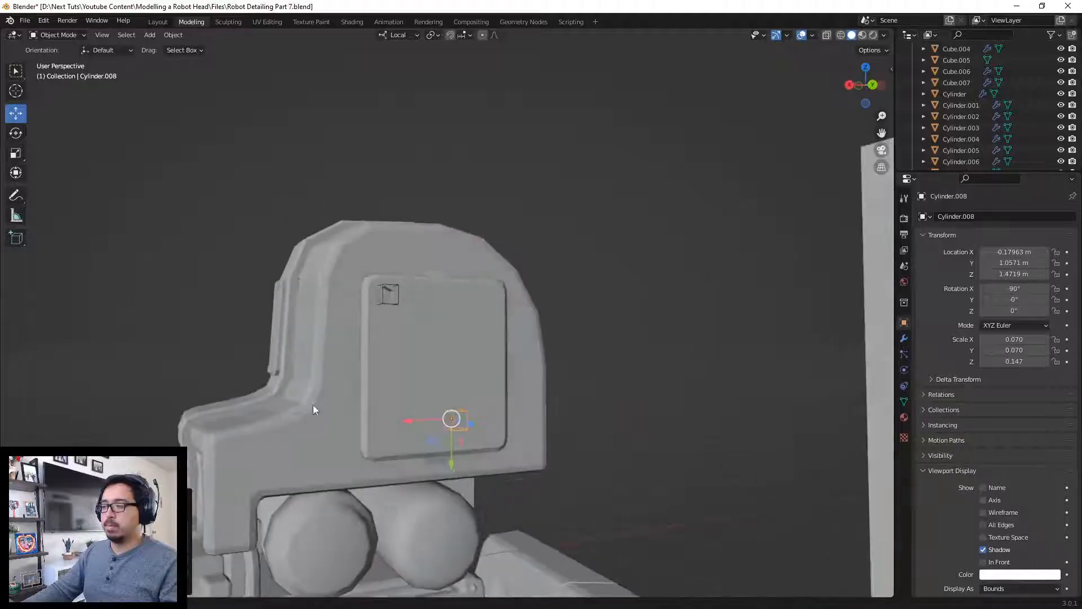
{"action": "key", "text": "g"}
{"action": "key", "text": "y"}
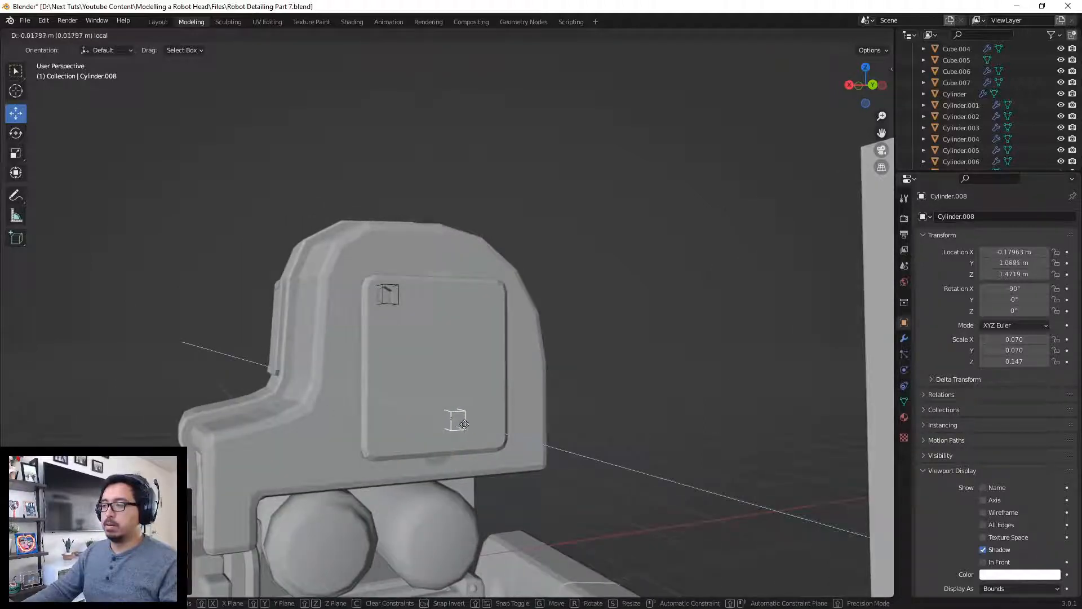
{"action": "left_click", "coordinate": [466, 425]}
{"action": "middle_click_drag", "start_coordinate": [465, 424], "coordinate": [475, 449]}
Step: Undo the last move of the copied cutter and delete the copy
{"action": "key", "text": "ctrl+z"}
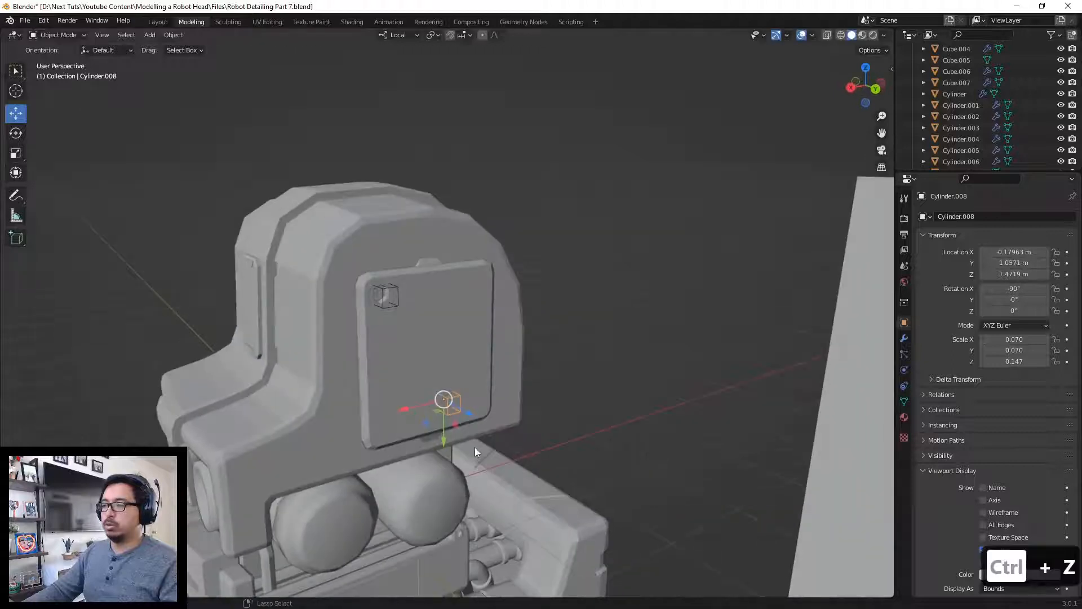
{"action": "key", "text": "x"}
{"action": "left_click", "coordinate": [474, 435]}
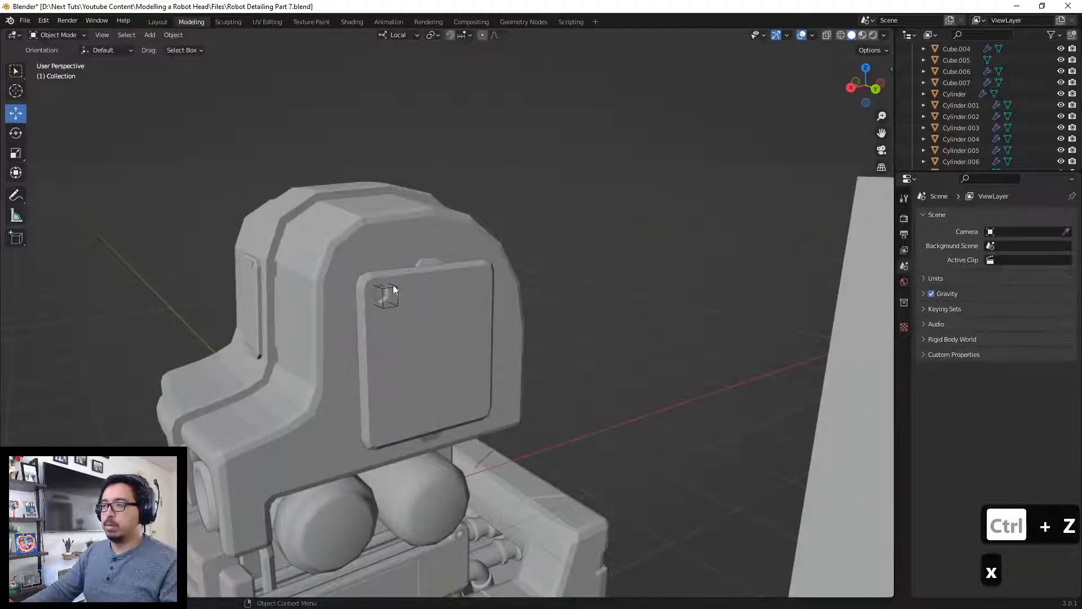
Step: Duplicate the Boolean Difference modifier on the side panel
{"action": "left_click", "coordinate": [434, 288]}
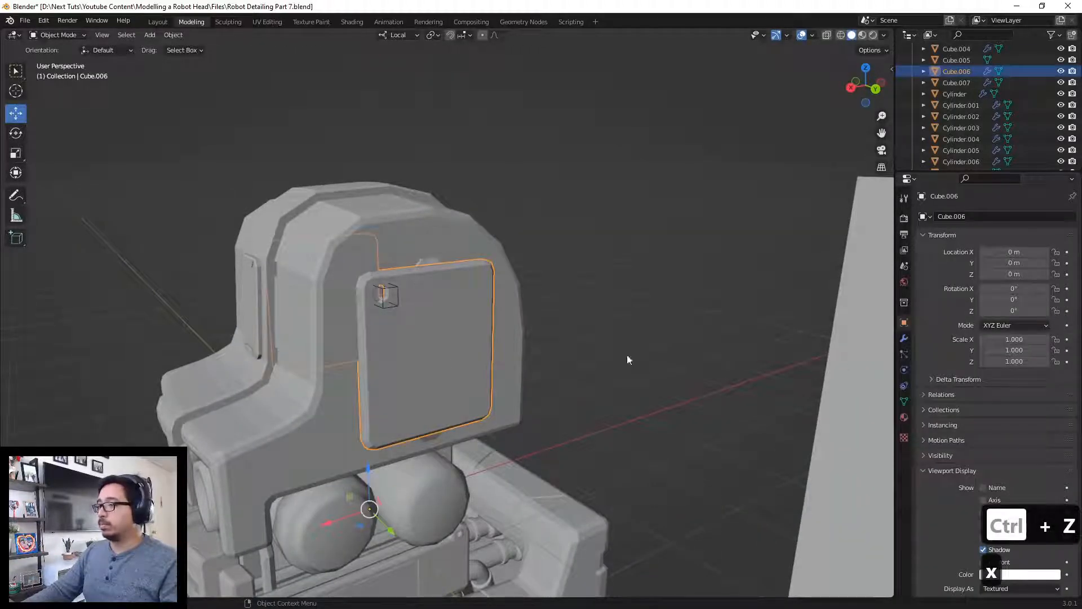
{"action": "left_click", "coordinate": [905, 339]}
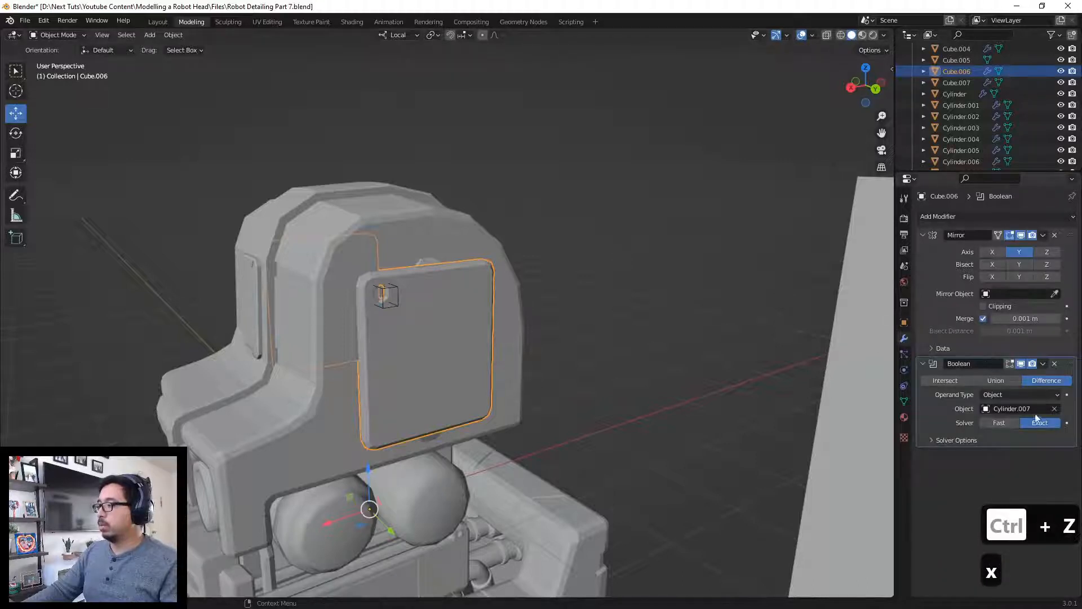
{"action": "left_click", "coordinate": [1043, 364]}
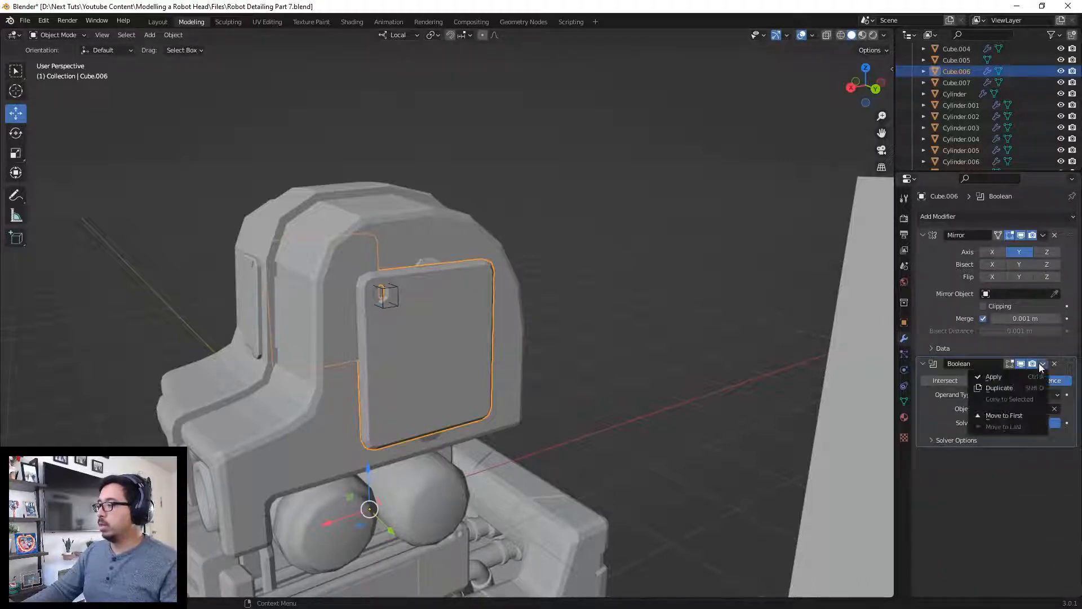
{"action": "left_click", "coordinate": [1029, 391]}
Step: Duplicate the hexagonal cutter and move the copy straight down to the panel's lower front corner, at about Z 1.458 m
{"action": "left_click", "coordinate": [400, 307]}
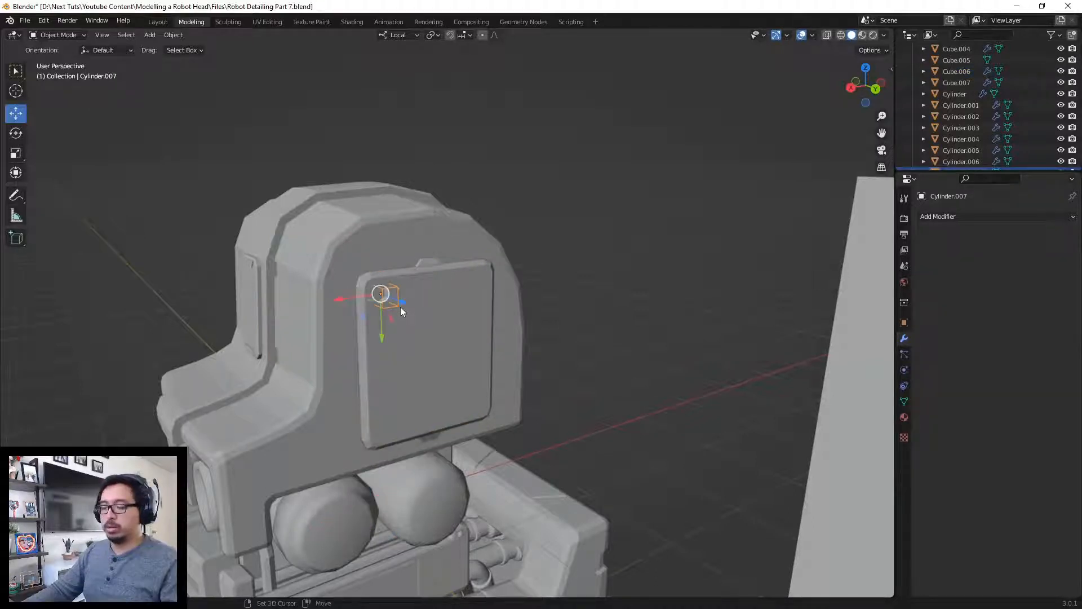
{"action": "key", "text": "shift+d"}
{"action": "key", "text": "z"}
{"action": "key", "text": "x"}
{"action": "key", "text": "z"}
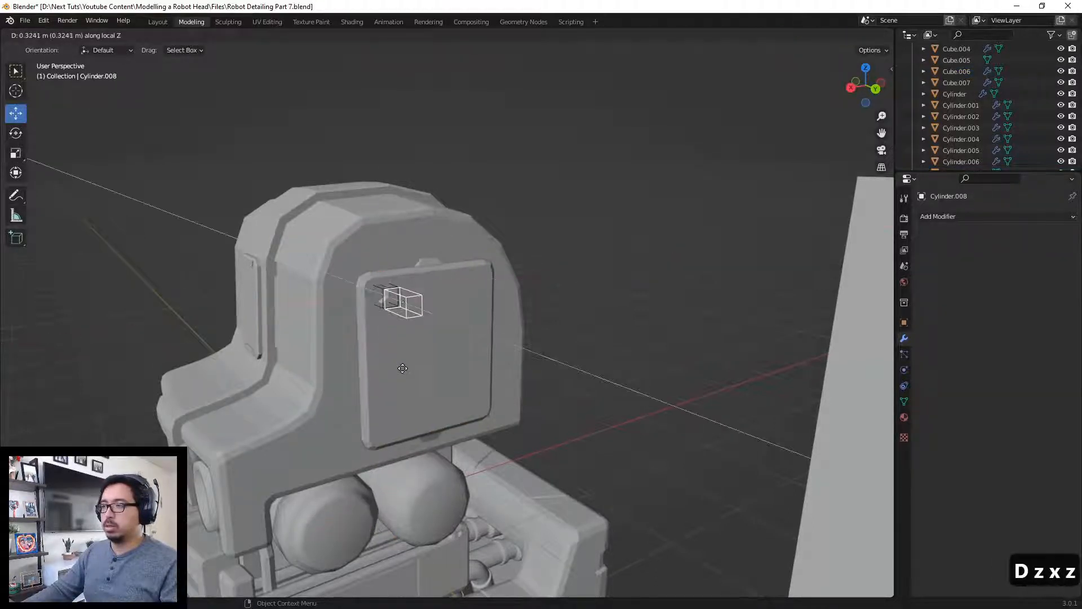
{"action": "key", "text": "z"}
{"action": "left_click", "coordinate": [392, 432]}
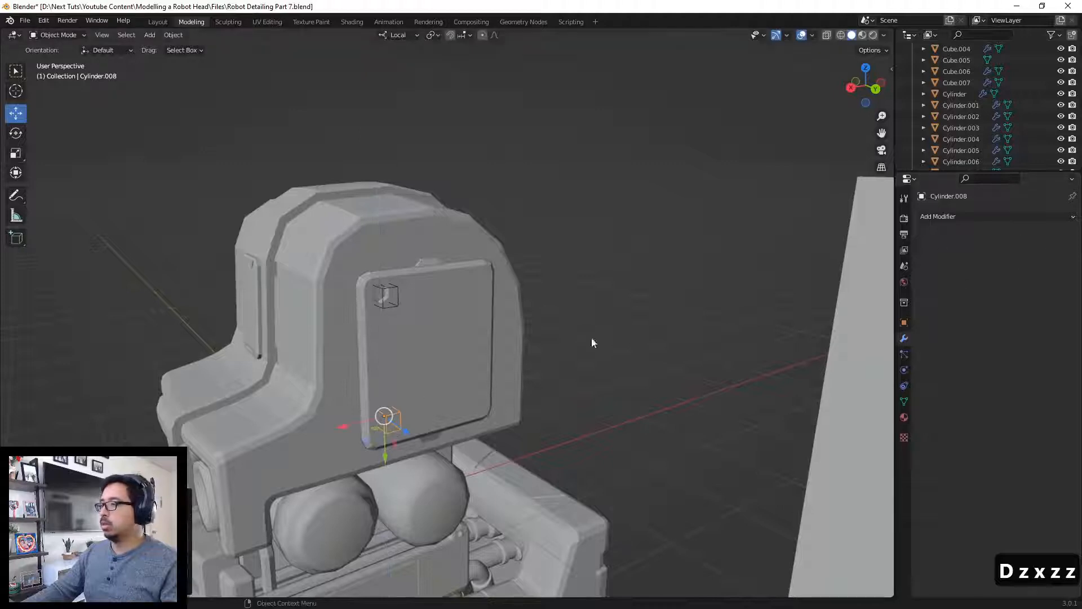
Step: Clear the object of the panel's duplicated Boolean and try picking the lower front cutter as its target
{"action": "left_click", "coordinate": [383, 400]}
{"action": "left_click", "coordinate": [1055, 501]}
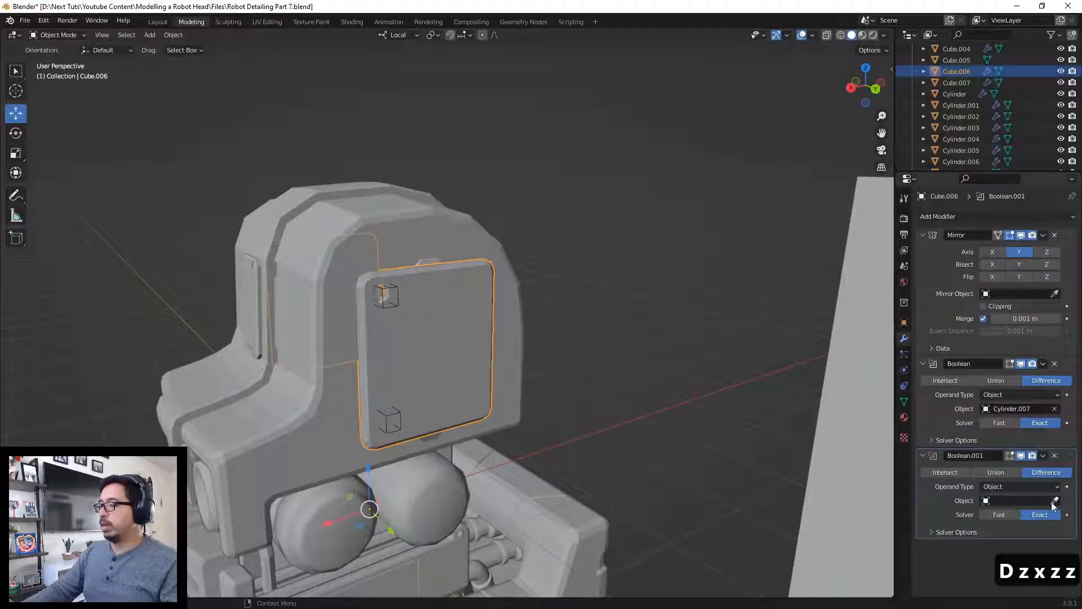
{"action": "left_click", "coordinate": [1015, 501]}
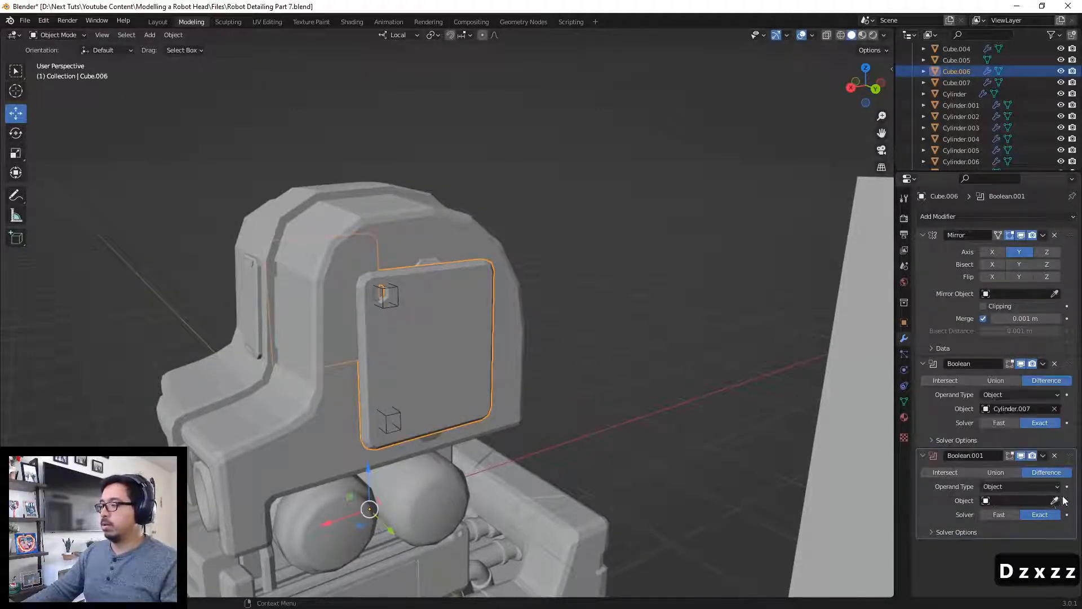
{"action": "left_click", "coordinate": [1018, 501]}
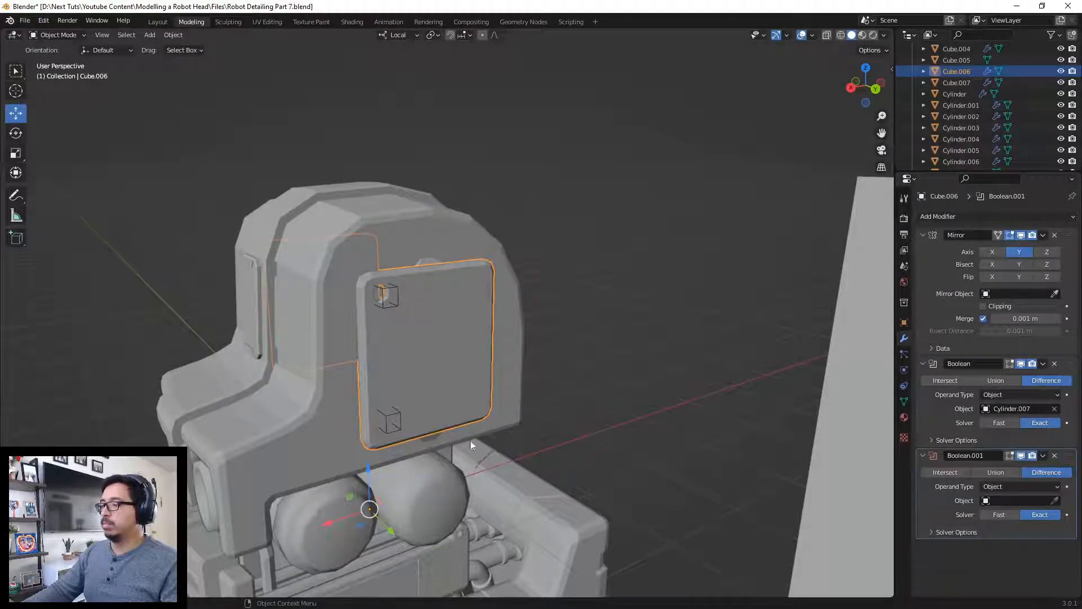
{"action": "left_click", "coordinate": [1055, 500]}
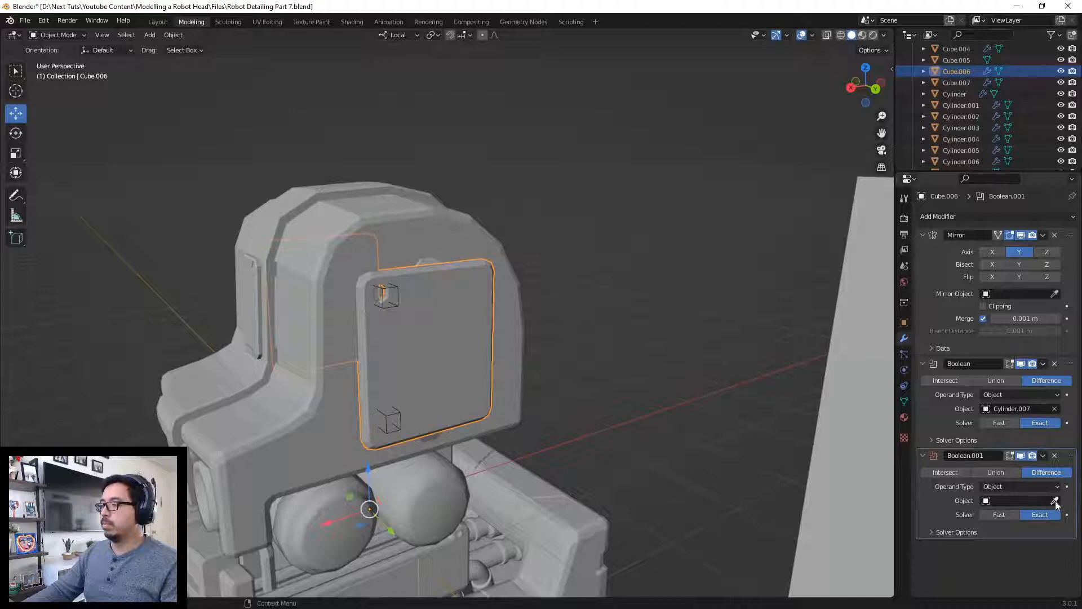
{"action": "left_click", "coordinate": [383, 419]}
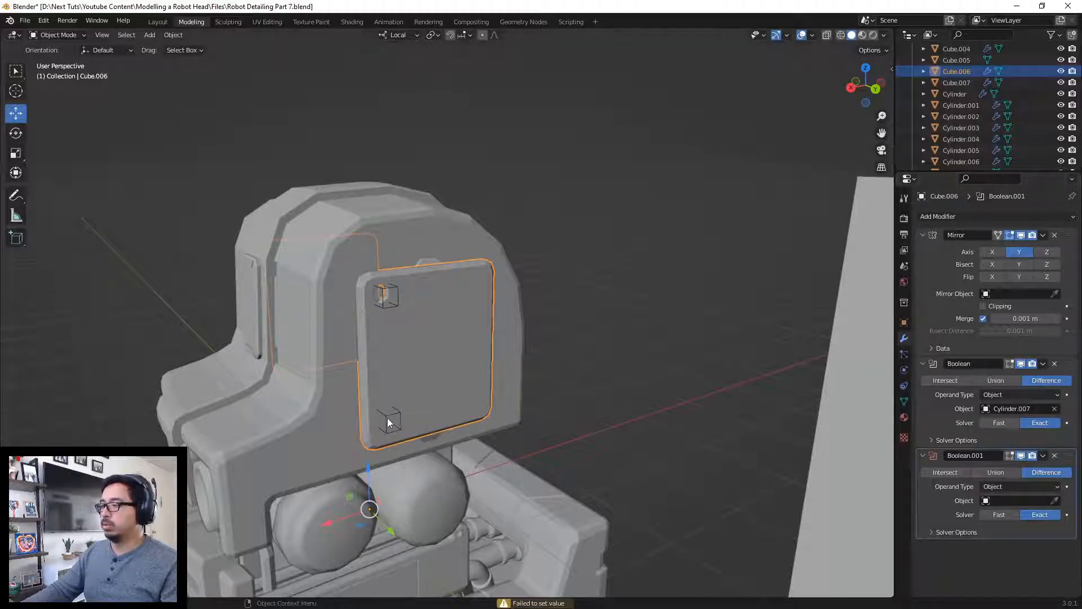
Step: Set the lower front hexagonal cutter's viewport display to Textured
{"action": "left_click", "coordinate": [387, 422]}
{"action": "left_click", "coordinate": [395, 290]}
{"action": "left_click", "coordinate": [404, 415]}
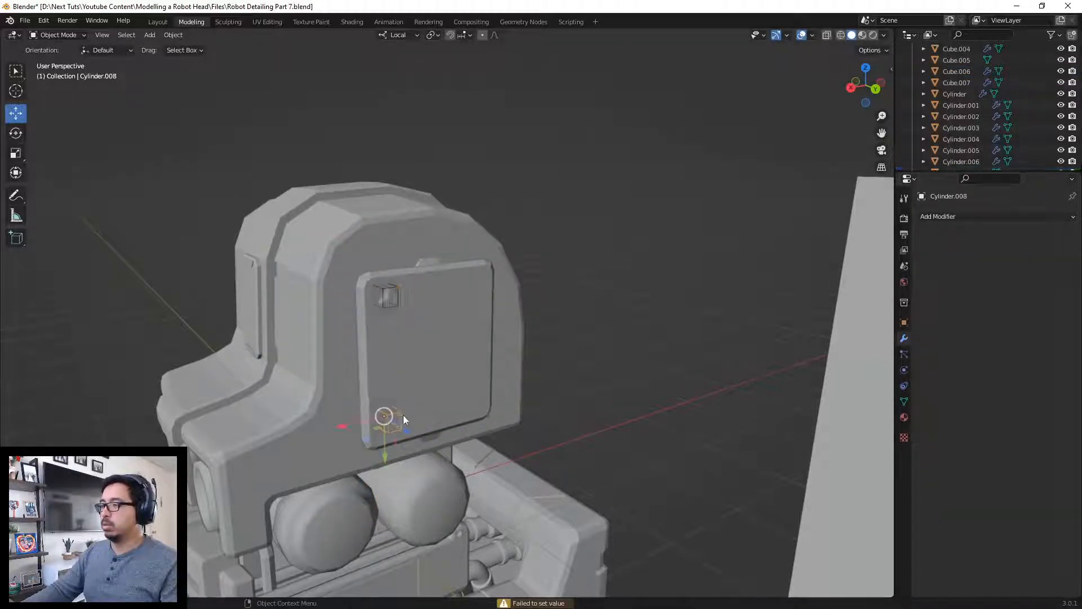
{"action": "middle_click_drag", "start_coordinate": [403, 415], "coordinate": [437, 365]}
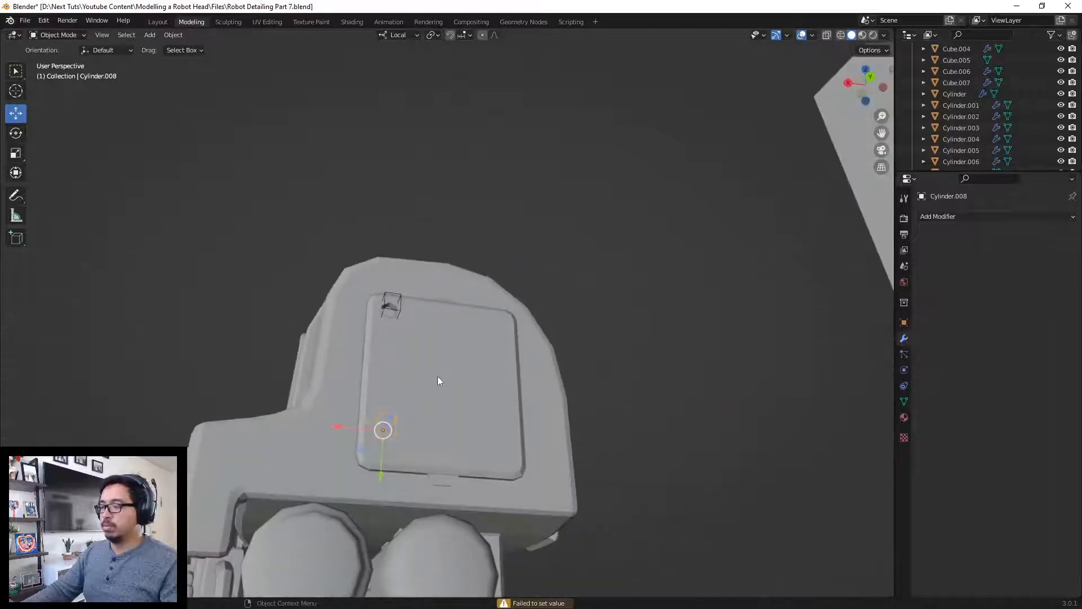
{"action": "left_click_drag", "start_coordinate": [909, 327], "coordinate": [997, 431]}
{"action": "left_click", "coordinate": [904, 322]}
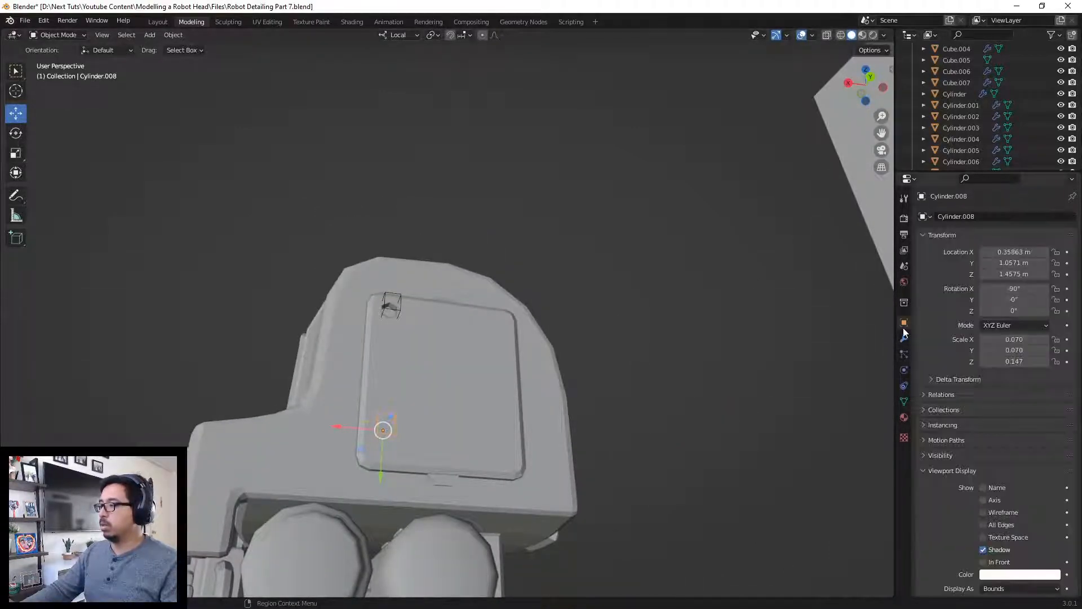
{"action": "scroll", "coordinate": [1015, 507], "scroll_direction": "down", "scroll_amount": 3}
{"action": "left_click", "coordinate": [1019, 542]}
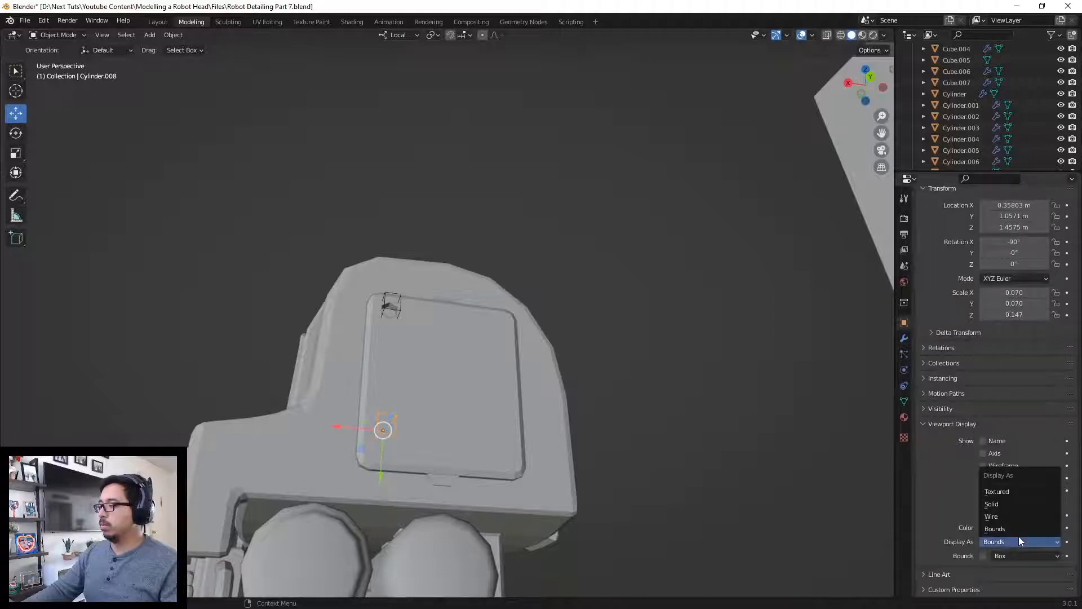
{"action": "left_click", "coordinate": [1009, 490]}
Step: Assign the lower front hexagonal cutter as the object of the side panel's second Boolean modifier
{"action": "middle_click_drag", "start_coordinate": [563, 409], "coordinate": [614, 448]}
{"action": "middle_click_drag", "start_coordinate": [483, 431], "coordinate": [542, 386], "text": "shift"}
{"action": "scroll", "coordinate": [479, 410], "scroll_direction": "up", "scroll_amount": 4}
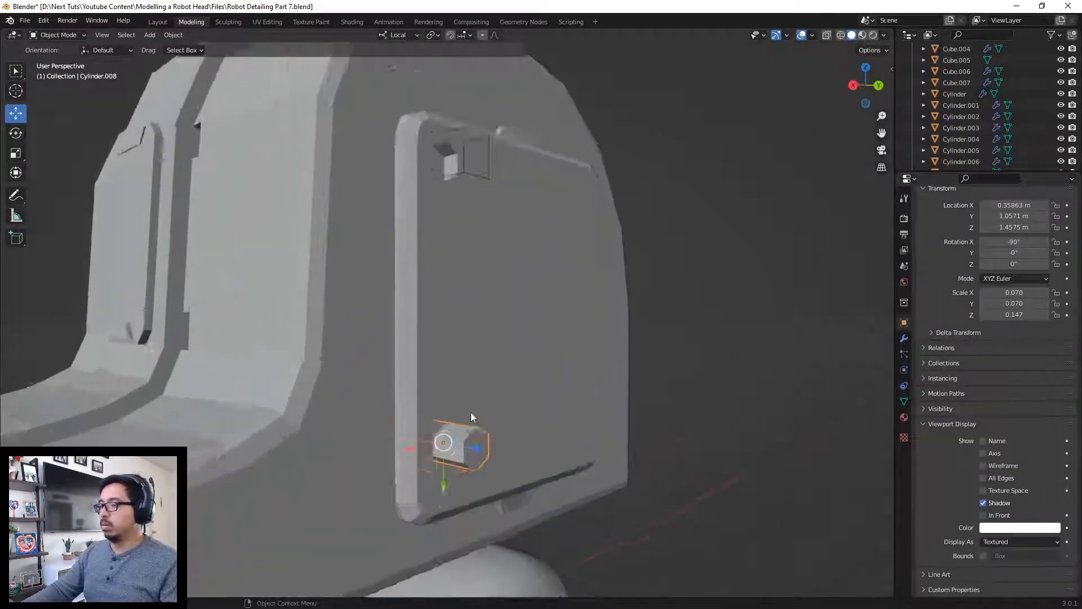
{"action": "middle_click_drag", "start_coordinate": [471, 412], "coordinate": [442, 393]}
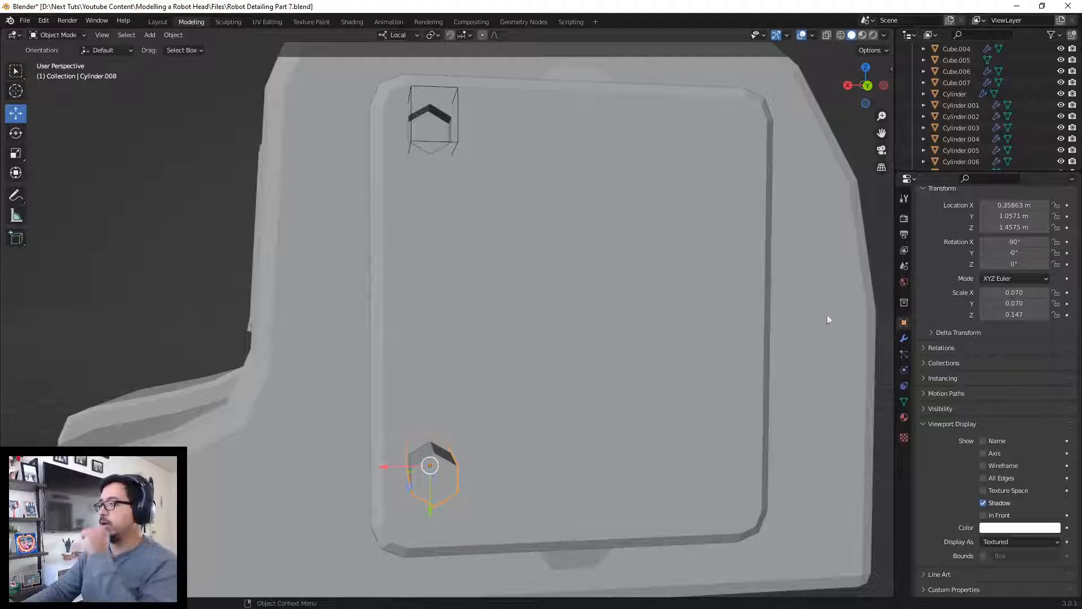
{"action": "left_click", "coordinate": [905, 339]}
{"action": "left_click", "coordinate": [672, 311]}
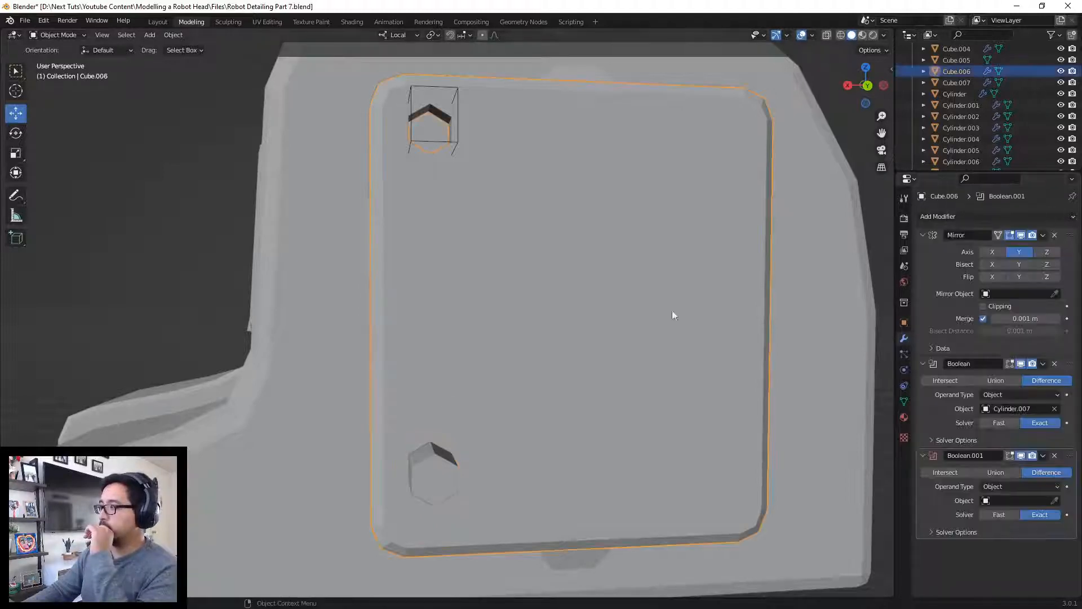
{"action": "left_click", "coordinate": [1054, 501]}
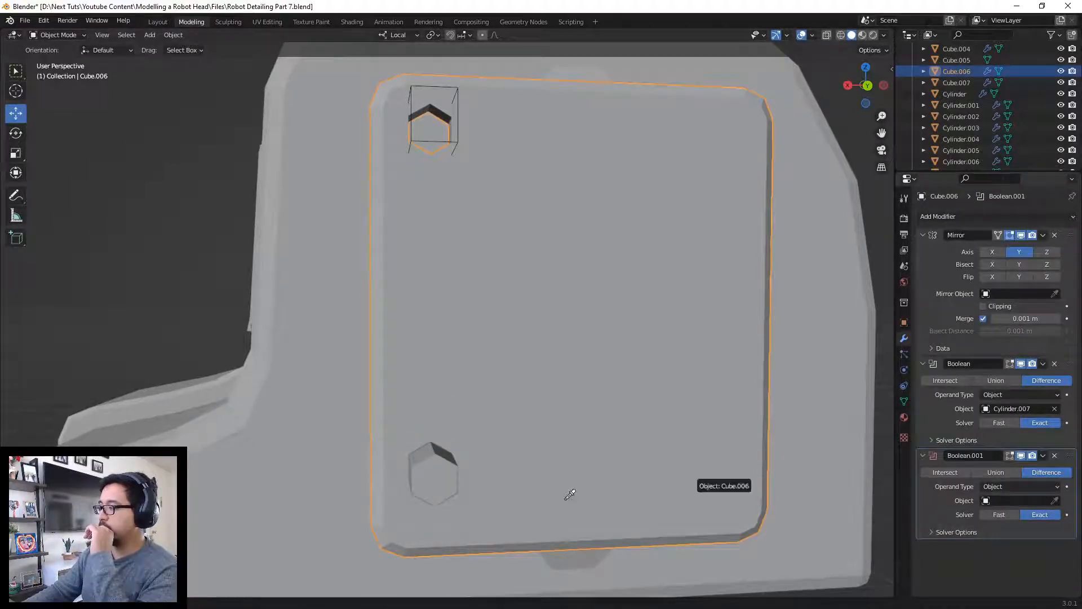
{"action": "left_click", "coordinate": [450, 478]}
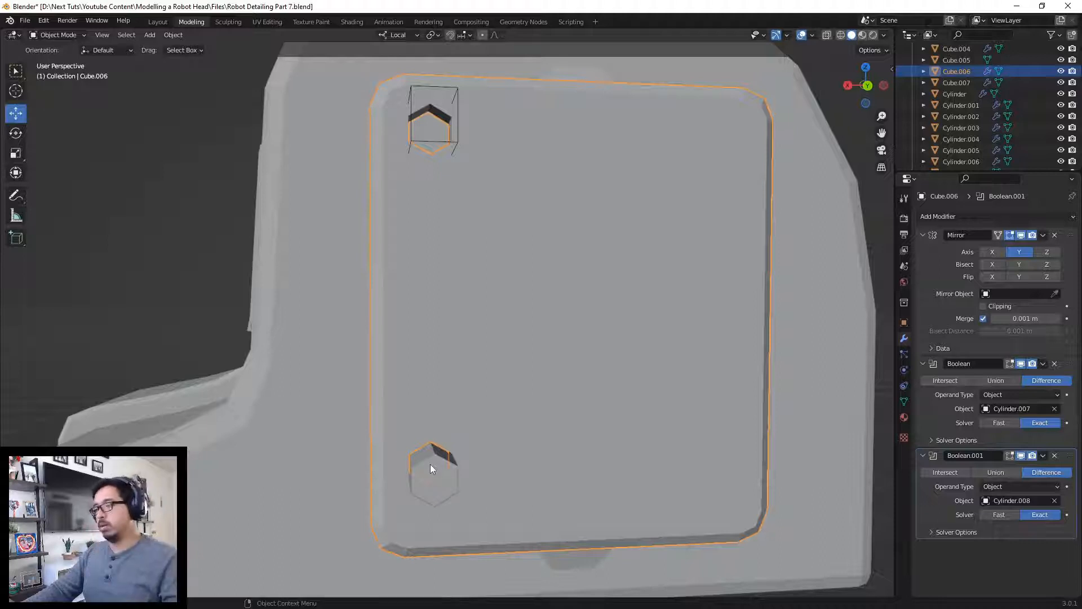
Step: Duplicate the lower front cutter and move the copy about 0.89 m along X to the panel's lower rear corner
{"action": "left_click", "coordinate": [431, 465]}
{"action": "key", "text": "shift+d"}
{"action": "key", "text": "x"}
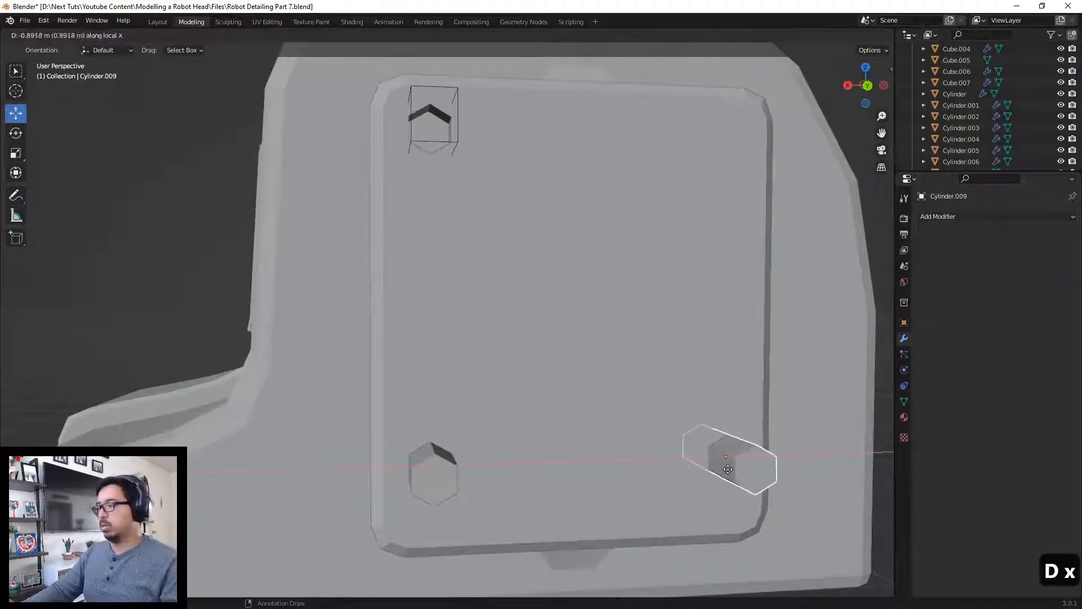
{"action": "left_click", "coordinate": [742, 469]}
{"action": "left_click", "coordinate": [773, 448]}
{"action": "left_click", "coordinate": [733, 457]}
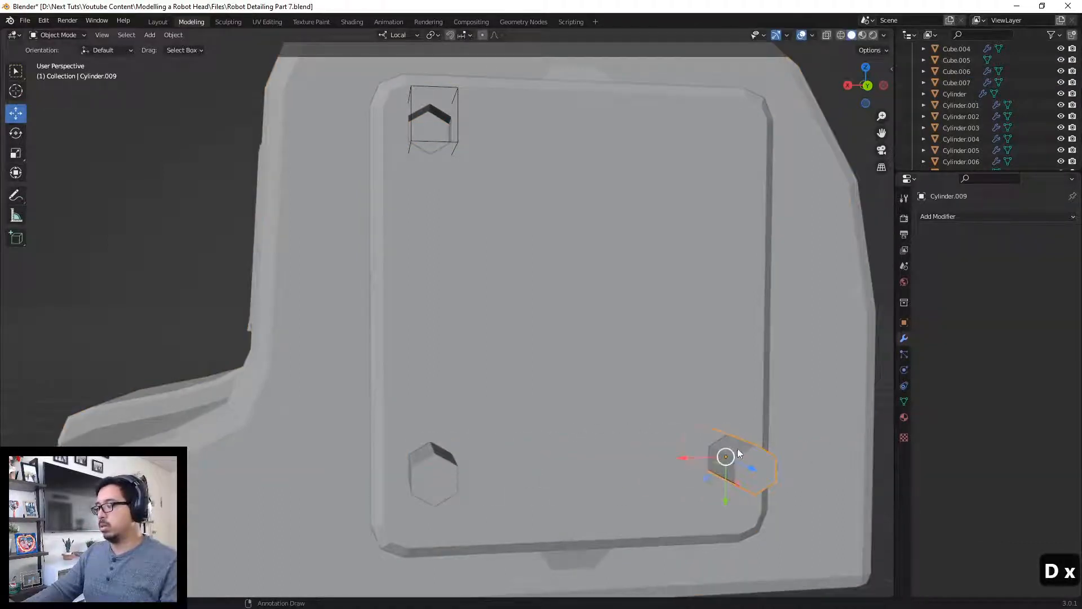
Step: Duplicate the lower rear cutter and move the copy straight up along global Z to the panel's upper rear corner
{"action": "key", "text": "shift+d"}
{"action": "key", "text": "z"}
{"action": "key", "text": "z"}
{"action": "key", "text": "z"}
{"action": "key", "text": "z"}
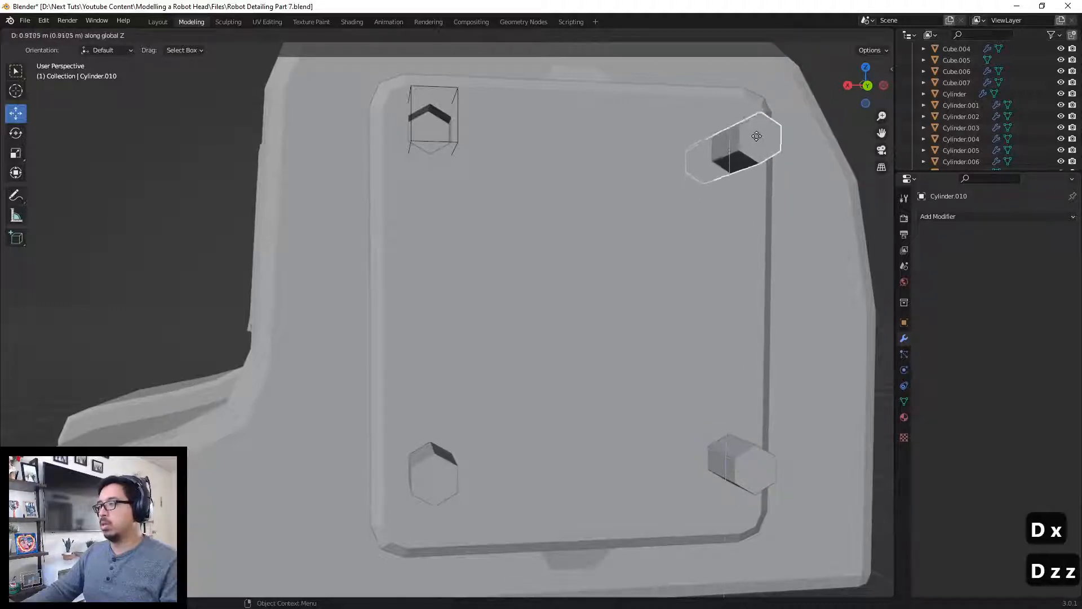
{"action": "left_click", "coordinate": [755, 131]}
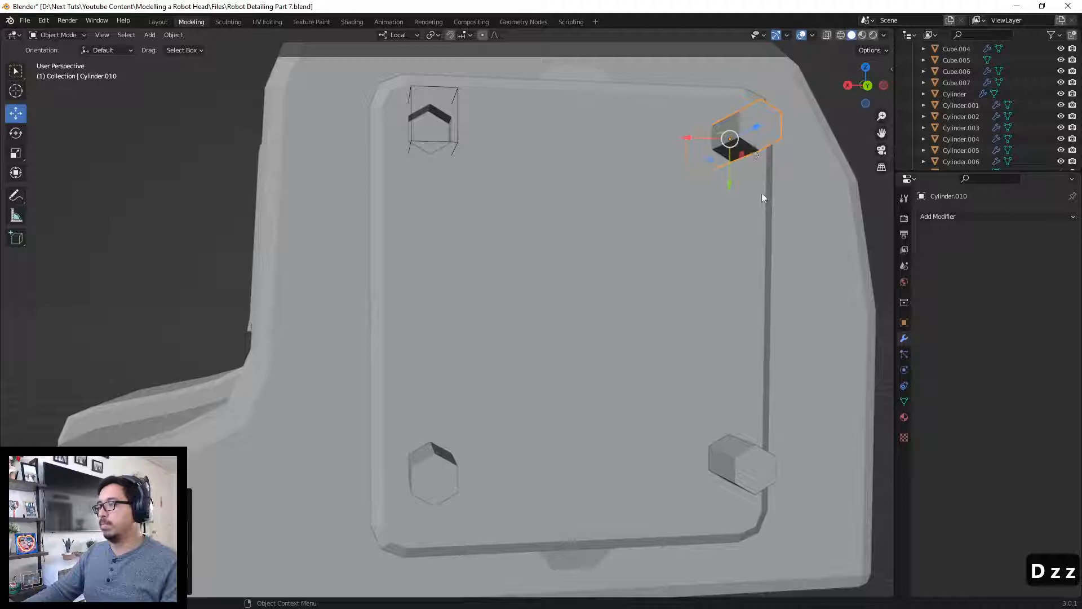
Step: Duplicate the side panel's second Boolean modifier twice and expand the settings of both copies
{"action": "left_click", "coordinate": [759, 214]}
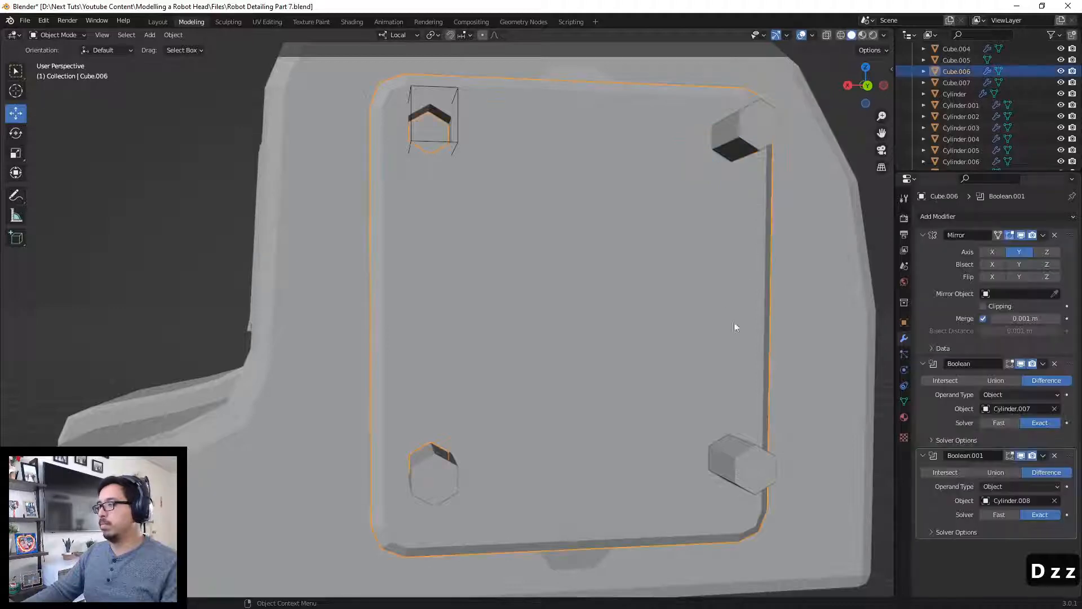
{"action": "left_click", "coordinate": [1043, 455]}
{"action": "left_click", "coordinate": [1029, 482]}
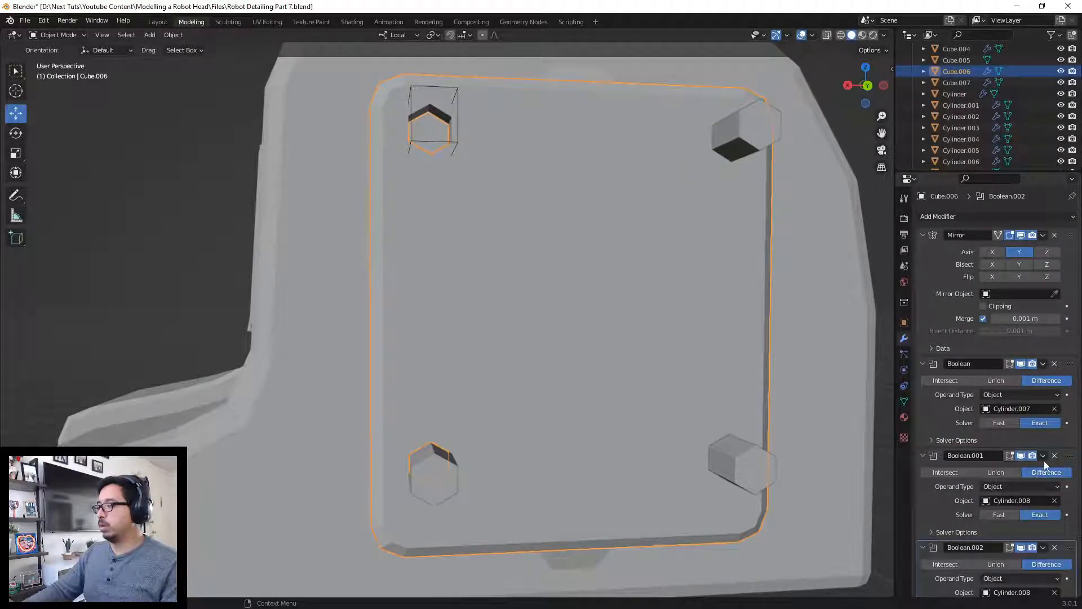
{"action": "left_click_drag", "start_coordinate": [1044, 461], "coordinate": [1030, 492]}
{"action": "left_click", "coordinate": [1043, 471]}
{"action": "left_click", "coordinate": [1023, 496]}
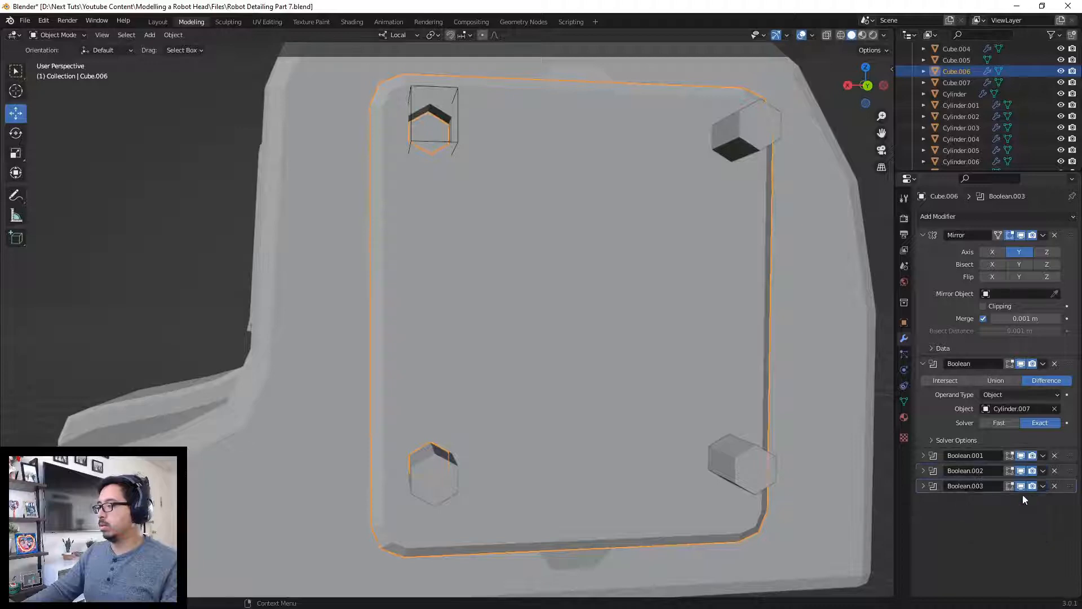
{"action": "left_click", "coordinate": [923, 486]}
{"action": "left_click", "coordinate": [923, 471]}
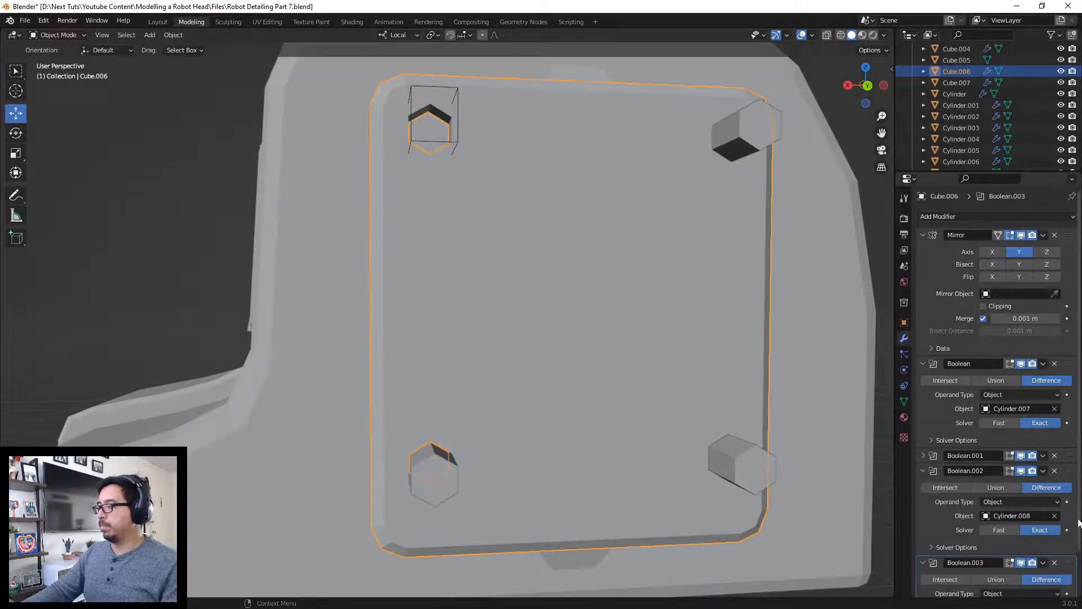
Step: Replace the object of the side panel's third Boolean modifier with the upper rear hexagonal cutter
{"action": "left_click", "coordinate": [1054, 516]}
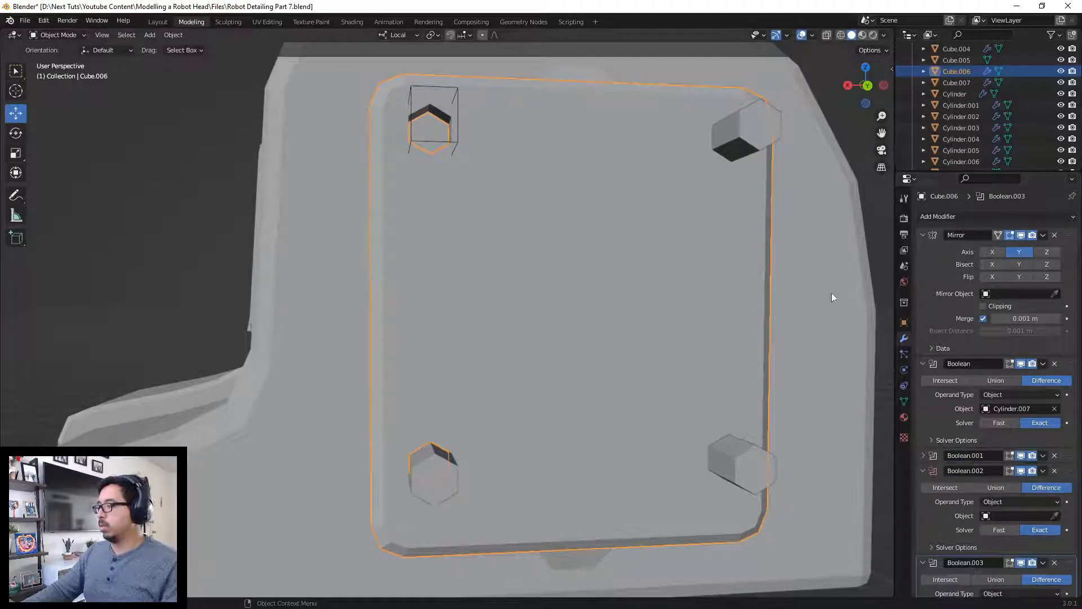
{"action": "left_click", "coordinate": [1054, 516]}
{"action": "left_click", "coordinate": [733, 136]}
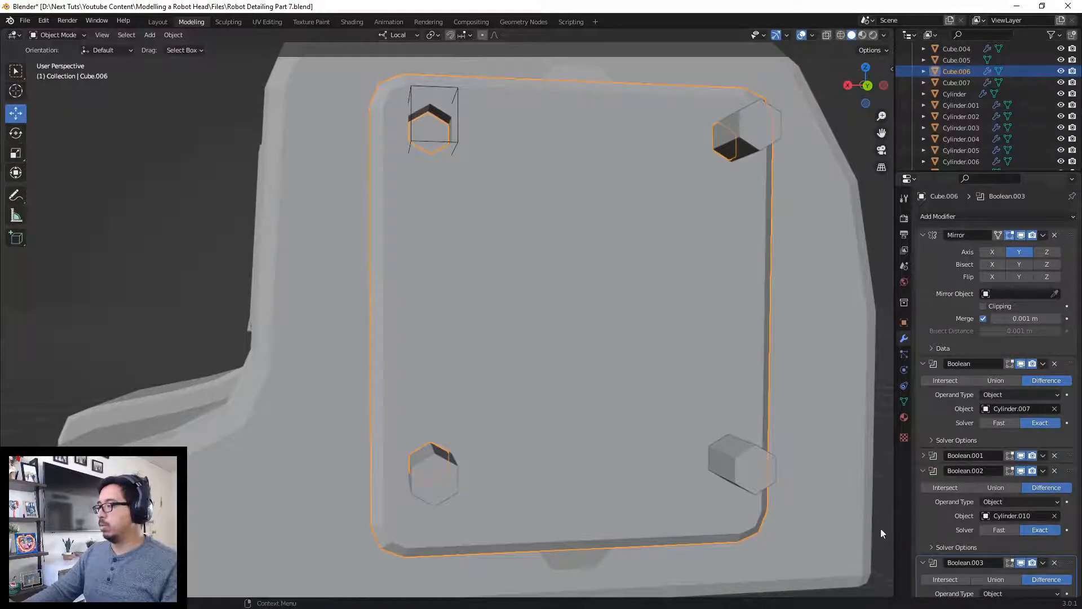
Step: Replace the object of the side panel's fourth Boolean modifier with the lower rear hexagonal cutter
{"action": "scroll", "coordinate": [1044, 544], "scroll_direction": "down", "scroll_amount": 2}
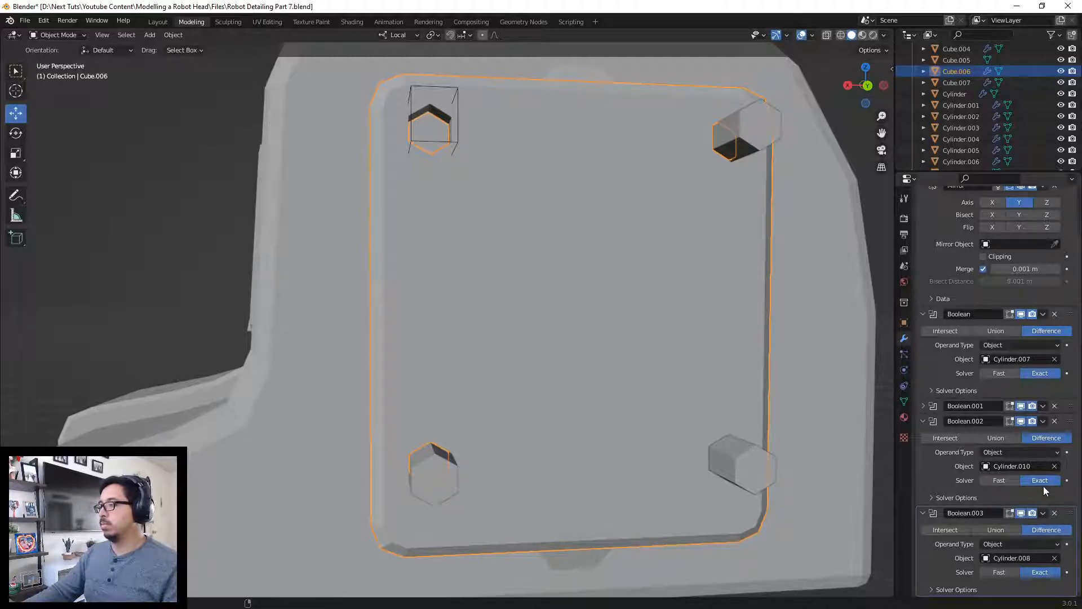
{"action": "left_click", "coordinate": [740, 462]}
{"action": "left_click", "coordinate": [741, 464]}
{"action": "left_click", "coordinate": [720, 479]}
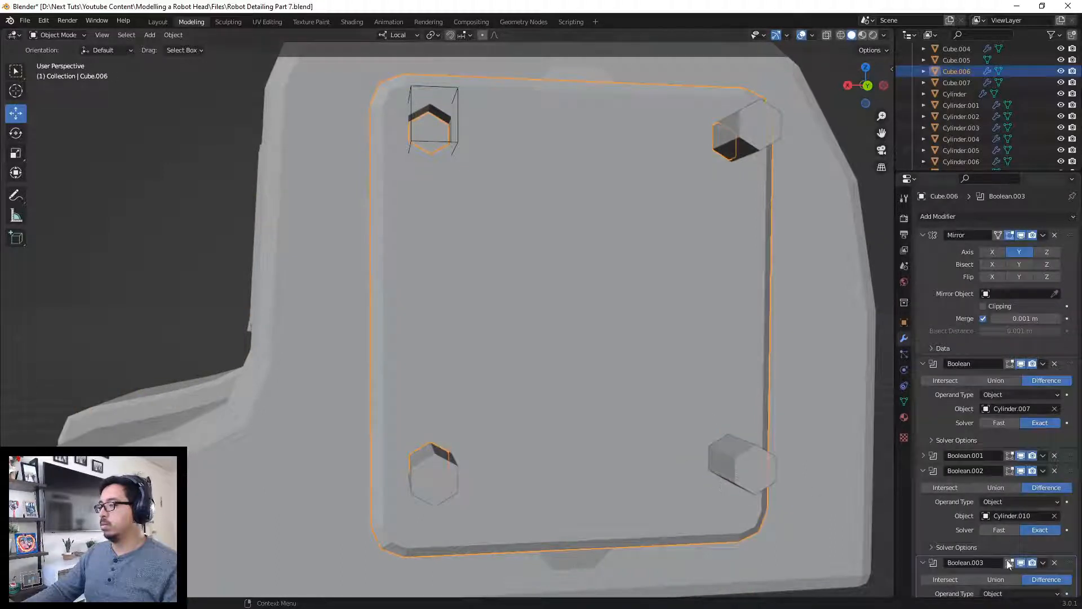
{"action": "scroll", "coordinate": [1007, 563], "scroll_direction": "down", "scroll_amount": 2}
{"action": "left_click", "coordinate": [1055, 558]}
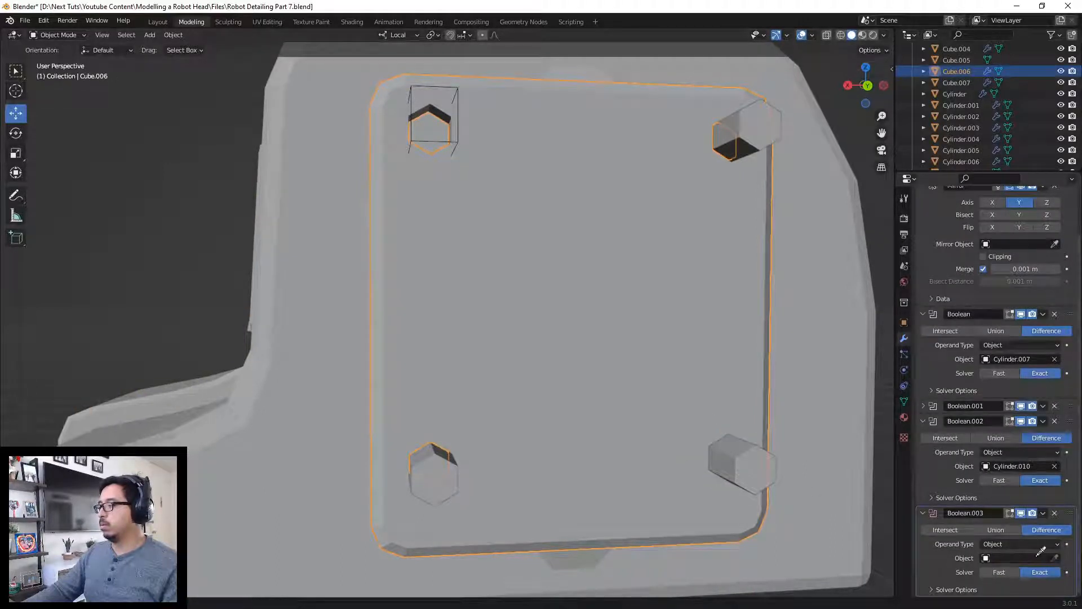
{"action": "left_click", "coordinate": [738, 459]}
Step: Move the lower rear and upper rear cutters outward along their local Z axes to make their bolt holes shallower
{"action": "middle_click_drag", "start_coordinate": [776, 478], "coordinate": [679, 385]}
{"action": "left_click", "coordinate": [765, 467]}
{"action": "left_click_drag", "start_coordinate": [705, 414], "coordinate": [724, 447]}
{"action": "left_click", "coordinate": [833, 193]}
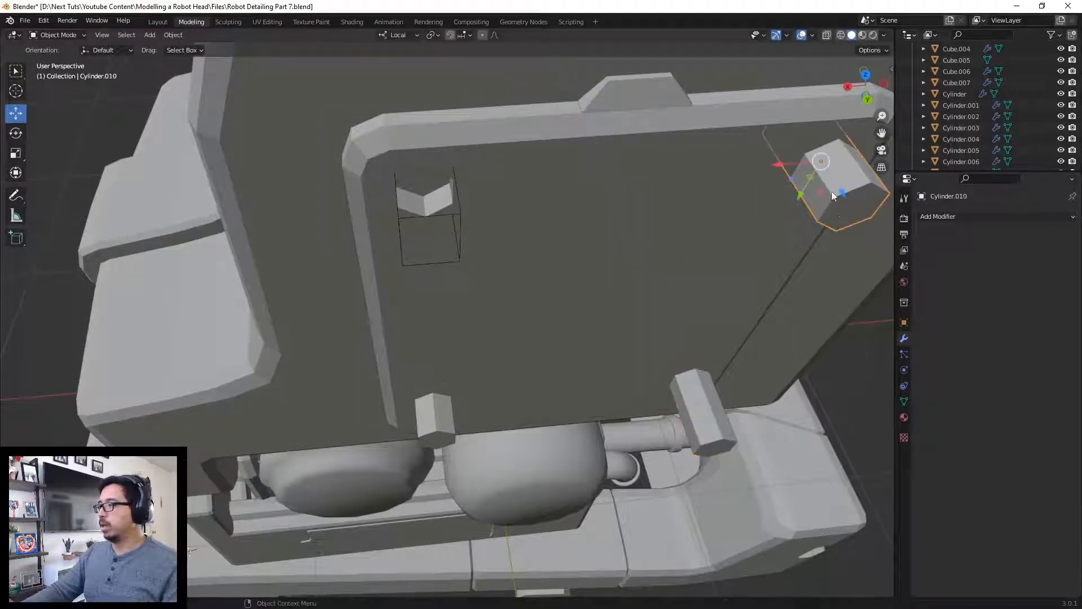
{"action": "left_click_drag", "start_coordinate": [843, 185], "coordinate": [871, 225]}
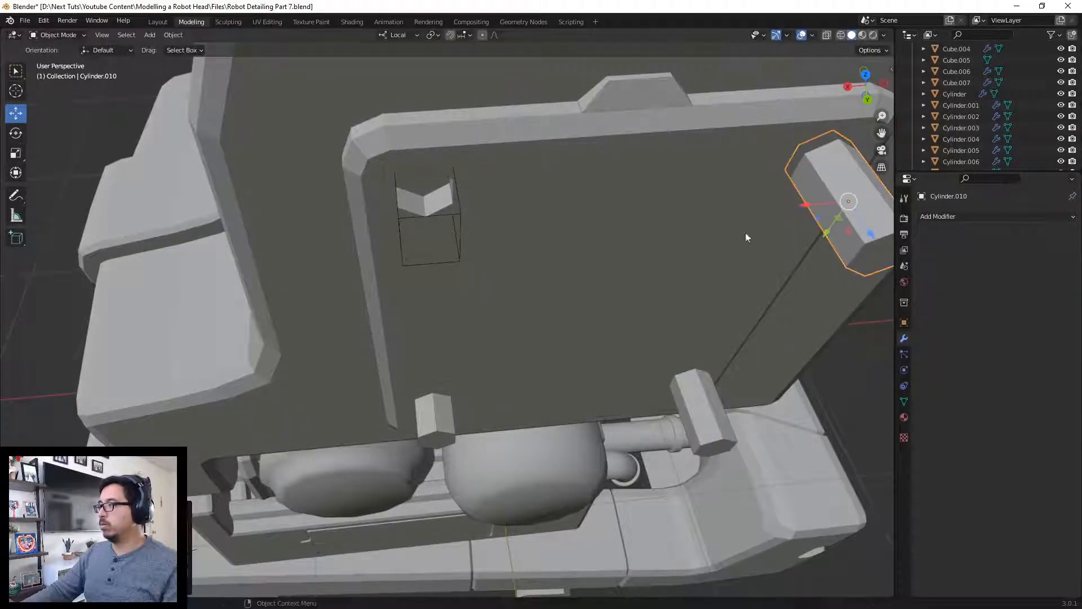
Step: Move the upper front and lower front cutters outward along their local Z axes so they cut shallower holes
{"action": "left_click", "coordinate": [433, 239]}
{"action": "middle_click_drag", "start_coordinate": [460, 232], "coordinate": [534, 226]}
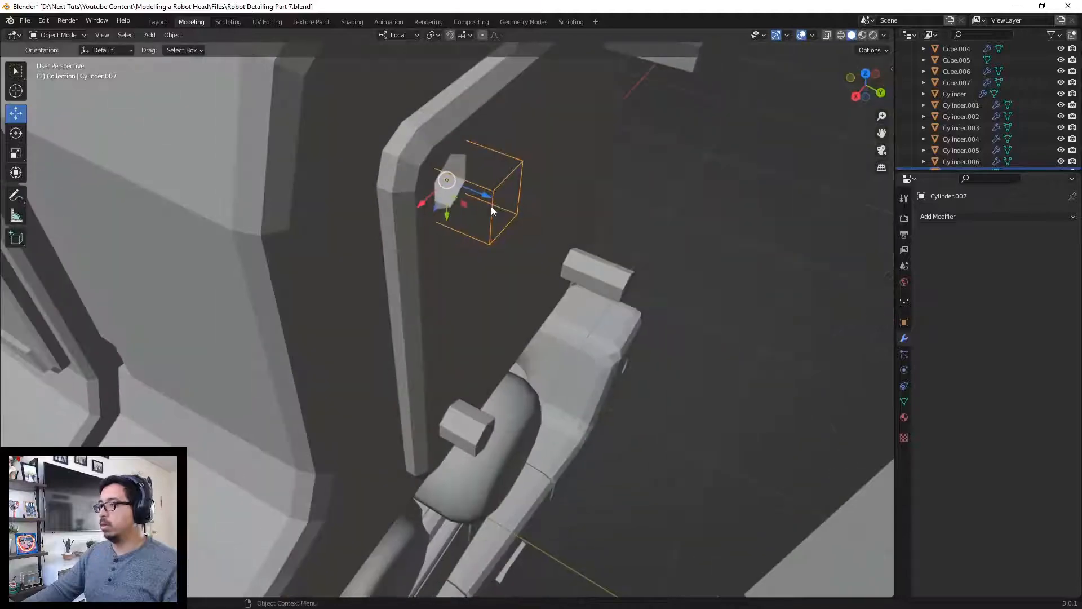
{"action": "left_click_drag", "start_coordinate": [487, 196], "coordinate": [529, 220]}
{"action": "middle_click_drag", "start_coordinate": [528, 219], "coordinate": [457, 297]}
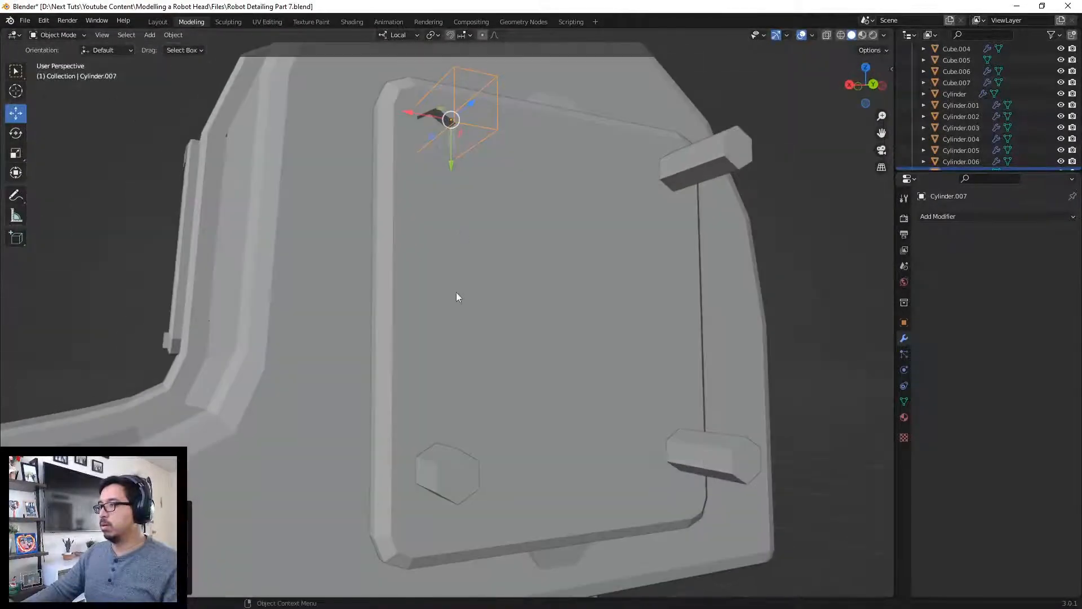
{"action": "left_click", "coordinate": [457, 467]}
{"action": "middle_click_drag", "start_coordinate": [456, 466], "coordinate": [458, 390]}
{"action": "left_click_drag", "start_coordinate": [458, 390], "coordinate": [516, 391]}
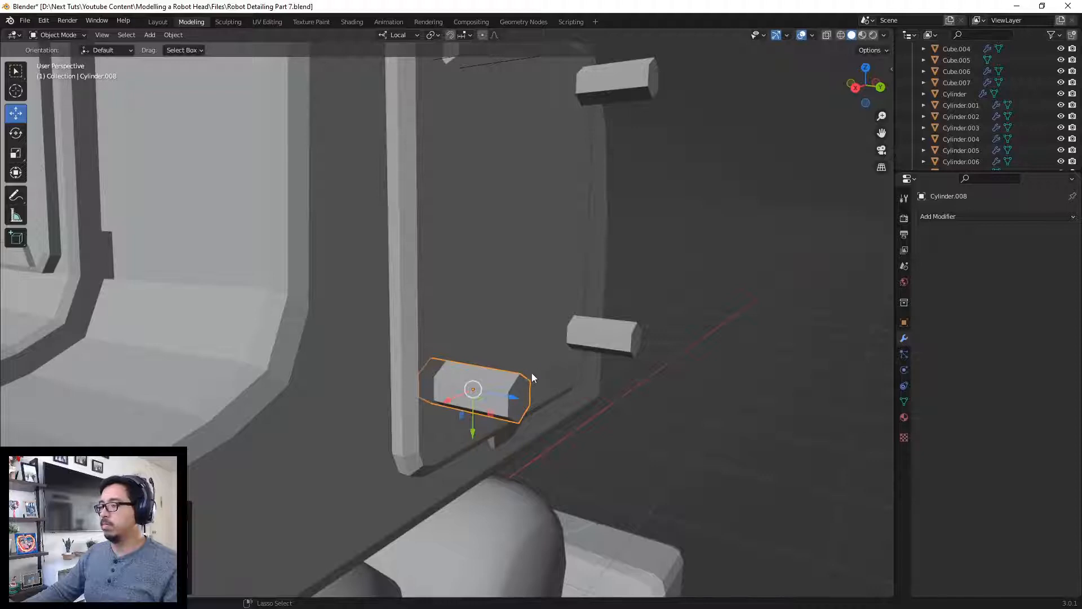
{"action": "scroll", "coordinate": [532, 374], "scroll_direction": "down", "scroll_amount": 1}
{"action": "left_click_drag", "start_coordinate": [501, 380], "coordinate": [508, 381]}
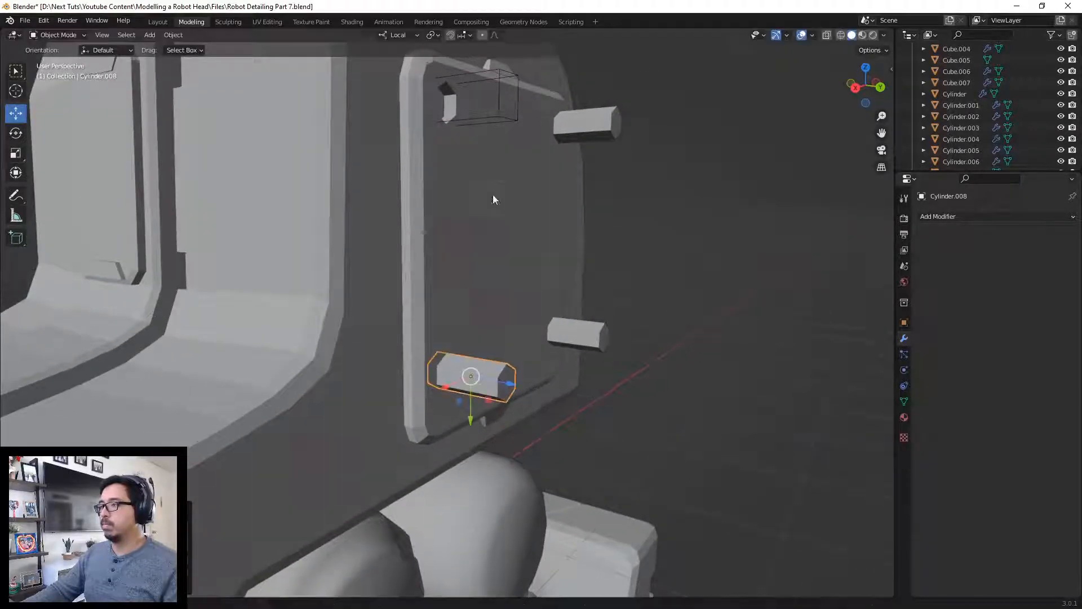
Step: Fine-tune the depth of the upper rear cutter along its own axis and deselect it
{"action": "middle_click_drag", "start_coordinate": [494, 195], "coordinate": [646, 251]}
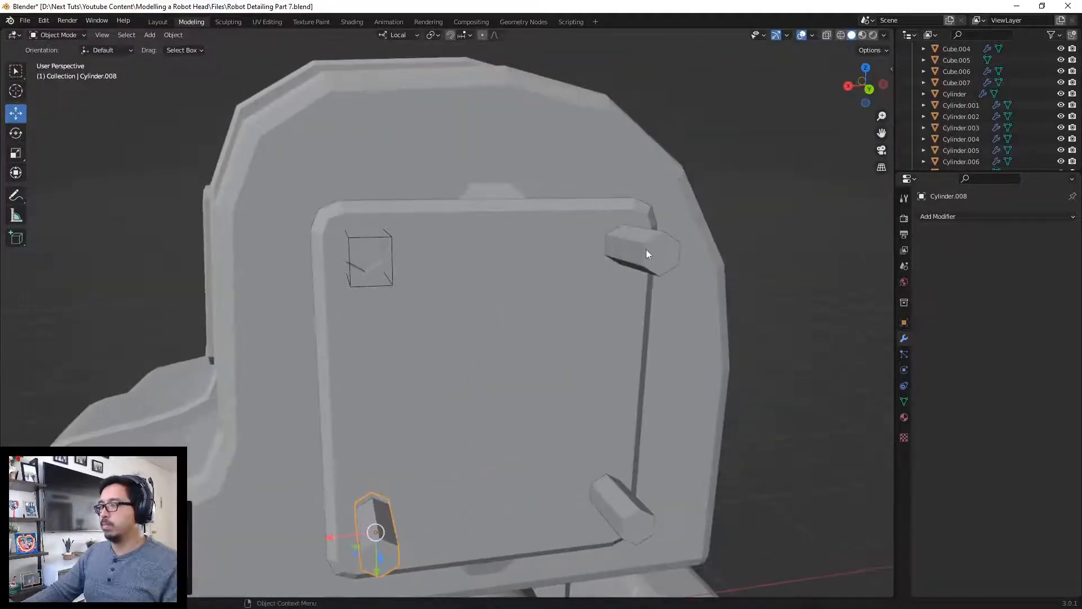
{"action": "left_click", "coordinate": [647, 254]}
{"action": "left_click_drag", "start_coordinate": [664, 254], "coordinate": [659, 253]}
{"action": "left_click", "coordinate": [828, 274]}
Step: Apply all four Boolean modifiers on the side panel, keeping its Mirror modifier
{"action": "scroll", "coordinate": [748, 312], "scroll_direction": "down", "scroll_amount": 4}
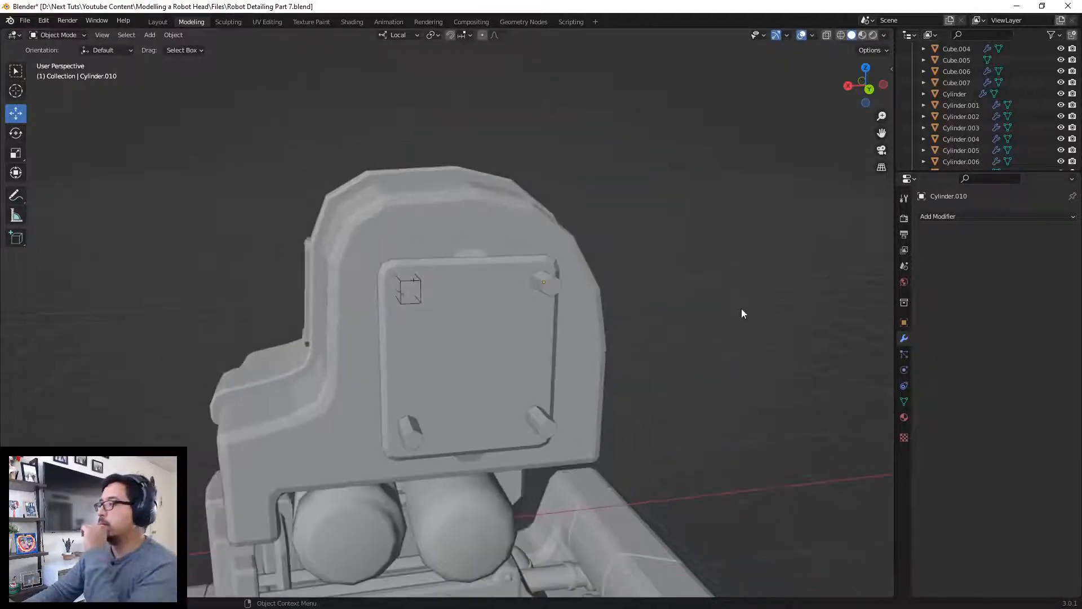
{"action": "middle_click_drag", "start_coordinate": [553, 317], "coordinate": [539, 373]}
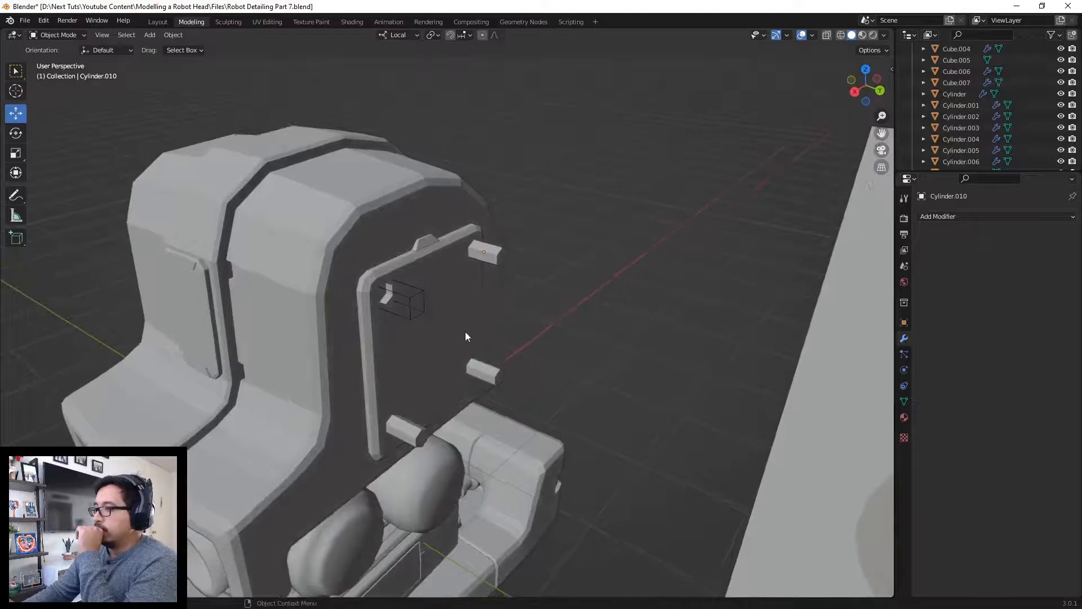
{"action": "left_click", "coordinate": [465, 331]}
{"action": "left_click", "coordinate": [1043, 363]}
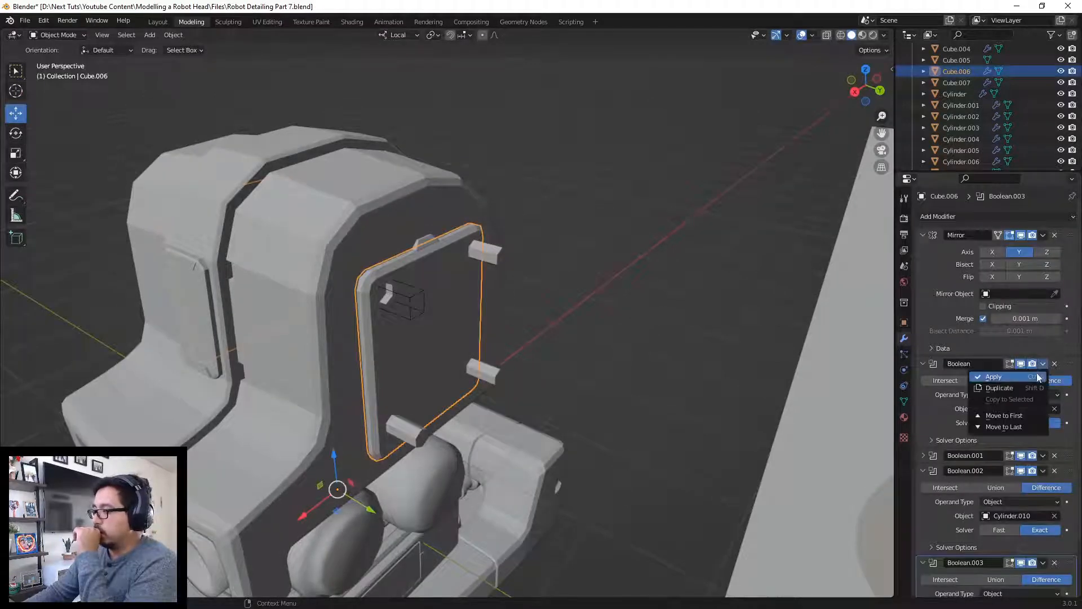
{"action": "left_click", "coordinate": [1044, 376]}
{"action": "left_click", "coordinate": [1043, 364]}
{"action": "left_click", "coordinate": [1044, 376]}
{"action": "left_click", "coordinate": [1043, 363]}
{"action": "left_click", "coordinate": [1044, 377]}
{"action": "left_click", "coordinate": [1043, 364]}
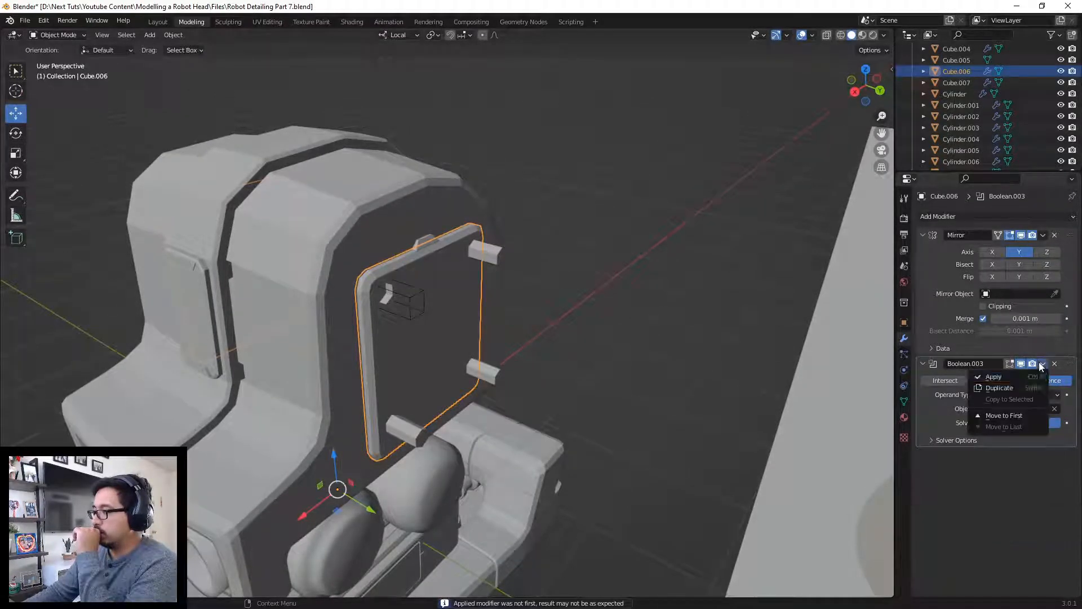
{"action": "left_click", "coordinate": [1044, 376]}
Step: Delete all four hexagonal cutter objects at the corners of the side panel
{"action": "left_click", "coordinate": [495, 260]}
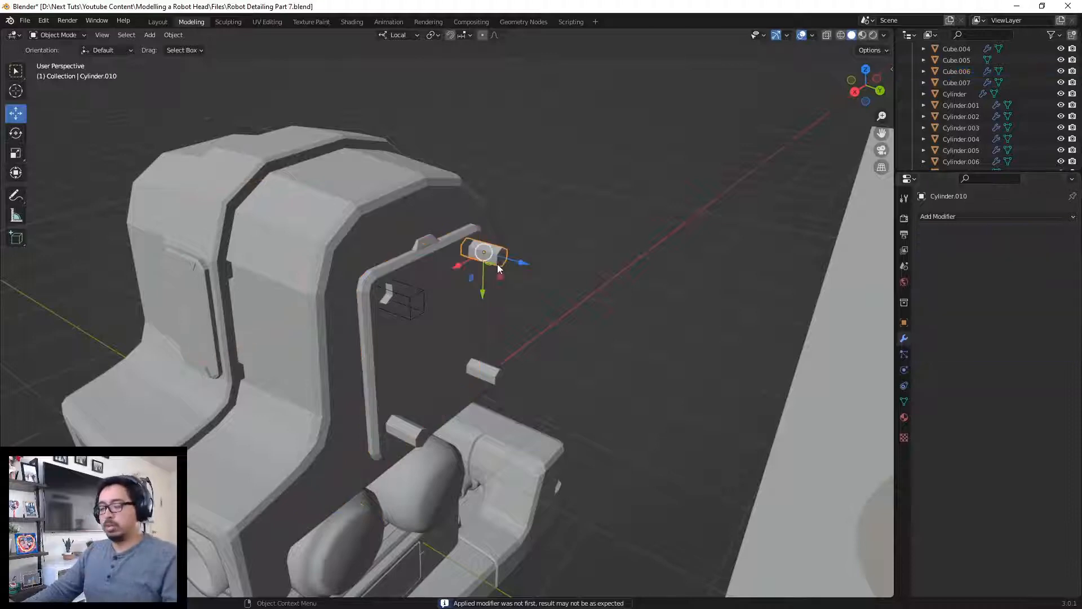
{"action": "key", "text": "Delete"}
{"action": "left_click", "coordinate": [404, 305]}
{"action": "key", "text": "Delete"}
{"action": "left_click", "coordinate": [489, 379]}
{"action": "key", "text": "Delete"}
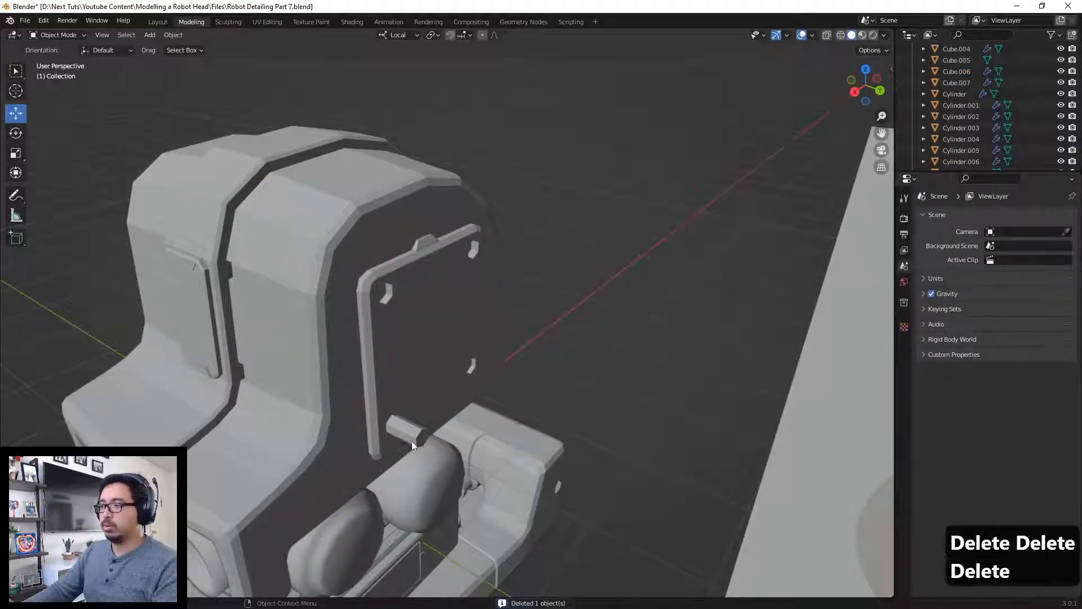
{"action": "left_click", "coordinate": [412, 441]}
{"action": "key", "text": "Delete"}
Step: Inspect the side panel's bolt holes and compare the whole head with the reference drawing
{"action": "middle_click_drag", "start_coordinate": [593, 369], "coordinate": [547, 306]}
{"action": "left_click", "coordinate": [488, 348]}
{"action": "scroll", "coordinate": [548, 307], "scroll_direction": "down", "scroll_amount": 3}
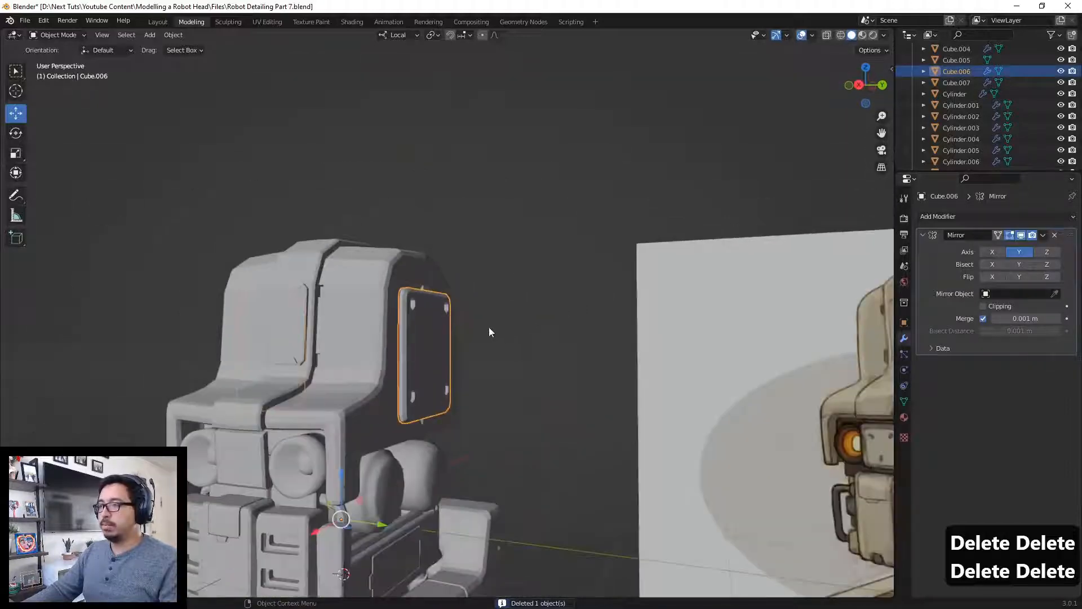
{"action": "middle_click_drag", "start_coordinate": [489, 327], "coordinate": [458, 340]}
{"action": "scroll", "coordinate": [459, 318], "scroll_direction": "down", "scroll_amount": 3}
{"action": "scroll", "coordinate": [459, 340], "scroll_direction": "up", "scroll_amount": 2}
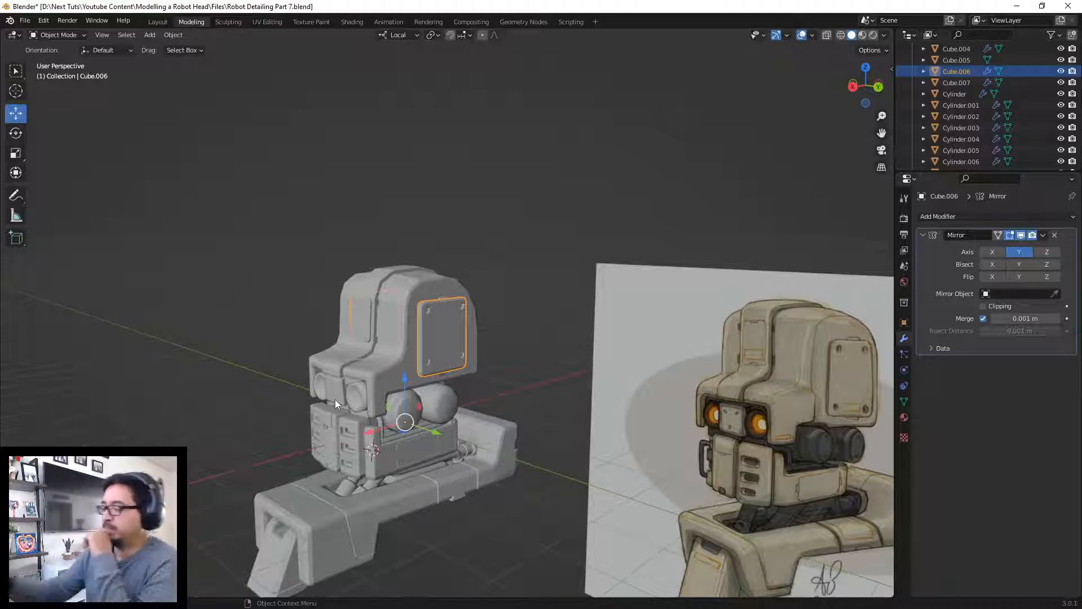
Step: In Edit Mode on the main head shell, knife-cut the plate between the eyes from mid-height on its centre edge to its upper outer corner
{"action": "middle_click_drag", "start_coordinate": [335, 399], "coordinate": [442, 350]}
{"action": "scroll", "coordinate": [492, 333], "scroll_direction": "up", "scroll_amount": 6}
{"action": "left_click", "coordinate": [442, 335]}
{"action": "key", "text": "Tab"}
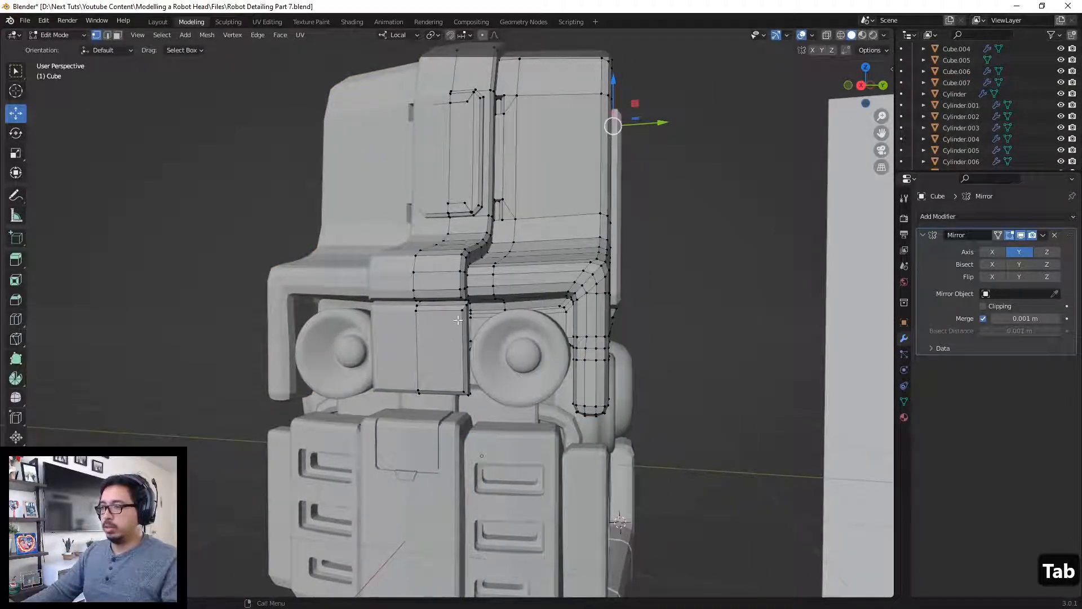
{"action": "key", "text": "k"}
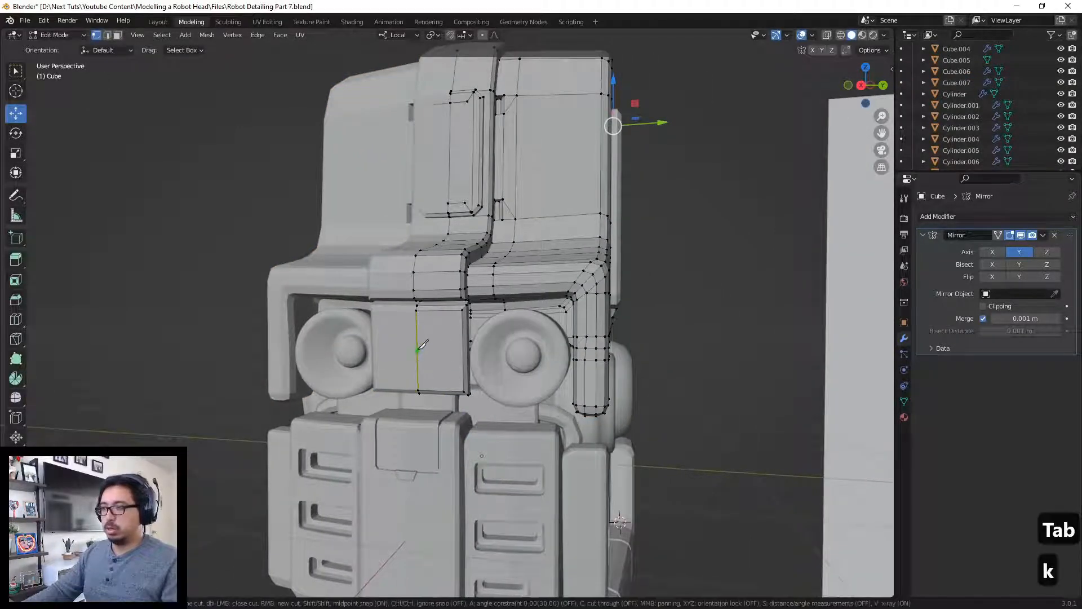
{"action": "left_click", "coordinate": [417, 352]}
{"action": "left_click", "coordinate": [463, 309]}
{"action": "key", "text": "Return"}
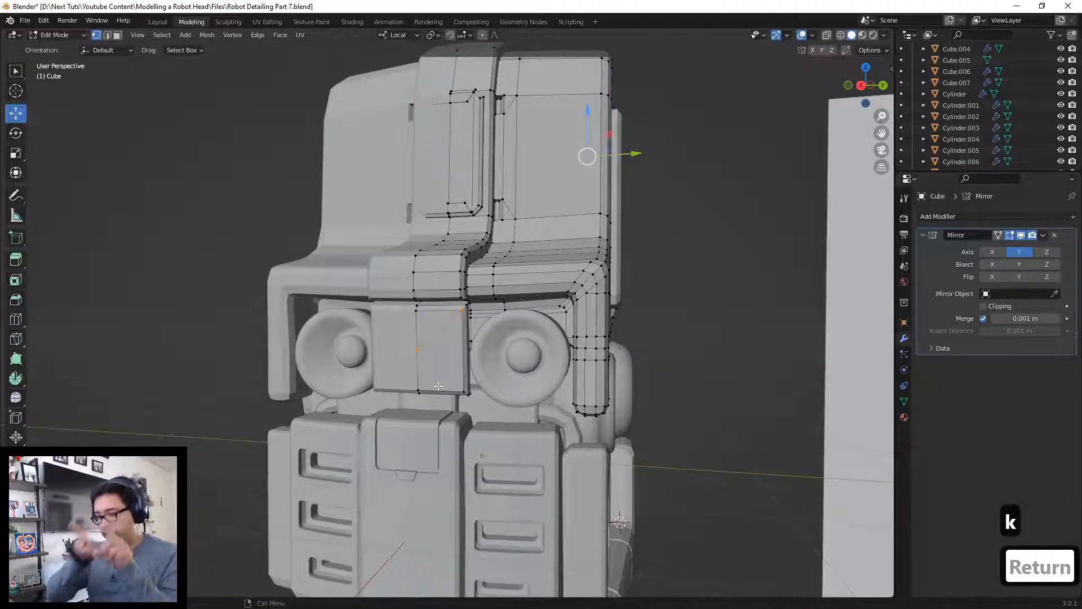
Step: Knife-cut the plate between the eyes from its bottom centre vertex through a point inside the face to the centre edge's mid-height vertex
{"action": "scroll", "coordinate": [447, 352], "scroll_direction": "down", "scroll_amount": 4}
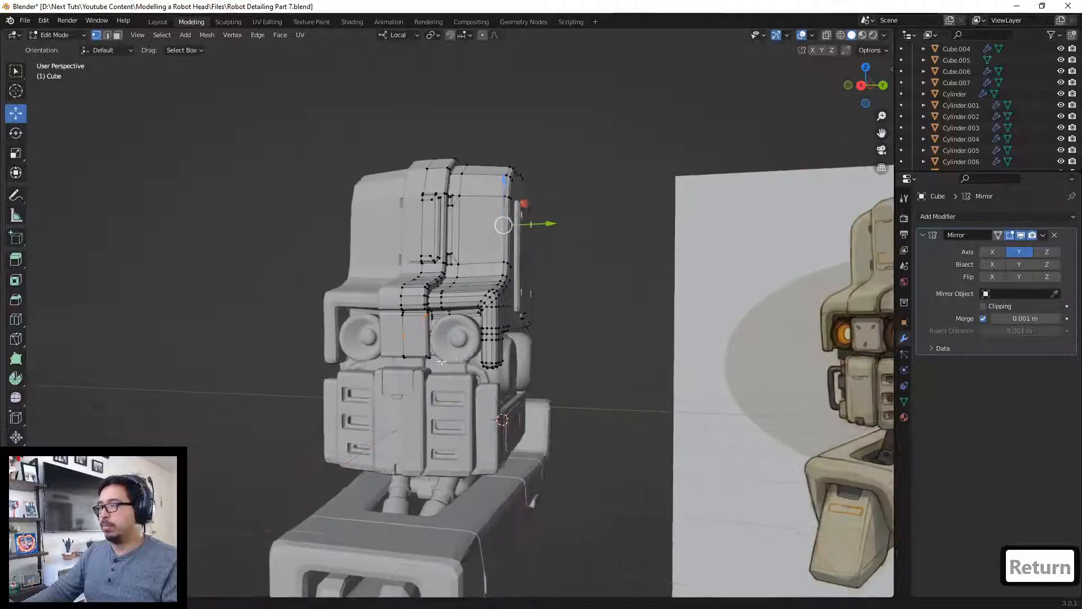
{"action": "scroll", "coordinate": [482, 324], "scroll_direction": "up", "scroll_amount": 5}
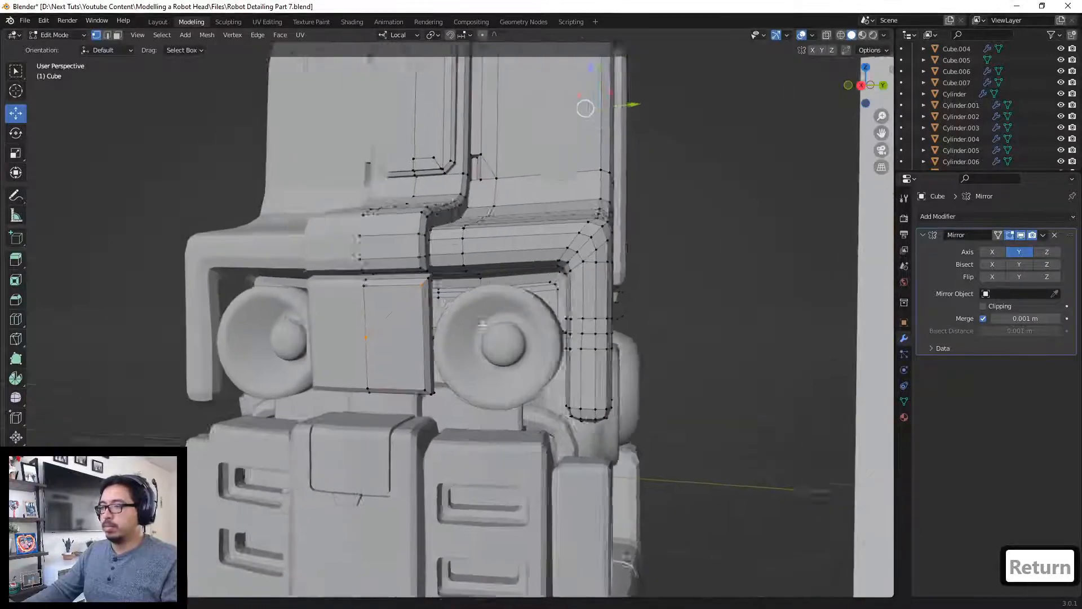
{"action": "middle_click_drag", "start_coordinate": [482, 325], "coordinate": [528, 316], "text": "shift"}
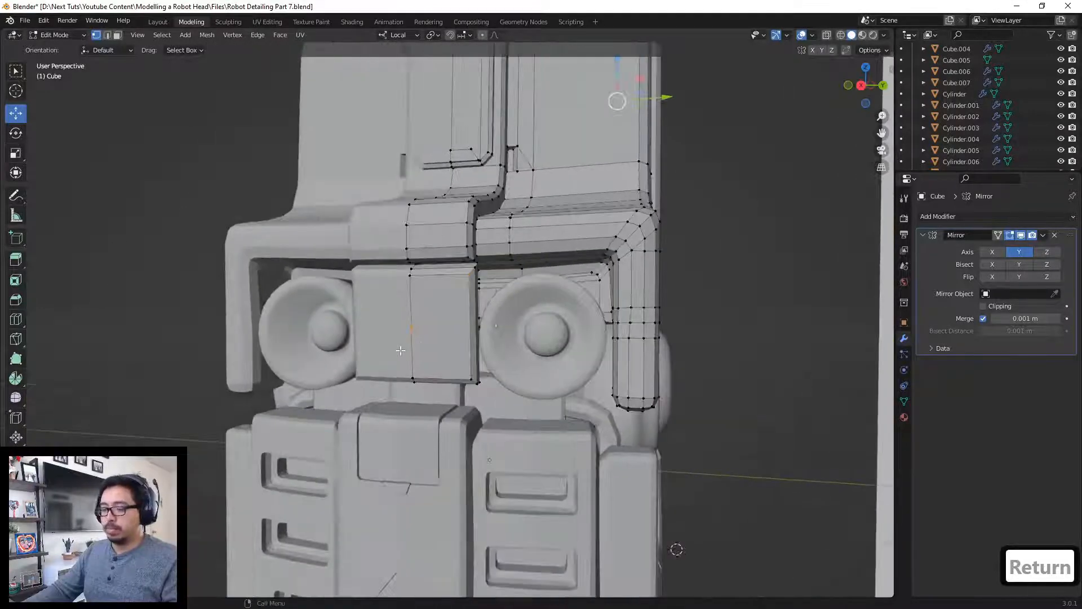
{"action": "key", "text": "k"}
{"action": "left_click", "coordinate": [413, 378]}
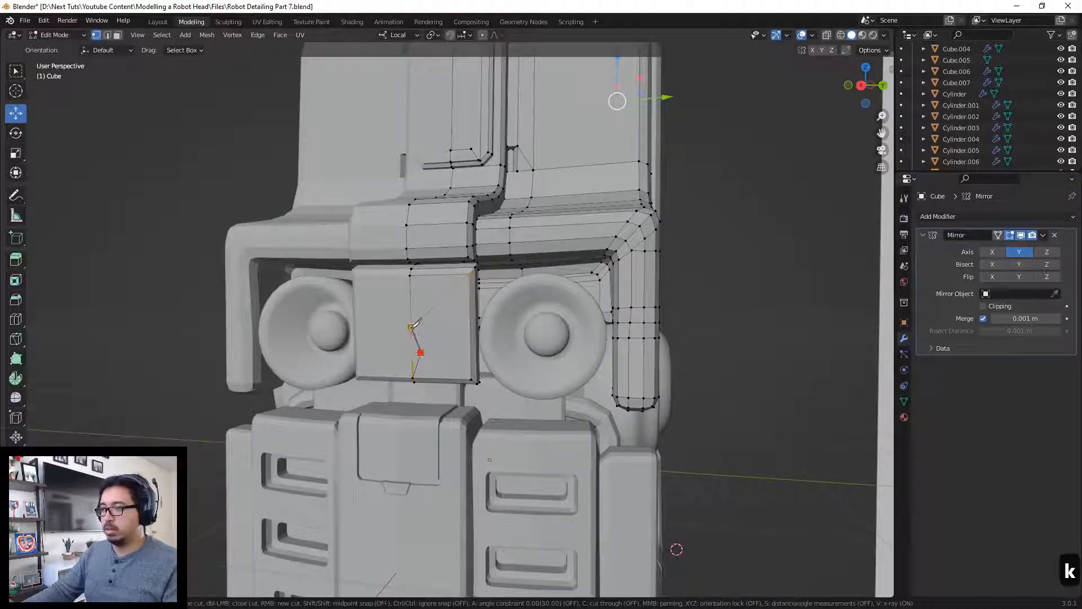
{"action": "key", "text": "Return"}
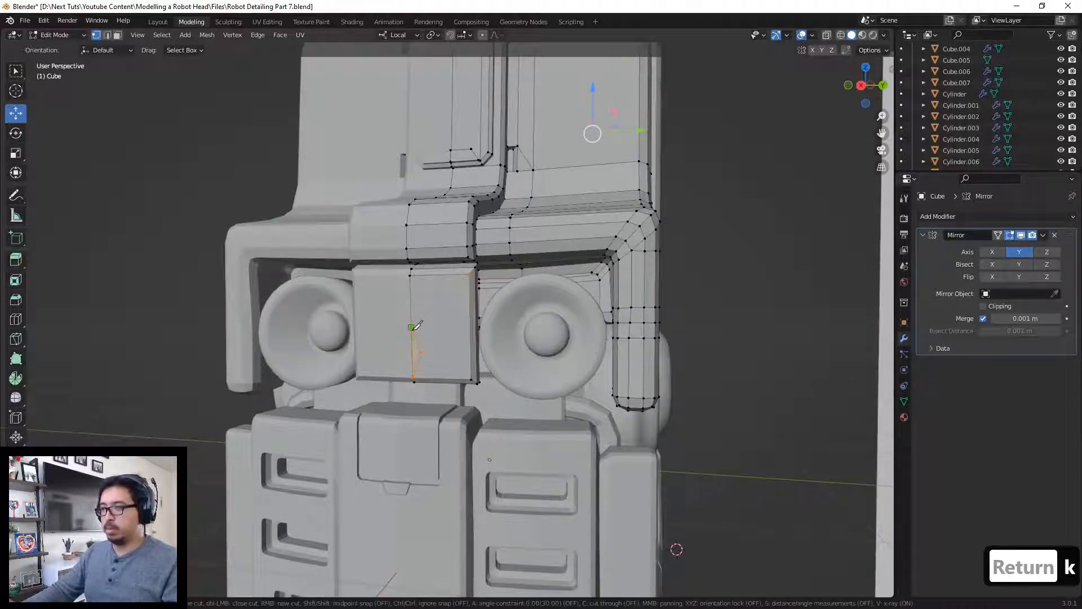
Step: Knife-cut a bent line from the centre edge's mid-height vertex through a point inside the face to the plate's upper outer corner
{"action": "left_click", "coordinate": [410, 327], "text": "shift"}
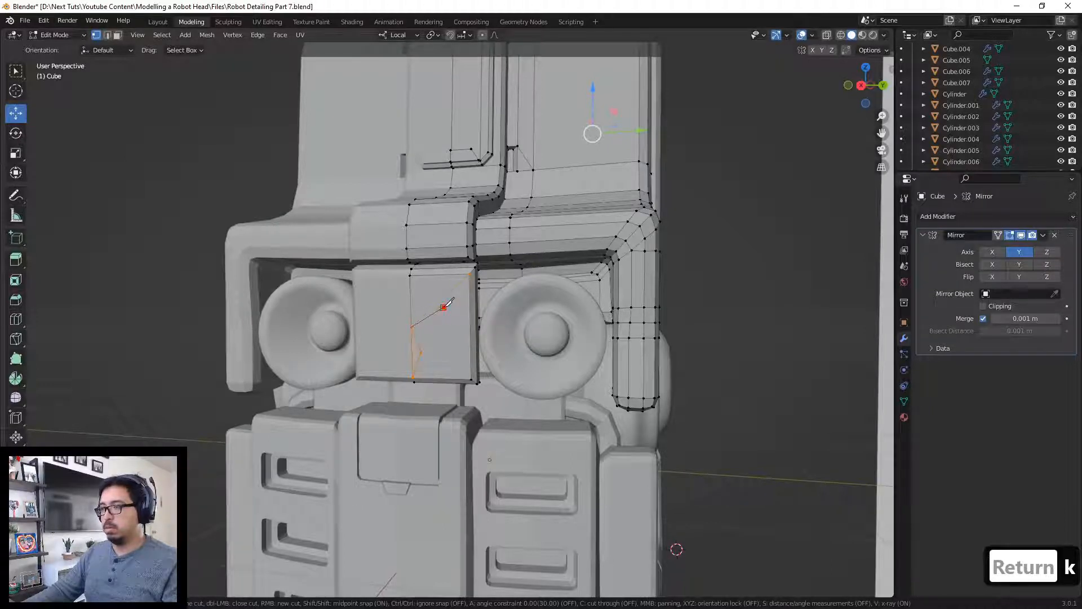
{"action": "left_click", "coordinate": [443, 308]}
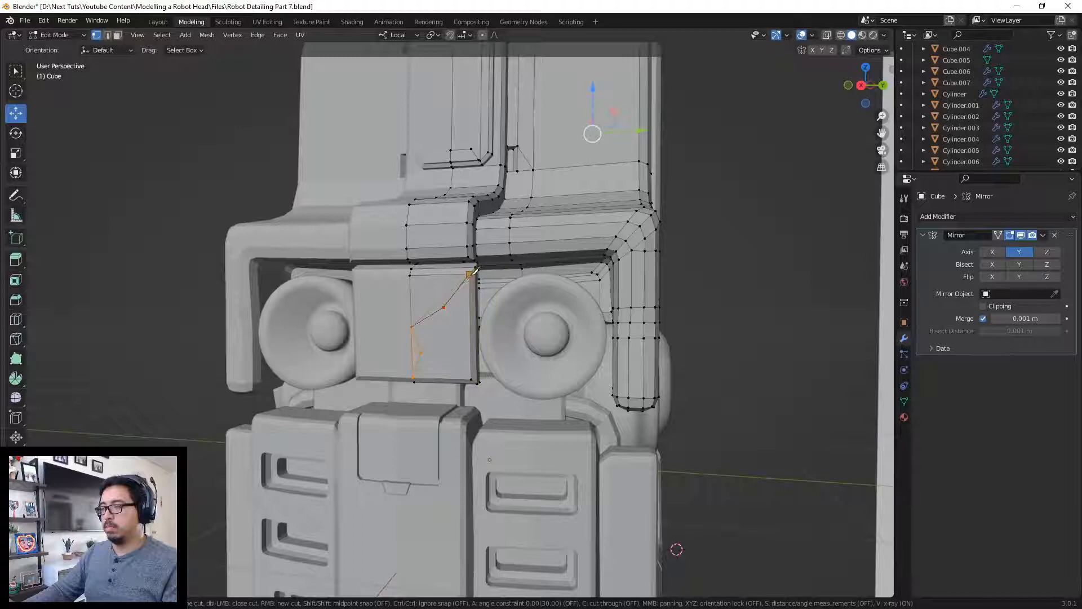
{"action": "key", "text": "Return"}
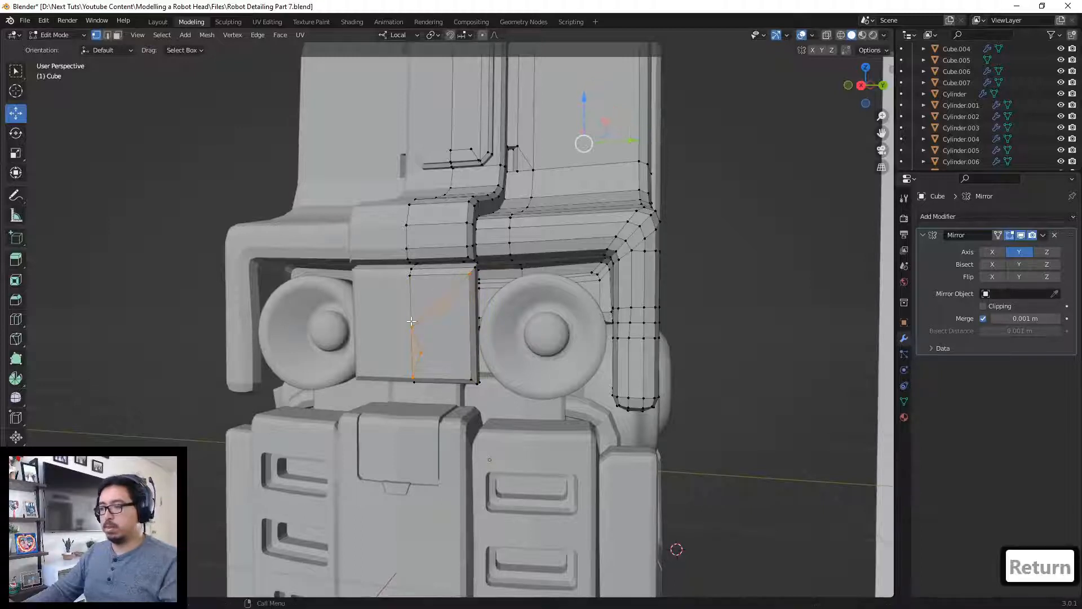
Step: Knife-cut a bent line from the centre-line vertex to the front plate's upper outer corner, above the existing diagonal cut
{"action": "key", "text": "k"}
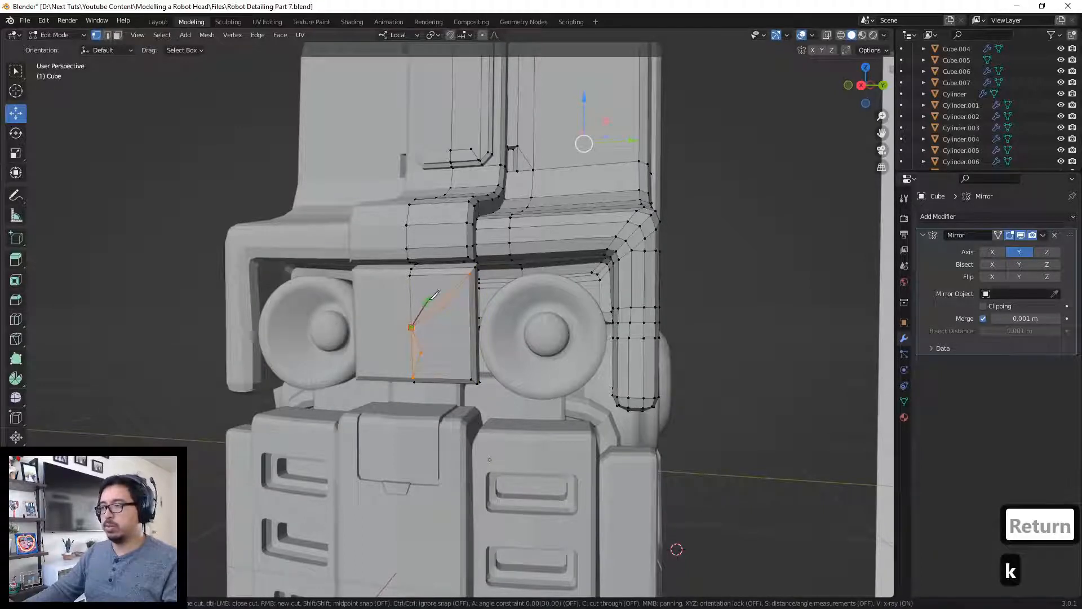
{"action": "key", "text": "shift"}
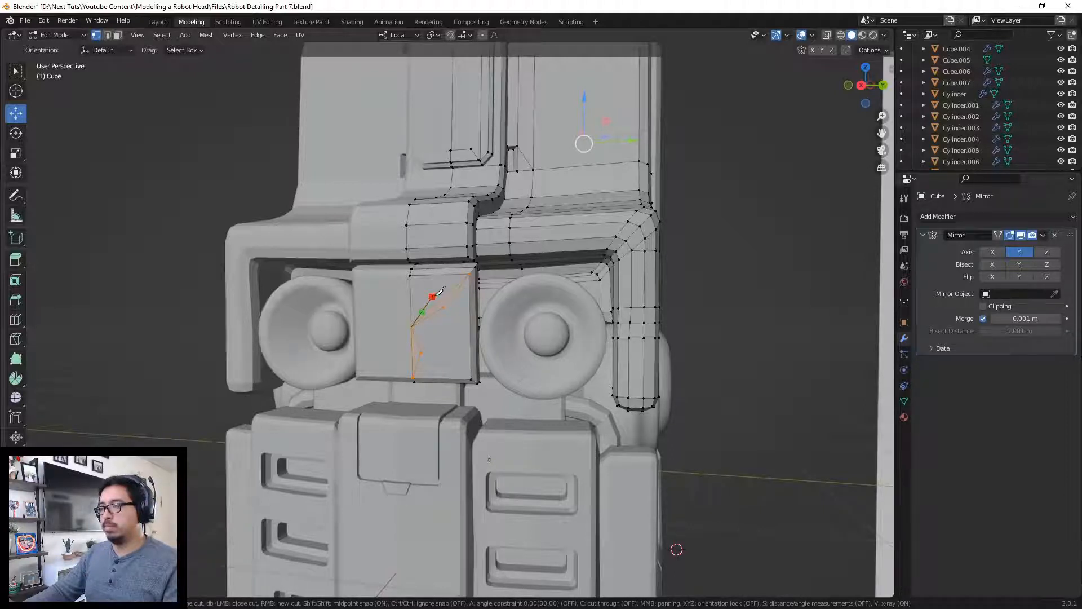
{"action": "left_click", "coordinate": [437, 294]}
{"action": "left_click", "coordinate": [475, 268]}
{"action": "key", "text": "Return"}
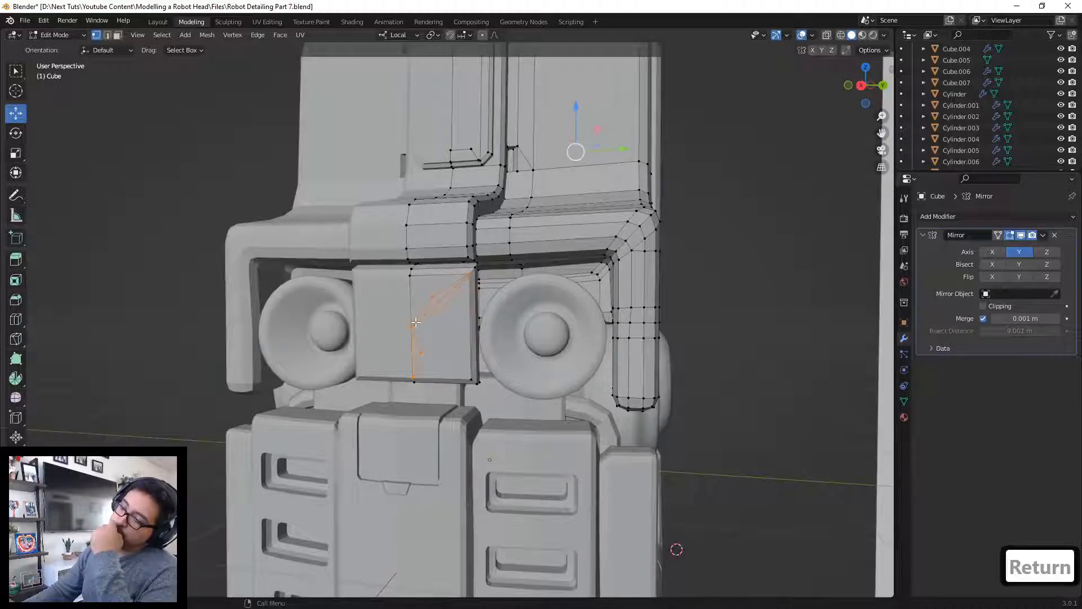
Step: Cut across the narrow lower end of the upper diagonal shape and merge the new vertices into one
{"action": "scroll", "coordinate": [416, 332], "scroll_direction": "down", "scroll_amount": 6}
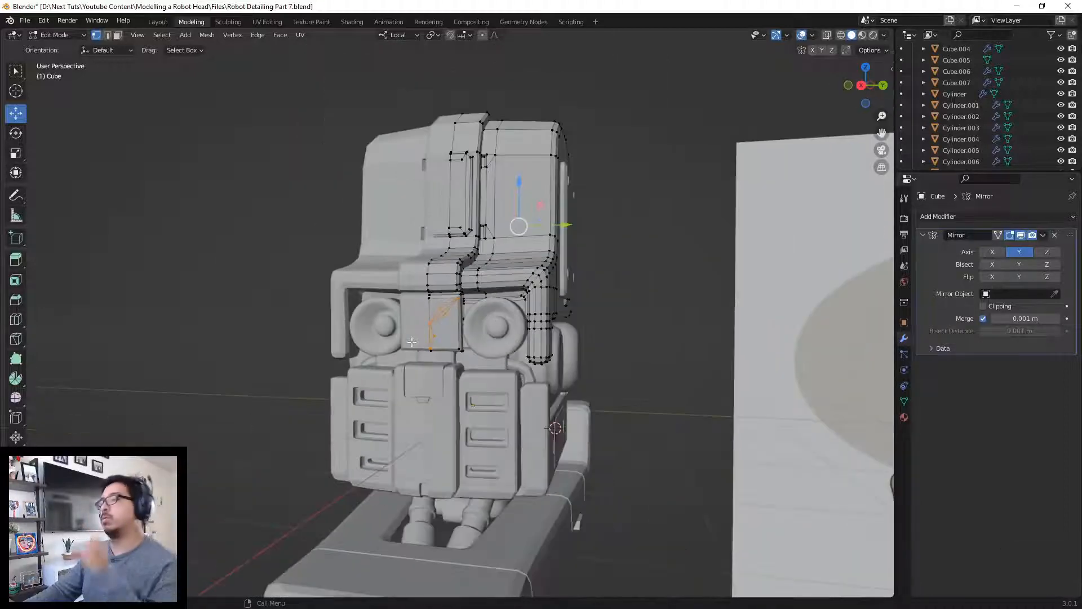
{"action": "scroll", "coordinate": [402, 330], "scroll_direction": "up", "scroll_amount": 3}
{"action": "scroll", "coordinate": [402, 330], "scroll_direction": "up", "scroll_amount": 5}
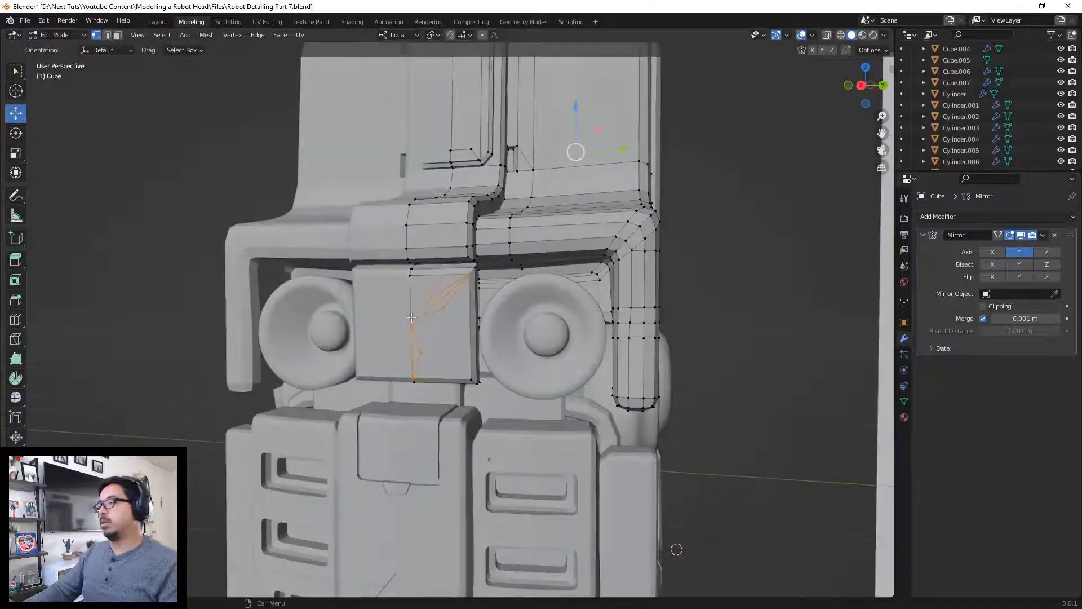
{"action": "key", "text": "k"}
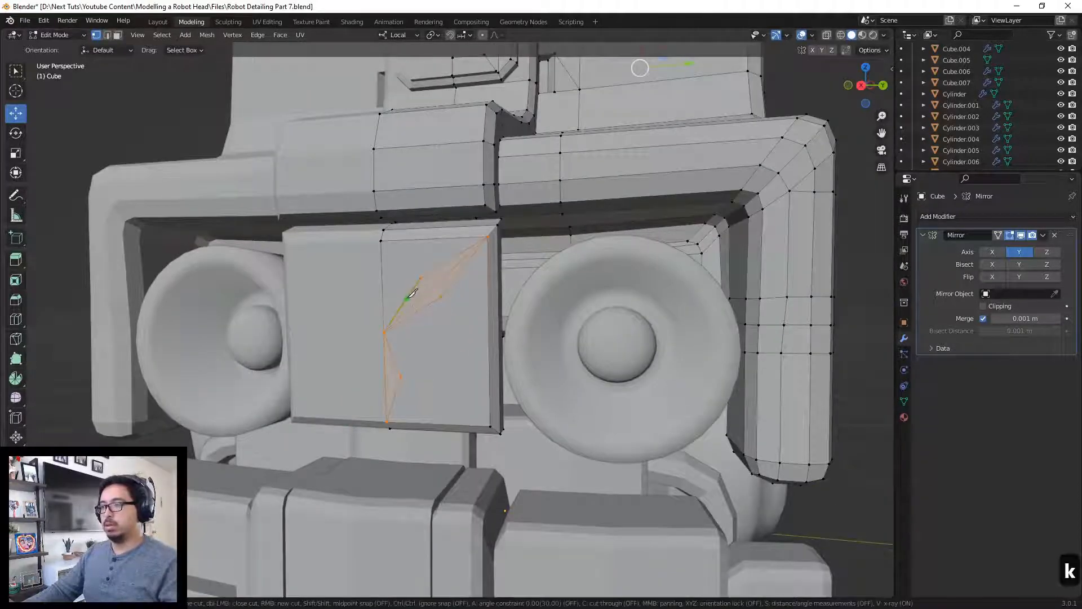
{"action": "left_click", "coordinate": [402, 305]}
{"action": "left_click", "coordinate": [434, 287]}
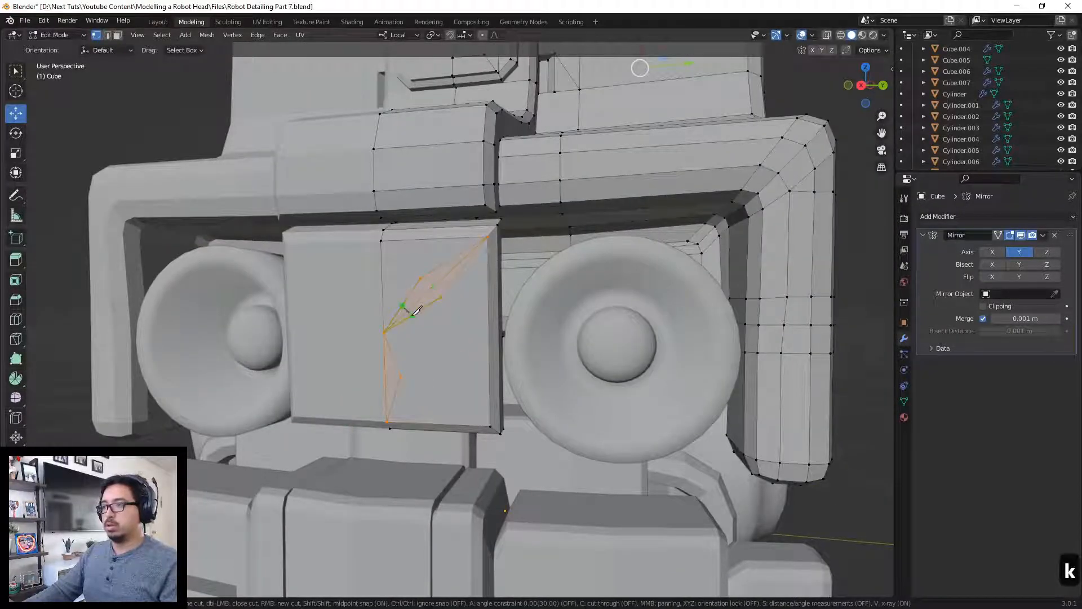
{"action": "key", "text": "Return"}
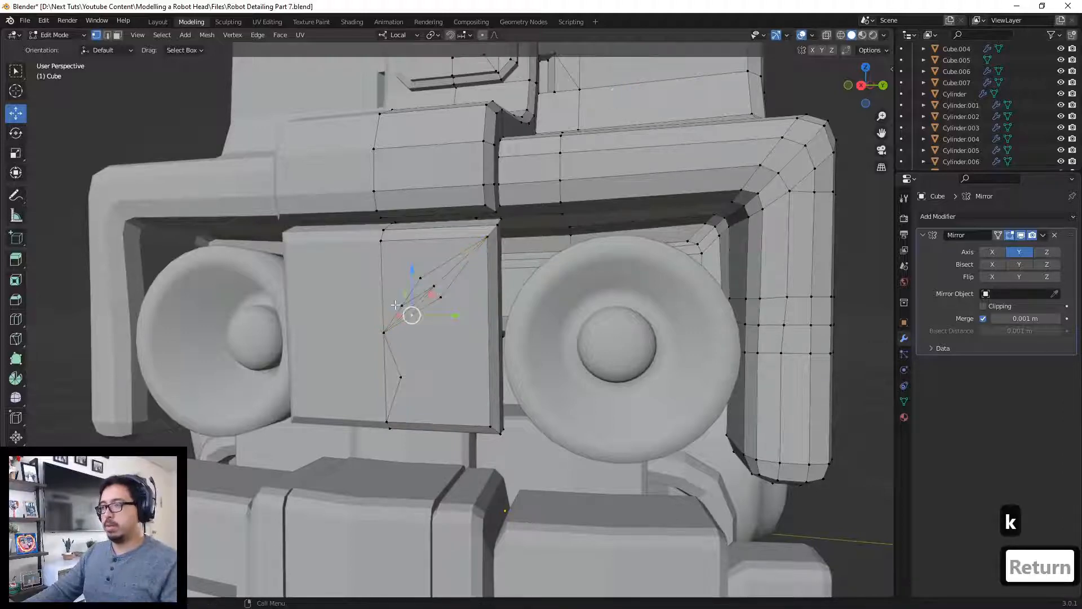
{"action": "key", "text": "j"}
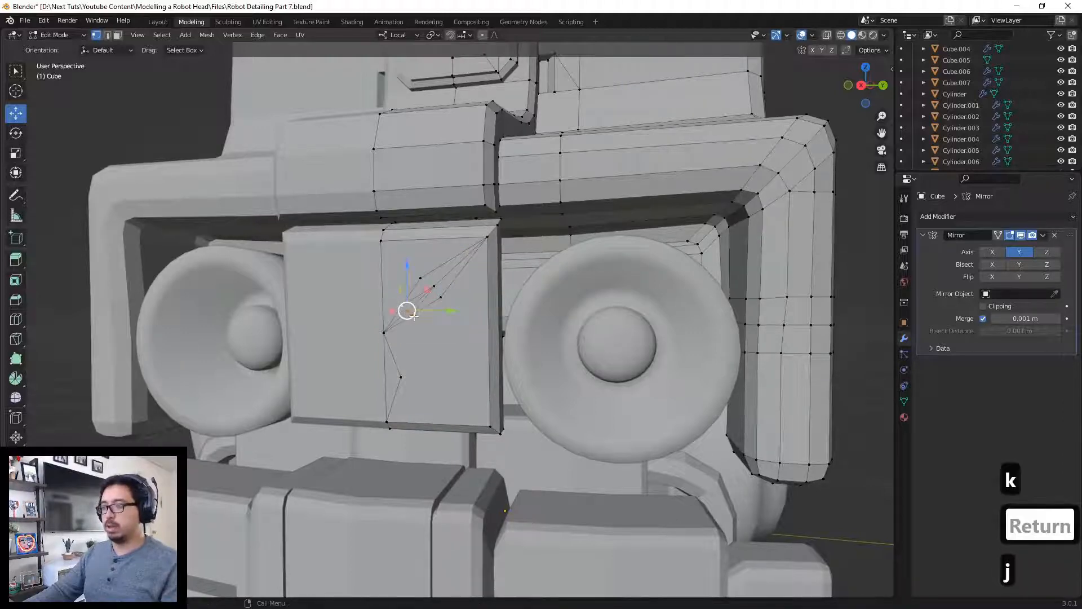
{"action": "key", "text": "m"}
{"action": "left_click", "coordinate": [415, 256]}
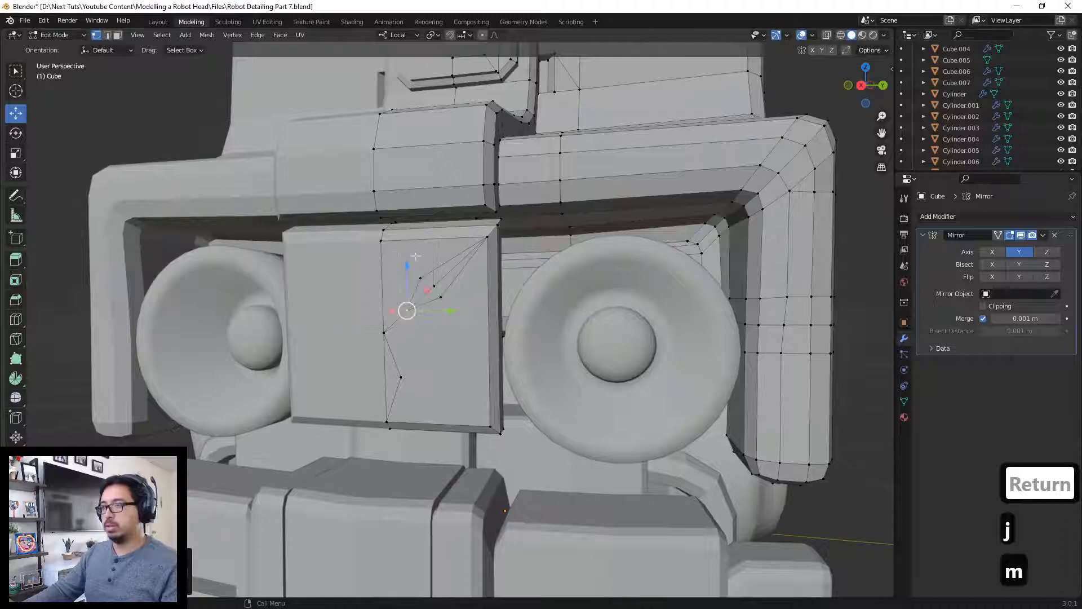
Step: Cut across the upper diagonal shape near the plate's corner and merge the new vertices at center
{"action": "key", "text": "k"}
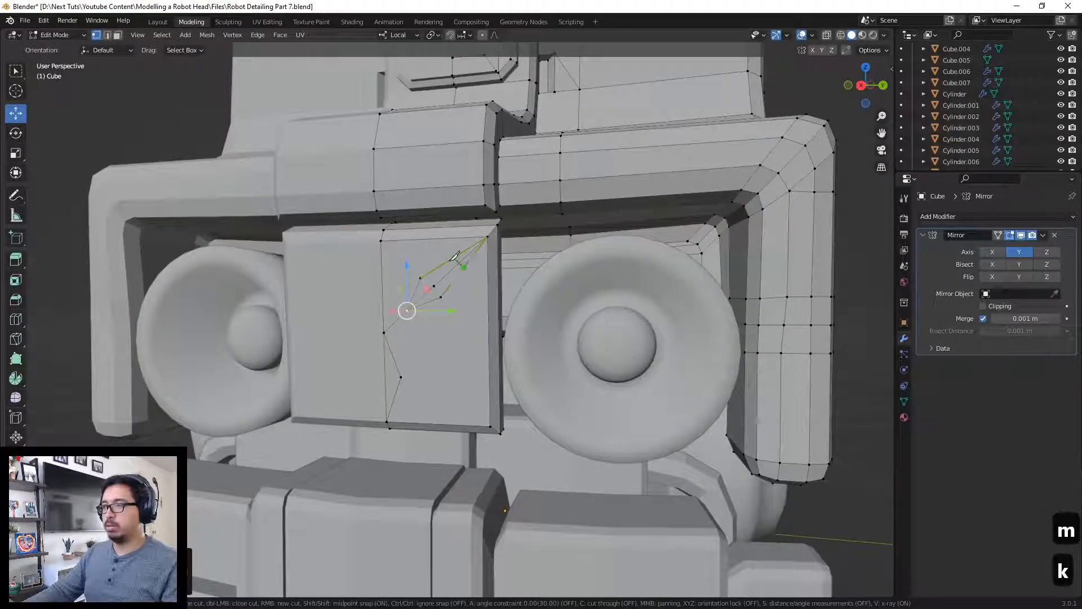
{"action": "key", "text": "Return"}
{"action": "left_click", "coordinate": [453, 257]}
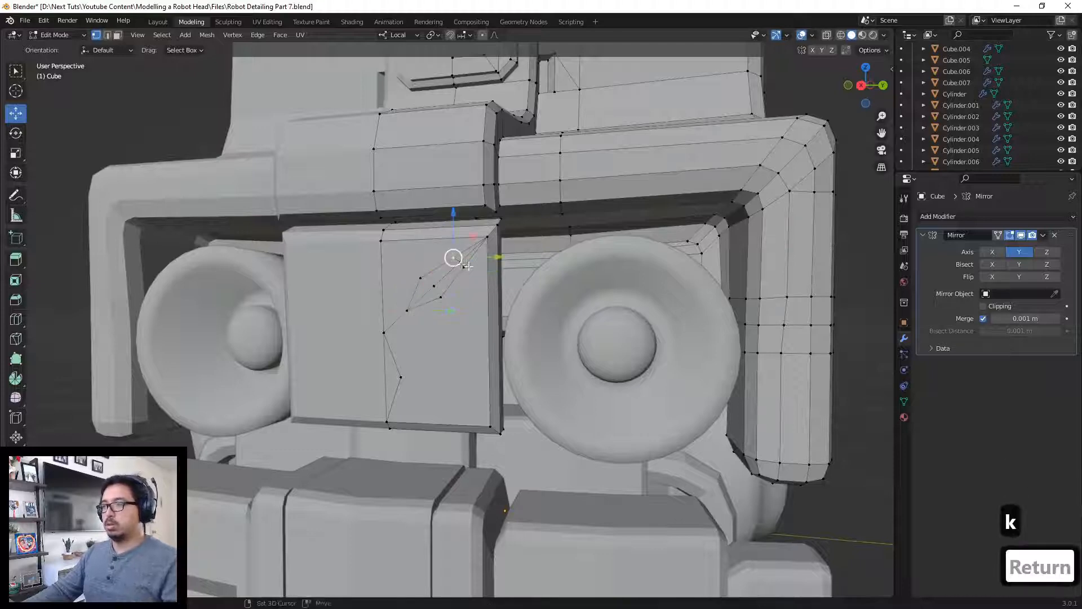
{"action": "left_click", "coordinate": [457, 261]}
{"action": "key", "text": "m"}
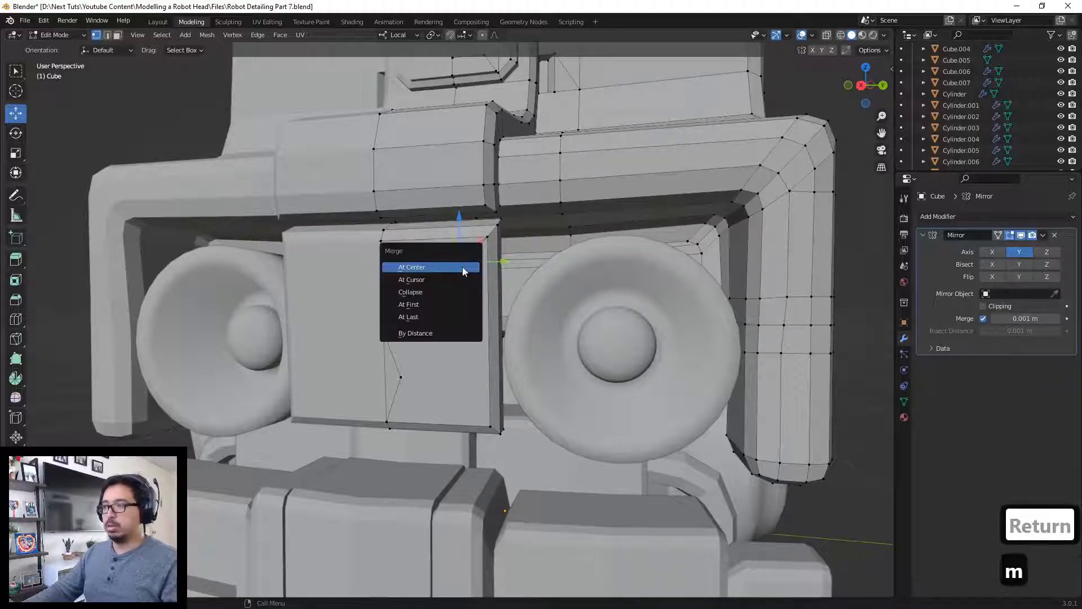
{"action": "left_click", "coordinate": [461, 265]}
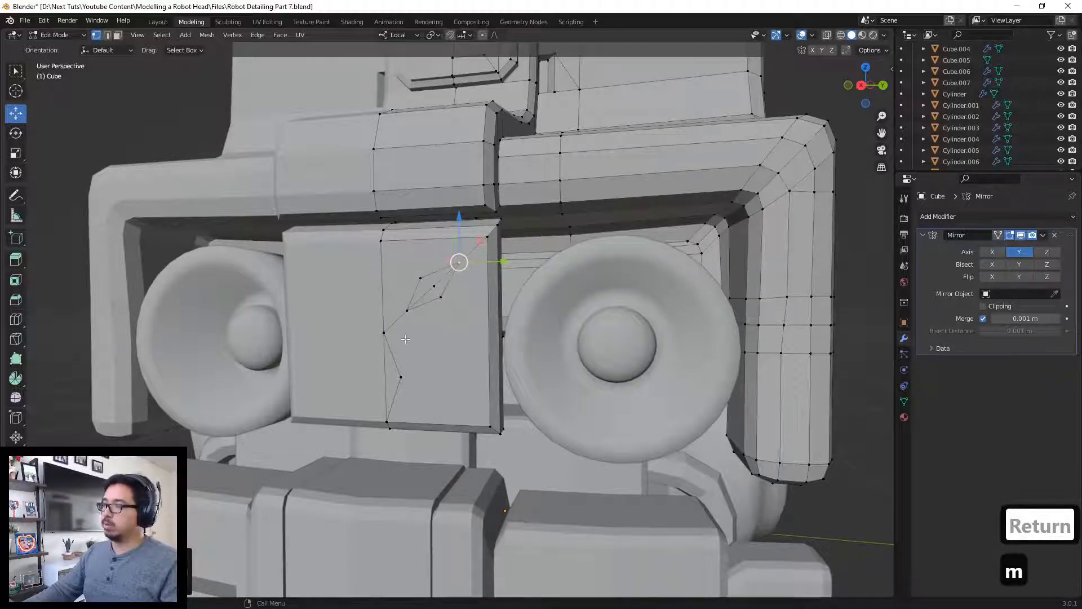
{"action": "key", "text": "k"}
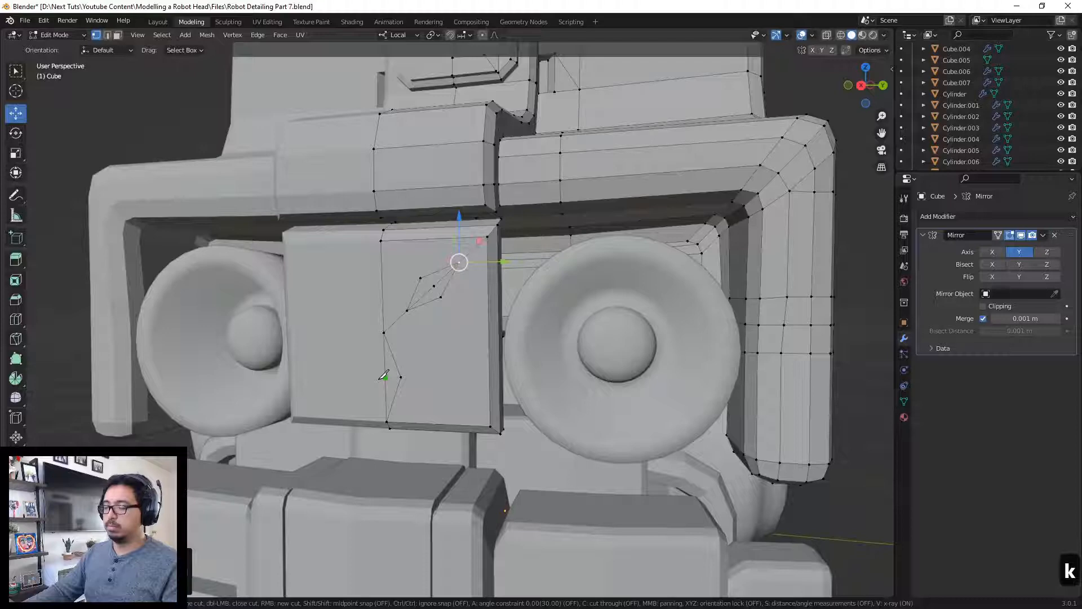
{"action": "left_click", "coordinate": [386, 377]}
{"action": "key", "text": "Escape"}
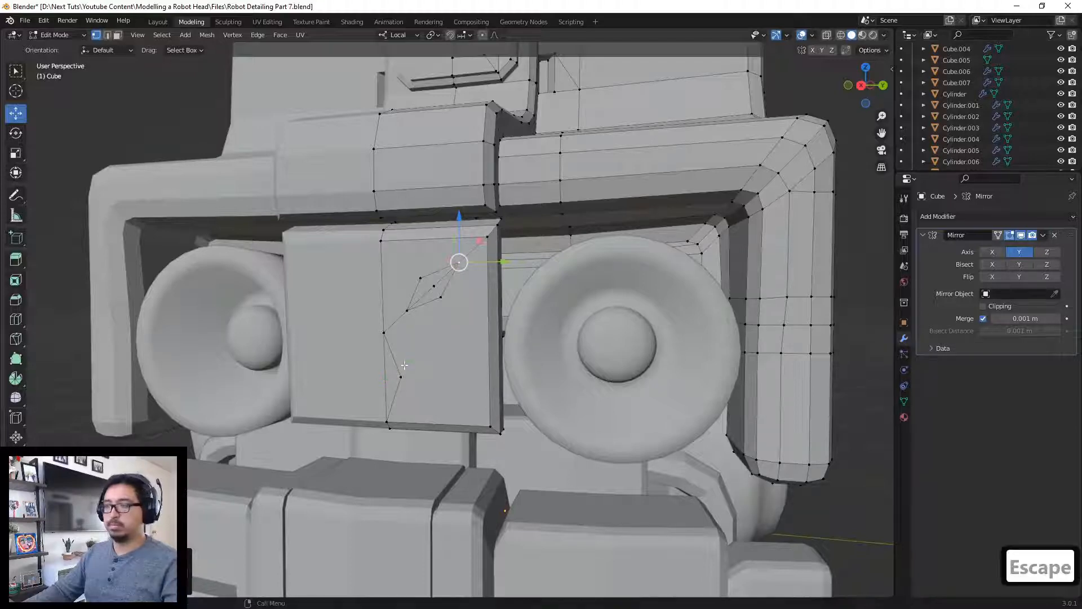
Step: Select the faces of the upper diamond shape together with the lower triangular face on the front plate
{"action": "key", "text": "3"}
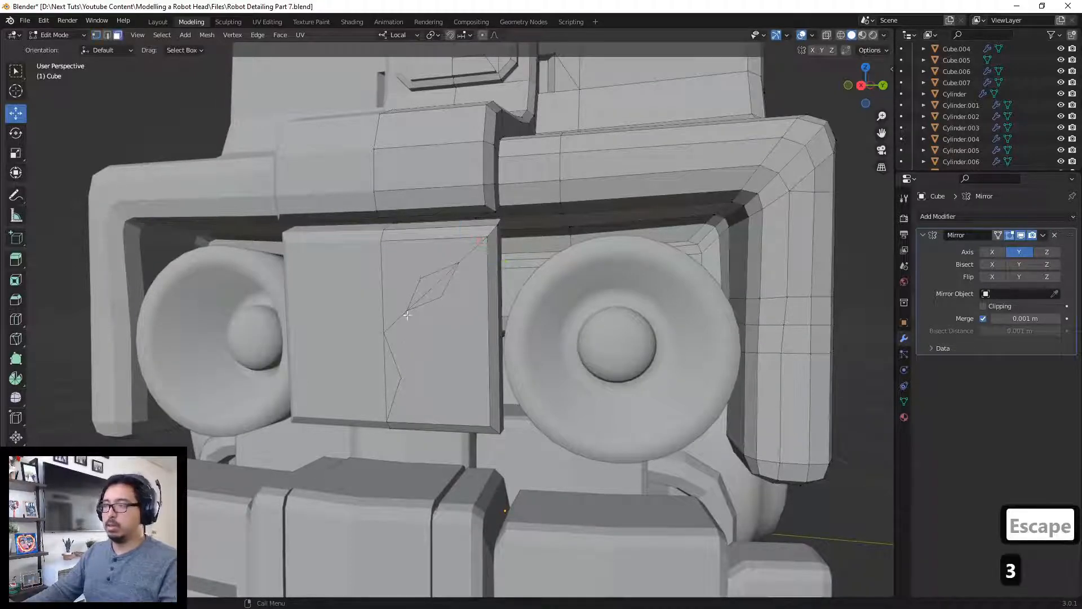
{"action": "left_click", "coordinate": [430, 302]}
{"action": "left_click", "coordinate": [393, 379], "text": "shift"}
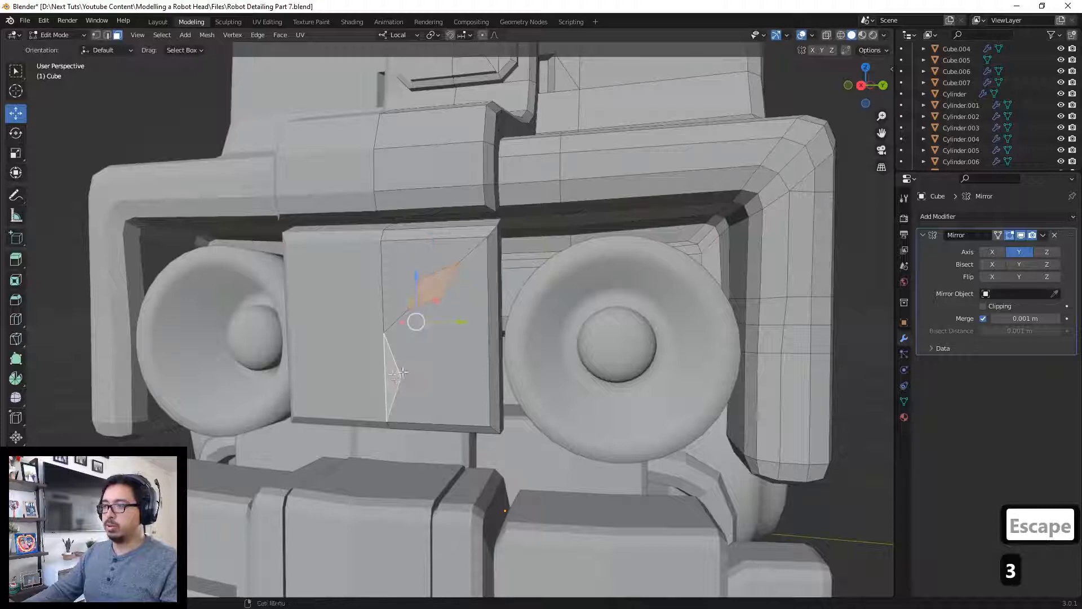
{"action": "middle_click_drag", "start_coordinate": [393, 379], "coordinate": [386, 373]}
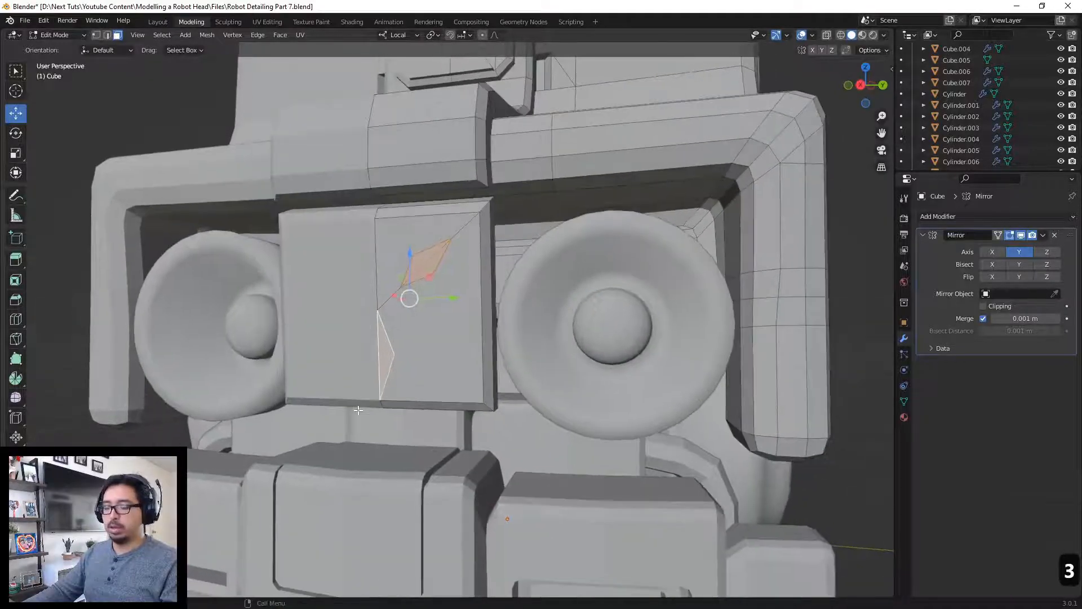
Step: Shorten the lower triangular face with a knife cut and vertex merge above its bottom tip, and raise its outer vertex slightly
{"action": "key", "text": "k"}
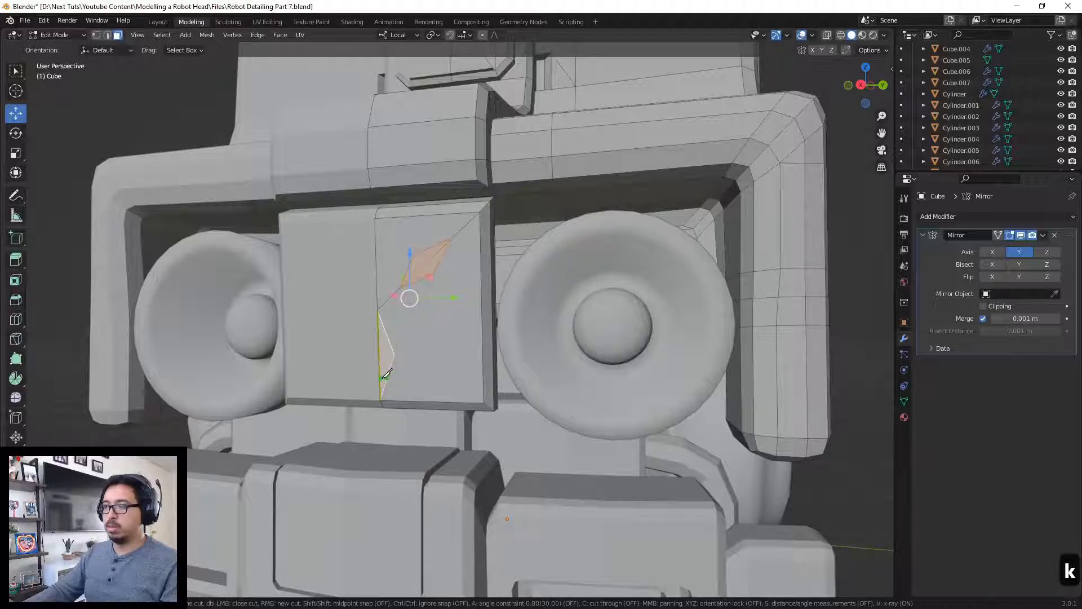
{"action": "left_click", "coordinate": [380, 378]}
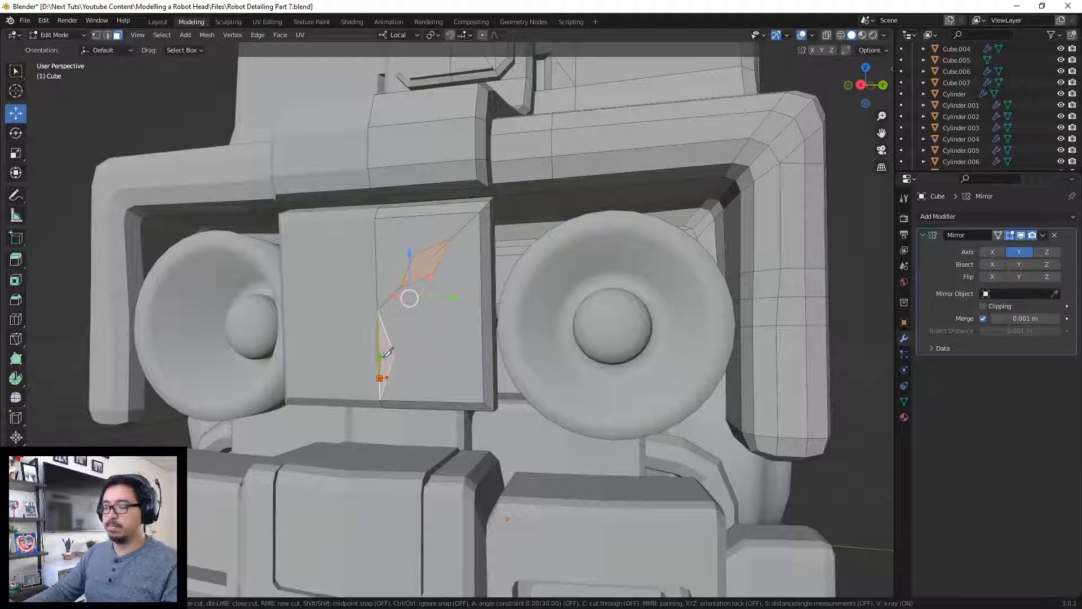
{"action": "key", "text": "Return"}
{"action": "key", "text": "1"}
{"action": "left_click", "coordinate": [382, 377]}
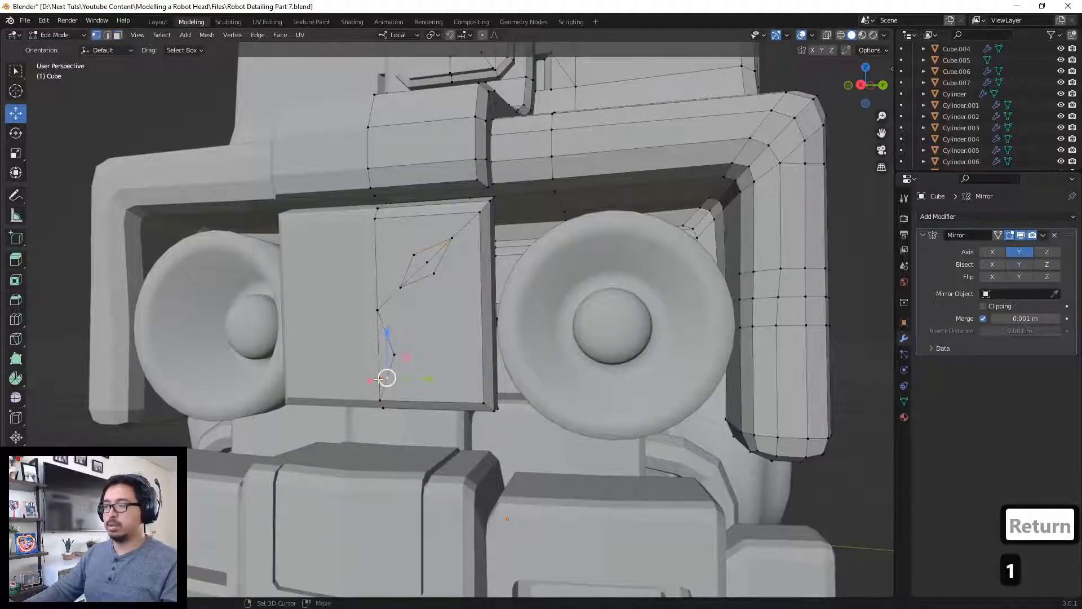
{"action": "key", "text": "m"}
{"action": "left_click", "coordinate": [361, 423]}
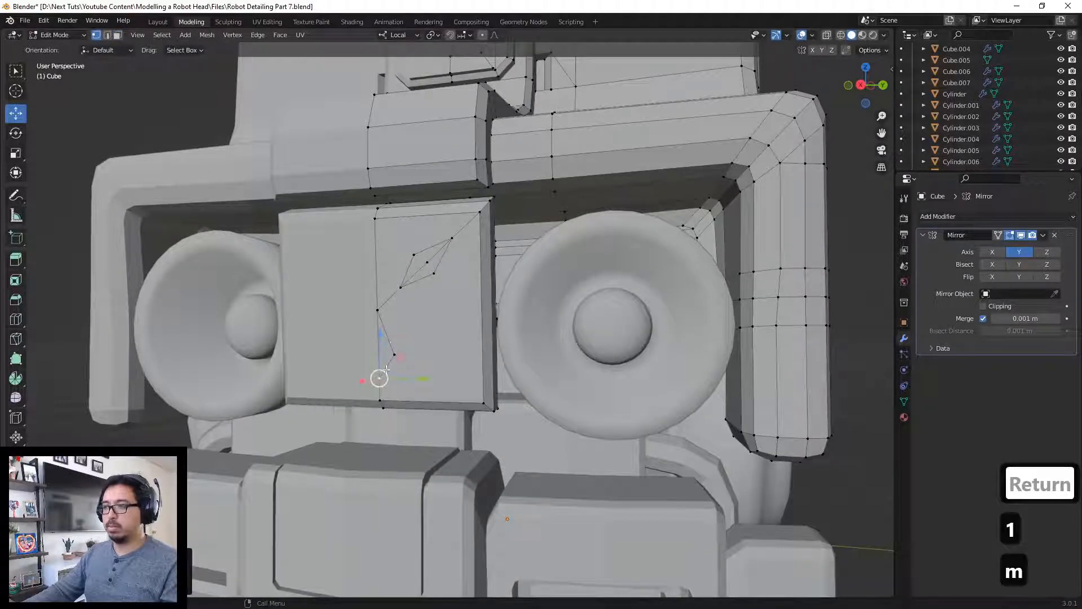
{"action": "left_click_drag", "start_coordinate": [395, 313], "coordinate": [400, 266]}
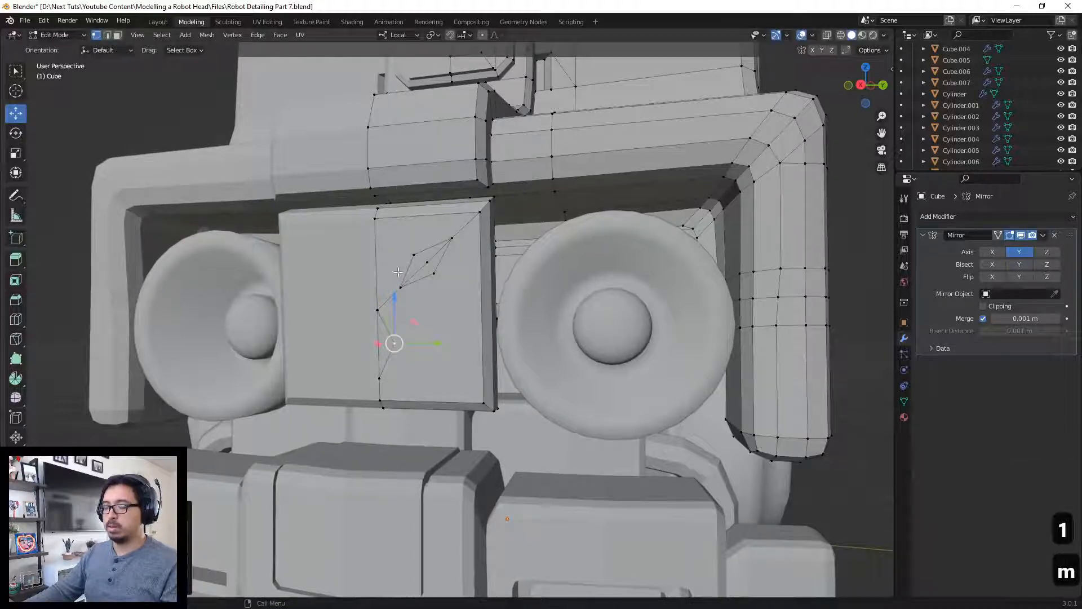
Step: Extrude the upper diamond faces and the lower triangular face about 0.04 m into the front plate
{"action": "key", "text": "3"}
{"action": "left_click", "coordinate": [388, 345]}
{"action": "left_click", "coordinate": [426, 262], "text": "shift"}
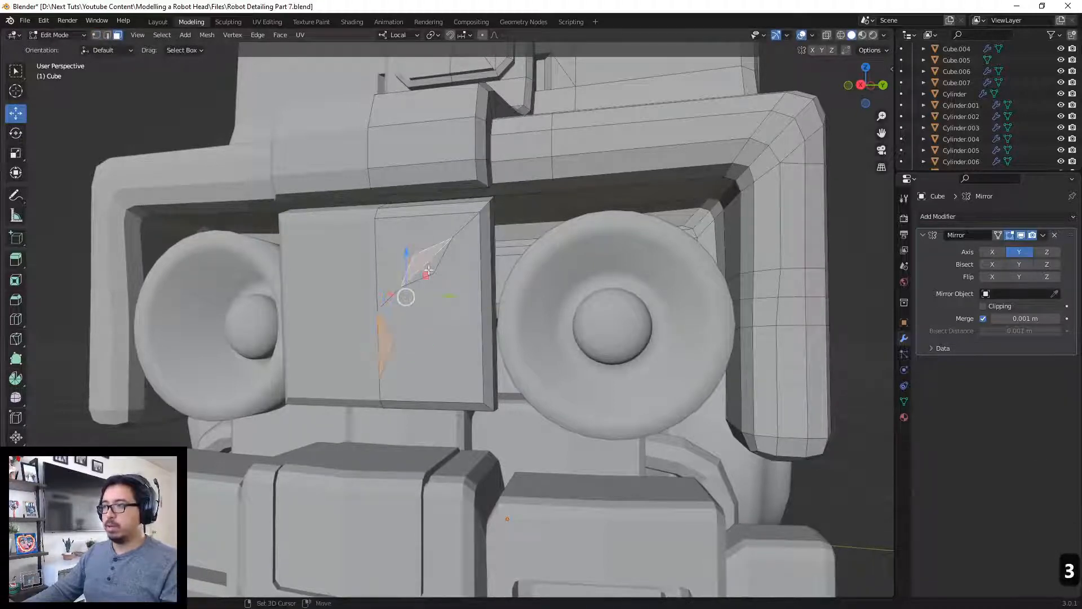
{"action": "middle_click_drag", "start_coordinate": [426, 262], "coordinate": [401, 285]}
{"action": "key", "text": "e"}
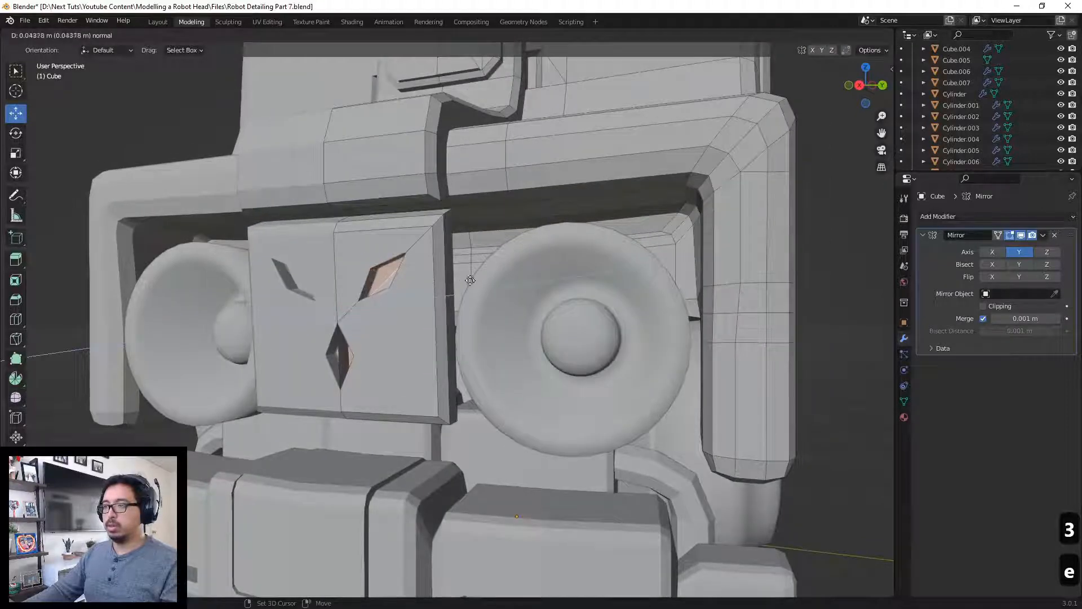
{"action": "left_click", "coordinate": [482, 280]}
Step: Delete the interior wall faces along the mirror centre line inside the lower recess
{"action": "key", "text": "x"}
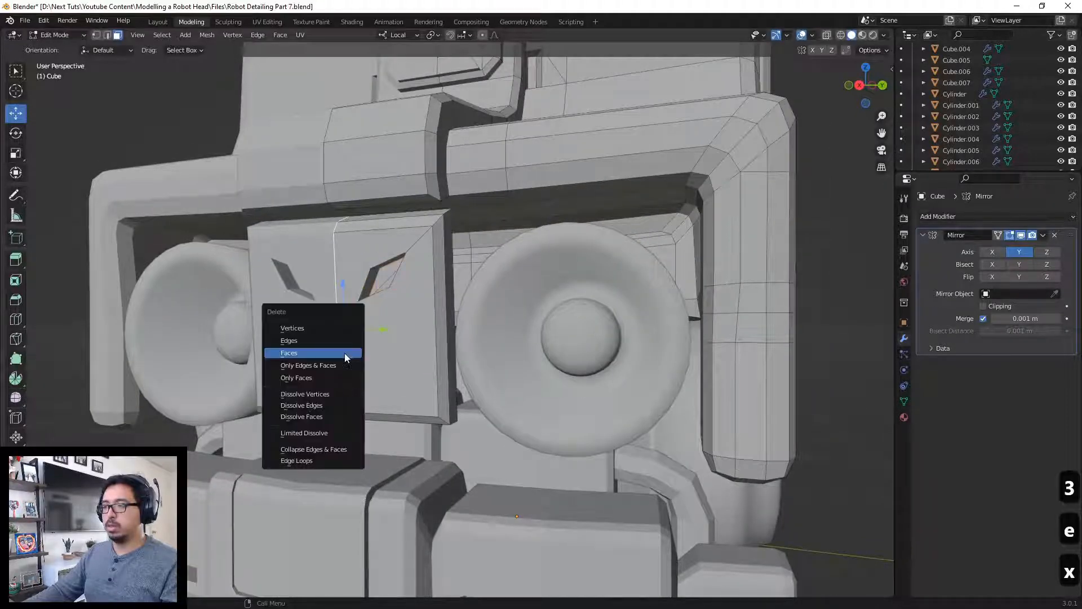
{"action": "left_click", "coordinate": [344, 353]}
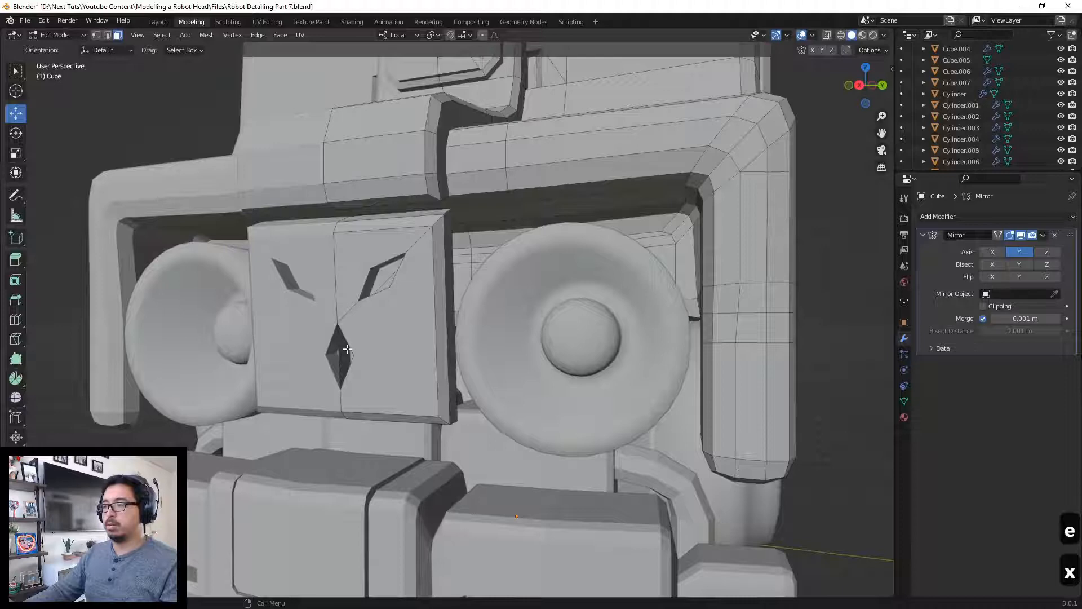
{"action": "scroll", "coordinate": [350, 344], "scroll_direction": "down", "scroll_amount": 3}
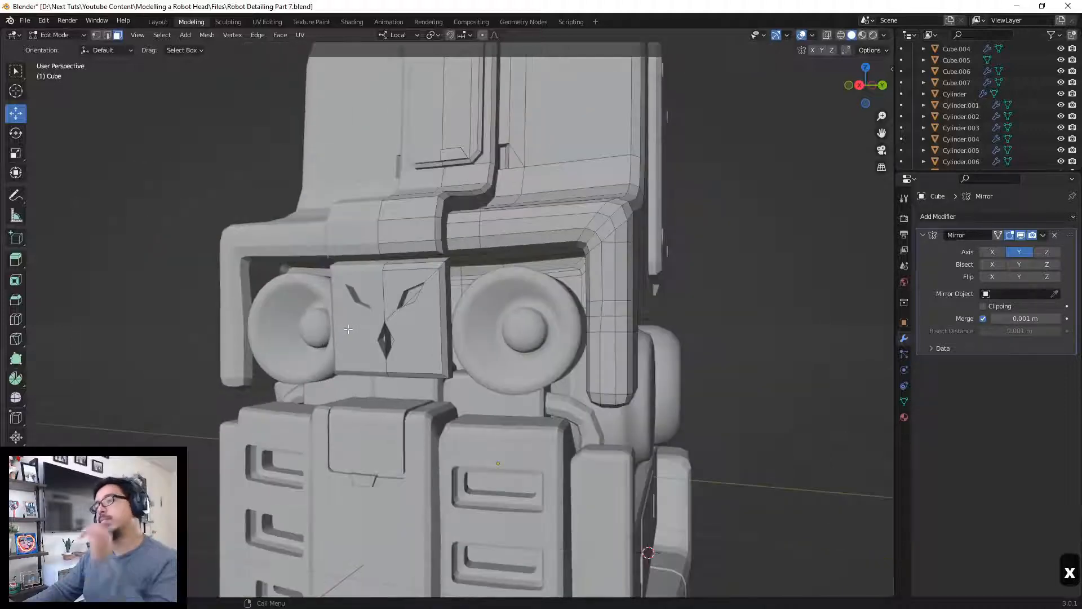
{"action": "middle_click_drag", "start_coordinate": [350, 338], "coordinate": [433, 316]}
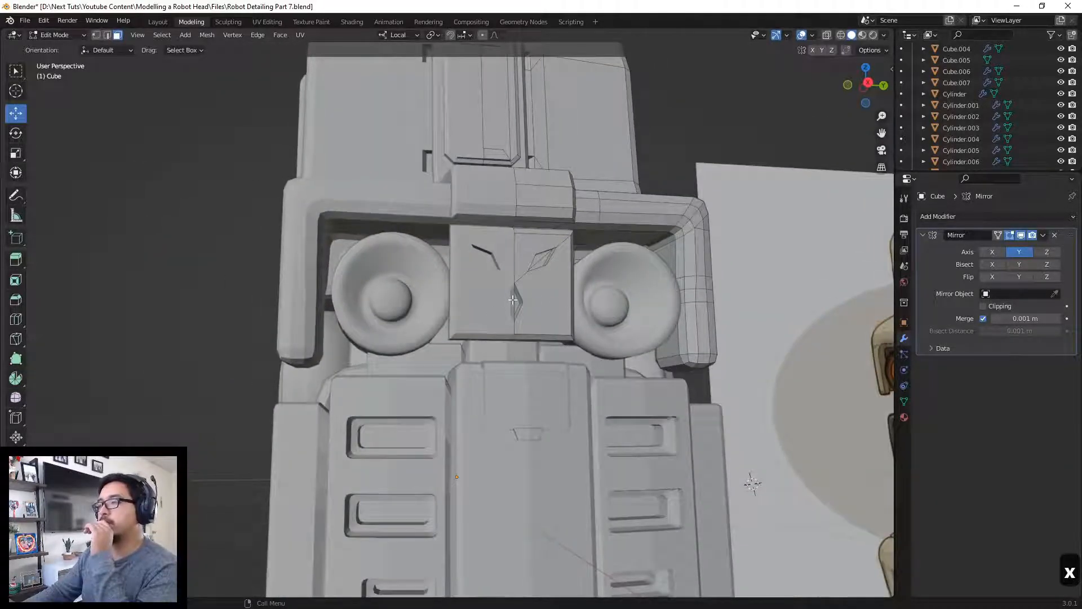
{"action": "left_click", "coordinate": [516, 301]}
{"action": "middle_click_drag", "start_coordinate": [496, 300], "coordinate": [470, 355]}
{"action": "scroll", "coordinate": [413, 297], "scroll_direction": "up", "scroll_amount": 7}
{"action": "key", "text": "x"}
{"action": "left_click", "coordinate": [441, 319]}
{"action": "scroll", "coordinate": [492, 349], "scroll_direction": "down", "scroll_amount": 7}
{"action": "scroll", "coordinate": [460, 345], "scroll_direction": "down", "scroll_amount": 4}
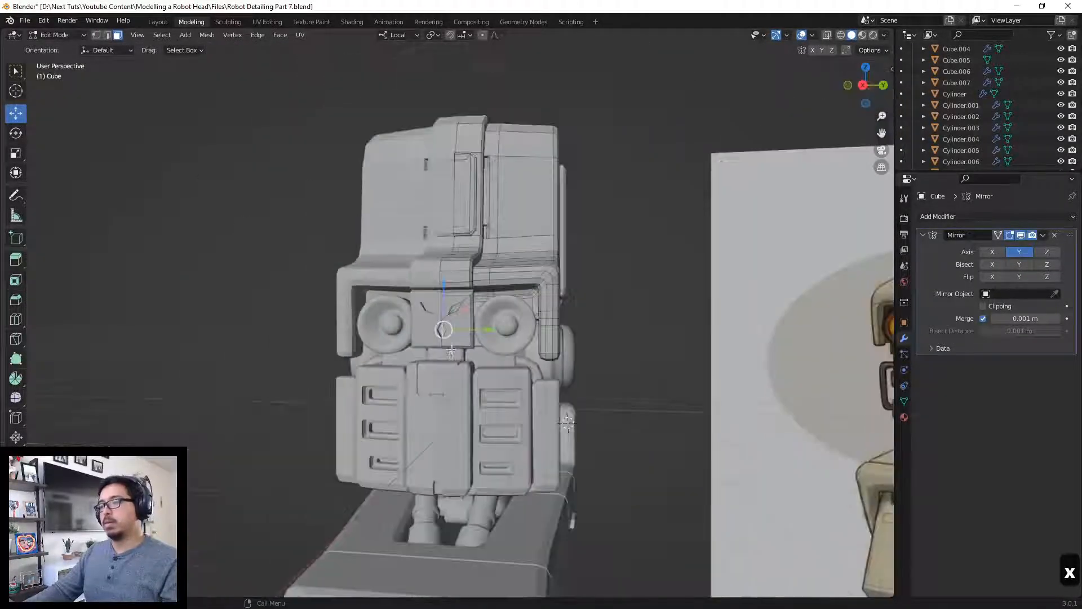
Step: Inspect the mirrored recesses on the front plate in Object Mode and Edit Mode from several angles
{"action": "mouse_move", "coordinate": [485, 342]}
{"action": "middle_mouse_down"}
{"action": "mouse_move", "coordinate": [431, 341]}
{"action": "mouse_move", "coordinate": [490, 339]}
{"action": "middle_mouse_up"}
{"action": "scroll", "coordinate": [399, 338], "scroll_direction": "up", "scroll_amount": 3}
{"action": "scroll", "coordinate": [399, 338], "scroll_direction": "up", "scroll_amount": 2}
{"action": "key", "text": "Tab"}
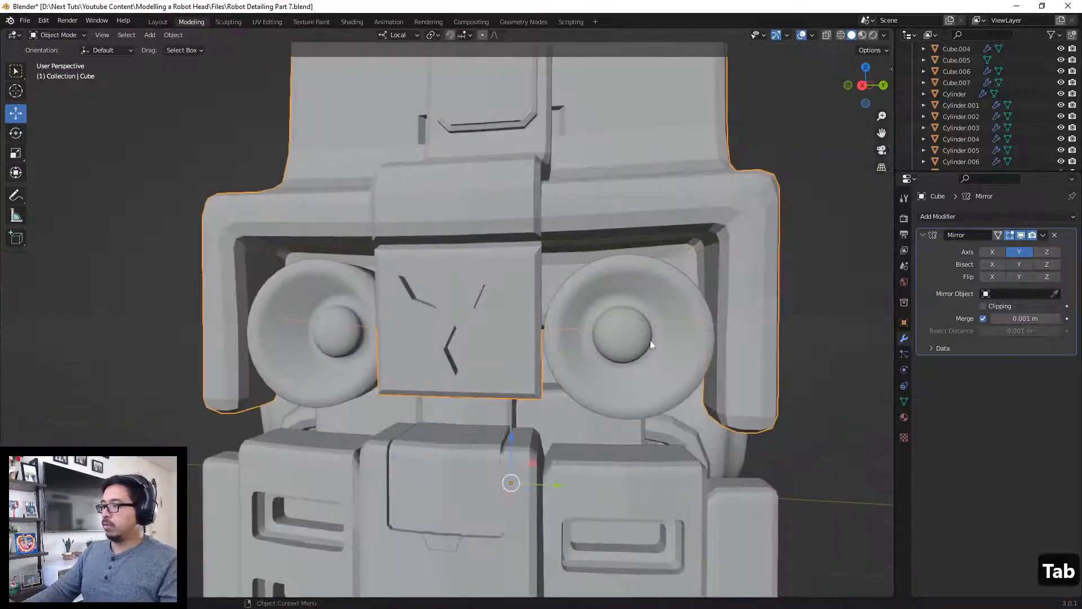
{"action": "scroll", "coordinate": [556, 349], "scroll_direction": "down", "scroll_amount": 3}
{"action": "scroll", "coordinate": [418, 299], "scroll_direction": "up", "scroll_amount": 4}
{"action": "key", "text": "Tab"}
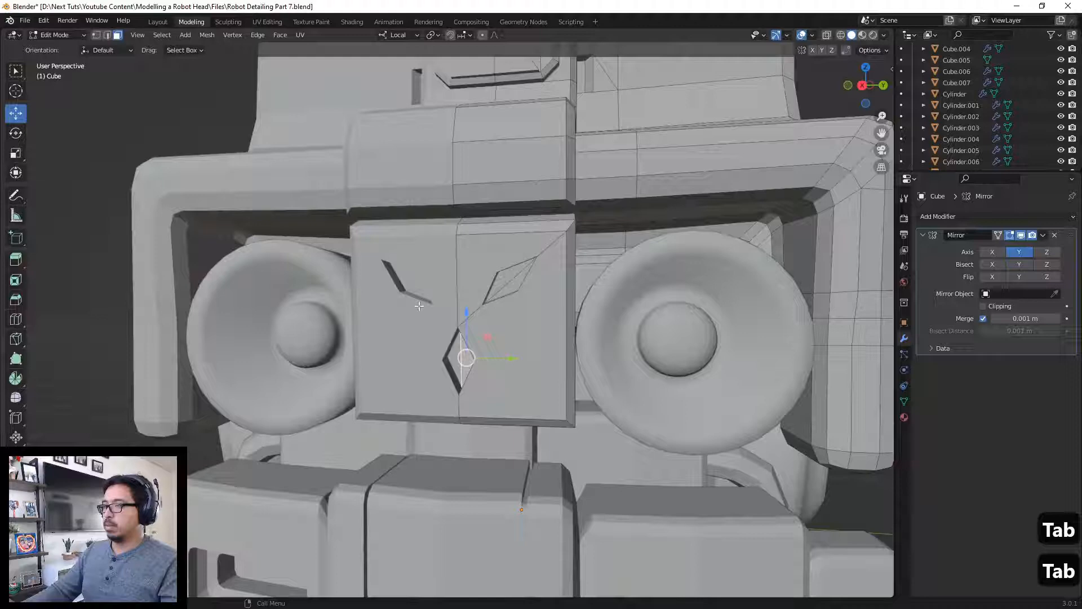
{"action": "left_click", "coordinate": [468, 340]}
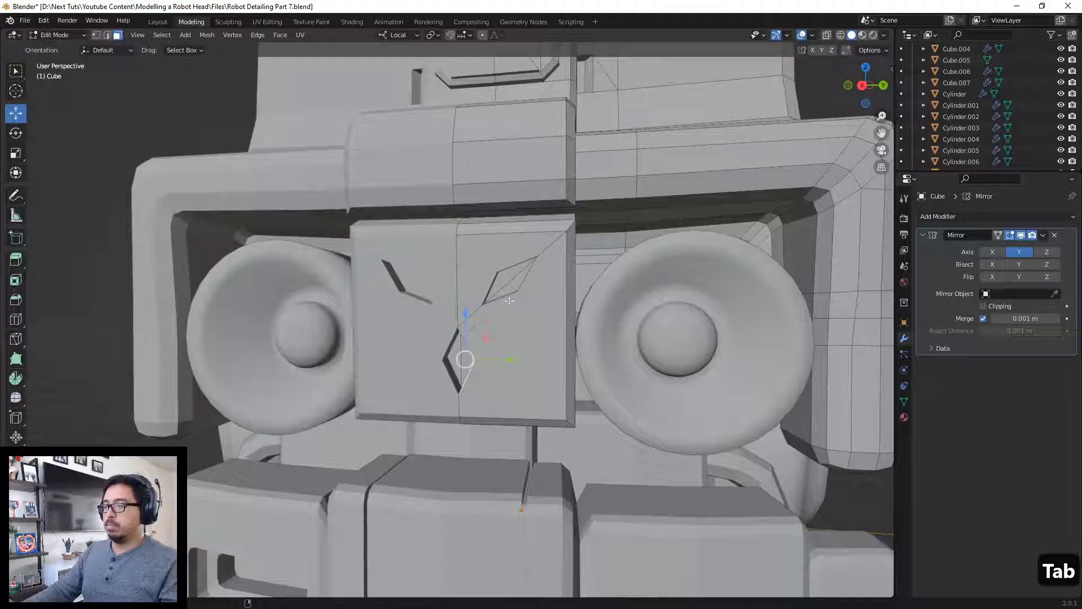
{"action": "middle_click_drag", "start_coordinate": [464, 394], "coordinate": [382, 305]}
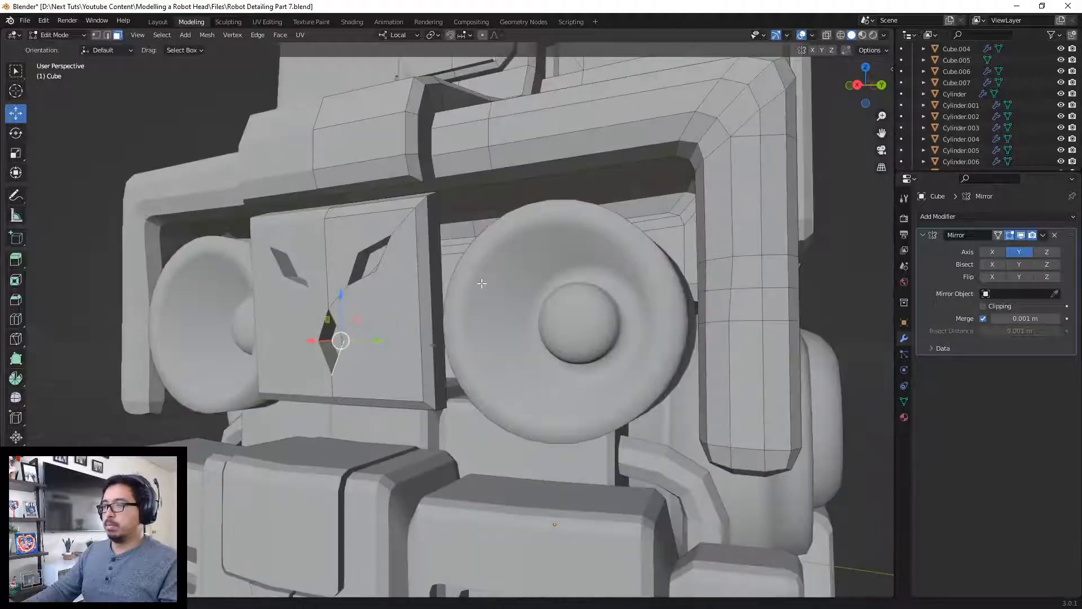
Step: Try a 0.0125 m, two-segment bevel on the front plate's large face and the inner walls of the upper diamond recess
{"action": "left_click", "coordinate": [362, 265]}
{"action": "key", "text": "ctrl+z"}
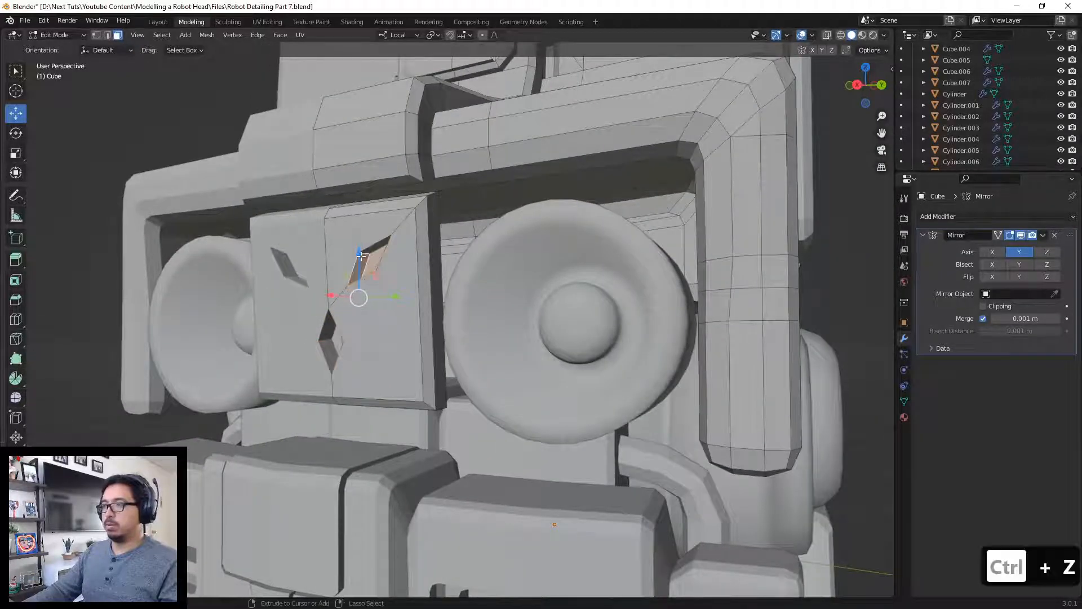
{"action": "key", "text": "ctrl+z"}
{"action": "left_click", "coordinate": [366, 248]}
{"action": "left_click", "coordinate": [387, 255], "text": "shift"}
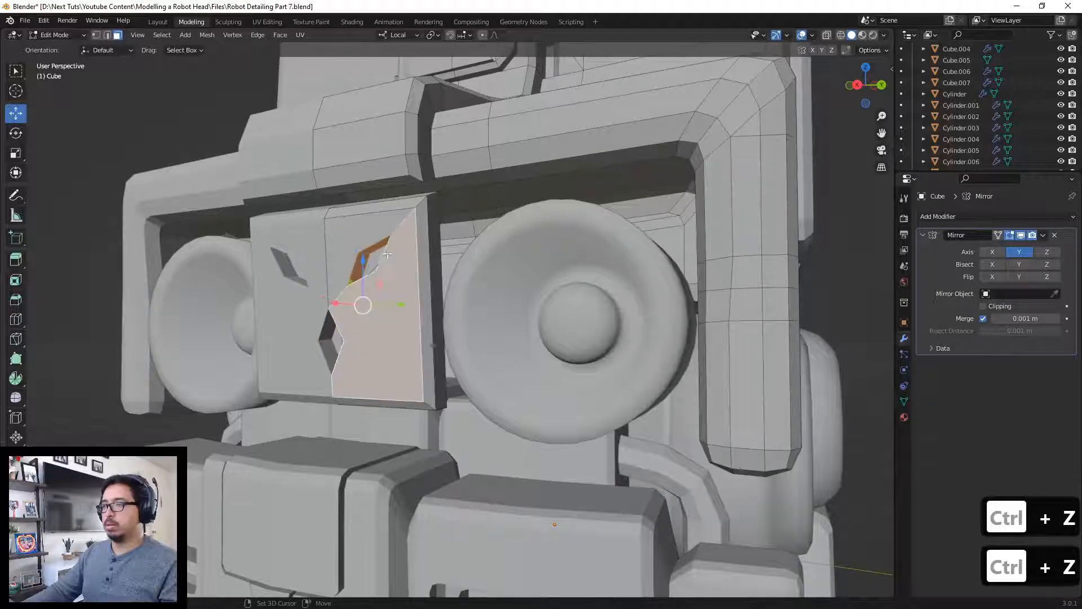
{"action": "left_click", "coordinate": [387, 254], "text": "shift"}
{"action": "left_click", "coordinate": [390, 256], "text": "shift"}
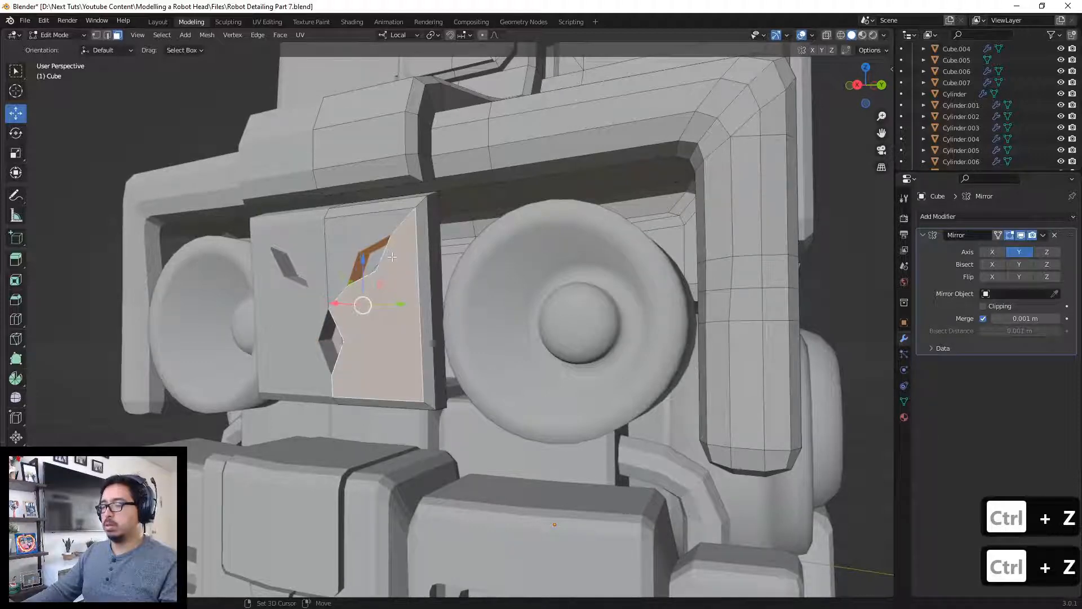
{"action": "middle_click_drag", "start_coordinate": [391, 257], "coordinate": [496, 275]}
{"action": "key", "text": "ctrl+b"}
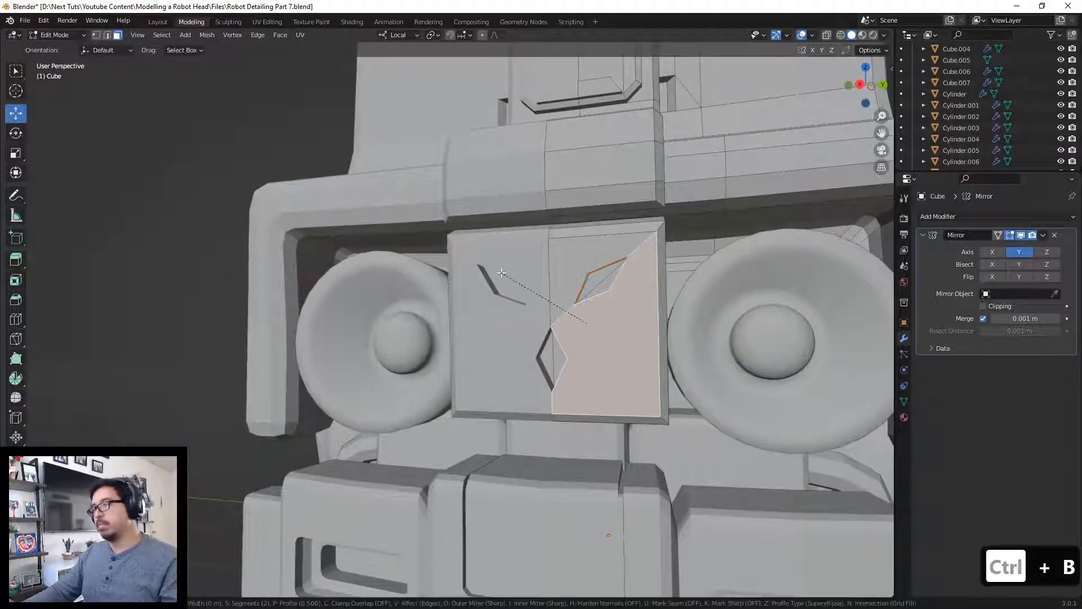
{"action": "left_click", "coordinate": [451, 252]}
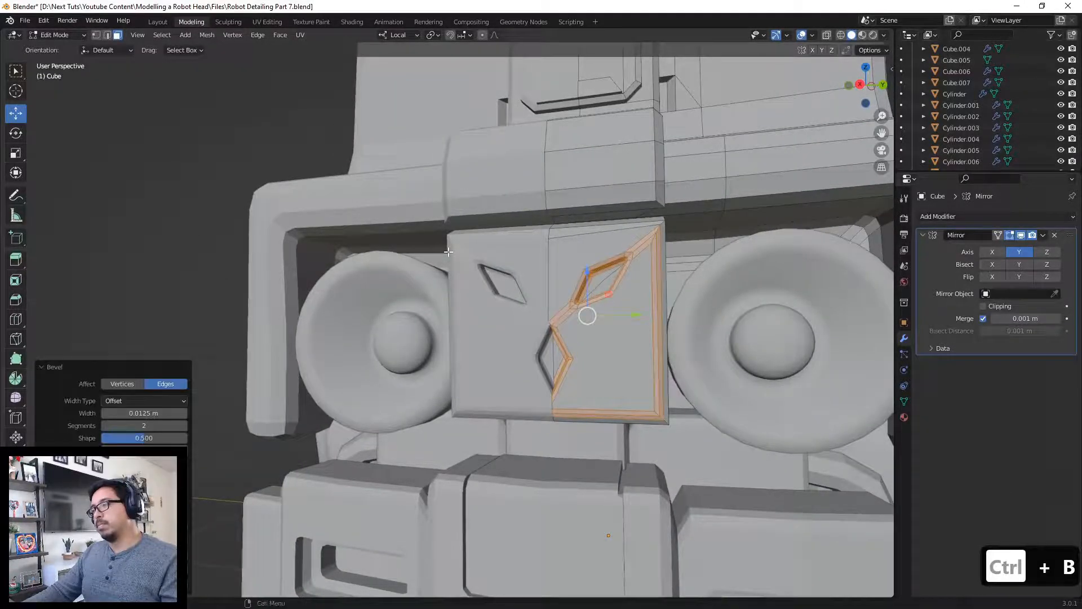
Step: Check the bevelled plate in Object Mode, and undo the bevel
{"action": "key", "text": "Tab"}
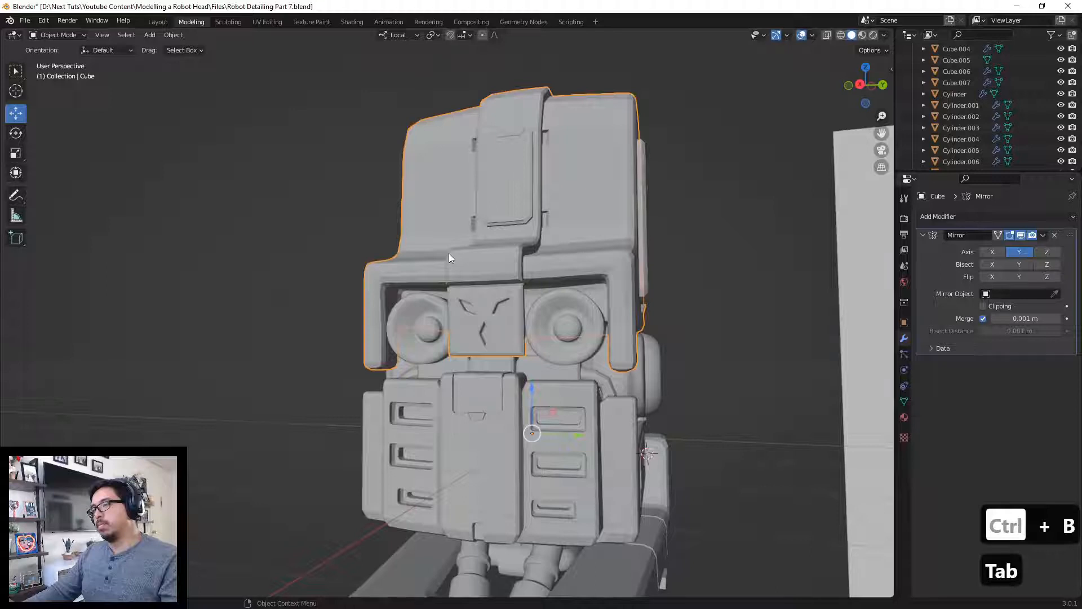
{"action": "key", "text": "Tab"}
{"action": "scroll", "coordinate": [449, 253], "scroll_direction": "up", "scroll_amount": 2}
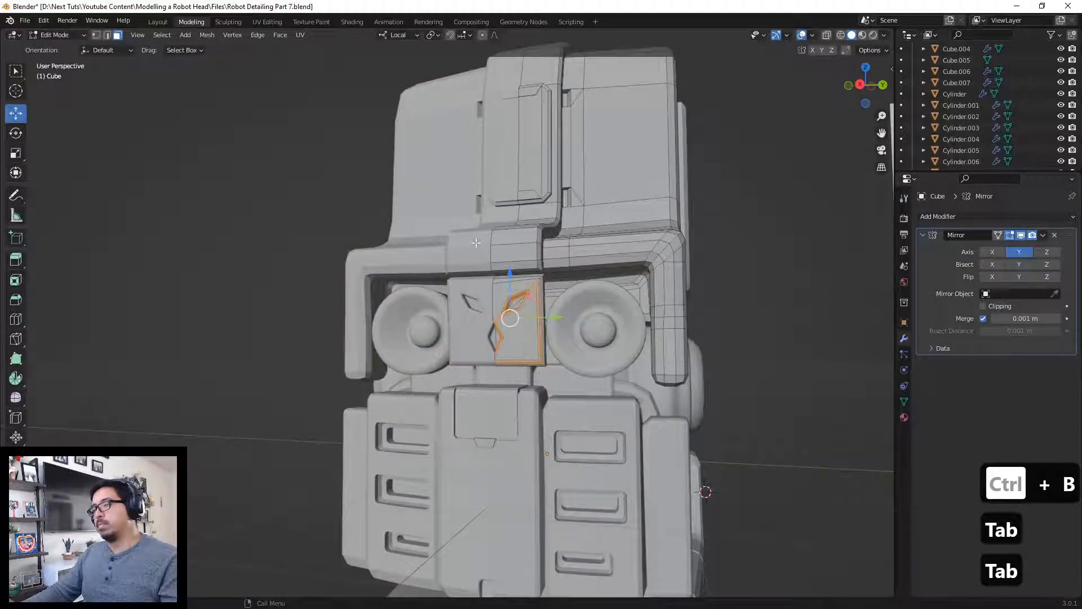
{"action": "key", "text": "ctrl+z"}
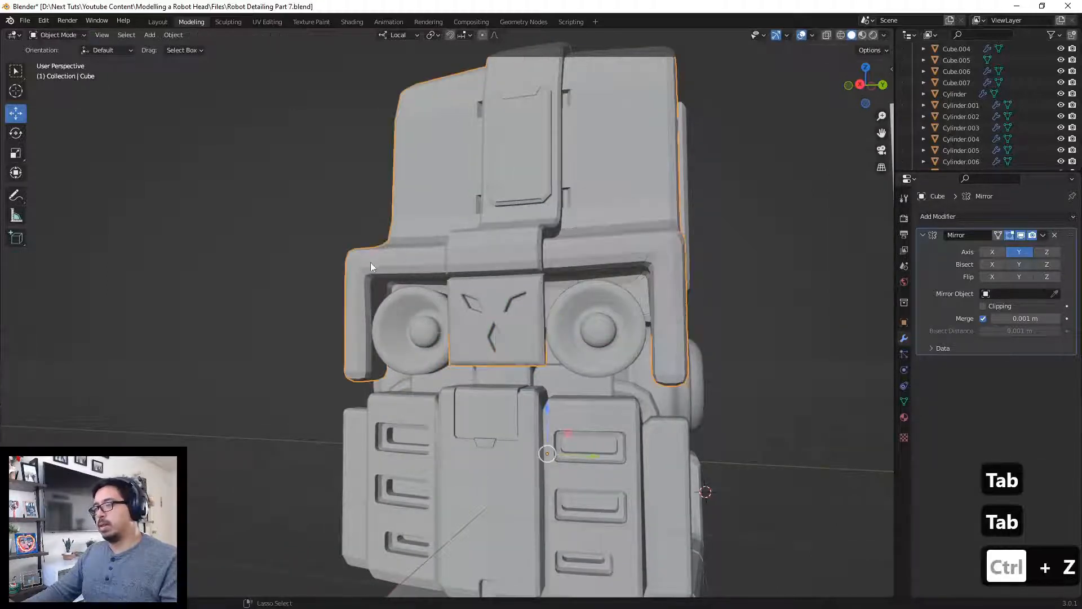
{"action": "key", "text": "ctrl+z"}
{"action": "key", "text": "ctrl+z"}
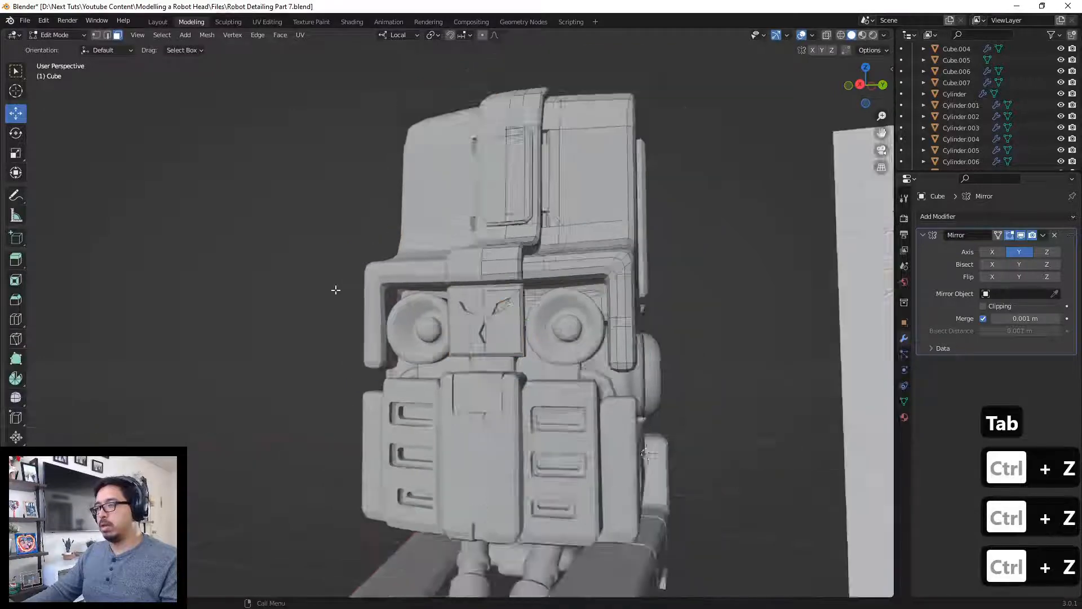
Step: Return to Object Mode and apply the Mirror modifier on the vented jaw object Cube.001
{"action": "scroll", "coordinate": [336, 289], "scroll_direction": "down", "scroll_amount": 5}
{"action": "key", "text": "Tab"}
{"action": "scroll", "coordinate": [327, 400], "scroll_direction": "up", "scroll_amount": 2}
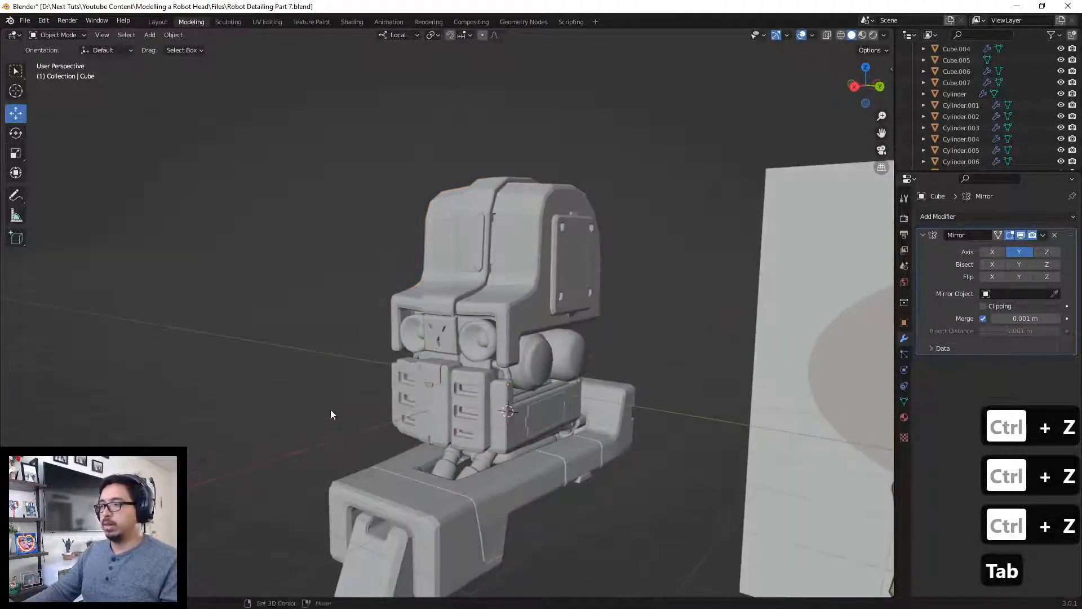
{"action": "middle_click_drag", "start_coordinate": [330, 414], "coordinate": [360, 299]}
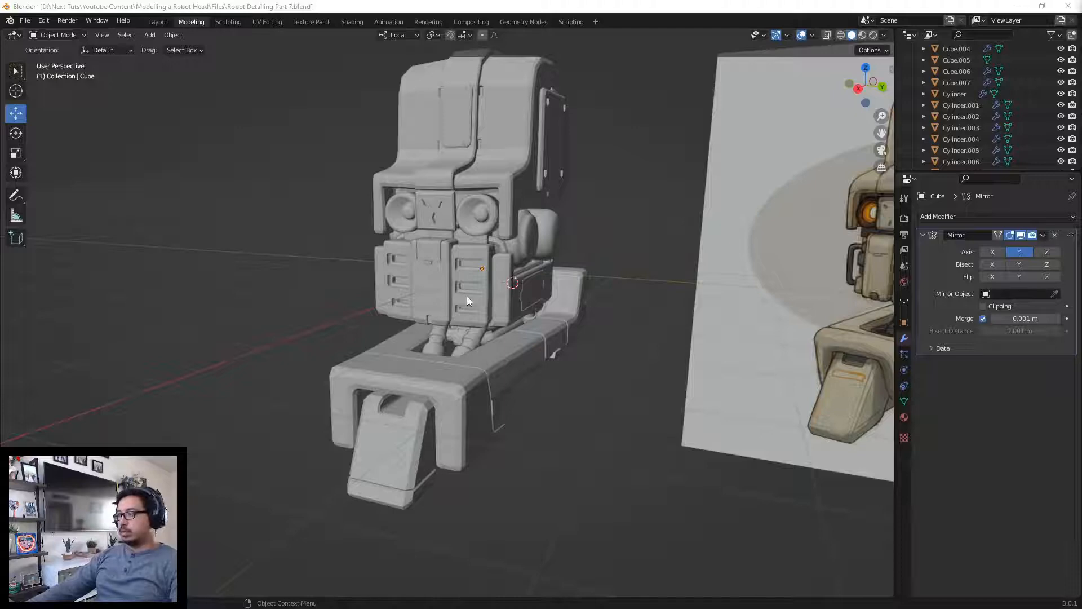
{"action": "left_click", "coordinate": [389, 277]}
{"action": "middle_click_drag", "start_coordinate": [388, 273], "coordinate": [451, 310]}
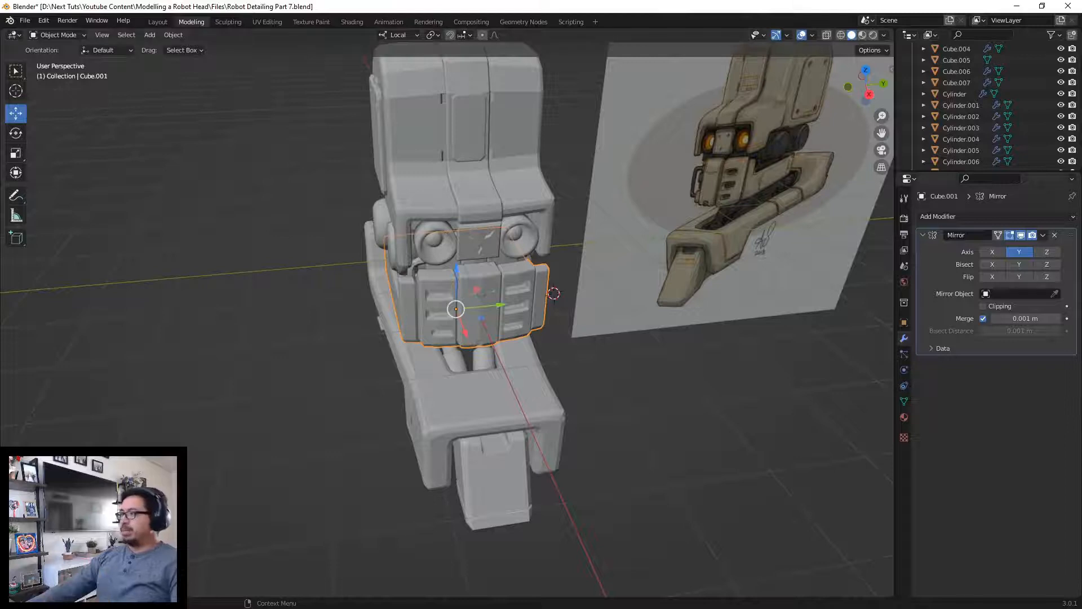
{"action": "left_click", "coordinate": [1042, 235]}
{"action": "left_click", "coordinate": [1024, 248]}
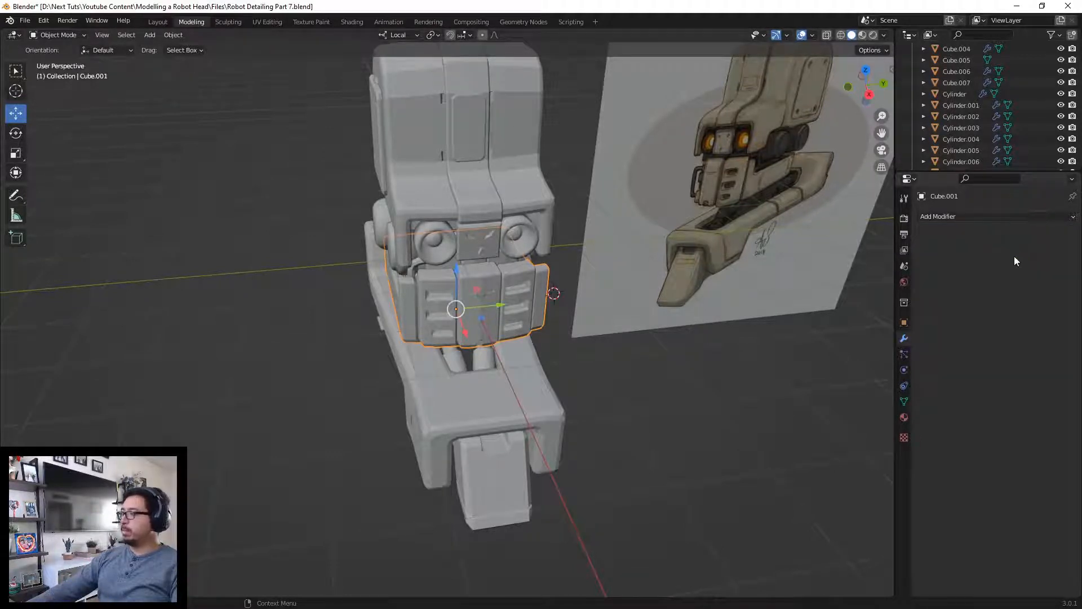
{"action": "key", "text": "ctrl+z"}
{"action": "key", "text": "ctrl+shift+z"}
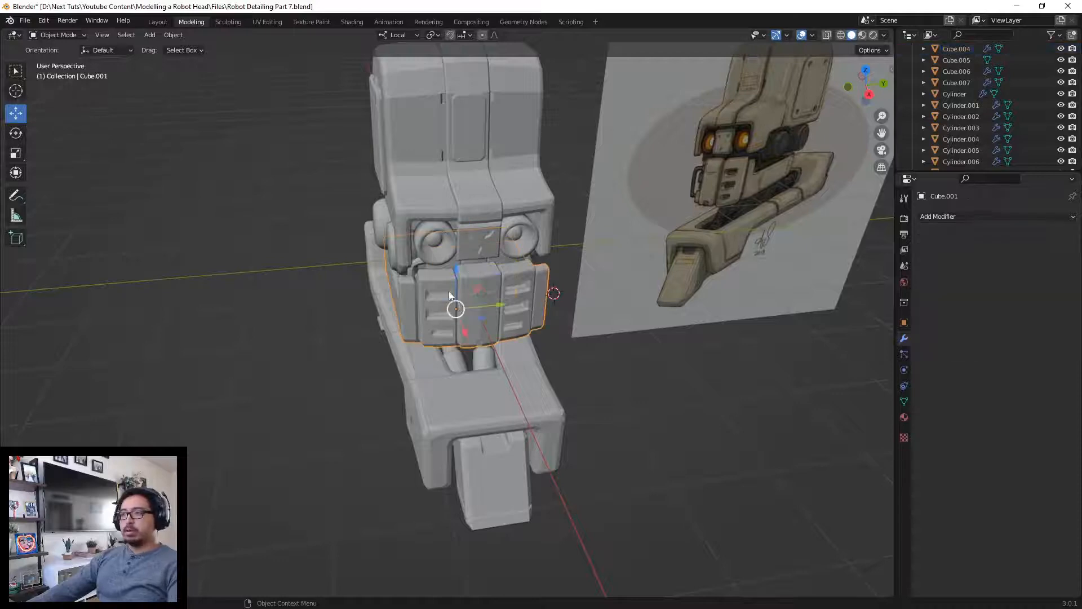
Step: In Edit Mode, select the faces around and inside the upper vent of the jaw's vented block on the -Y side
{"action": "scroll", "coordinate": [451, 282], "scroll_direction": "up", "scroll_amount": 4}
{"action": "middle_click_drag", "start_coordinate": [451, 287], "coordinate": [482, 254]}
{"action": "key", "text": "Tab"}
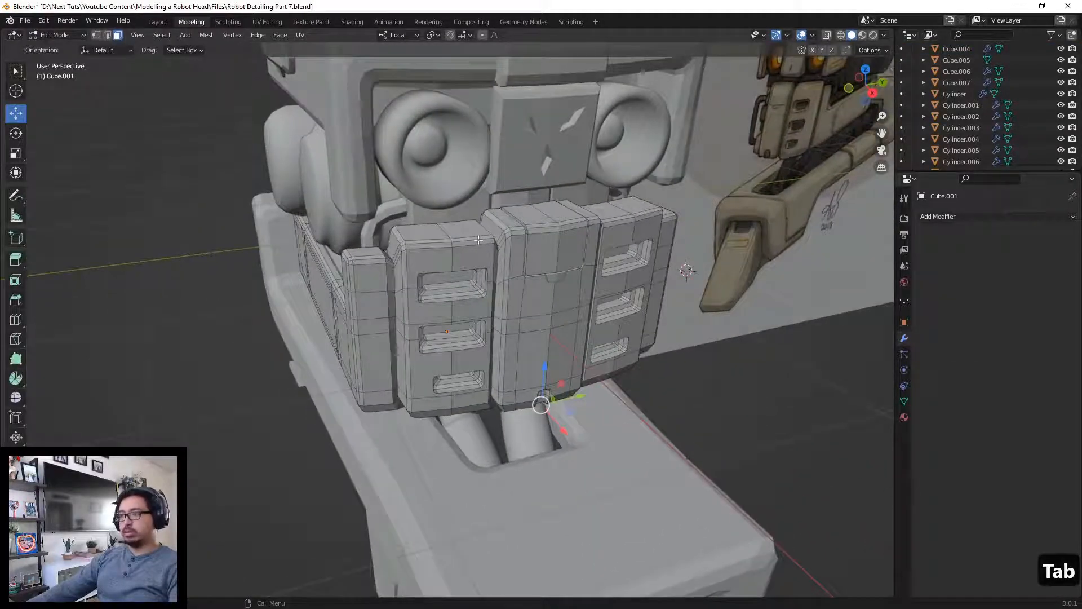
{"action": "left_click", "coordinate": [478, 241]}
{"action": "scroll", "coordinate": [445, 239], "scroll_direction": "up", "scroll_amount": 3}
{"action": "left_click_drag", "start_coordinate": [441, 222], "coordinate": [484, 173]}
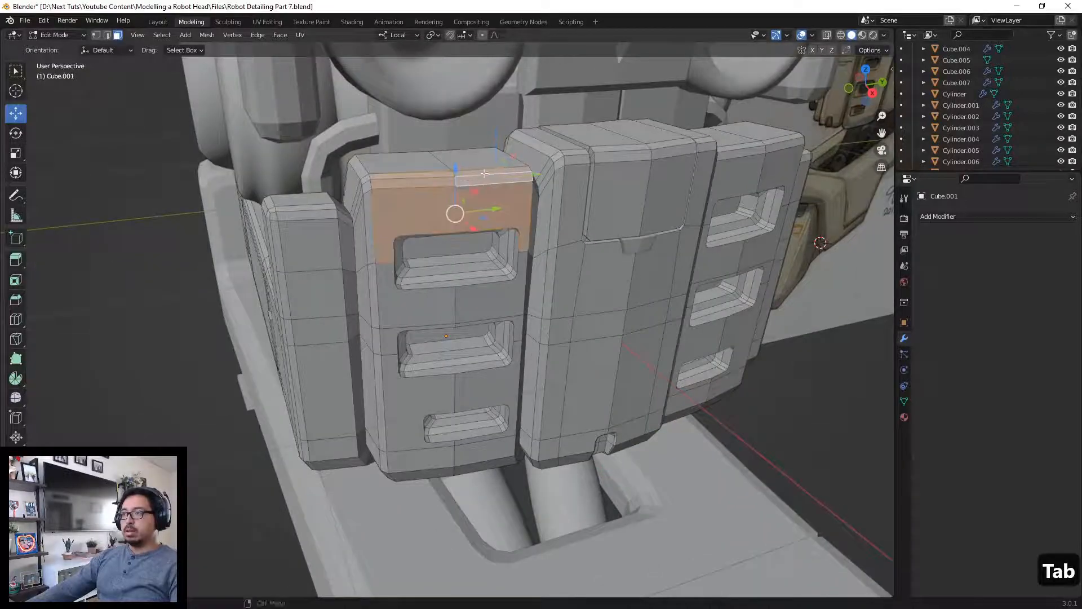
{"action": "middle_click_drag", "start_coordinate": [484, 173], "coordinate": [540, 212]}
{"action": "left_click", "coordinate": [511, 273], "text": "shift"}
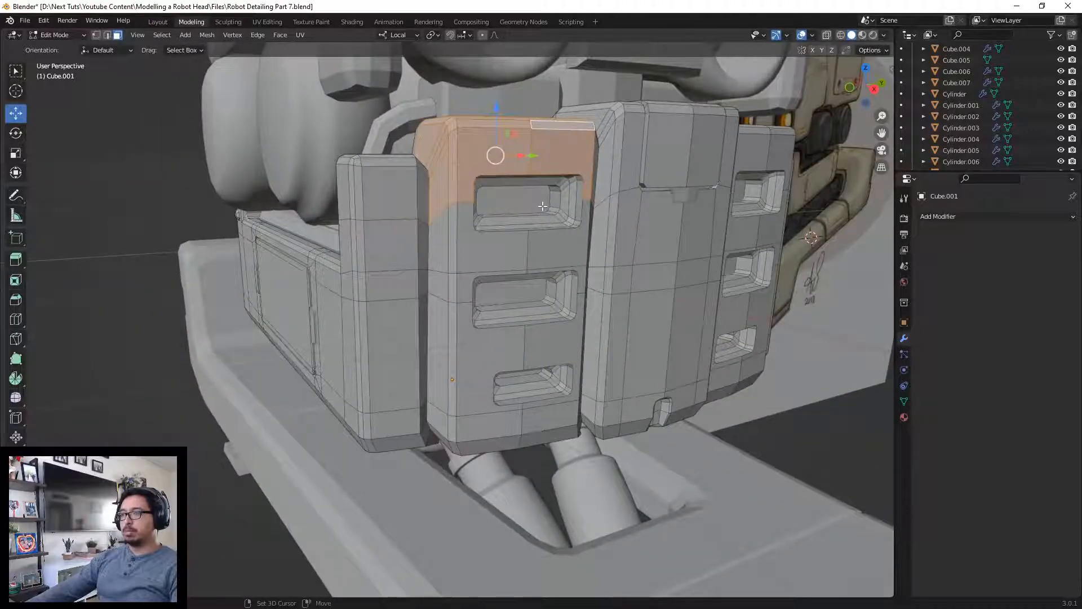
{"action": "left_click", "coordinate": [542, 206], "text": "shift"}
{"action": "middle_click_drag", "start_coordinate": [469, 248], "coordinate": [398, 245]}
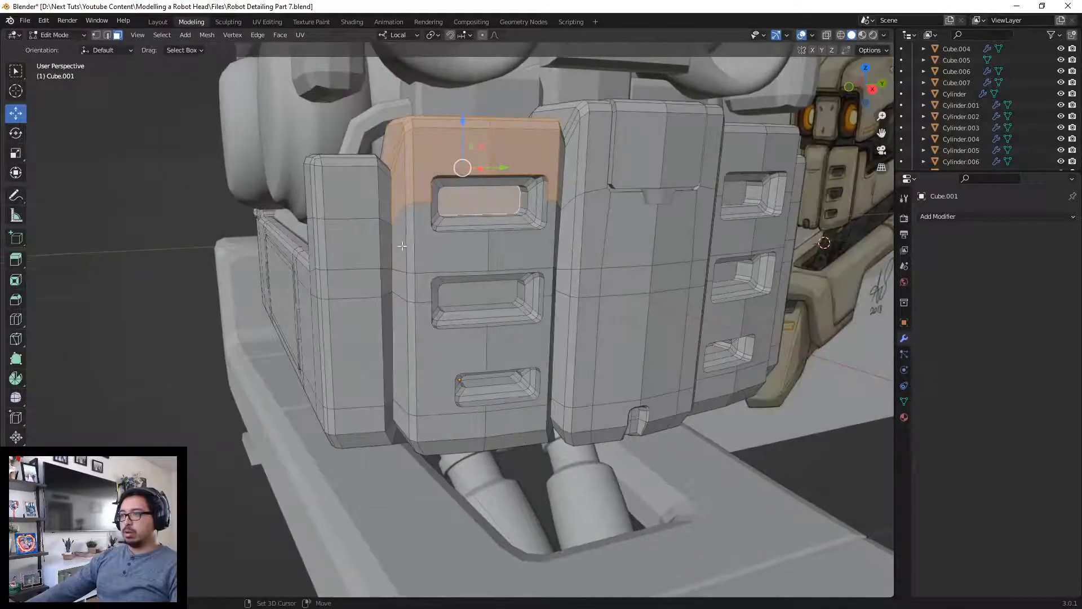
{"action": "left_click_drag", "start_coordinate": [398, 245], "coordinate": [557, 164]}
{"action": "middle_click_drag", "start_coordinate": [557, 163], "coordinate": [486, 232]}
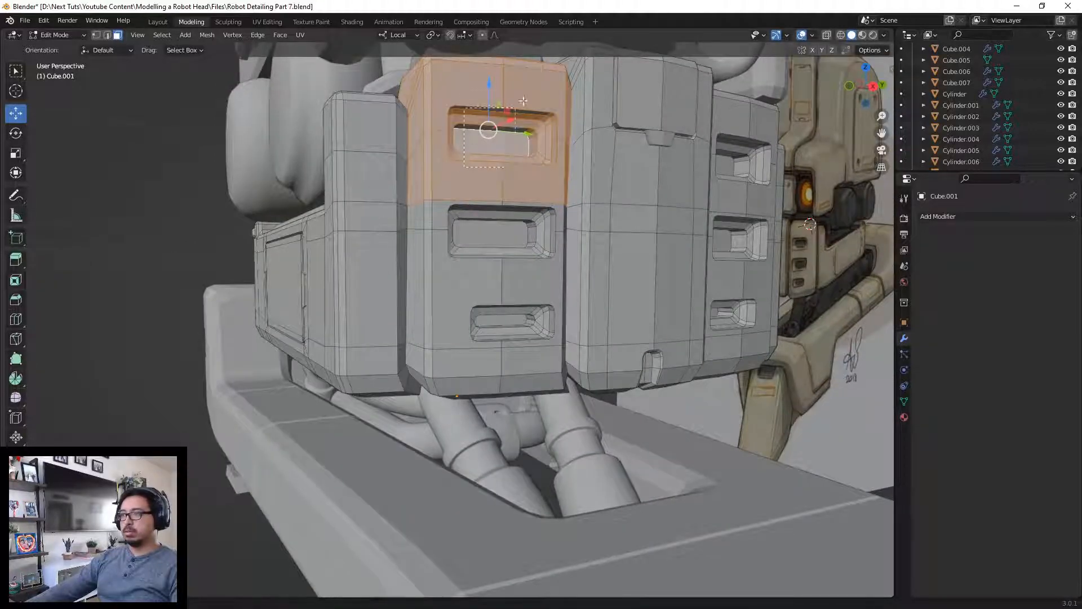
Step: Extend the face selection down the -Y vented block to cover its middle and lower vents
{"action": "middle_click_drag", "start_coordinate": [507, 110], "coordinate": [448, 191]}
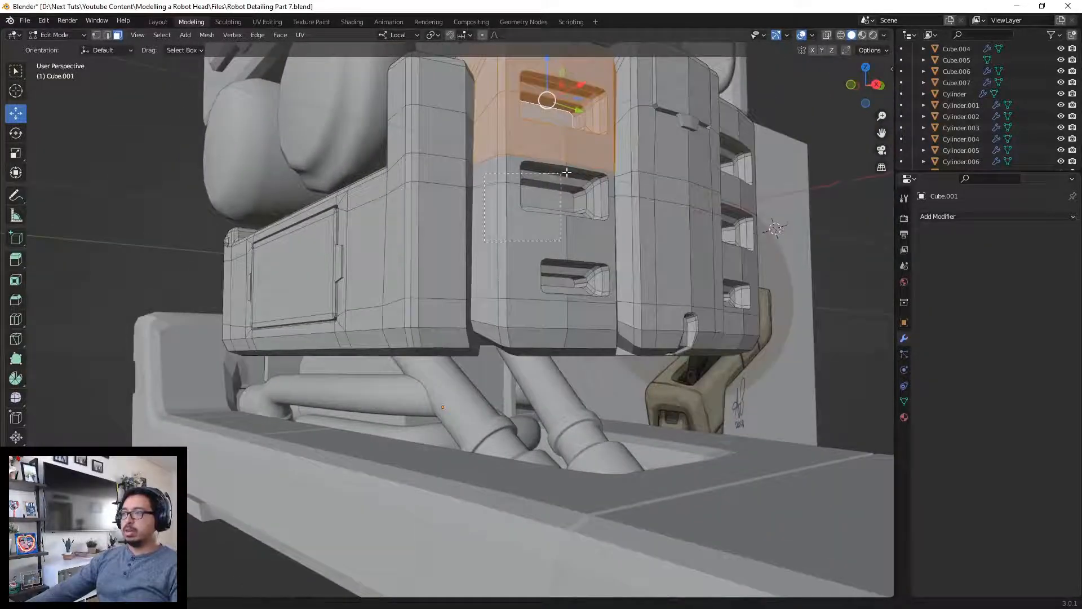
{"action": "middle_click_drag", "start_coordinate": [581, 169], "coordinate": [457, 164]}
{"action": "scroll", "coordinate": [457, 164], "scroll_direction": "up", "scroll_amount": 2}
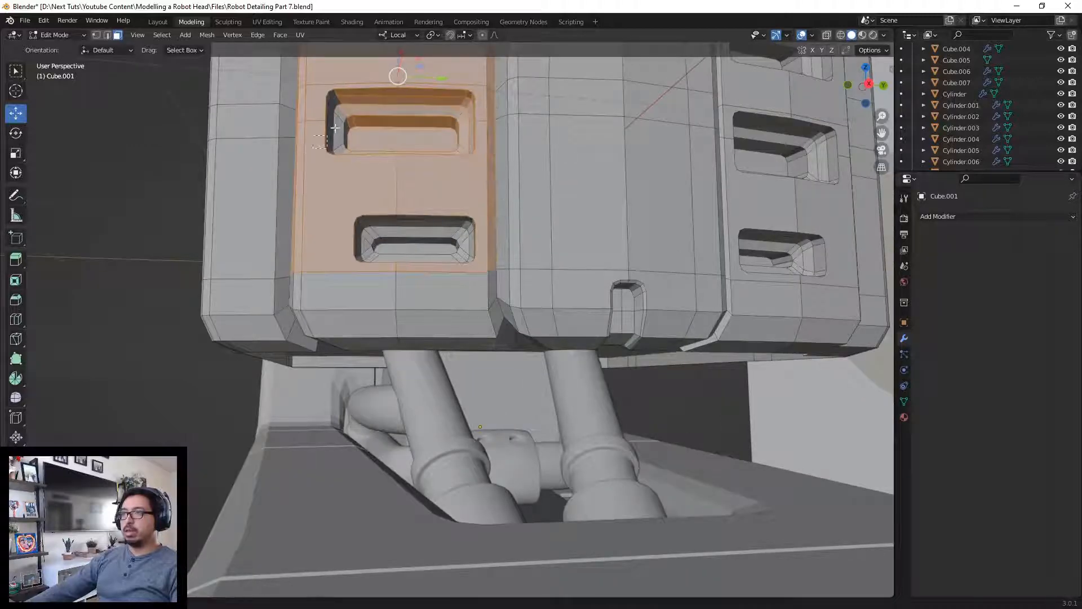
{"action": "middle_click_drag", "start_coordinate": [355, 157], "coordinate": [275, 238]}
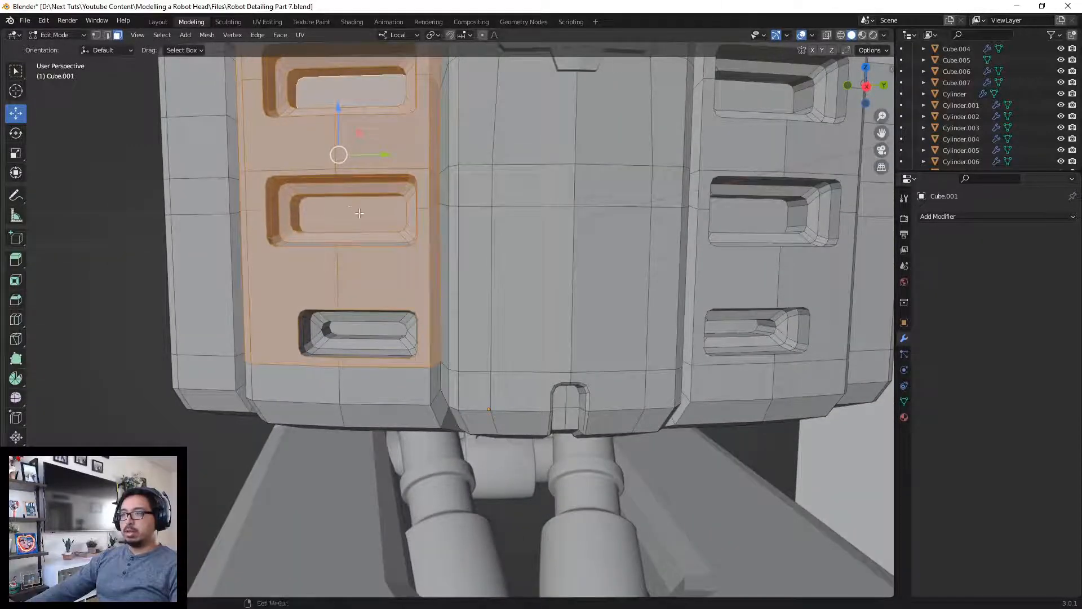
{"action": "middle_click_drag", "start_coordinate": [360, 214], "coordinate": [374, 234]}
{"action": "middle_click_drag", "start_coordinate": [389, 420], "coordinate": [395, 327], "text": "shift"}
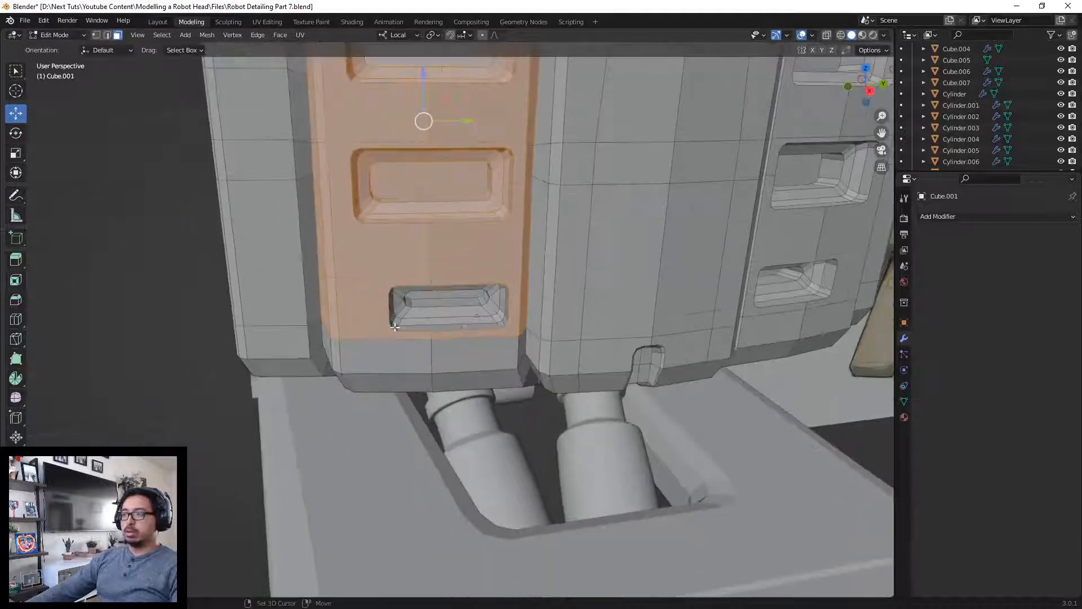
{"action": "left_click_drag", "start_coordinate": [378, 338], "coordinate": [519, 246], "text": "shift"}
{"action": "middle_click_drag", "start_coordinate": [479, 257], "coordinate": [471, 234]}
{"action": "left_click_drag", "start_coordinate": [331, 193], "coordinate": [445, 117], "text": "shift"}
Step: Add the bottom, side, back and top faces of the -Y vented block to the selection and delete them
{"action": "middle_click_drag", "start_coordinate": [445, 117], "coordinate": [432, 207]}
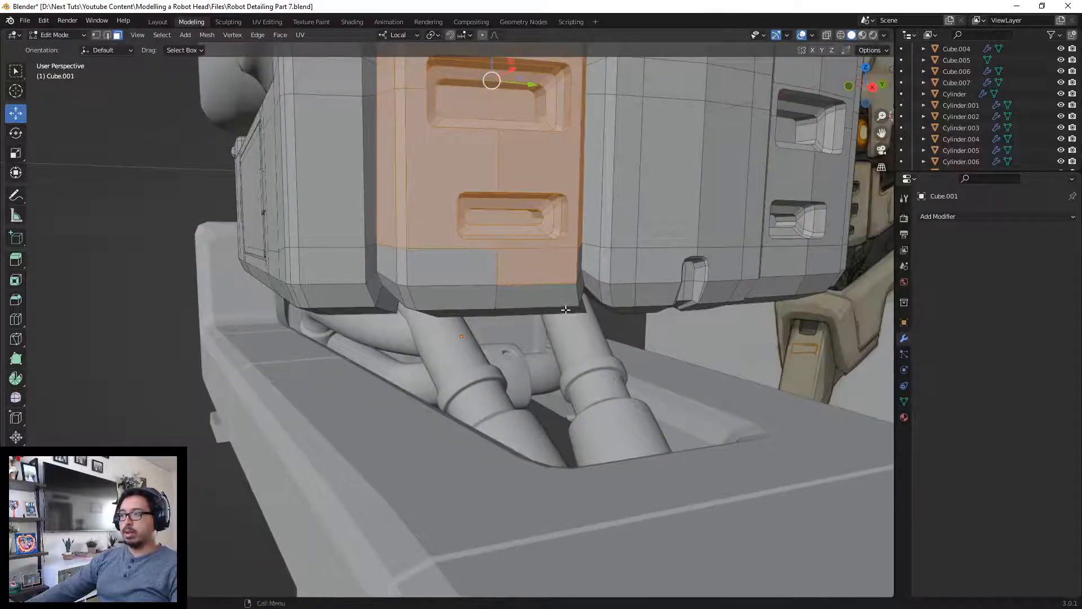
{"action": "middle_click_drag", "start_coordinate": [566, 309], "coordinate": [510, 280]}
{"action": "left_click_drag", "start_coordinate": [498, 242], "coordinate": [495, 272], "text": "shift"}
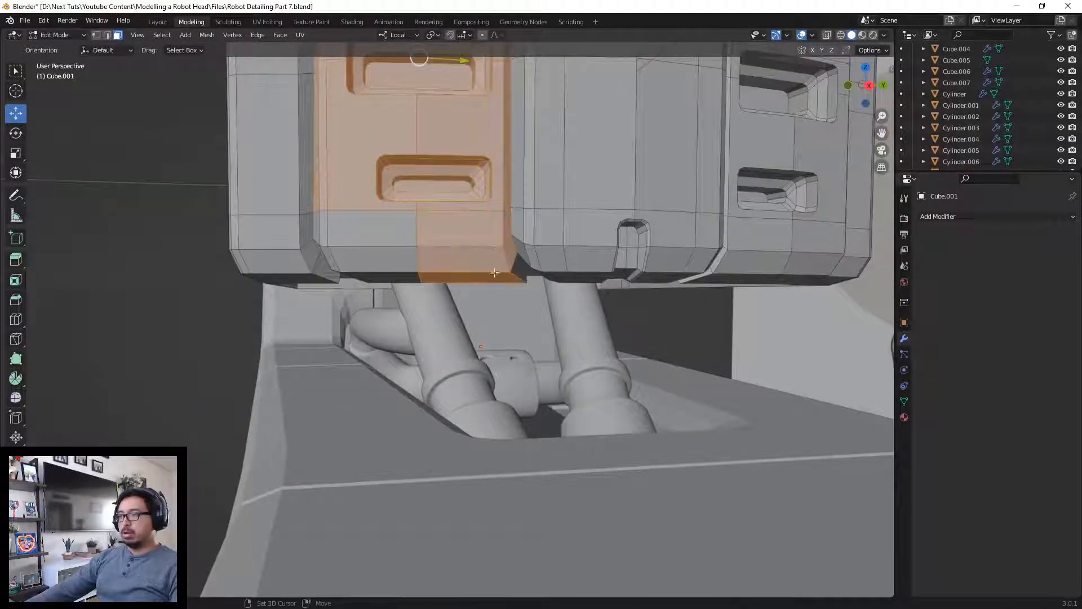
{"action": "left_click", "coordinate": [515, 266], "text": "shift"}
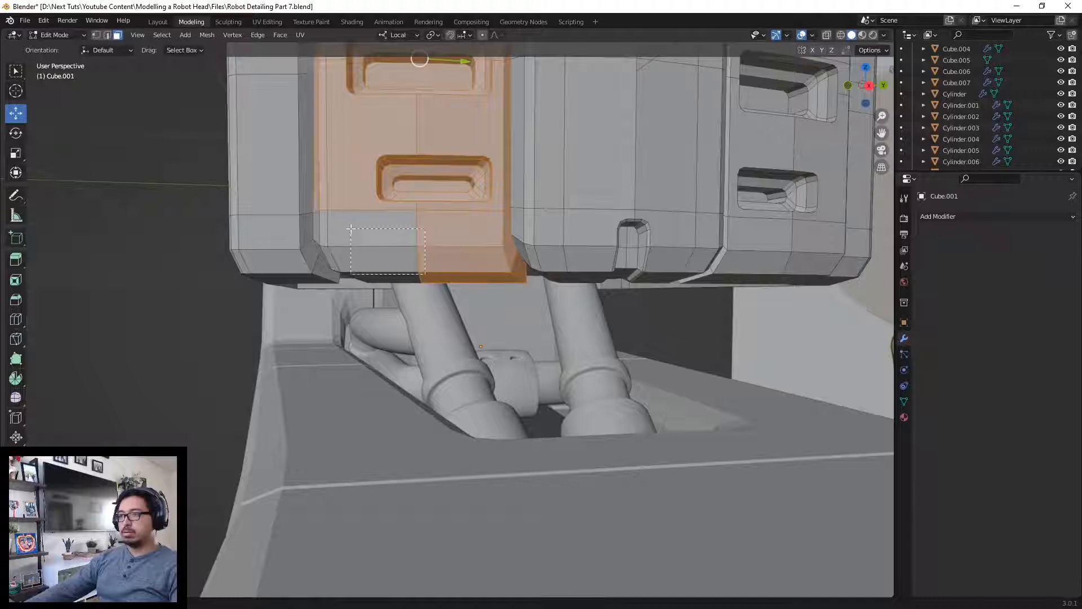
{"action": "middle_click_drag", "start_coordinate": [369, 214], "coordinate": [409, 215]}
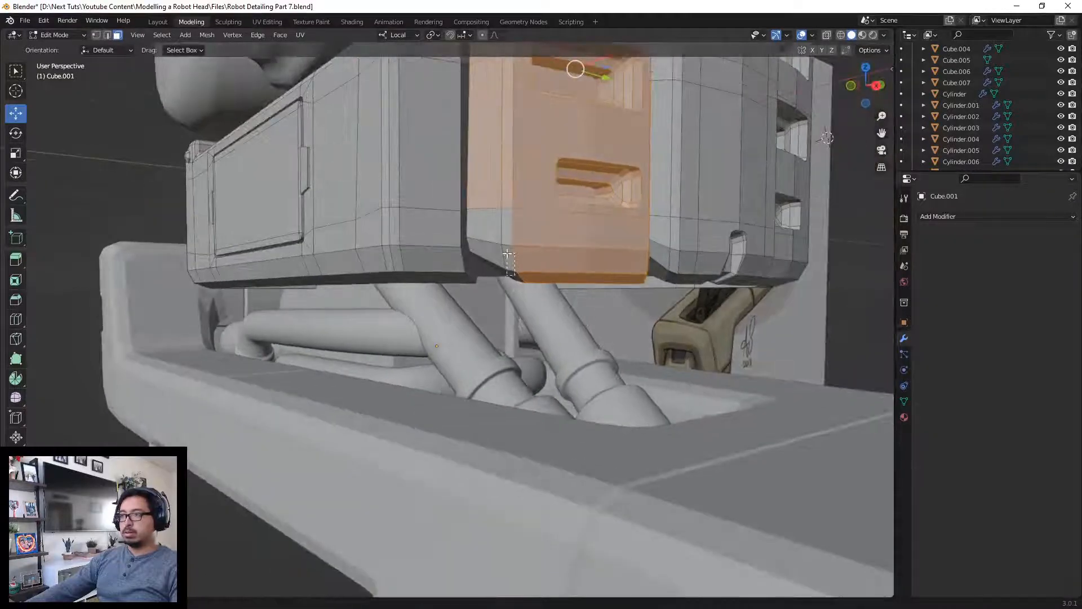
{"action": "middle_click_drag", "start_coordinate": [495, 219], "coordinate": [665, 215]}
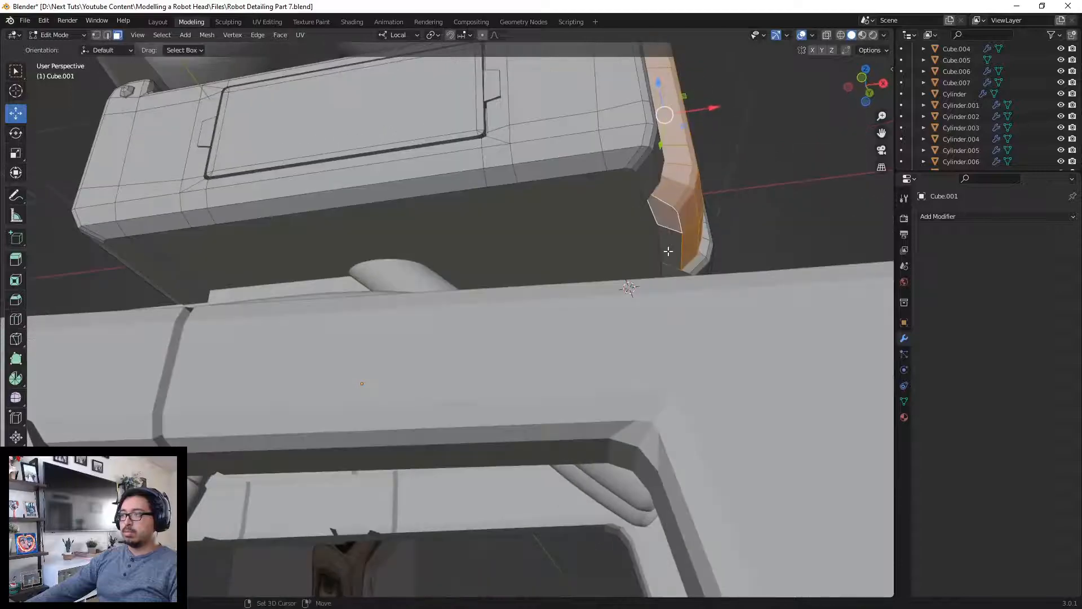
{"action": "middle_click_drag", "start_coordinate": [668, 251], "coordinate": [464, 138]}
{"action": "middle_click_drag", "start_coordinate": [398, 71], "coordinate": [412, 131]}
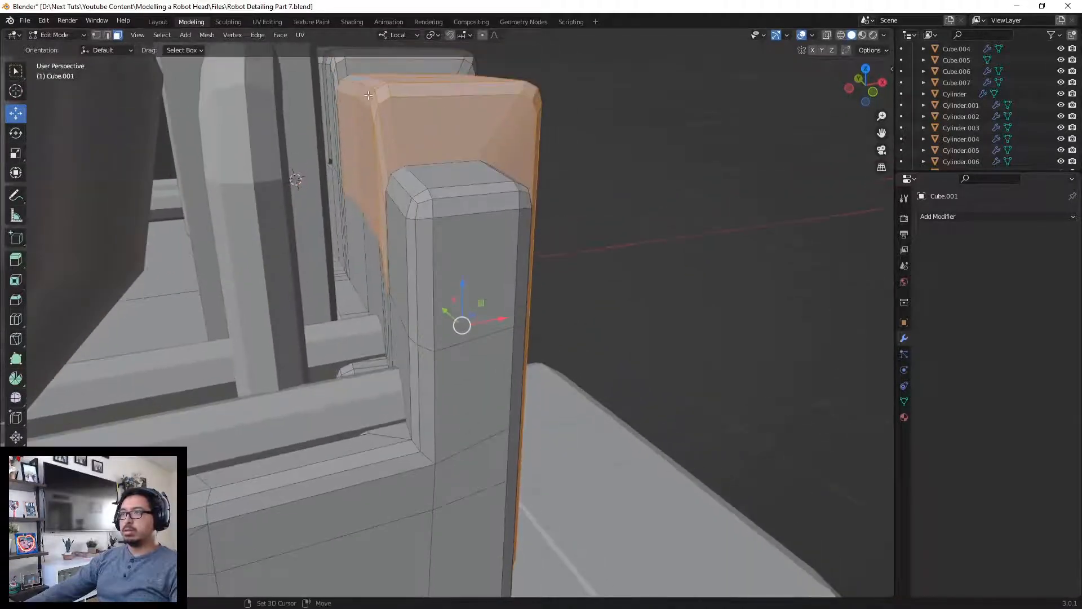
{"action": "middle_click_drag", "start_coordinate": [359, 82], "coordinate": [467, 243]}
{"action": "middle_click_drag", "start_coordinate": [497, 278], "coordinate": [362, 263]}
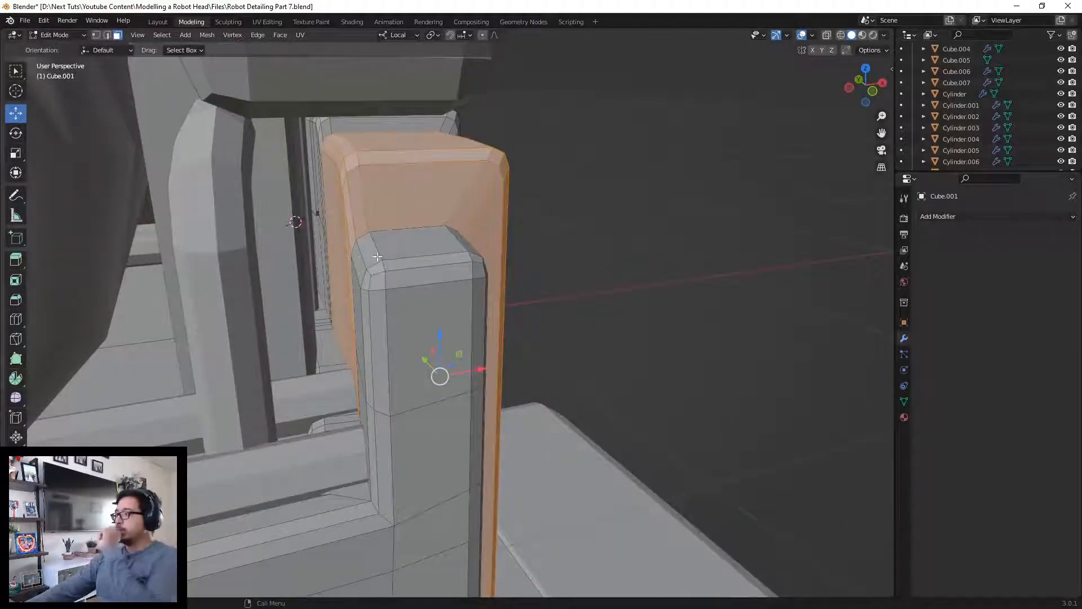
{"action": "middle_click_drag", "start_coordinate": [367, 236], "coordinate": [536, 276]}
{"action": "key", "text": "x"}
{"action": "left_click", "coordinate": [505, 233]}
Step: Delete the leftover strip of faces around the opening beside the jaw's centre block
{"action": "left_click", "coordinate": [468, 233]}
{"action": "key", "text": "x"}
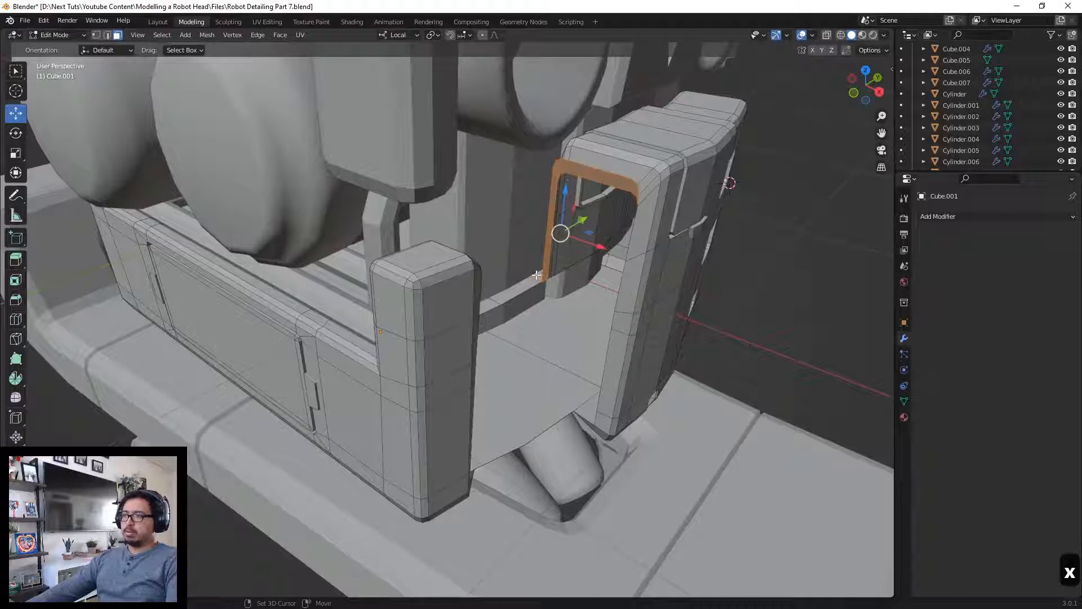
{"action": "left_click_drag", "start_coordinate": [538, 243], "coordinate": [539, 248], "text": "ctrl"}
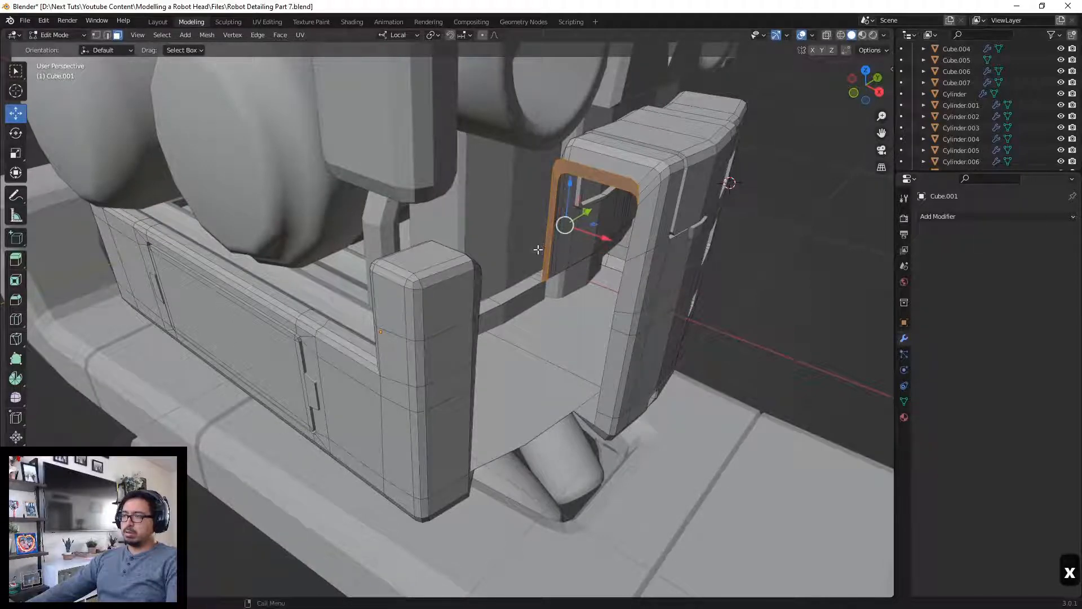
{"action": "key", "text": "x"}
{"action": "left_click", "coordinate": [543, 250]}
Step: Select the open border loop around the deleted -Y block, leaving out its back strip and the upper part along the centre block
{"action": "middle_click_drag", "start_coordinate": [543, 250], "coordinate": [317, 249]}
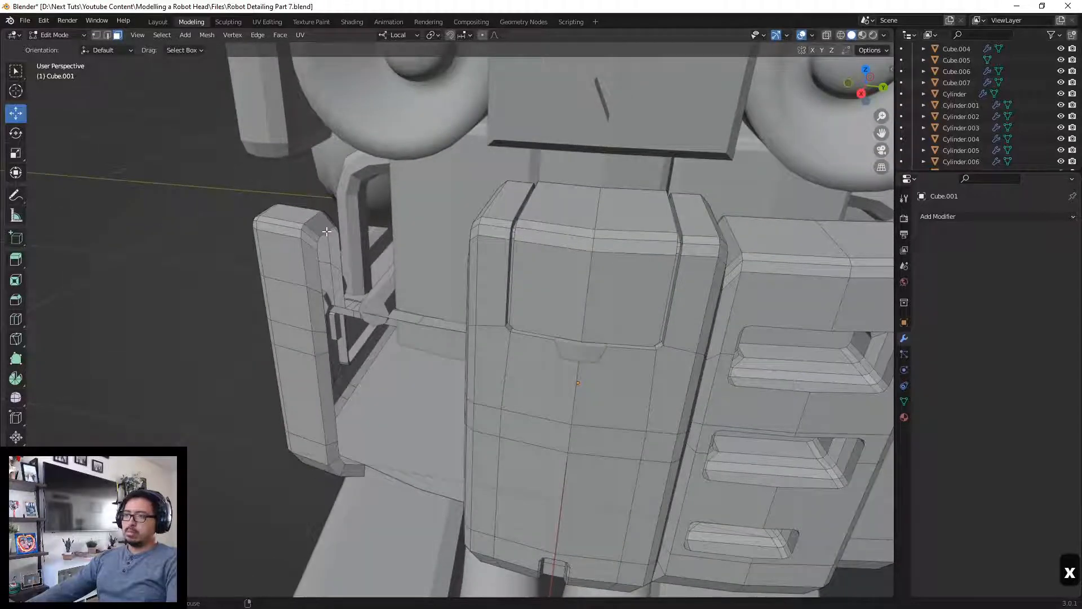
{"action": "key", "text": "2"}
{"action": "left_click", "coordinate": [326, 231]}
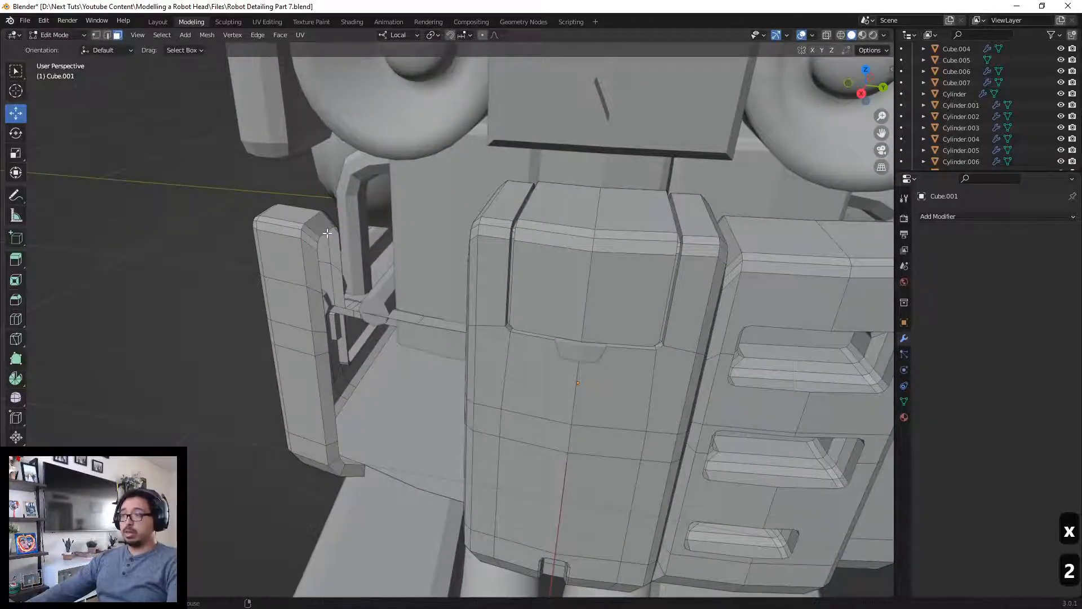
{"action": "left_click", "coordinate": [328, 245], "text": "alt"}
{"action": "key", "text": "2"}
{"action": "left_click", "coordinate": [326, 231]}
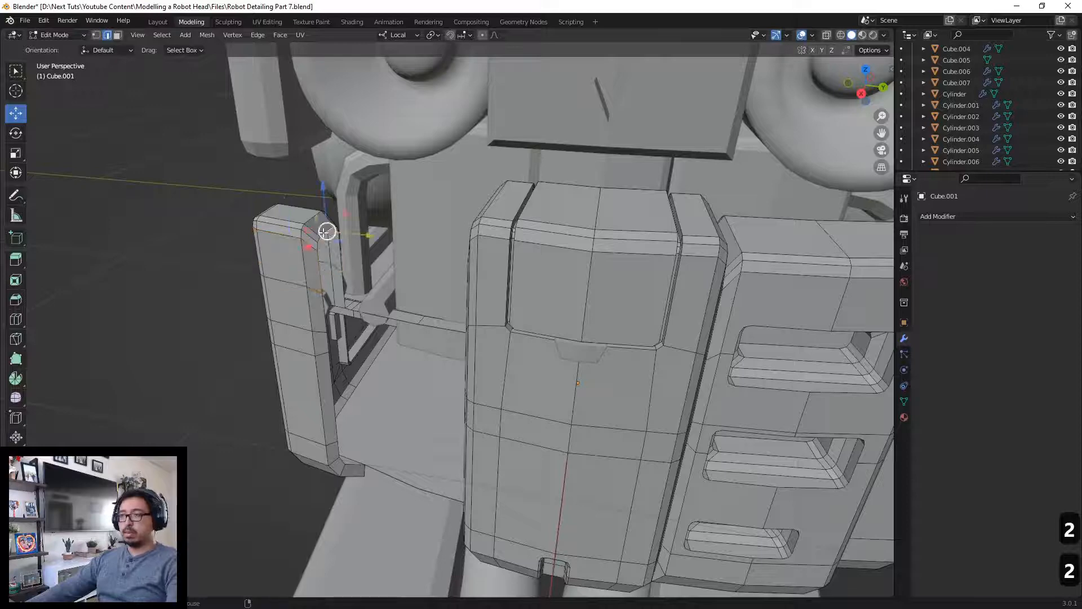
{"action": "left_click", "coordinate": [361, 296], "text": "alt"}
{"action": "middle_click_drag", "start_coordinate": [361, 296], "coordinate": [374, 281]}
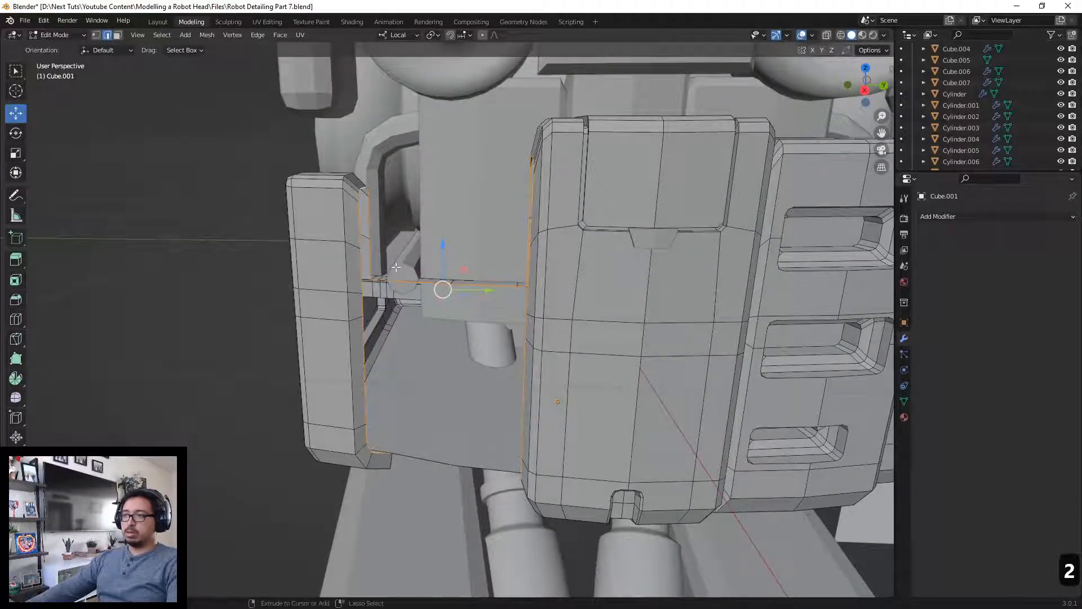
{"action": "left_click_drag", "start_coordinate": [376, 319], "coordinate": [588, 142], "text": "ctrl"}
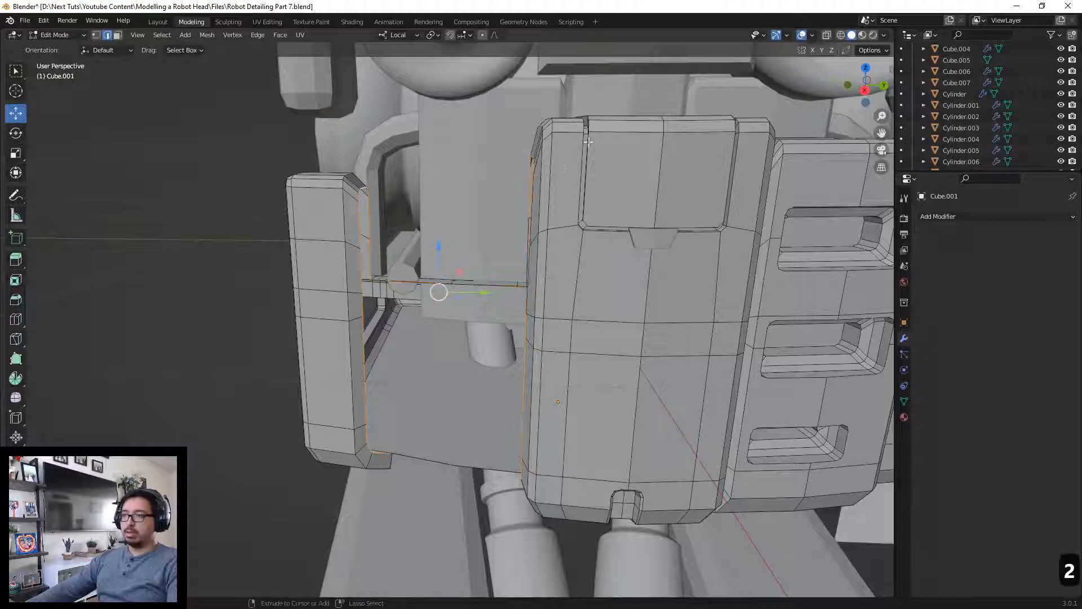
{"action": "left_click_drag", "start_coordinate": [511, 293], "coordinate": [606, 135], "text": "ctrl"}
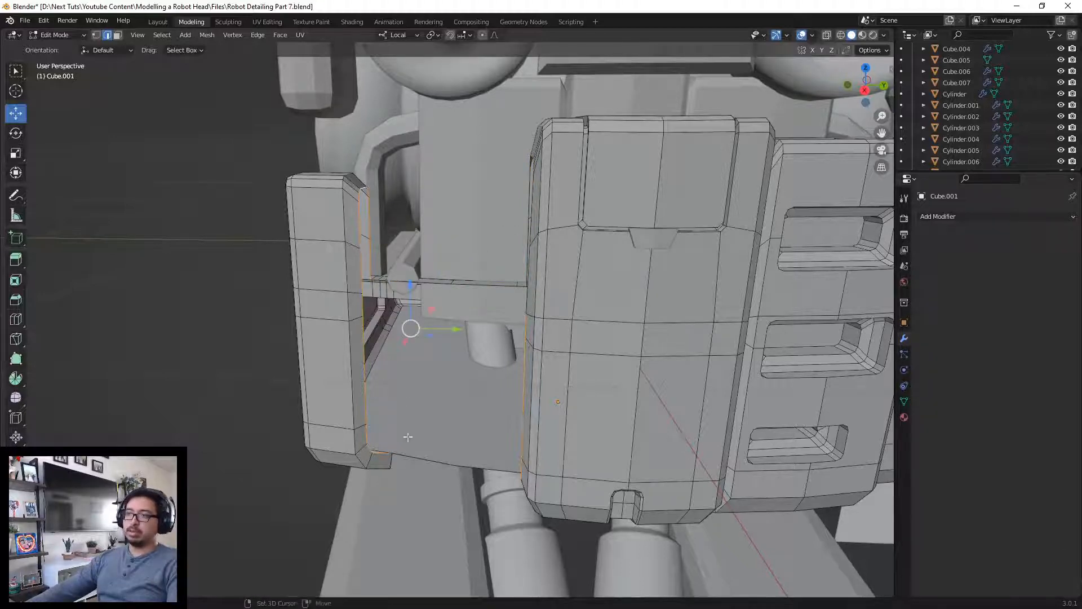
Step: Deselect the remaining centre-block border edges and extend the -Y corner's open edge along Y to meet the centre block
{"action": "middle_click_drag", "start_coordinate": [408, 437], "coordinate": [580, 352]}
{"action": "key", "text": "alt+z"}
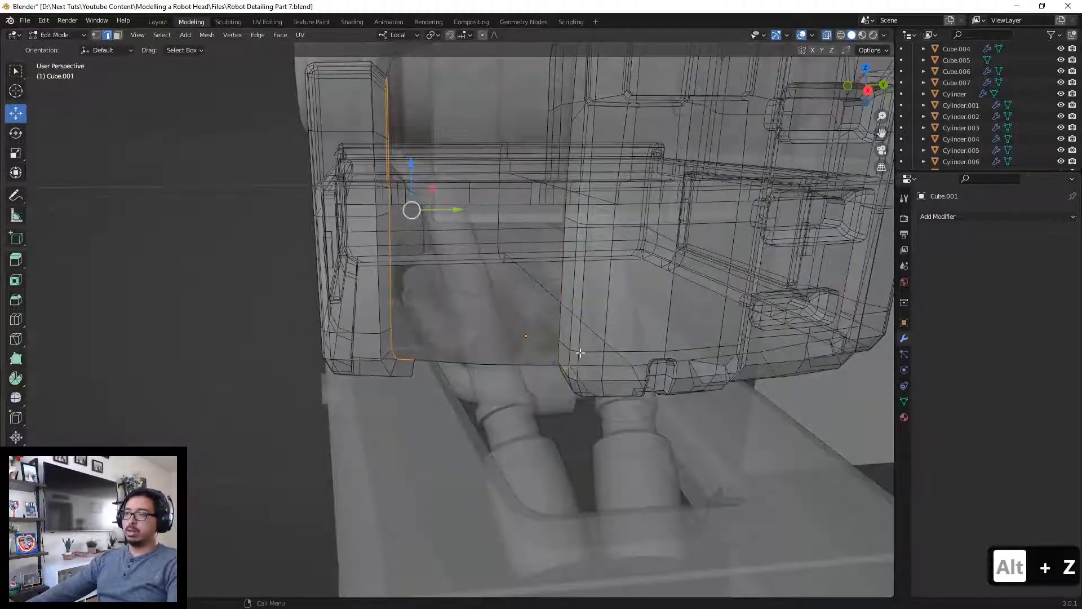
{"action": "left_click_drag", "start_coordinate": [594, 381], "coordinate": [511, 262], "text": "ctrl"}
{"action": "middle_click_drag", "start_coordinate": [534, 223], "coordinate": [412, 271]}
{"action": "key", "text": "alt+z"}
{"action": "left_click_drag", "start_coordinate": [415, 270], "coordinate": [545, 307]}
{"action": "middle_click_drag", "start_coordinate": [545, 307], "coordinate": [566, 304]}
{"action": "left_click_drag", "start_coordinate": [566, 304], "coordinate": [594, 311]}
{"action": "middle_click_drag", "start_coordinate": [594, 311], "coordinate": [445, 209]}
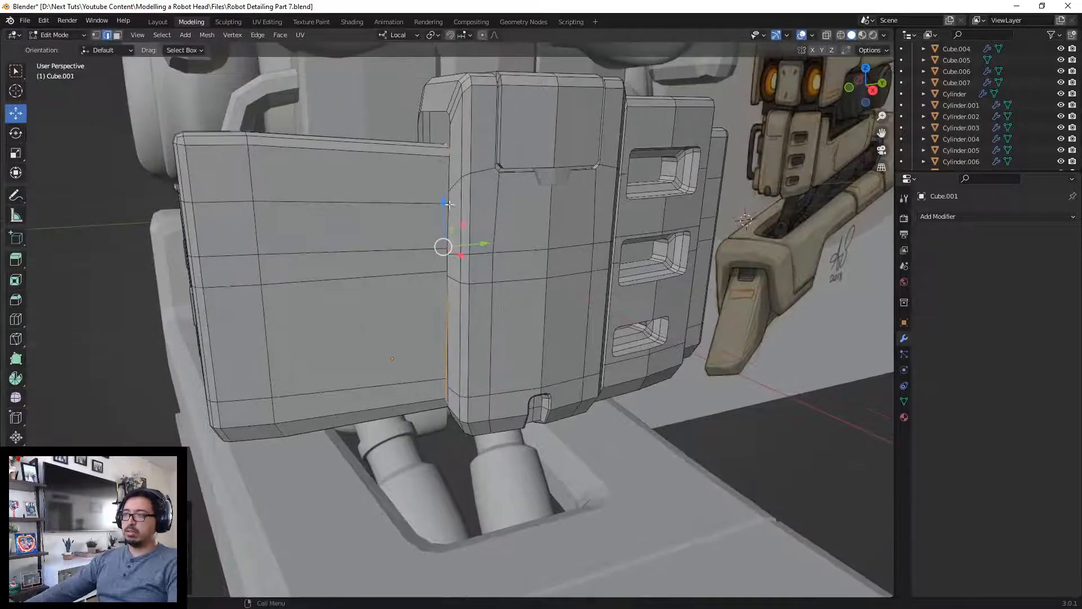
Step: Undo the last action, scale the extended wall's open end up slightly, and adjust its height in the right view
{"action": "key", "text": "ctrl+z"}
{"action": "key", "text": "KP_1"}
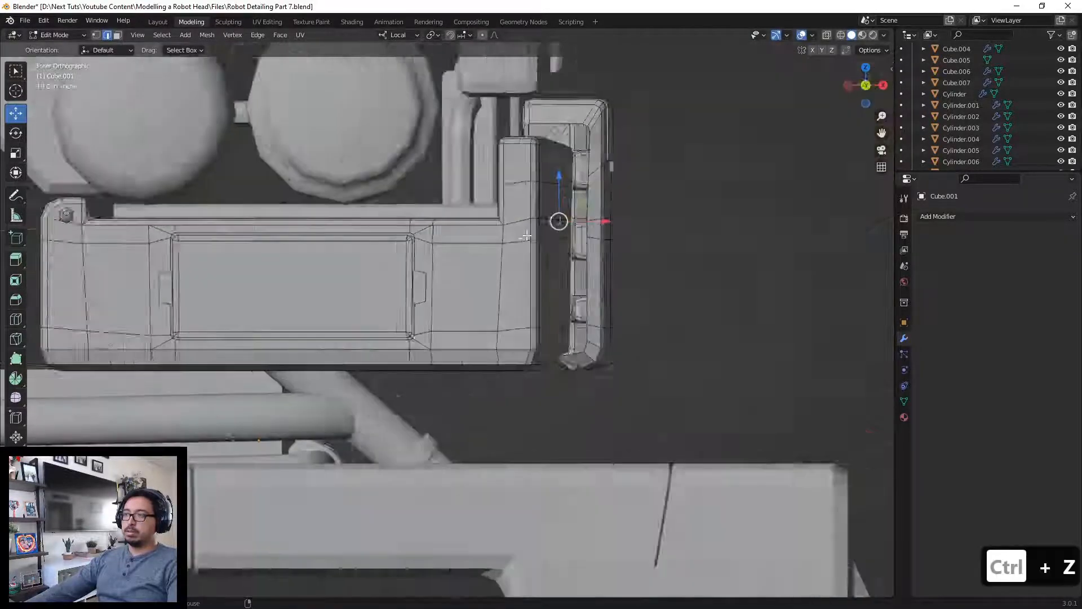
{"action": "key", "text": "KP_3"}
{"action": "key", "text": "s"}
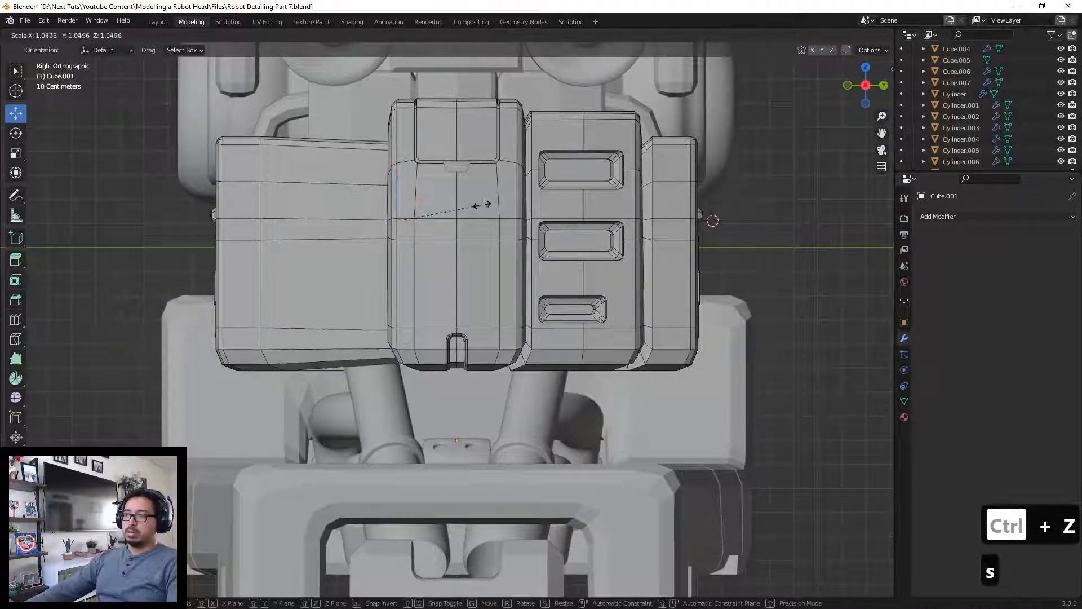
{"action": "left_click", "coordinate": [528, 214]}
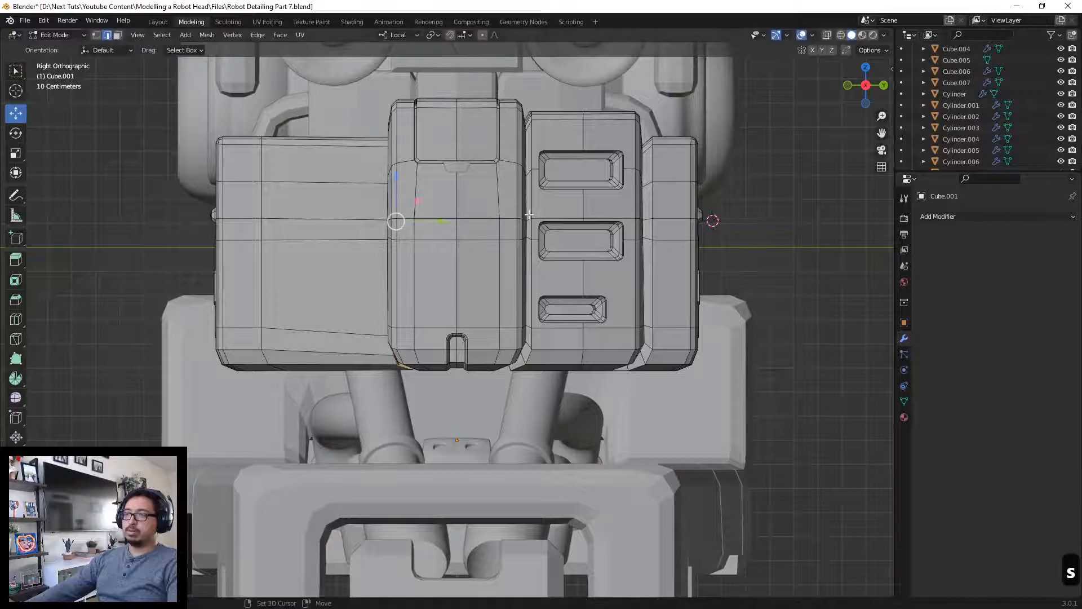
{"action": "mouse_move", "coordinate": [528, 214]}
{"action": "middle_mouse_down"}
{"action": "mouse_move", "coordinate": [570, 242]}
{"action": "mouse_move", "coordinate": [523, 227]}
{"action": "middle_mouse_up"}
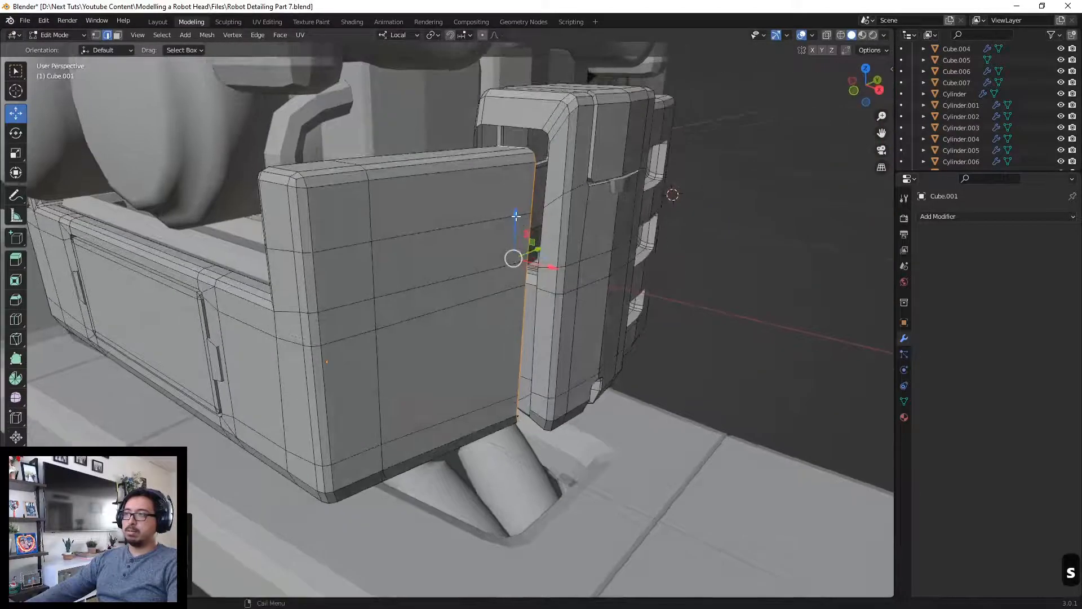
{"action": "left_click_drag", "start_coordinate": [517, 216], "coordinate": [512, 215]}
{"action": "key", "text": "KP_3"}
{"action": "key", "text": "KP_1"}
{"action": "key", "text": "KP_3"}
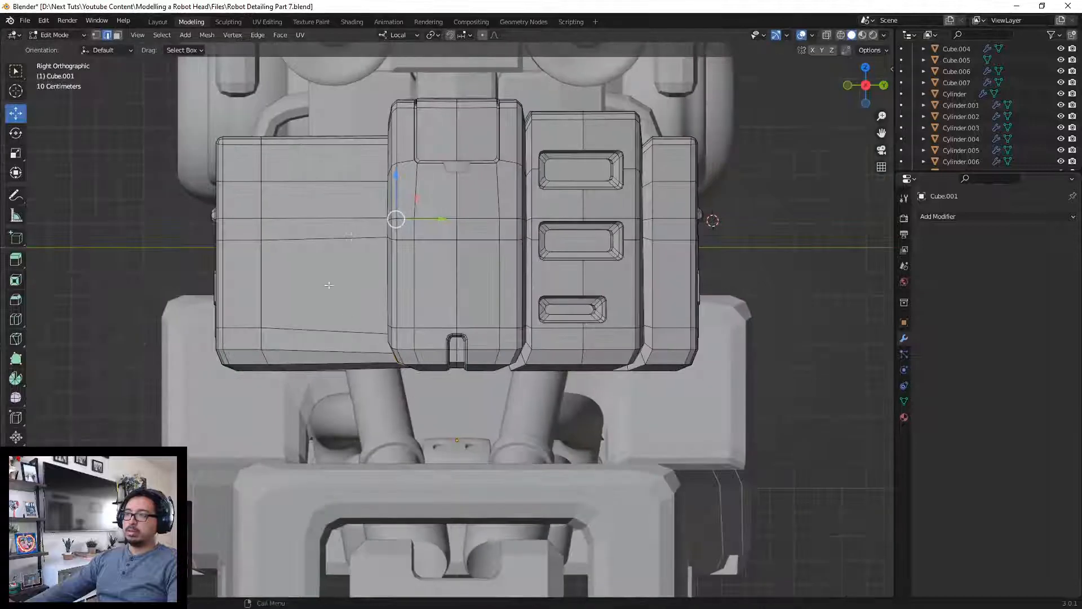
Step: Select the lower vertices of the wall's open end and raise them to level the bottom edge rows
{"action": "key", "text": "1"}
{"action": "key", "text": "alt+z"}
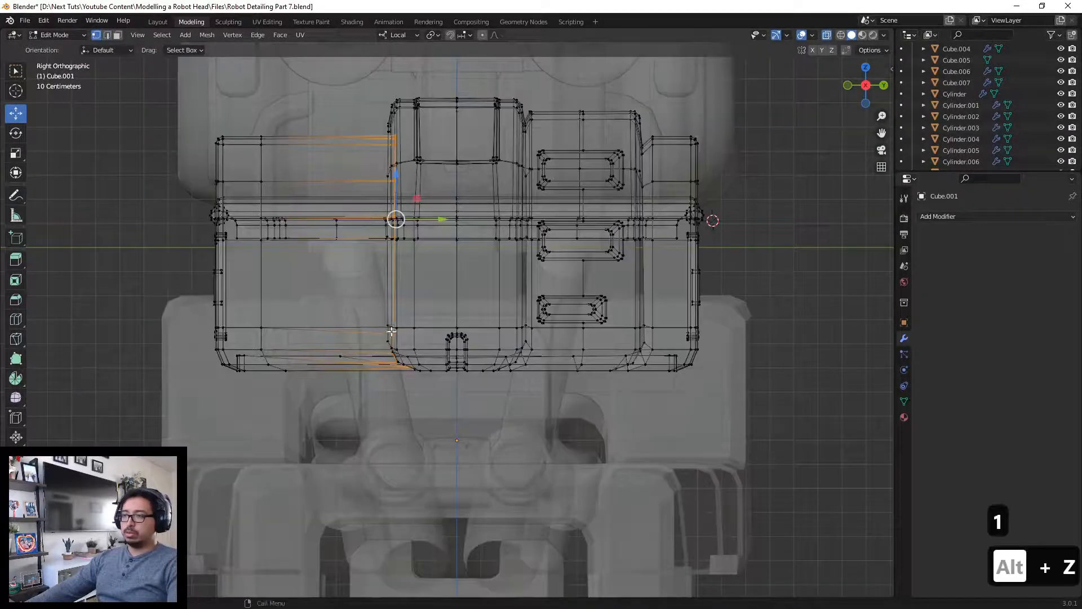
{"action": "left_click", "coordinate": [392, 329]}
{"action": "left_click_drag", "start_coordinate": [396, 302], "coordinate": [397, 290]}
{"action": "key", "text": "alt+z"}
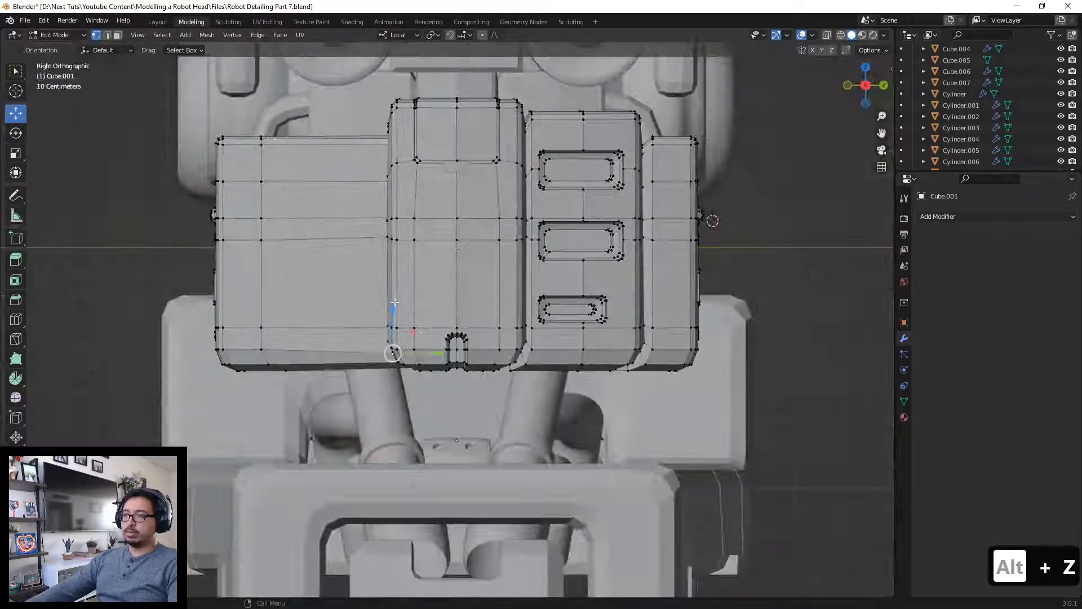
{"action": "left_click_drag", "start_coordinate": [395, 303], "coordinate": [403, 271]}
Step: Adjust the height of the middle vertices on the wall's open end to level the horizontal edge rows
{"action": "middle_click_drag", "start_coordinate": [398, 246], "coordinate": [460, 244], "text": "shift"}
{"action": "key", "text": "alt+z"}
{"action": "key", "text": "alt+z"}
{"action": "left_click", "coordinate": [565, 245]}
{"action": "left_click", "coordinate": [565, 221], "text": "shift"}
{"action": "left_click_drag", "start_coordinate": [431, 174], "coordinate": [431, 222]}
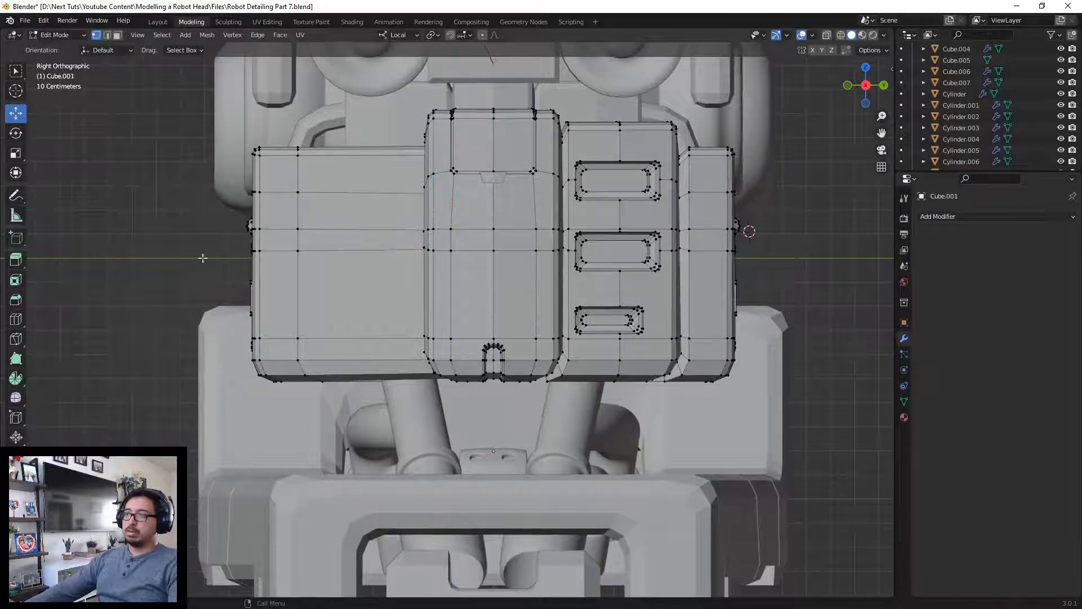
Step: Return to Object Mode and hide Cylinder.003, Cylinder.006 and Cube.004 to expose the inside of the extended wall
{"action": "middle_click_drag", "start_coordinate": [431, 222], "coordinate": [495, 339]}
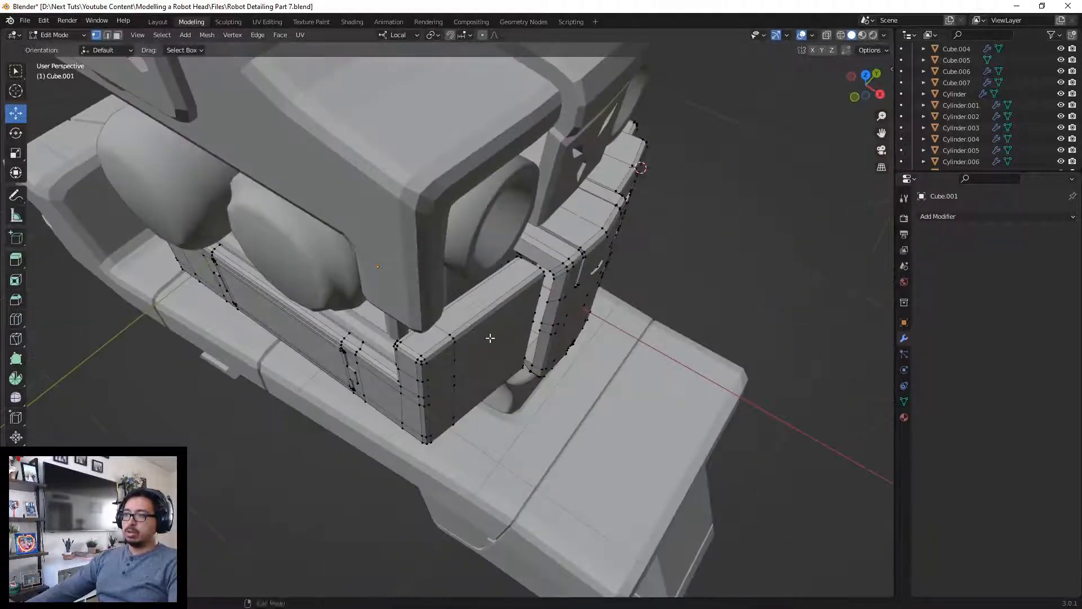
{"action": "scroll", "coordinate": [496, 338], "scroll_direction": "up", "scroll_amount": 4}
{"action": "middle_click_drag", "start_coordinate": [388, 334], "coordinate": [471, 320]}
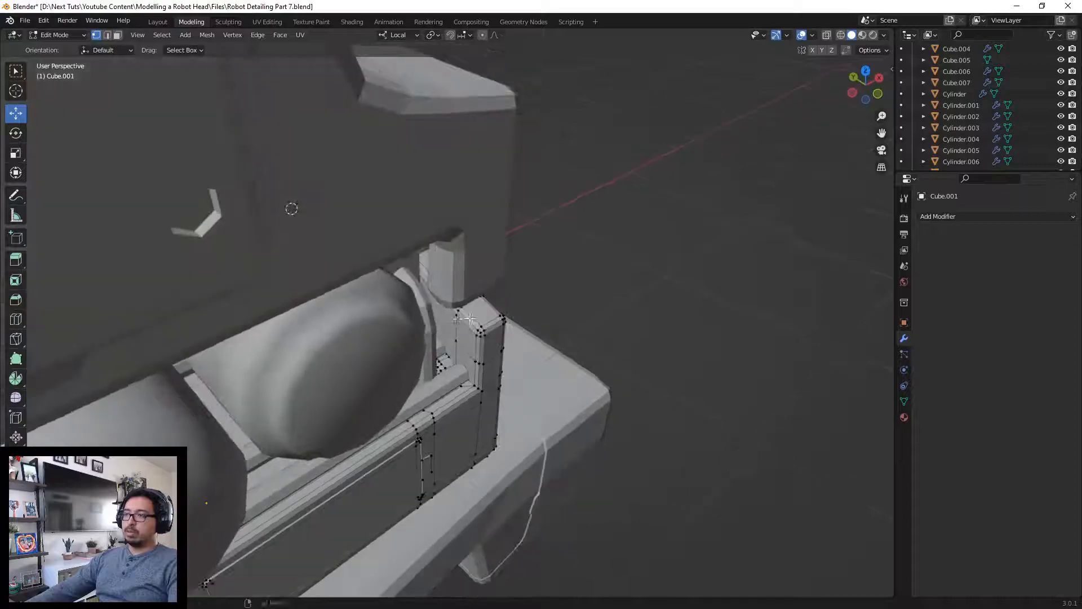
{"action": "mouse_move", "coordinate": [428, 351]}
{"action": "middle_mouse_down"}
{"action": "mouse_move", "coordinate": [438, 392]}
{"action": "mouse_move", "coordinate": [456, 398]}
{"action": "mouse_move", "coordinate": [527, 340]}
{"action": "mouse_move", "coordinate": [594, 365]}
{"action": "mouse_move", "coordinate": [462, 352]}
{"action": "mouse_move", "coordinate": [384, 387]}
{"action": "mouse_move", "coordinate": [393, 358]}
{"action": "mouse_move", "coordinate": [368, 366]}
{"action": "mouse_move", "coordinate": [360, 316]}
{"action": "middle_mouse_up"}
{"action": "key", "text": "alt+z"}
{"action": "key", "text": "alt+z"}
{"action": "scroll", "coordinate": [394, 358], "scroll_direction": "up", "scroll_amount": 3}
{"action": "scroll", "coordinate": [394, 361], "scroll_direction": "down", "scroll_amount": 5}
{"action": "key", "text": "Tab"}
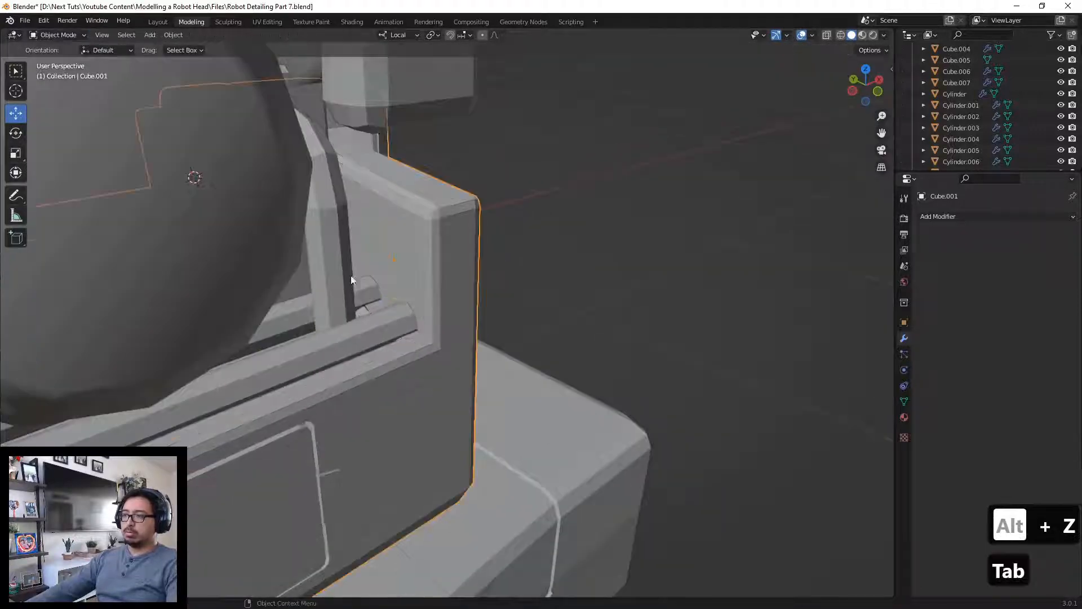
{"action": "left_click", "coordinate": [324, 284]}
{"action": "key", "text": "h"}
{"action": "left_click", "coordinate": [243, 222]}
{"action": "key", "text": "h"}
{"action": "left_click", "coordinate": [306, 222]}
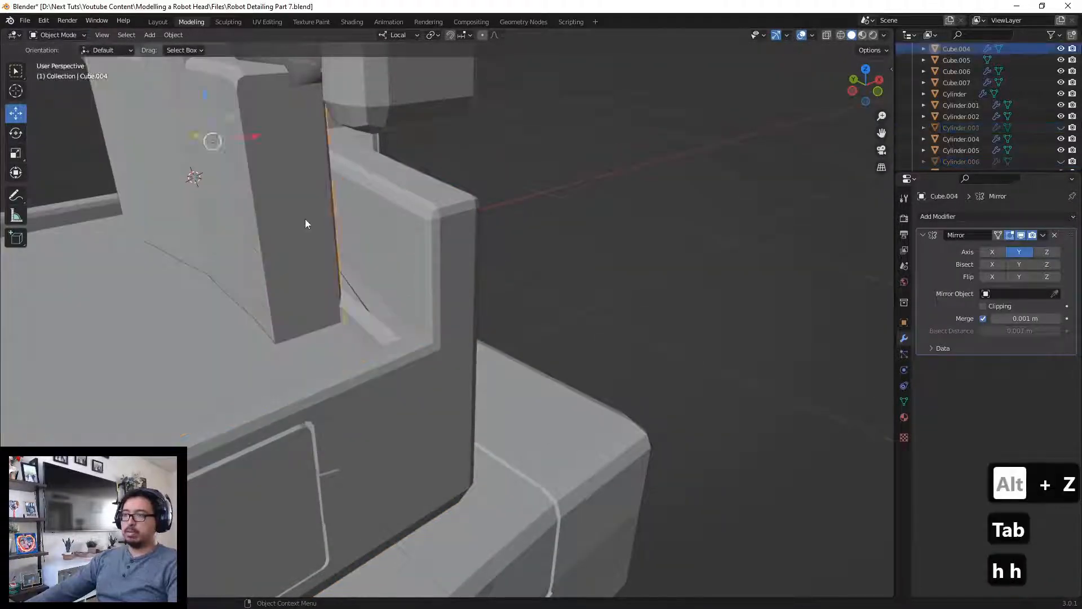
{"action": "key", "text": "h"}
Step: In Edit Mode on the jaw, select the inner rim faces running behind the extended wall and delete them
{"action": "middle_click_drag", "start_coordinate": [346, 259], "coordinate": [435, 291]}
{"action": "scroll", "coordinate": [411, 296], "scroll_direction": "up", "scroll_amount": 2}
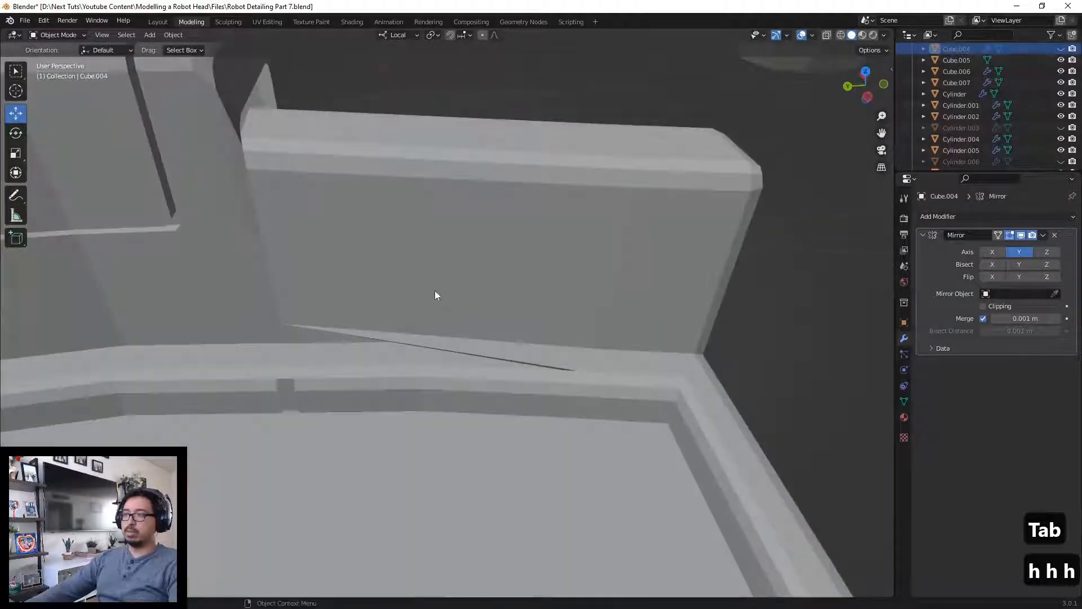
{"action": "left_click", "coordinate": [435, 291]}
{"action": "key", "text": "Tab"}
{"action": "middle_click_drag", "start_coordinate": [372, 361], "coordinate": [437, 292], "text": "shift"}
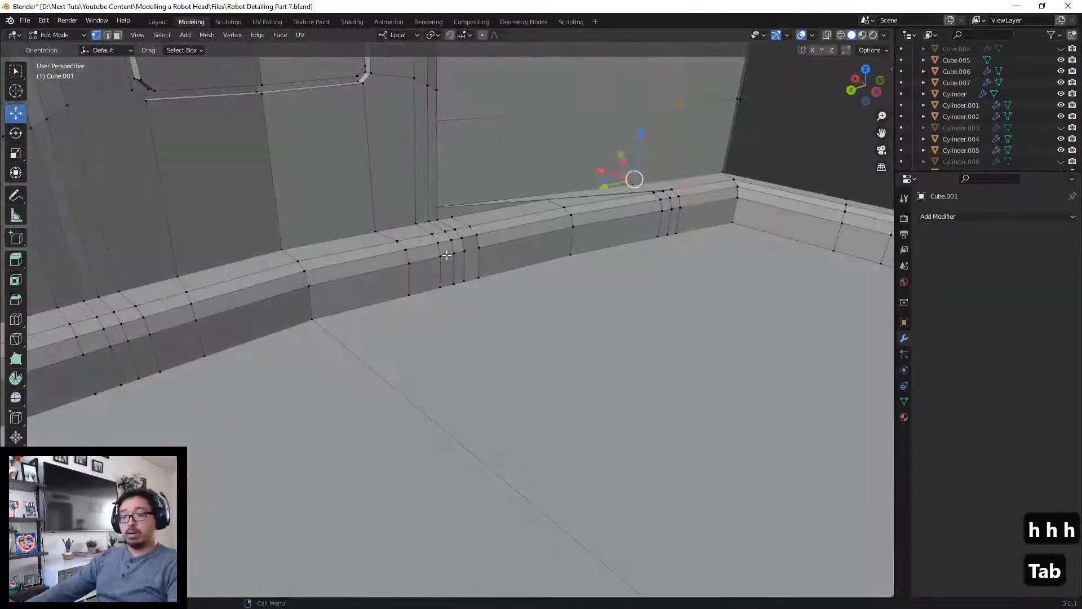
{"action": "key", "text": "3"}
{"action": "left_click", "coordinate": [487, 223]}
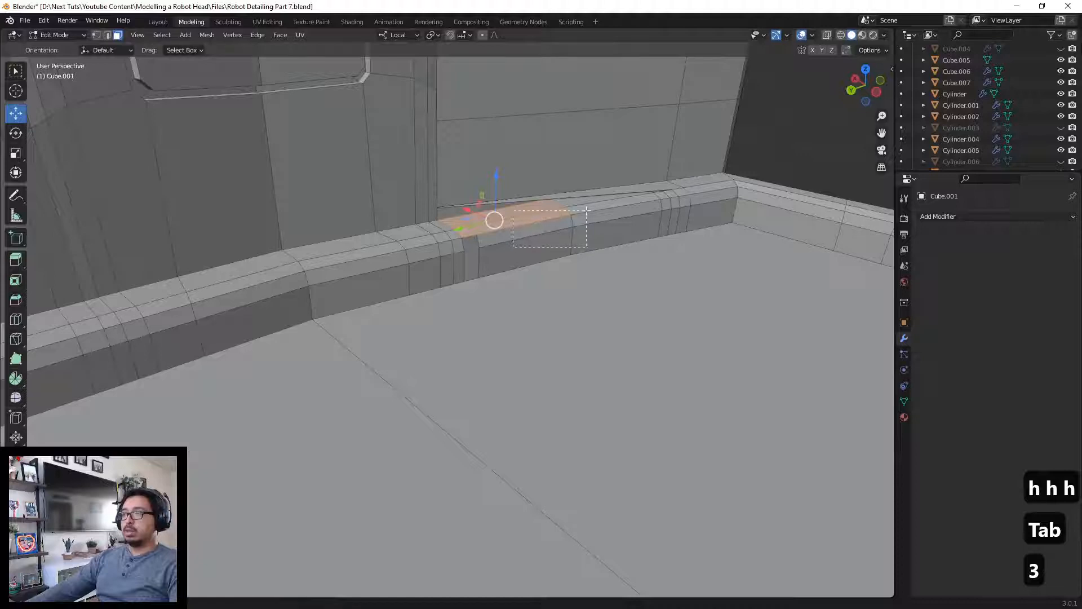
{"action": "left_click_drag", "start_coordinate": [587, 211], "coordinate": [584, 209], "text": "shift"}
{"action": "key", "text": "x"}
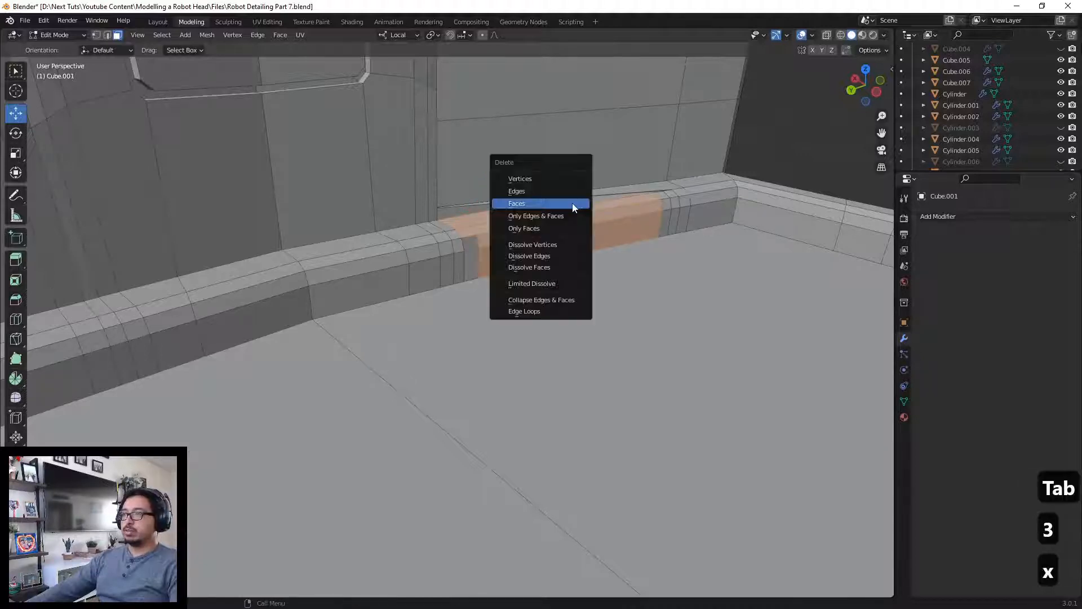
{"action": "left_click", "coordinate": [572, 203]}
Step: Delete the leftover sliver and narrow rim faces at the ends of the gap behind the extended wall
{"action": "middle_click_drag", "start_coordinate": [553, 213], "coordinate": [511, 217]}
{"action": "left_click", "coordinate": [511, 217]}
{"action": "key", "text": "x"}
{"action": "left_click", "coordinate": [516, 221]}
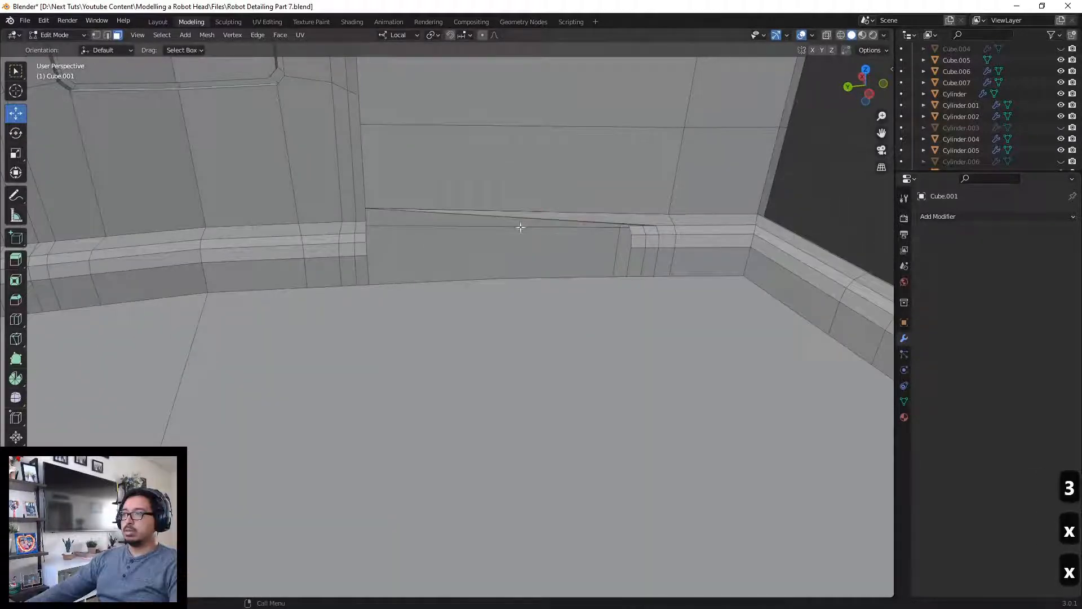
{"action": "left_click_drag", "start_coordinate": [654, 225], "coordinate": [654, 226]}
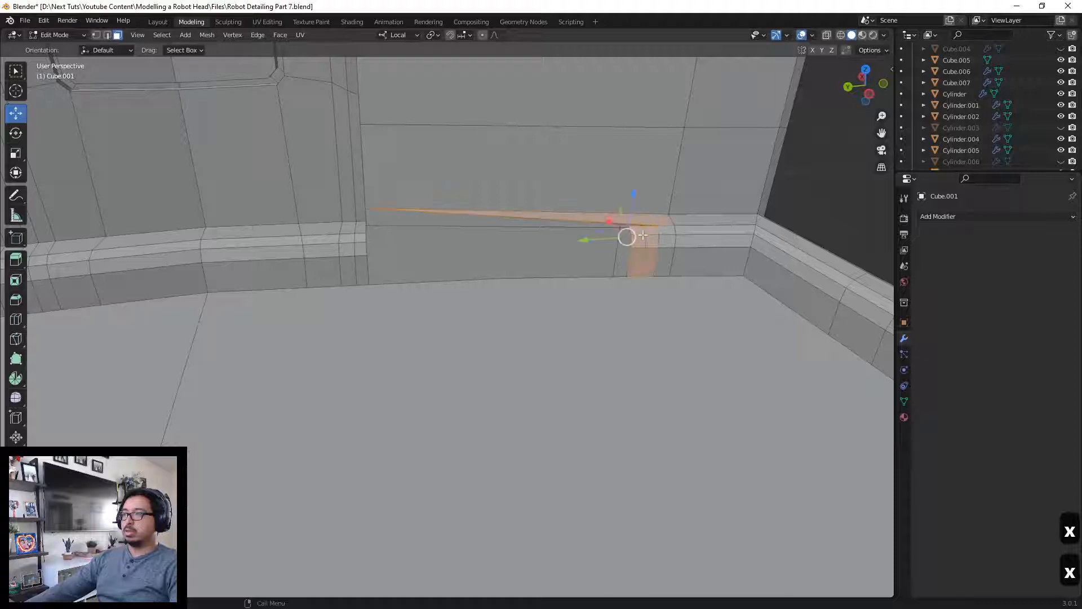
{"action": "key", "text": "x"}
{"action": "left_click", "coordinate": [643, 234]}
{"action": "middle_click_drag", "start_coordinate": [643, 233], "coordinate": [621, 239]}
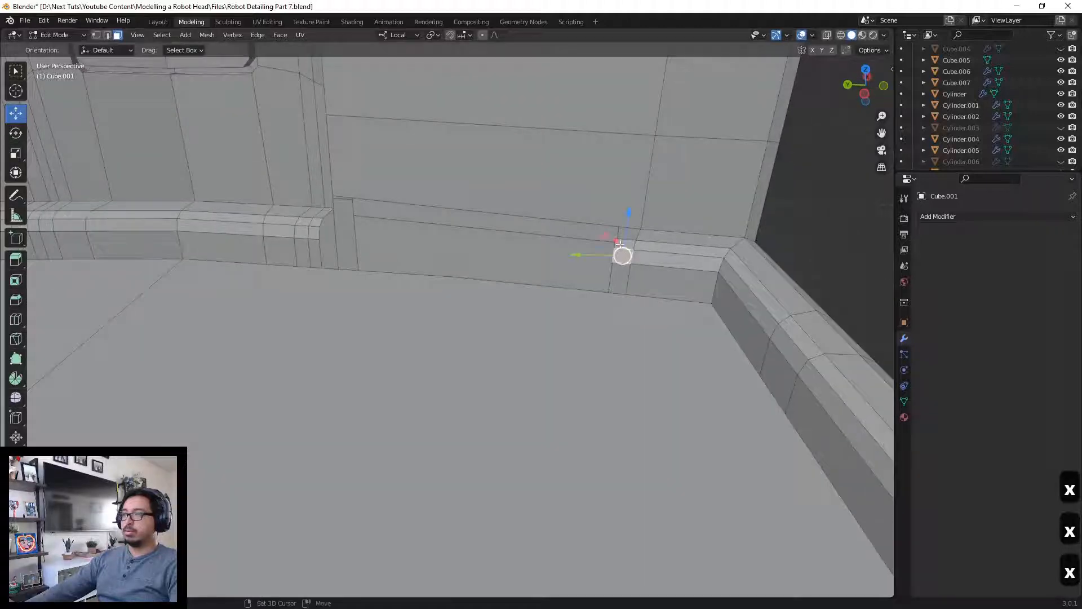
{"action": "key", "text": "x"}
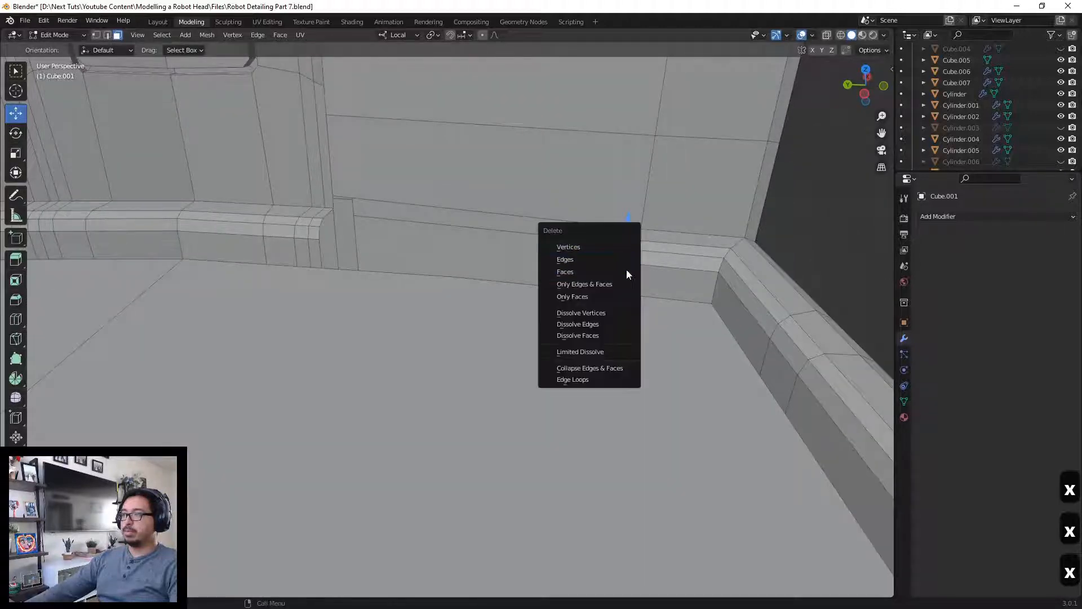
{"action": "left_click", "coordinate": [627, 271]}
Step: Select the vertical edge loop near the extended wall's outer end and move it along Y to the wall's middle
{"action": "middle_click_drag", "start_coordinate": [627, 272], "coordinate": [575, 327]}
{"action": "key", "text": "2"}
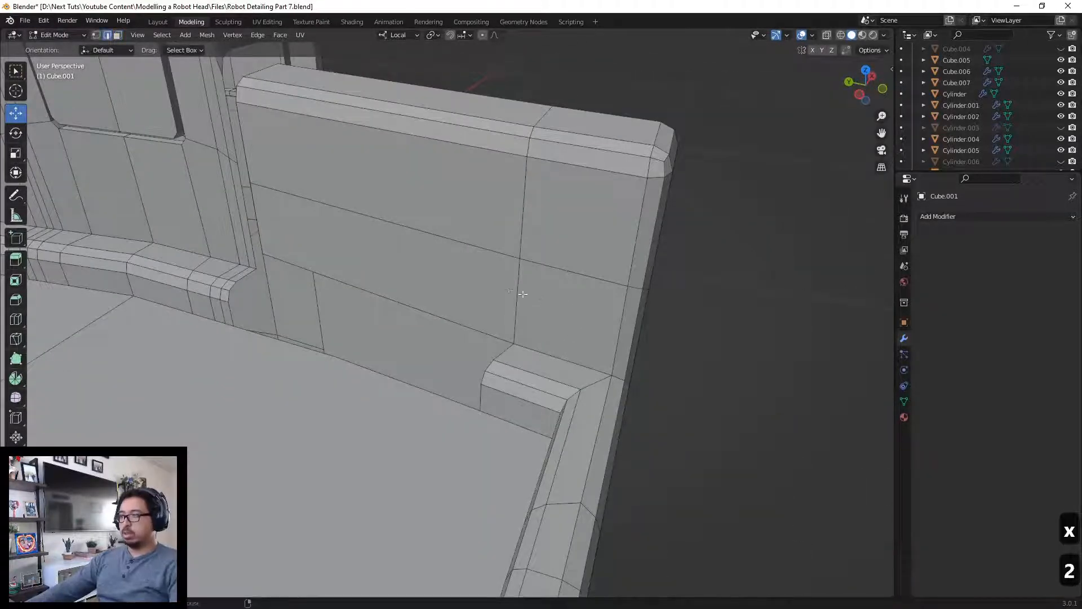
{"action": "left_click", "coordinate": [505, 352], "text": "alt"}
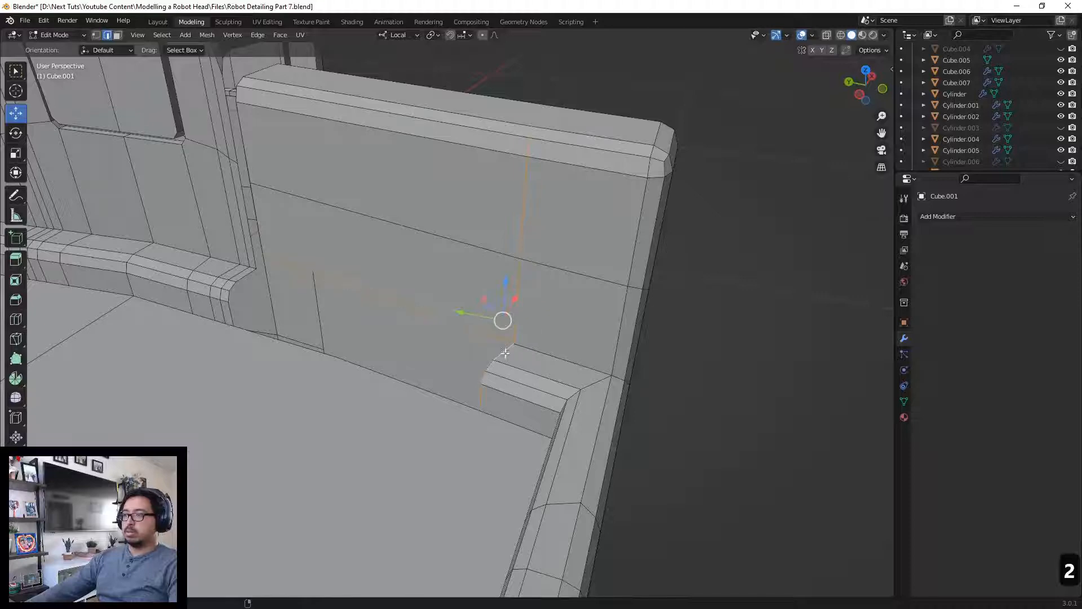
{"action": "middle_click_drag", "start_coordinate": [483, 326], "coordinate": [366, 307]}
{"action": "scroll", "coordinate": [365, 308], "scroll_direction": "up", "scroll_amount": 2, "text": "shift"}
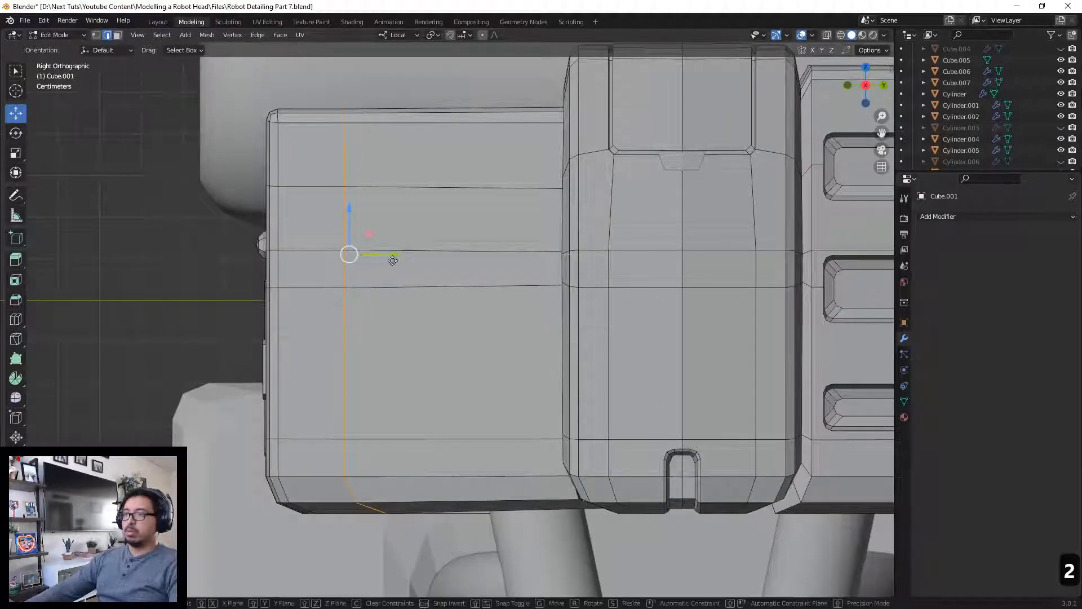
{"action": "left_click_drag", "start_coordinate": [393, 255], "coordinate": [469, 260]}
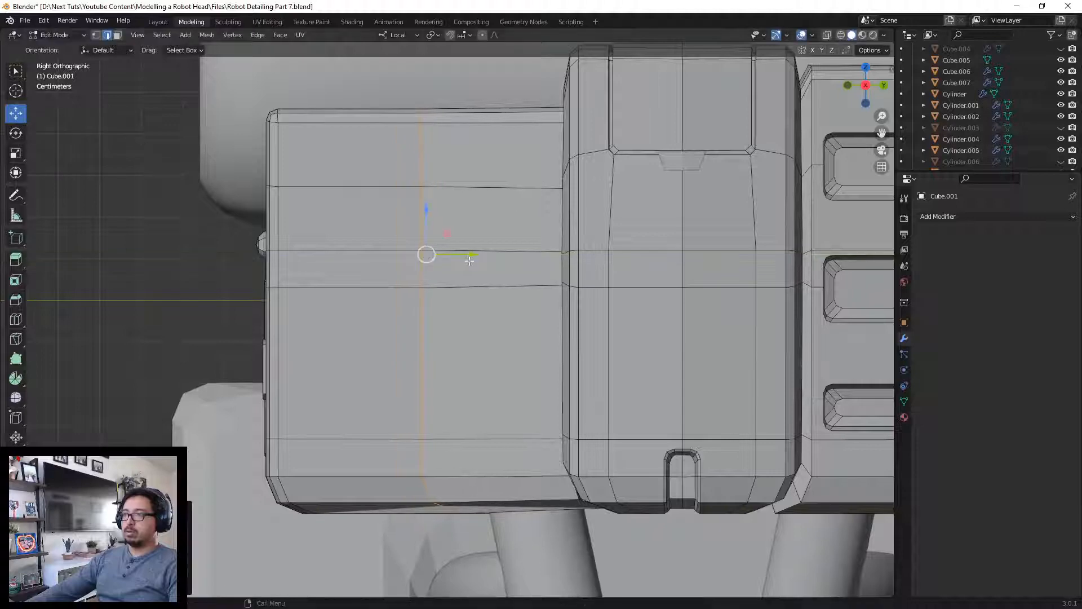
Step: Pull the wall's middle vertical edge loop outward along X to bend the wall into a gentle curve
{"action": "middle_click_drag", "start_coordinate": [468, 260], "coordinate": [333, 255]}
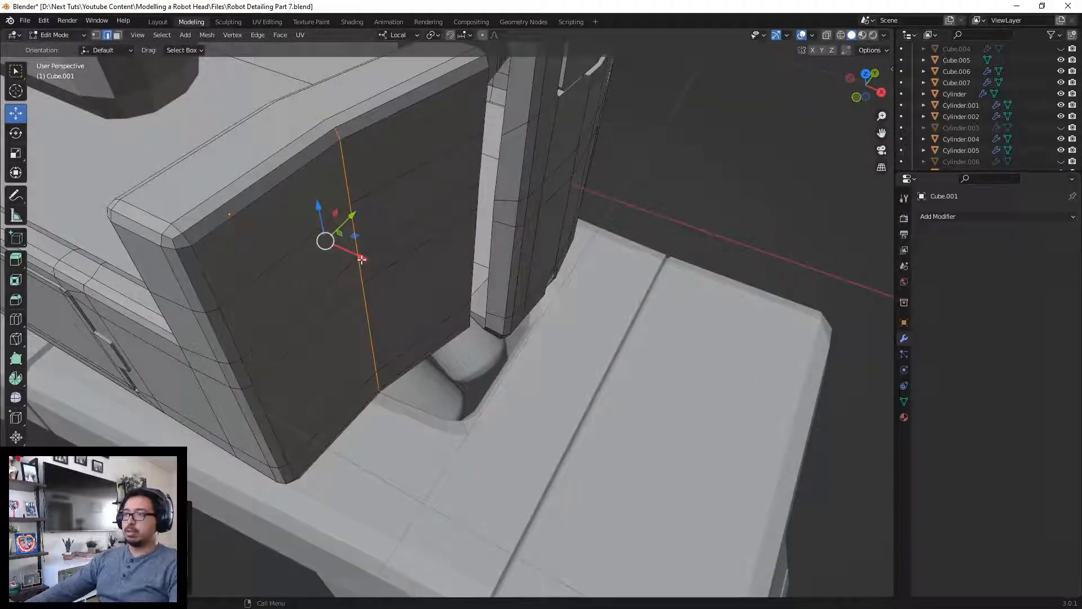
{"action": "left_click_drag", "start_coordinate": [362, 259], "coordinate": [474, 296]}
{"action": "middle_click_drag", "start_coordinate": [473, 296], "coordinate": [435, 373]}
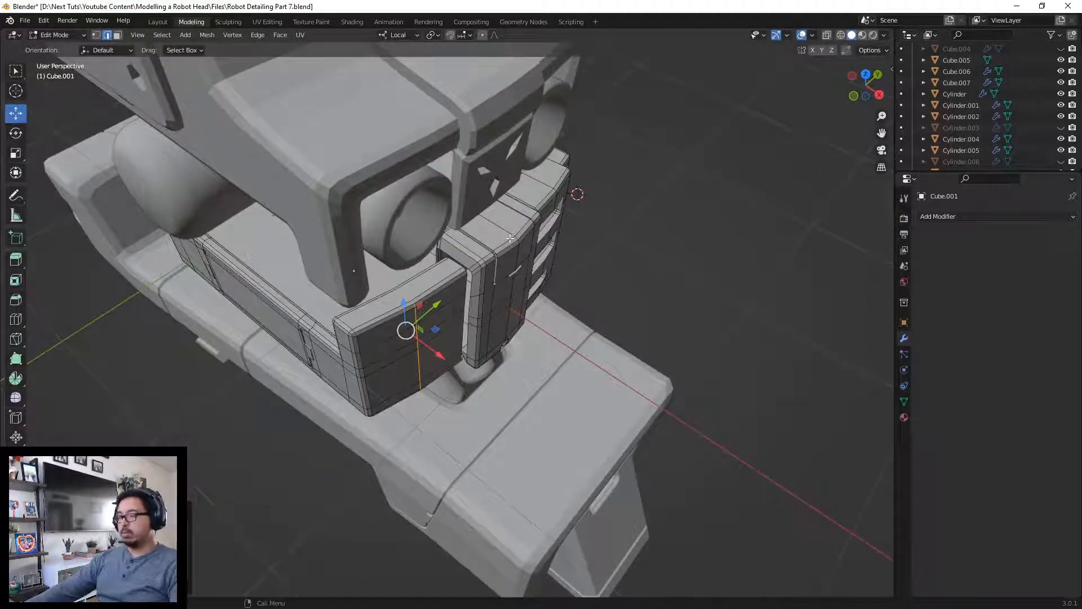
Step: Merge the two selected floor-edge vertices in the rim gap behind the extended wall at the last one selected
{"action": "middle_click_drag", "start_coordinate": [449, 308], "coordinate": [534, 299]}
{"action": "scroll", "coordinate": [446, 300], "scroll_direction": "up", "scroll_amount": 4}
{"action": "middle_click_drag", "start_coordinate": [471, 324], "coordinate": [506, 374], "text": "shift"}
{"action": "scroll", "coordinate": [465, 266], "scroll_direction": "up", "scroll_amount": 3}
{"action": "scroll", "coordinate": [457, 282], "scroll_direction": "down", "scroll_amount": 3}
{"action": "key", "text": "1"}
{"action": "left_click", "coordinate": [571, 370]}
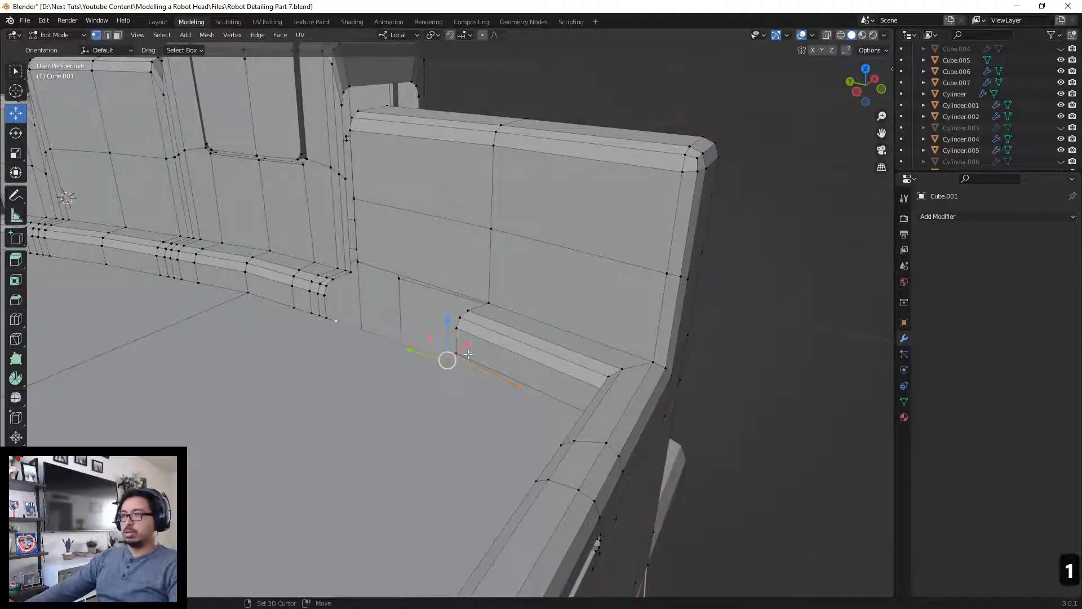
{"action": "key", "text": "m"}
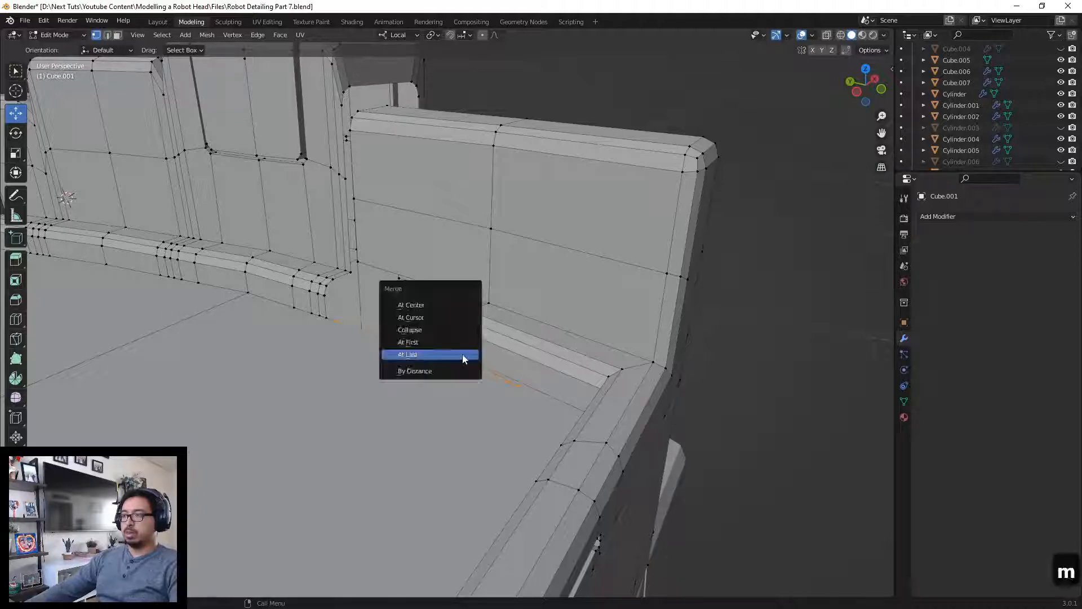
{"action": "left_click", "coordinate": [464, 354]}
Step: Fill the vertical gap between the wall's inner side and the centre block with faces, including the bevelled upper inner corner
{"action": "middle_click_drag", "start_coordinate": [454, 353], "coordinate": [403, 298]}
{"action": "key", "text": "2"}
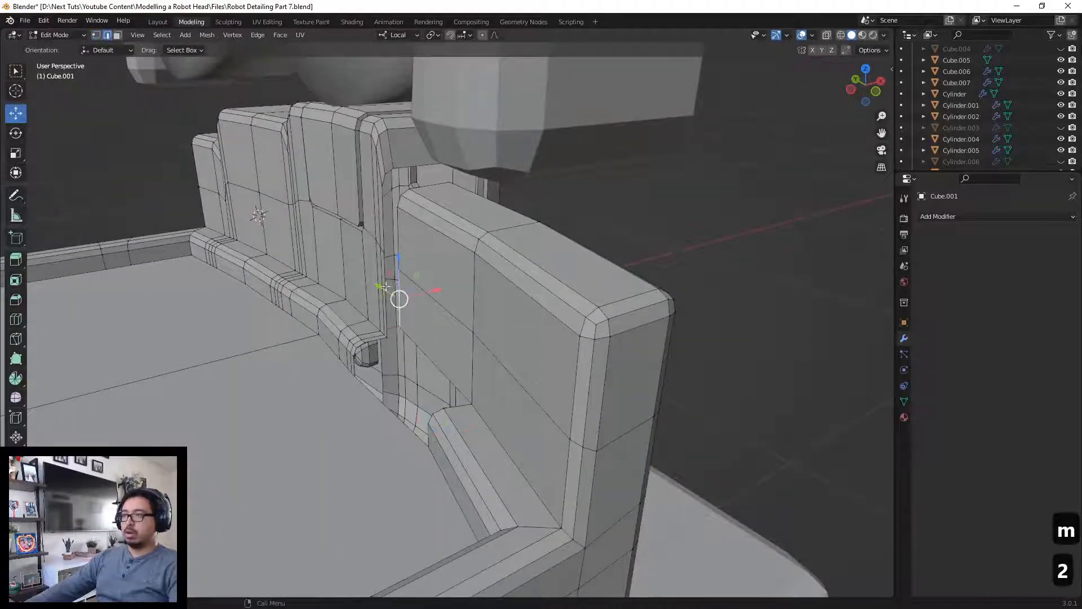
{"action": "key", "text": "f"}
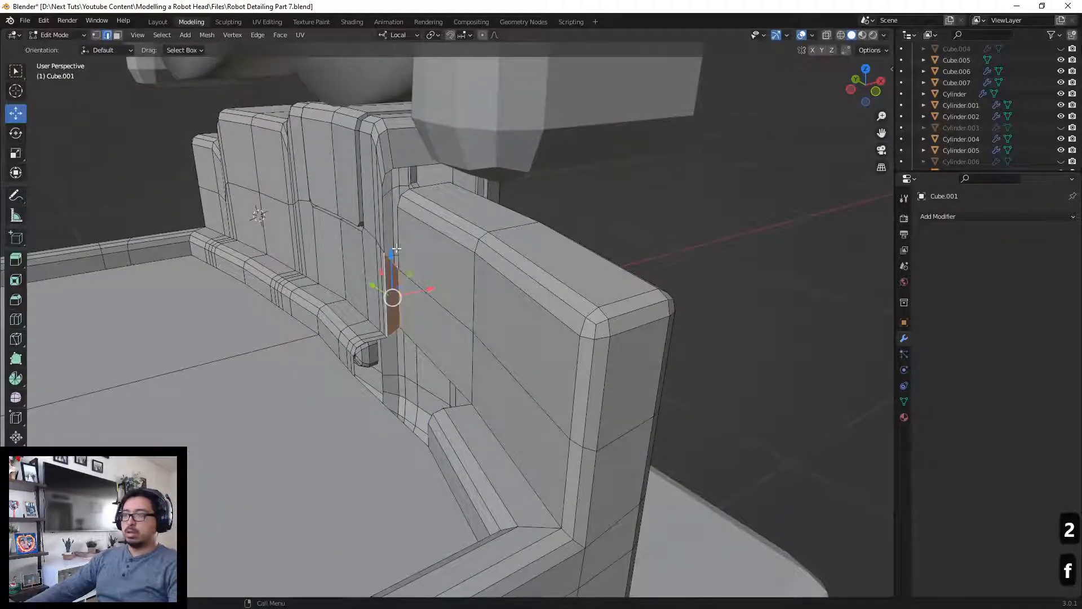
{"action": "left_click", "coordinate": [387, 233]}
{"action": "scroll", "coordinate": [385, 224], "scroll_direction": "up", "scroll_amount": 2}
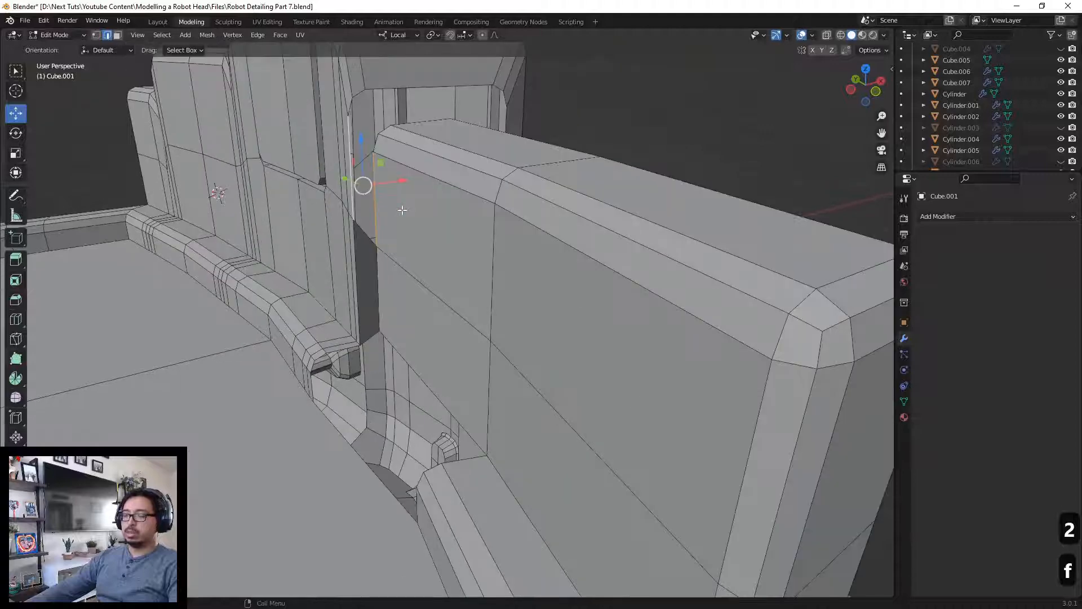
{"action": "key", "text": "f"}
{"action": "middle_click_drag", "start_coordinate": [401, 208], "coordinate": [436, 266], "text": "shift"}
{"action": "left_click", "coordinate": [416, 195]}
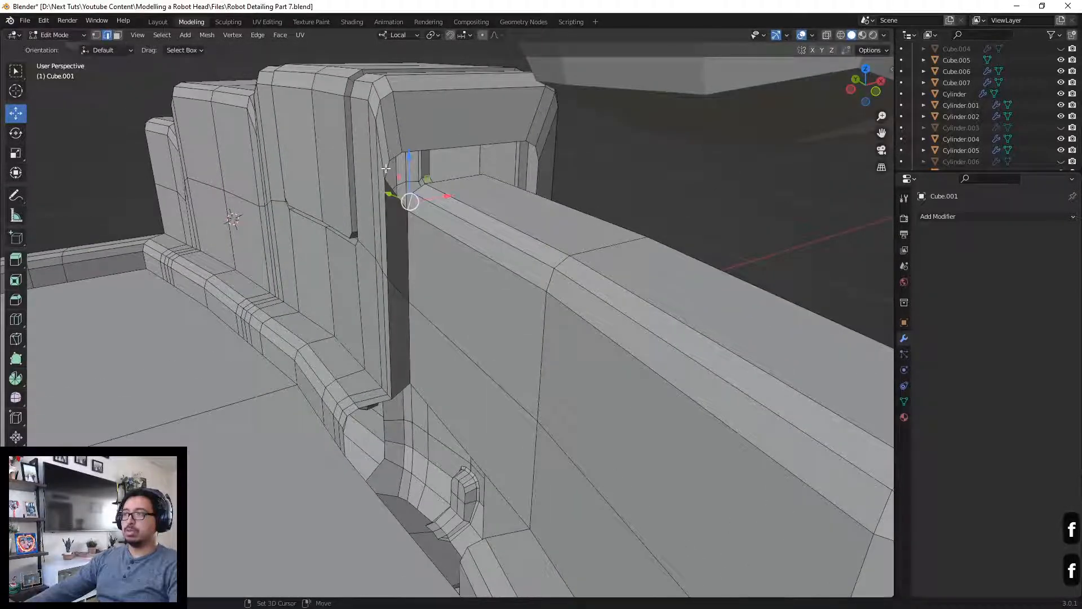
{"action": "left_click", "coordinate": [396, 153]}
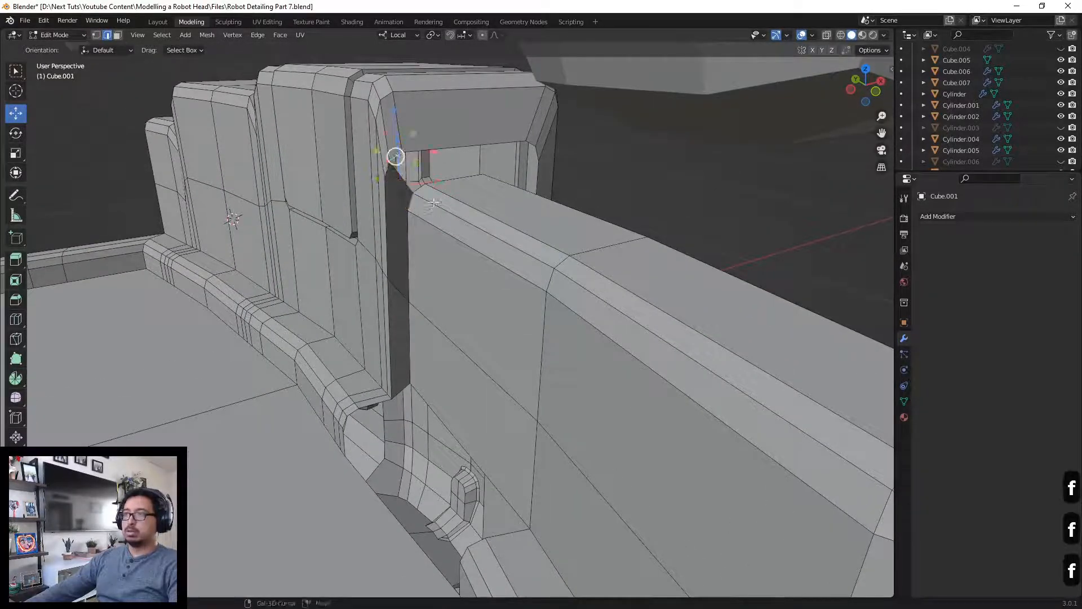
{"action": "key", "text": "f"}
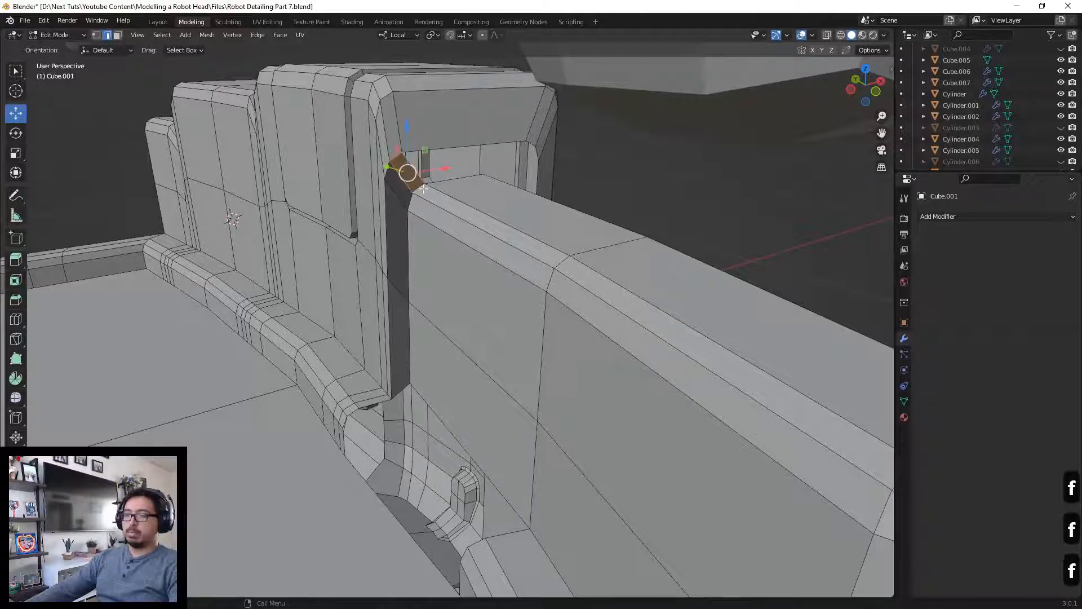
Step: Fill the gap between the wall's top and the centre block with a face, and close the bevelled outer corner beside it
{"action": "left_click", "coordinate": [445, 149]}
{"action": "left_click", "coordinate": [468, 177], "text": "shift"}
{"action": "middle_click_drag", "start_coordinate": [524, 197], "coordinate": [467, 193]}
{"action": "key", "text": "f"}
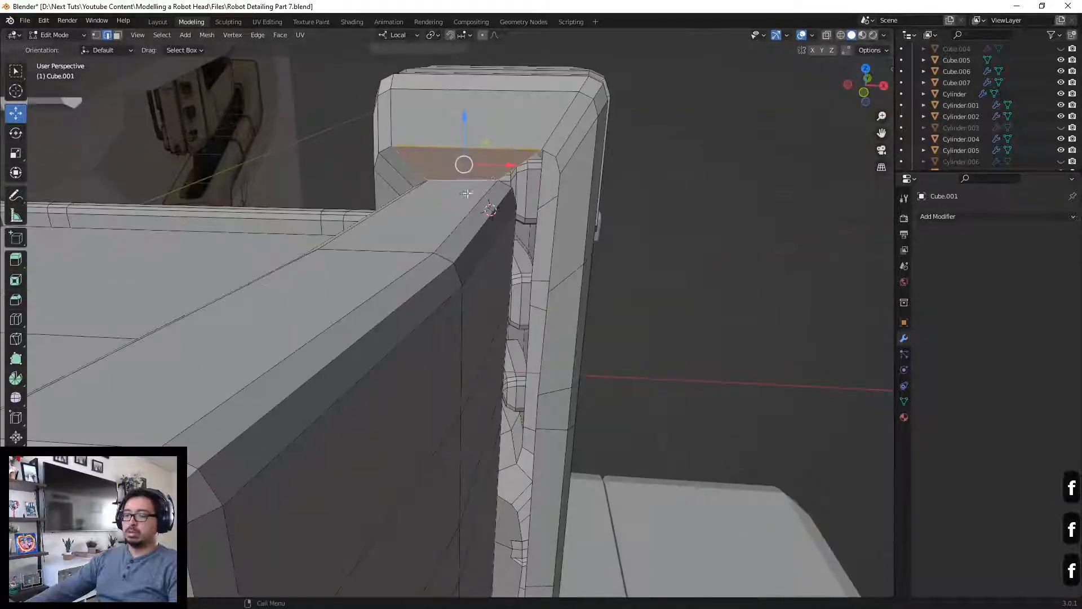
{"action": "left_click", "coordinate": [507, 183]}
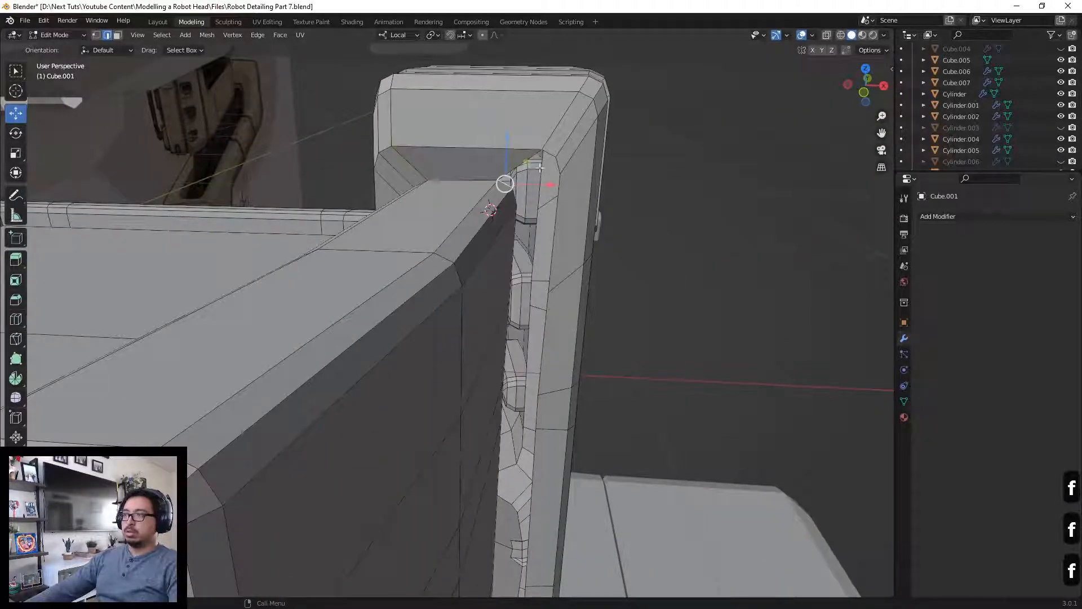
{"action": "left_click", "coordinate": [514, 196]}
{"action": "key", "text": "f"}
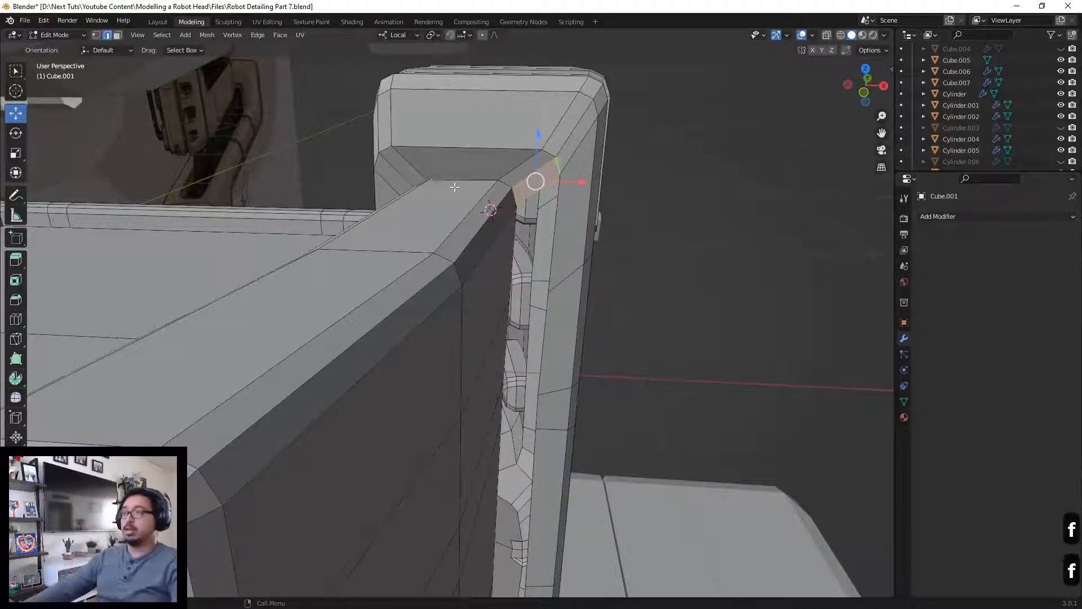
Step: Fill the narrow vertical strip between the wall's outer side and the centre block with faces down to the lower edge
{"action": "middle_click_drag", "start_coordinate": [466, 271], "coordinate": [435, 245]}
{"action": "left_click", "coordinate": [508, 237]}
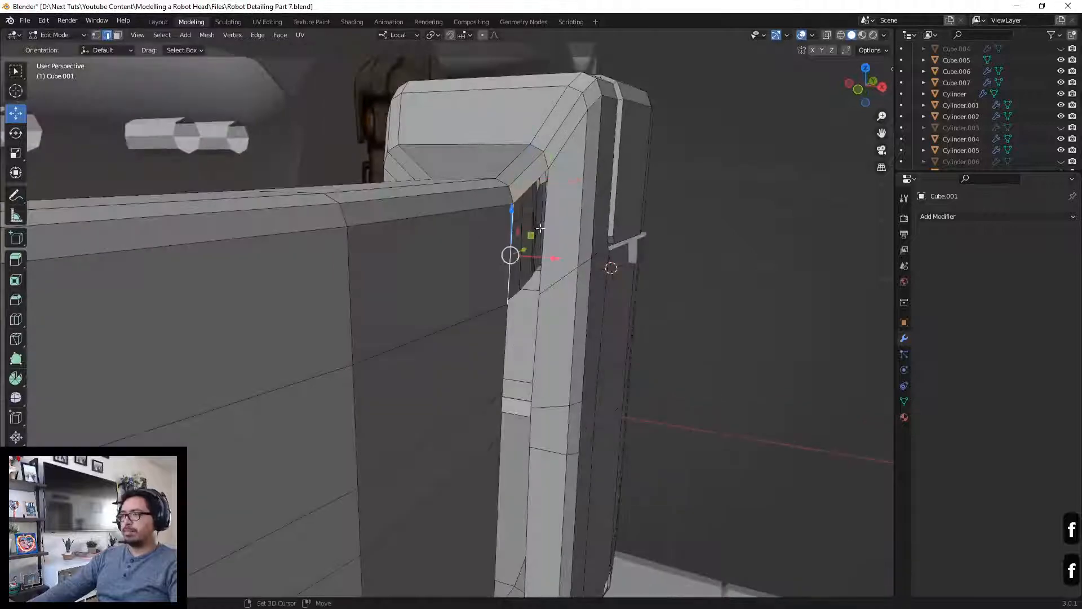
{"action": "left_click", "coordinate": [549, 224], "text": "shift"}
{"action": "left_click", "coordinate": [533, 335]}
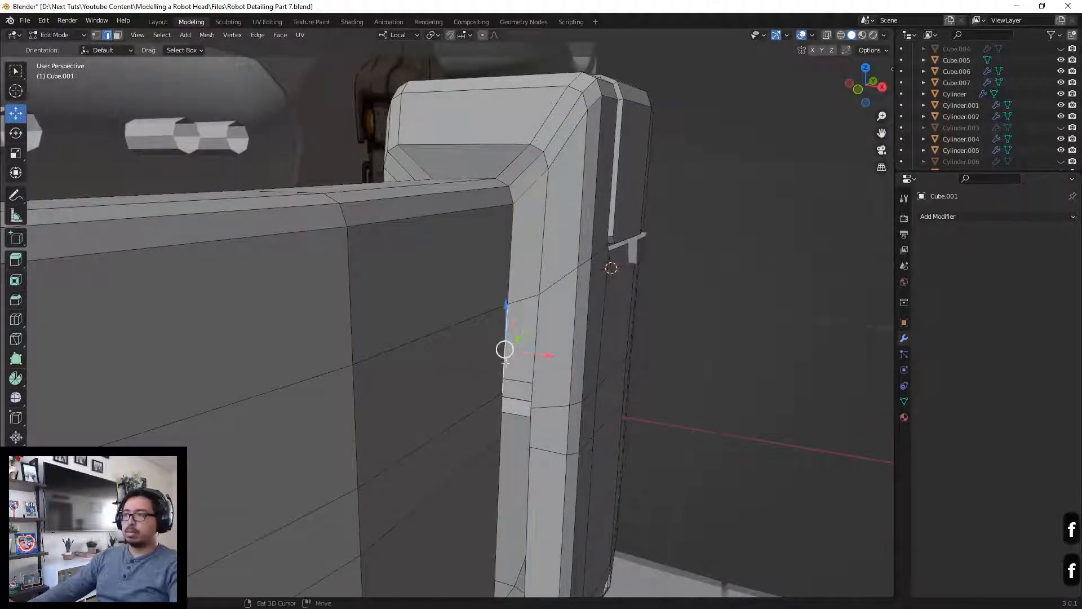
{"action": "scroll", "coordinate": [448, 227], "scroll_direction": "up", "scroll_amount": 3}
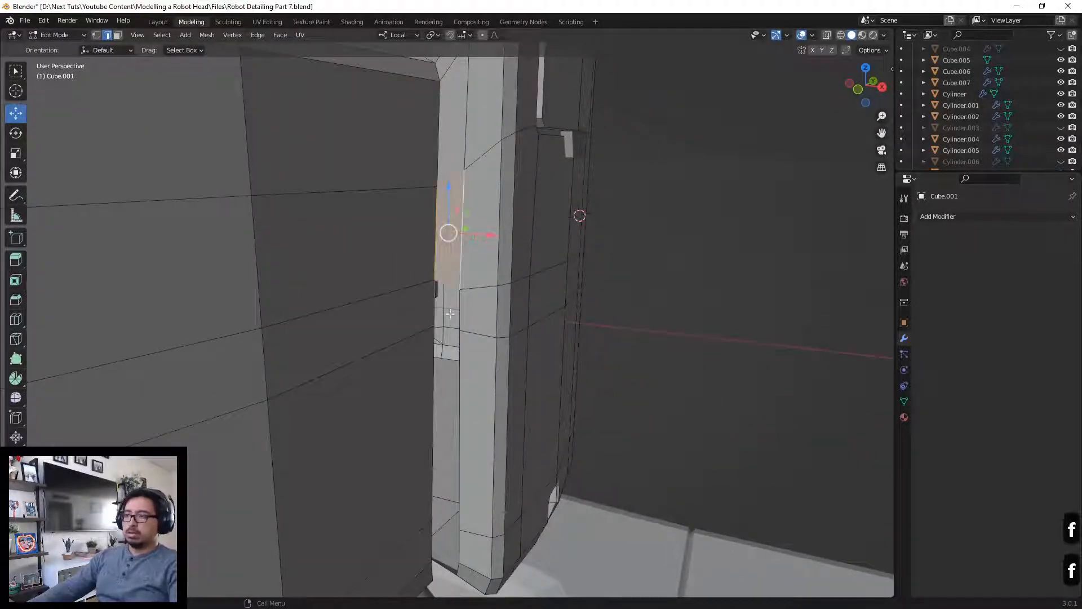
{"action": "left_click", "coordinate": [434, 303]}
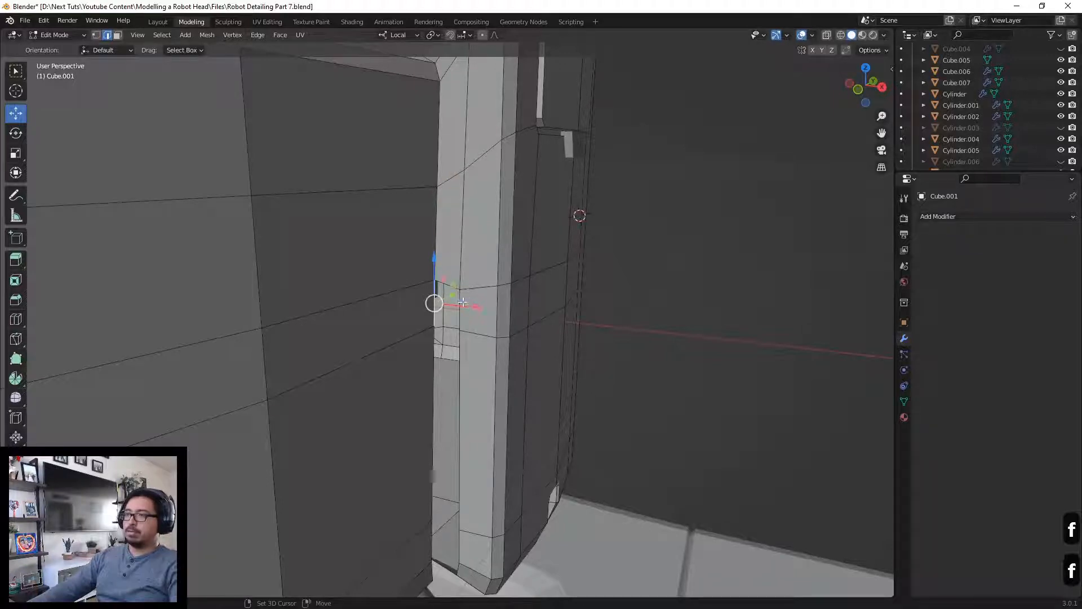
{"action": "left_click", "coordinate": [435, 372]}
{"action": "middle_click_drag", "start_coordinate": [435, 372], "coordinate": [416, 310]}
{"action": "left_click", "coordinate": [418, 308], "text": "shift"}
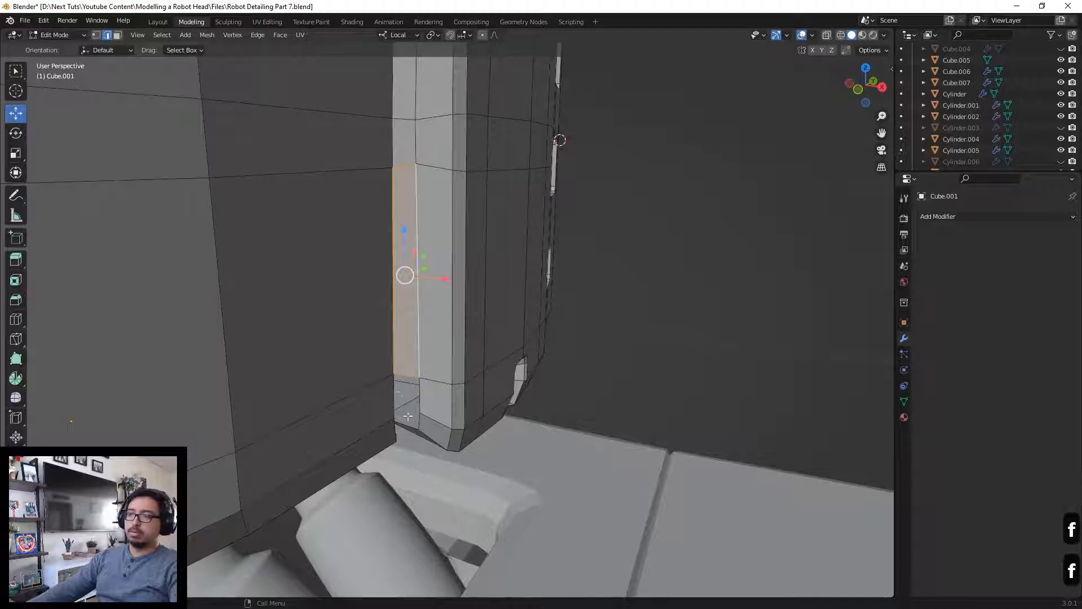
Step: Merge the mismatched vertices at the lower outer corner where the wall meets the centre block
{"action": "left_click", "coordinate": [395, 392]}
{"action": "middle_click_drag", "start_coordinate": [394, 392], "coordinate": [520, 353]}
{"action": "key", "text": "1"}
{"action": "left_click", "coordinate": [511, 356]}
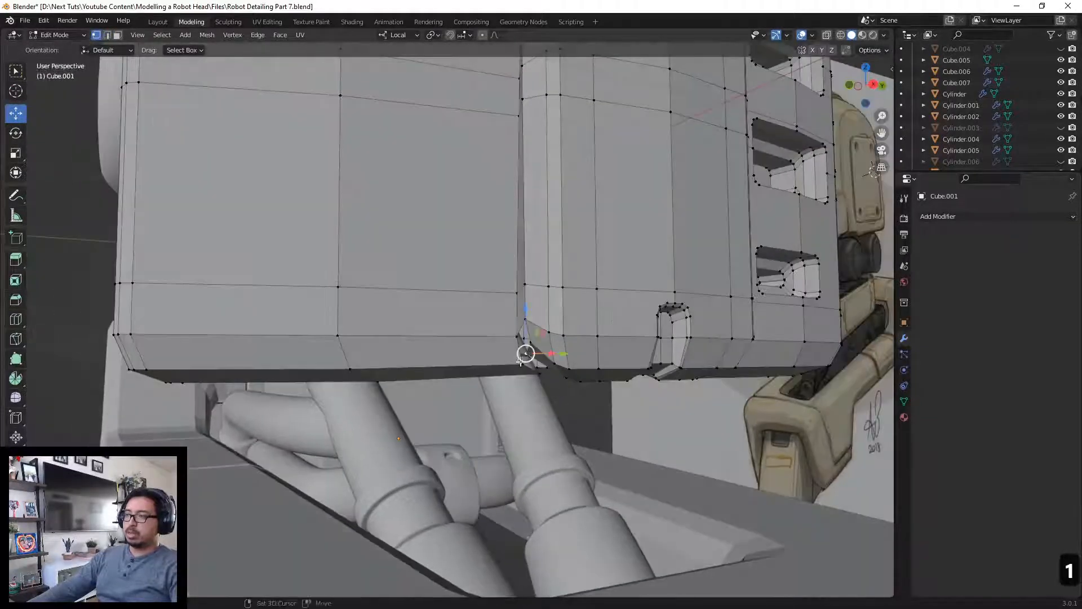
{"action": "key", "text": "m"}
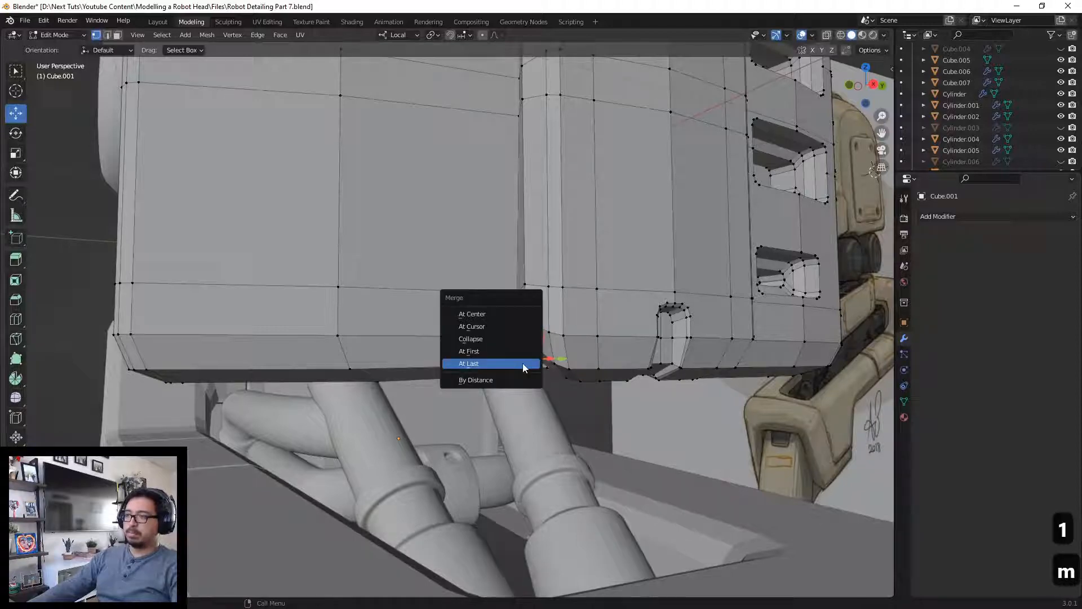
{"action": "left_click", "coordinate": [515, 309]}
Step: Fill the remaining small opening at the lower outer corner between the wall and the centre block with a face
{"action": "middle_click_drag", "start_coordinate": [514, 311], "coordinate": [569, 355]}
{"action": "key", "text": "2"}
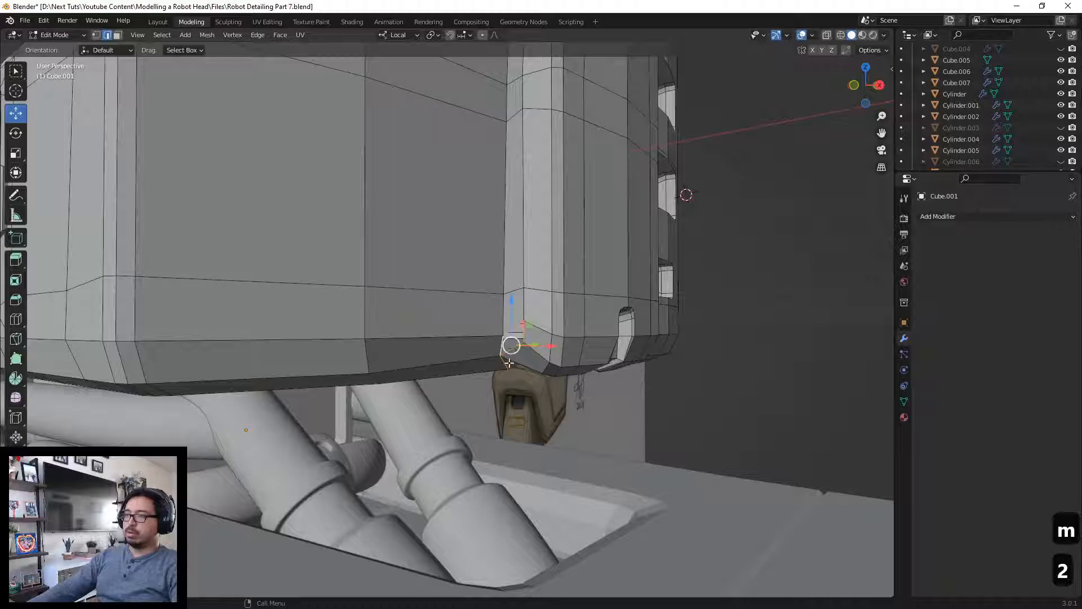
{"action": "left_click", "coordinate": [499, 348], "text": "shift"}
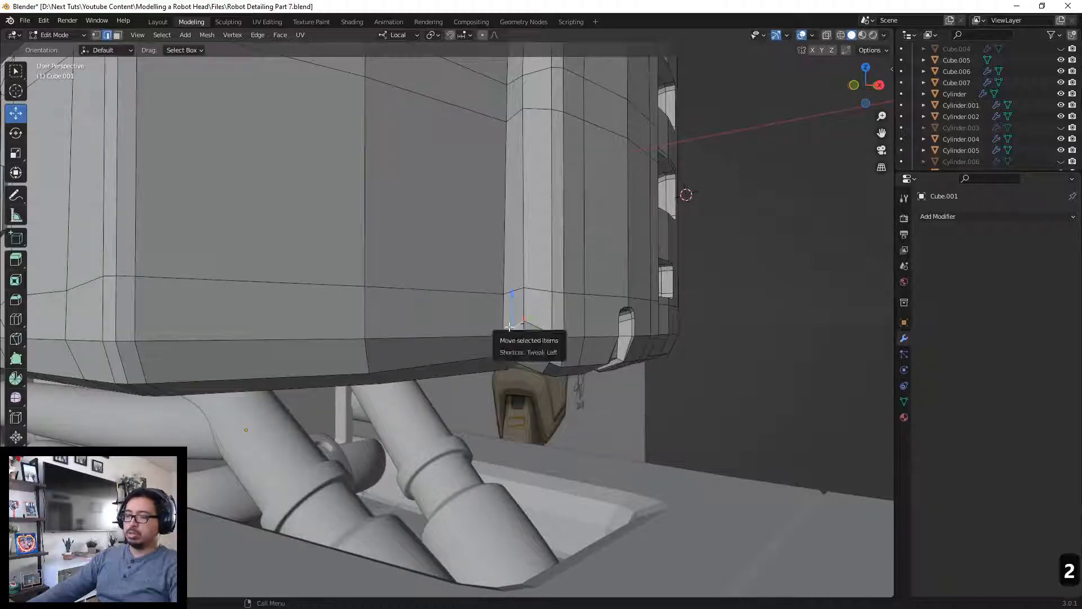
{"action": "key", "text": "f"}
Step: Merge the stray underside vertex into the wall's lower corner vertex beside the centre block, using At Last
{"action": "middle_click_drag", "start_coordinate": [515, 338], "coordinate": [522, 373]}
{"action": "key", "text": "1"}
{"action": "left_click", "coordinate": [525, 381]}
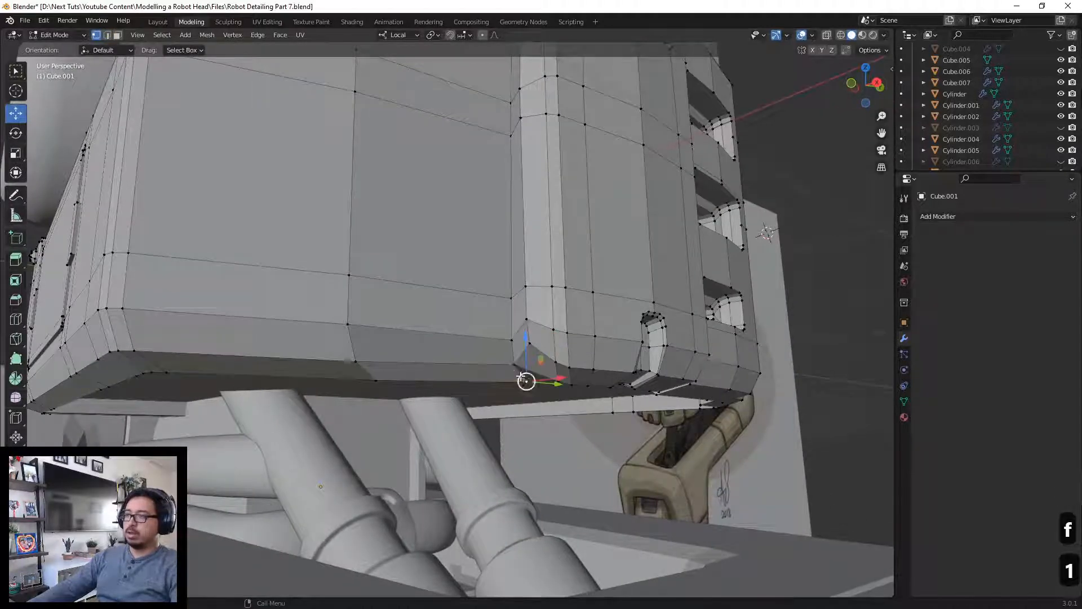
{"action": "left_click", "coordinate": [516, 367], "text": "shift"}
{"action": "key", "text": "m"}
{"action": "left_click", "coordinate": [483, 421]}
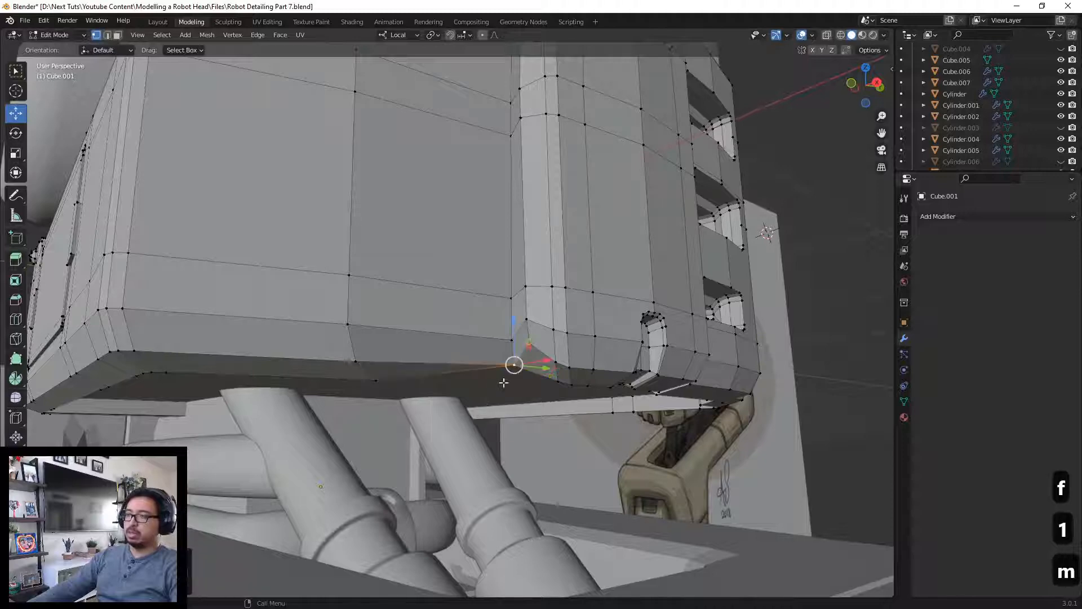
Step: Move the wall's underside vertex along Y to line up with the middle edge loop, raising it slightly along Z
{"action": "middle_click_drag", "start_coordinate": [505, 379], "coordinate": [392, 399]}
{"action": "left_click", "coordinate": [383, 381]}
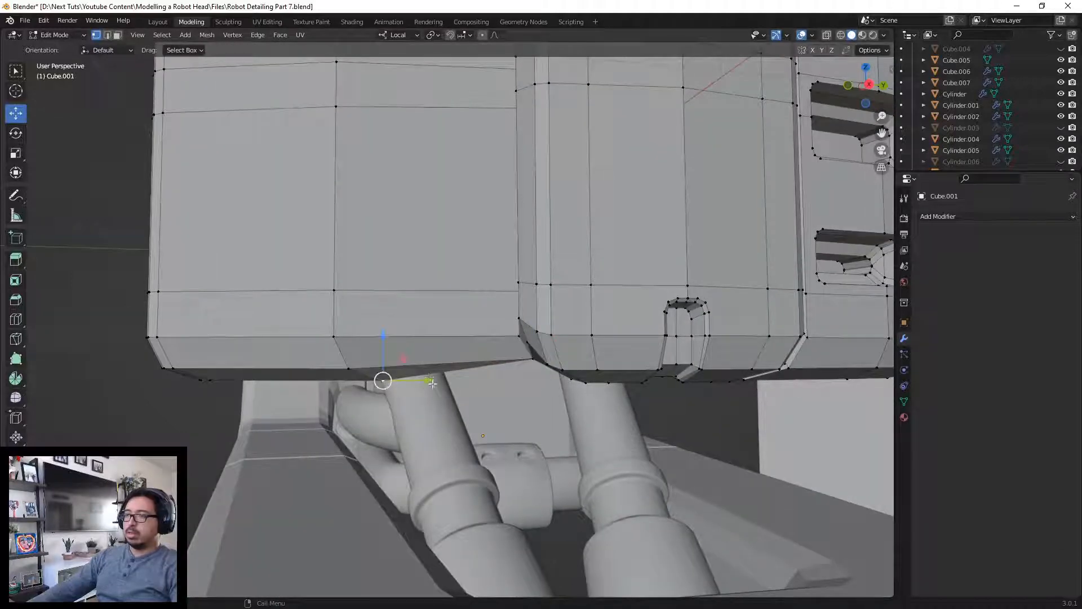
{"action": "left_click_drag", "start_coordinate": [432, 383], "coordinate": [345, 375]}
{"action": "middle_click_drag", "start_coordinate": [345, 375], "coordinate": [535, 389]}
{"action": "middle_click_drag", "start_coordinate": [463, 371], "coordinate": [565, 375]}
{"action": "middle_click_drag", "start_coordinate": [478, 381], "coordinate": [310, 345]}
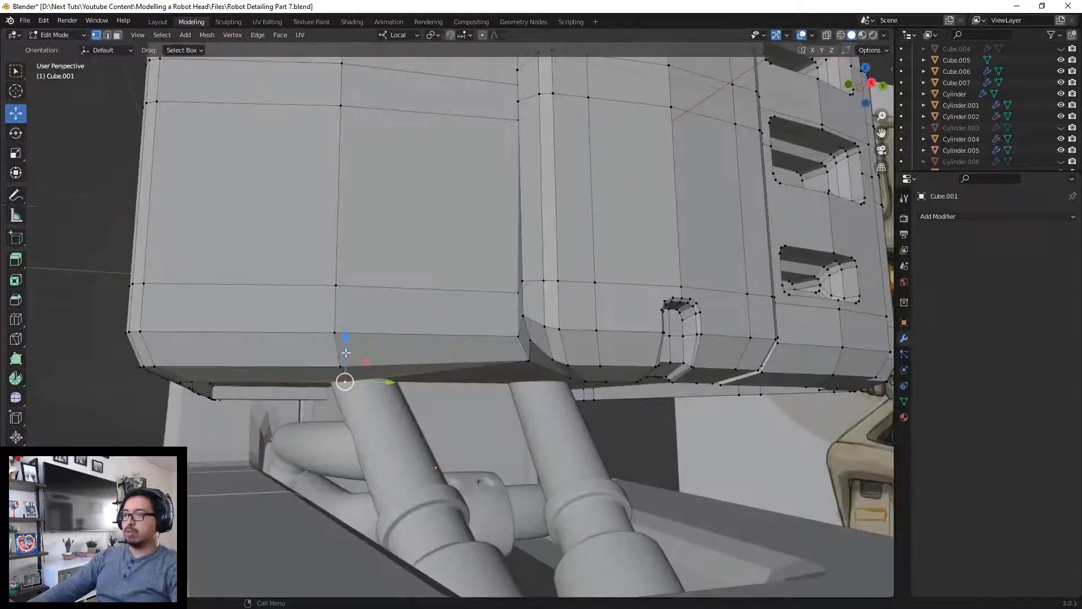
{"action": "left_click_drag", "start_coordinate": [345, 350], "coordinate": [340, 346]}
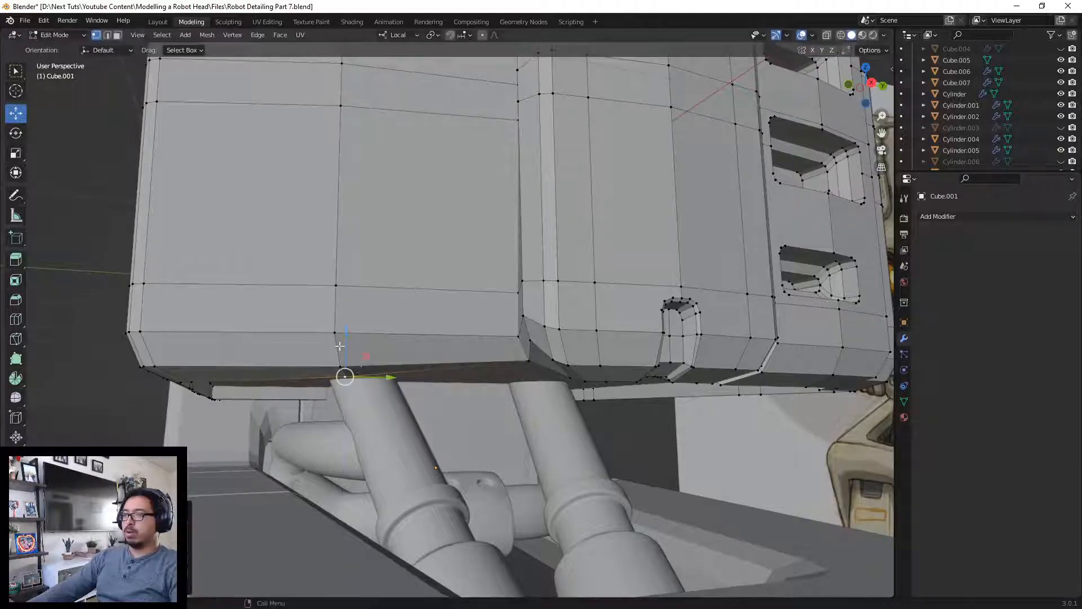
{"action": "middle_click_drag", "start_coordinate": [465, 379], "coordinate": [384, 373]}
{"action": "left_click_drag", "start_coordinate": [373, 385], "coordinate": [354, 384]}
{"action": "middle_click_drag", "start_coordinate": [360, 384], "coordinate": [544, 365]}
Step: Examine the joined wall and the rim gap behind it in Object Mode, and return to Edit Mode
{"action": "scroll", "coordinate": [547, 366], "scroll_direction": "down", "scroll_amount": 5}
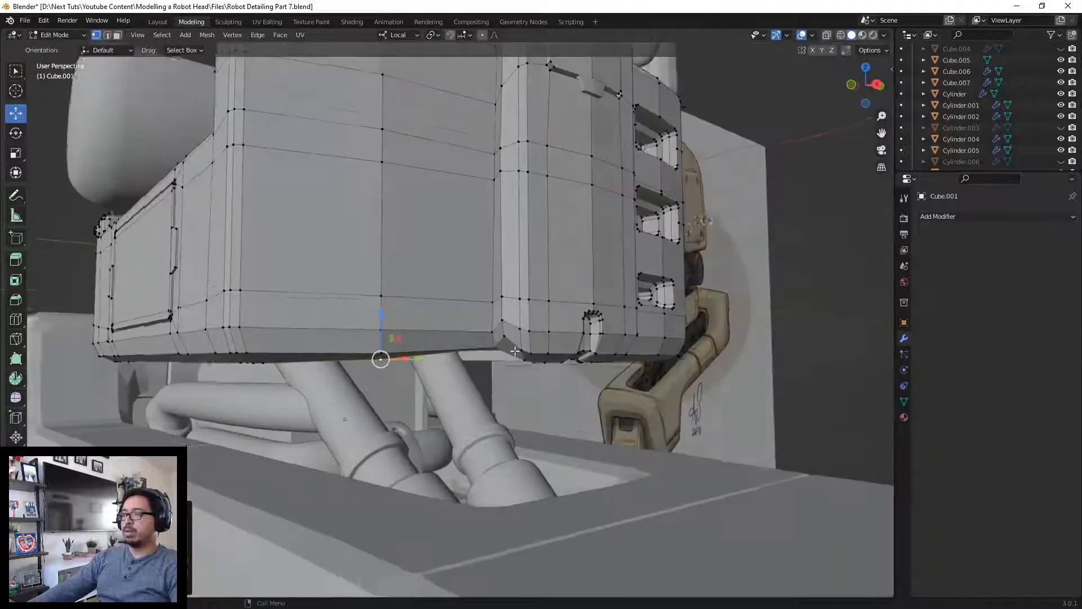
{"action": "key", "text": "Tab"}
{"action": "middle_click_drag", "start_coordinate": [679, 247], "coordinate": [471, 418]}
{"action": "left_click", "coordinate": [353, 279]}
{"action": "scroll", "coordinate": [397, 283], "scroll_direction": "down", "scroll_amount": 3}
{"action": "scroll", "coordinate": [385, 301], "scroll_direction": "down", "scroll_amount": 3}
{"action": "scroll", "coordinate": [420, 370], "scroll_direction": "up", "scroll_amount": 3}
{"action": "scroll", "coordinate": [499, 364], "scroll_direction": "up", "scroll_amount": 3}
{"action": "left_click", "coordinate": [471, 420]}
{"action": "key", "text": "Tab"}
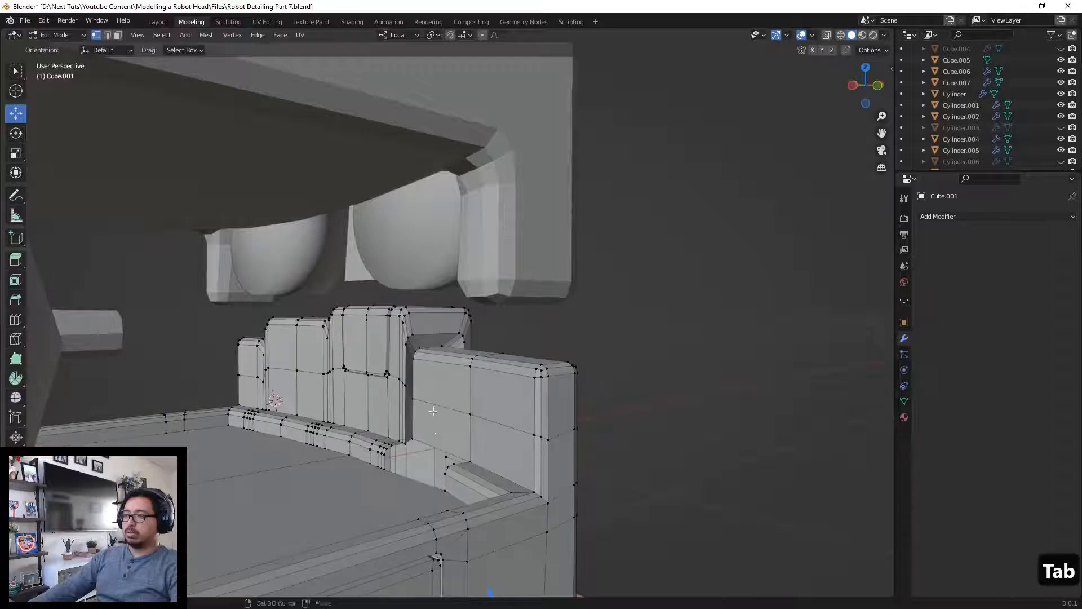
Step: Try to fill the upper part of the rim gap behind the wall with a face from the selected edges
{"action": "middle_click_drag", "start_coordinate": [435, 366], "coordinate": [499, 343]}
{"action": "scroll", "coordinate": [431, 387], "scroll_direction": "up", "scroll_amount": 4}
{"action": "key", "text": "2"}
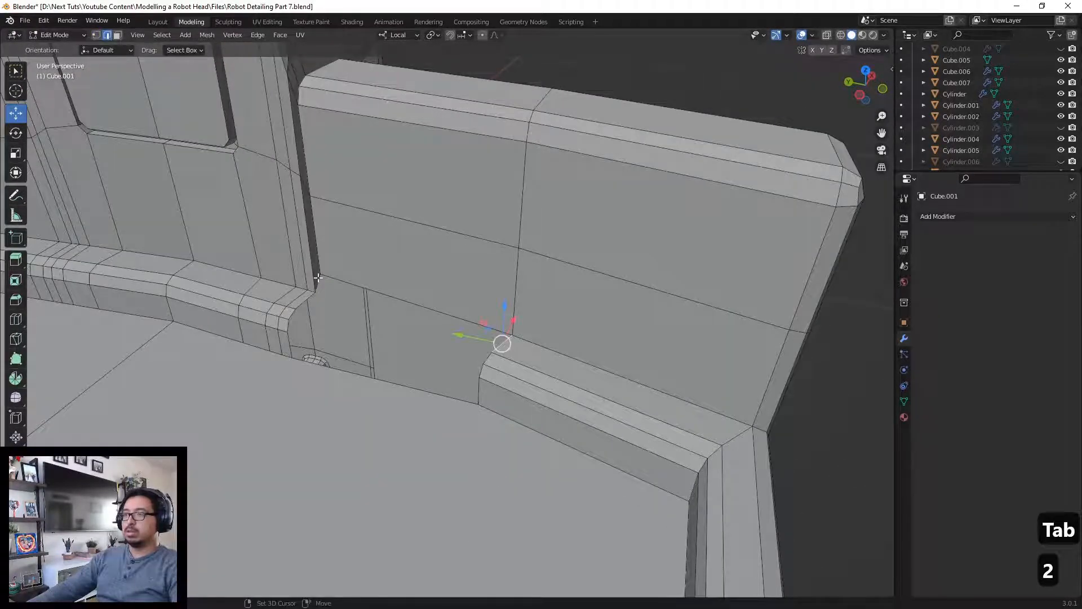
{"action": "key", "text": "f"}
{"action": "left_click", "coordinate": [304, 304]}
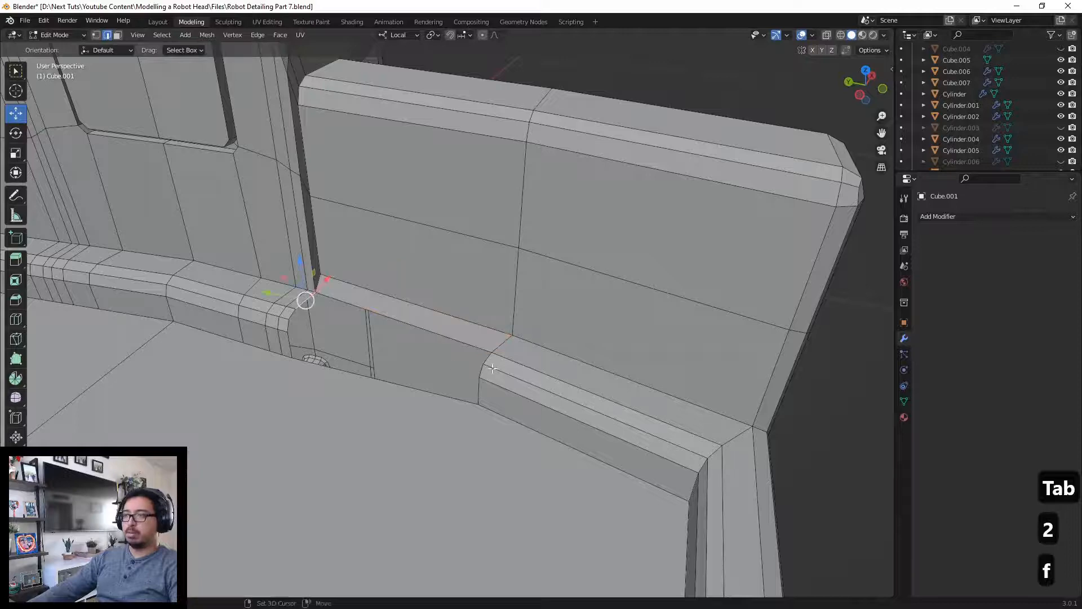
{"action": "middle_click_drag", "start_coordinate": [304, 300], "coordinate": [420, 342]}
{"action": "key", "text": "ctrl+z"}
{"action": "key", "text": "ctrl+z"}
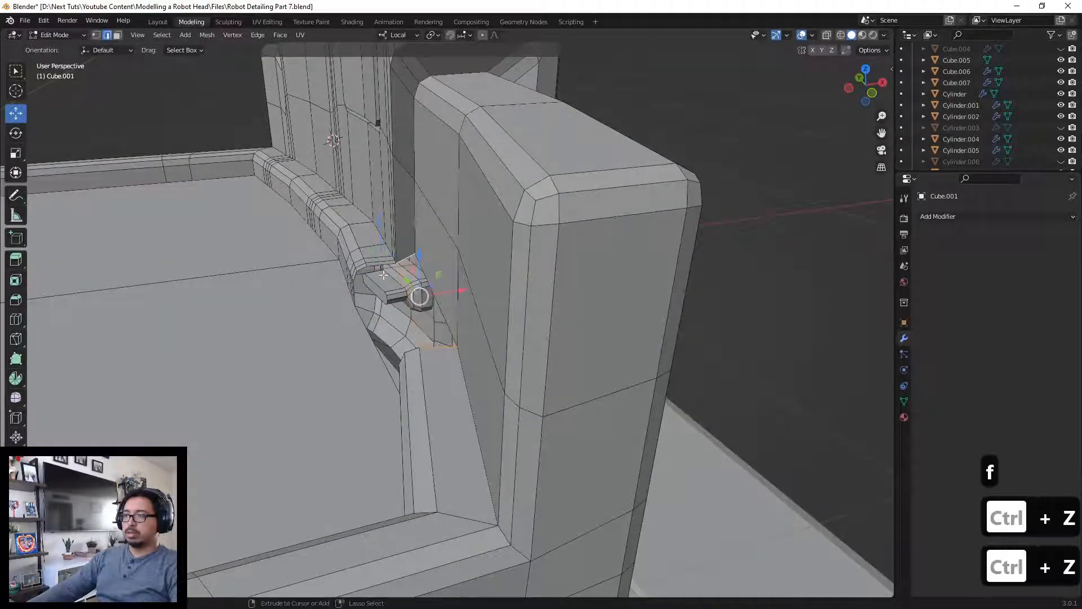
{"action": "key", "text": "ctrl+z"}
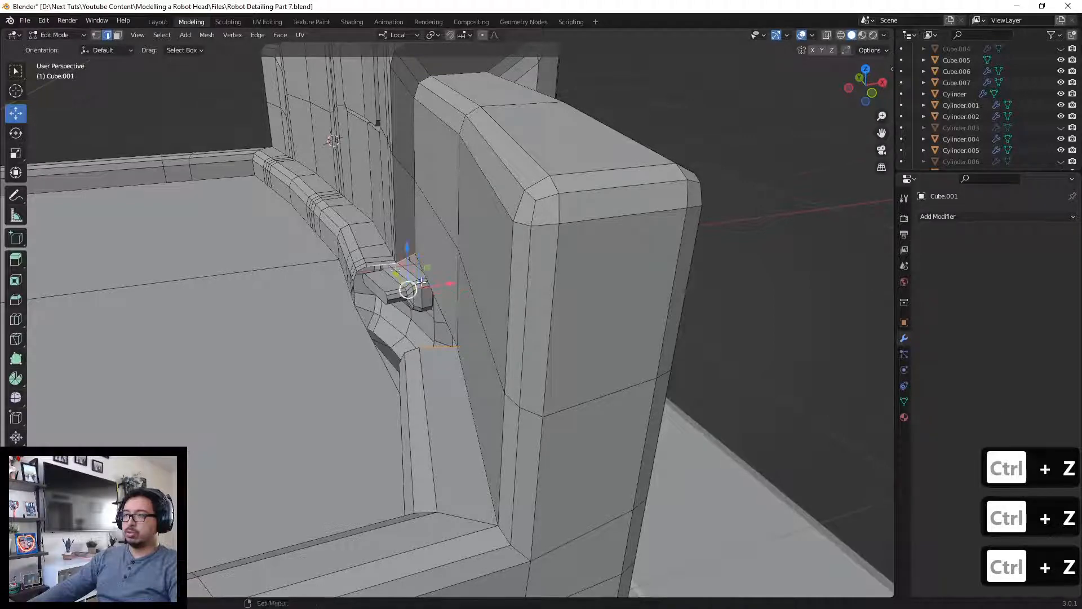
Step: Fill the rim gap's flat top along the wall with a face, and connect its opposite vertices with an edge
{"action": "middle_click_drag", "start_coordinate": [421, 282], "coordinate": [443, 283]}
{"action": "key", "text": "f"}
{"action": "key", "text": "1"}
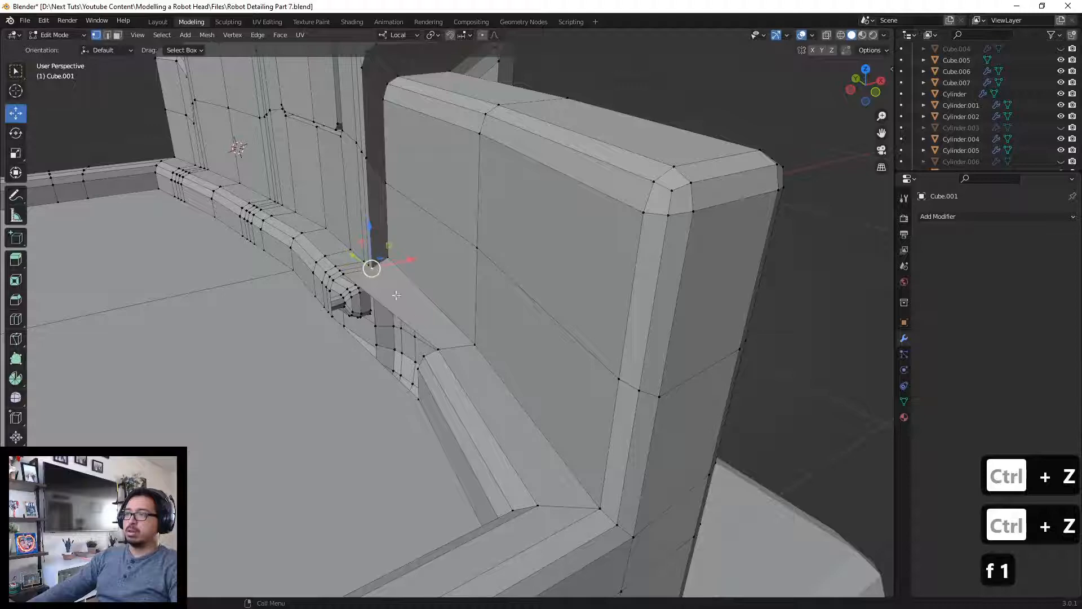
{"action": "key", "text": "j"}
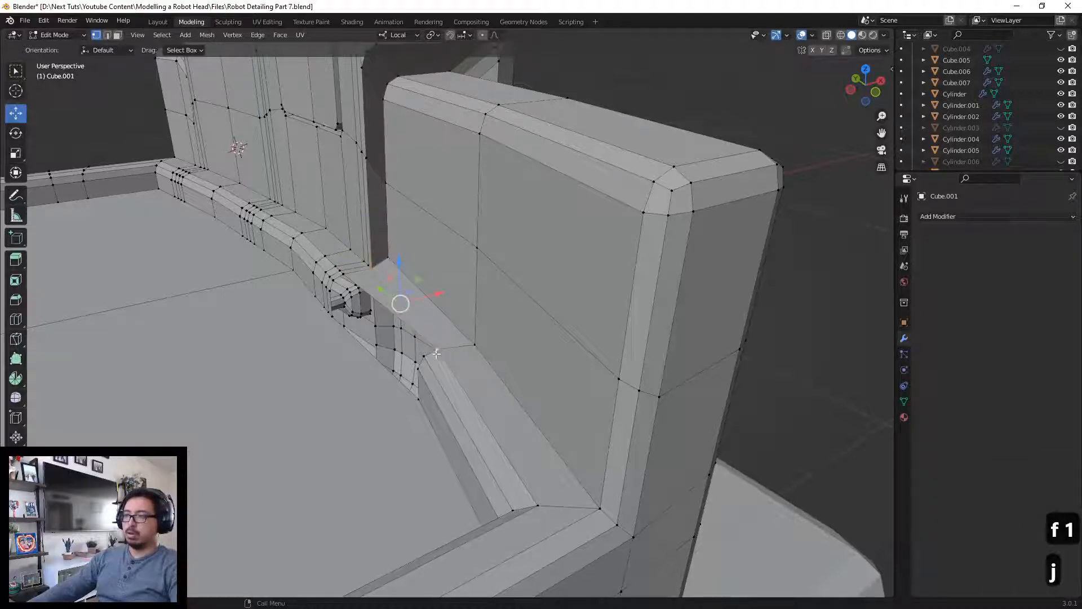
Step: Fill the rest of the rim gap with faces, bridging its matching end edges along the bevel and down the inner side
{"action": "key", "text": "2"}
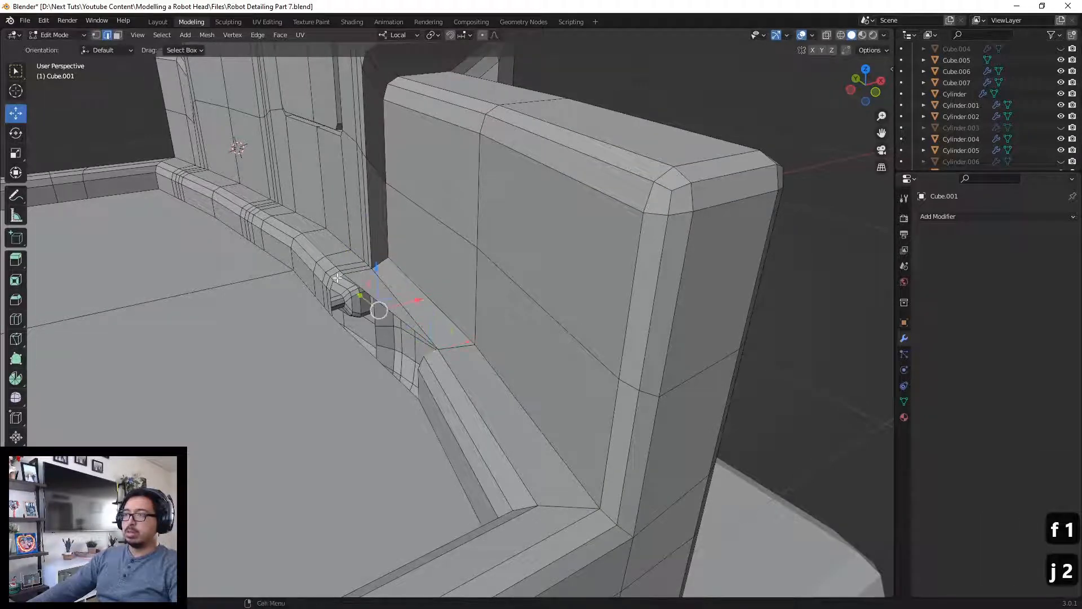
{"action": "key", "text": "f"}
{"action": "right_click", "coordinate": [425, 360], "text": "shift"}
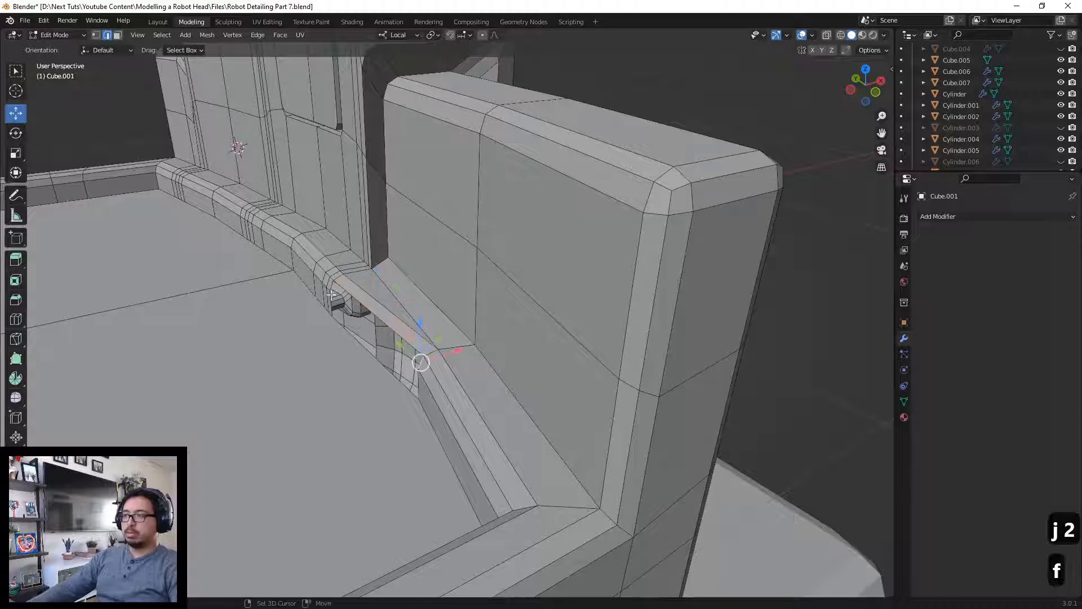
{"action": "key", "text": "f"}
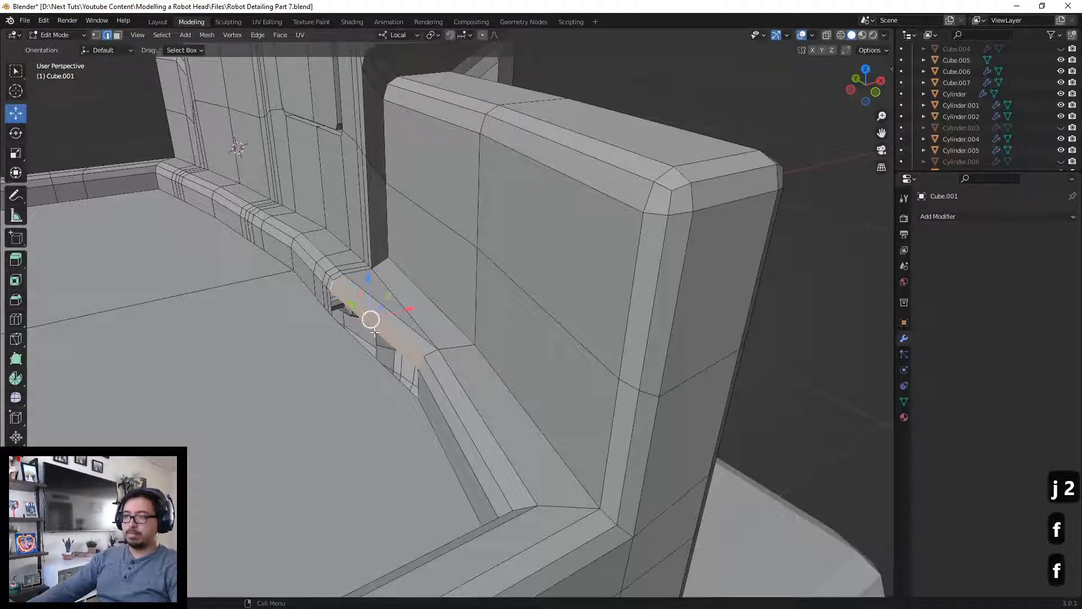
{"action": "right_click", "coordinate": [417, 391], "text": "shift"}
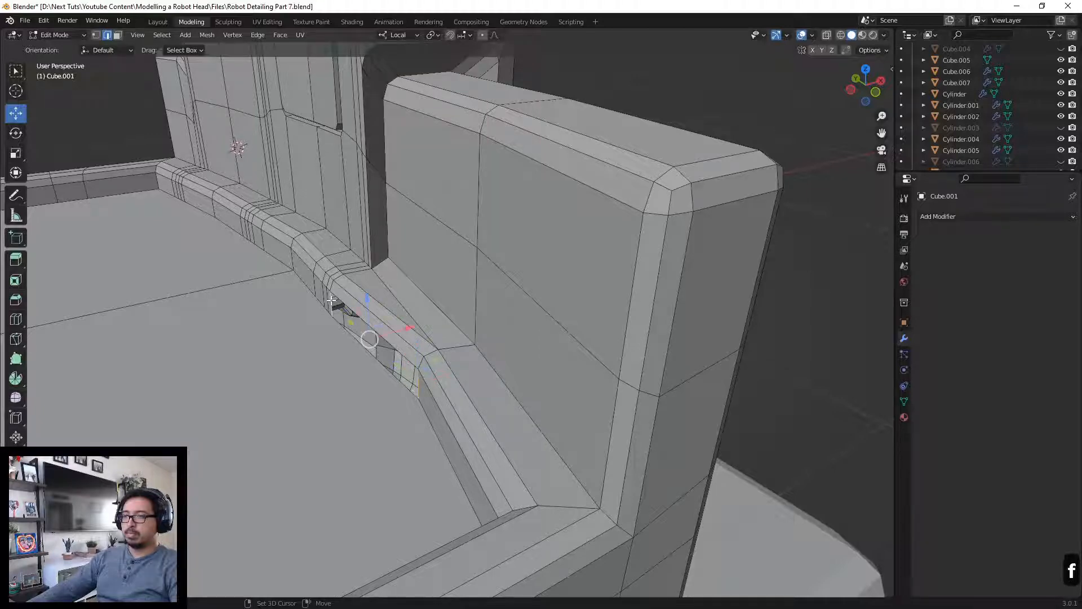
{"action": "key", "text": "f"}
Step: Move the vertex at the bend of the rebuilt inner rim slightly along X to even out its bevel
{"action": "middle_click_drag", "start_coordinate": [445, 251], "coordinate": [475, 412]}
{"action": "key", "text": "1"}
{"action": "key", "text": "alt+z"}
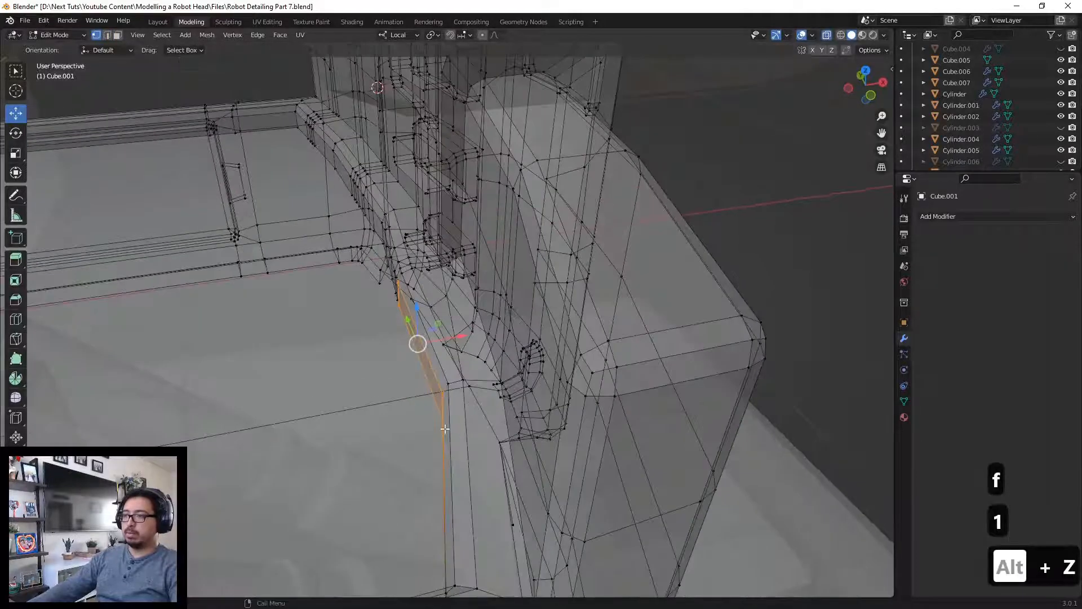
{"action": "left_click", "coordinate": [445, 389]}
{"action": "key", "text": "alt+z"}
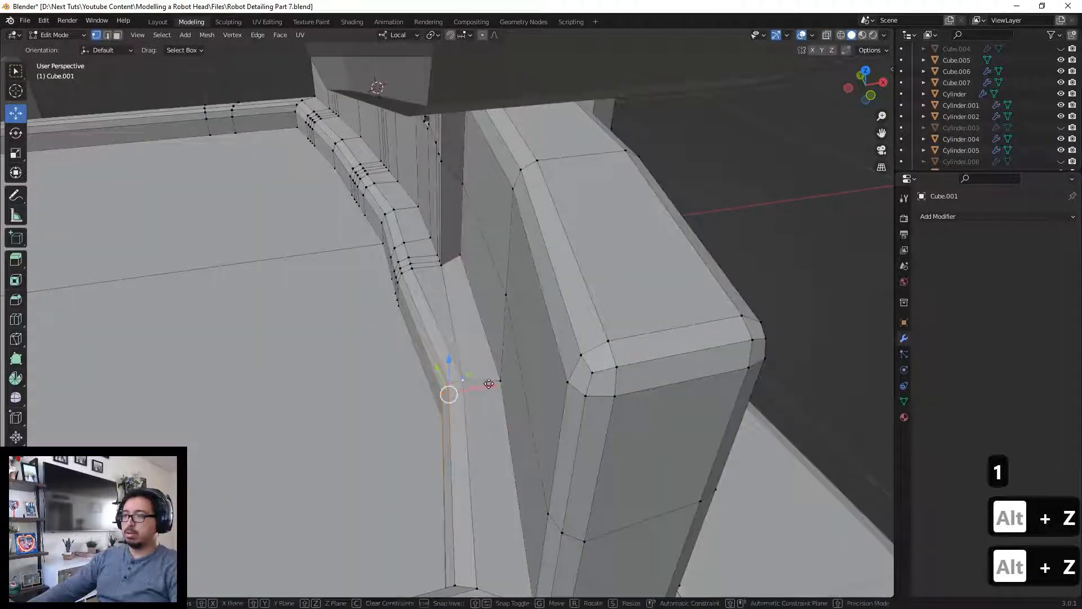
{"action": "left_click_drag", "start_coordinate": [487, 389], "coordinate": [469, 386]}
{"action": "scroll", "coordinate": [485, 370], "scroll_direction": "down", "scroll_amount": 4}
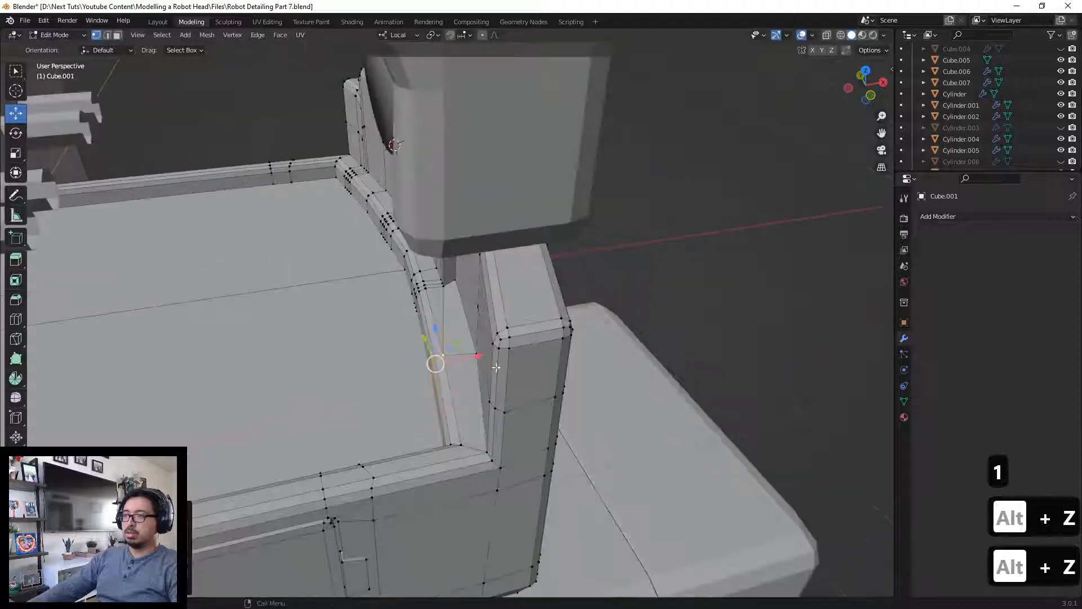
Step: Shift the plain wall's end vertices at the centre block slightly along Y to tidy the seam
{"action": "left_click", "coordinate": [706, 321]}
{"action": "middle_click_drag", "start_coordinate": [706, 321], "coordinate": [569, 219]}
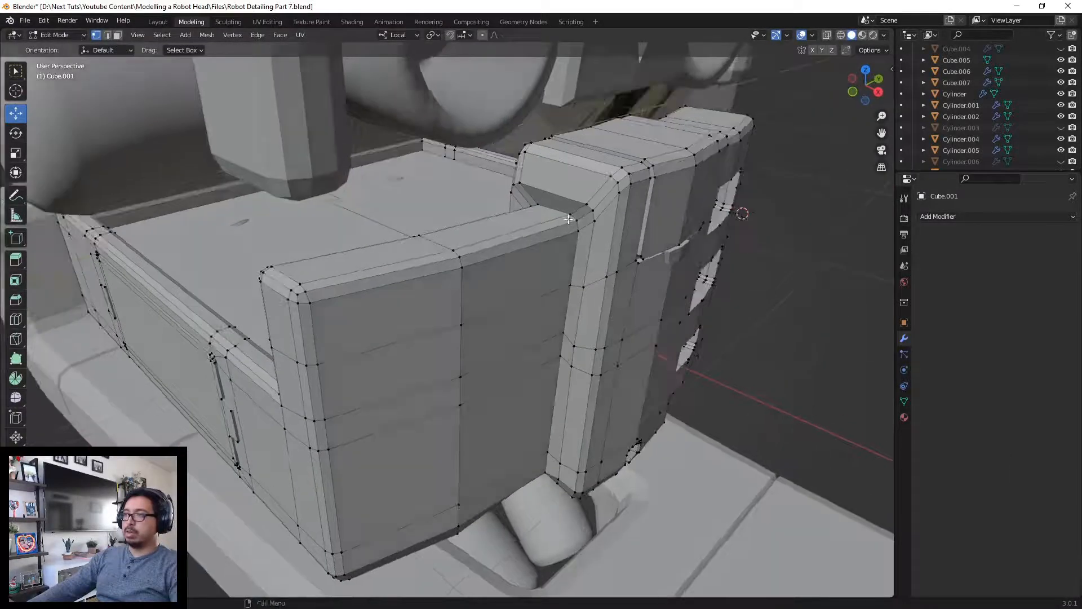
{"action": "middle_click_drag", "start_coordinate": [607, 292], "coordinate": [603, 279]}
{"action": "middle_click_drag", "start_coordinate": [603, 279], "coordinate": [495, 199], "text": "shift"}
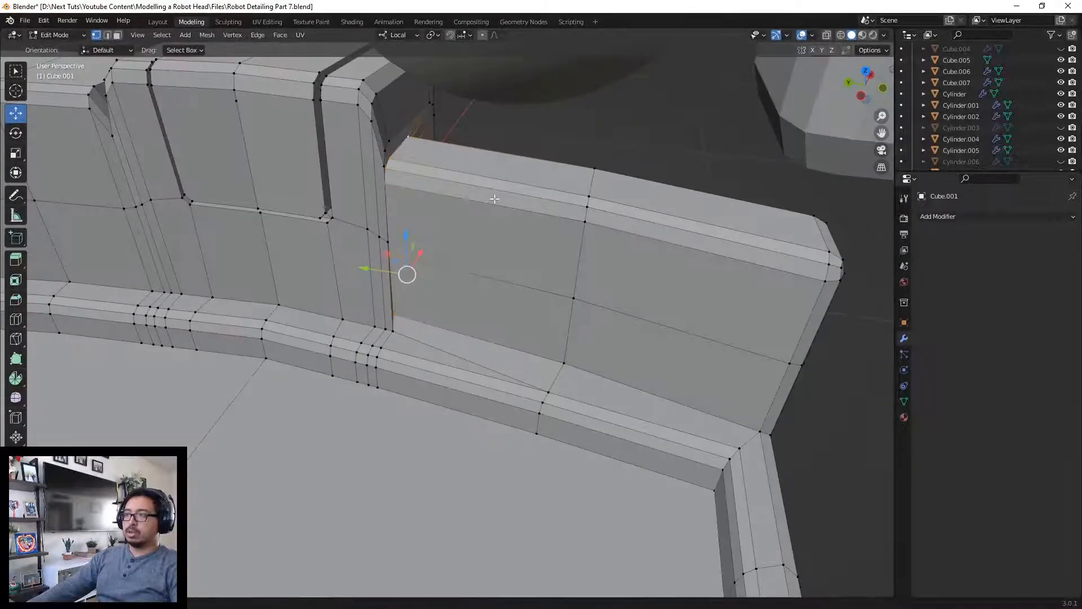
{"action": "left_click_drag", "start_coordinate": [367, 269], "coordinate": [397, 268]}
{"action": "middle_click_drag", "start_coordinate": [403, 268], "coordinate": [208, 215]}
Step: Nudge the wall's bottom seam vertices along Y against the centre block, and check the joint from several sides
{"action": "middle_click_drag", "start_coordinate": [406, 435], "coordinate": [406, 433], "text": "shift"}
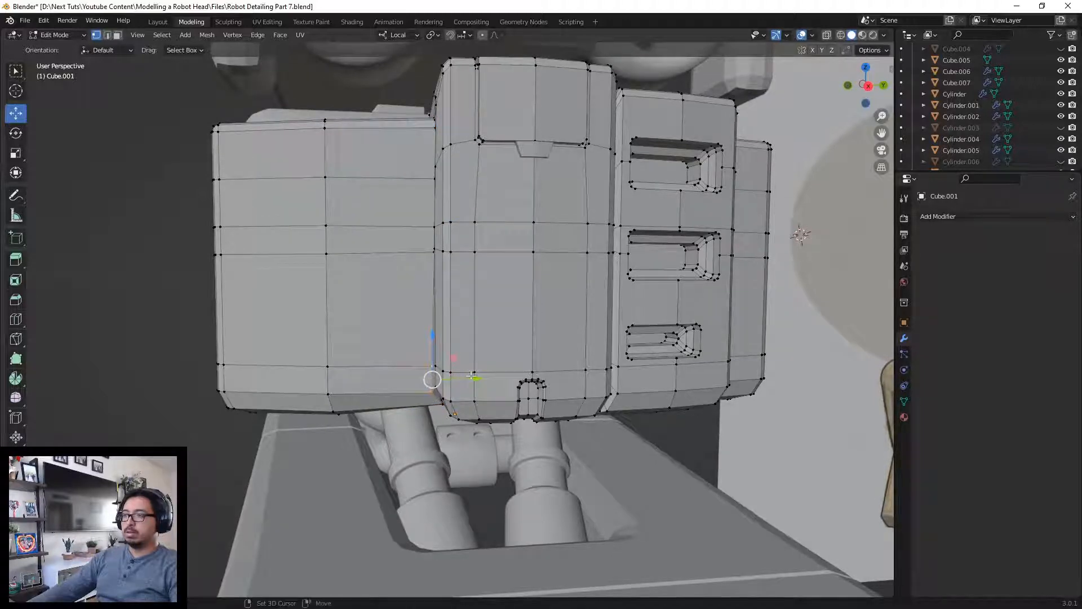
{"action": "left_click_drag", "start_coordinate": [472, 378], "coordinate": [467, 377]}
{"action": "middle_click_drag", "start_coordinate": [433, 376], "coordinate": [390, 377]}
{"action": "scroll", "coordinate": [397, 369], "scroll_direction": "down", "scroll_amount": 3}
{"action": "middle_click_drag", "start_coordinate": [406, 333], "coordinate": [524, 365]}
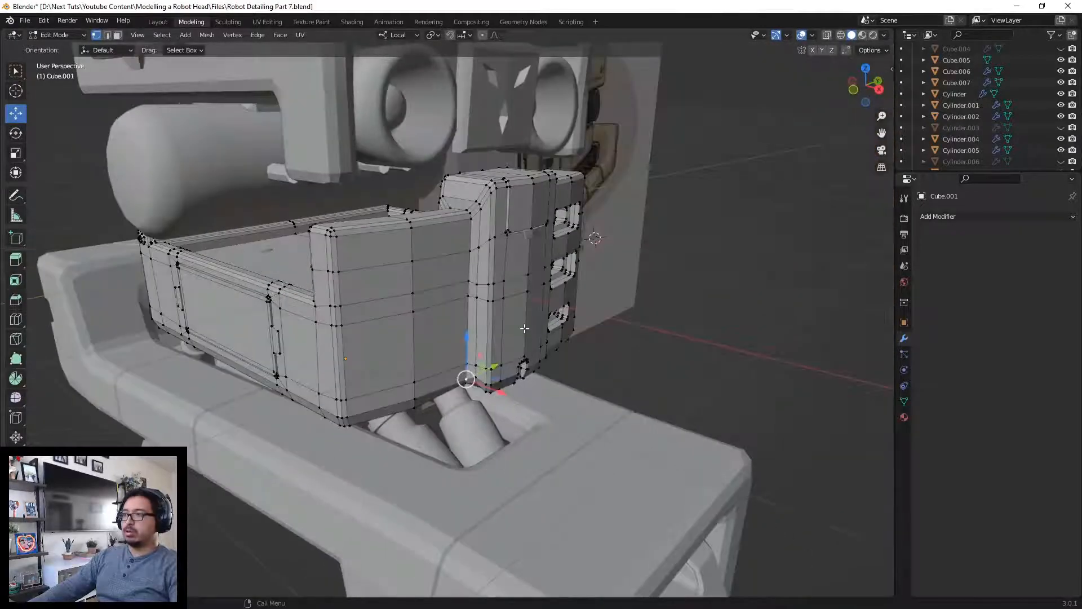
{"action": "middle_click_drag", "start_coordinate": [493, 298], "coordinate": [594, 279]}
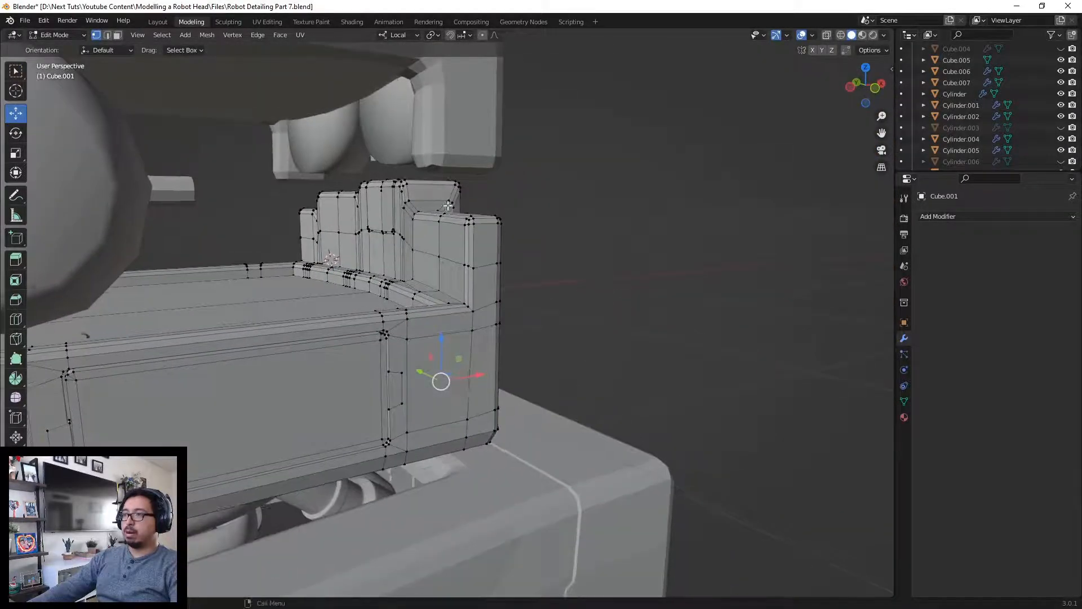
{"action": "middle_click_drag", "start_coordinate": [567, 235], "coordinate": [398, 222]}
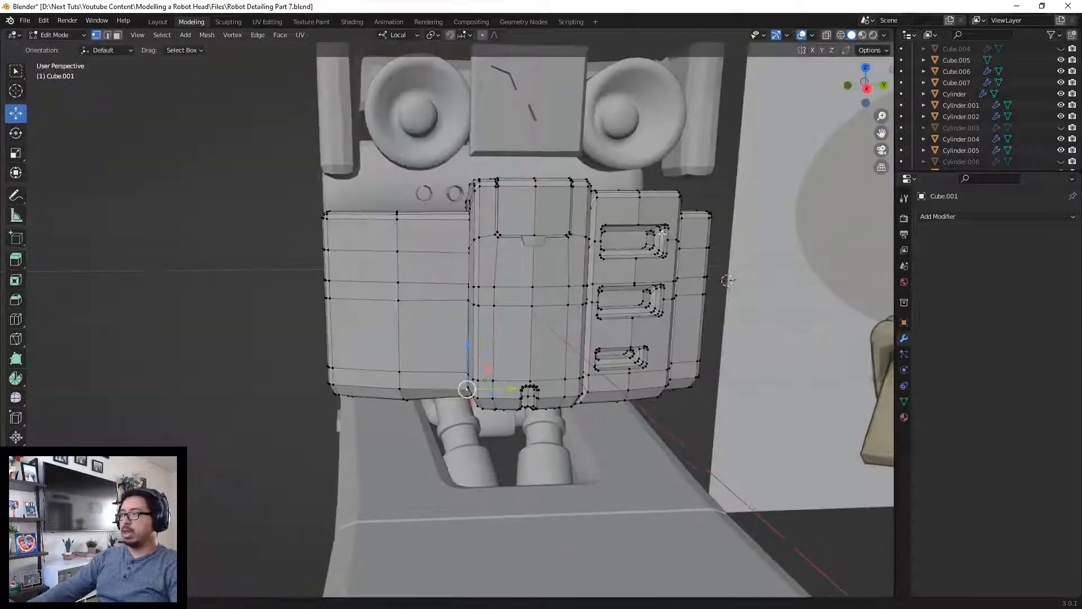
{"action": "middle_click_drag", "start_coordinate": [676, 233], "coordinate": [313, 239], "text": "shift"}
Step: Adjust the inner corner vertices where the wall meets the centre block, shifting them slightly along X to straighten the strip
{"action": "middle_click_drag", "start_coordinate": [795, 223], "coordinate": [583, 214]}
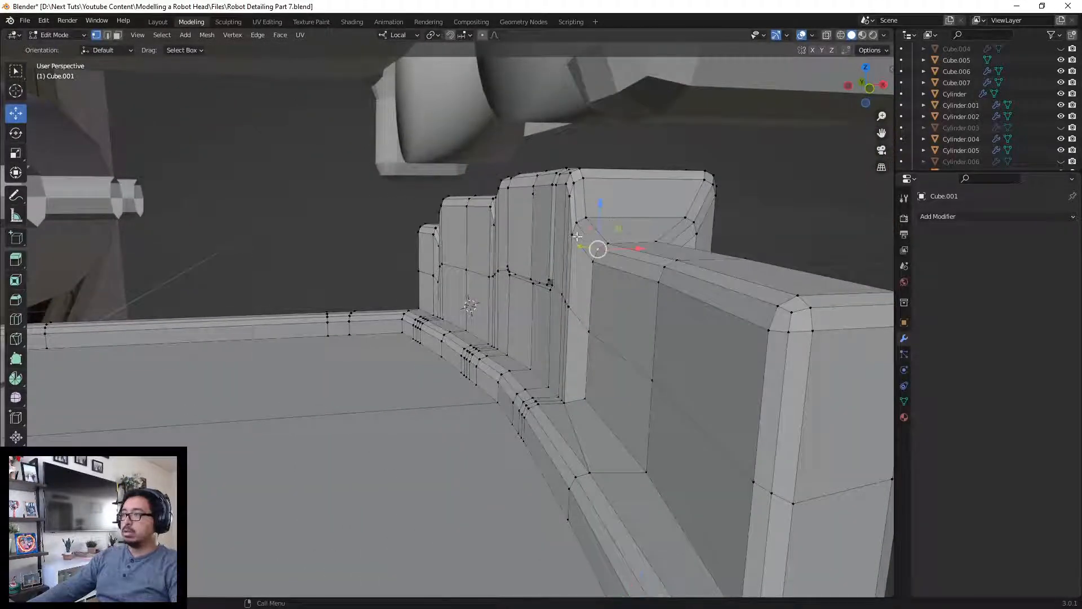
{"action": "left_click_drag", "start_coordinate": [614, 227], "coordinate": [621, 228]}
{"action": "left_click", "coordinate": [570, 307]}
{"action": "mouse_move", "coordinate": [569, 309]}
{"action": "middle_mouse_down", "text": "shift"}
{"action": "mouse_move", "coordinate": [545, 260]}
{"action": "mouse_move", "coordinate": [563, 323]}
{"action": "middle_mouse_up", "text": "shift"}
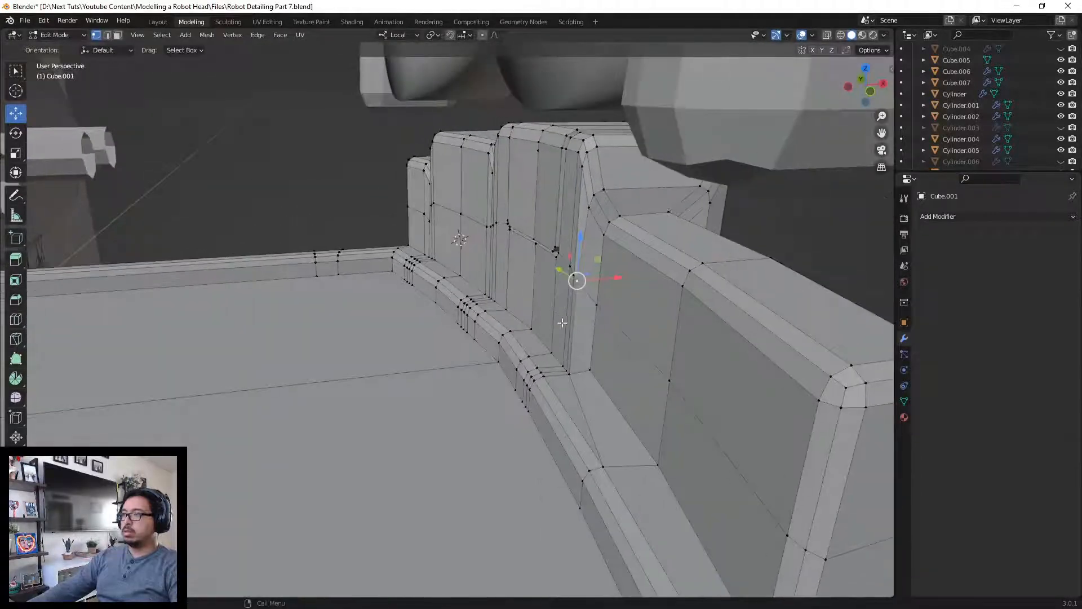
{"action": "left_click_drag", "start_coordinate": [603, 330], "coordinate": [614, 321]}
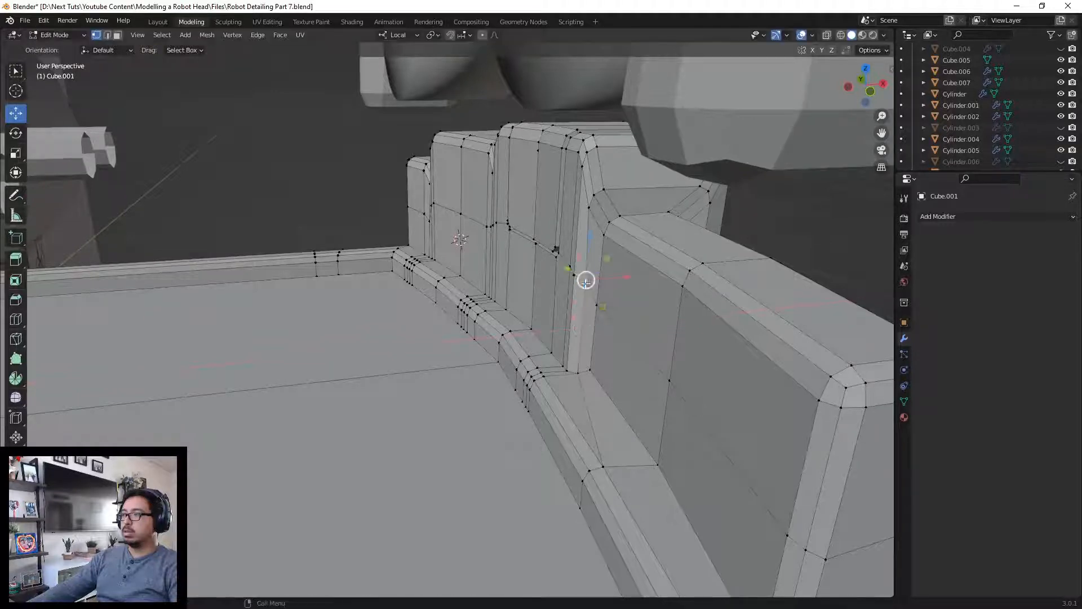
{"action": "left_click_drag", "start_coordinate": [586, 281], "coordinate": [585, 266]}
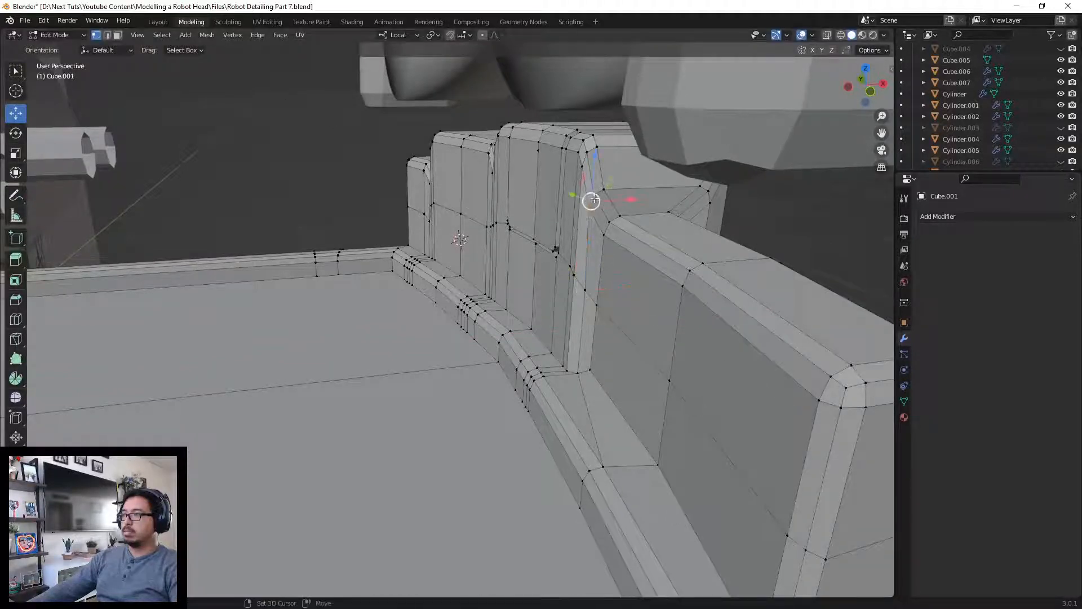
{"action": "left_click_drag", "start_coordinate": [629, 196], "coordinate": [640, 197]}
Step: Return to Object Mode and compare the repaired jaw with the reference drawing
{"action": "middle_click_drag", "start_coordinate": [640, 196], "coordinate": [527, 210]}
{"action": "scroll", "coordinate": [527, 210], "scroll_direction": "down", "scroll_amount": 5}
{"action": "key", "text": "Tab"}
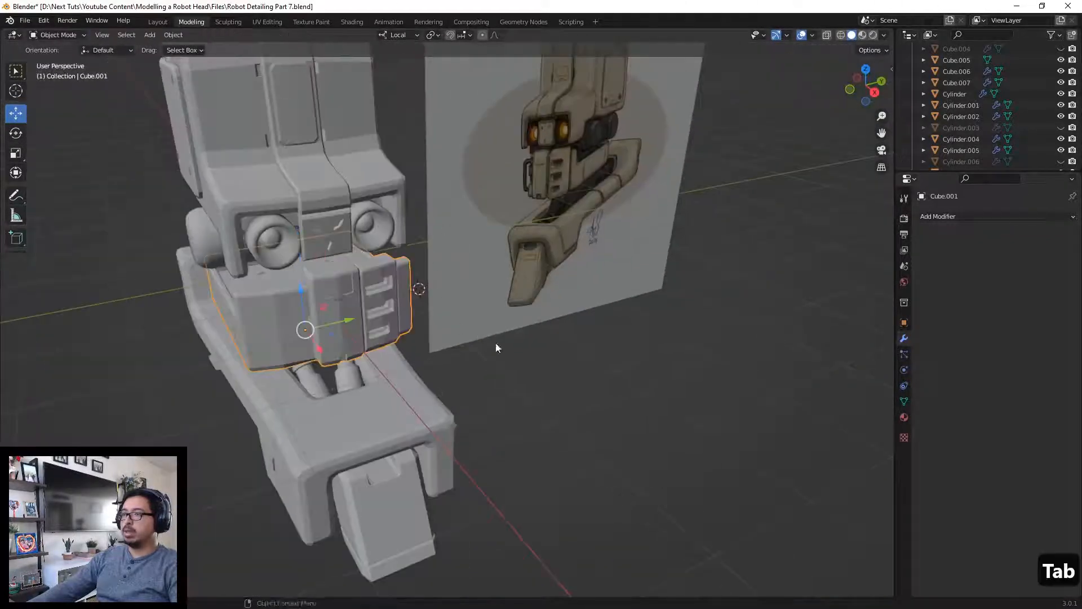
{"action": "left_click", "coordinate": [485, 388]}
{"action": "middle_click_drag", "start_coordinate": [485, 388], "coordinate": [590, 384]}
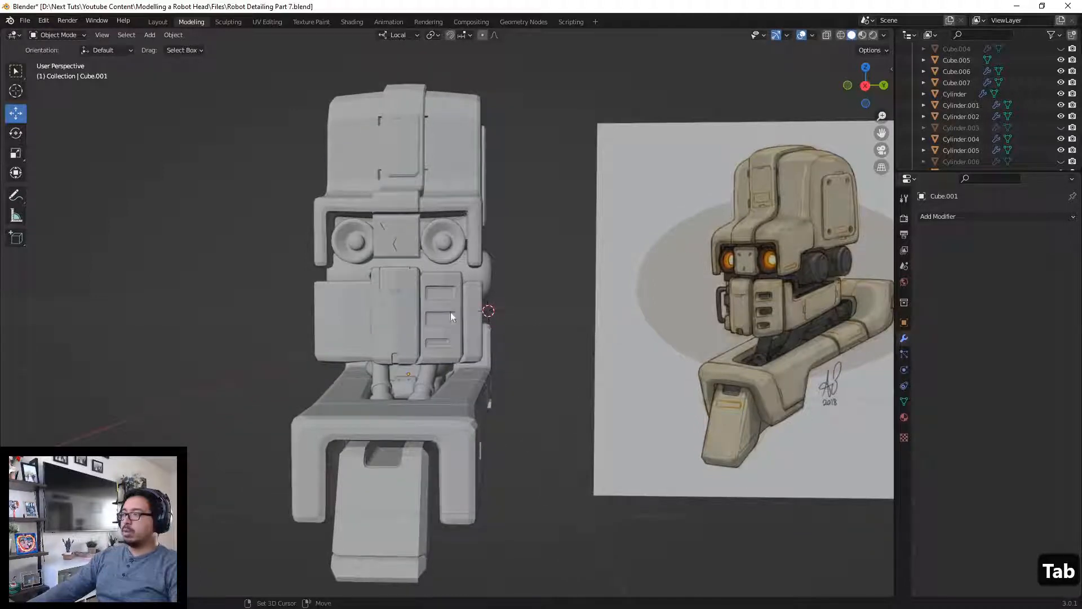
{"action": "middle_click_drag", "start_coordinate": [451, 317], "coordinate": [607, 290], "text": "shift"}
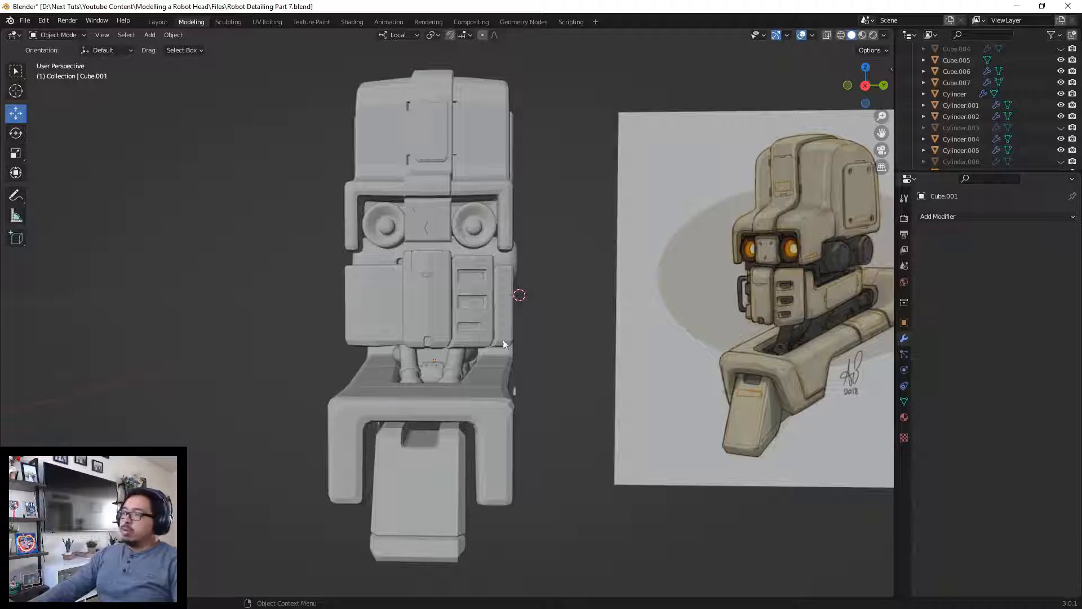
{"action": "middle_click_drag", "start_coordinate": [492, 340], "coordinate": [452, 326]}
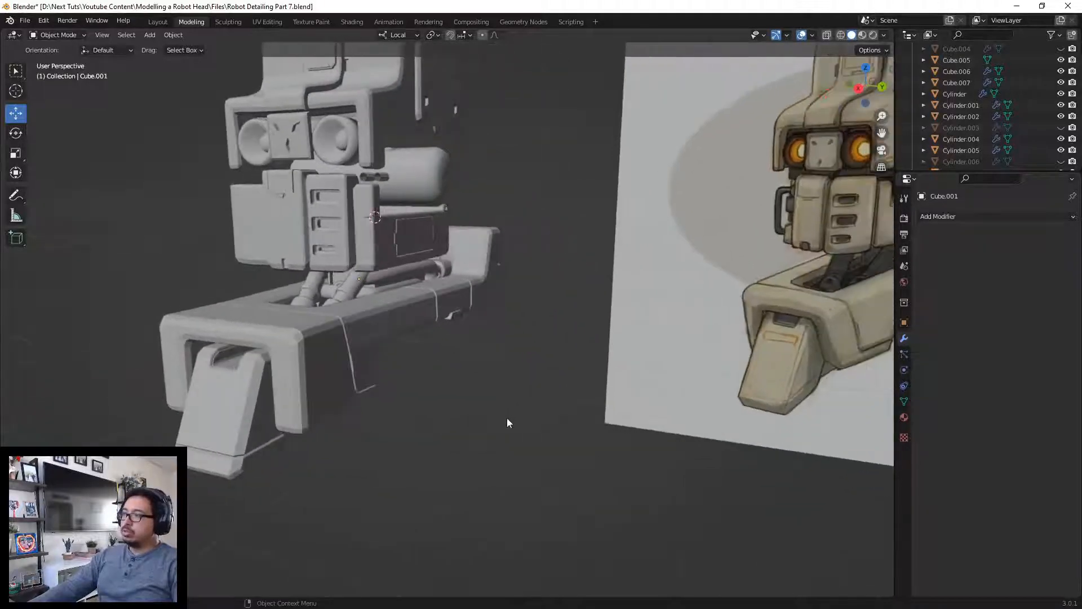
Step: Add a cube mesh at the 3D cursor and scale it down to a small block
{"action": "key", "text": "shift+a"}
{"action": "mouse_move", "coordinate": [479, 379]}
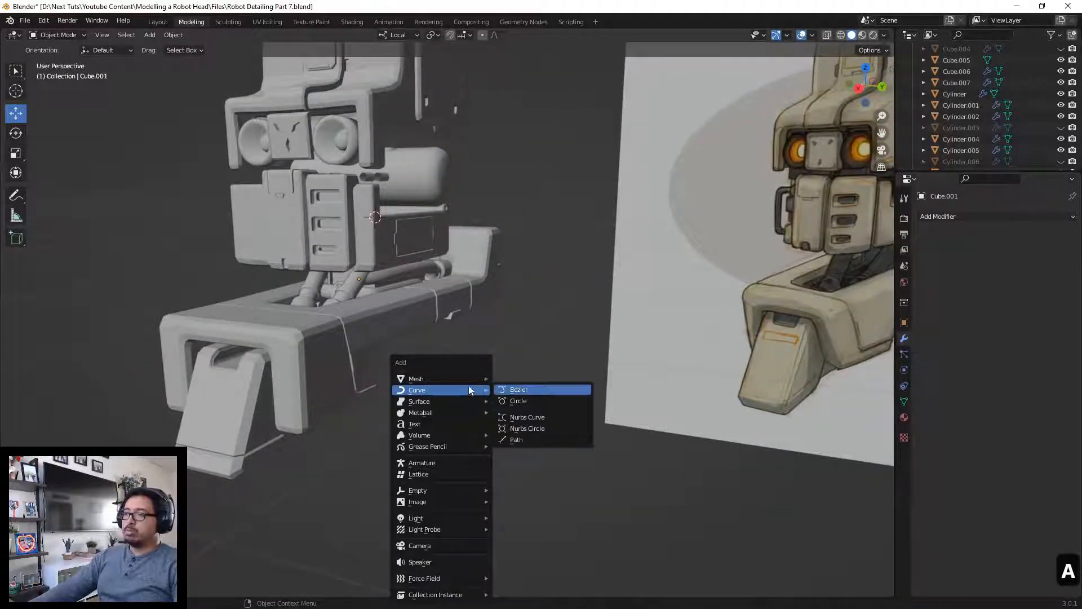
{"action": "left_click", "coordinate": [525, 389]}
{"action": "key", "text": "s"}
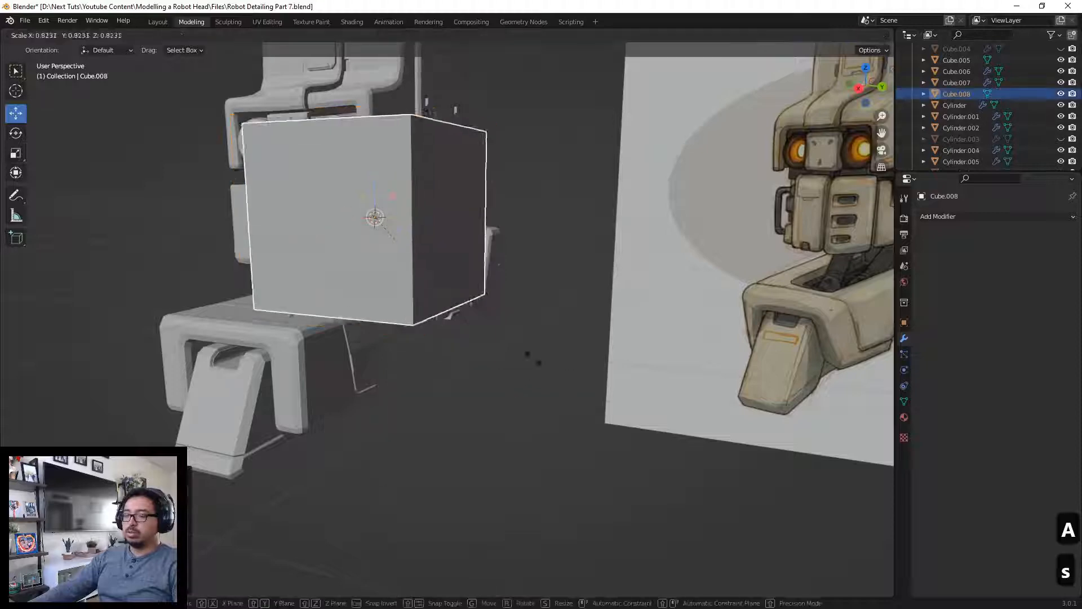
{"action": "left_click", "coordinate": [387, 247]}
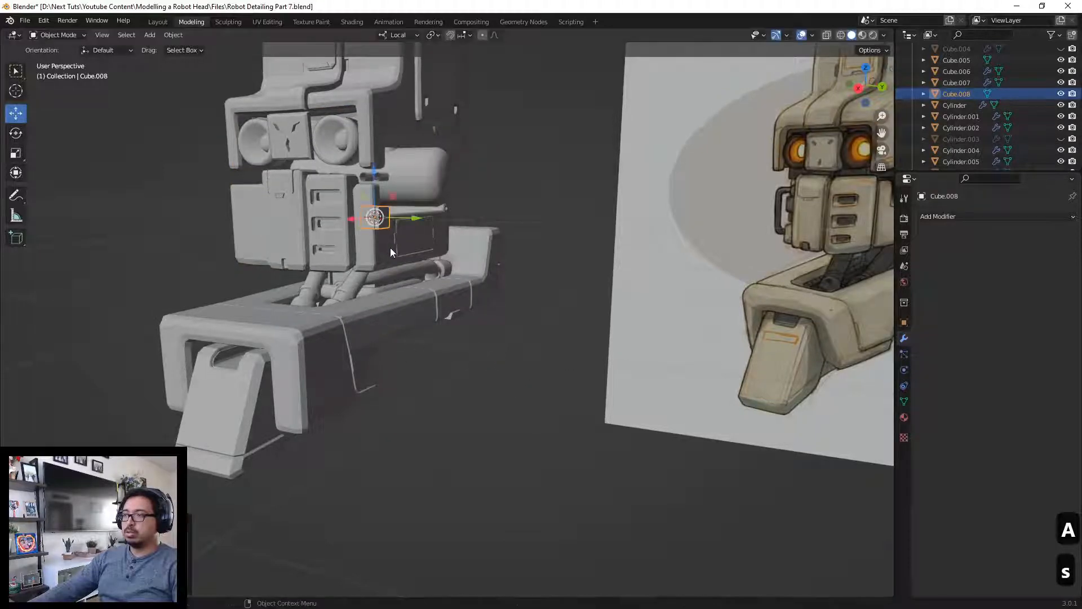
Step: Move the small cube onto the plain wall beside the centre block, and rotate it around Z to match the wall's angle
{"action": "middle_click_drag", "start_coordinate": [390, 248], "coordinate": [460, 310]}
{"action": "key", "text": "g"}
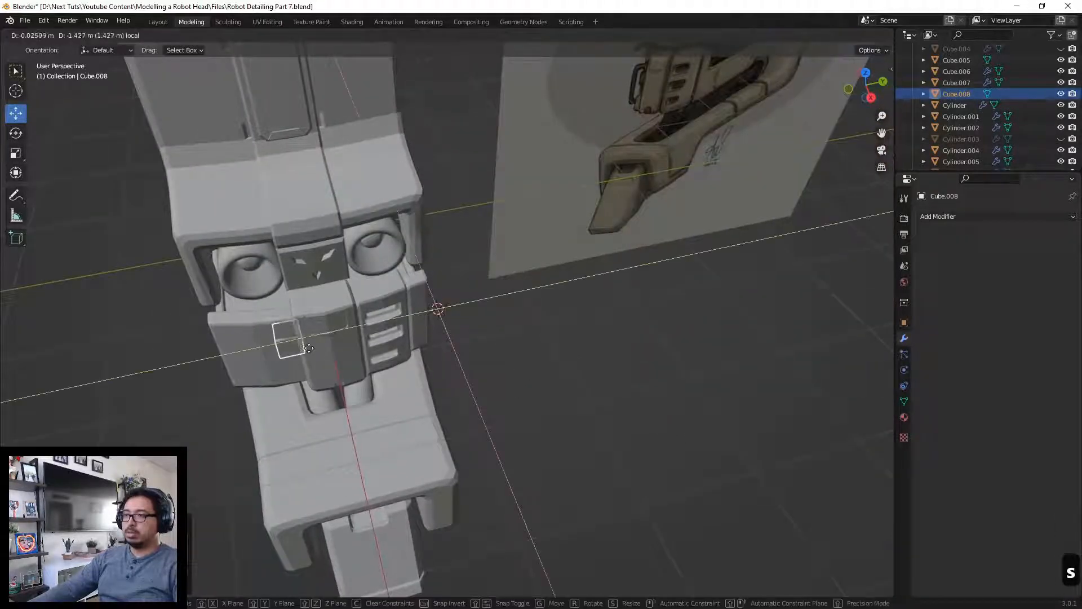
{"action": "left_click", "coordinate": [303, 354]}
{"action": "middle_click_drag", "start_coordinate": [305, 352], "coordinate": [701, 331]}
{"action": "key", "text": "r"}
{"action": "key", "text": "z"}
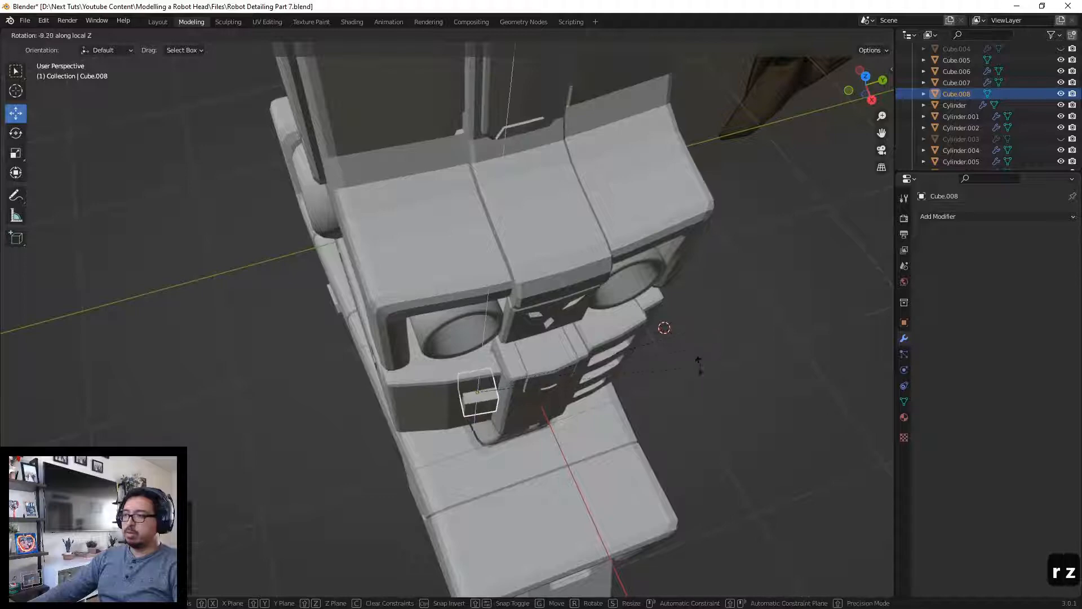
{"action": "left_click", "coordinate": [715, 362]}
Step: Nudge the cube along Y toward the centre block, and adjust how far it sits in the wall's front face
{"action": "middle_click_drag", "start_coordinate": [718, 359], "coordinate": [520, 384]}
{"action": "mouse_move", "coordinate": [594, 374]}
{"action": "middle_mouse_down"}
{"action": "mouse_move", "coordinate": [605, 347]}
{"action": "mouse_move", "coordinate": [546, 333]}
{"action": "middle_mouse_up"}
{"action": "scroll", "coordinate": [524, 372], "scroll_direction": "up", "scroll_amount": 4}
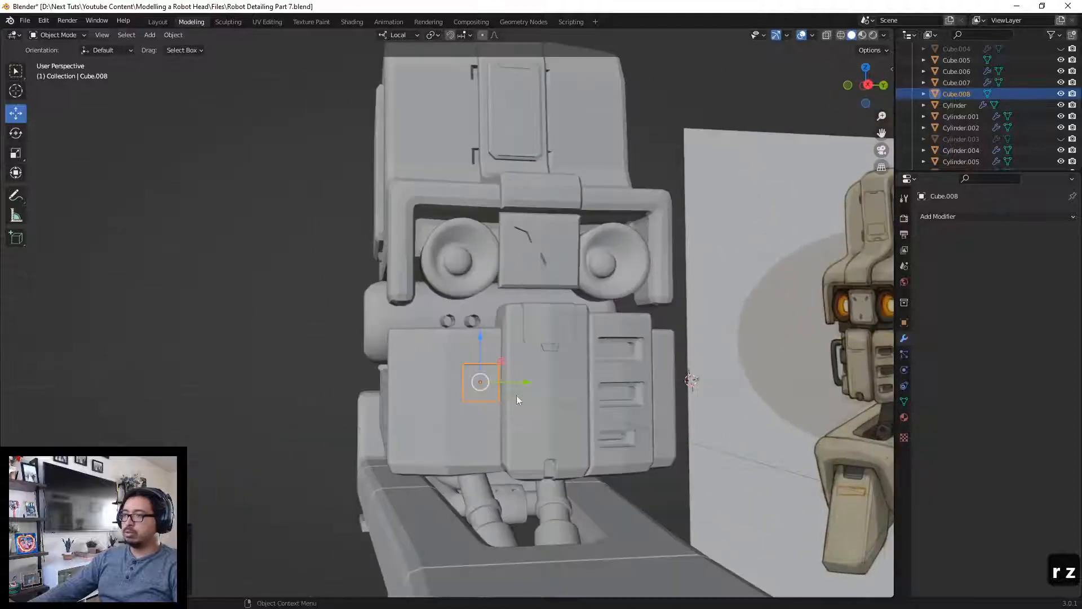
{"action": "left_click_drag", "start_coordinate": [529, 381], "coordinate": [536, 380]}
{"action": "middle_click_drag", "start_coordinate": [537, 381], "coordinate": [386, 377]}
{"action": "scroll", "coordinate": [387, 377], "scroll_direction": "up", "scroll_amount": 5}
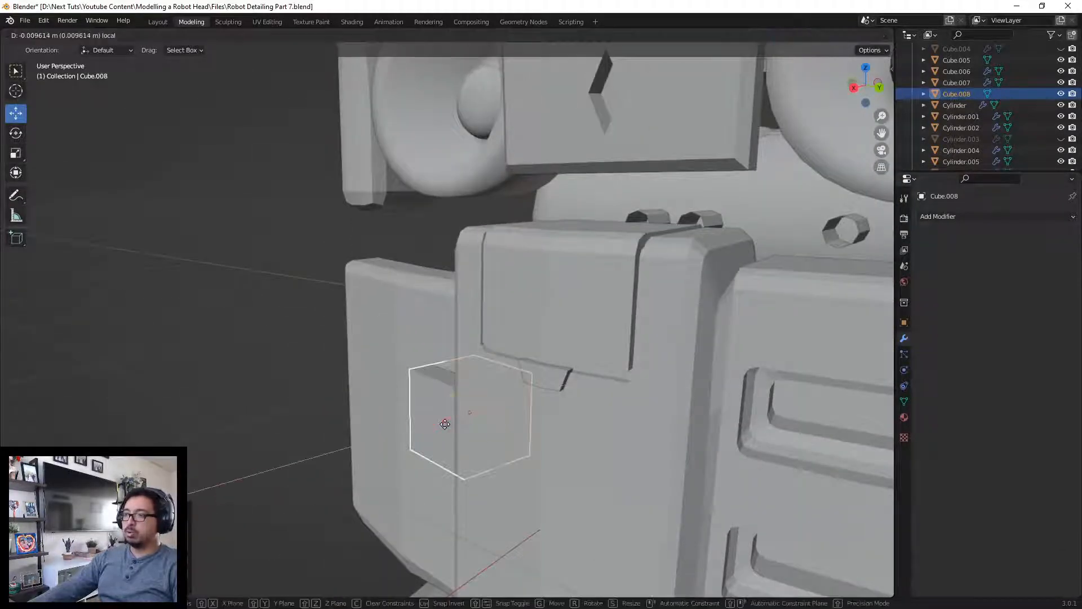
{"action": "middle_click_drag", "start_coordinate": [440, 430], "coordinate": [408, 256]}
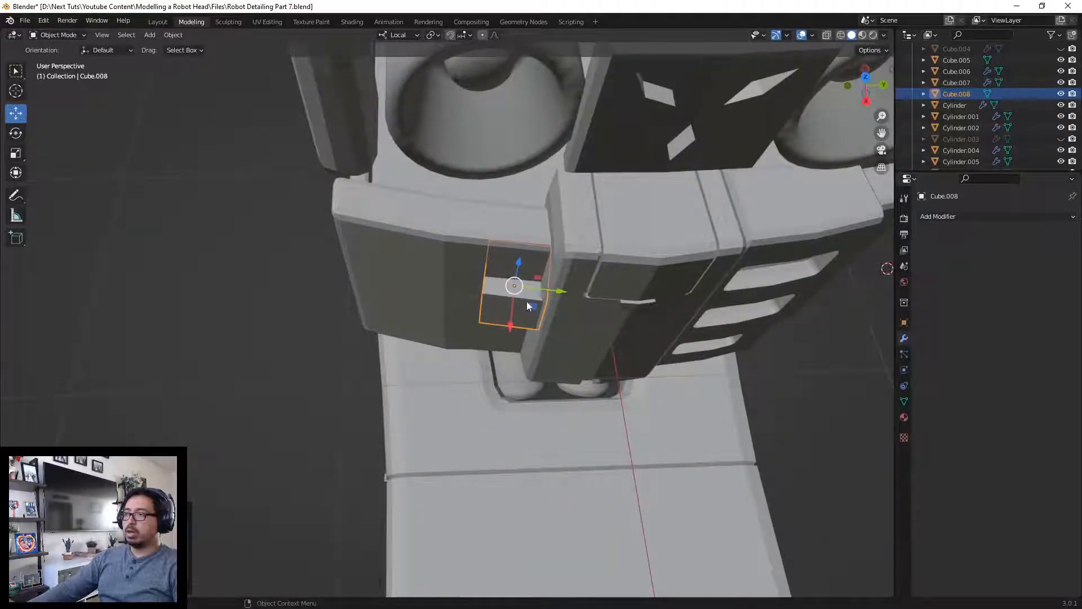
{"action": "left_click_drag", "start_coordinate": [535, 308], "coordinate": [504, 294]}
{"action": "scroll", "coordinate": [594, 333], "scroll_direction": "down", "scroll_amount": 4}
{"action": "scroll", "coordinate": [615, 273], "scroll_direction": "down", "scroll_amount": 4}
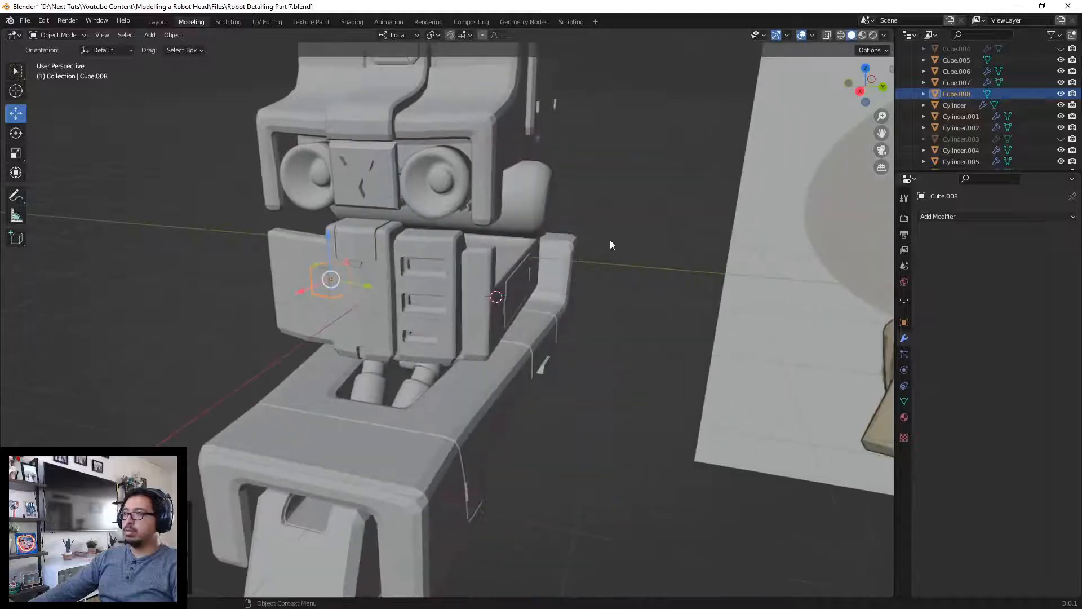
Step: Slide the cube along Y to leave a gap between it and the centre block
{"action": "left_click", "coordinate": [610, 239]}
{"action": "middle_click_drag", "start_coordinate": [610, 239], "coordinate": [594, 303]}
{"action": "middle_click_drag", "start_coordinate": [398, 331], "coordinate": [471, 314]}
{"action": "scroll", "coordinate": [425, 341], "scroll_direction": "up", "scroll_amount": 3}
{"action": "left_click", "coordinate": [503, 310]}
{"action": "key", "text": "g"}
{"action": "key", "text": "y"}
{"action": "left_click", "coordinate": [483, 310]}
Step: Set the transform orientation to Global and extend the cube's side face about 0.075 m along Y to the centre block
{"action": "key", "text": "Tab"}
{"action": "key", "text": "3"}
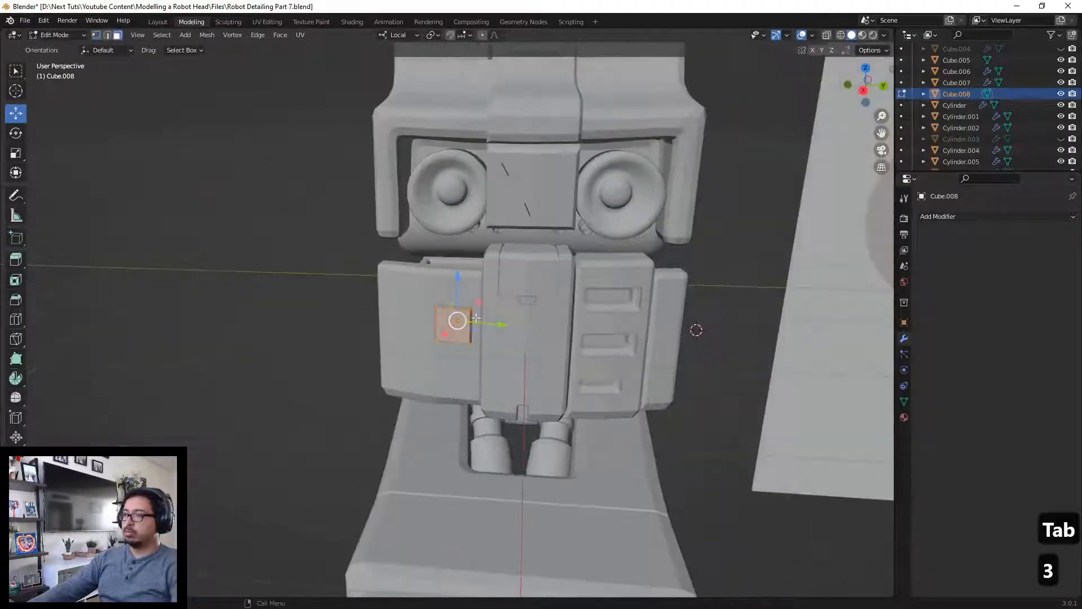
{"action": "left_click", "coordinate": [474, 321]}
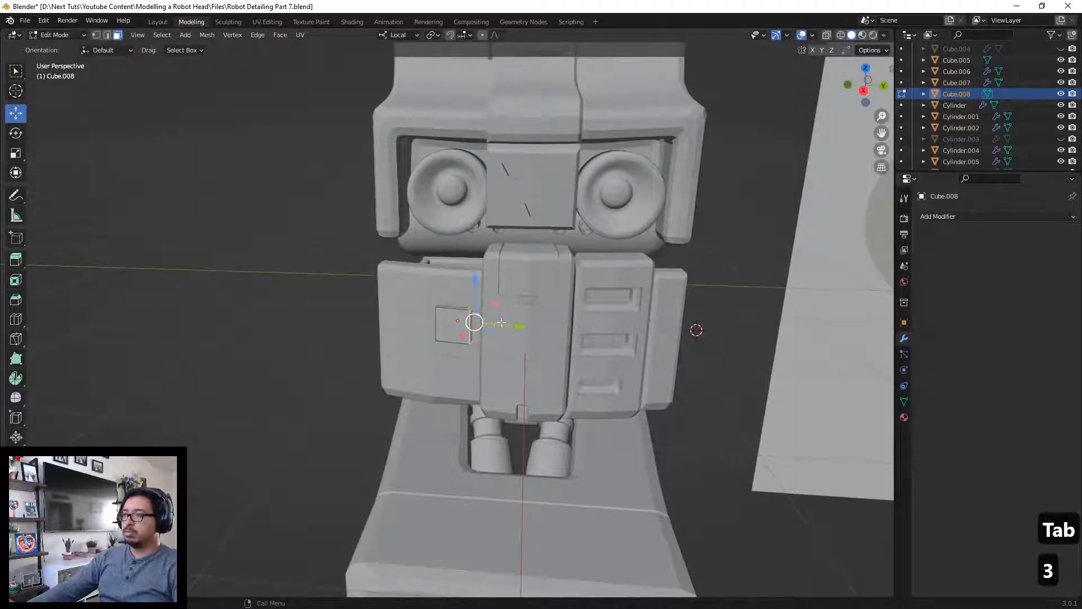
{"action": "left_click", "coordinate": [401, 35]}
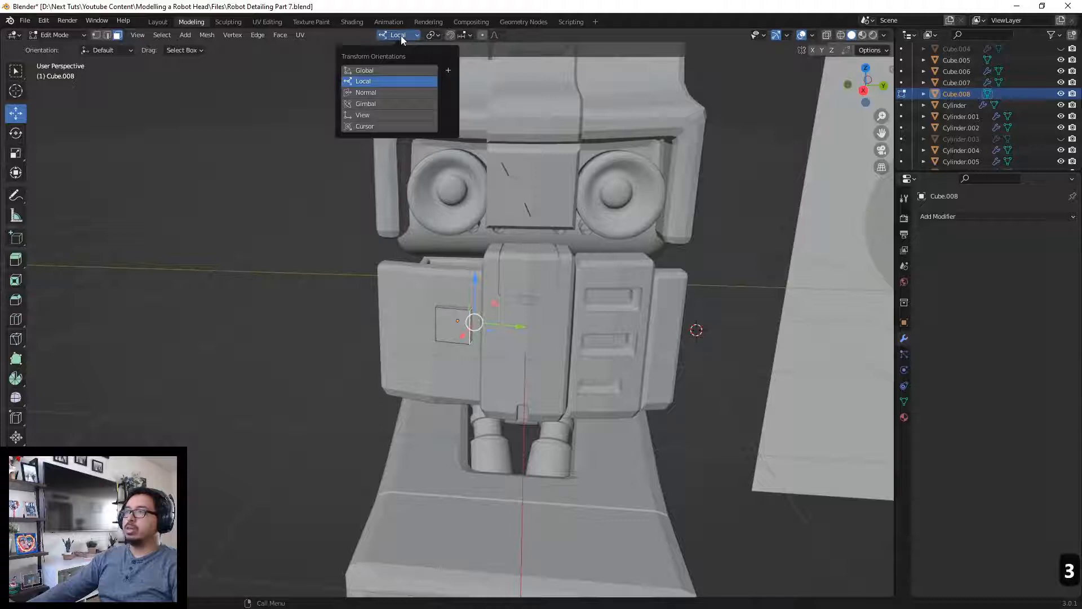
{"action": "left_click", "coordinate": [372, 71]}
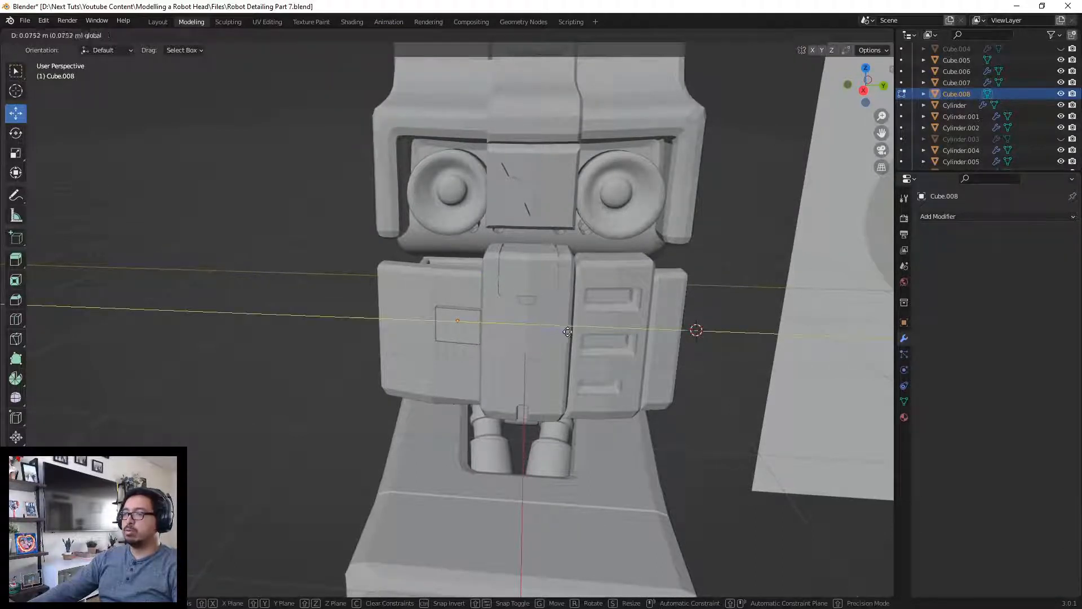
{"action": "middle_click_drag", "start_coordinate": [569, 331], "coordinate": [502, 337]}
{"action": "key", "text": "g"}
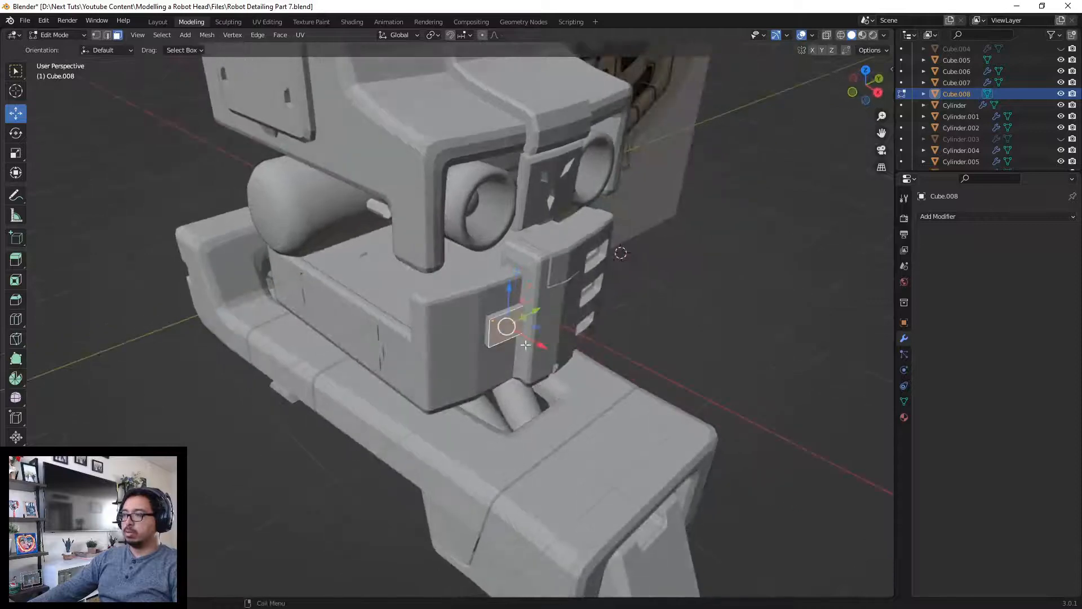
Step: Pull the block's front face outward from the wall along X
{"action": "key", "text": "x"}
{"action": "left_click", "coordinate": [553, 349]}
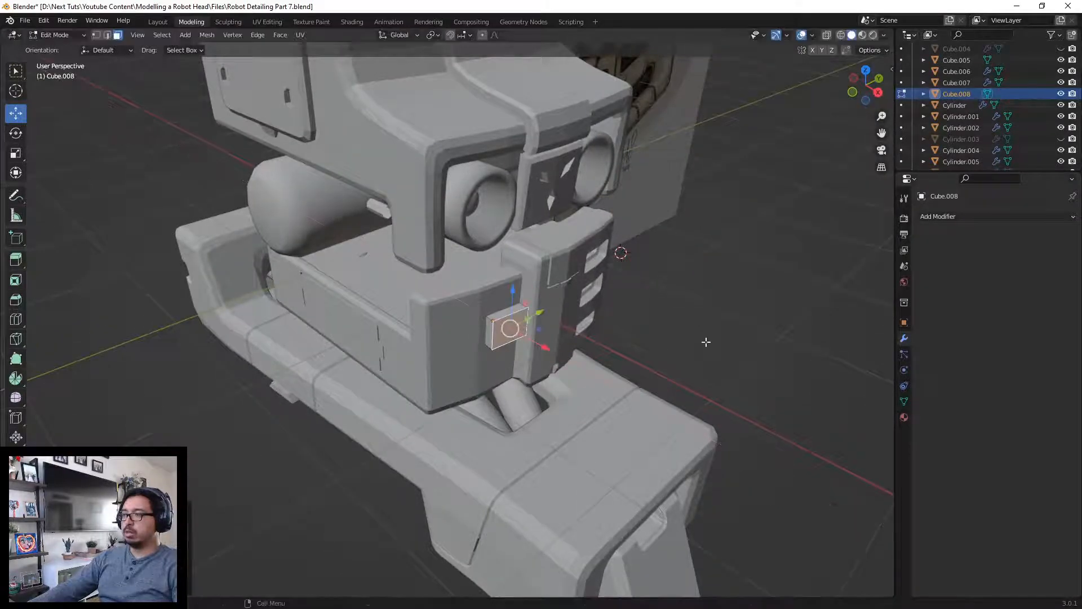
{"action": "left_click", "coordinate": [704, 342]}
Step: Shift the block's inner side face along Y toward the centre block, and move its back face about 0.176 m along X toward the front
{"action": "middle_click_drag", "start_coordinate": [539, 318], "coordinate": [509, 320]}
{"action": "key", "text": "alt+z"}
{"action": "left_click", "coordinate": [510, 324]}
{"action": "key", "text": "alt+z"}
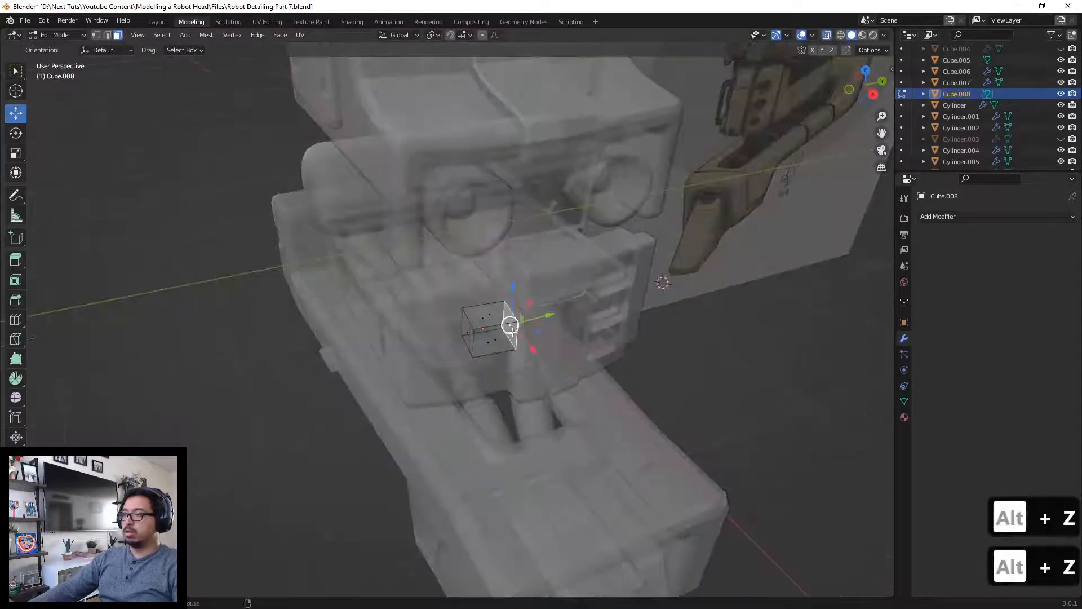
{"action": "left_click_drag", "start_coordinate": [546, 317], "coordinate": [562, 406]}
{"action": "key", "text": "alt+z"}
{"action": "left_click", "coordinate": [484, 317]}
{"action": "key", "text": "alt+z"}
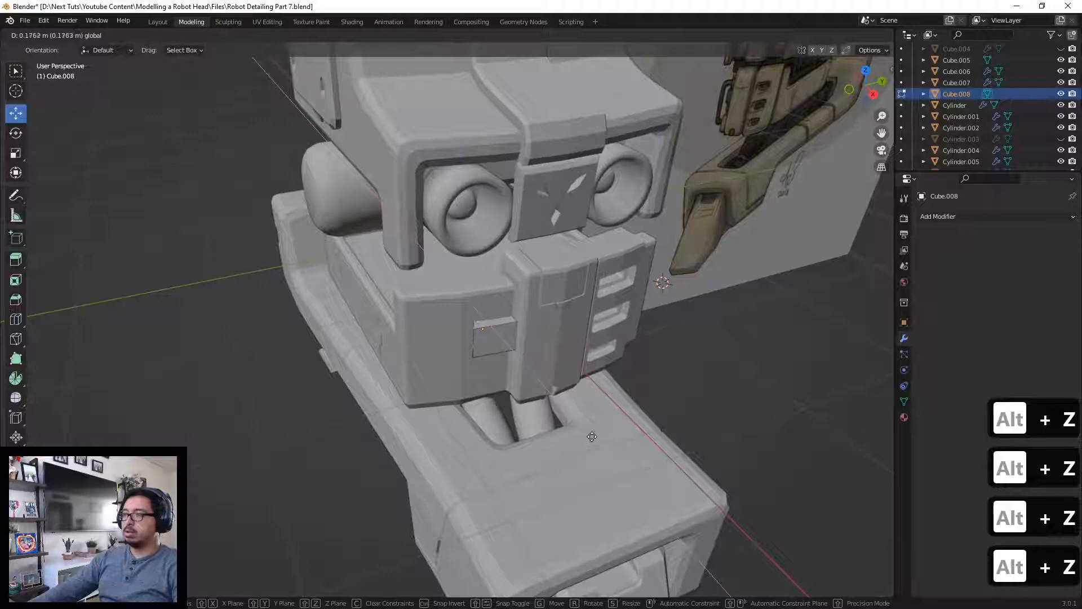
{"action": "left_click_drag", "start_coordinate": [592, 437], "coordinate": [592, 436]}
Step: Move the block's rear outer vertices about 0.035 m outward along Y, and extend its inner side vertices along Y toward the centre block
{"action": "key", "text": "1"}
{"action": "key", "text": "alt+z"}
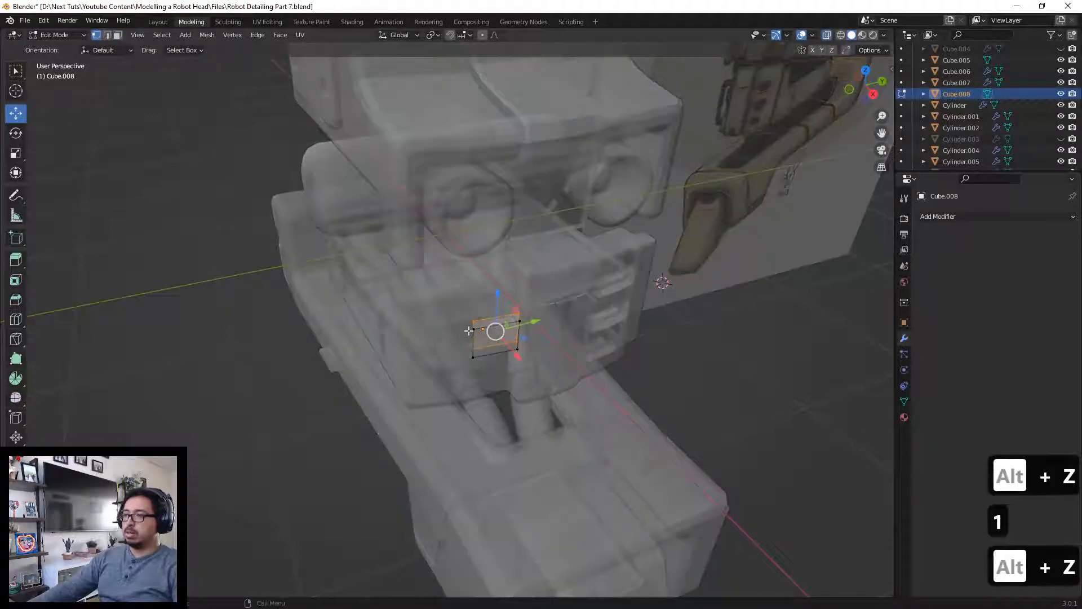
{"action": "left_click", "coordinate": [473, 322]}
{"action": "left_click", "coordinate": [472, 352], "text": "shift"}
{"action": "left_click_drag", "start_coordinate": [510, 329], "coordinate": [504, 328]}
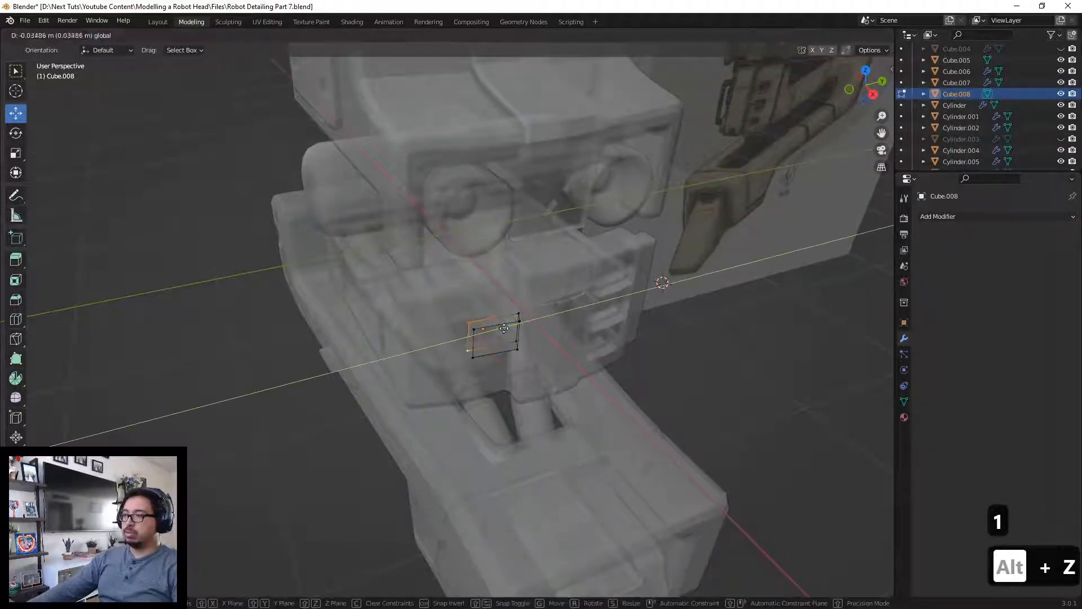
{"action": "key", "text": "alt+z"}
{"action": "middle_click_drag", "start_coordinate": [495, 329], "coordinate": [500, 337]}
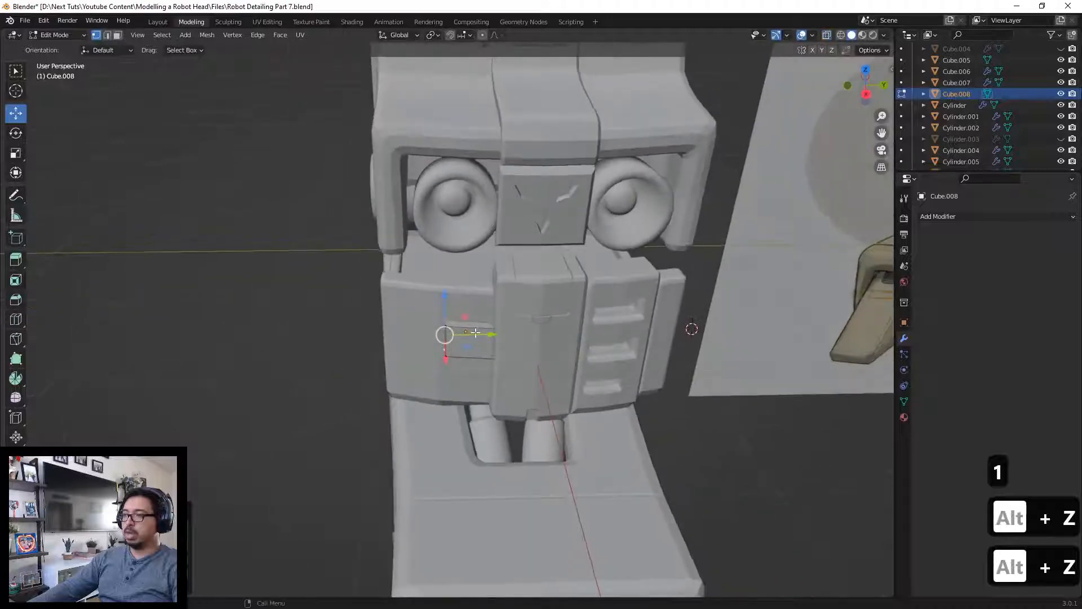
{"action": "mouse_move", "coordinate": [500, 337]}
{"action": "left_mouse_down"}
{"action": "mouse_move", "coordinate": [538, 336]}
{"action": "mouse_move", "coordinate": [518, 339]}
{"action": "left_mouse_up"}
{"action": "key", "text": "alt+z"}
{"action": "key", "text": "alt+z"}
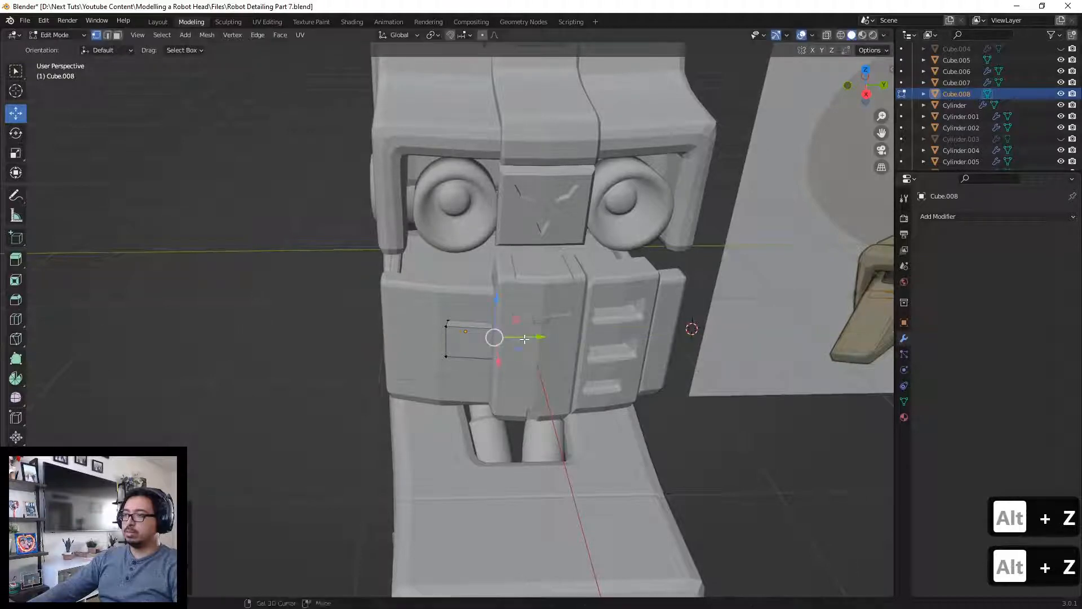
{"action": "scroll", "coordinate": [563, 367], "scroll_direction": "down", "scroll_amount": 3}
{"action": "key", "text": "Tab"}
Step: Duplicate the block and move the copy down along Z so that it sits just below the original
{"action": "middle_click_drag", "start_coordinate": [658, 427], "coordinate": [477, 338]}
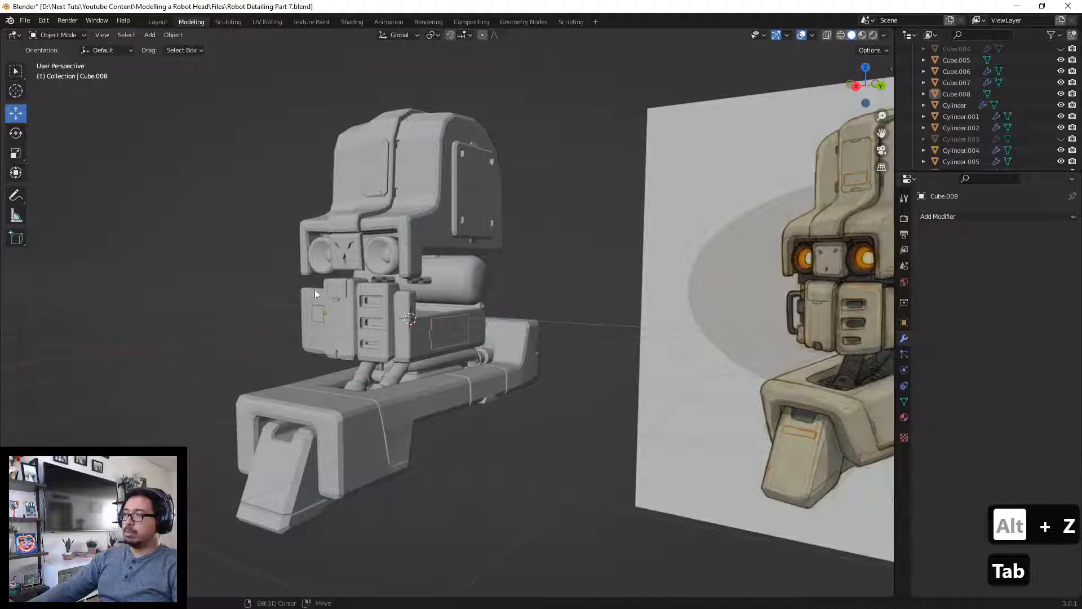
{"action": "scroll", "coordinate": [515, 326], "scroll_direction": "up", "scroll_amount": 4}
{"action": "middle_click_drag", "start_coordinate": [320, 316], "coordinate": [591, 310], "text": "shift"}
{"action": "left_click", "coordinate": [560, 309]}
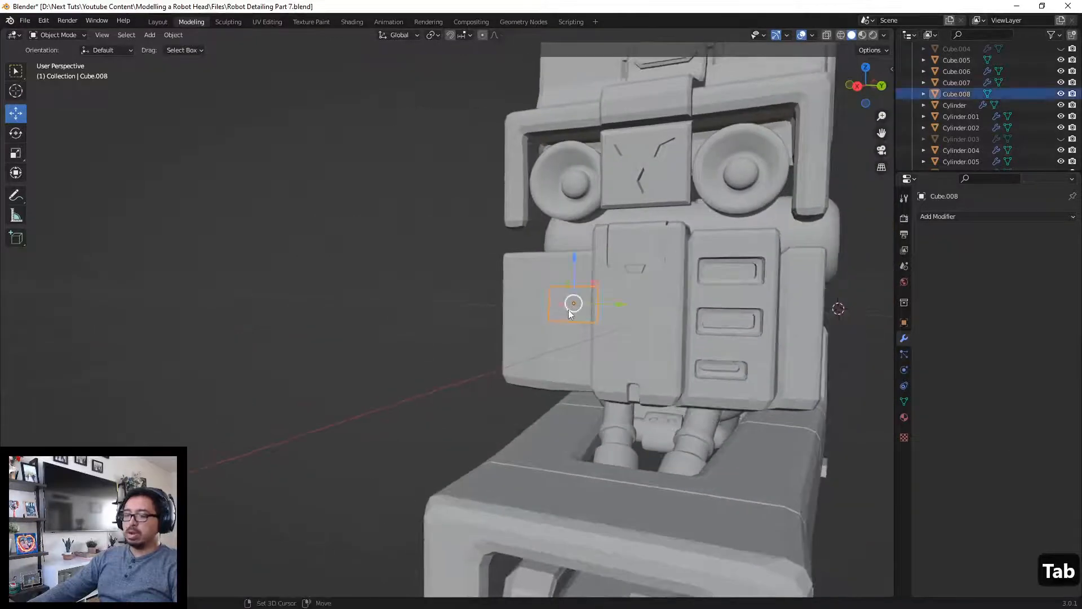
{"action": "key", "text": "shift+d"}
{"action": "key", "text": "z"}
{"action": "left_click", "coordinate": [559, 341]}
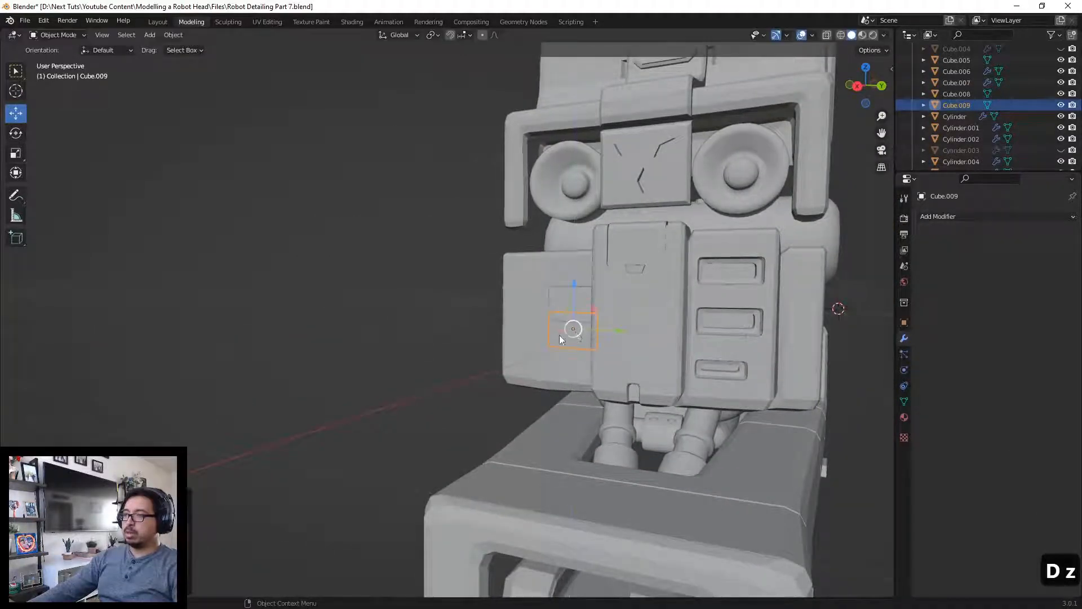
Step: Narrow the lower copy by moving its outer side vertices inward along Y, and adjust its depth slightly along X
{"action": "middle_click_drag", "start_coordinate": [569, 329], "coordinate": [492, 315]}
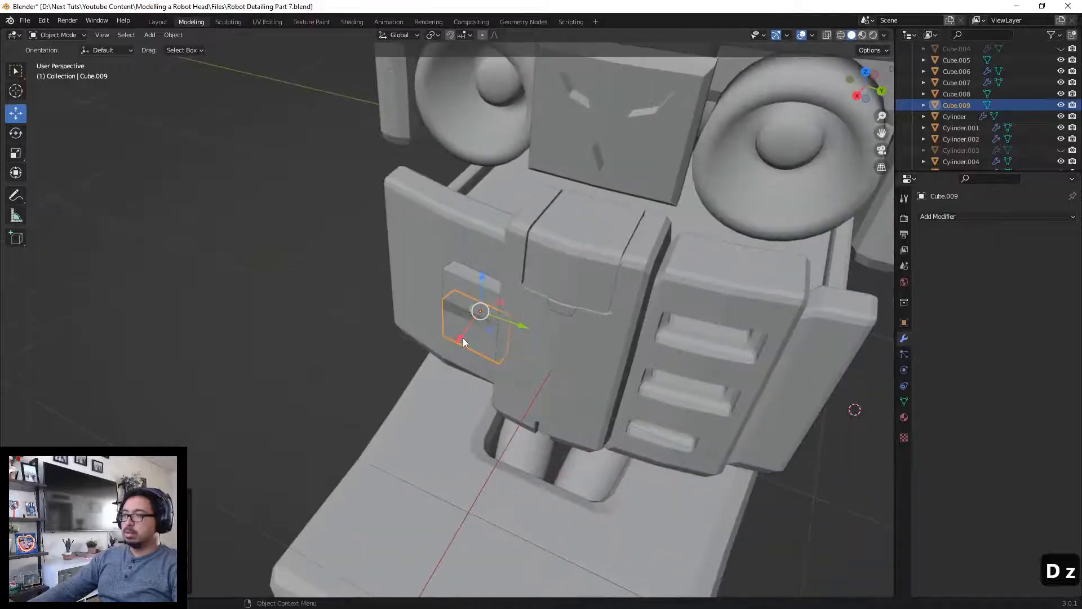
{"action": "middle_click_drag", "start_coordinate": [459, 347], "coordinate": [503, 304]}
{"action": "key", "text": "Tab"}
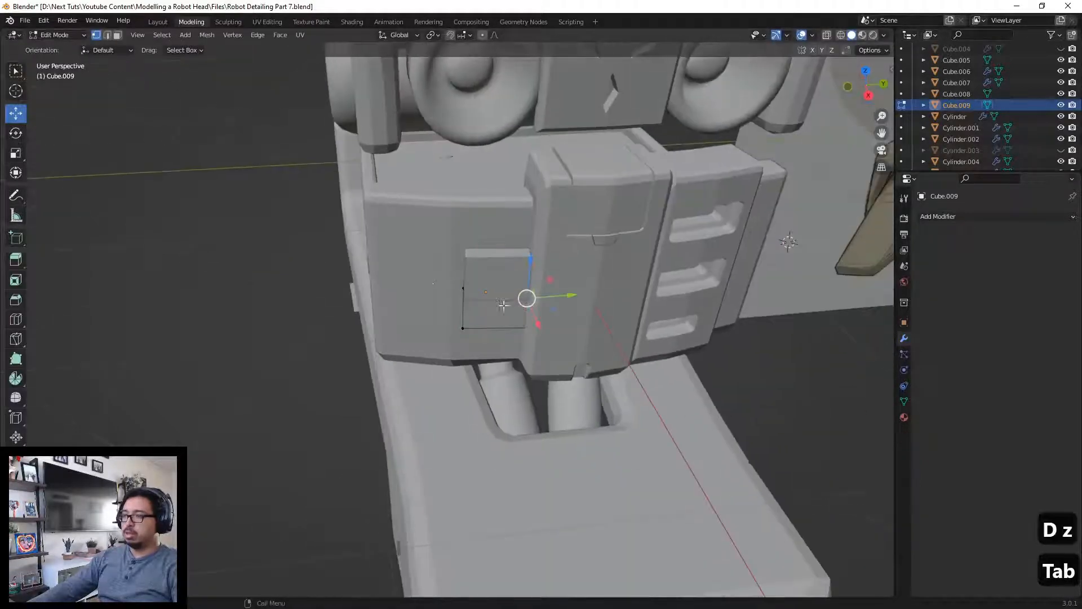
{"action": "key", "text": "alt+z"}
{"action": "left_click_drag", "start_coordinate": [442, 358], "coordinate": [526, 302]}
{"action": "key", "text": "alt+z"}
{"action": "mouse_move", "coordinate": [525, 302]}
{"action": "middle_mouse_down"}
{"action": "mouse_move", "coordinate": [578, 221]}
{"action": "mouse_move", "coordinate": [509, 297]}
{"action": "middle_mouse_up"}
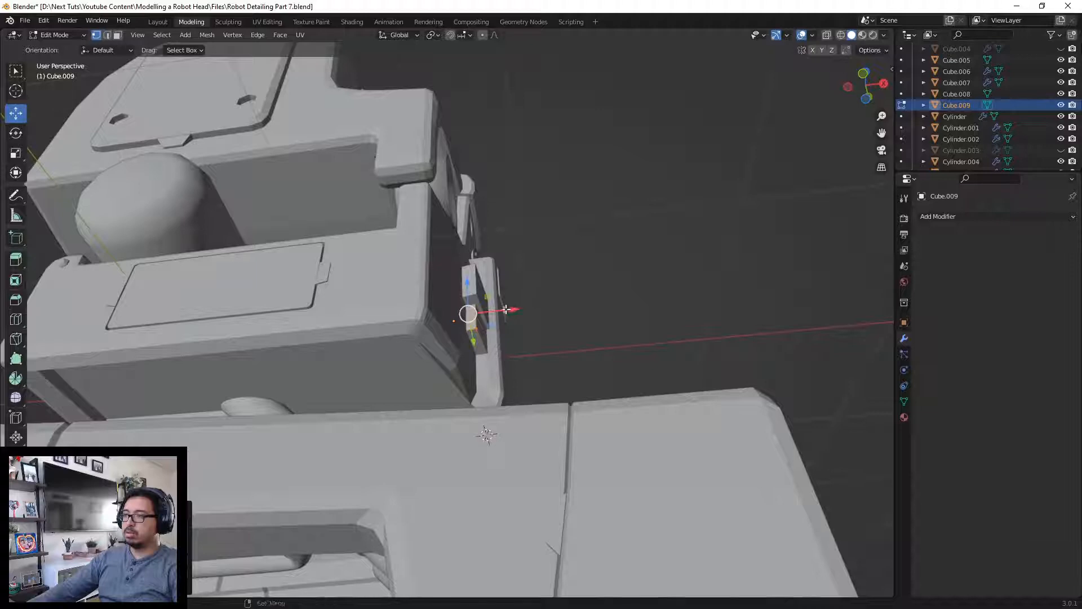
{"action": "mouse_move", "coordinate": [509, 308]}
{"action": "left_mouse_down"}
{"action": "mouse_move", "coordinate": [499, 309]}
{"action": "mouse_move", "coordinate": [510, 308]}
{"action": "left_mouse_up"}
{"action": "key", "text": "Tab"}
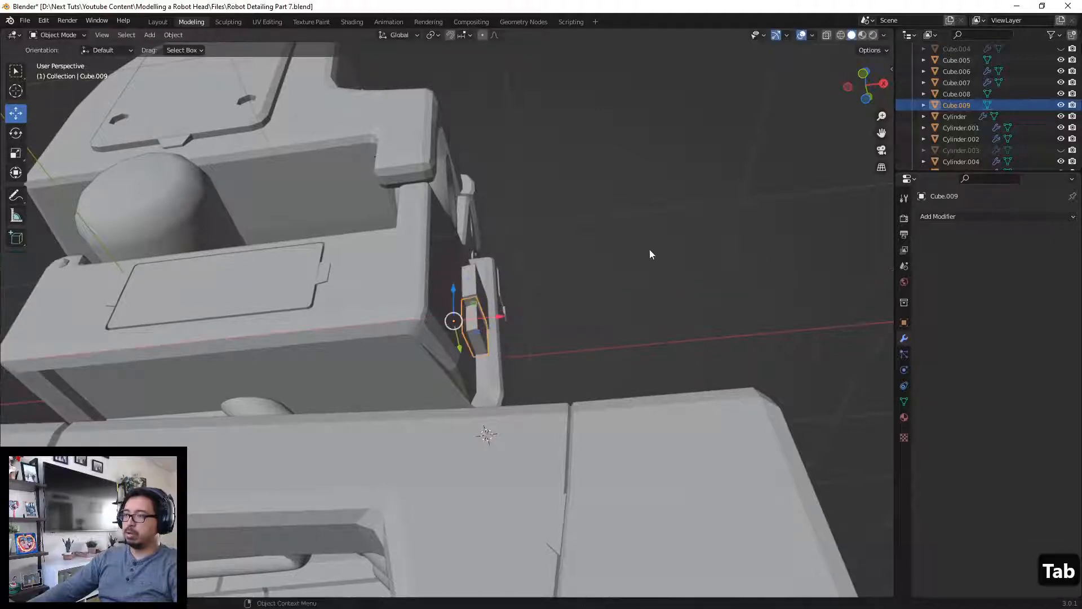
{"action": "middle_click_drag", "start_coordinate": [649, 250], "coordinate": [361, 362]}
{"action": "left_click", "coordinate": [296, 365]}
{"action": "scroll", "coordinate": [252, 334], "scroll_direction": "down", "scroll_amount": 4}
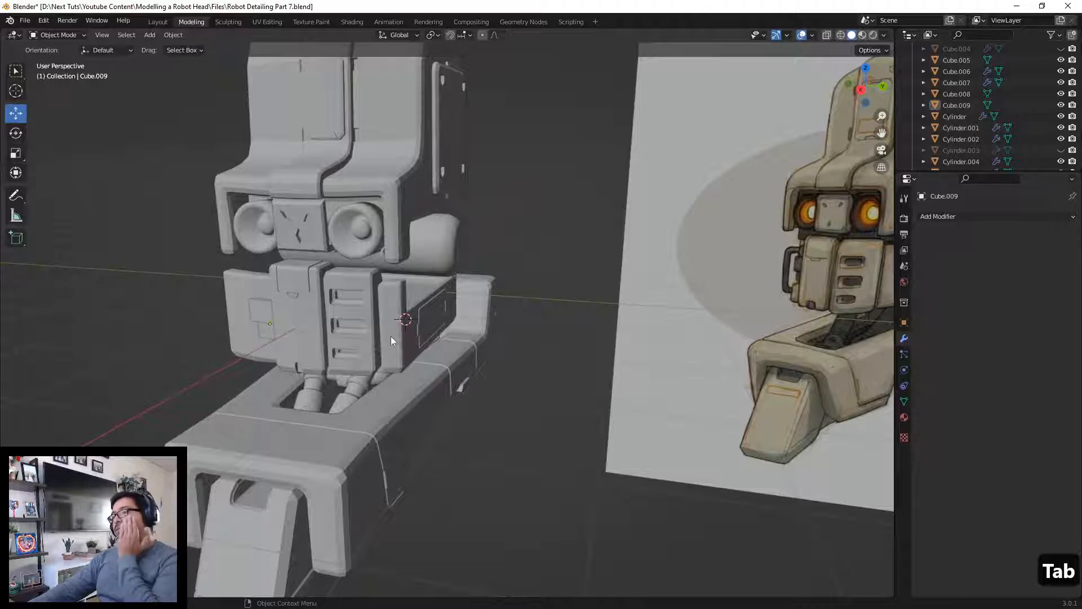
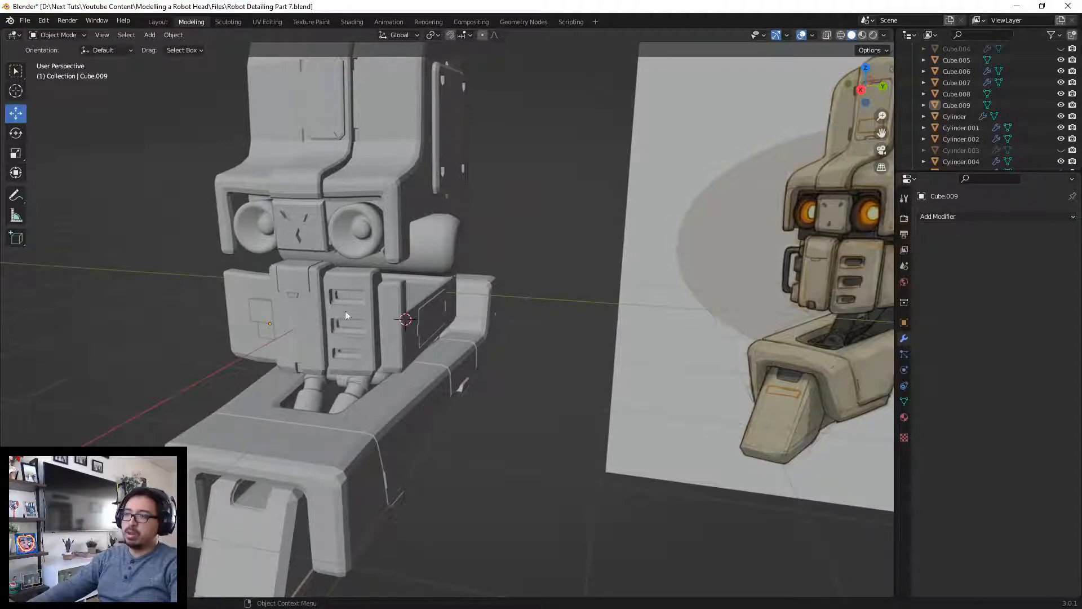
Step: Duplicate the upper block and place the copy beneath the narrower block, near the wall's lower edge
{"action": "middle_click_drag", "start_coordinate": [349, 374], "coordinate": [522, 378]}
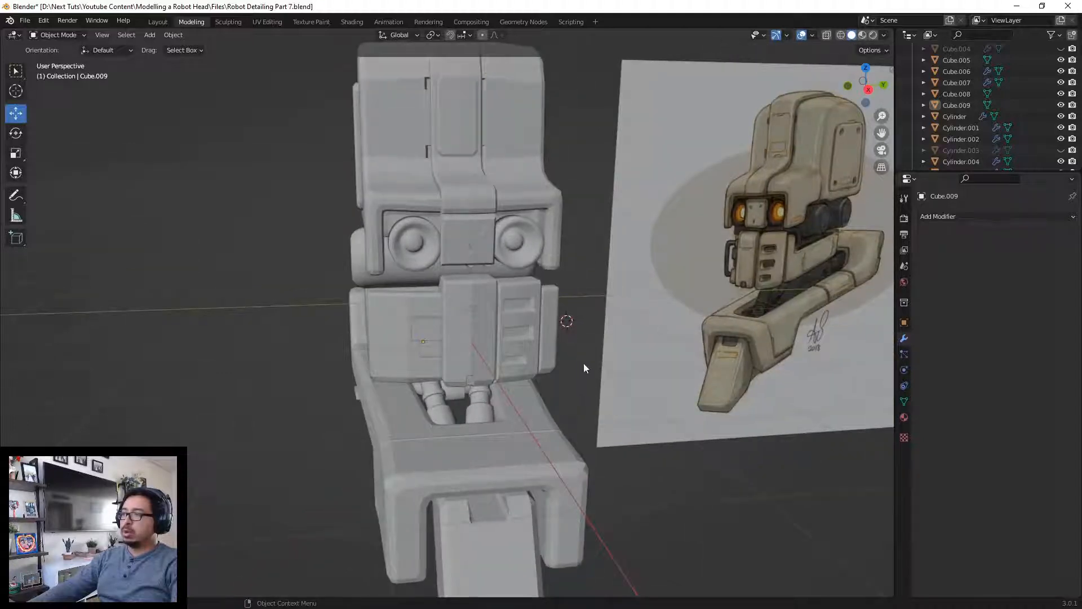
{"action": "left_click", "coordinate": [433, 333]}
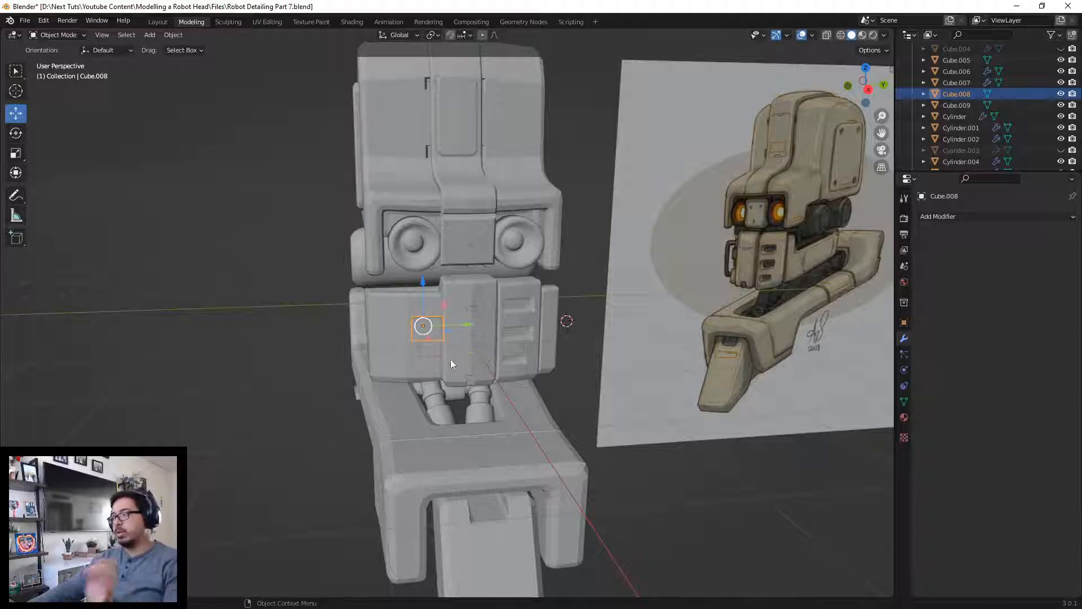
{"action": "key", "text": "shift+d"}
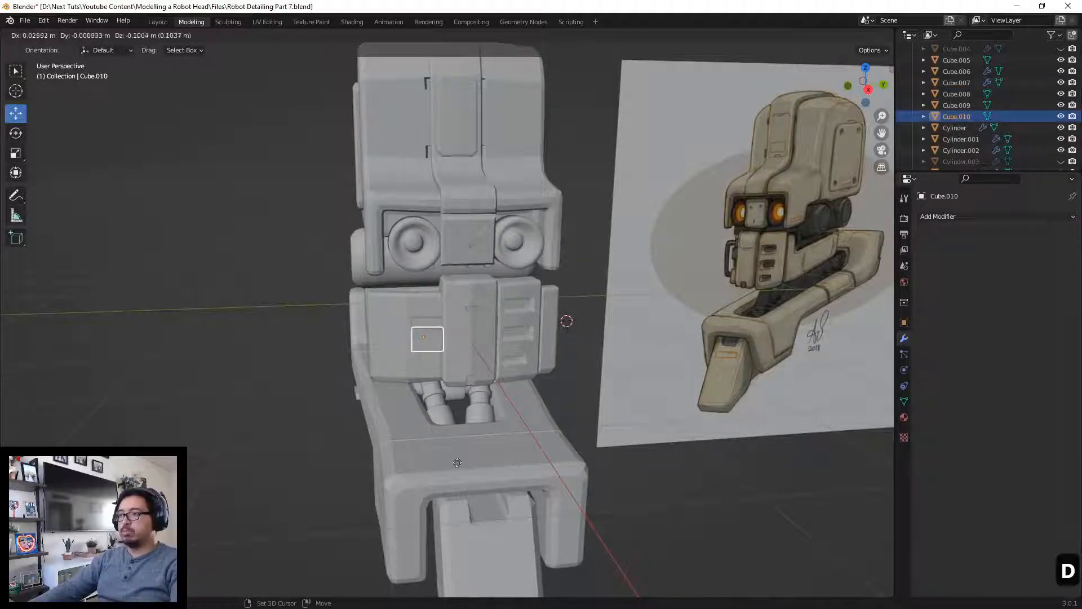
{"action": "left_click", "coordinate": [468, 293]}
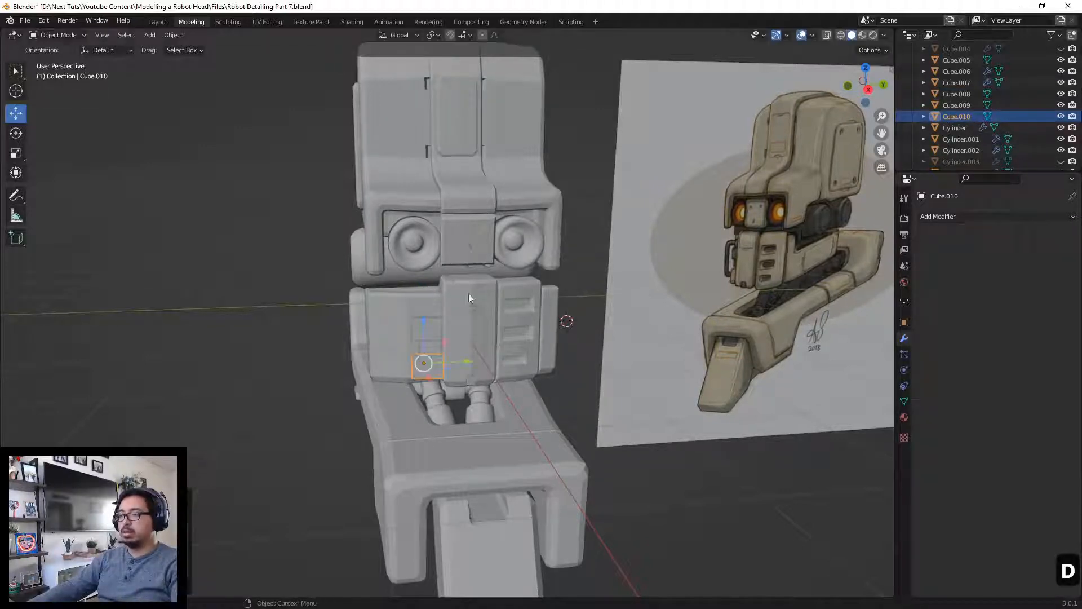
{"action": "middle_click_drag", "start_coordinate": [433, 377], "coordinate": [492, 387]}
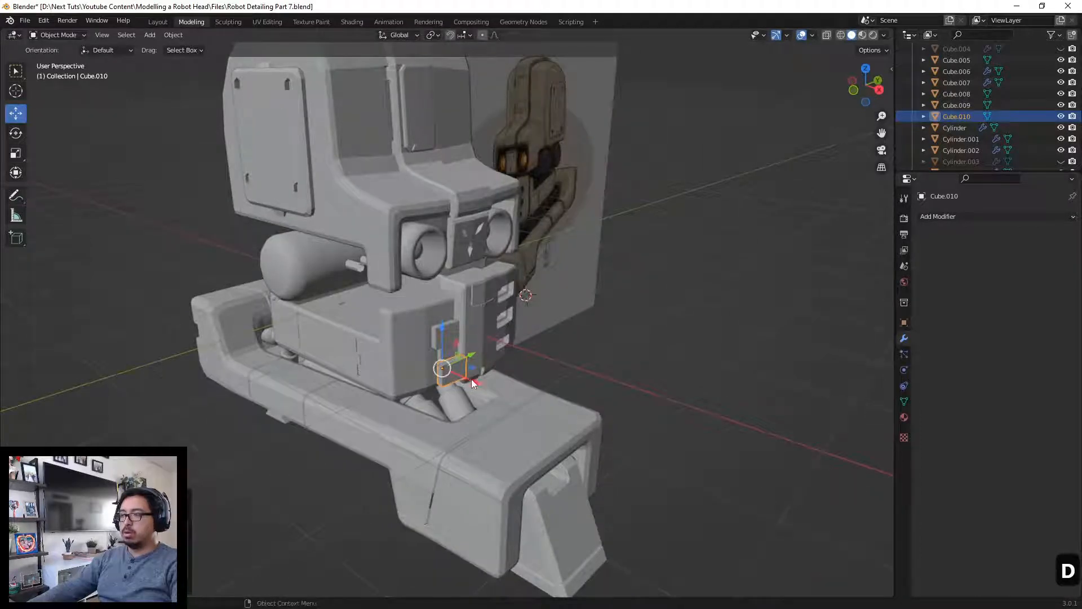
Step: Adjust the bottom block's front face along X, and raise its top face along Z
{"action": "key", "text": "Tab"}
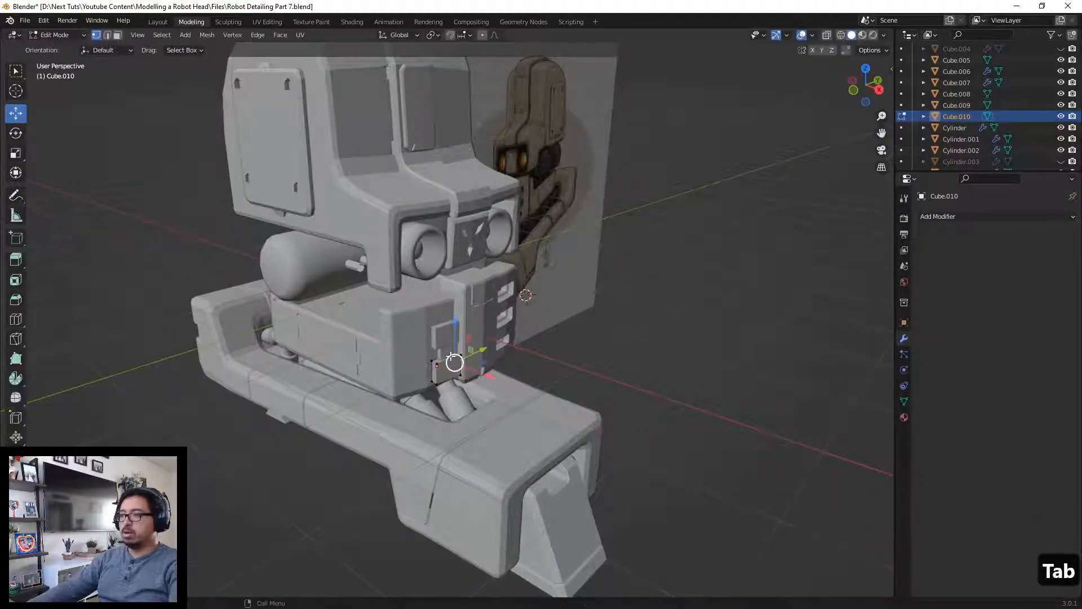
{"action": "key", "text": "3"}
{"action": "left_click", "coordinate": [449, 369]}
{"action": "left_click_drag", "start_coordinate": [449, 369], "coordinate": [472, 377]}
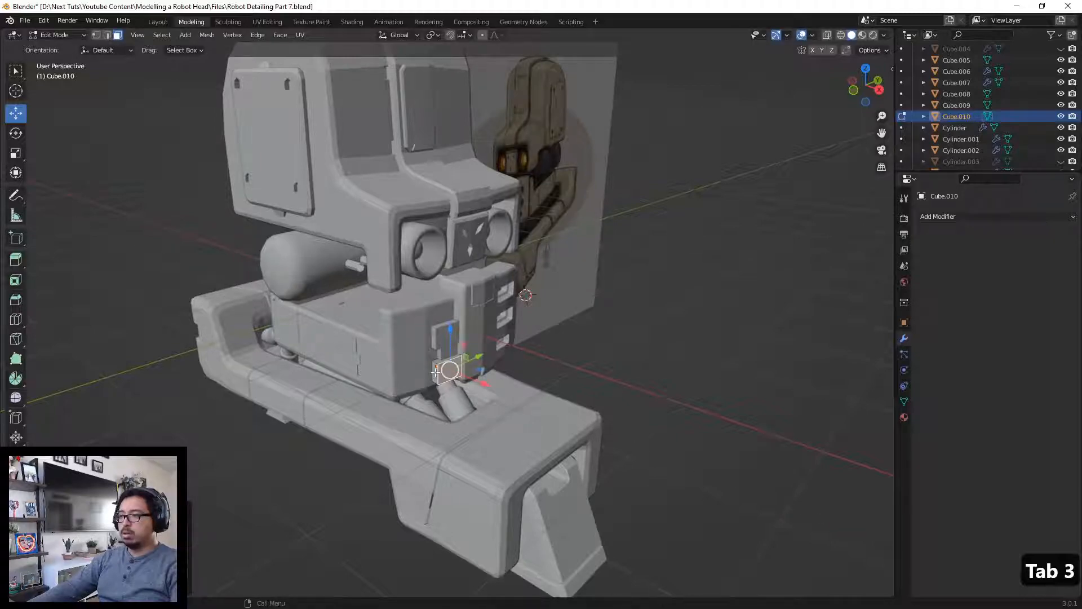
{"action": "mouse_move", "coordinate": [445, 365]}
{"action": "middle_mouse_down"}
{"action": "mouse_move", "coordinate": [472, 355]}
{"action": "mouse_move", "coordinate": [434, 360]}
{"action": "middle_mouse_up"}
{"action": "left_click", "coordinate": [431, 357]}
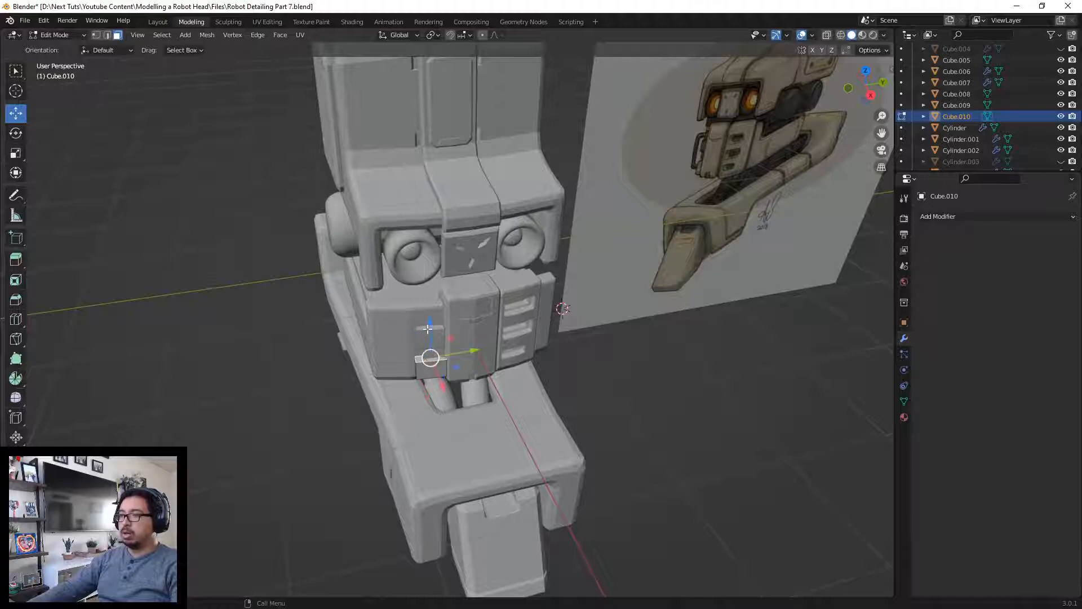
{"action": "middle_click_drag", "start_coordinate": [427, 329], "coordinate": [375, 303]}
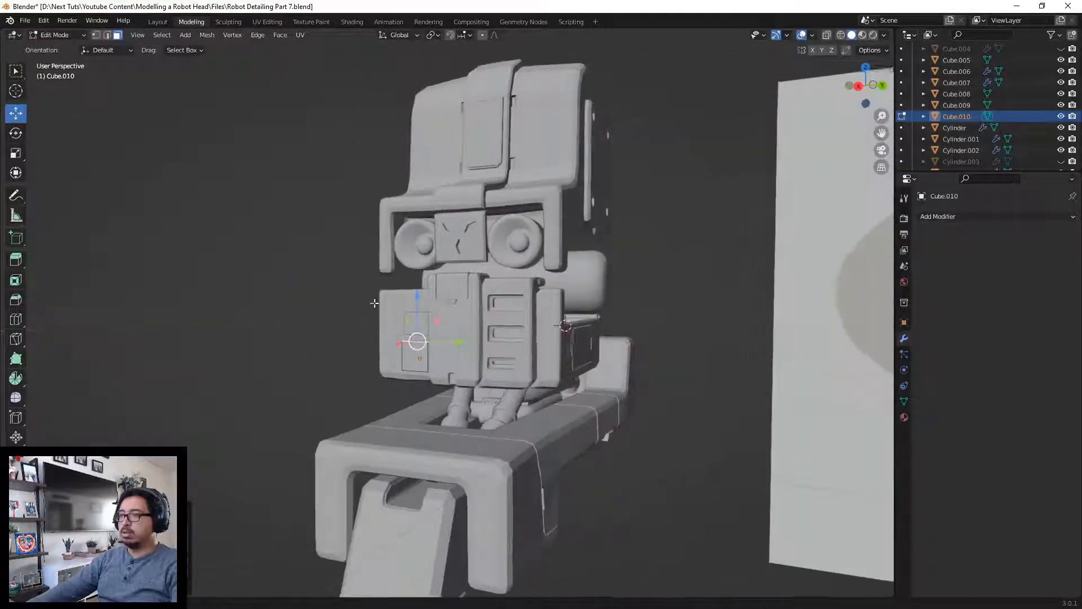
Step: Move the bottom block's inner side face along Y away from the centre block to leave a gap
{"action": "left_click", "coordinate": [429, 355]}
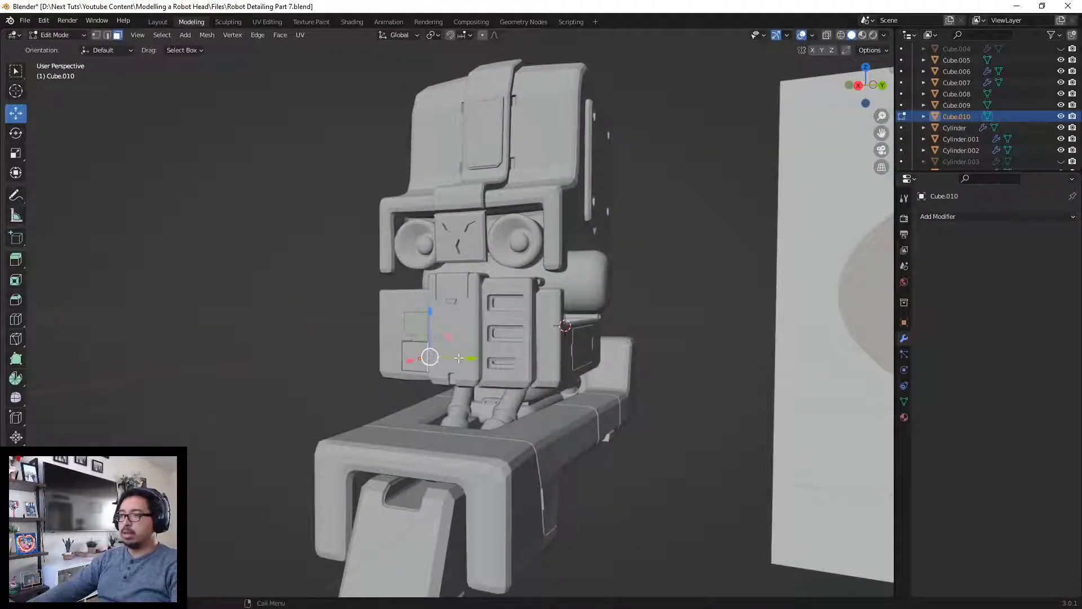
{"action": "left_click_drag", "start_coordinate": [459, 358], "coordinate": [449, 355]}
{"action": "key", "text": "Tab"}
{"action": "middle_click_drag", "start_coordinate": [338, 346], "coordinate": [252, 370]}
{"action": "left_click", "coordinate": [252, 365]}
Step: Nudge the bottom block's outer front edge along X to refine its front face, and return to Object Mode
{"action": "middle_click_drag", "start_coordinate": [363, 328], "coordinate": [391, 361]}
{"action": "scroll", "coordinate": [391, 362], "scroll_direction": "up", "scroll_amount": 3}
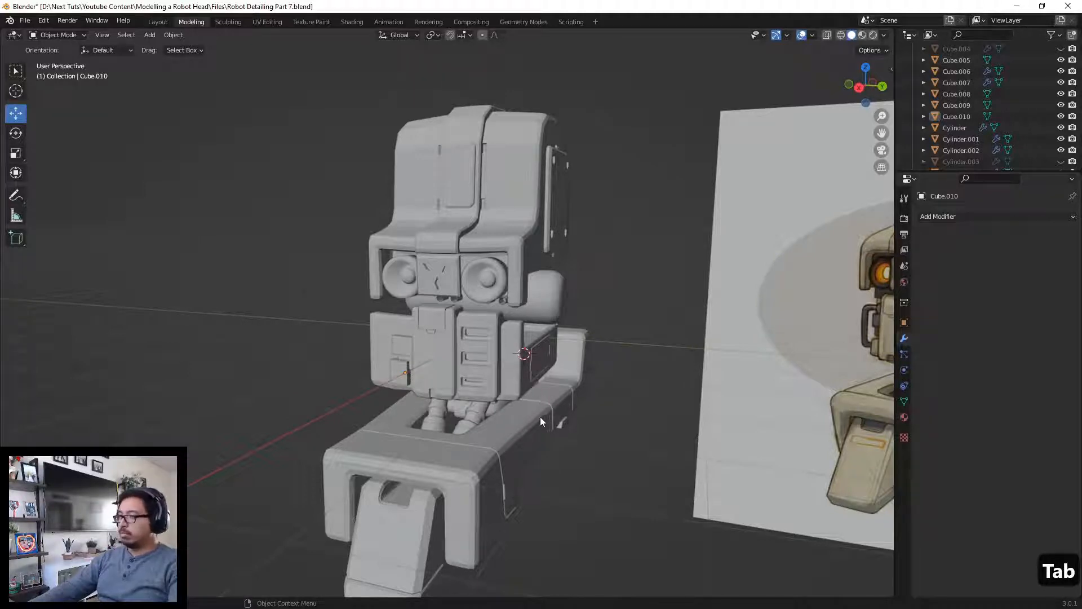
{"action": "middle_click_drag", "start_coordinate": [446, 388], "coordinate": [370, 408]}
{"action": "scroll", "coordinate": [455, 364], "scroll_direction": "up", "scroll_amount": 4}
{"action": "scroll", "coordinate": [455, 365], "scroll_direction": "up", "scroll_amount": 3}
{"action": "left_click", "coordinate": [404, 377]}
{"action": "key", "text": "Tab"}
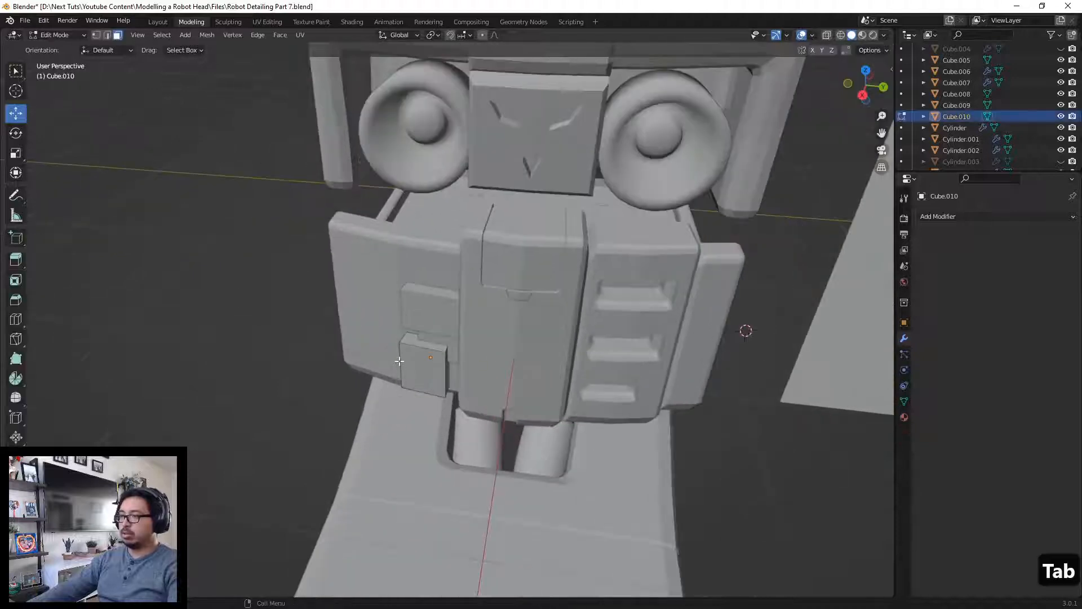
{"action": "key", "text": "2"}
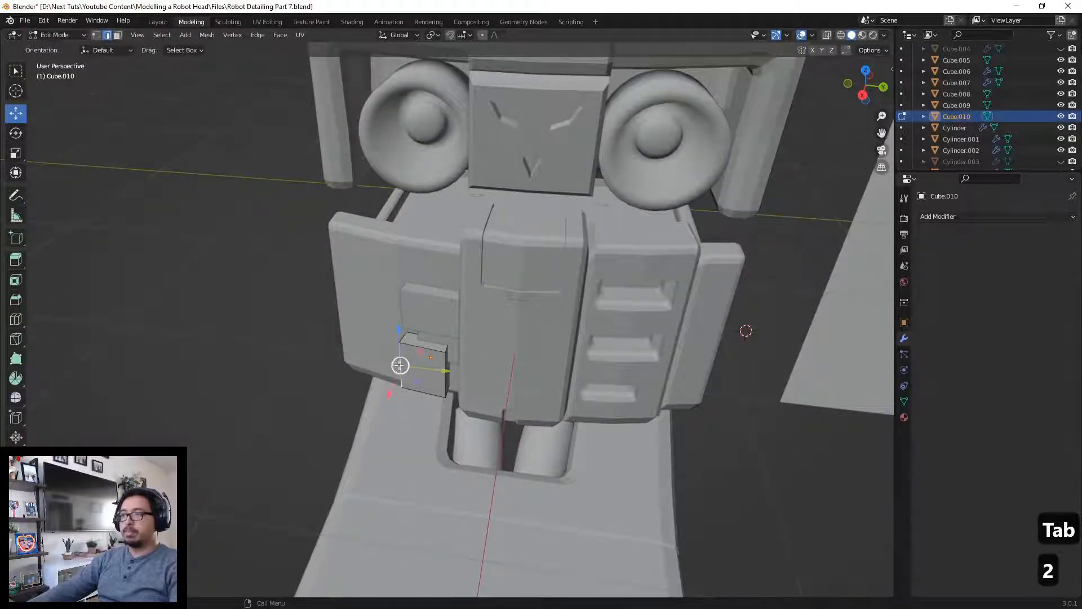
{"action": "left_click_drag", "start_coordinate": [388, 393], "coordinate": [425, 383]}
{"action": "key", "text": "alt+z"}
{"action": "key", "text": "3"}
{"action": "left_click", "coordinate": [426, 366]}
{"action": "key", "text": "alt+z"}
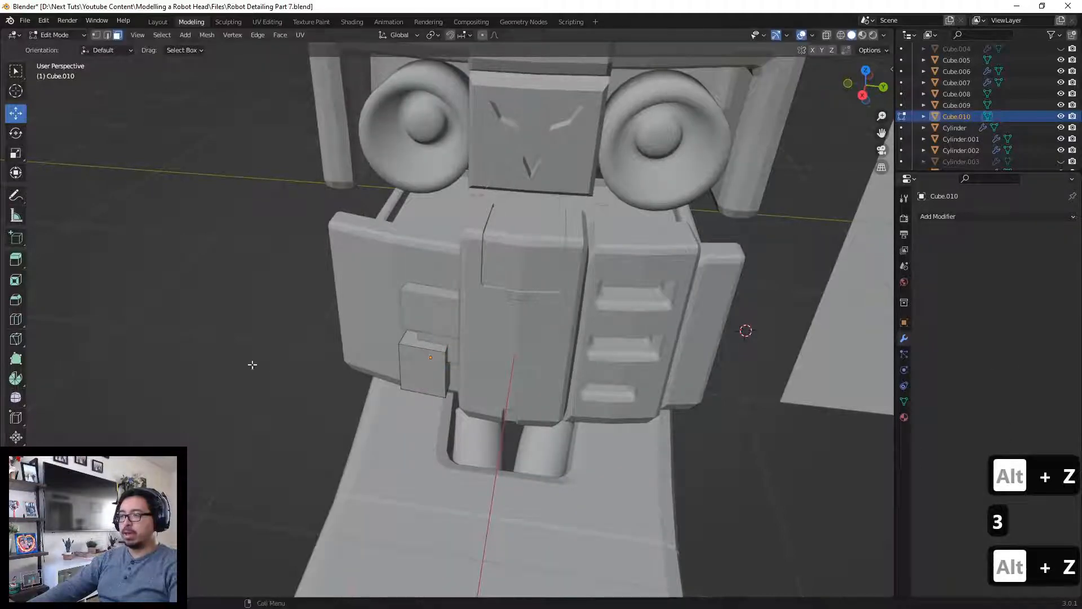
{"action": "middle_click_drag", "start_coordinate": [252, 363], "coordinate": [377, 395]}
{"action": "key", "text": "Tab"}
{"action": "left_click", "coordinate": [646, 385]}
Step: Add a new cube mesh to the scene for another detail piece
{"action": "scroll", "coordinate": [640, 384], "scroll_direction": "down", "scroll_amount": 4}
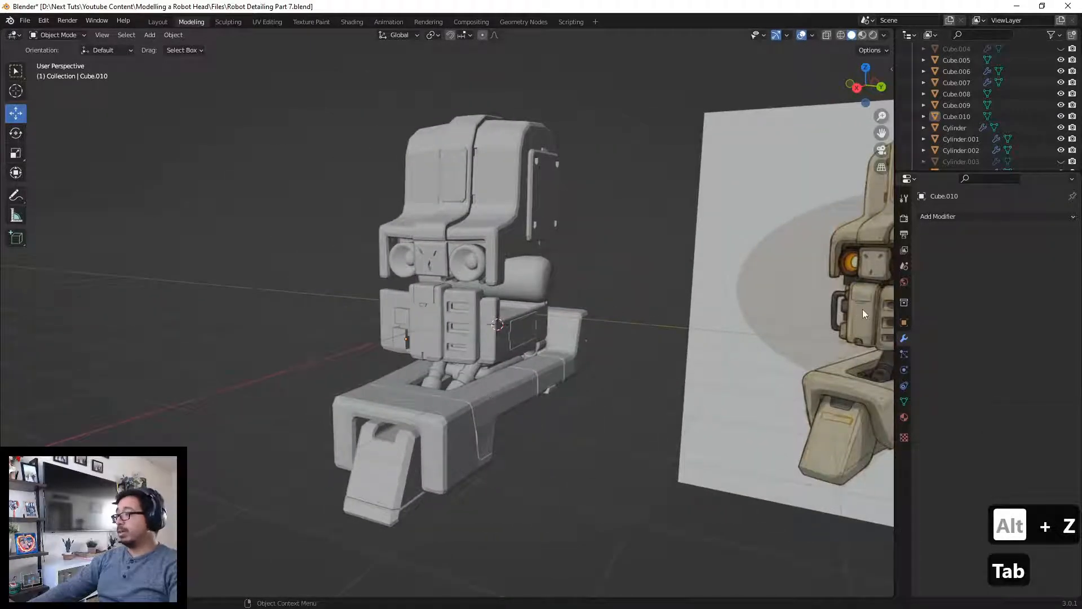
{"action": "middle_click_drag", "start_coordinate": [544, 449], "coordinate": [553, 415]}
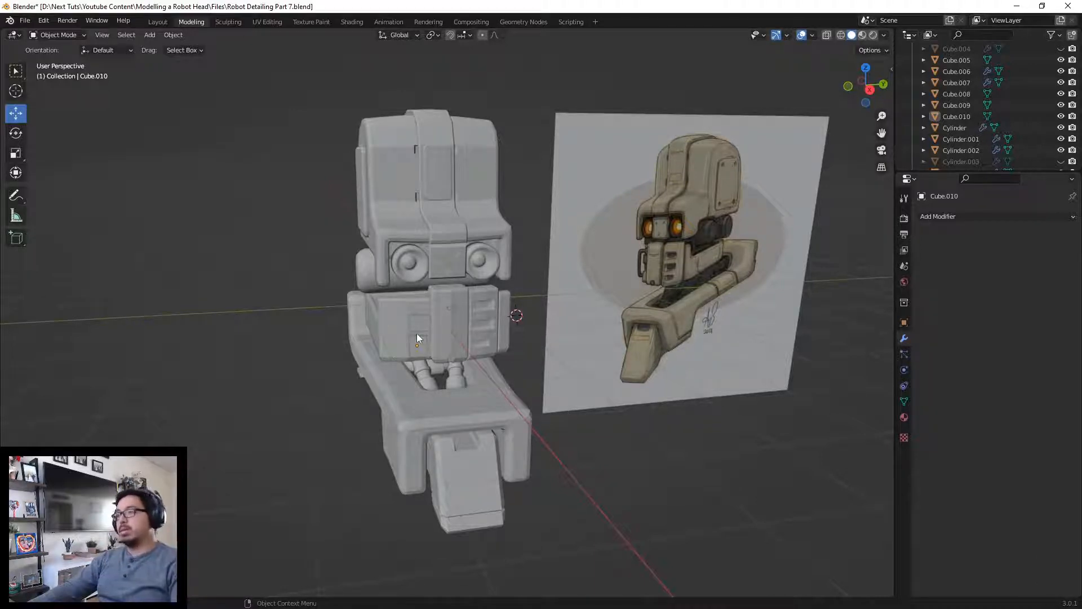
{"action": "scroll", "coordinate": [438, 291], "scroll_direction": "up", "scroll_amount": 2}
{"action": "key", "text": "shift+a"}
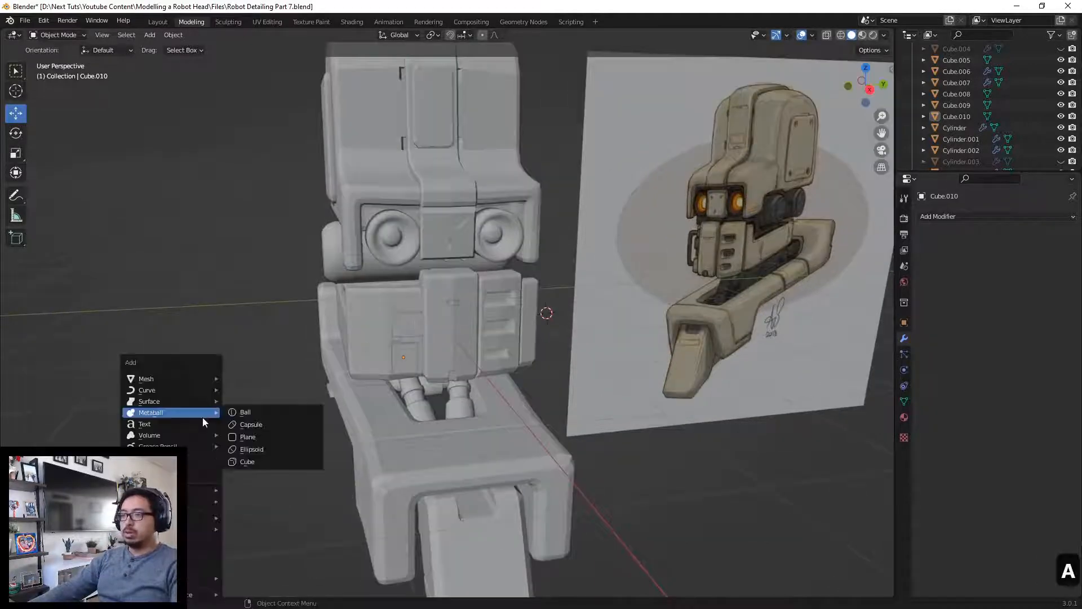
{"action": "mouse_move", "coordinate": [186, 404]}
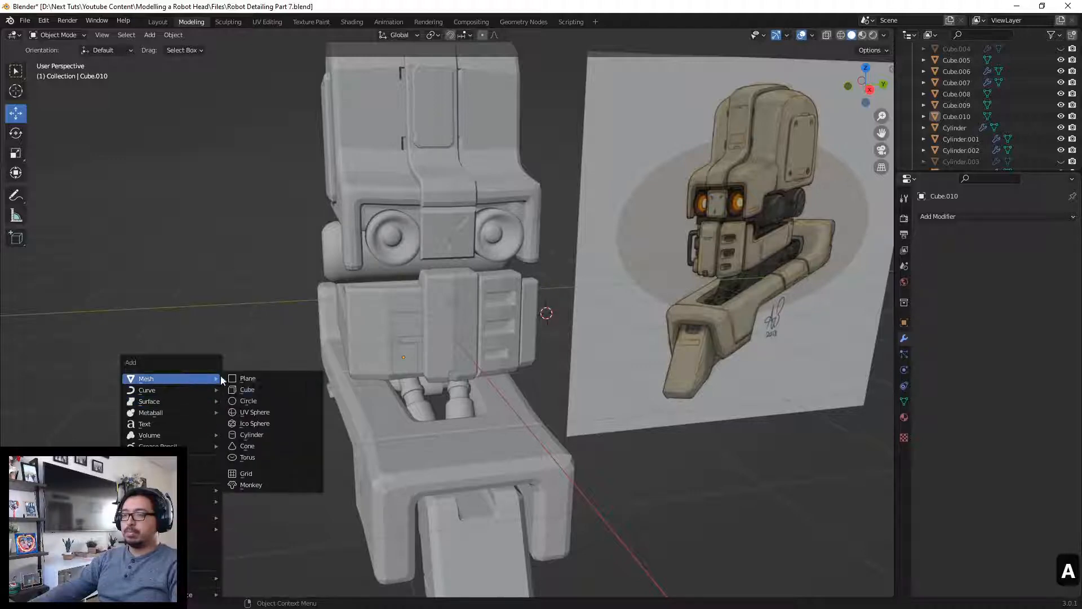
{"action": "left_click", "coordinate": [237, 390]}
{"action": "scroll", "coordinate": [235, 386], "scroll_direction": "down", "scroll_amount": 4}
{"action": "middle_click_drag", "start_coordinate": [444, 378], "coordinate": [483, 363]}
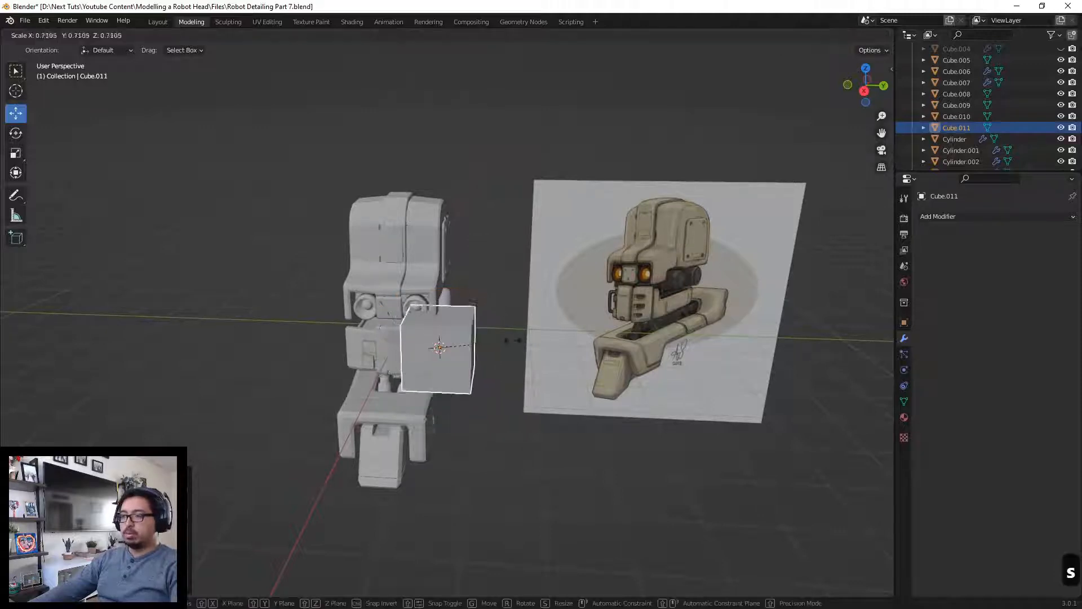
Step: Scale the new cube down and place it on the jaw's plain wall, outward of the stacked small blocks
{"action": "key", "text": "s"}
{"action": "left_click", "coordinate": [471, 351]}
{"action": "left_click_drag", "start_coordinate": [471, 351], "coordinate": [387, 347]}
{"action": "scroll", "coordinate": [383, 343], "scroll_direction": "up", "scroll_amount": 3}
{"action": "middle_click_drag", "start_coordinate": [377, 337], "coordinate": [394, 367], "text": "shift"}
{"action": "left_click_drag", "start_coordinate": [383, 364], "coordinate": [387, 372]}
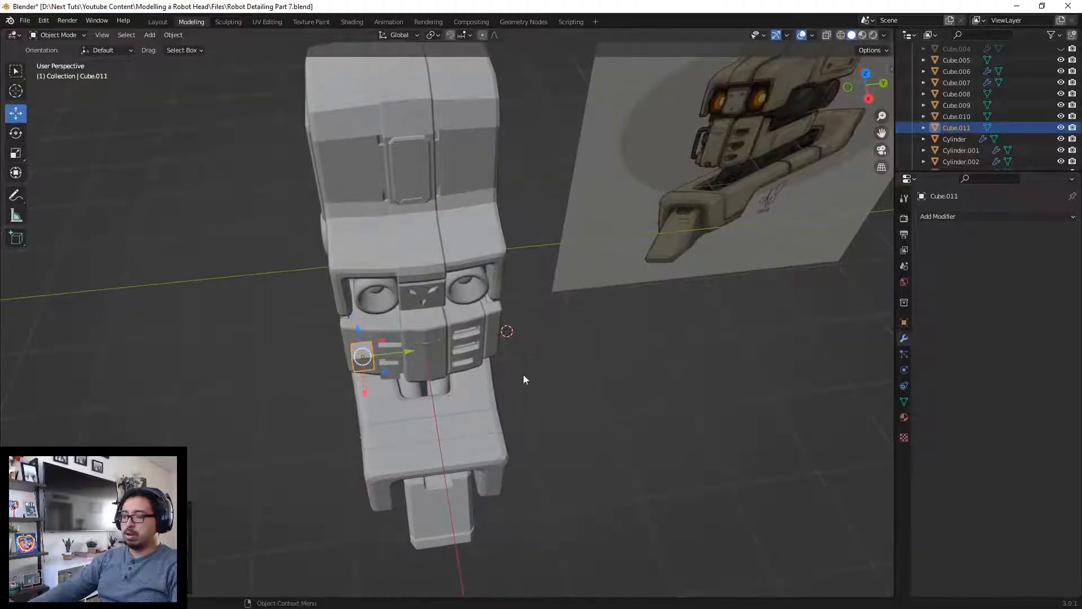
Step: Shrink the cube in X and Z while keeping its Y width, scaling it to about 0.43
{"action": "key", "text": "s"}
{"action": "key", "text": "x"}
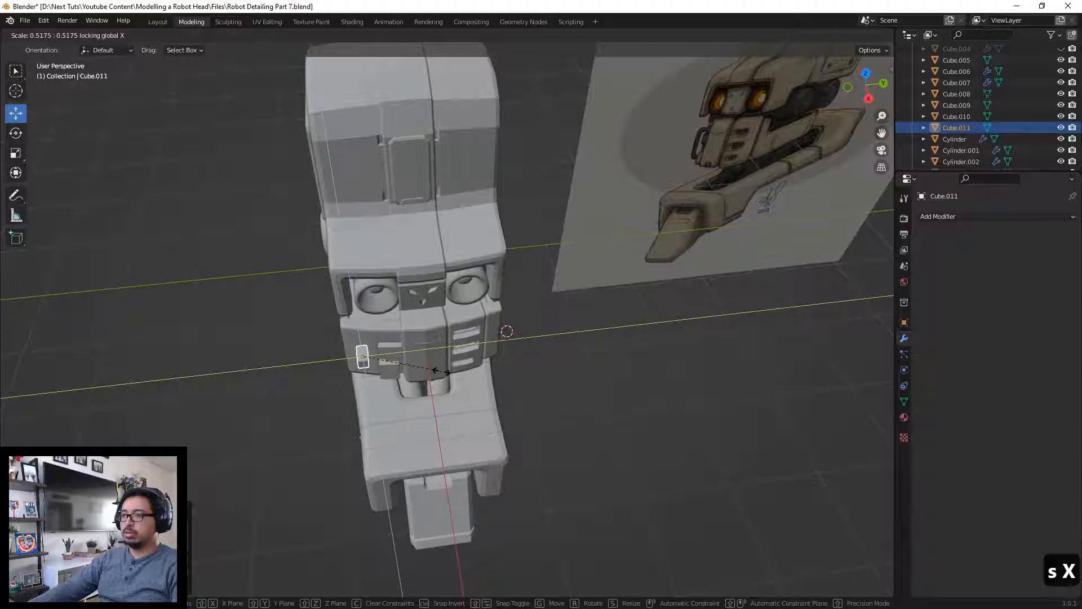
{"action": "key", "text": "y"}
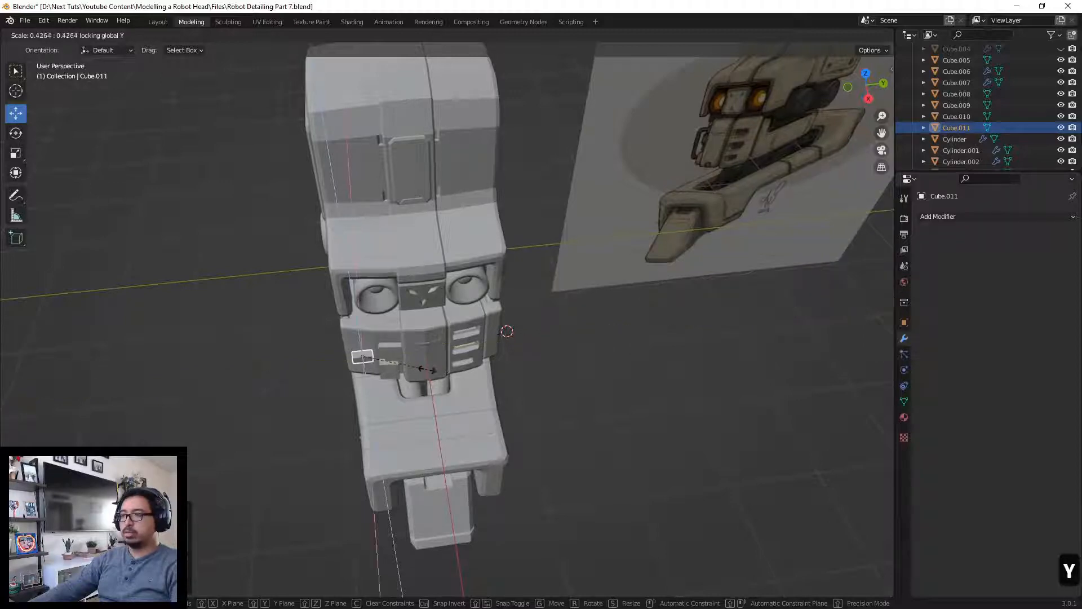
{"action": "left_click", "coordinate": [423, 370]}
{"action": "middle_click_drag", "start_coordinate": [423, 370], "coordinate": [402, 288]}
{"action": "scroll", "coordinate": [402, 289], "scroll_direction": "up", "scroll_amount": 5}
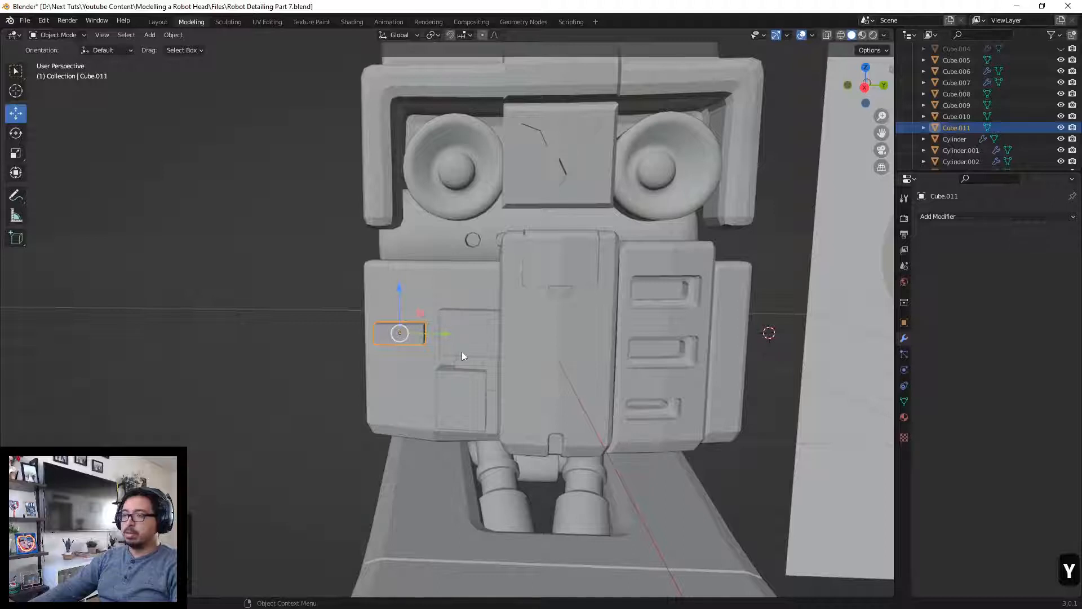
Step: Narrow the small block along the Y axis so it has a roughly square front
{"action": "key", "text": "s"}
{"action": "key", "text": "z"}
{"action": "key", "text": "shift+z"}
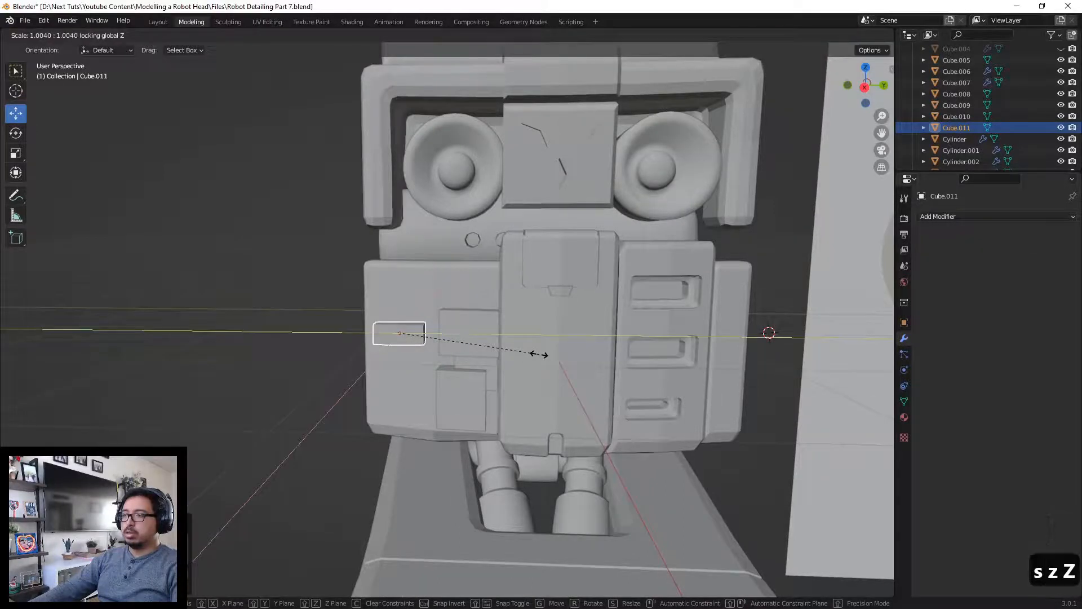
{"action": "key", "text": "x"}
{"action": "key", "text": "z"}
{"action": "key", "text": "y"}
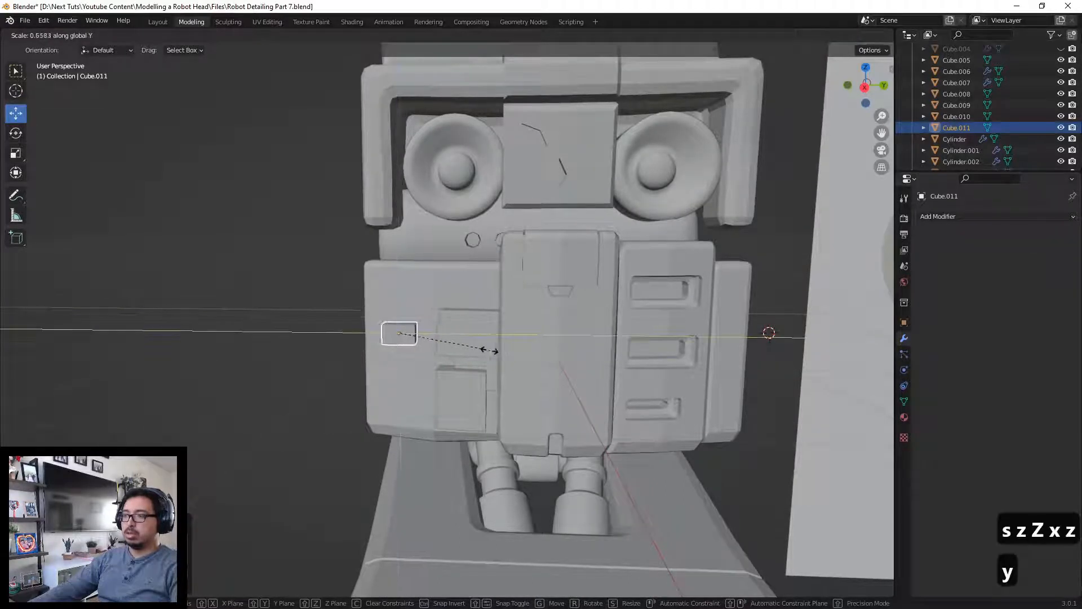
{"action": "left_click", "coordinate": [445, 340]}
Step: In Edit Mode, stretch the small block along Z to about 1.9 times its height
{"action": "key", "text": "Tab"}
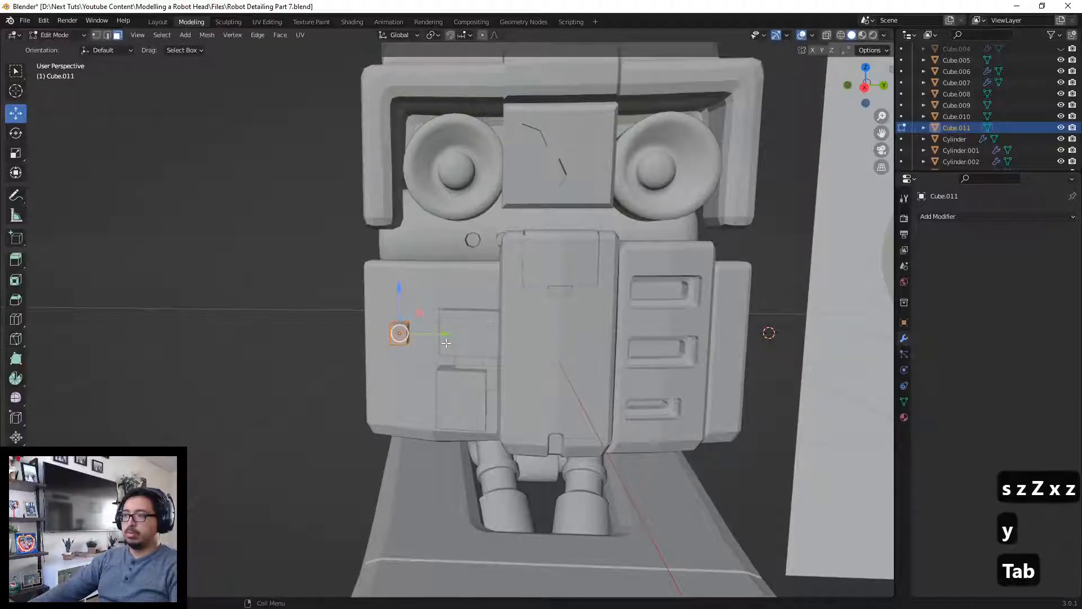
{"action": "middle_click_drag", "start_coordinate": [393, 326], "coordinate": [400, 332]}
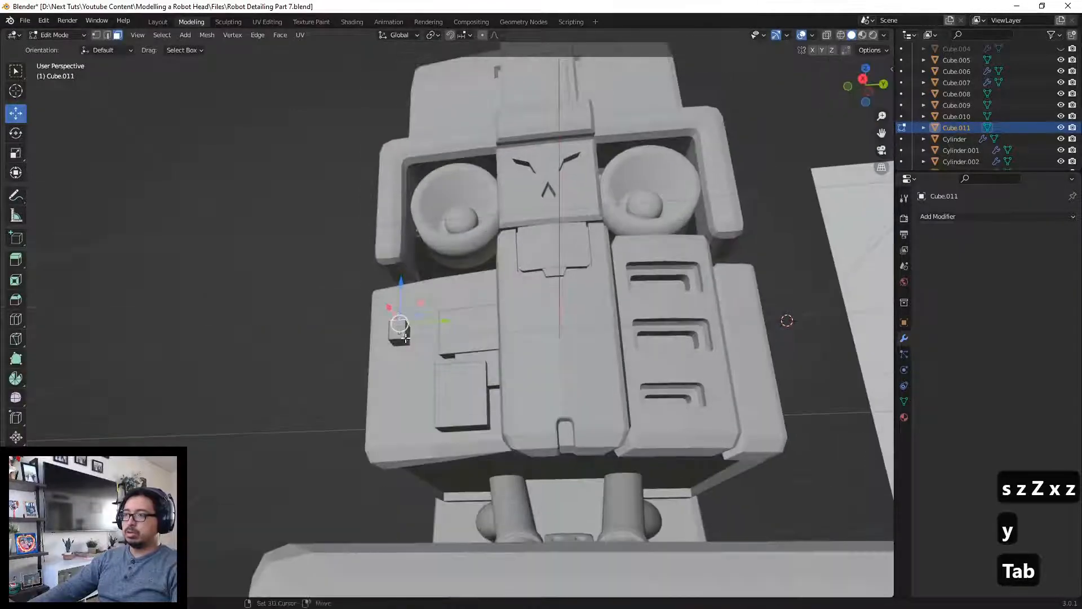
{"action": "key", "text": "s"}
{"action": "key", "text": "z"}
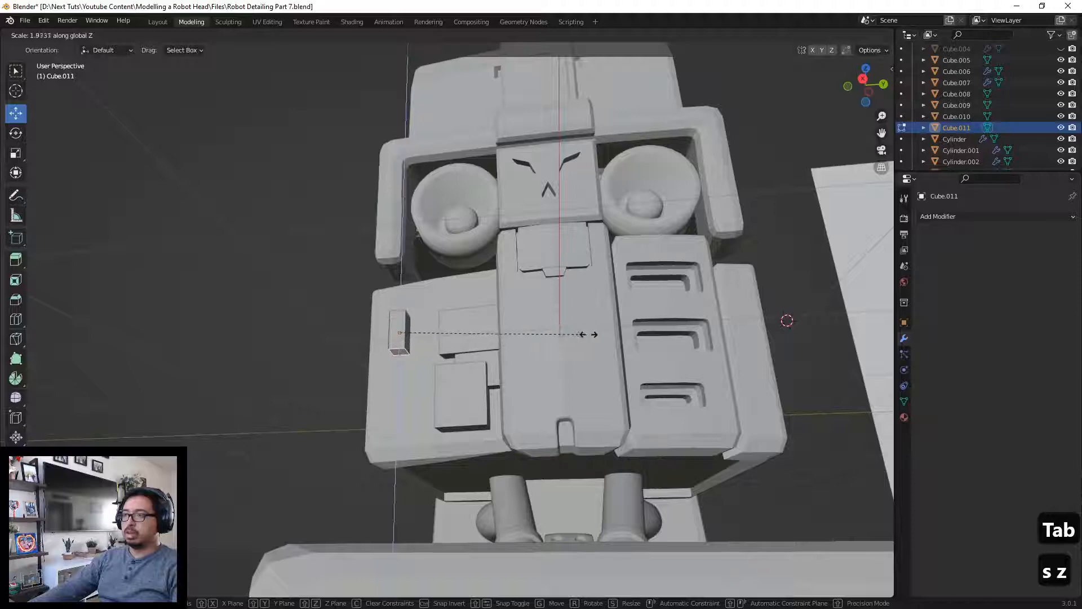
{"action": "left_click", "coordinate": [589, 336]}
Step: Extrude the block's mesh in place and scale it along Z by about 1.7 to form upper and lower end segments
{"action": "middle_click_drag", "start_coordinate": [589, 336], "coordinate": [549, 357]}
{"action": "key", "text": "e"}
{"action": "left_click", "coordinate": [552, 349]}
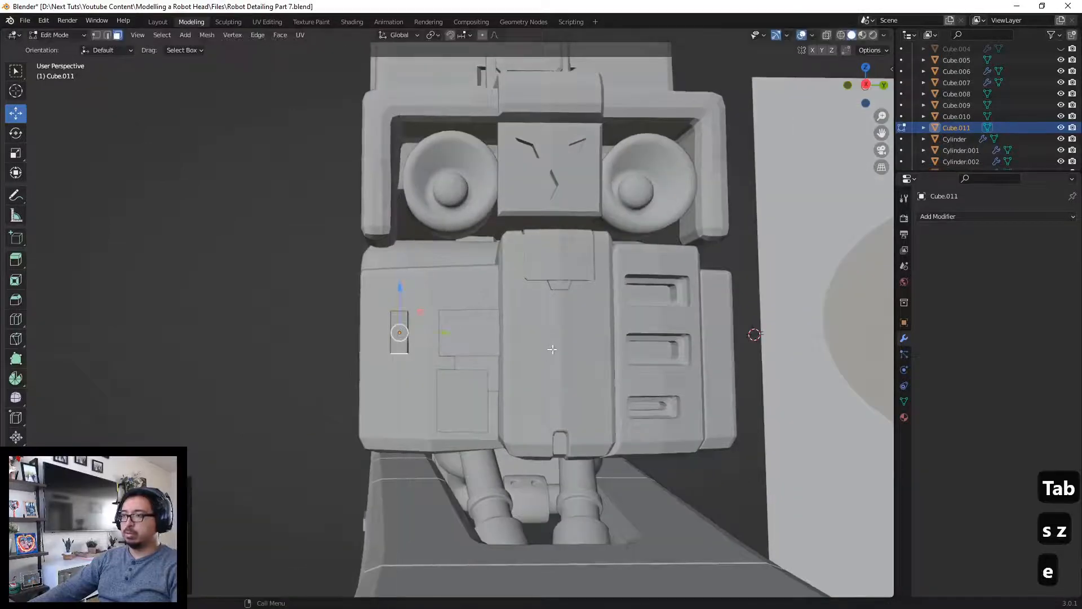
{"action": "key", "text": "s"}
{"action": "key", "text": "x"}
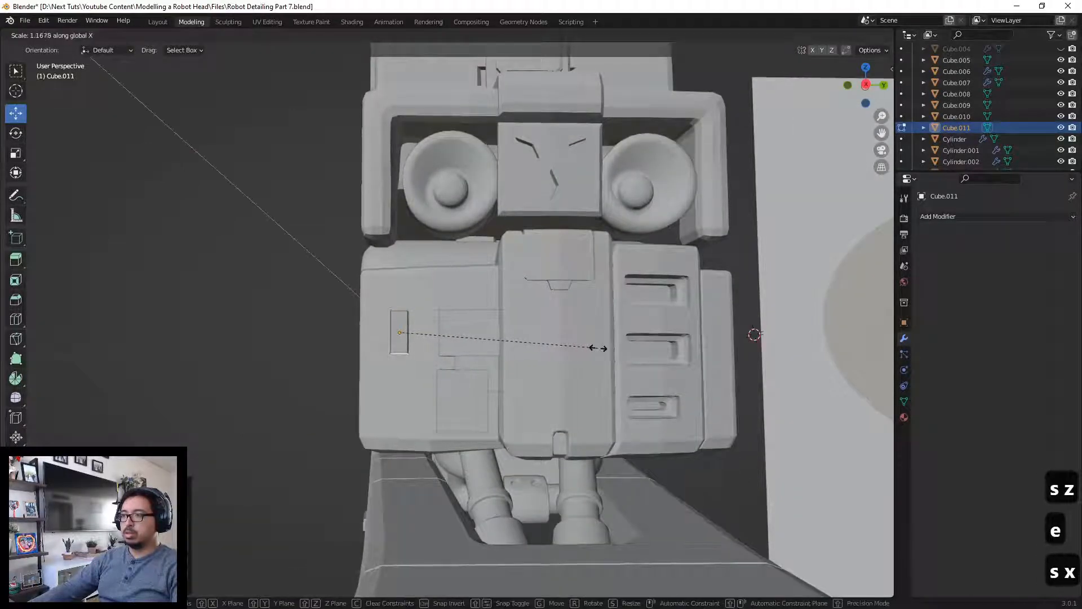
{"action": "key", "text": "z"}
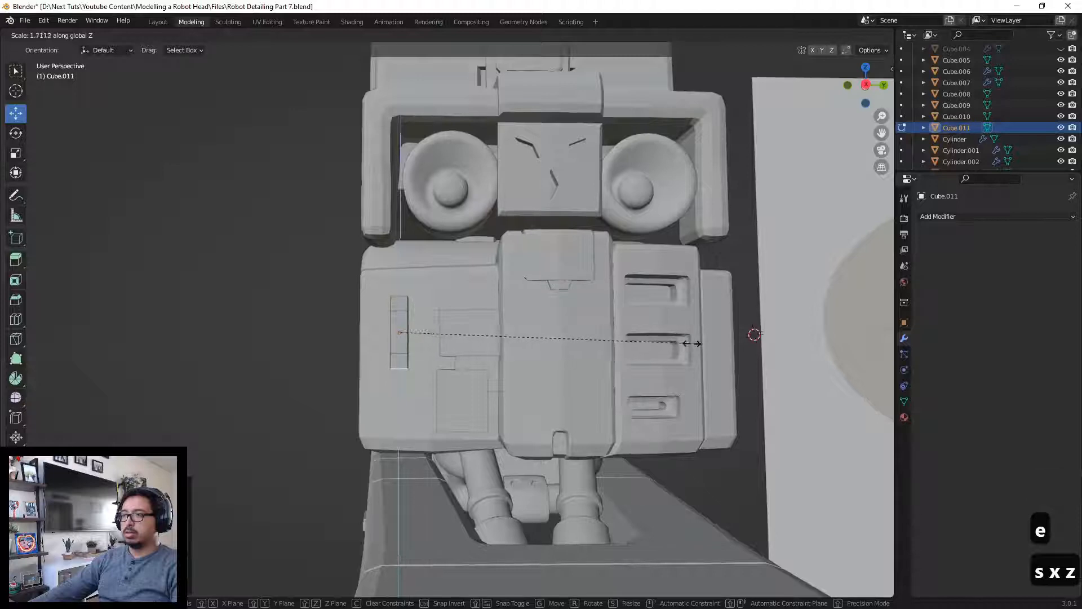
{"action": "left_click", "coordinate": [698, 343]}
Step: Move the bar's front face along X toward the jaw wall to make the bar thinner
{"action": "scroll", "coordinate": [478, 331], "scroll_direction": "down", "scroll_amount": 3}
{"action": "mouse_move", "coordinate": [479, 331]}
{"action": "middle_mouse_down"}
{"action": "mouse_move", "coordinate": [401, 305]}
{"action": "mouse_move", "coordinate": [399, 375]}
{"action": "mouse_move", "coordinate": [410, 372]}
{"action": "middle_mouse_up"}
{"action": "scroll", "coordinate": [428, 316], "scroll_direction": "up", "scroll_amount": 5}
{"action": "scroll", "coordinate": [398, 376], "scroll_direction": "up", "scroll_amount": 3}
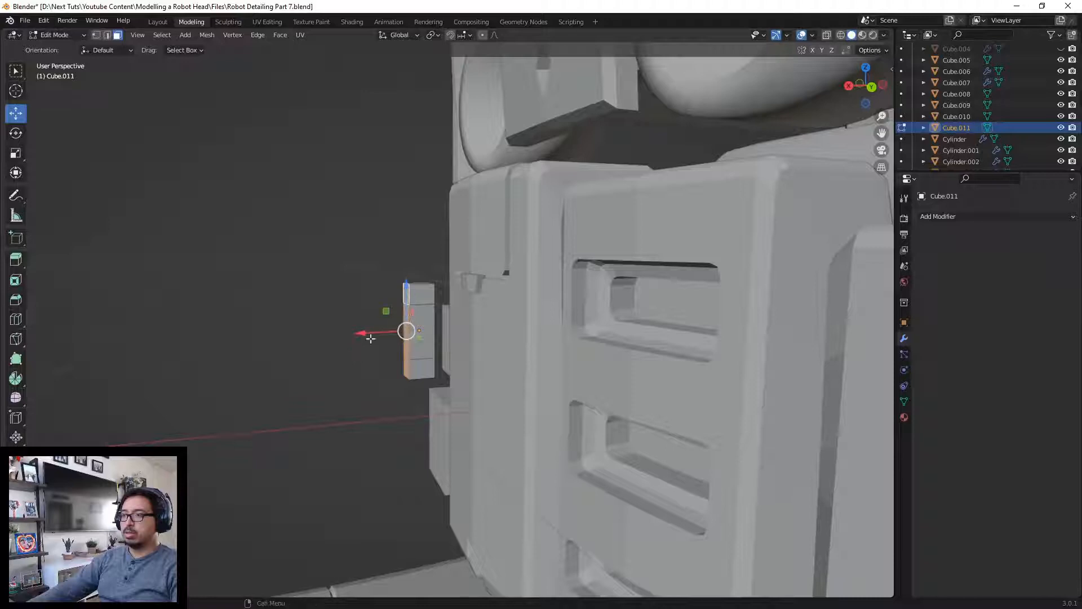
{"action": "left_click_drag", "start_coordinate": [363, 333], "coordinate": [384, 332]}
Step: Extrude the inner side faces of the bar's upper and lower segments about 0.18 m along Y to form a C-shaped bracket
{"action": "left_click", "coordinate": [425, 295]}
{"action": "left_click", "coordinate": [426, 368], "text": "shift"}
{"action": "middle_click_drag", "start_coordinate": [428, 371], "coordinate": [470, 377]}
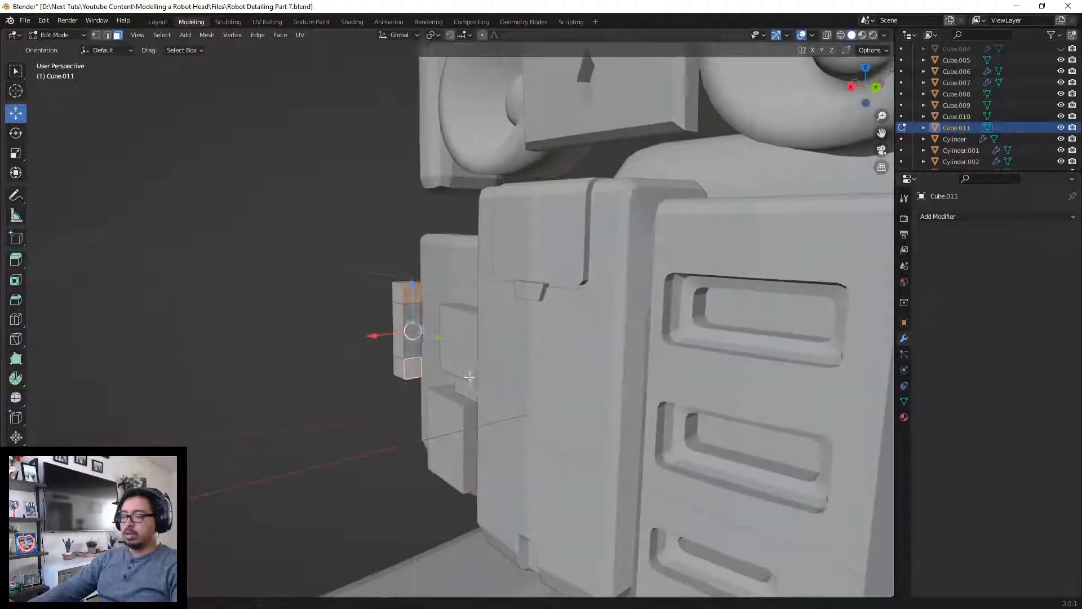
{"action": "key", "text": "e"}
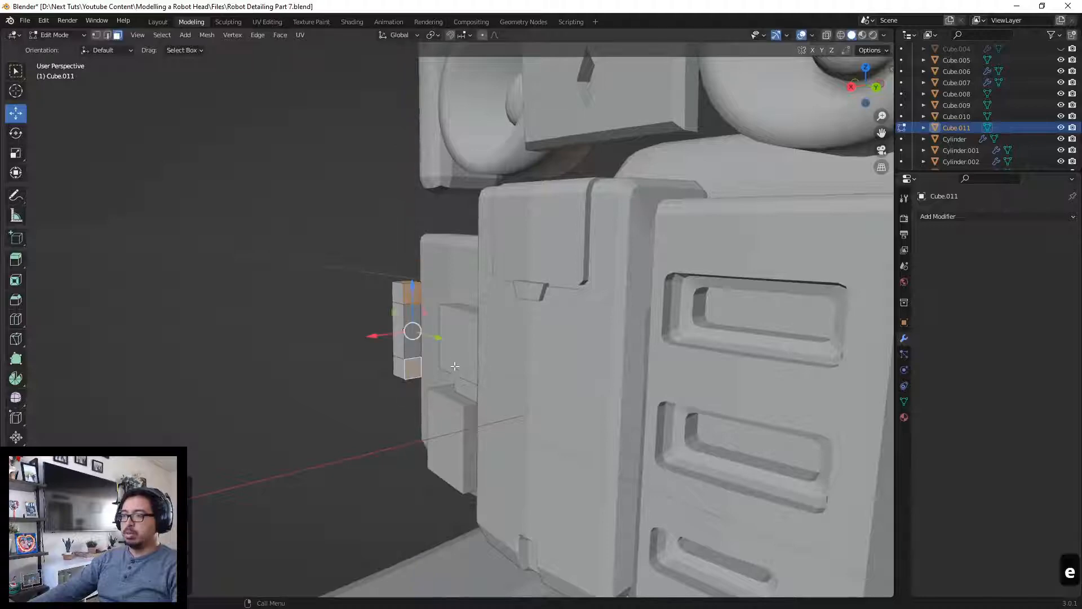
{"action": "left_click_drag", "start_coordinate": [435, 344], "coordinate": [447, 337]}
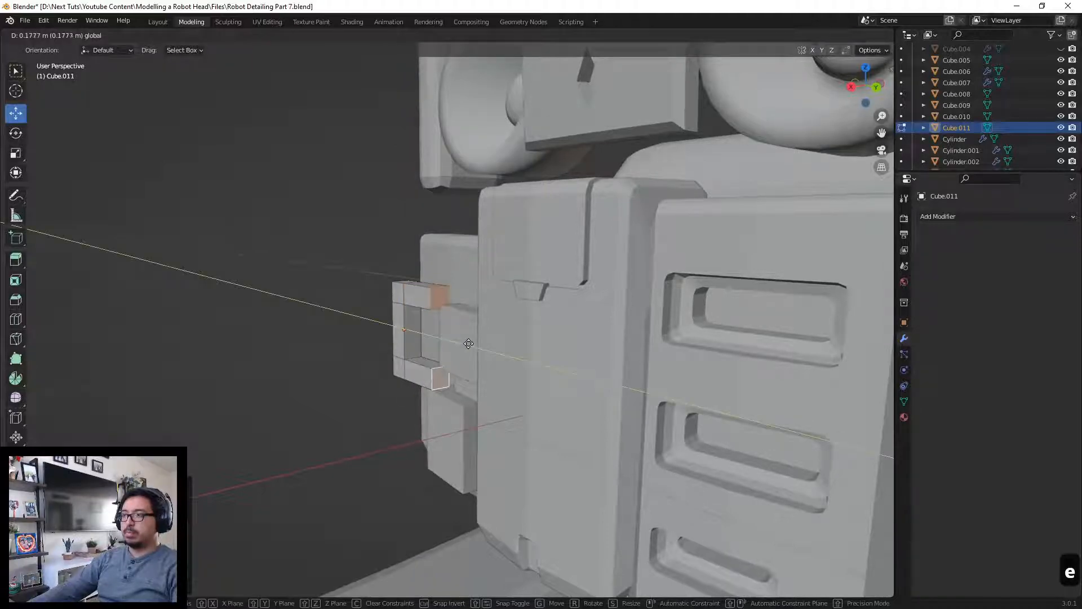
{"action": "left_click", "coordinate": [469, 343]}
Step: Bevel the bracket's upper and lower outer corner edges with 4 segments to round them fully
{"action": "middle_click_drag", "start_coordinate": [469, 343], "coordinate": [452, 346]}
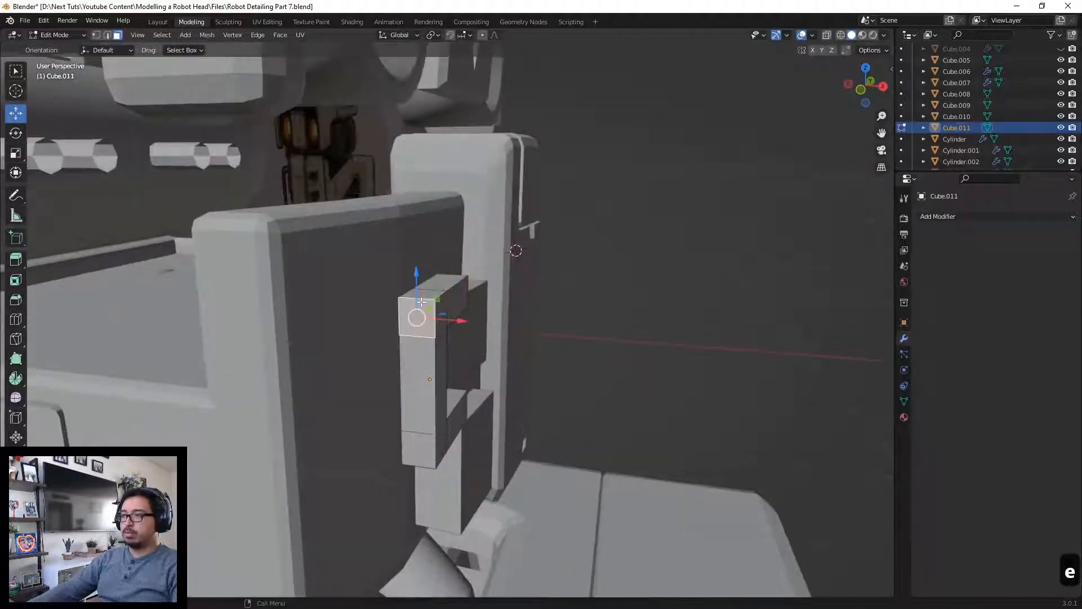
{"action": "key", "text": "2"}
{"action": "left_click", "coordinate": [424, 297]}
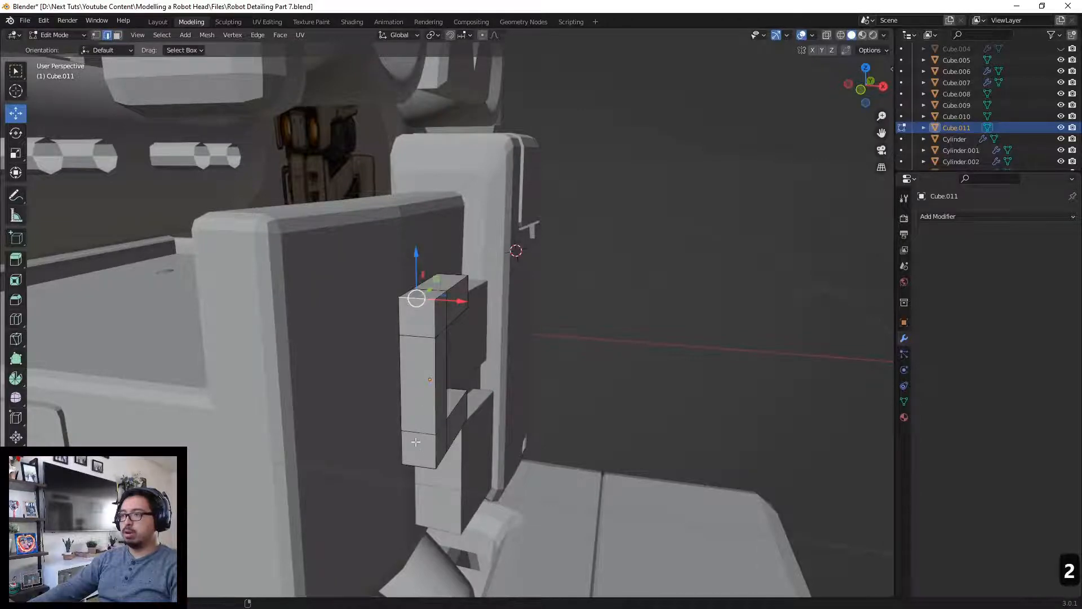
{"action": "left_click", "coordinate": [416, 442], "text": "shift"}
{"action": "middle_click_drag", "start_coordinate": [416, 442], "coordinate": [356, 411]}
{"action": "middle_click_drag", "start_coordinate": [390, 298], "coordinate": [406, 305]}
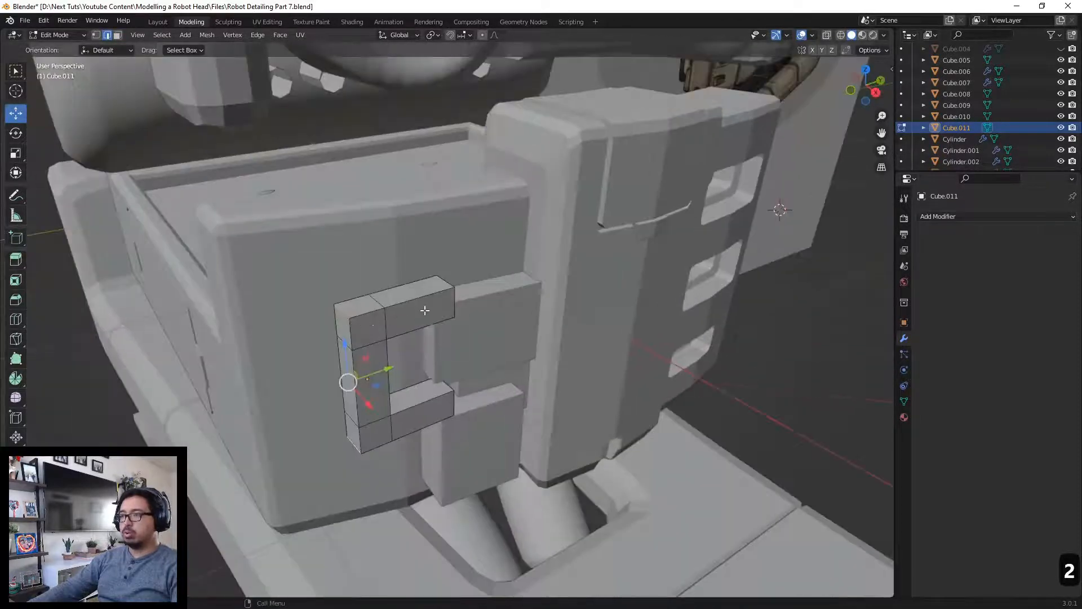
{"action": "key", "text": "ctrl+b"}
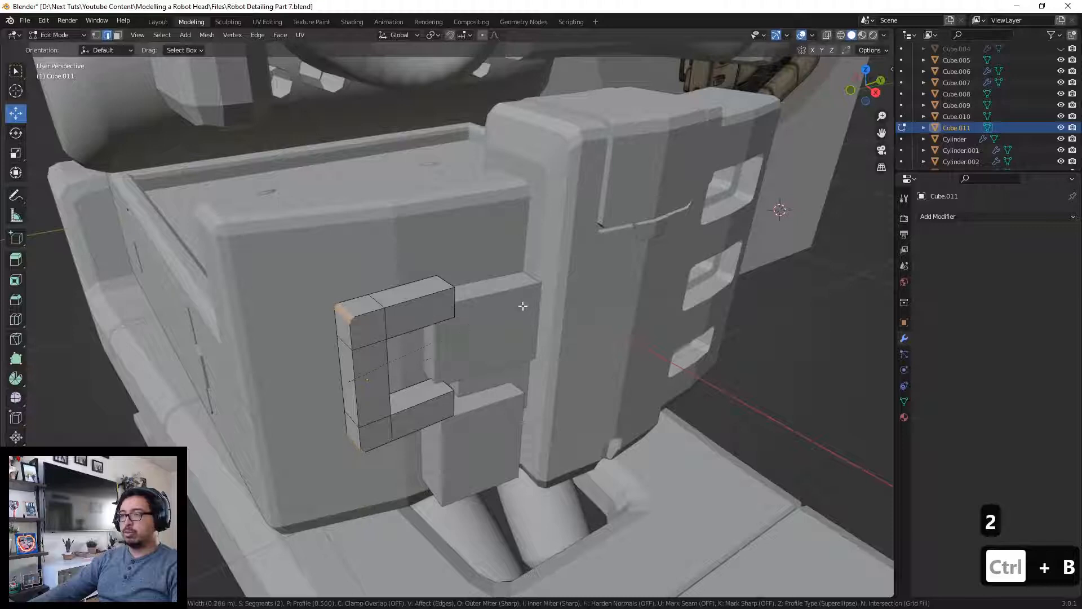
{"action": "scroll", "coordinate": [236, 299], "scroll_direction": "up", "scroll_amount": 1}
{"action": "left_click", "coordinate": [236, 299]}
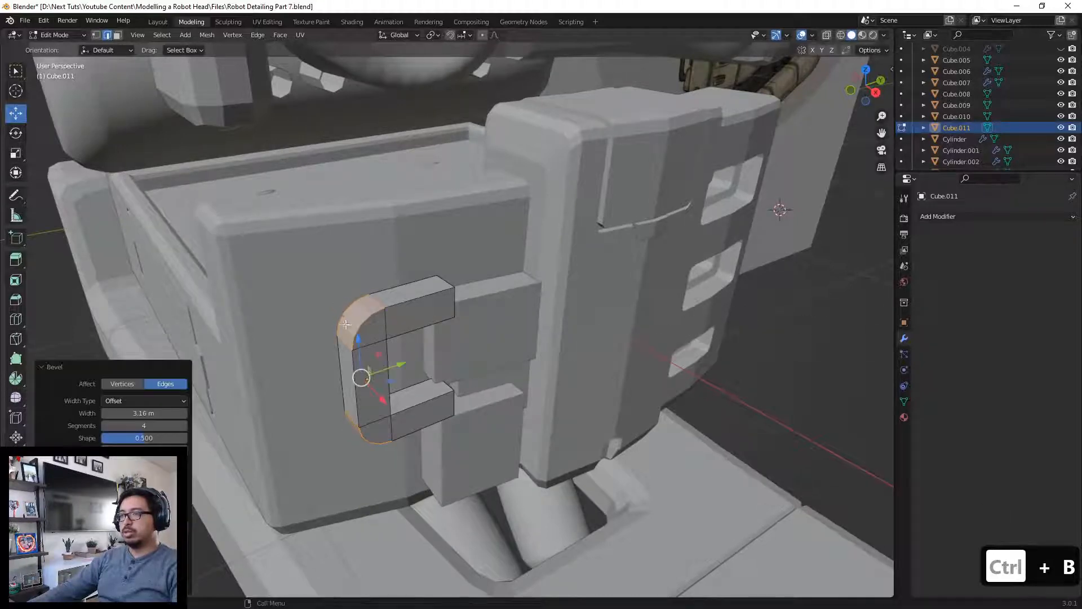
Step: Bevel the bracket's two inner corner edges with 2 segments and a width of 0.242 m
{"action": "middle_click_drag", "start_coordinate": [391, 317], "coordinate": [452, 280]}
{"action": "scroll", "coordinate": [466, 398], "scroll_direction": "up", "scroll_amount": 3}
{"action": "scroll", "coordinate": [466, 399], "scroll_direction": "down", "scroll_amount": 3}
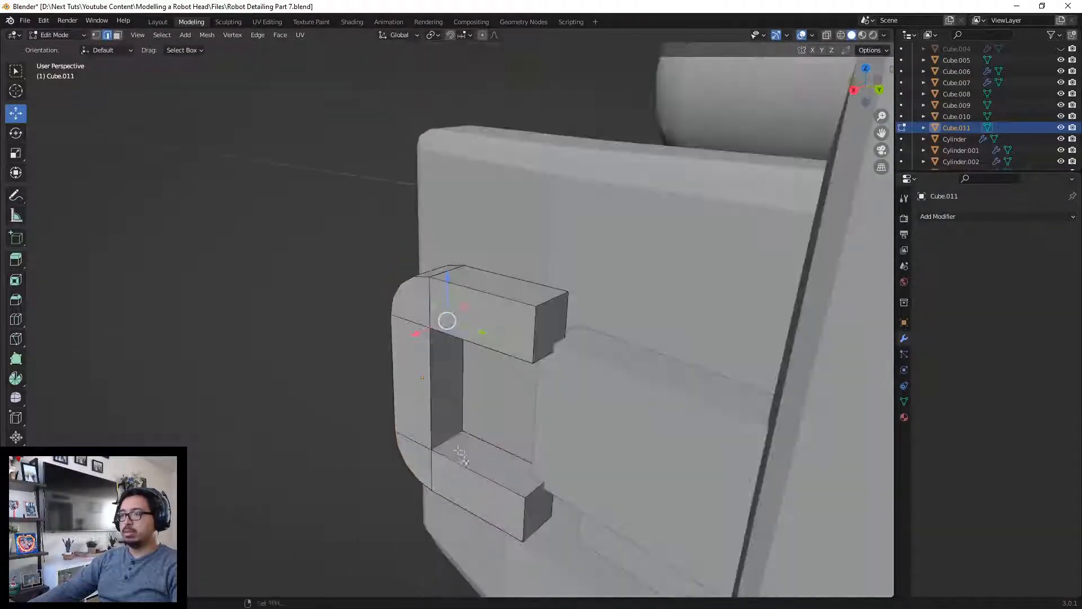
{"action": "key", "text": "ctrl+b"}
{"action": "scroll", "coordinate": [524, 421], "scroll_direction": "down", "scroll_amount": 2}
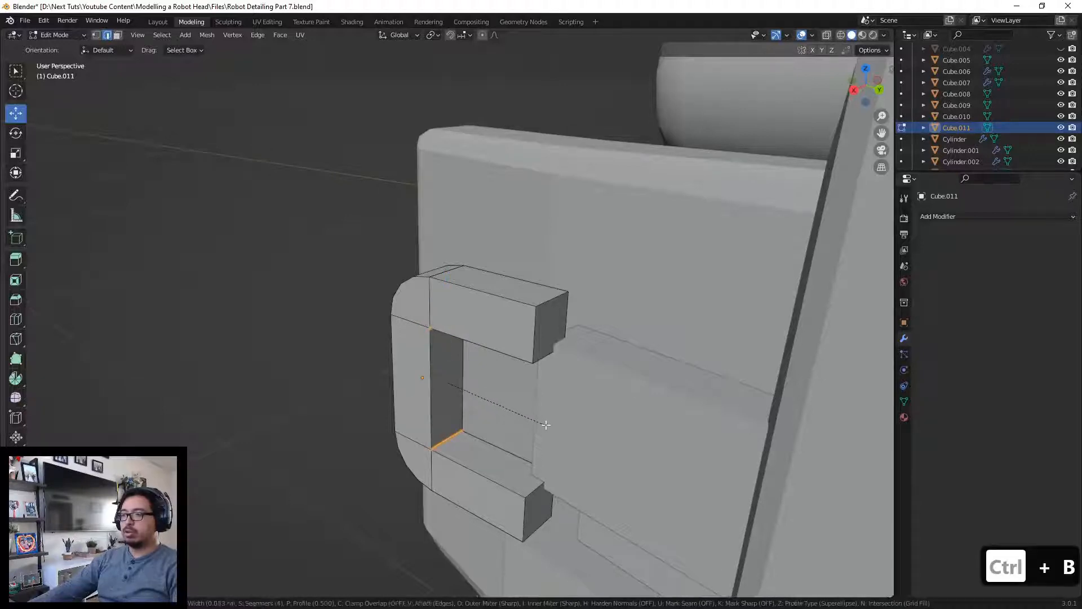
{"action": "scroll", "coordinate": [555, 427], "scroll_direction": "up", "scroll_amount": 1}
{"action": "left_click", "coordinate": [602, 429]}
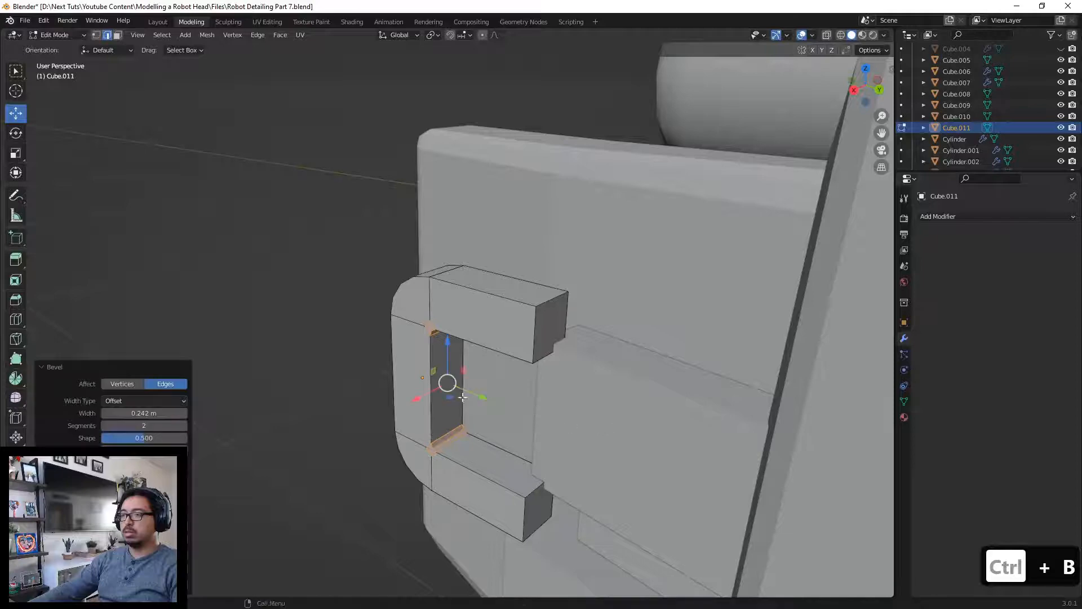
Step: In the right view, merge the upper inner corner's two stray vertices At Last into the outer vertices at the arc's ends
{"action": "key", "text": "KP_3"}
{"action": "scroll", "coordinate": [445, 356], "scroll_direction": "up", "scroll_amount": 2}
{"action": "middle_click_drag", "start_coordinate": [456, 359], "coordinate": [352, 357], "text": "shift"}
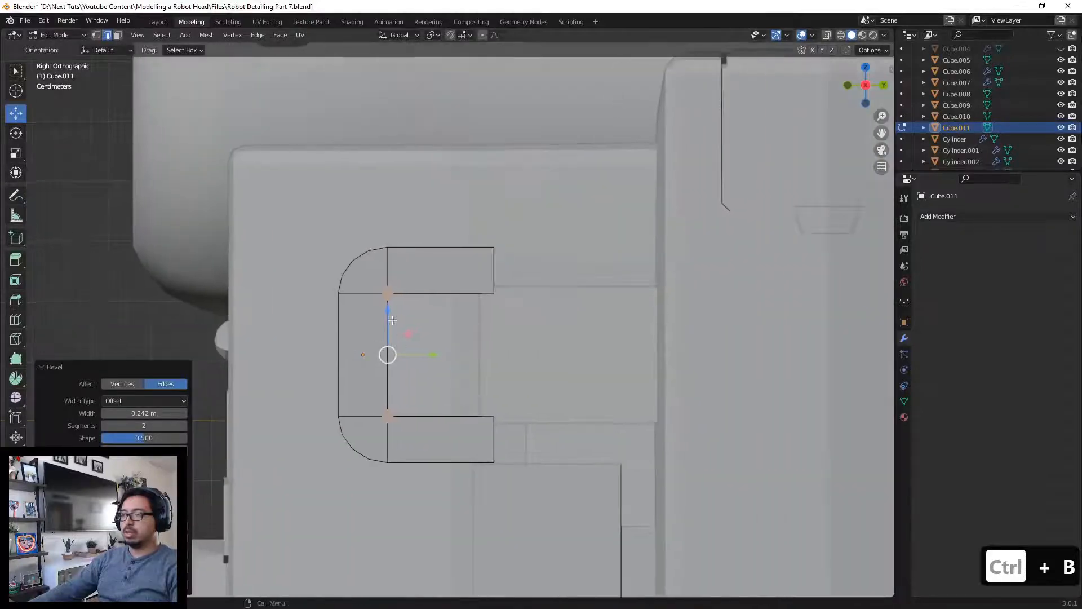
{"action": "left_click", "coordinate": [388, 266]}
{"action": "key", "text": "1"}
{"action": "left_click", "coordinate": [383, 289]}
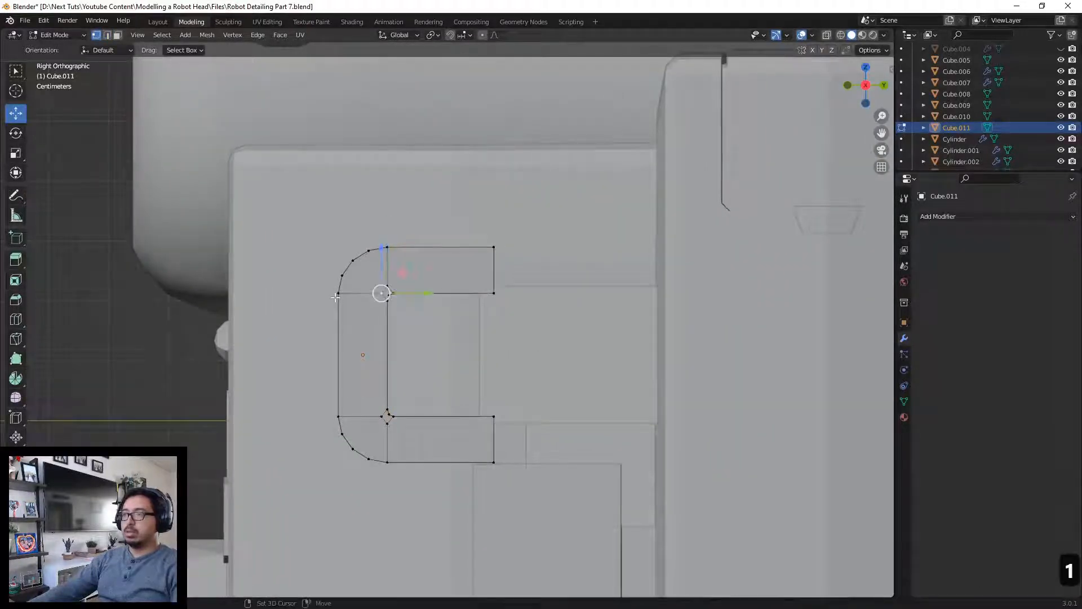
{"action": "key", "text": "m"}
{"action": "left_click", "coordinate": [335, 297]}
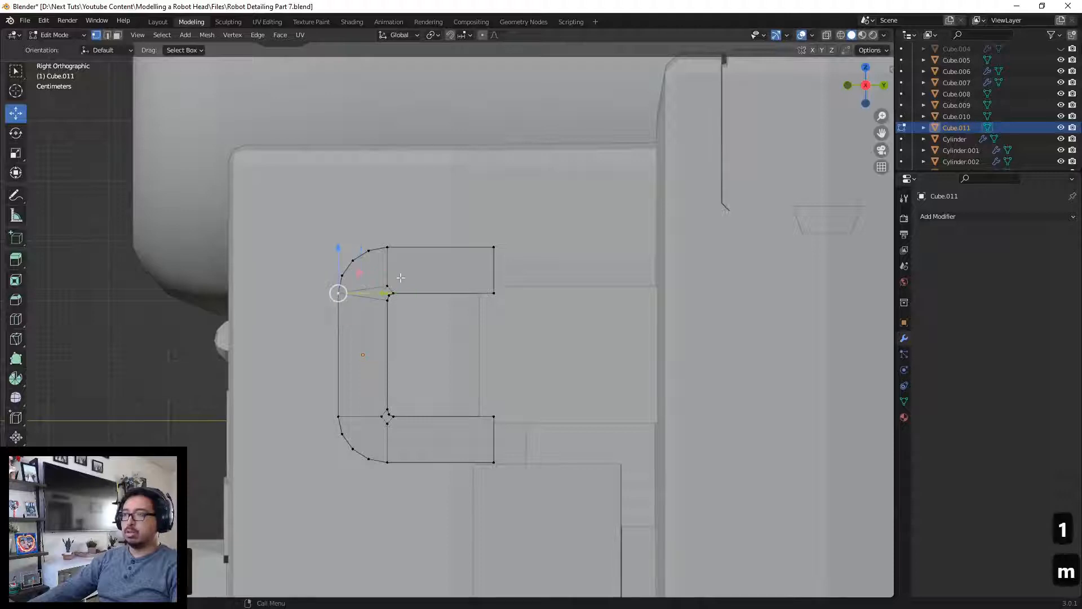
{"action": "key", "text": "m"}
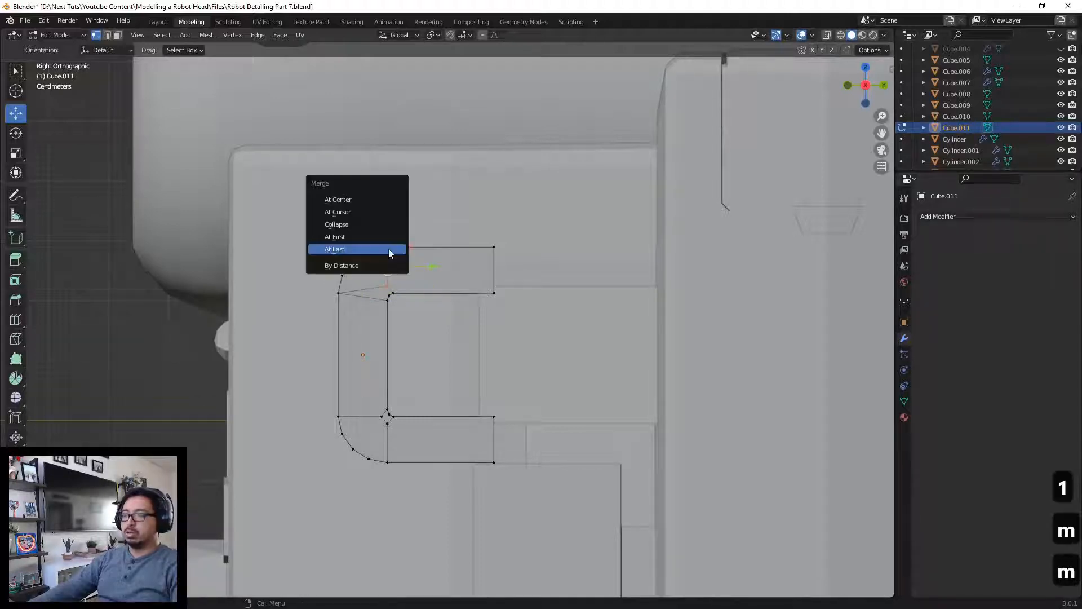
{"action": "left_click", "coordinate": [388, 248]}
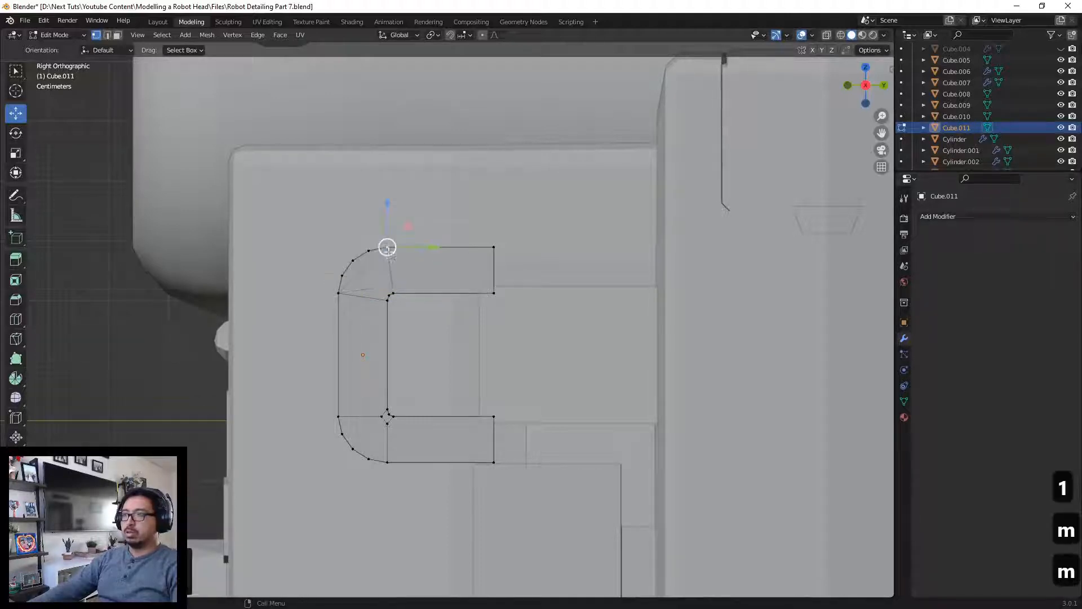
Step: Connect the upper inner corner's bevel vertex to the middle vertex of the upper outer arc
{"action": "left_click", "coordinate": [386, 293]}
{"action": "left_click", "coordinate": [355, 263], "text": "shift"}
{"action": "key", "text": "j"}
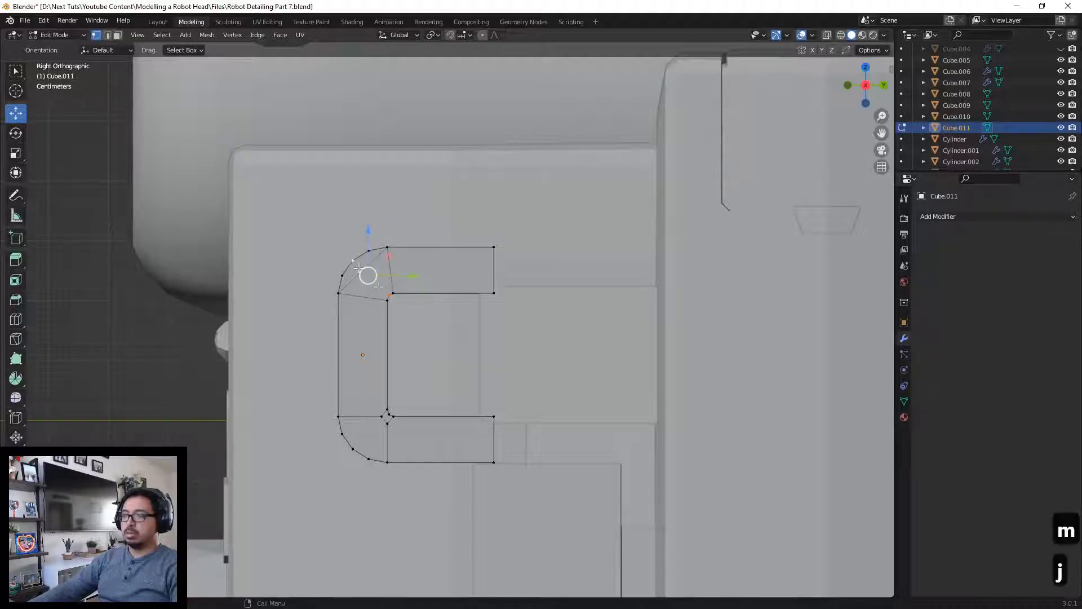
{"action": "middle_click_drag", "start_coordinate": [384, 396], "coordinate": [380, 303], "text": "shift"}
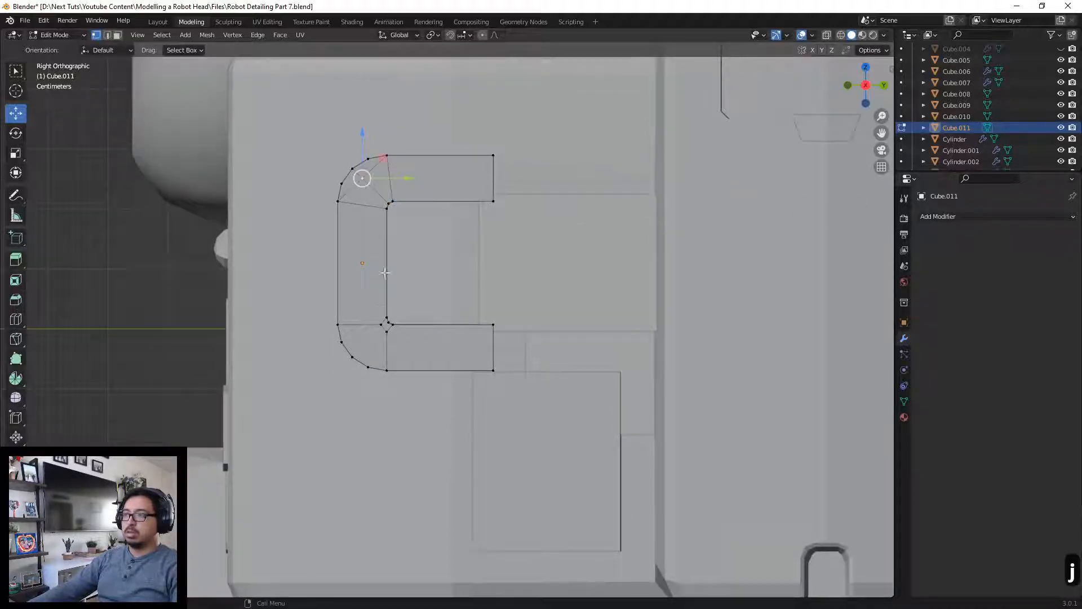
Step: Merge the lower inner corner's two stray vertices At Last into the outer vertices at the lower arc's ends
{"action": "left_click", "coordinate": [379, 325]}
{"action": "left_click", "coordinate": [338, 325], "text": "shift"}
{"action": "key", "text": "m"}
{"action": "left_click", "coordinate": [366, 325]}
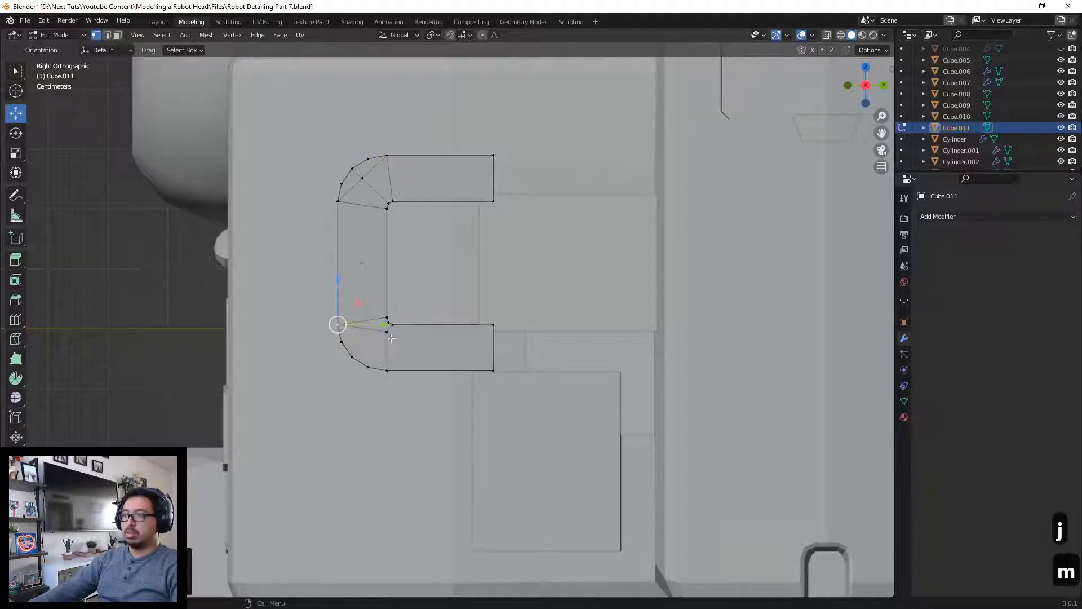
{"action": "left_click", "coordinate": [387, 370]}
{"action": "key", "text": "m"}
{"action": "left_click", "coordinate": [387, 369]}
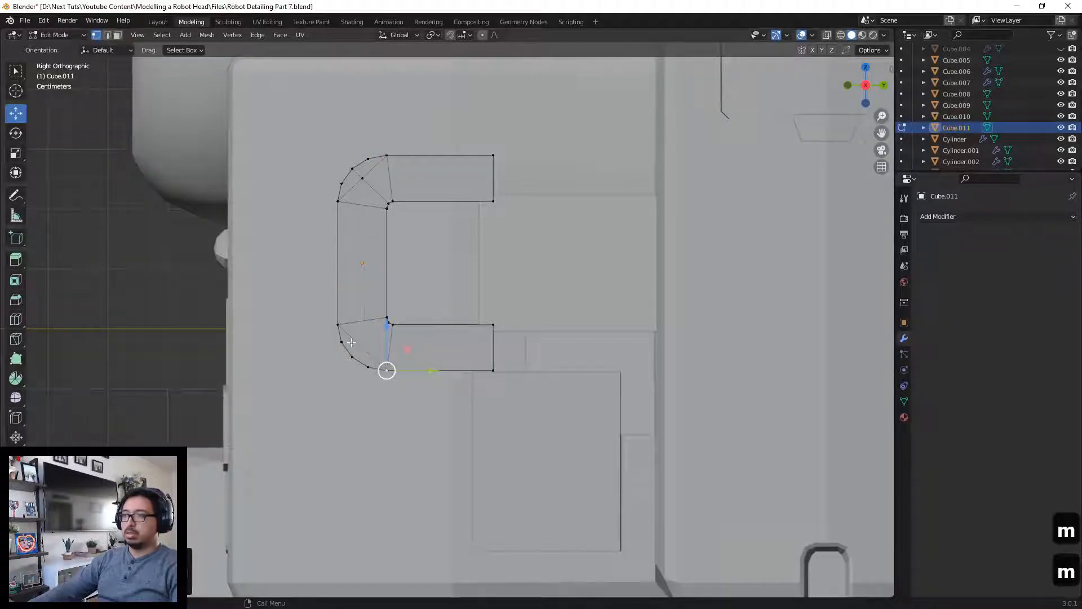
Step: Connect the lower outer arc's middle vertex to the lower inner corner's bevel vertex
{"action": "left_click", "coordinate": [354, 356]}
{"action": "left_click", "coordinate": [388, 321], "text": "shift"}
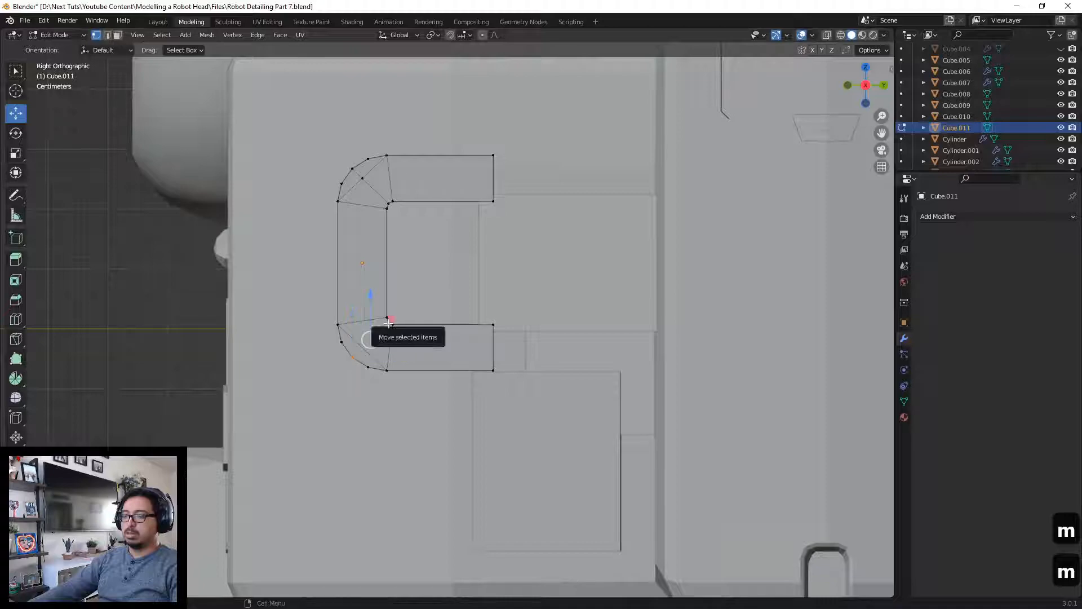
{"action": "key", "text": "j"}
Step: Add a loop cut around the bracket, halfway through its thickness between the front and back faces
{"action": "middle_click_drag", "start_coordinate": [441, 348], "coordinate": [233, 347]}
{"action": "scroll", "coordinate": [396, 360], "scroll_direction": "down", "scroll_amount": 4}
{"action": "key", "text": "Tab"}
{"action": "key", "text": "Tab"}
{"action": "scroll", "coordinate": [333, 288], "scroll_direction": "up", "scroll_amount": 3}
{"action": "middle_click_drag", "start_coordinate": [334, 288], "coordinate": [441, 317]}
{"action": "key", "text": "Tab"}
{"action": "key", "text": "Tab"}
{"action": "key", "text": "ctrl+r"}
{"action": "left_click", "coordinate": [483, 295]}
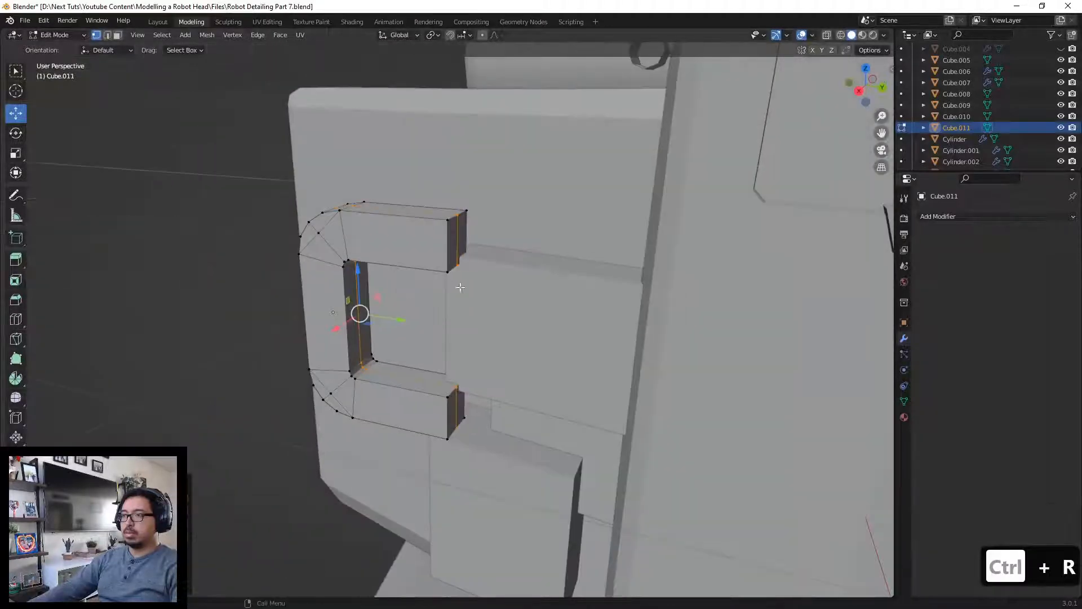
Step: Push the new loop around the bracket outward along its normals with Shrink/Fatten to give the bracket angled sides
{"action": "key", "text": "alt+s"}
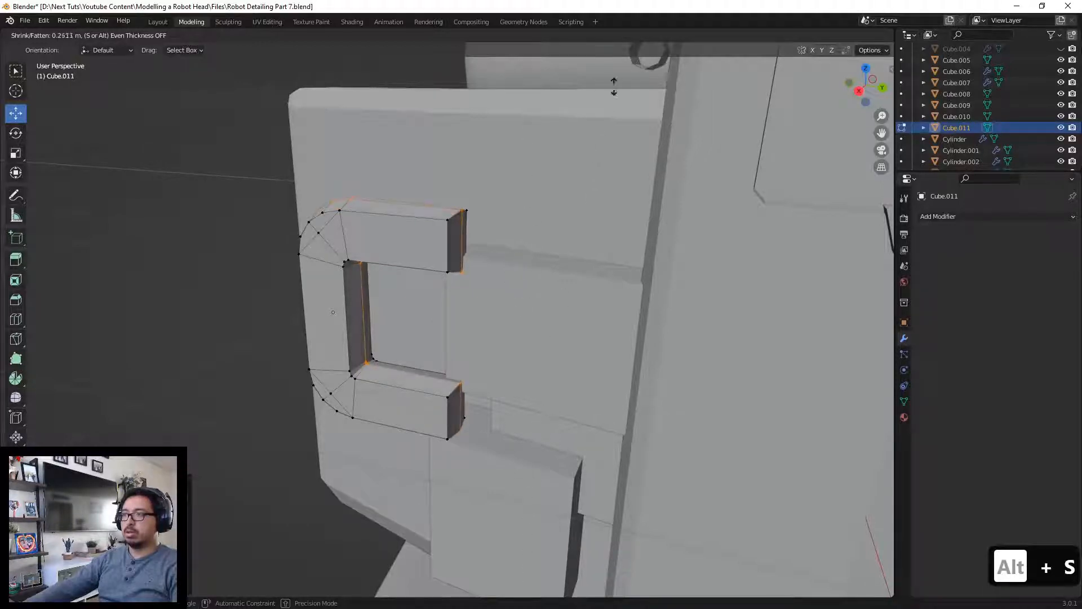
{"action": "left_click", "coordinate": [647, 395]}
{"action": "key", "text": "KP_3"}
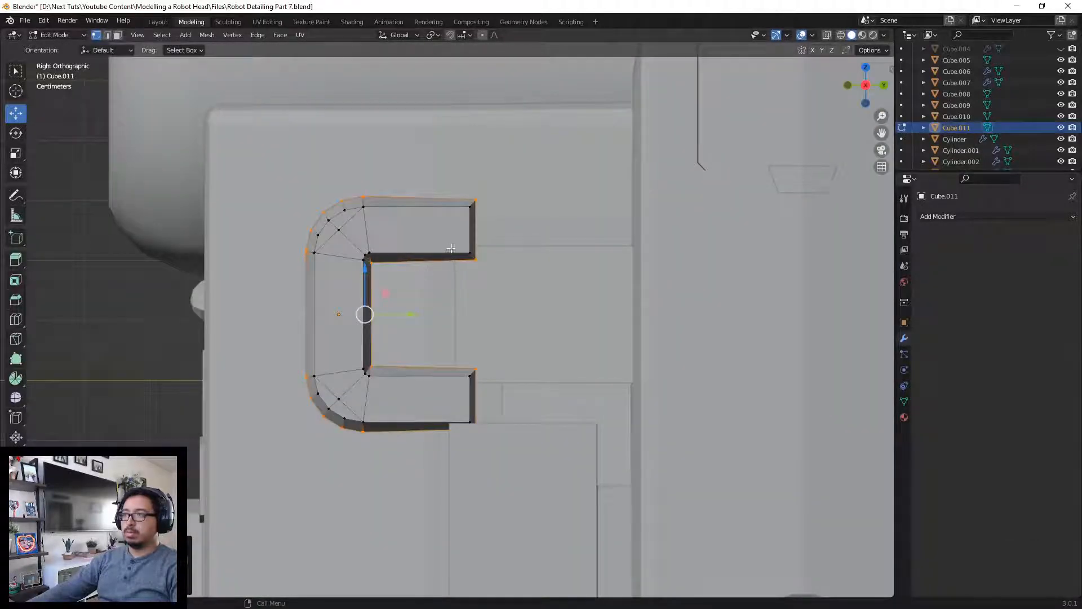
Step: Flatten the end faces of the bracket's upper and lower arms by scaling them together to 0 along Y
{"action": "mouse_move", "coordinate": [451, 248]}
{"action": "middle_mouse_down"}
{"action": "mouse_move", "coordinate": [434, 242]}
{"action": "mouse_move", "coordinate": [454, 229]}
{"action": "middle_mouse_up"}
{"action": "key", "text": "3"}
{"action": "left_click", "coordinate": [454, 227]}
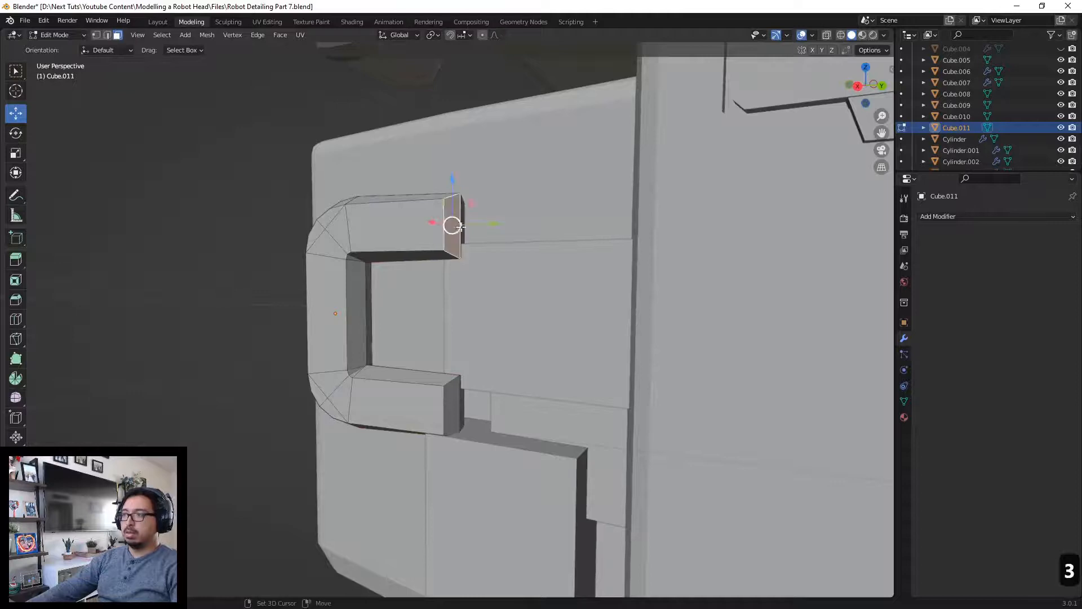
{"action": "left_click", "coordinate": [462, 227], "text": "shift"}
{"action": "left_click", "coordinate": [452, 412], "text": "shift"}
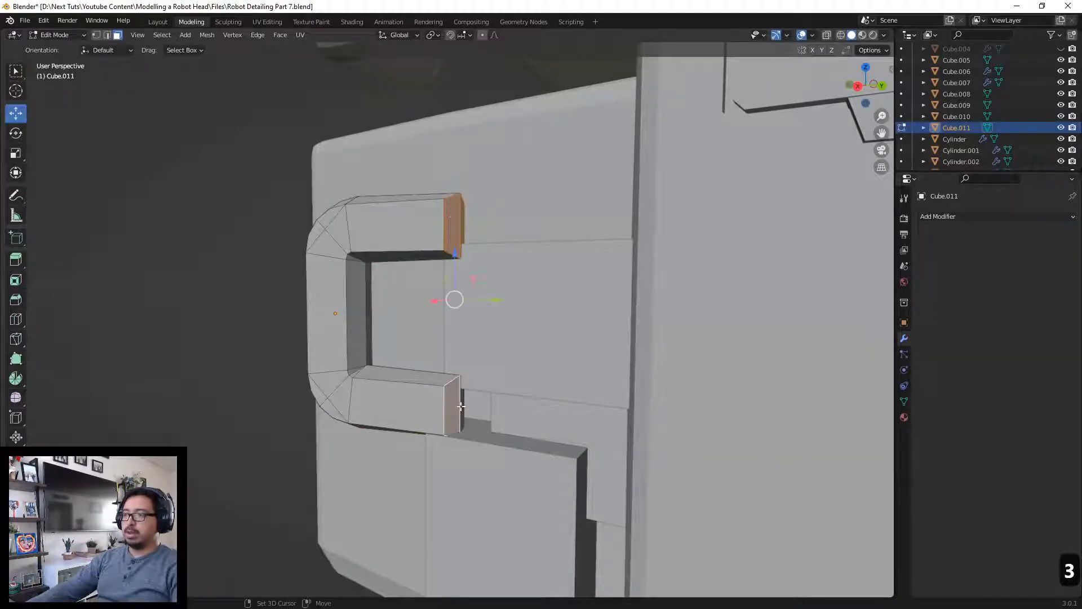
{"action": "left_click", "coordinate": [462, 405], "text": "shift"}
{"action": "key", "text": "s"}
{"action": "key", "text": "x"}
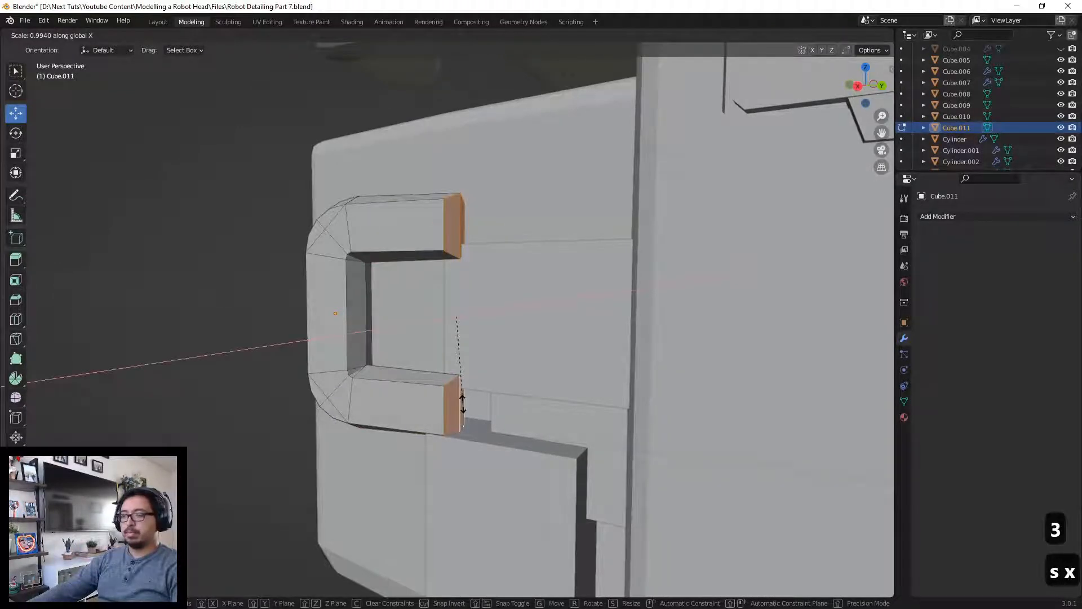
{"action": "key", "text": "y"}
{"action": "key", "text": "0"}
{"action": "key", "text": "Return"}
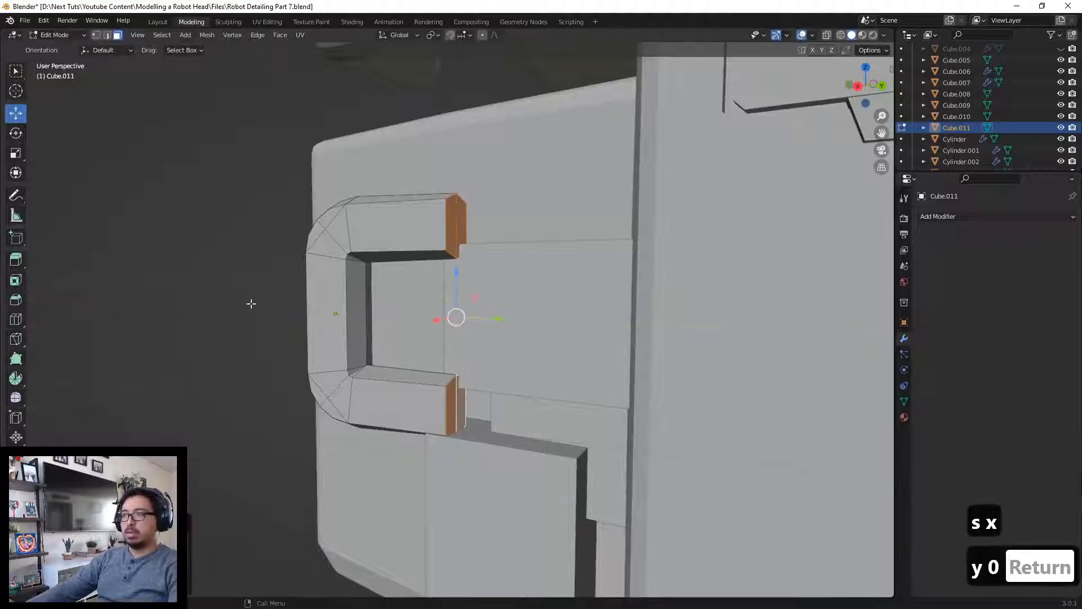
Step: Scale the upper arm's end faces slightly larger along Z to straighten that arm
{"action": "middle_click_drag", "start_coordinate": [252, 304], "coordinate": [384, 311]}
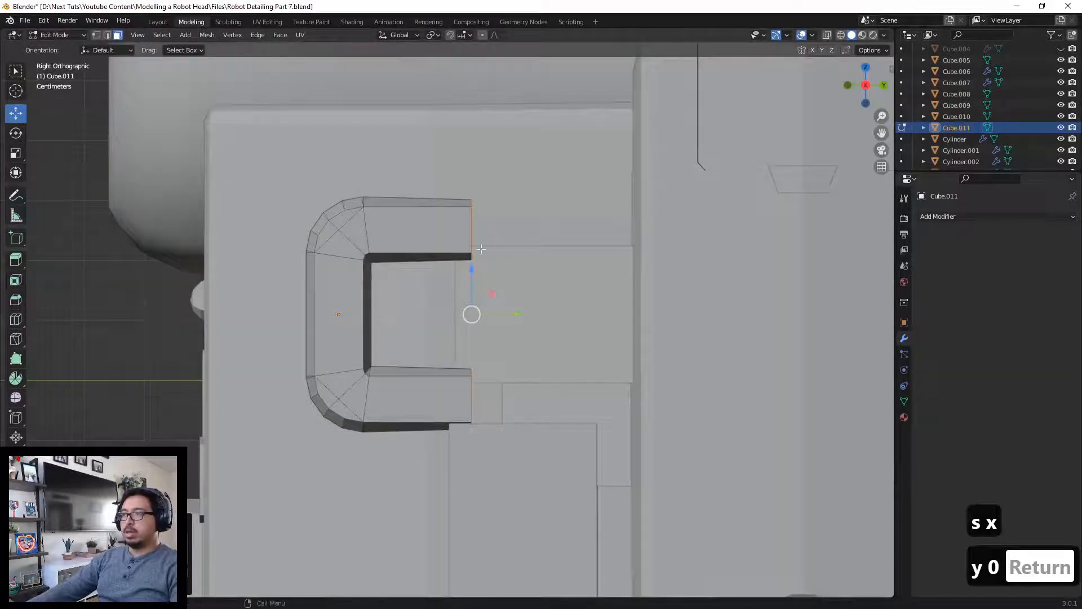
{"action": "middle_click_drag", "start_coordinate": [521, 231], "coordinate": [534, 259]}
{"action": "left_click", "coordinate": [447, 227]}
{"action": "left_click", "coordinate": [431, 232], "text": "shift"}
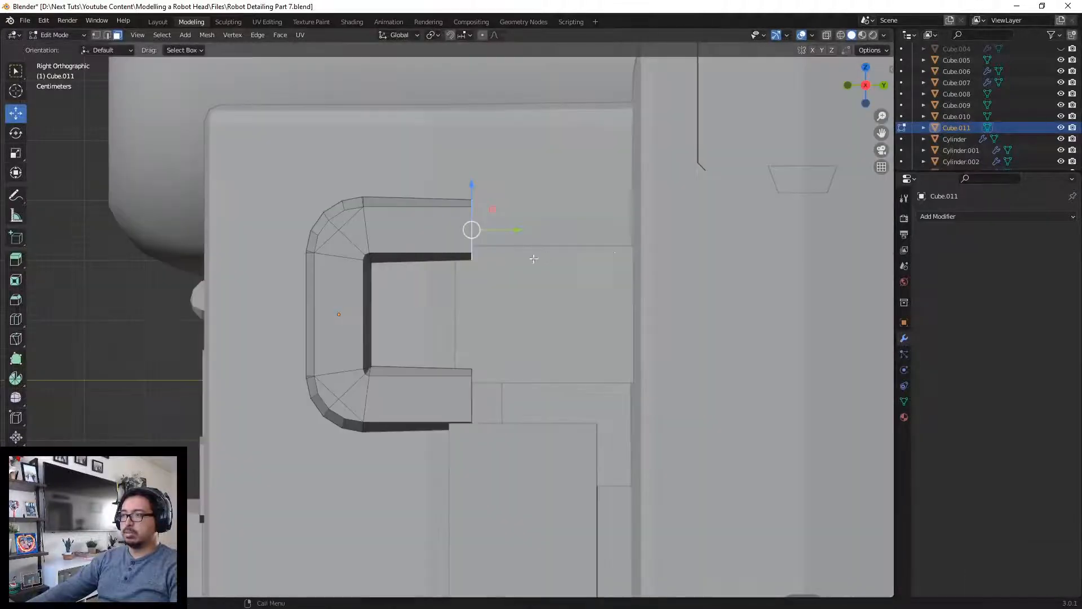
{"action": "key", "text": "s"}
{"action": "key", "text": "z"}
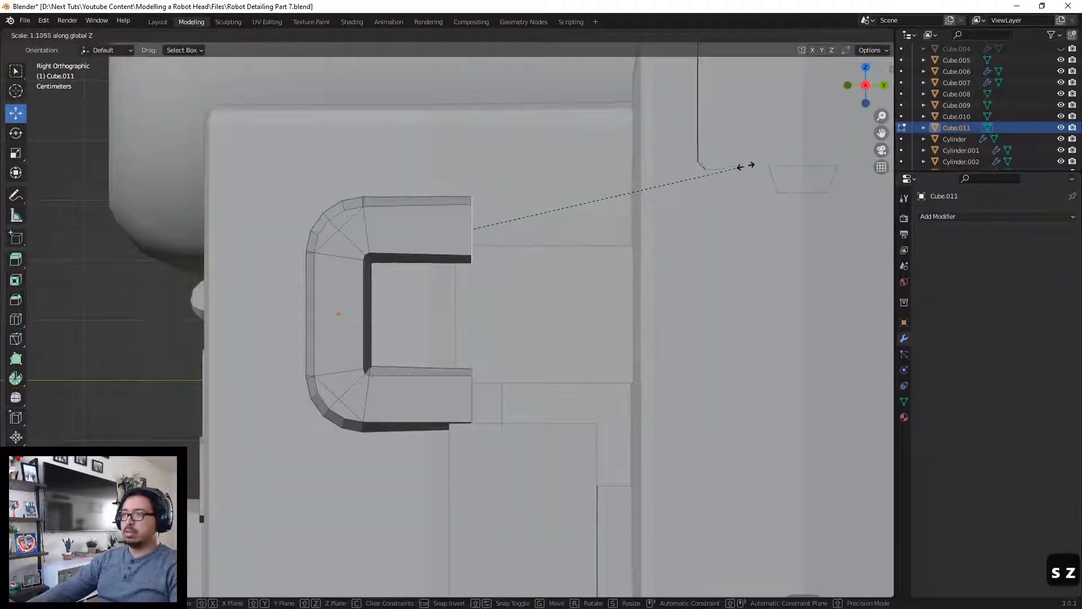
{"action": "left_click", "coordinate": [713, 167]}
Step: Scale the lower arm's end faces slightly along Z to straighten that arm
{"action": "middle_click_drag", "start_coordinate": [564, 208], "coordinate": [430, 222]}
{"action": "left_click", "coordinate": [430, 402]}
{"action": "middle_click_drag", "start_coordinate": [430, 403], "coordinate": [508, 393]}
{"action": "key", "text": "s"}
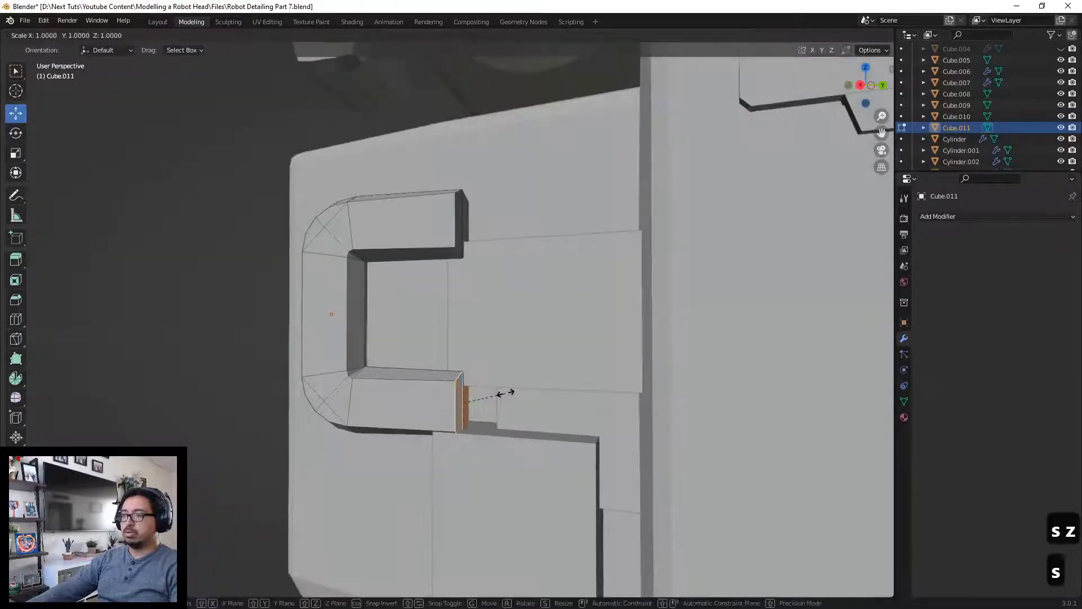
{"action": "key", "text": "z"}
{"action": "left_click", "coordinate": [544, 376]}
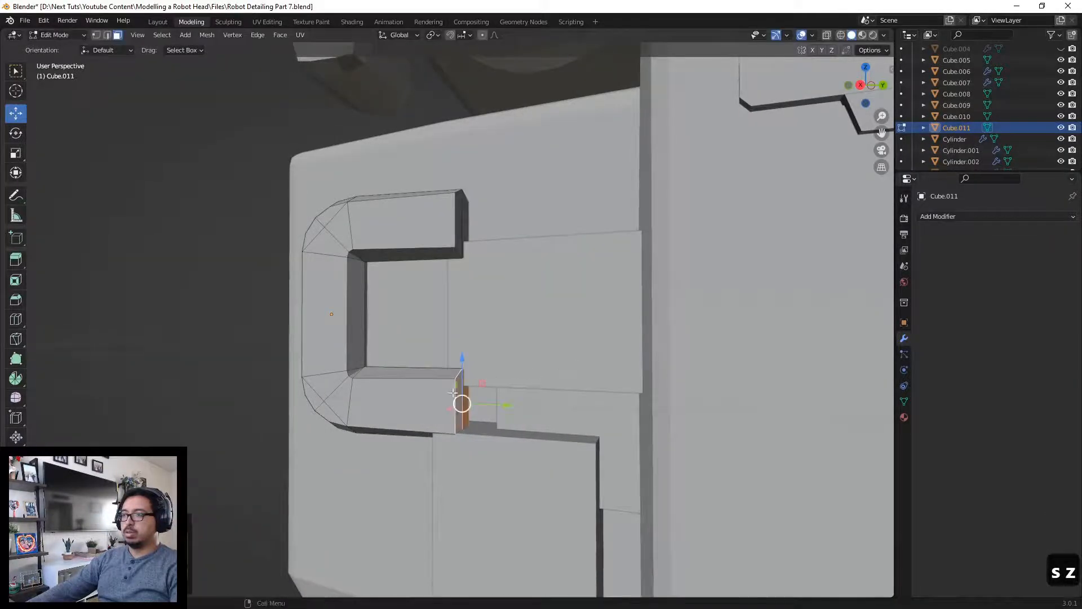
Step: Select the bracket's whole upper arm and corner in X-ray and move them up along Z
{"action": "scroll", "coordinate": [405, 331], "scroll_direction": "down", "scroll_amount": 4}
{"action": "key", "text": "1"}
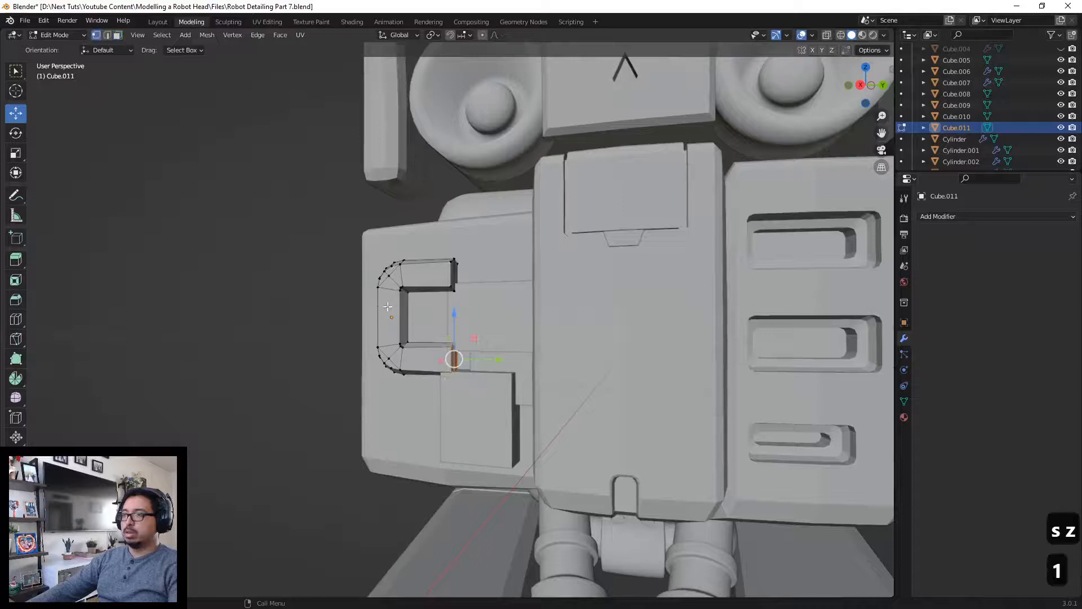
{"action": "key", "text": "alt+z"}
{"action": "left_click_drag", "start_coordinate": [348, 306], "coordinate": [505, 207]}
{"action": "left_click_drag", "start_coordinate": [413, 235], "coordinate": [410, 215]}
{"action": "middle_click_drag", "start_coordinate": [453, 288], "coordinate": [488, 304]}
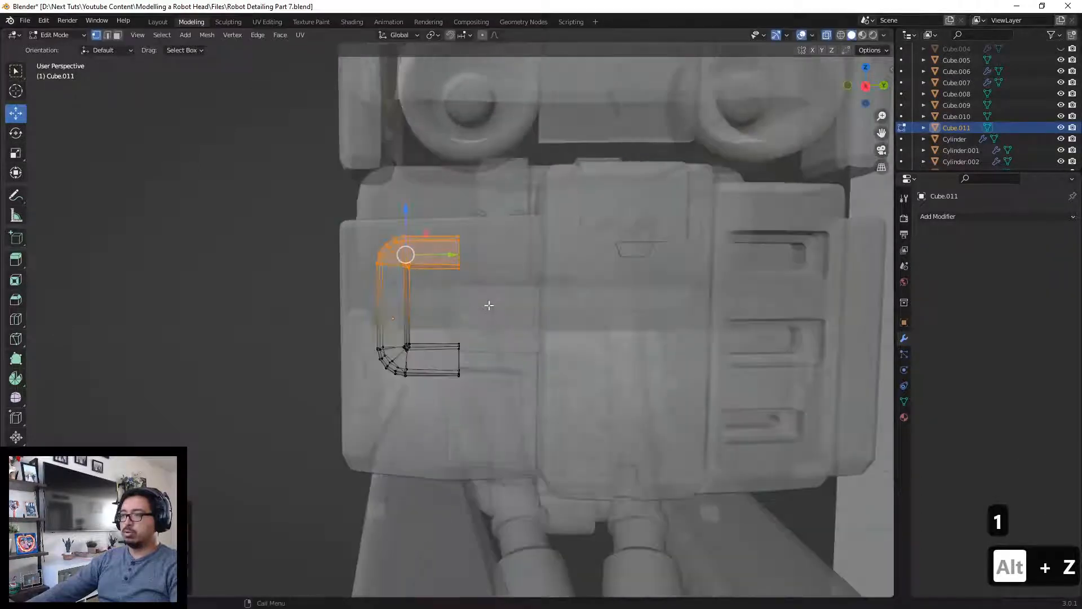
Step: Move the bracket's whole lower arm and corner down along Z to lengthen the bracket, then leave Edit Mode
{"action": "scroll", "coordinate": [490, 305], "scroll_direction": "down", "scroll_amount": 5}
{"action": "key", "text": "Tab"}
{"action": "key", "text": "Tab"}
{"action": "scroll", "coordinate": [432, 321], "scroll_direction": "up", "scroll_amount": 3}
{"action": "key", "text": "alt+z"}
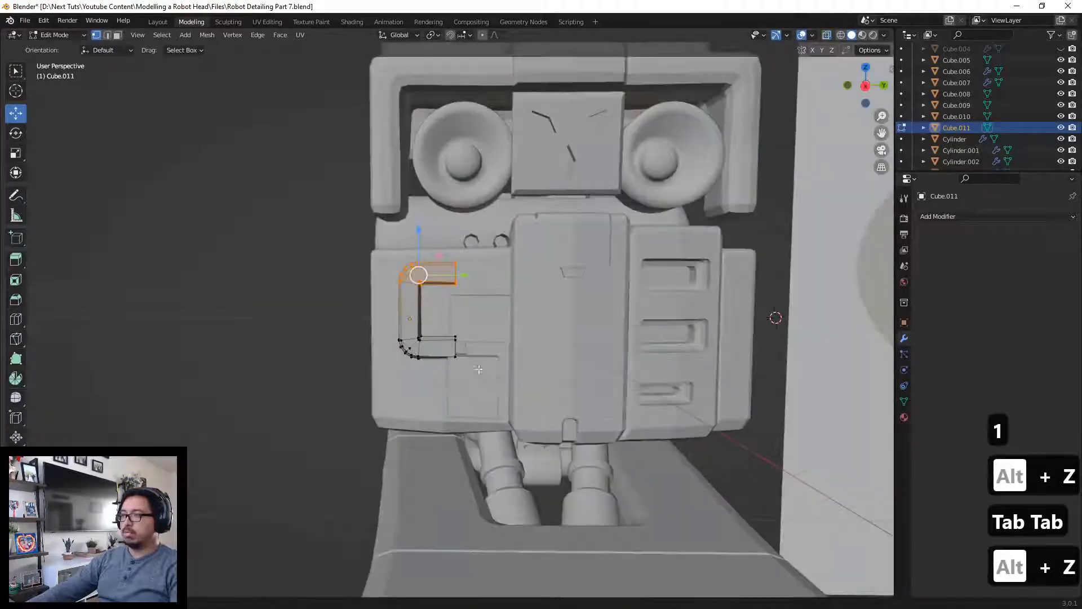
{"action": "left_click_drag", "start_coordinate": [478, 369], "coordinate": [346, 305]}
{"action": "key", "text": "alt+z"}
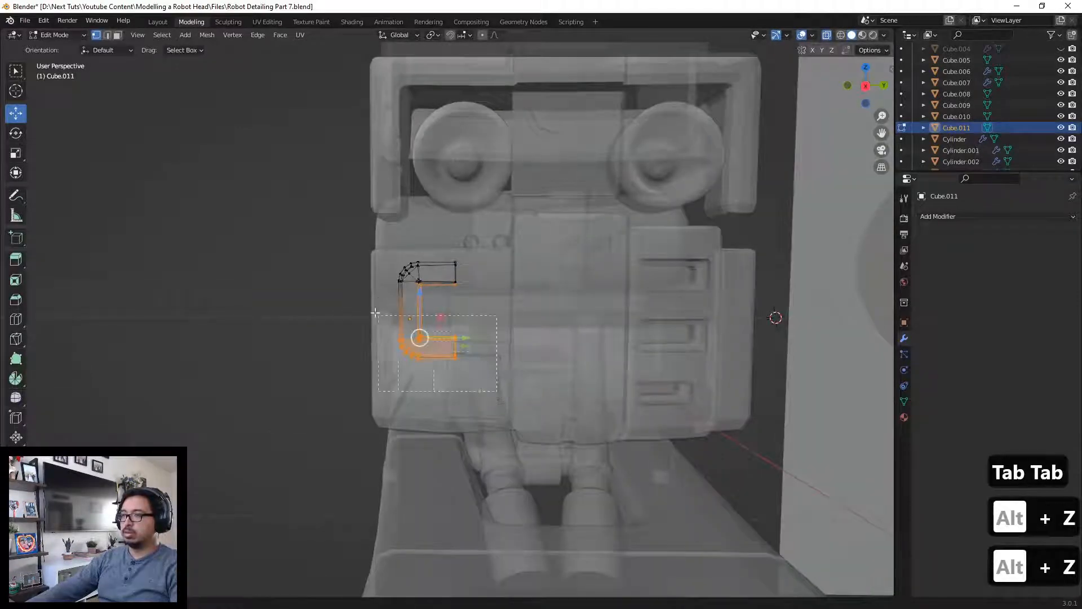
{"action": "left_click_drag", "start_coordinate": [420, 294], "coordinate": [415, 351]}
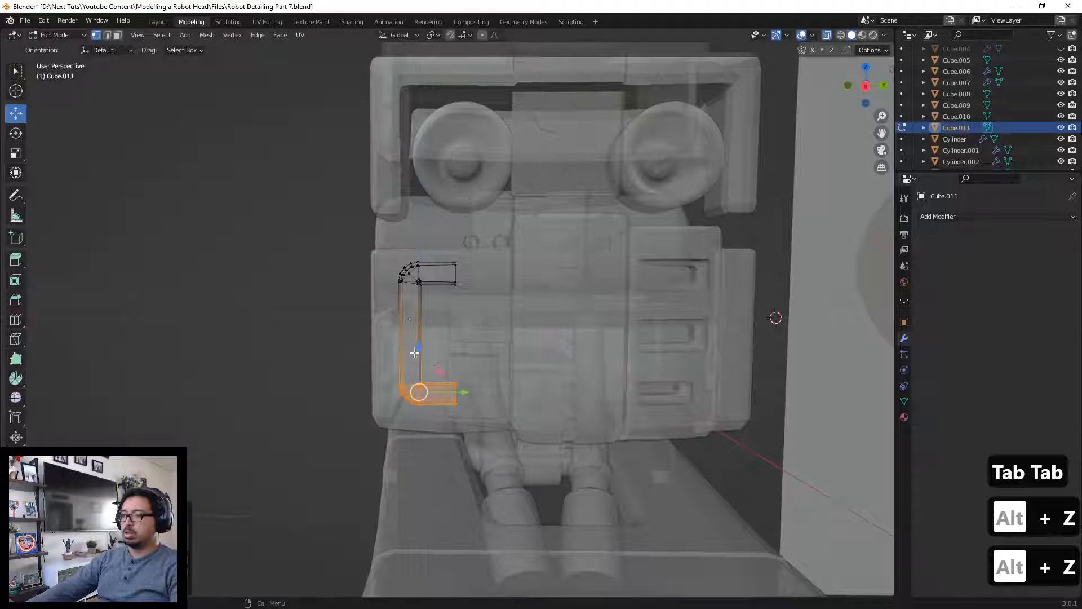
{"action": "key", "text": "Tab"}
{"action": "key", "text": "alt+z"}
Step: Reopen the bracket for editing and add a centred loop cut across the upper arm's end faces
{"action": "middle_click_drag", "start_coordinate": [321, 328], "coordinate": [535, 350]}
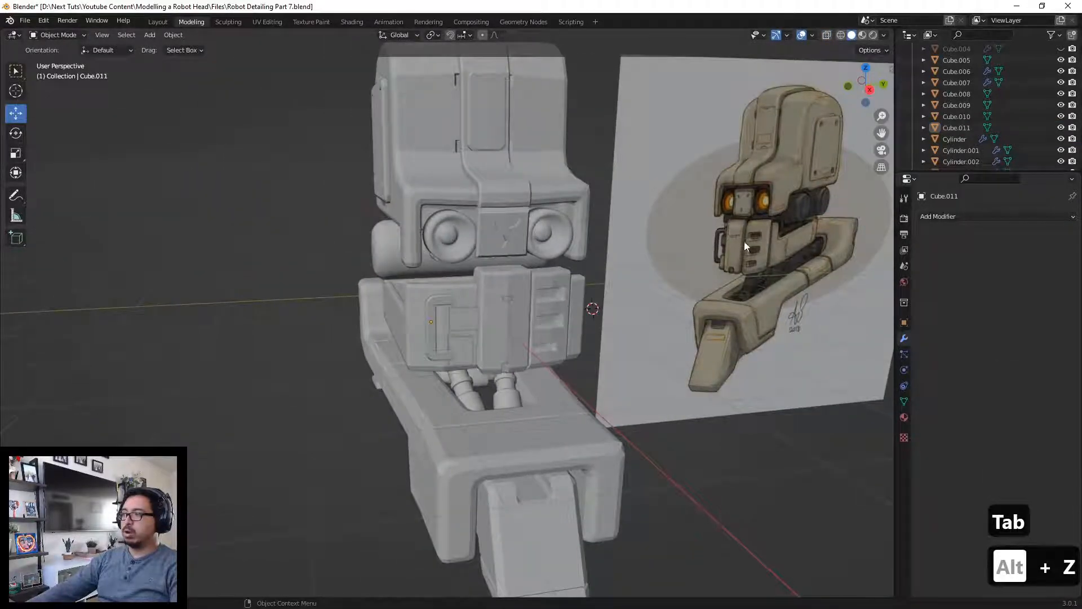
{"action": "scroll", "coordinate": [518, 272], "scroll_direction": "up", "scroll_amount": 3}
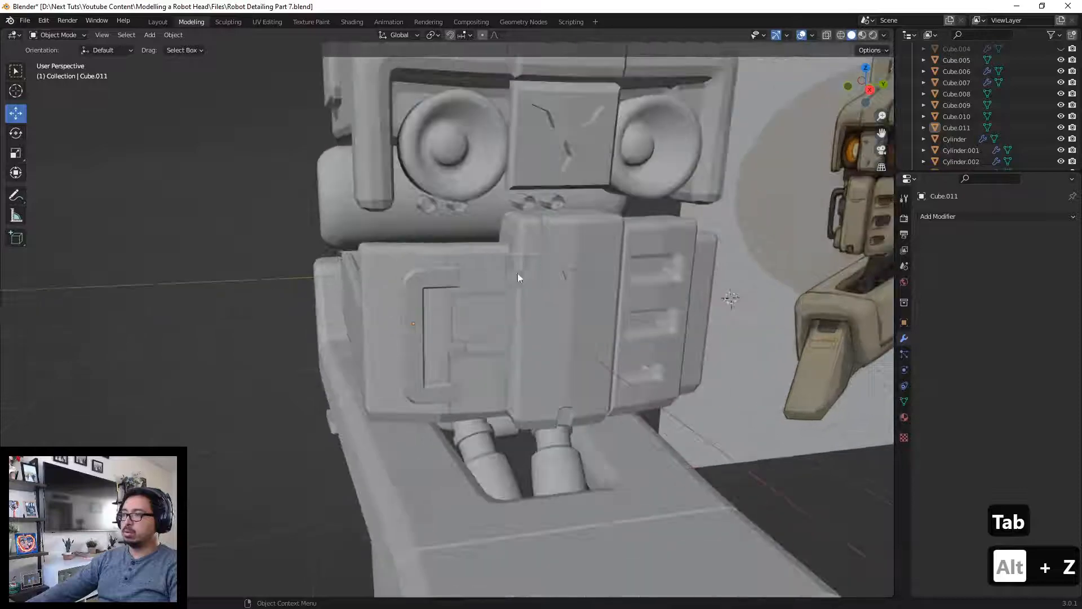
{"action": "middle_click_drag", "start_coordinate": [517, 273], "coordinate": [459, 304]}
{"action": "scroll", "coordinate": [420, 302], "scroll_direction": "down", "scroll_amount": 3}
{"action": "scroll", "coordinate": [434, 279], "scroll_direction": "up", "scroll_amount": 3}
{"action": "left_click", "coordinate": [432, 259]}
{"action": "key", "text": "Tab"}
{"action": "scroll", "coordinate": [431, 260], "scroll_direction": "up", "scroll_amount": 3}
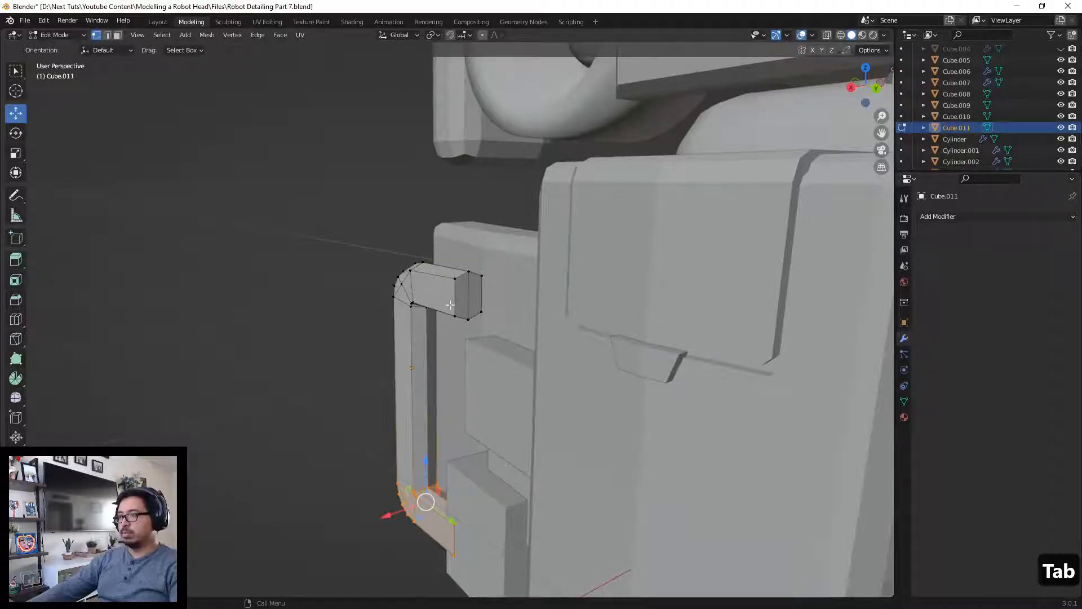
{"action": "key", "text": "ctrl+r"}
{"action": "left_click", "coordinate": [451, 303]}
{"action": "right_click", "coordinate": [450, 304]}
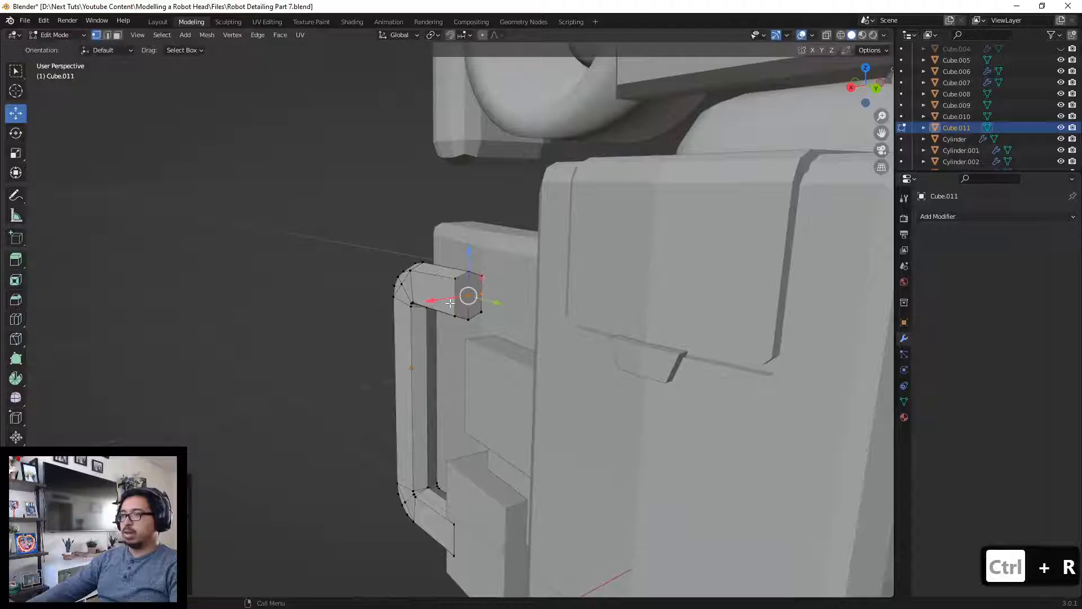
Step: Remove the extra crossing edges in the bracket's upper and lower rounded corners with Limited Dissolve
{"action": "middle_click_drag", "start_coordinate": [297, 300], "coordinate": [361, 304]}
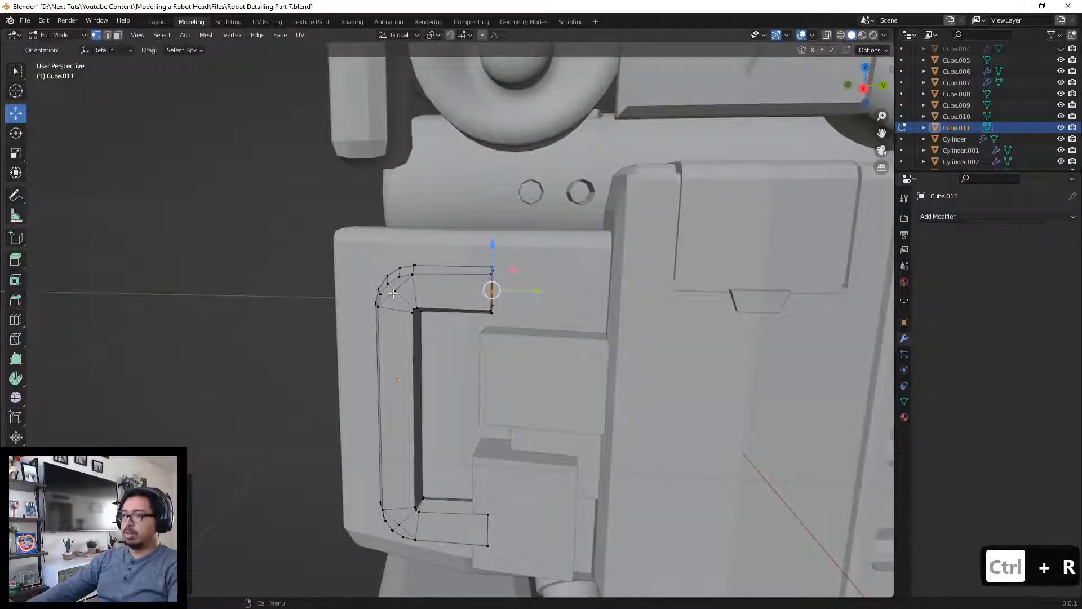
{"action": "key", "text": "2"}
{"action": "left_click", "coordinate": [392, 293]}
{"action": "left_click", "coordinate": [412, 284], "text": "shift"}
{"action": "key", "text": "x"}
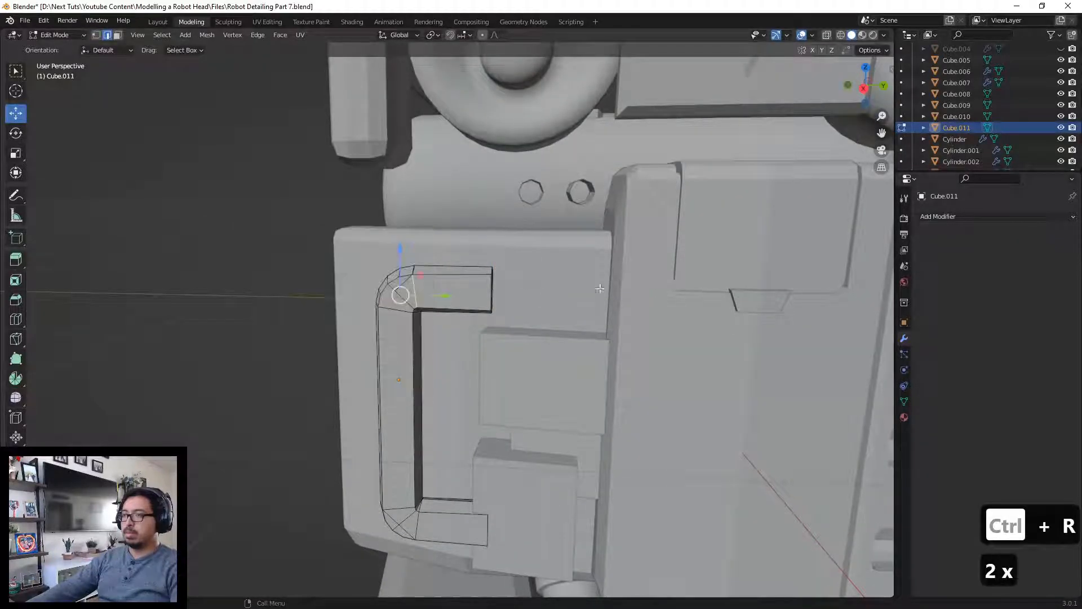
{"action": "key", "text": "ctrl+z"}
{"action": "key", "text": "x"}
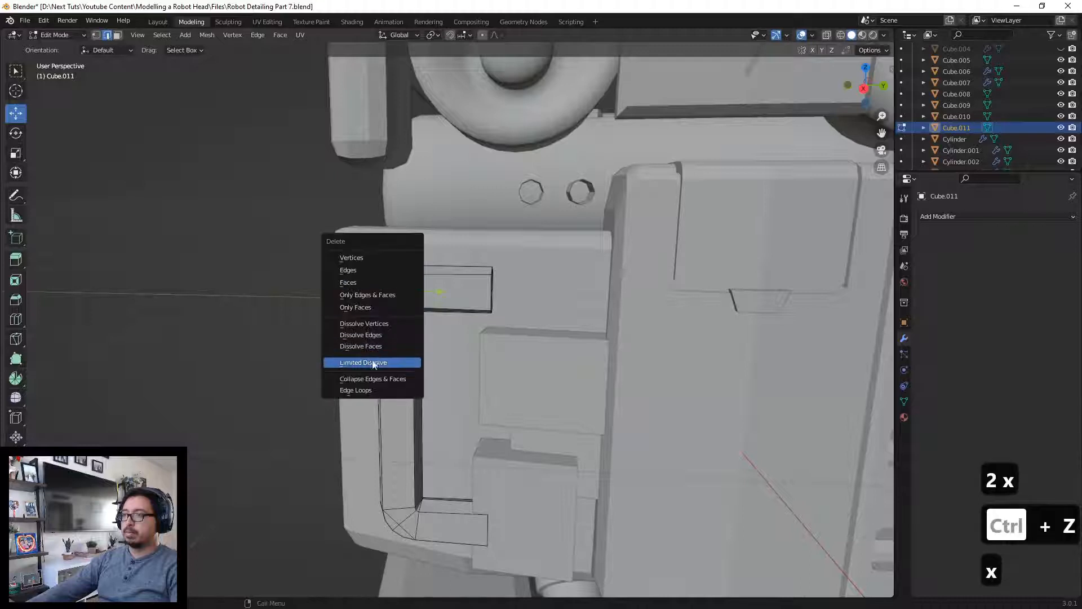
{"action": "left_click", "coordinate": [373, 364]}
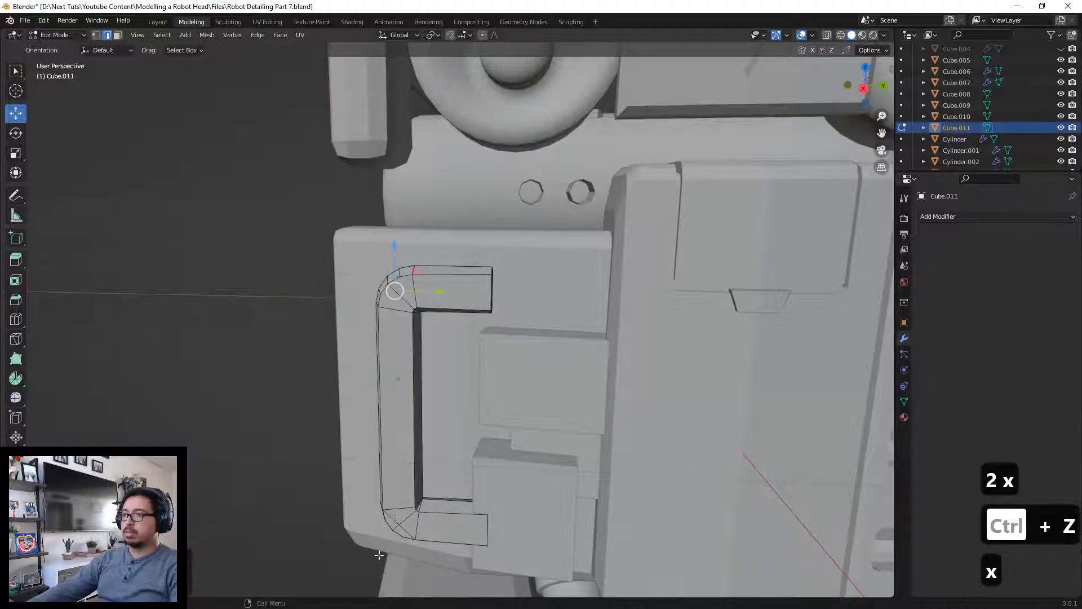
{"action": "left_click", "coordinate": [388, 516]}
{"action": "key", "text": "x"}
{"action": "left_click", "coordinate": [407, 532]}
Step: Connect the upper corner's outer arc vertices to the inner corner vertex
{"action": "key", "text": "ctrl+r"}
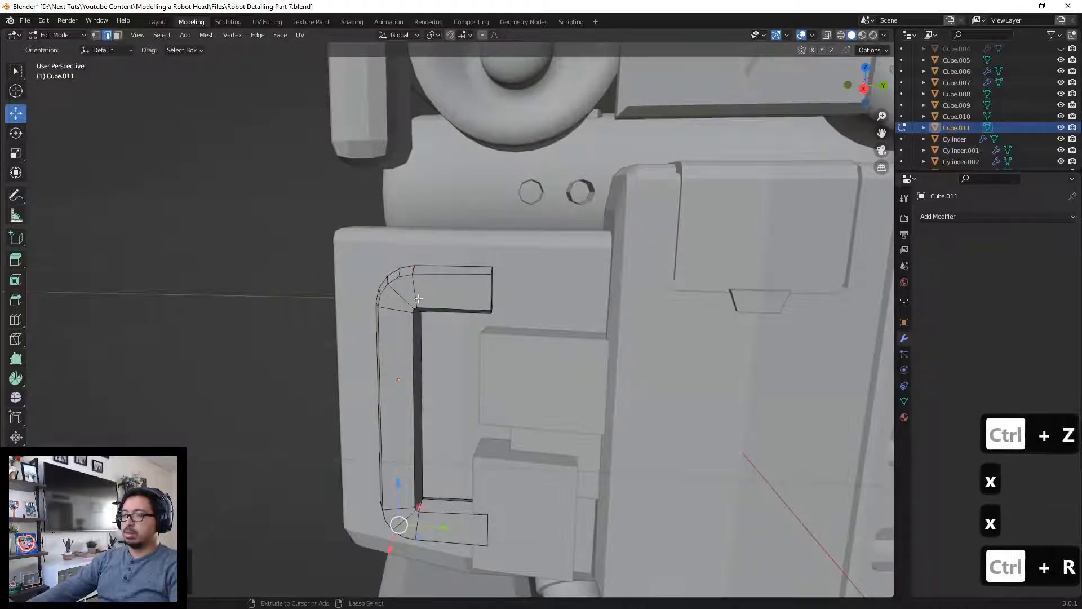
{"action": "key", "text": "1"}
{"action": "left_click", "coordinate": [381, 293]}
{"action": "left_click", "coordinate": [398, 287]}
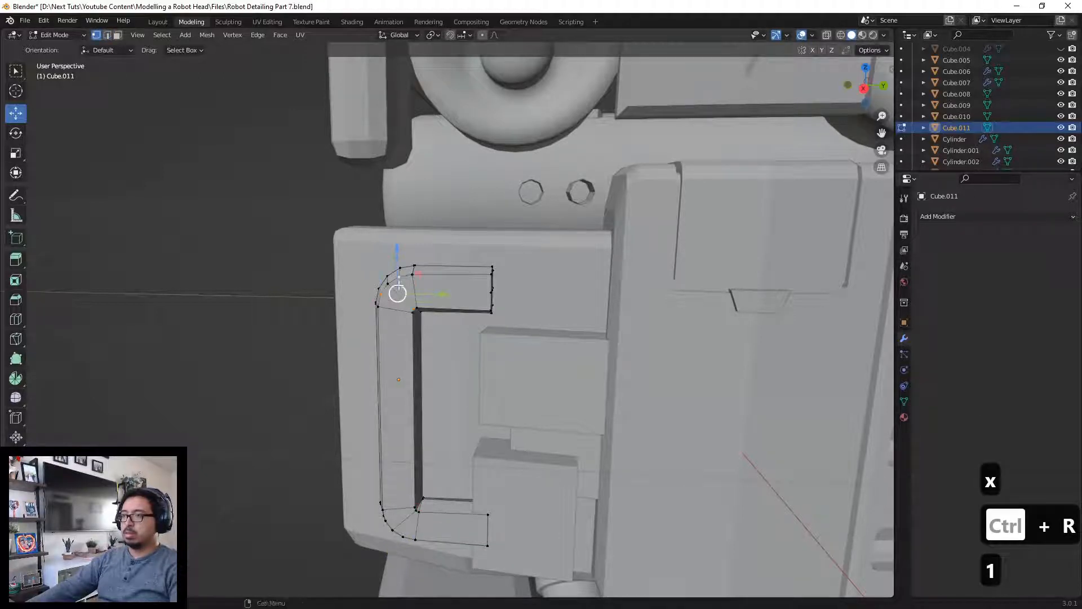
{"action": "key", "text": "j"}
Step: Merge the vertices where the lower outer bend meets the upright, and connect the lower inner corner vertex to the outer arc
{"action": "middle_click_drag", "start_coordinate": [399, 298], "coordinate": [482, 365]}
{"action": "left_click", "coordinate": [475, 362]}
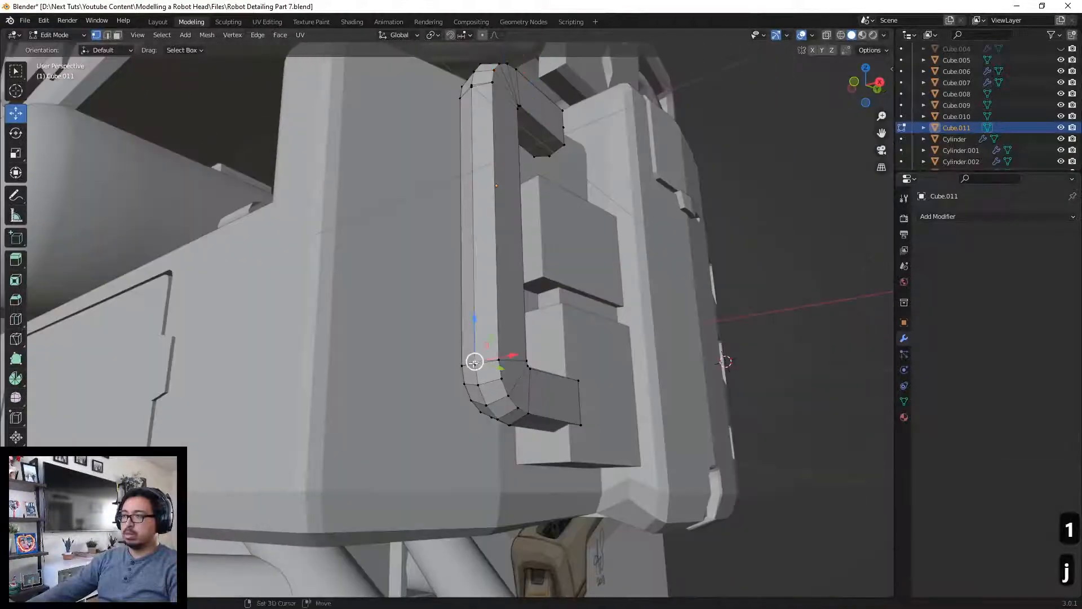
{"action": "key", "text": "m"}
{"action": "left_click", "coordinate": [480, 317]}
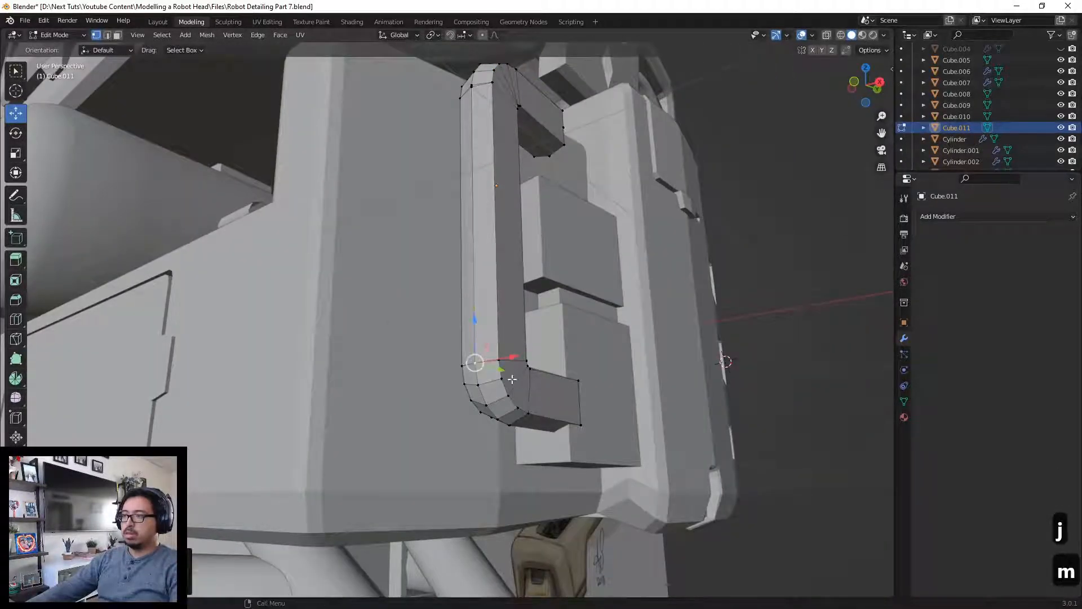
{"action": "left_click", "coordinate": [527, 367], "text": "shift"}
{"action": "left_click", "coordinate": [514, 404], "text": "shift"}
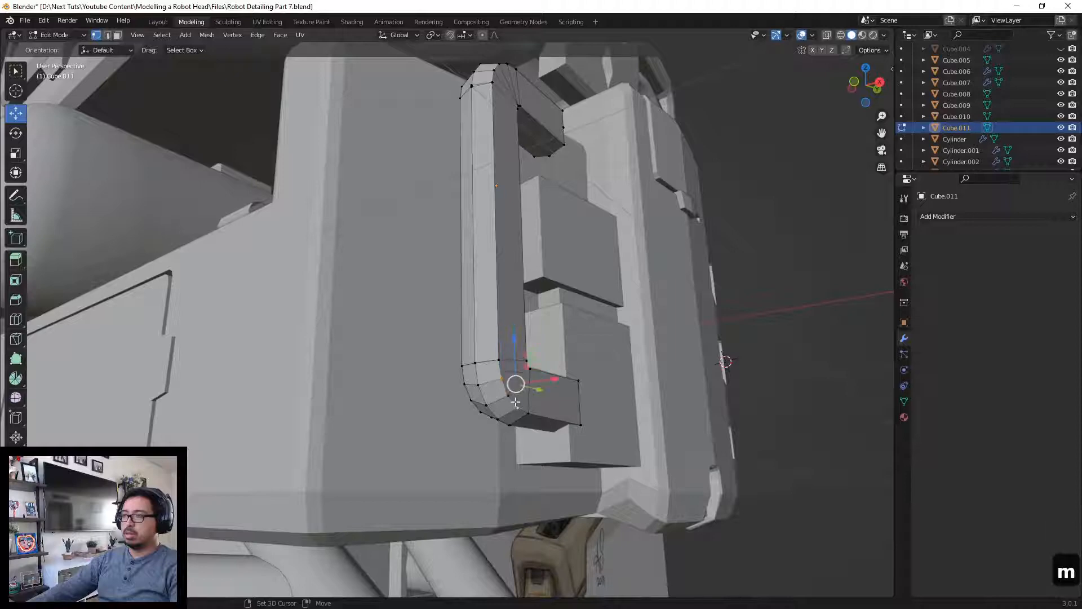
{"action": "key", "text": "j"}
Step: Select the horizontal edge crossing the end faces of the bracket's upper arm
{"action": "middle_click_drag", "start_coordinate": [517, 401], "coordinate": [454, 251]}
{"action": "key", "text": "ctrl+r"}
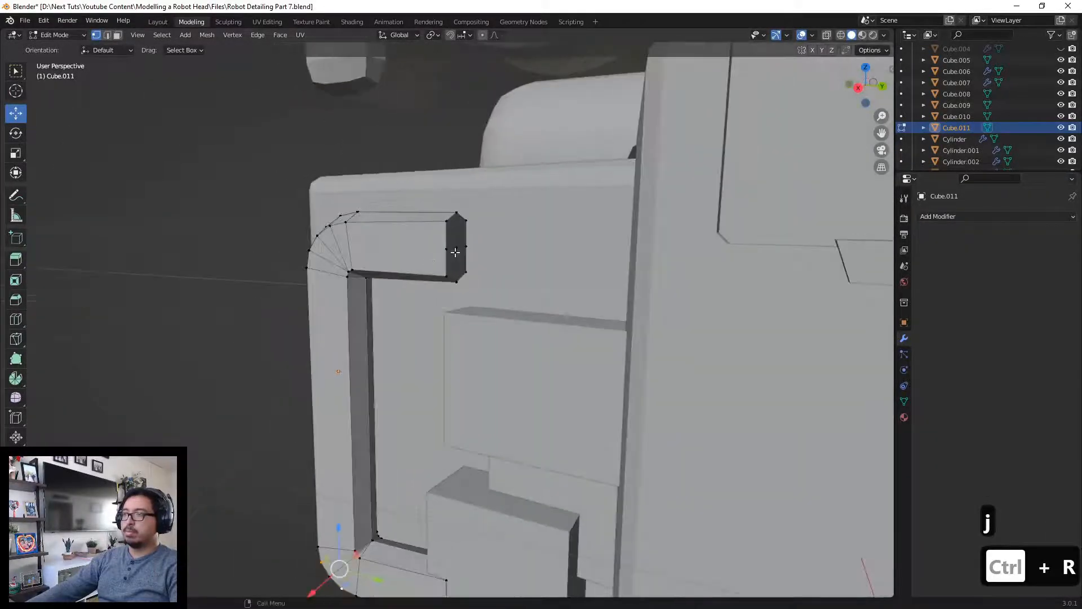
{"action": "key", "text": "3"}
{"action": "left_click", "coordinate": [447, 251]}
{"action": "key", "text": "2"}
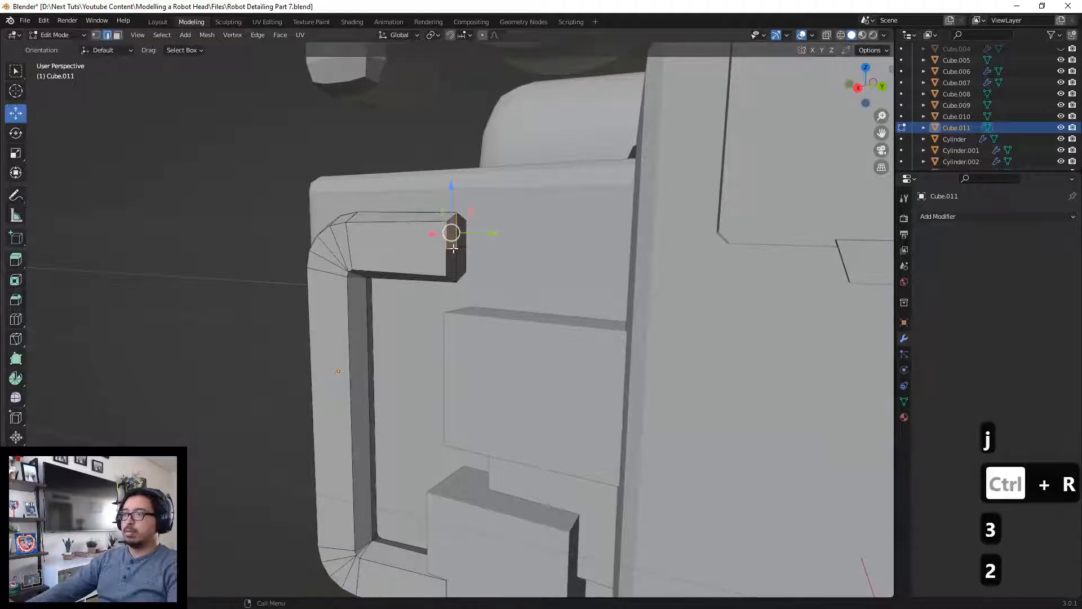
{"action": "left_click", "coordinate": [456, 248]}
{"action": "scroll", "coordinate": [453, 248], "scroll_direction": "down", "scroll_amount": 5, "text": "shift"}
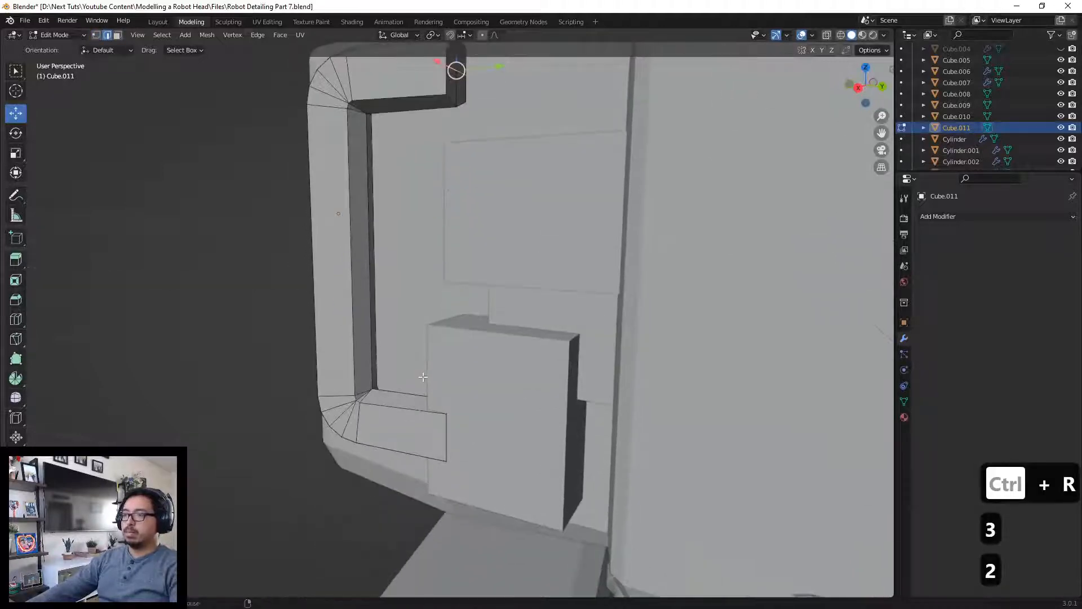
{"action": "key", "text": "alt+z"}
{"action": "key", "text": "alt+z"}
{"action": "key", "text": "x"}
{"action": "key", "text": "c"}
{"action": "key", "text": "x"}
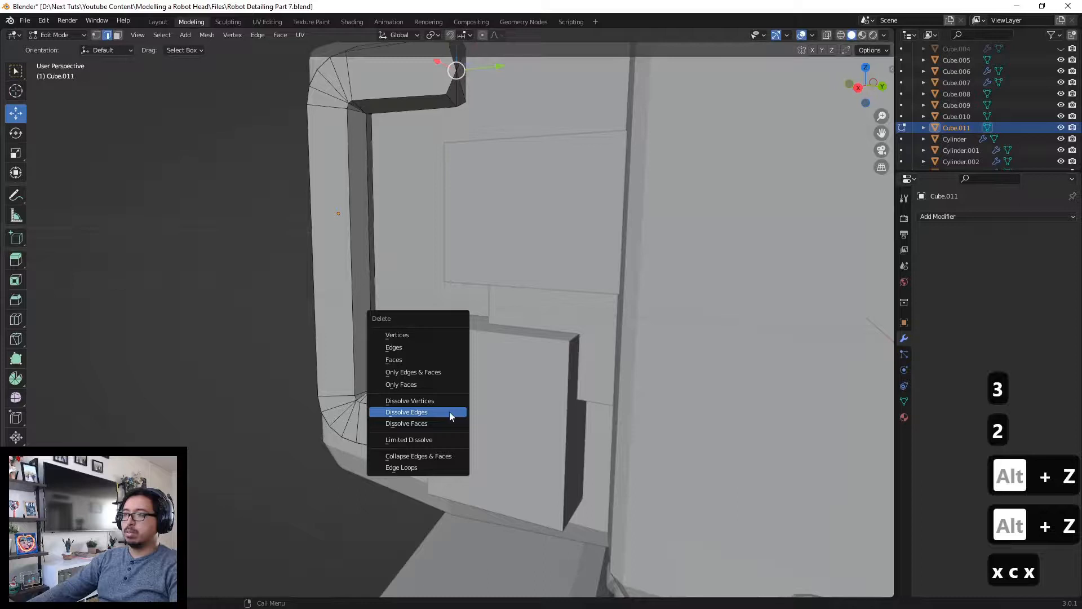
{"action": "left_click", "coordinate": [449, 411]}
{"action": "key", "text": "ctrl+z"}
{"action": "key", "text": "ctrl+z"}
Step: Dissolve the extra horizontal edge across the upper arm's end faces and return to vertex selection
{"action": "key", "text": "x"}
{"action": "left_click", "coordinate": [449, 337]}
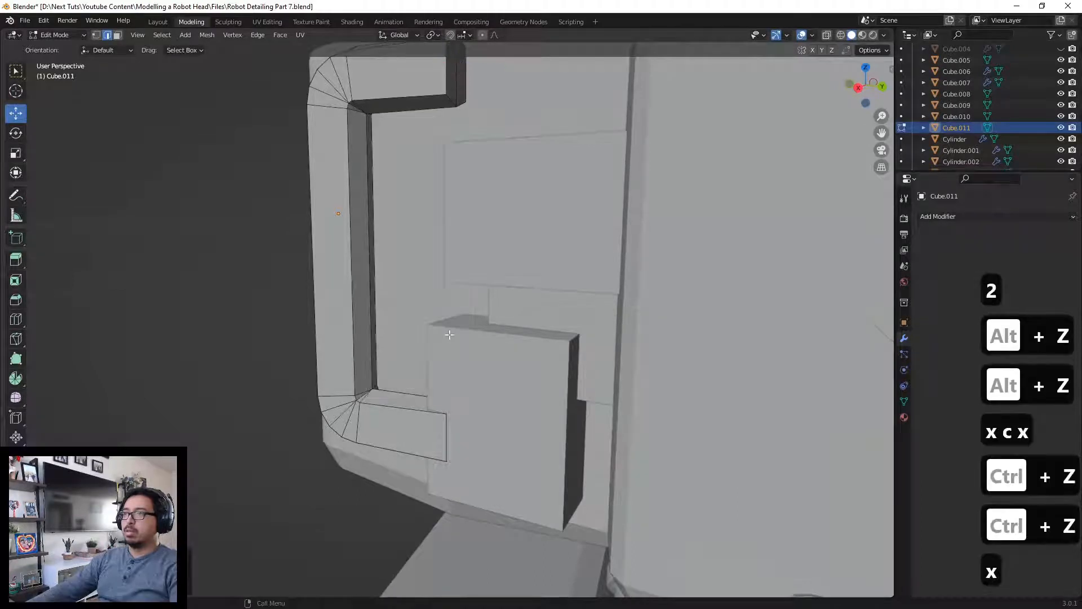
{"action": "middle_click_drag", "start_coordinate": [449, 337], "coordinate": [472, 356]}
{"action": "key", "text": "1"}
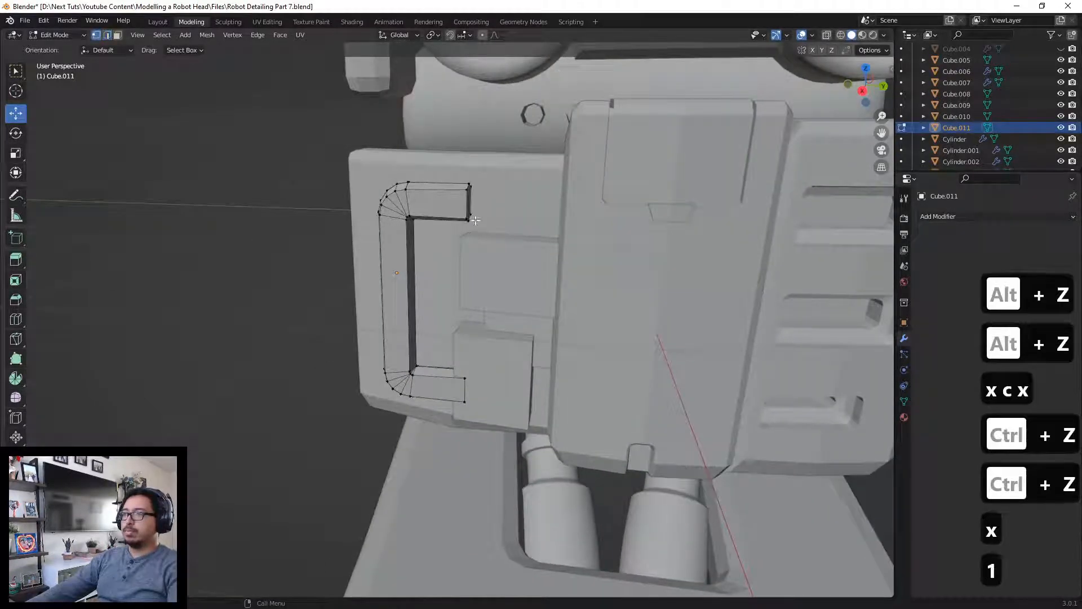
Step: Extend both bracket arms along Y into the centre block by moving their end vertices
{"action": "key", "text": "alt+x"}
{"action": "key", "text": "alt+z"}
{"action": "left_click_drag", "start_coordinate": [439, 437], "coordinate": [566, 145]}
{"action": "key", "text": "alt+z"}
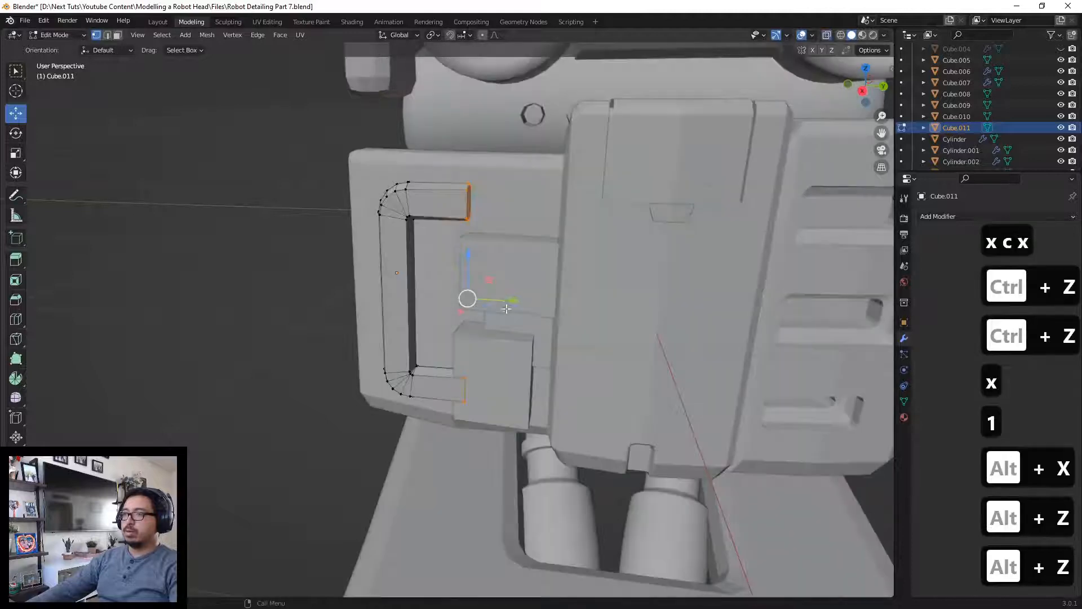
{"action": "left_click_drag", "start_coordinate": [512, 302], "coordinate": [608, 302]}
{"action": "middle_click_drag", "start_coordinate": [607, 301], "coordinate": [479, 248], "text": "shift"}
Step: Cut across the faces of the bracket's upper arm midway along its length and join the cut vertices into a continuous loop
{"action": "scroll", "coordinate": [516, 301], "scroll_direction": "down", "scroll_amount": 6}
{"action": "scroll", "coordinate": [479, 248], "scroll_direction": "up", "scroll_amount": 3}
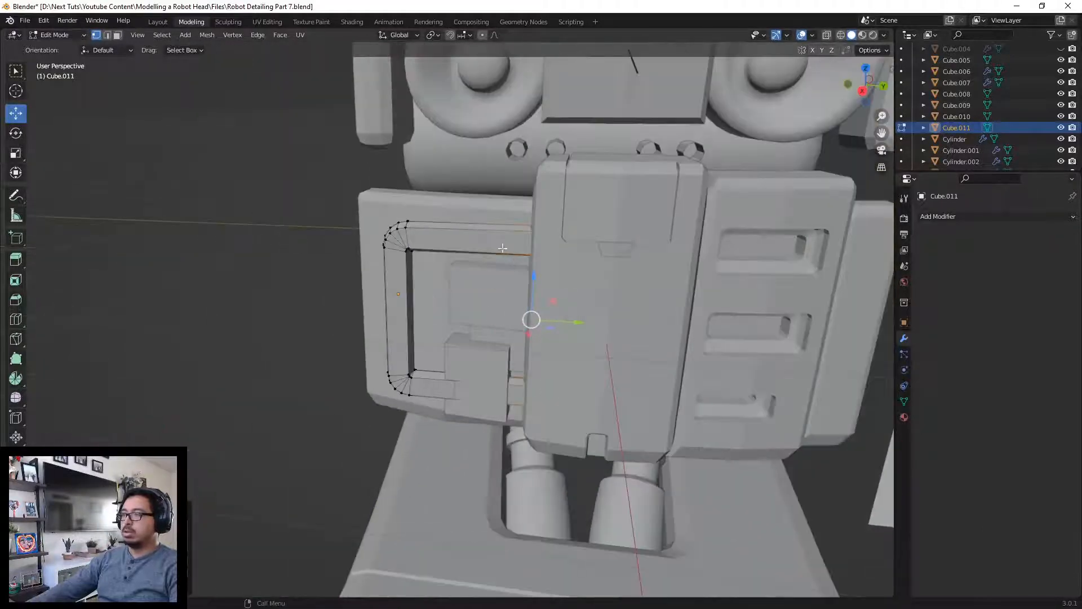
{"action": "key", "text": "ctrl+r"}
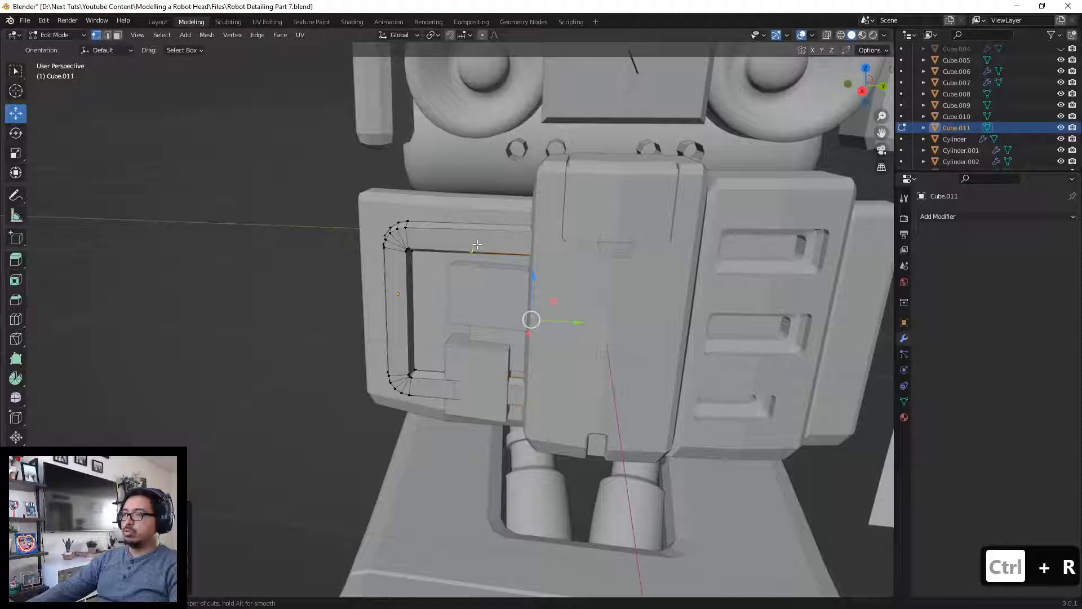
{"action": "left_click", "coordinate": [474, 244]}
{"action": "left_click", "coordinate": [471, 241]}
{"action": "key", "text": "ctrl+r"}
{"action": "double_click", "coordinate": [471, 230]}
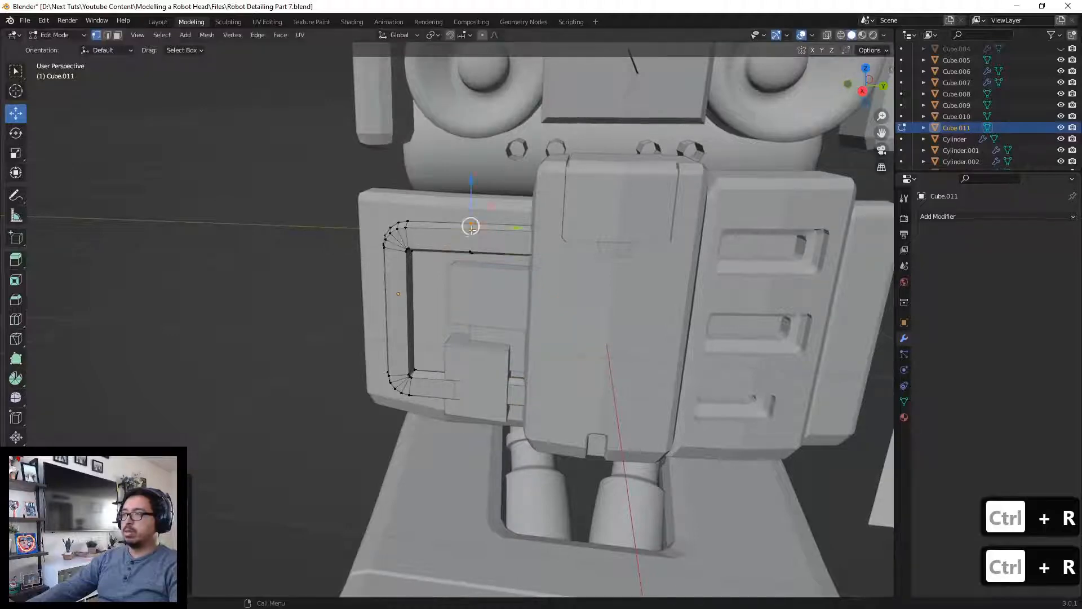
{"action": "middle_click_drag", "start_coordinate": [474, 252], "coordinate": [432, 216]}
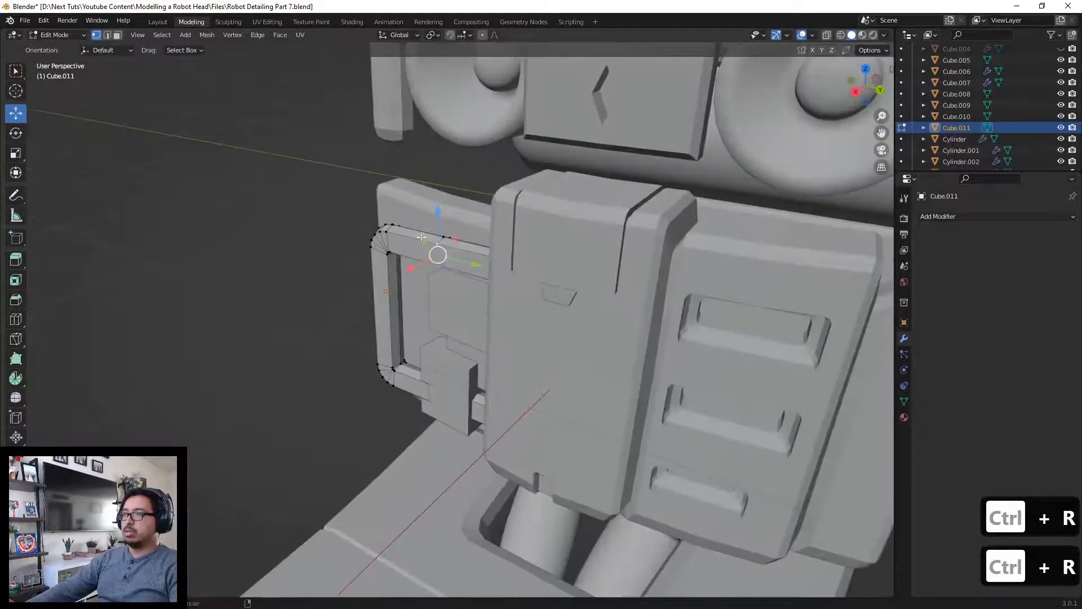
{"action": "key", "text": "alt+z"}
{"action": "key", "text": "j"}
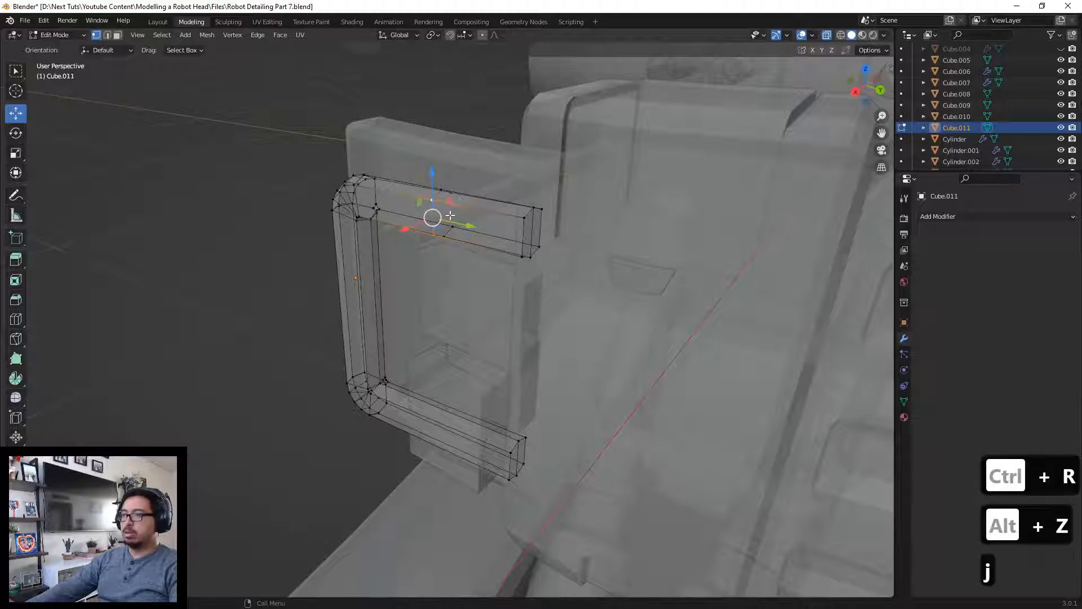
{"action": "left_click", "coordinate": [452, 226]}
{"action": "left_click", "coordinate": [452, 196], "text": "shift"}
{"action": "key", "text": "j"}
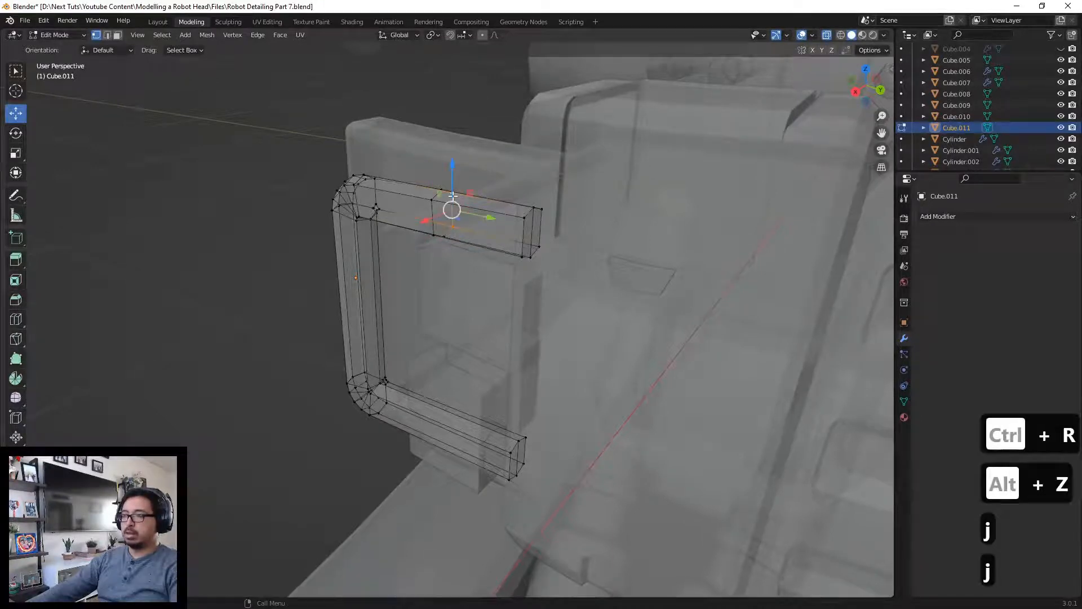
Step: Extrude the ring of faces at the upper arm's inner end outward along normals to form a thicker collar
{"action": "left_click", "coordinate": [511, 213]}
{"action": "key", "text": "alt+z"}
{"action": "key", "text": "3"}
{"action": "left_click", "coordinate": [488, 217]}
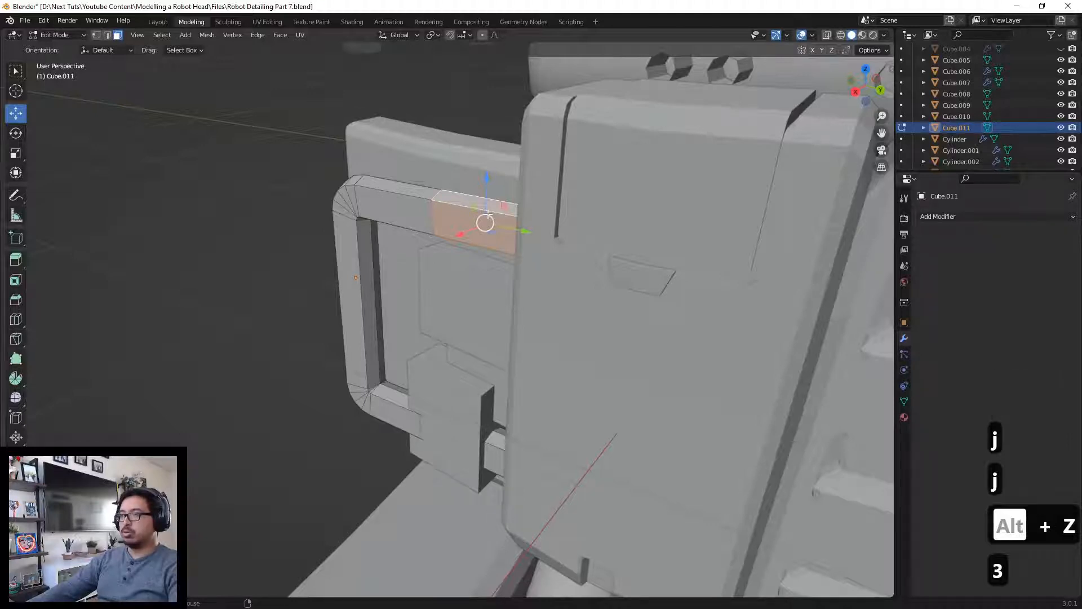
{"action": "key", "text": "alt+e"}
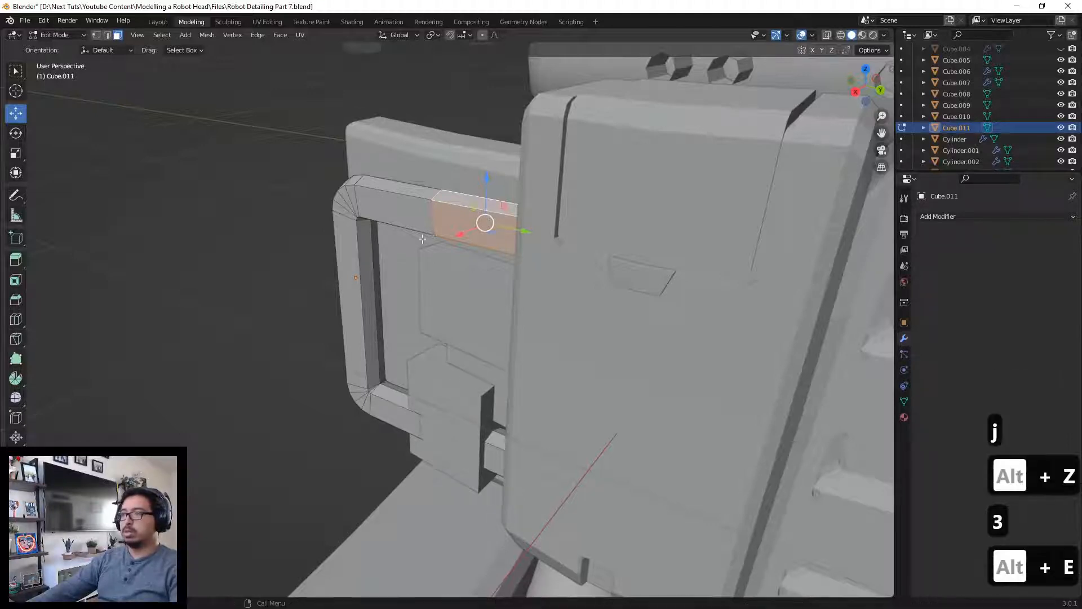
{"action": "middle_click_drag", "start_coordinate": [291, 220], "coordinate": [438, 253]}
{"action": "key", "text": "alt+e"}
{"action": "left_click", "coordinate": [438, 251]}
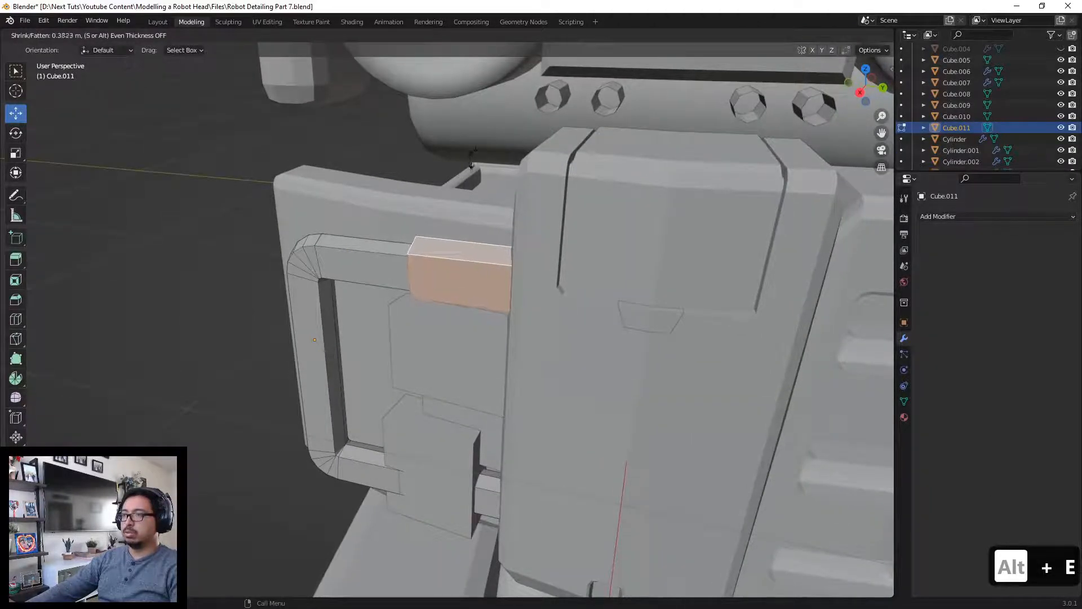
{"action": "left_click", "coordinate": [494, 104]}
Step: Return to object mode and compare the bracket and whole head with the reference image
{"action": "middle_click_drag", "start_coordinate": [494, 103], "coordinate": [596, 202]}
{"action": "key", "text": "Tab"}
{"action": "left_click", "coordinate": [741, 293]}
{"action": "scroll", "coordinate": [704, 305], "scroll_direction": "down", "scroll_amount": 5}
{"action": "middle_click_drag", "start_coordinate": [704, 303], "coordinate": [452, 290]}
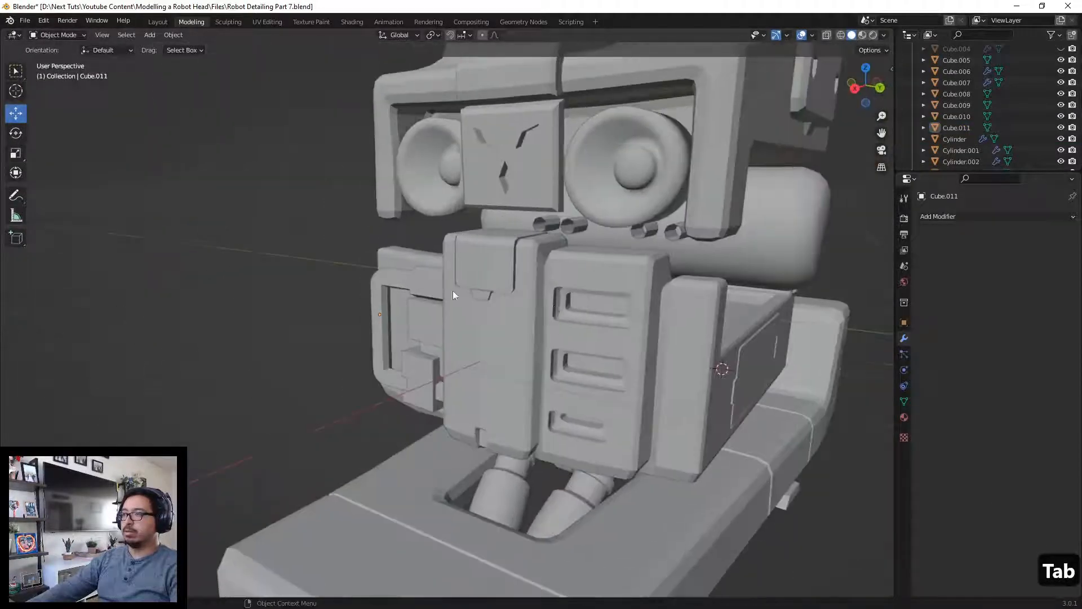
{"action": "scroll", "coordinate": [452, 290], "scroll_direction": "down", "scroll_amount": 5}
{"action": "middle_click_drag", "start_coordinate": [374, 347], "coordinate": [448, 334]}
Step: Cut a closed edge loop around the thin part of the bracket's upper arm, between the rounded corner and the collar
{"action": "left_click", "coordinate": [435, 326]}
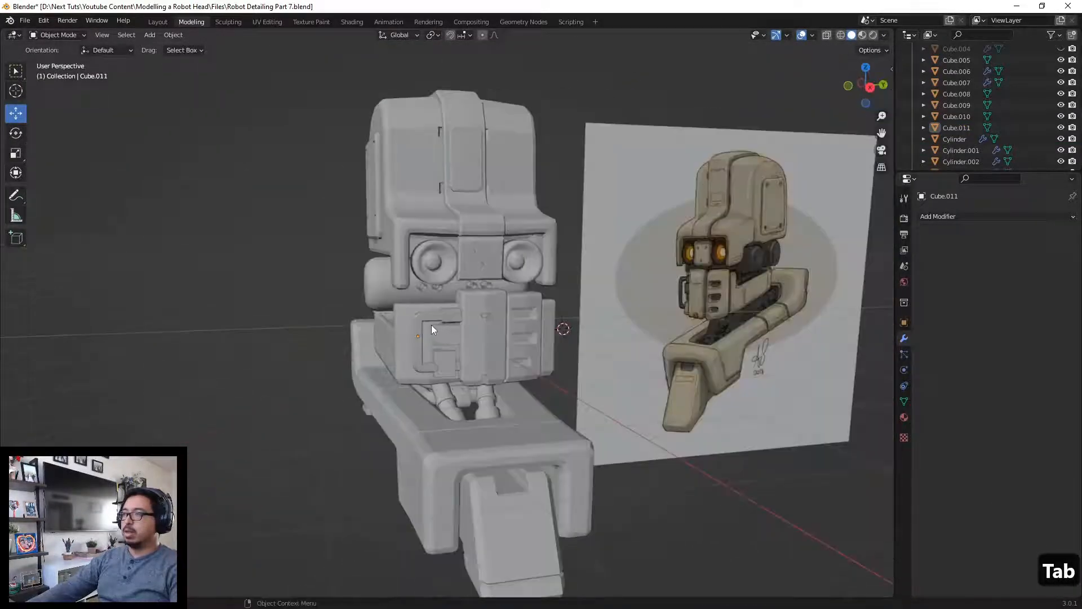
{"action": "key", "text": "Tab"}
{"action": "scroll", "coordinate": [431, 324], "scroll_direction": "up", "scroll_amount": 8}
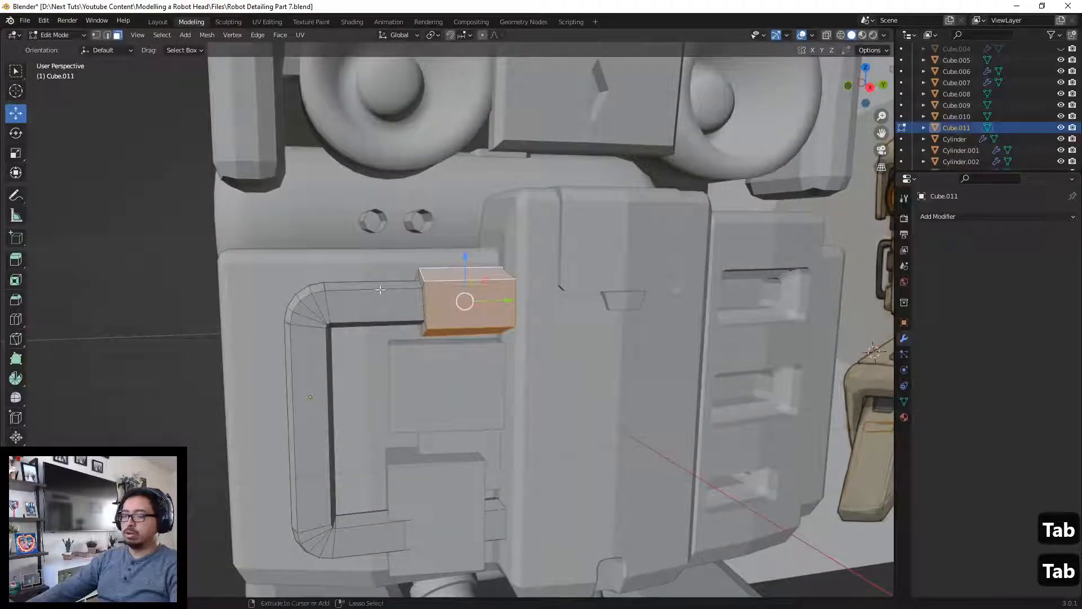
{"action": "key", "text": "ctrl+r"}
{"action": "left_click", "coordinate": [377, 304]}
{"action": "key", "text": "ctrl+r"}
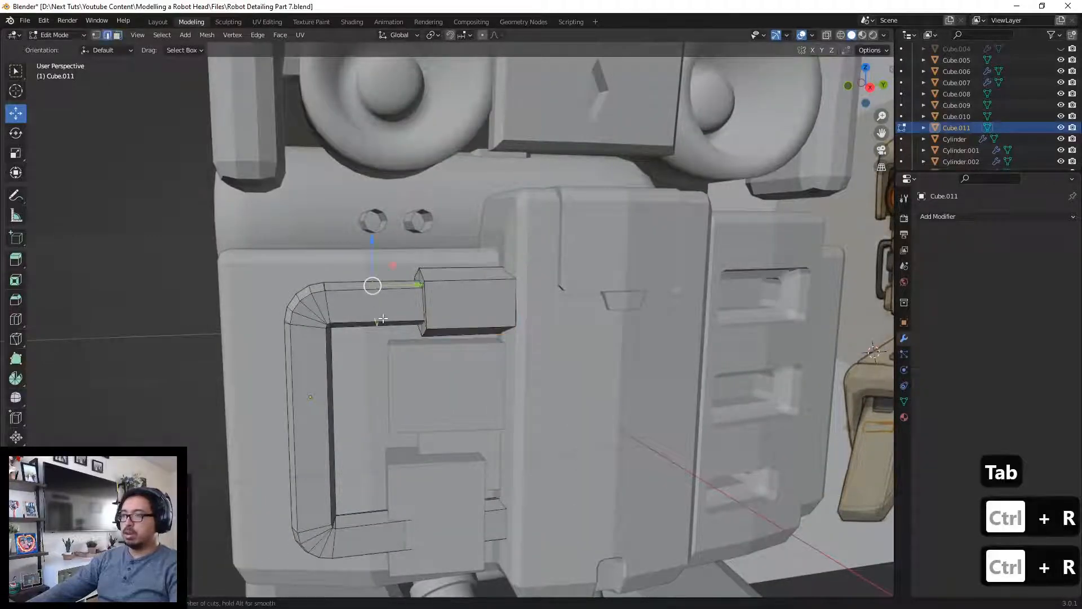
{"action": "left_click", "coordinate": [378, 303]}
{"action": "left_click", "coordinate": [378, 314]}
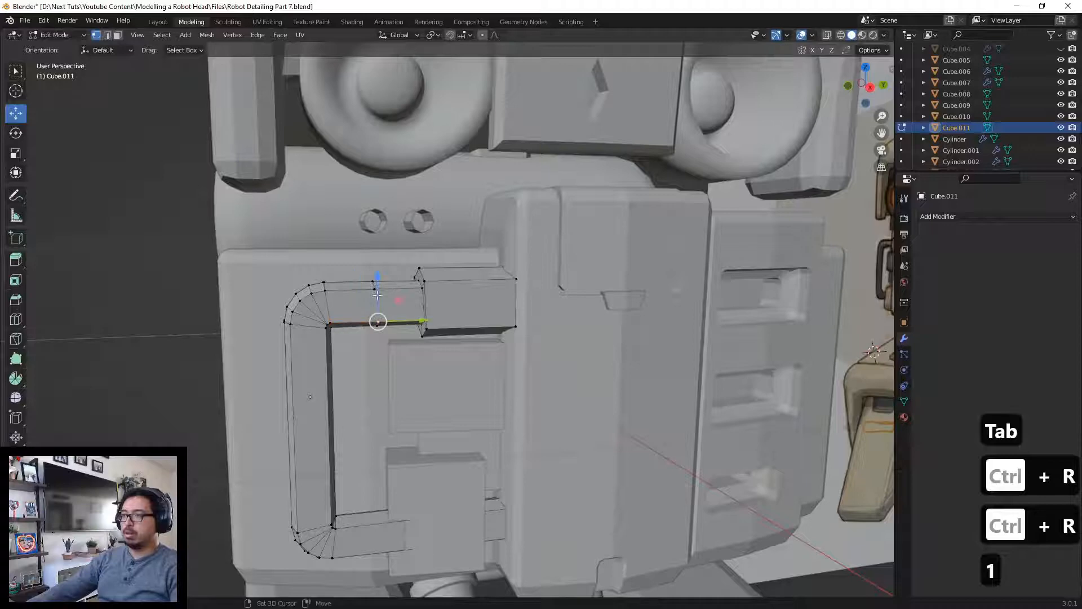
{"action": "key", "text": "j"}
{"action": "key", "text": "alt+z"}
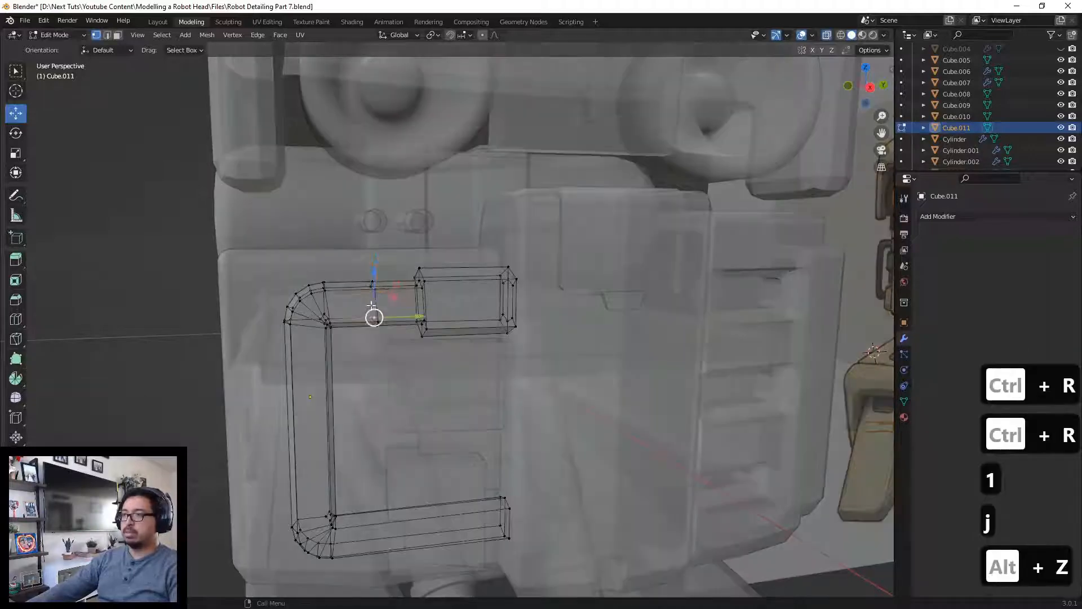
{"action": "key", "text": "j"}
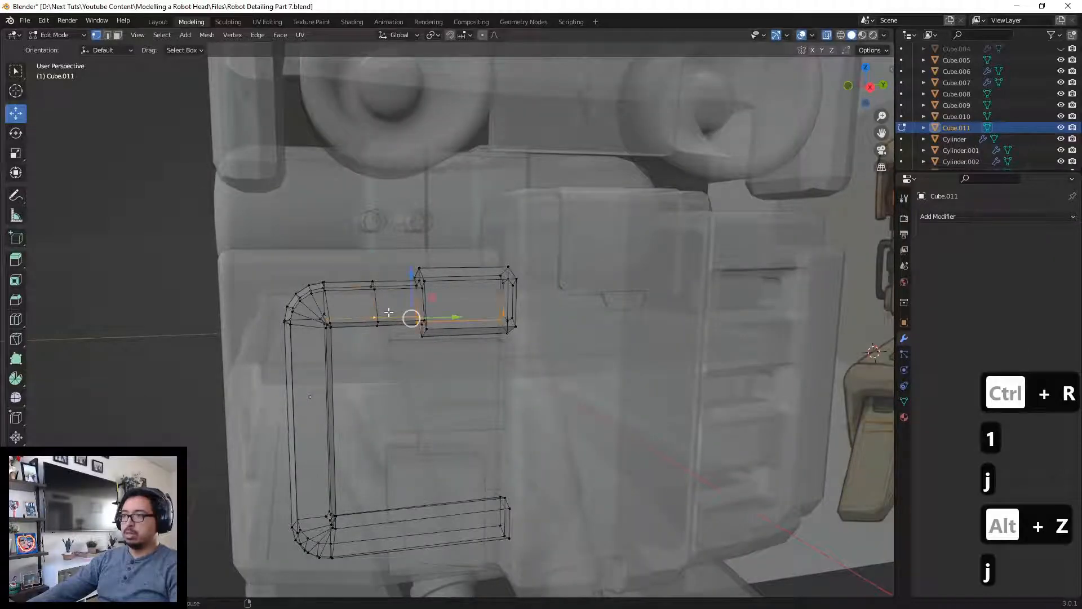
{"action": "key", "text": "alt+z"}
Step: Bevel the new loop with two segments and scale its middle ring inward in X and Z to form a groove
{"action": "key", "text": "ctrl+b"}
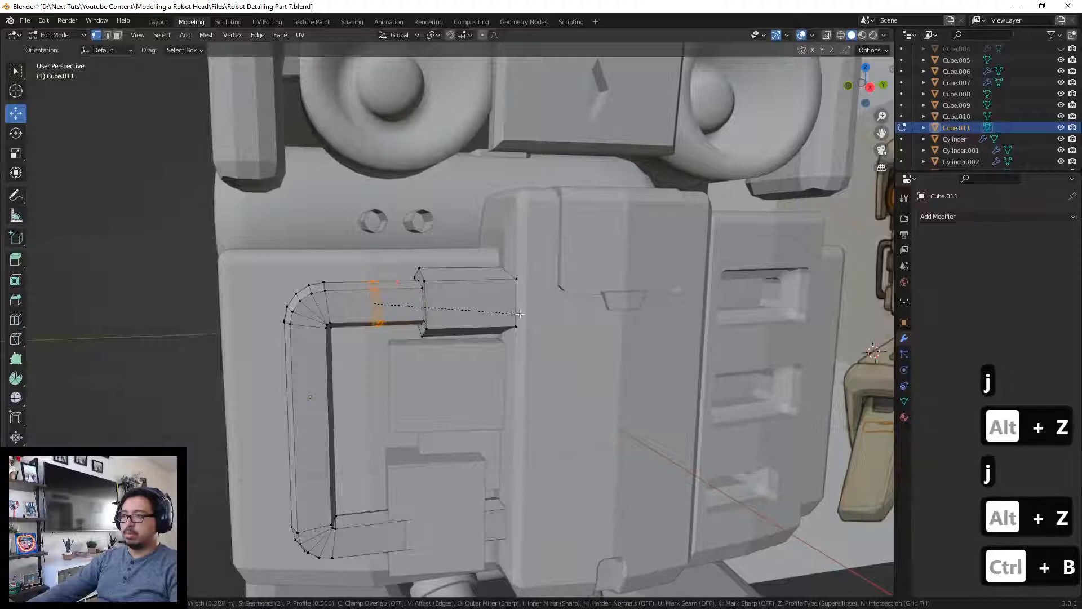
{"action": "left_click", "coordinate": [392, 293]}
{"action": "left_click", "coordinate": [378, 299]}
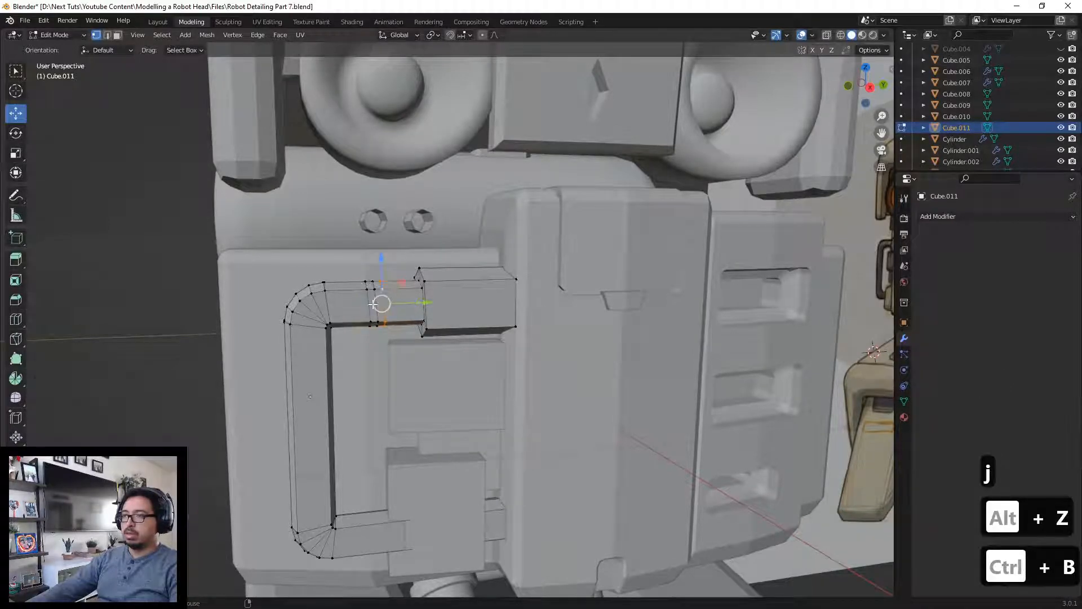
{"action": "key", "text": "s"}
{"action": "key", "text": "x"}
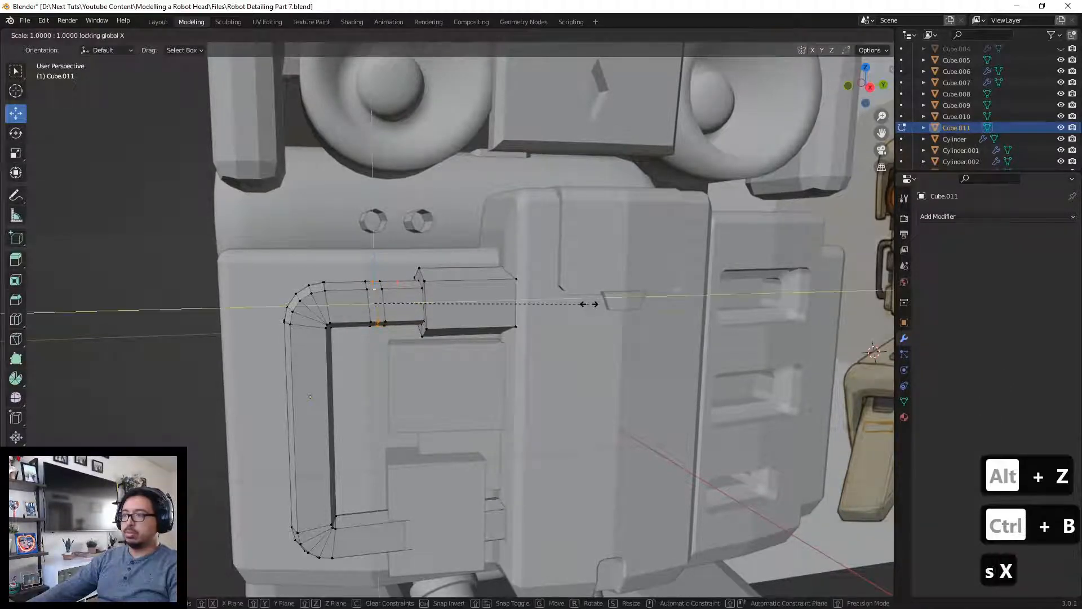
{"action": "key", "text": "y"}
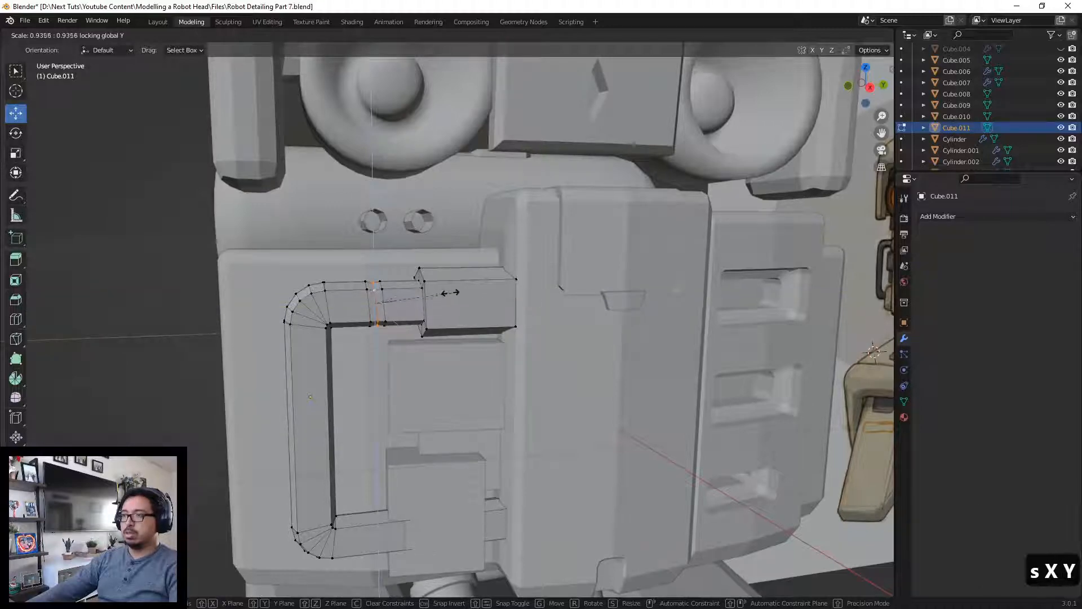
{"action": "left_click", "coordinate": [385, 290]}
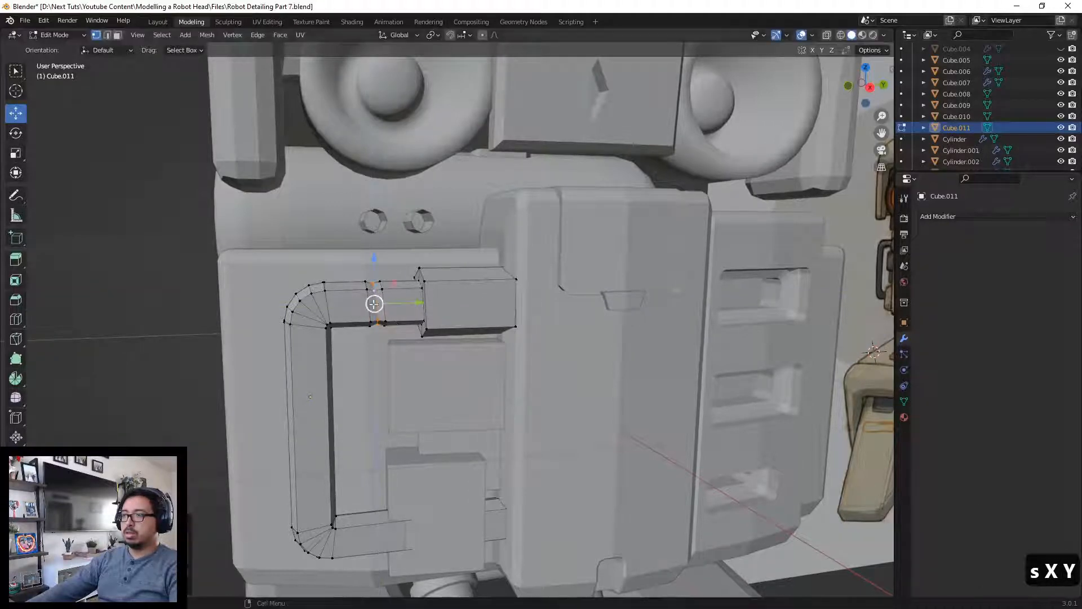
Step: Narrow the groove by scaling its two outer loops together along Y and return to object mode
{"action": "key", "text": "s"}
{"action": "key", "text": "x"}
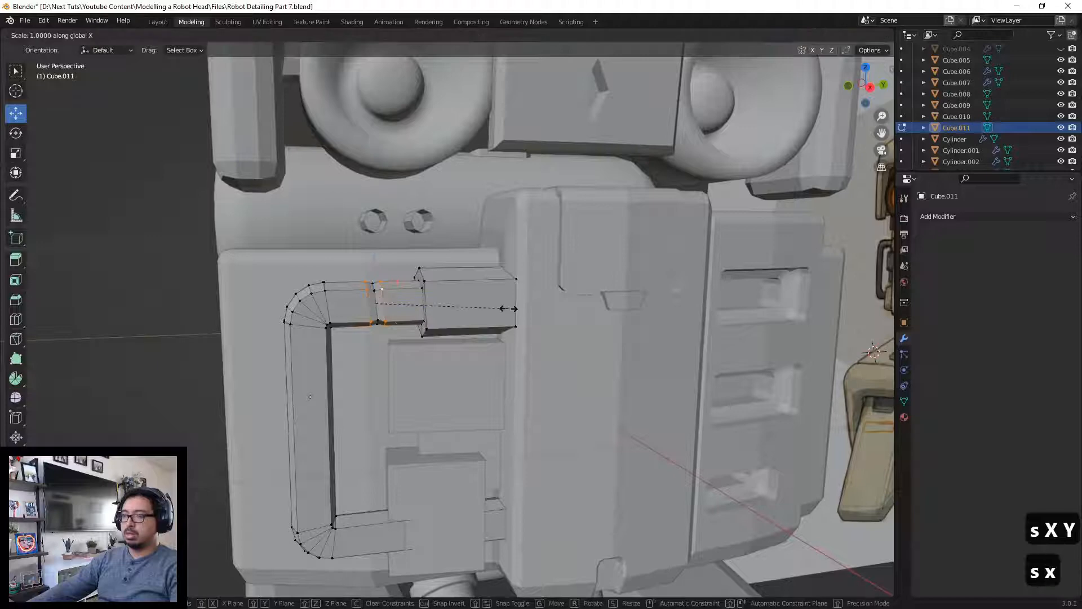
{"action": "key", "text": "z"}
{"action": "key", "text": "y"}
{"action": "key", "text": "u"}
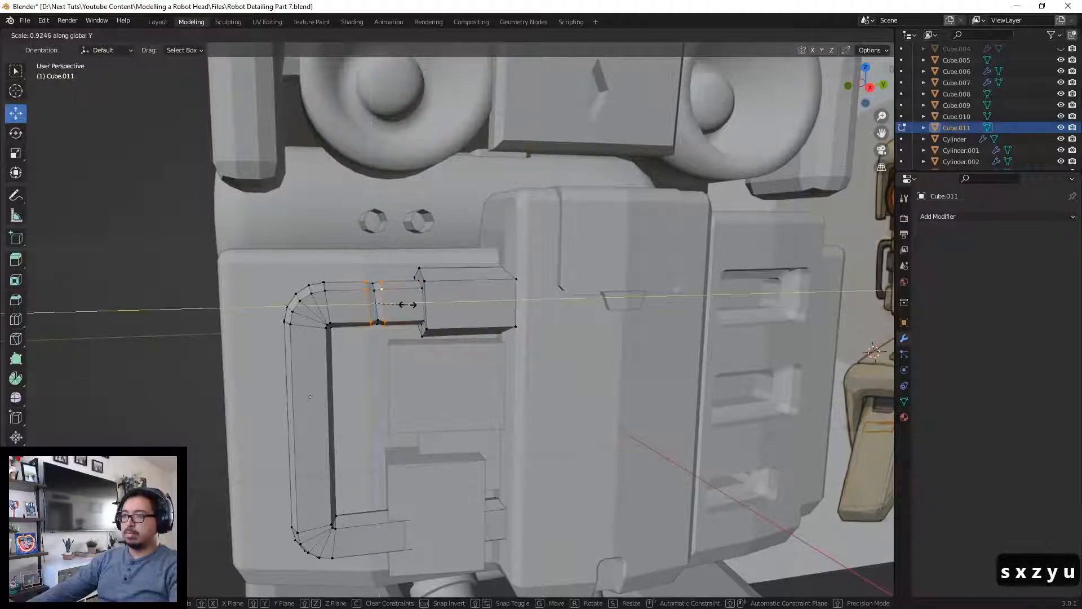
{"action": "left_click", "coordinate": [379, 308]}
{"action": "key", "text": "Tab"}
{"action": "scroll", "coordinate": [197, 330], "scroll_direction": "down", "scroll_amount": 3}
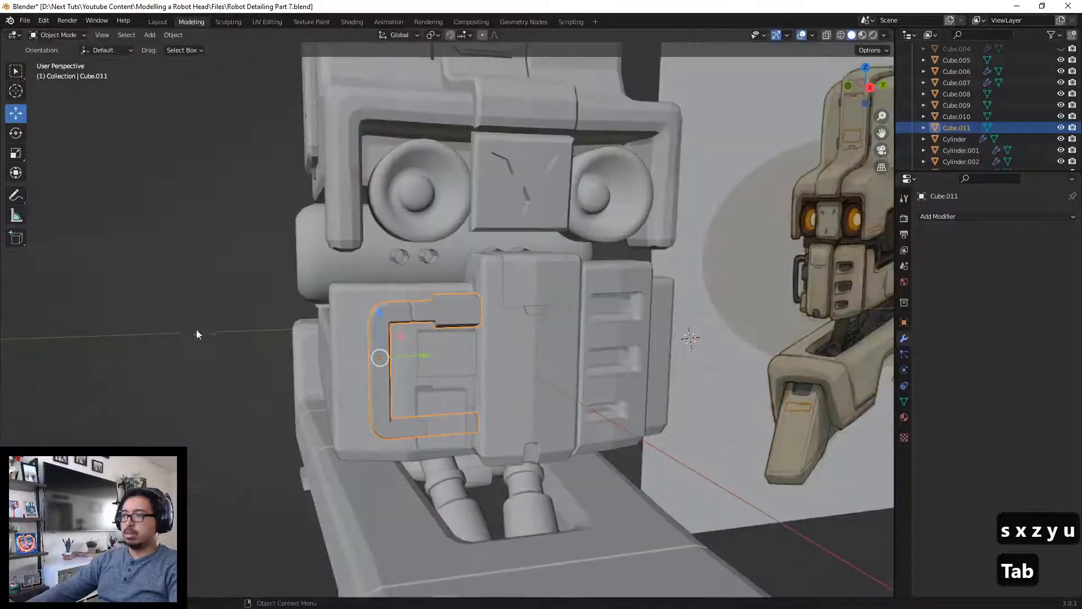
Step: Unhide Cube.004 and Cylinder.006 so the complete robot head is displayed
{"action": "left_click", "coordinate": [196, 330]}
{"action": "scroll", "coordinate": [281, 330], "scroll_direction": "down", "scroll_amount": 2}
{"action": "middle_click_drag", "start_coordinate": [332, 335], "coordinate": [410, 320]}
{"action": "scroll", "coordinate": [282, 330], "scroll_direction": "down", "scroll_amount": 3}
{"action": "scroll", "coordinate": [361, 361], "scroll_direction": "down", "scroll_amount": 3}
{"action": "scroll", "coordinate": [1041, 141], "scroll_direction": "down", "scroll_amount": 2}
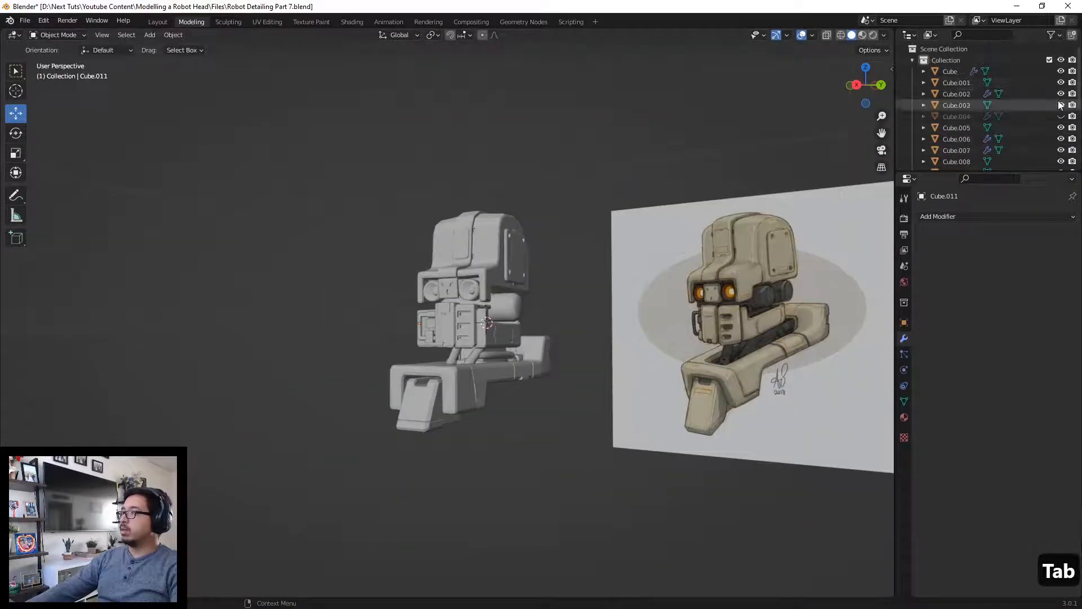
{"action": "scroll", "coordinate": [1041, 128], "scroll_direction": "down", "scroll_amount": 2}
{"action": "left_click", "coordinate": [1061, 115]}
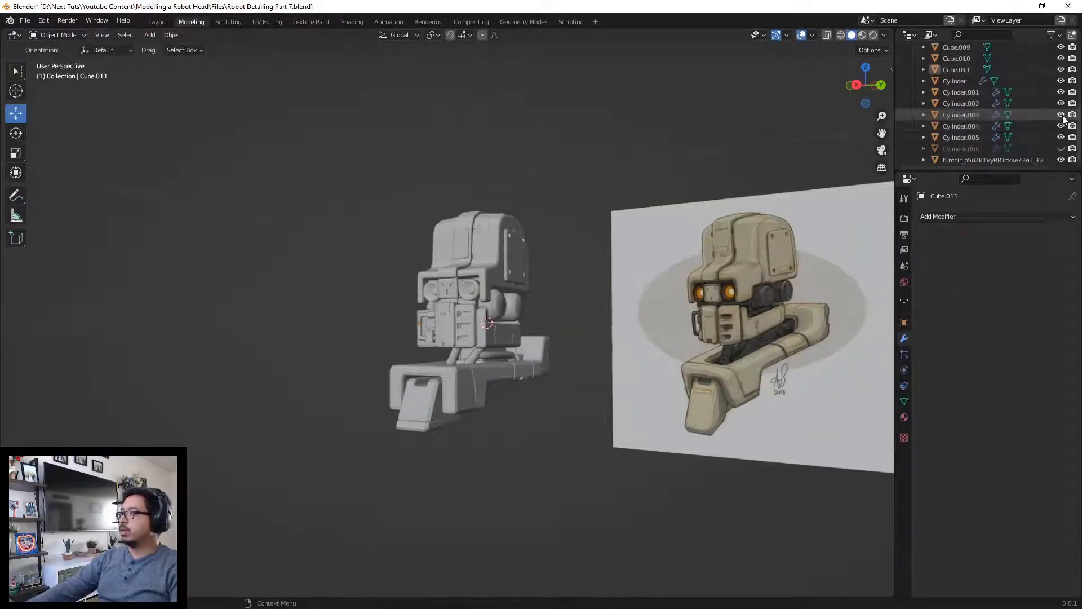
{"action": "left_click", "coordinate": [1061, 149]}
{"action": "middle_click_drag", "start_coordinate": [572, 236], "coordinate": [551, 321]}
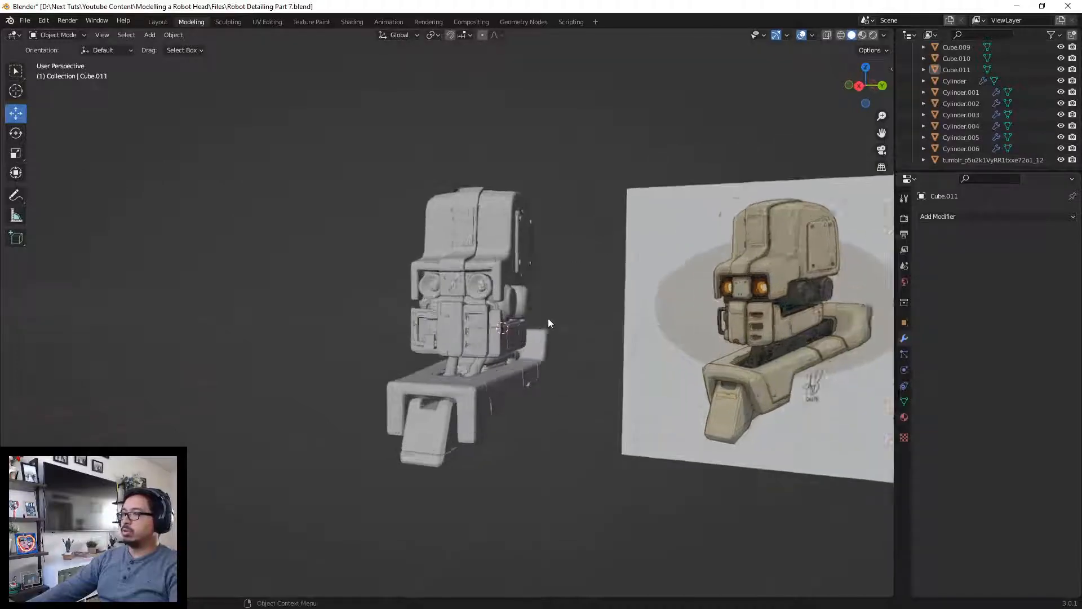
{"action": "scroll", "coordinate": [551, 327], "scroll_direction": "up", "scroll_amount": 5}
{"action": "middle_click_drag", "start_coordinate": [472, 350], "coordinate": [481, 377]}
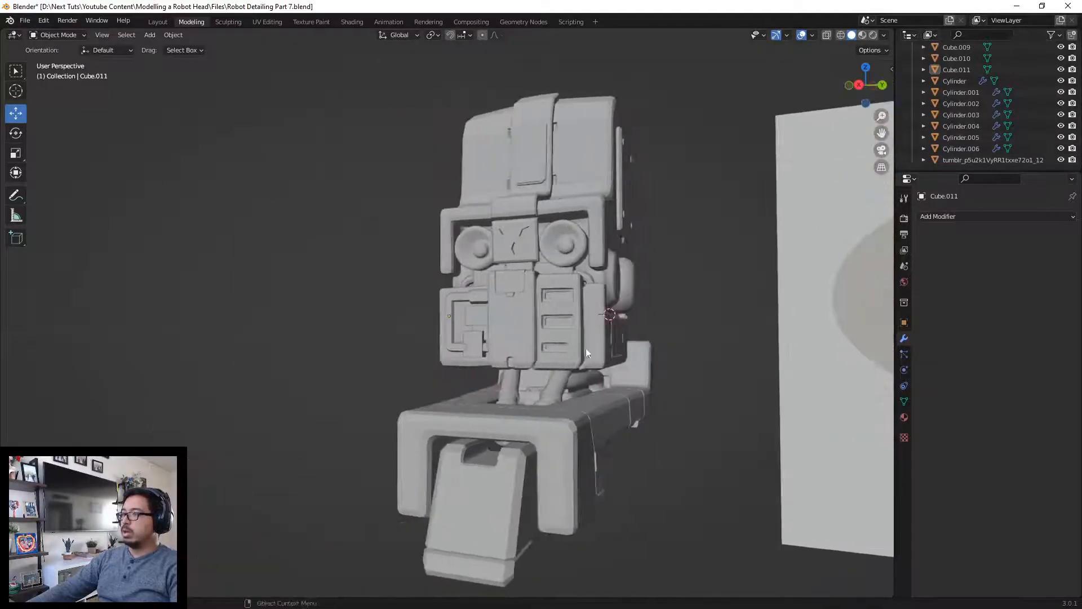
Step: Move the lower small block's inner side face along Y into the centre block
{"action": "scroll", "coordinate": [481, 377], "scroll_direction": "up", "scroll_amount": 5}
{"action": "left_click", "coordinate": [487, 303]}
{"action": "key", "text": "Tab"}
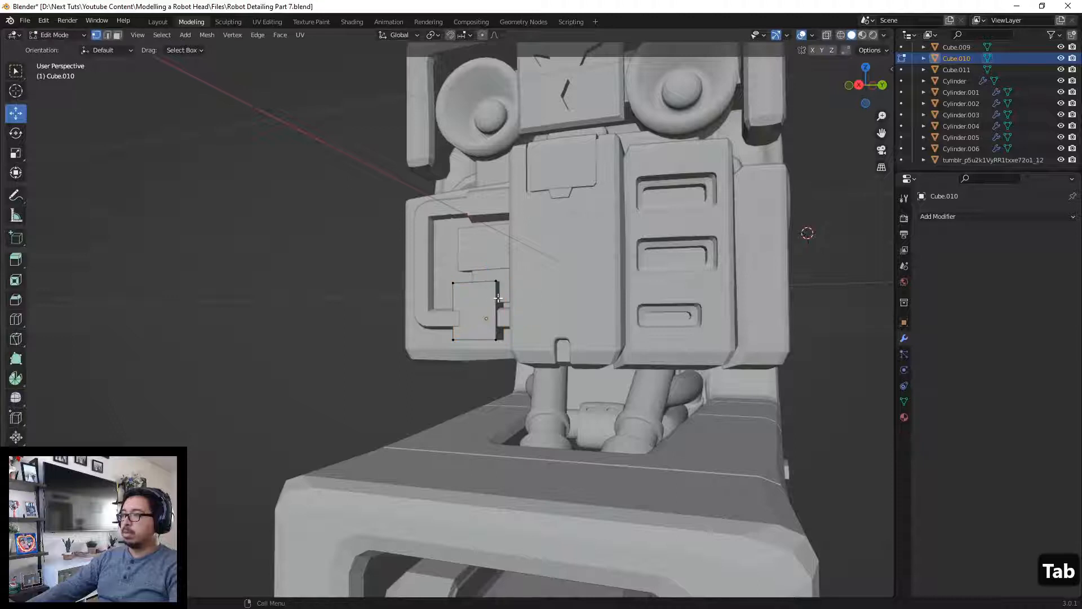
{"action": "key", "text": "4"}
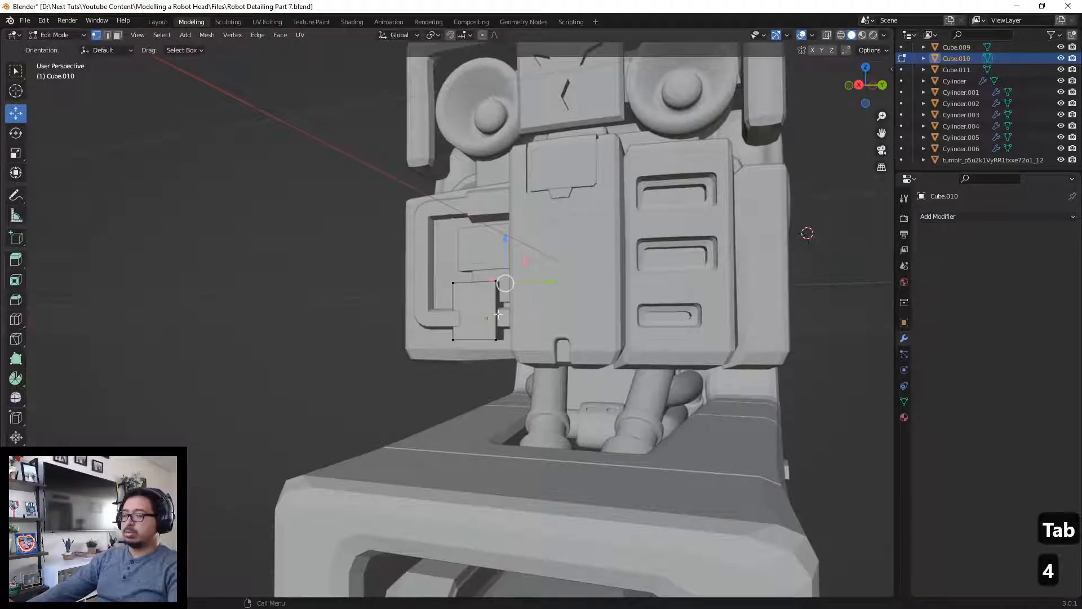
{"action": "key", "text": "Tab"}
{"action": "key", "text": "3"}
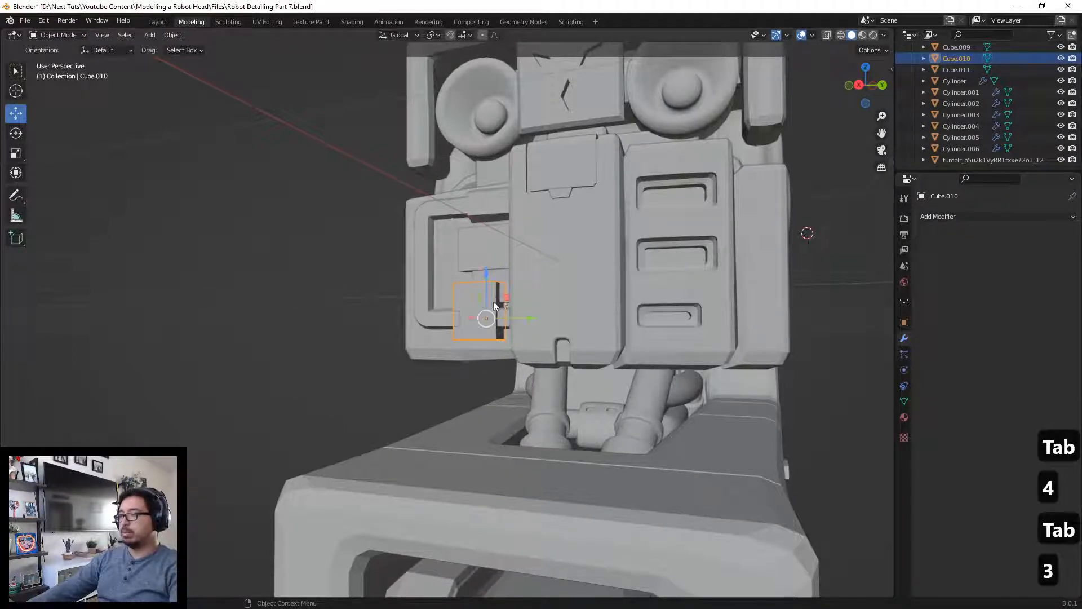
{"action": "key", "text": "Tab"}
{"action": "key", "text": "3"}
{"action": "left_click", "coordinate": [493, 303]}
{"action": "left_click", "coordinate": [500, 304]}
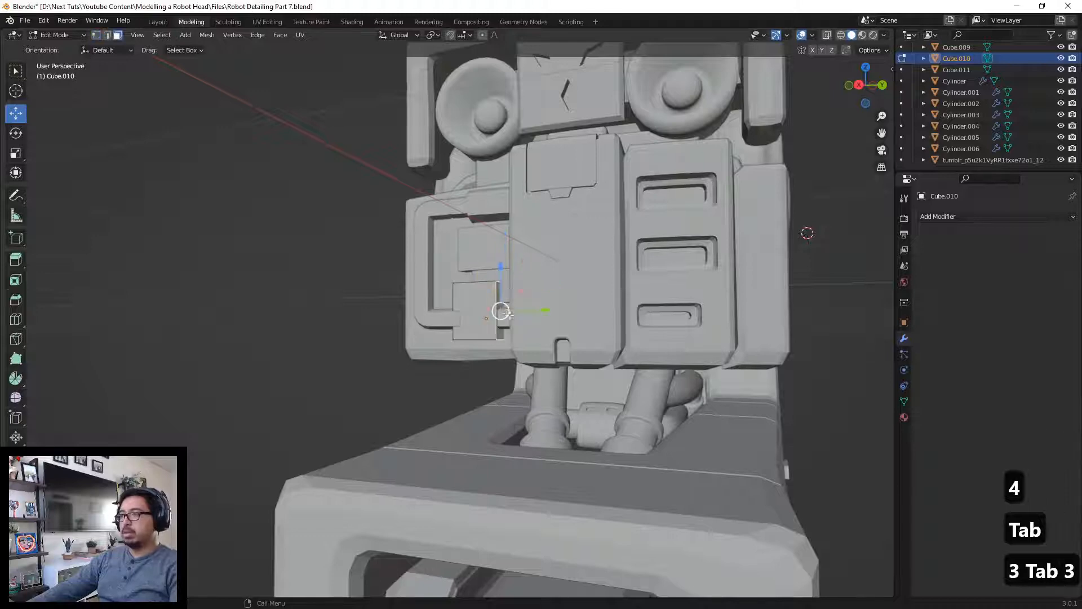
{"action": "left_click_drag", "start_coordinate": [526, 311], "coordinate": [606, 312]}
Step: Move the lower small block's outer front vertical edge forward along X and return to object mode
{"action": "middle_click_drag", "start_coordinate": [605, 312], "coordinate": [534, 333]}
{"action": "key", "text": "2"}
{"action": "left_click", "coordinate": [515, 319]}
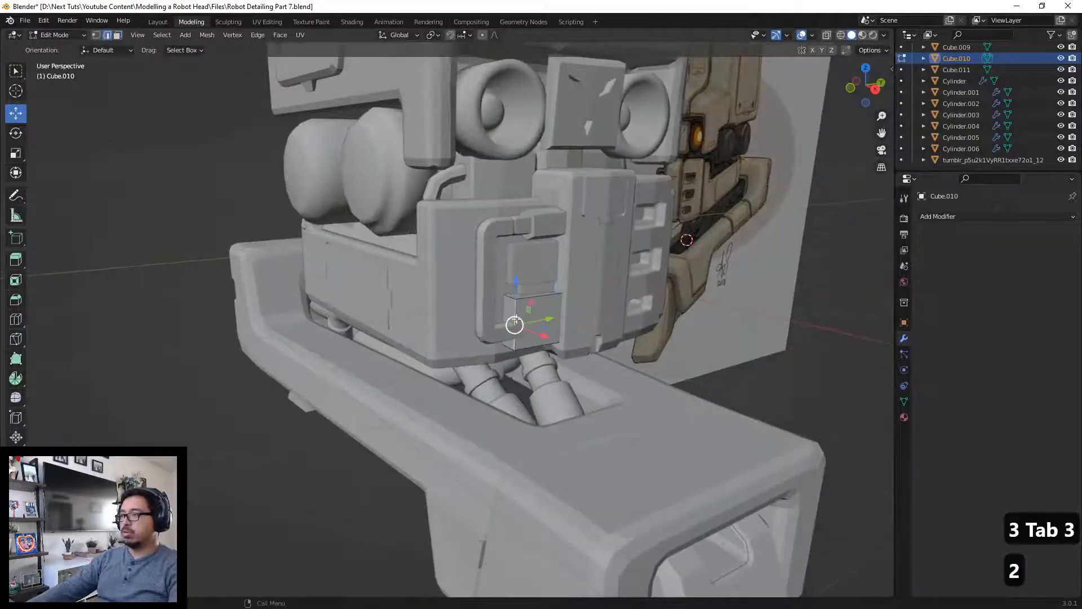
{"action": "left_click_drag", "start_coordinate": [541, 334], "coordinate": [576, 343]}
{"action": "key", "text": "Tab"}
{"action": "middle_click_drag", "start_coordinate": [780, 367], "coordinate": [370, 369]}
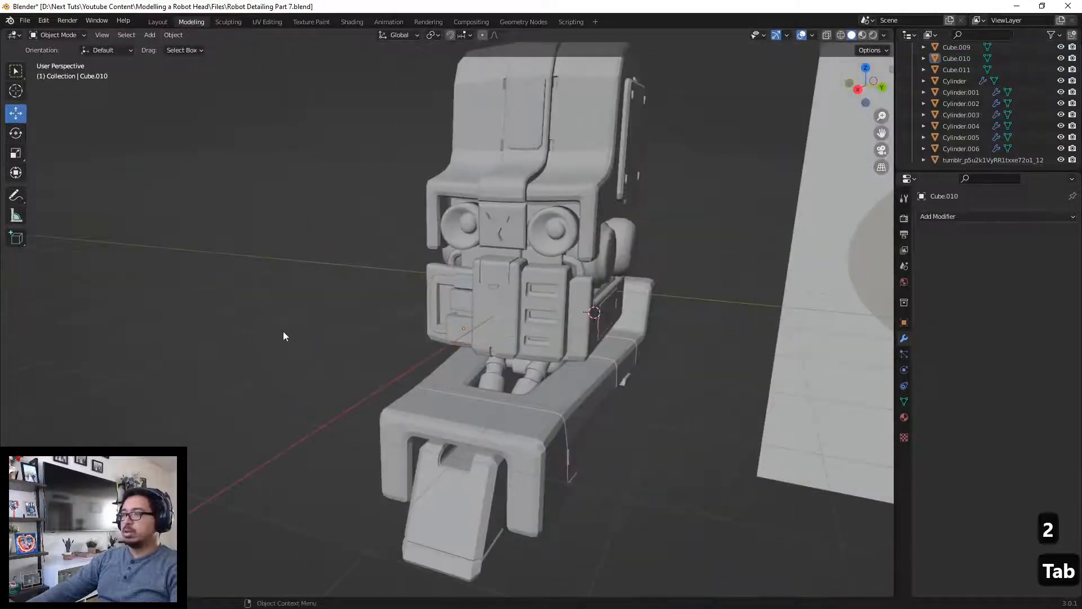
Step: Compare the detailed robot head with the reference sketch from several angles
{"action": "middle_click_drag", "start_coordinate": [283, 330], "coordinate": [432, 306]}
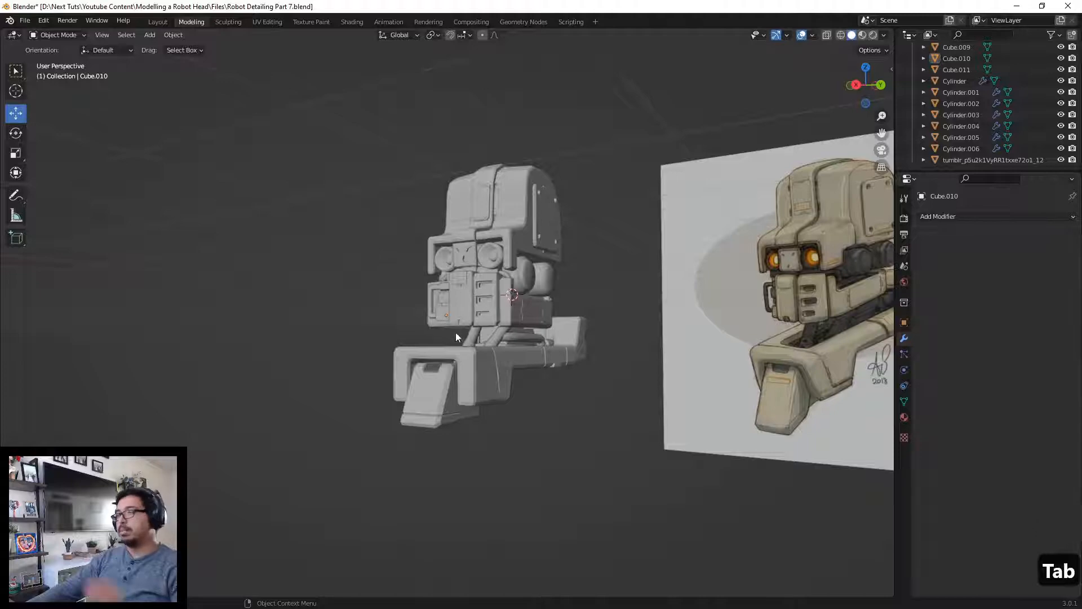
{"action": "scroll", "coordinate": [412, 304], "scroll_direction": "up", "scroll_amount": 5}
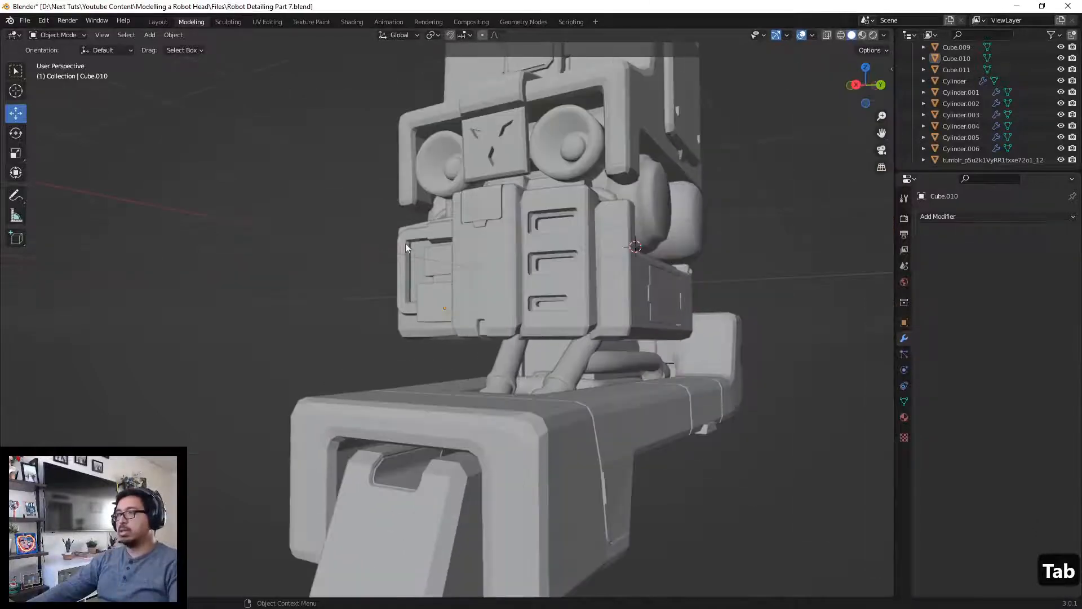
{"action": "scroll", "coordinate": [406, 259], "scroll_direction": "down", "scroll_amount": 5}
{"action": "middle_click_drag", "start_coordinate": [398, 319], "coordinate": [468, 278]}
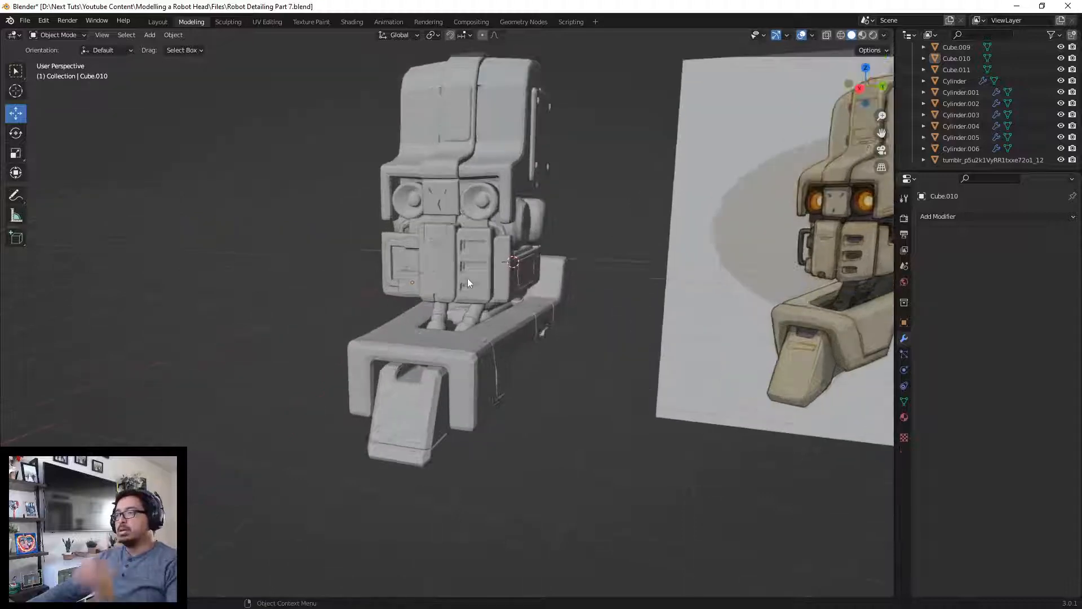
{"action": "middle_click_drag", "start_coordinate": [572, 299], "coordinate": [448, 335]}
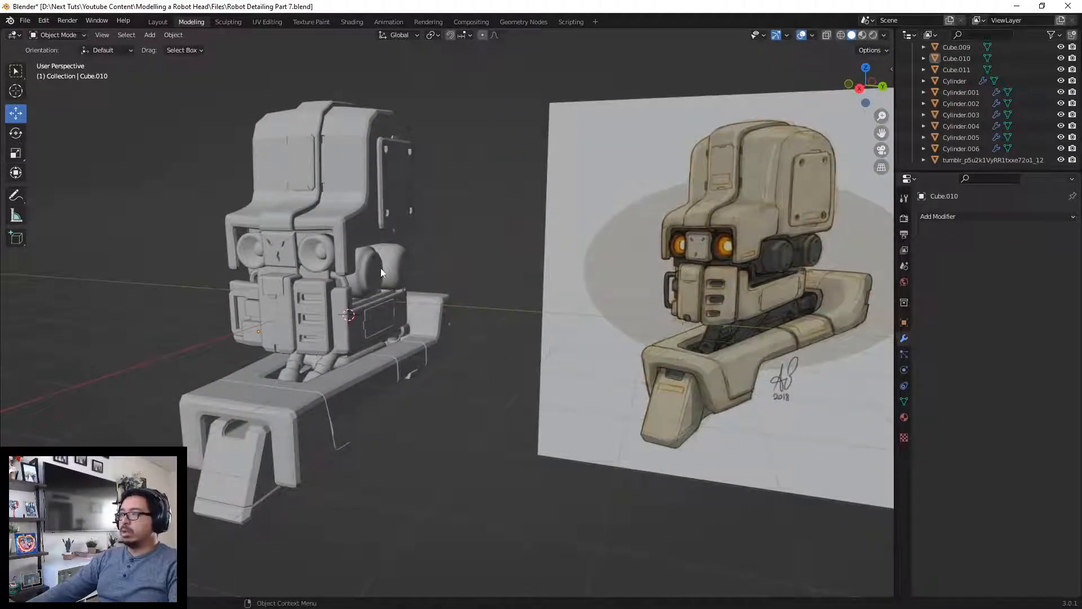
Step: Apply flat shading to Cylinder.003, the nearer of the two side cylinders beneath the head's upper shell
{"action": "middle_click_drag", "start_coordinate": [385, 266], "coordinate": [459, 337], "text": "shift"}
{"action": "scroll", "coordinate": [469, 266], "scroll_direction": "up", "scroll_amount": 7}
{"action": "left_click", "coordinate": [431, 346]}
{"action": "key", "text": "Tab"}
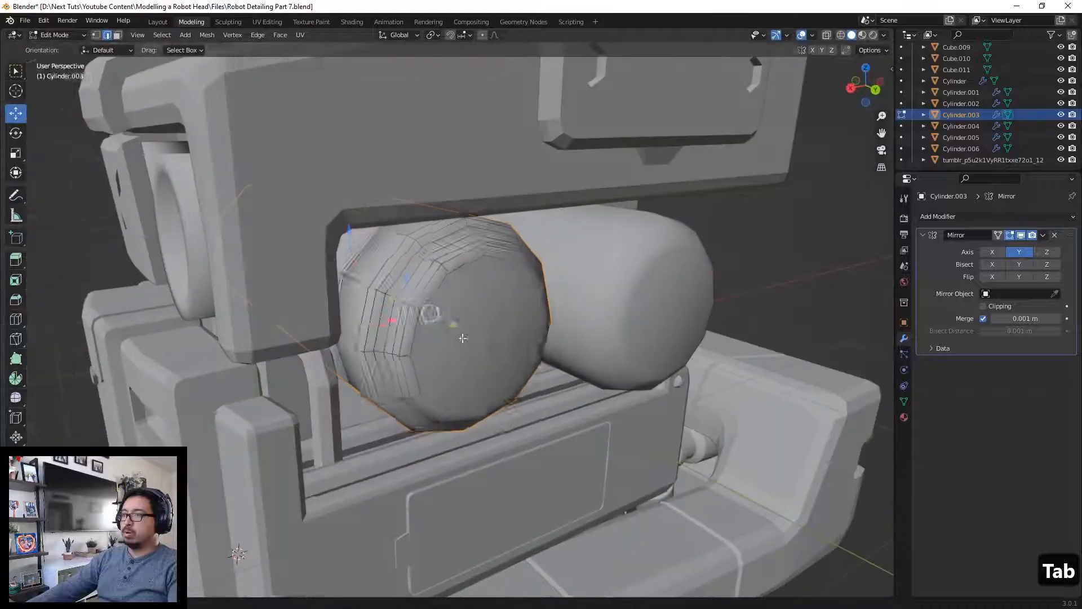
{"action": "key", "text": "Tab"}
{"action": "right_click", "coordinate": [444, 314]}
{"action": "left_click", "coordinate": [444, 314]}
{"action": "left_click", "coordinate": [424, 324]}
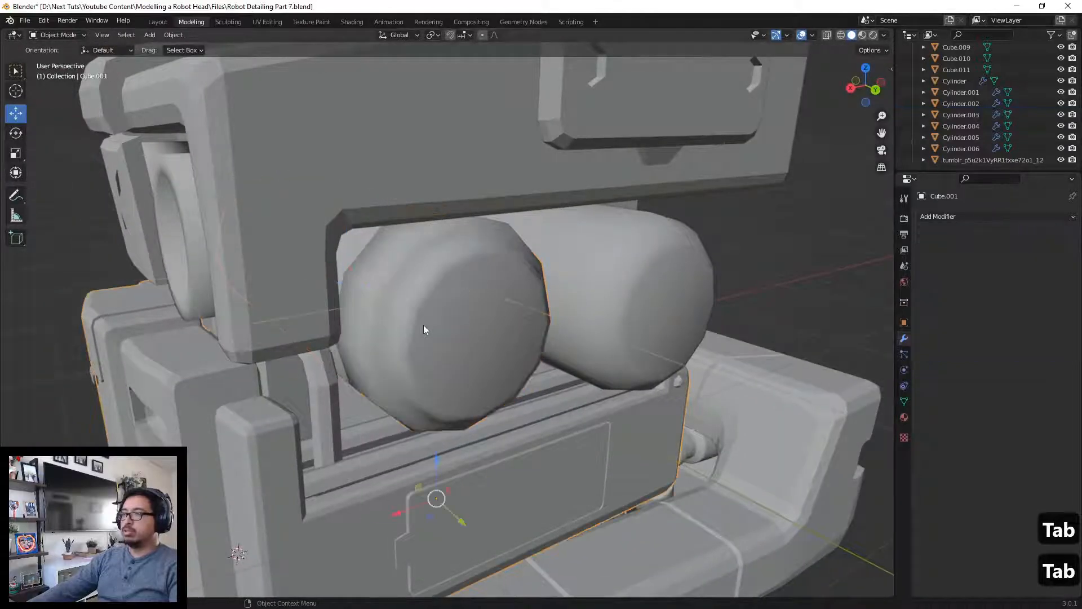
{"action": "right_click", "coordinate": [424, 324]}
{"action": "left_click", "coordinate": [462, 279]}
{"action": "left_click", "coordinate": [482, 272]}
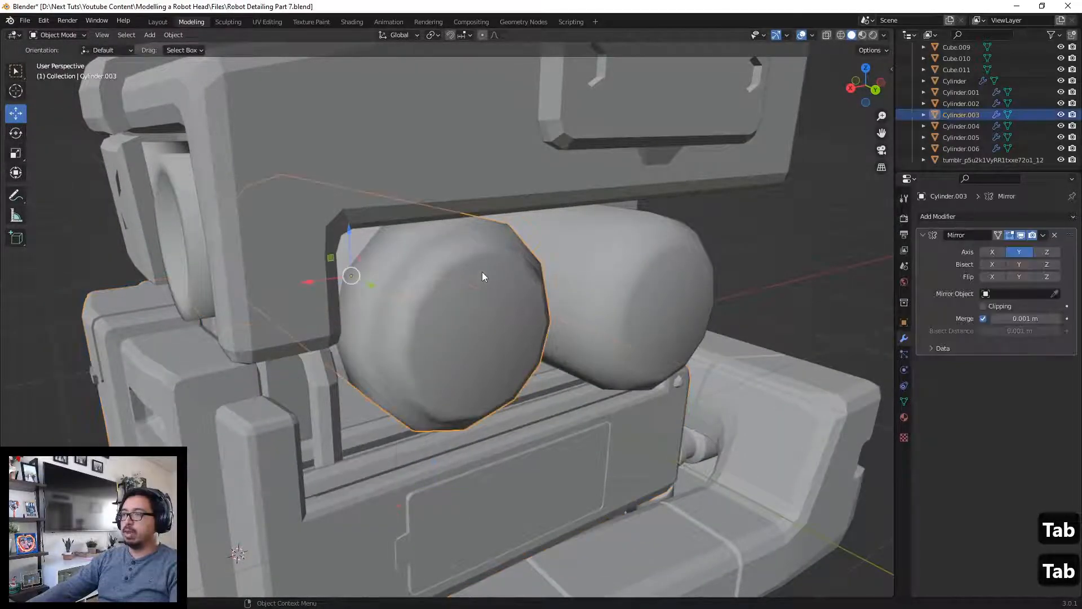
{"action": "right_click", "coordinate": [482, 272]}
{"action": "left_click", "coordinate": [475, 284]}
Step: Apply flat shading to the neighbouring rear side cylinder, Cylinder.004
{"action": "left_click", "coordinate": [668, 281]}
{"action": "right_click", "coordinate": [668, 283]}
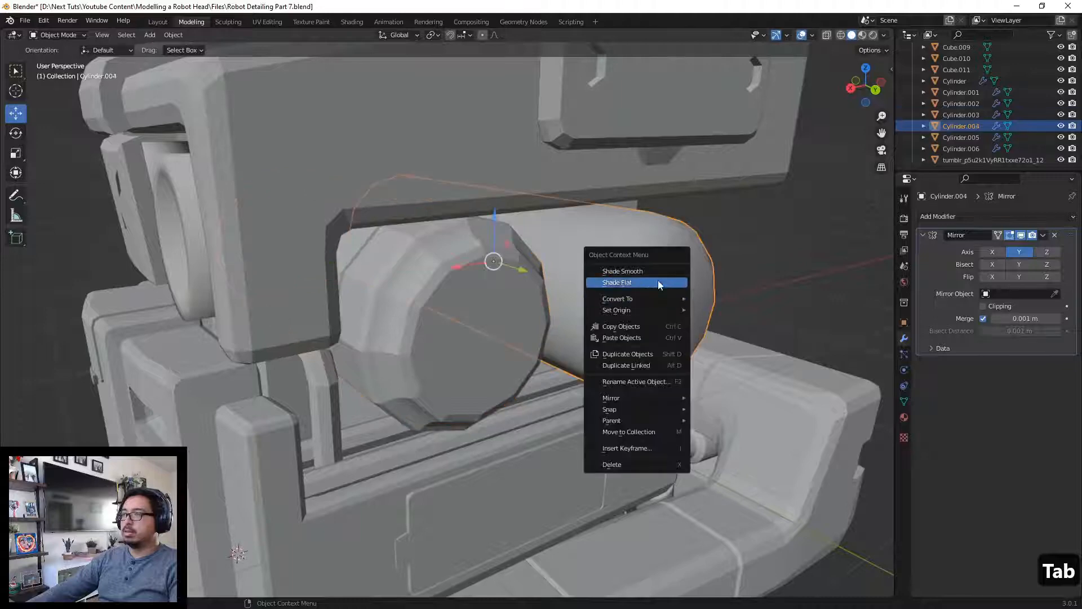
{"action": "left_click", "coordinate": [657, 285]}
Step: Inspect the mesh of side cylinder Cylinder.004 in edit mode and compare the cylinders' shape with the reference sketch
{"action": "scroll", "coordinate": [627, 292], "scroll_direction": "down", "scroll_amount": 7}
{"action": "middle_click_drag", "start_coordinate": [601, 321], "coordinate": [418, 266]}
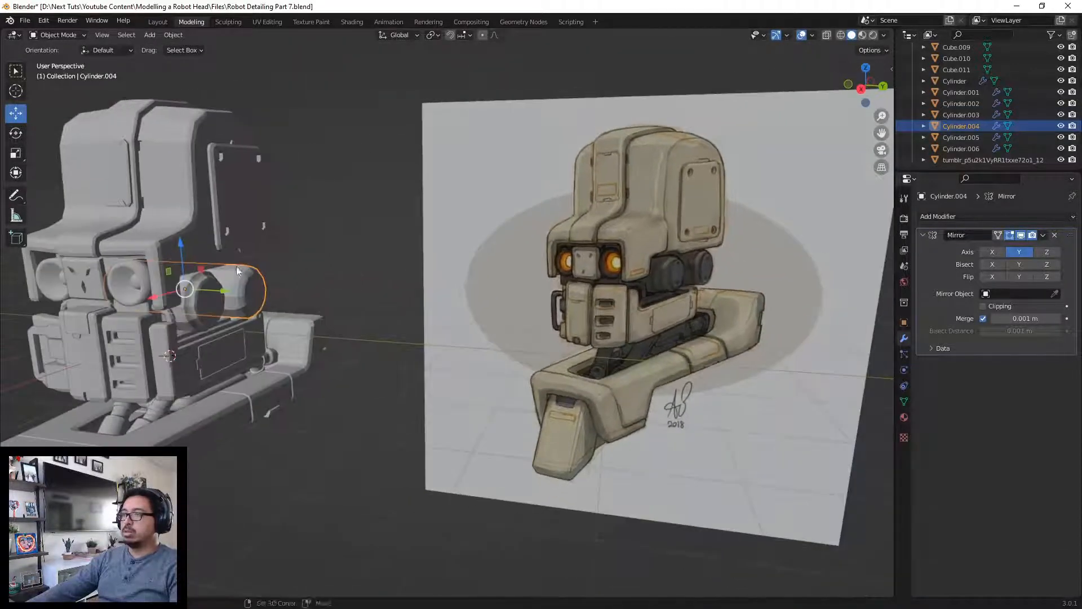
{"action": "scroll", "coordinate": [418, 266], "scroll_direction": "up", "scroll_amount": 8}
{"action": "key", "text": "Tab"}
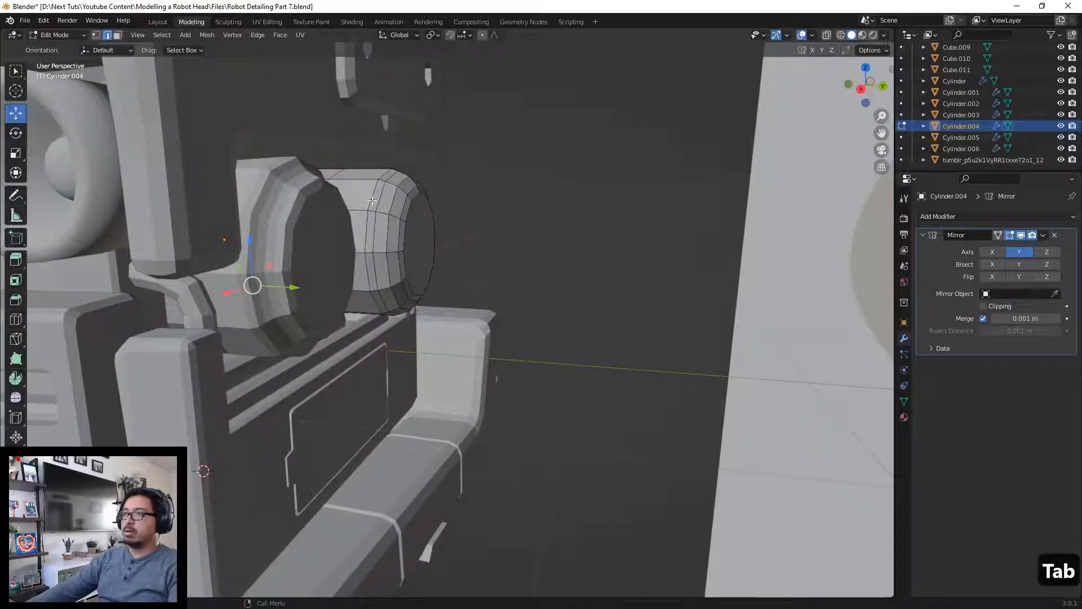
{"action": "scroll", "coordinate": [486, 269], "scroll_direction": "down", "scroll_amount": 7}
{"action": "scroll", "coordinate": [678, 294], "scroll_direction": "down", "scroll_amount": 3}
{"action": "scroll", "coordinate": [356, 274], "scroll_direction": "up", "scroll_amount": 7}
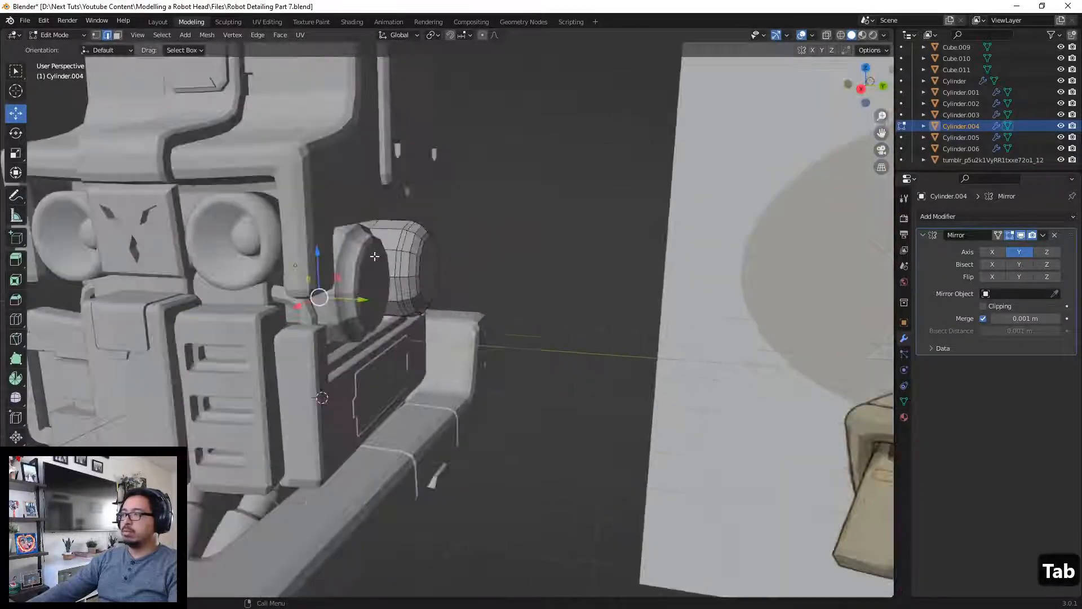
{"action": "key", "text": "Tab"}
{"action": "scroll", "coordinate": [356, 274], "scroll_direction": "up", "scroll_amount": 3}
{"action": "key", "text": "Tab"}
{"action": "scroll", "coordinate": [336, 259], "scroll_direction": "down", "scroll_amount": 5}
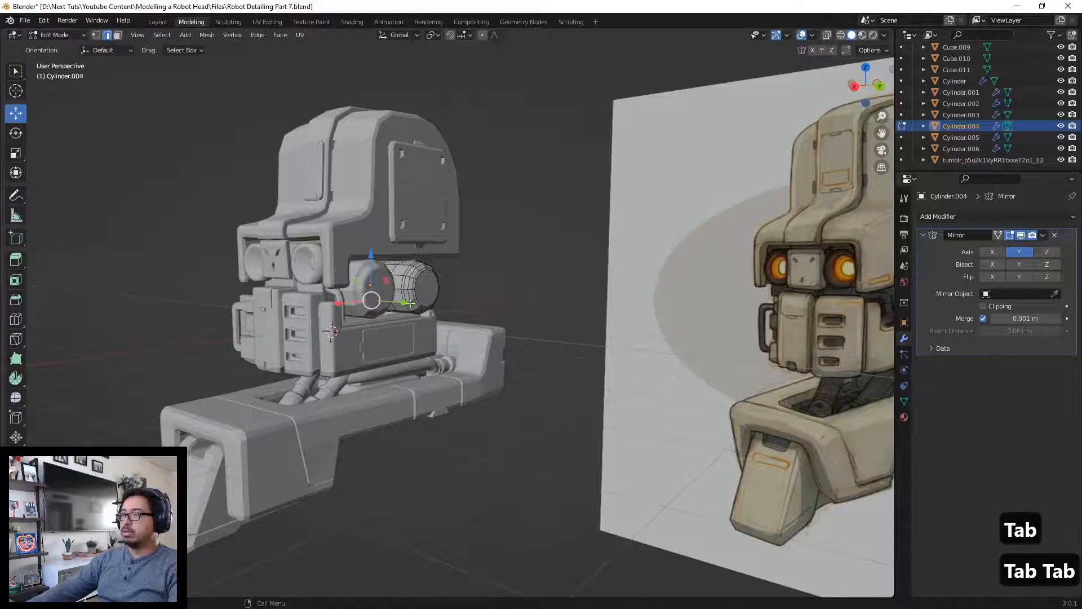
{"action": "mouse_move", "coordinate": [407, 301]}
{"action": "middle_mouse_down"}
{"action": "mouse_move", "coordinate": [501, 313]}
{"action": "mouse_move", "coordinate": [408, 304]}
{"action": "middle_mouse_up"}
{"action": "key", "text": "Tab"}
{"action": "key", "text": "Tab"}
{"action": "scroll", "coordinate": [456, 286], "scroll_direction": "up", "scroll_amount": 4}
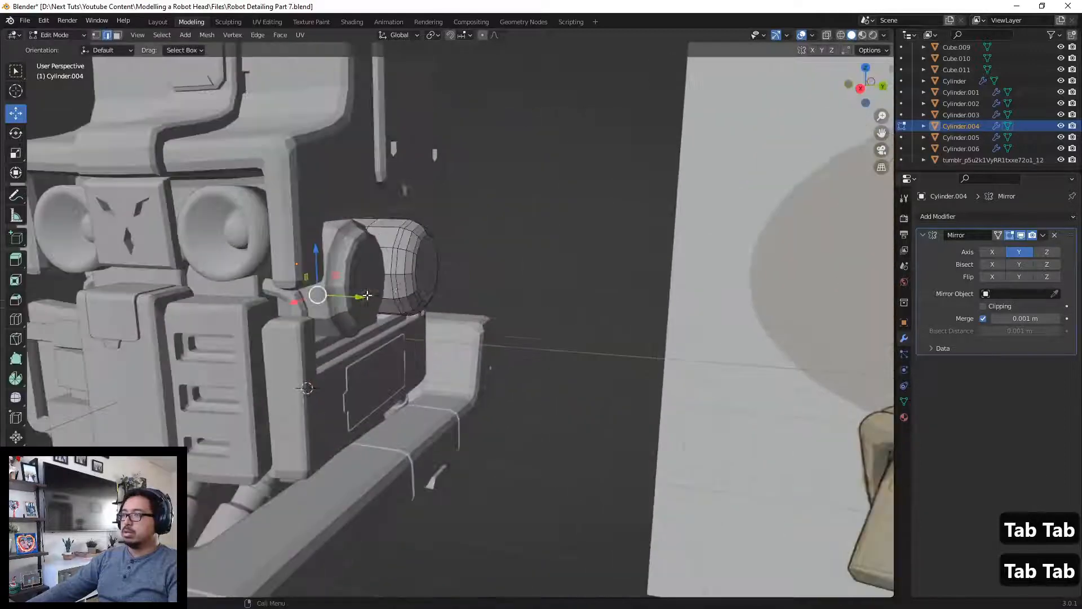
{"action": "mouse_move", "coordinate": [464, 281]}
{"action": "middle_mouse_down"}
{"action": "mouse_move", "coordinate": [456, 292]}
{"action": "mouse_move", "coordinate": [535, 292]}
{"action": "mouse_move", "coordinate": [465, 300]}
{"action": "middle_mouse_up"}
{"action": "scroll", "coordinate": [456, 291], "scroll_direction": "down", "scroll_amount": 4}
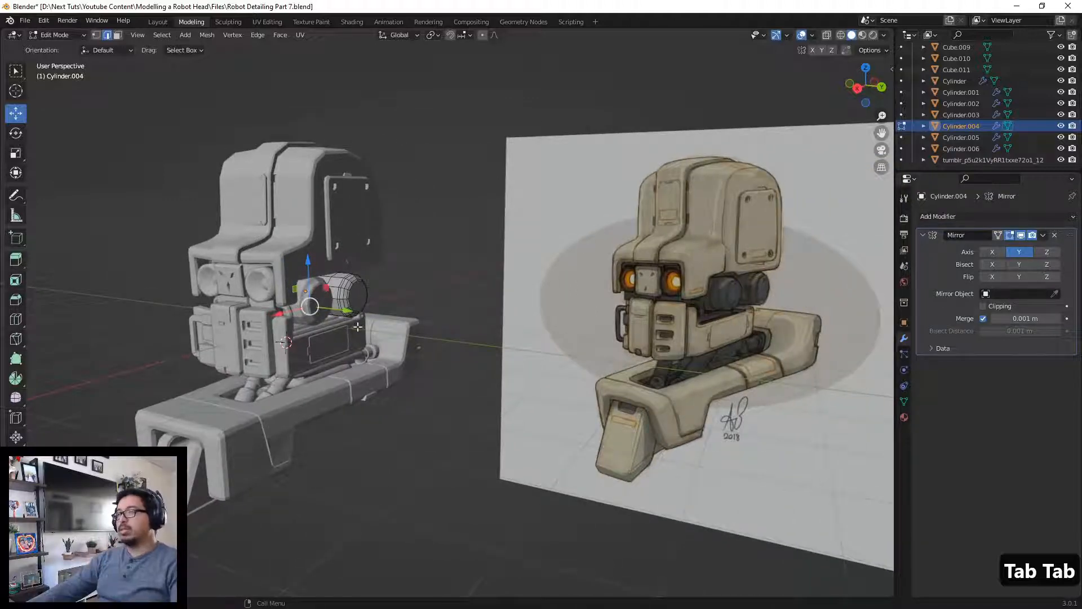
{"action": "middle_click_drag", "start_coordinate": [365, 348], "coordinate": [438, 291], "text": "shift"}
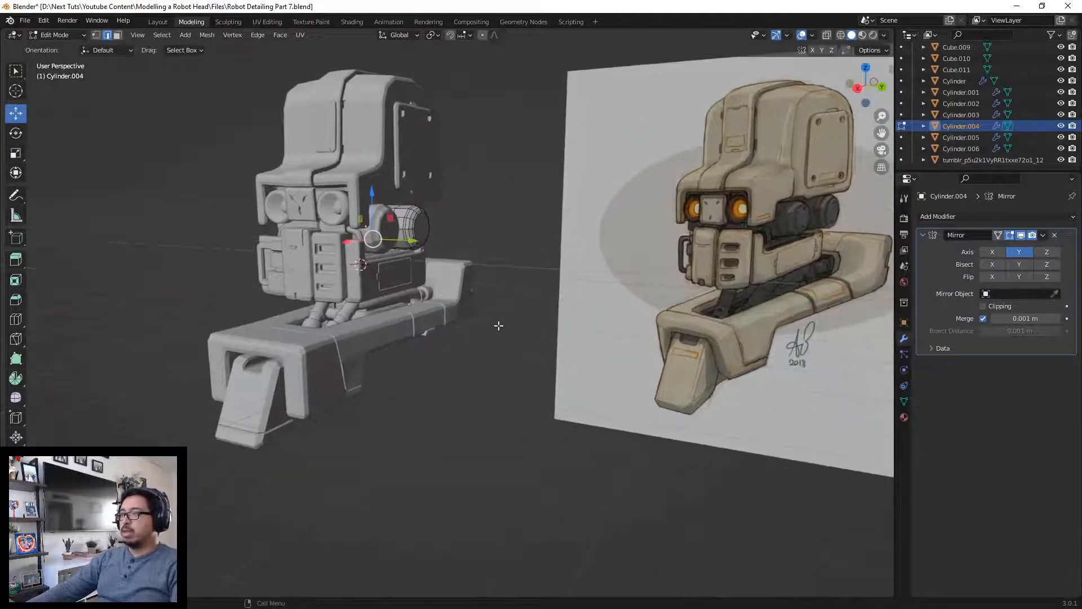
{"action": "key", "text": "Tab"}
{"action": "key", "text": "Tab"}
{"action": "middle_click_drag", "start_coordinate": [327, 211], "coordinate": [423, 292], "text": "shift"}
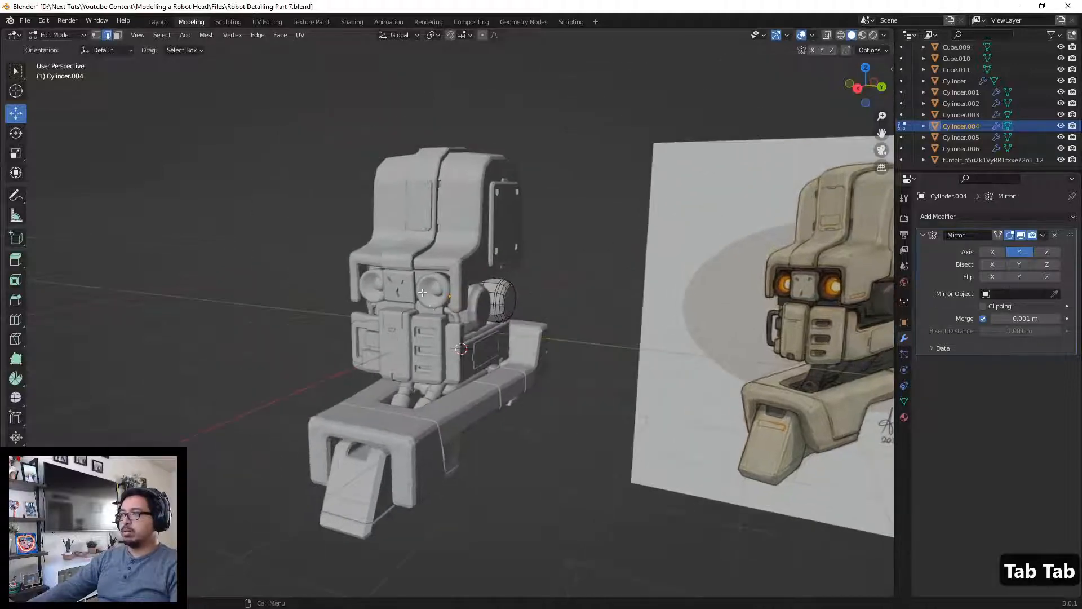
{"action": "scroll", "coordinate": [422, 292], "scroll_direction": "up", "scroll_amount": 2}
Step: Return to object mode, apply flat shading to the robot's round eyes and deselect them
{"action": "key", "text": "Tab"}
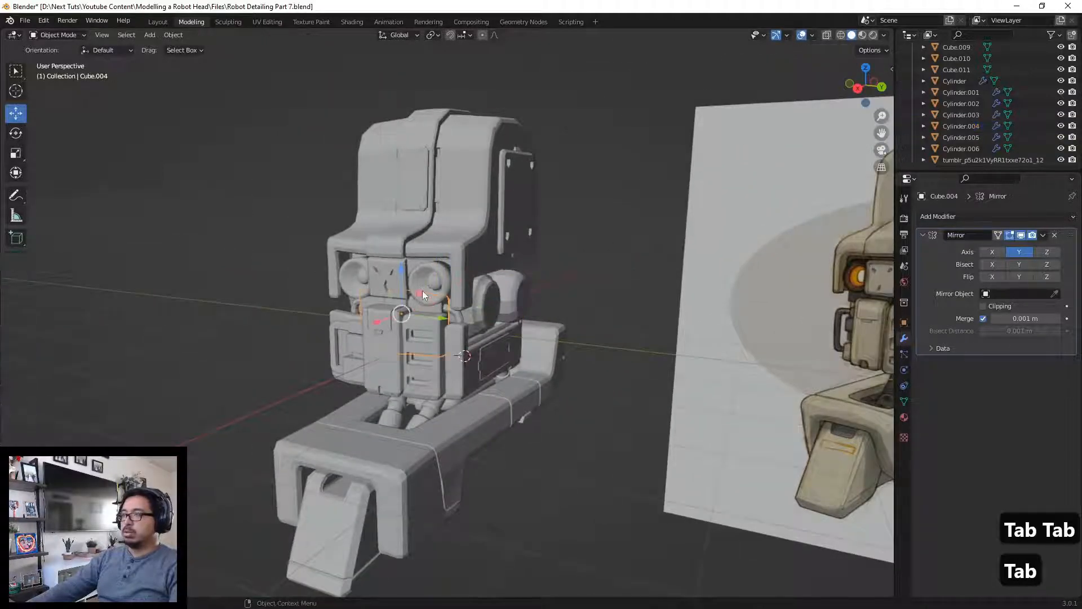
{"action": "left_click", "coordinate": [421, 289]}
{"action": "right_click", "coordinate": [421, 277]}
{"action": "left_click", "coordinate": [421, 277]}
{"action": "left_click", "coordinate": [623, 275]}
Step: Enable the wireframe overlay in the viewport to show the topology of the whole robot head
{"action": "scroll", "coordinate": [620, 276], "scroll_direction": "down", "scroll_amount": 5}
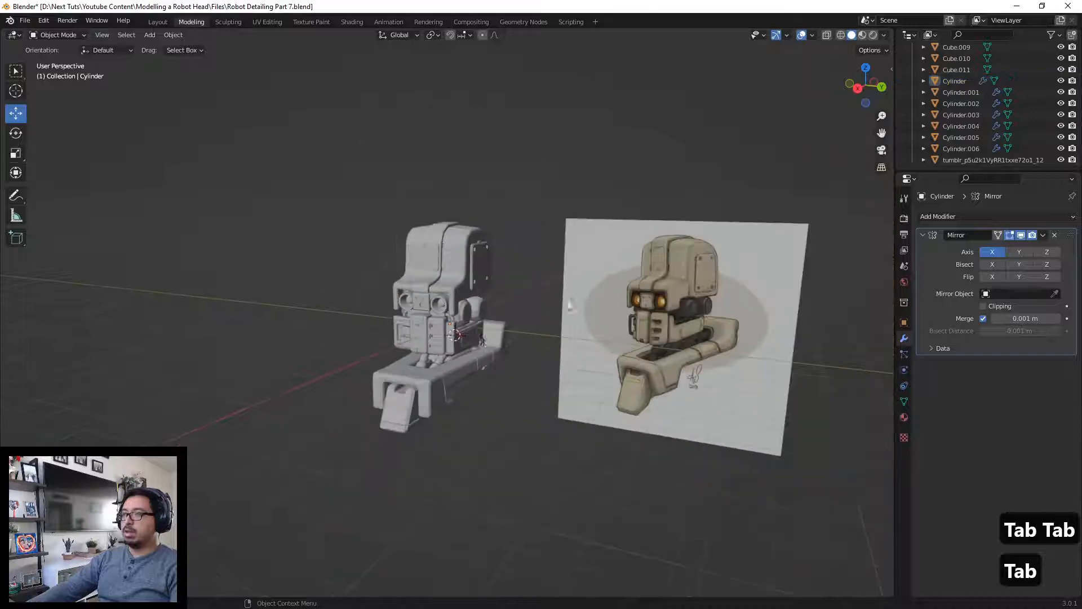
{"action": "middle_click_drag", "start_coordinate": [500, 324], "coordinate": [583, 314], "text": "shift"}
{"action": "scroll", "coordinate": [531, 221], "scroll_direction": "up", "scroll_amount": 4}
{"action": "middle_click_drag", "start_coordinate": [531, 222], "coordinate": [682, 154], "text": "shift"}
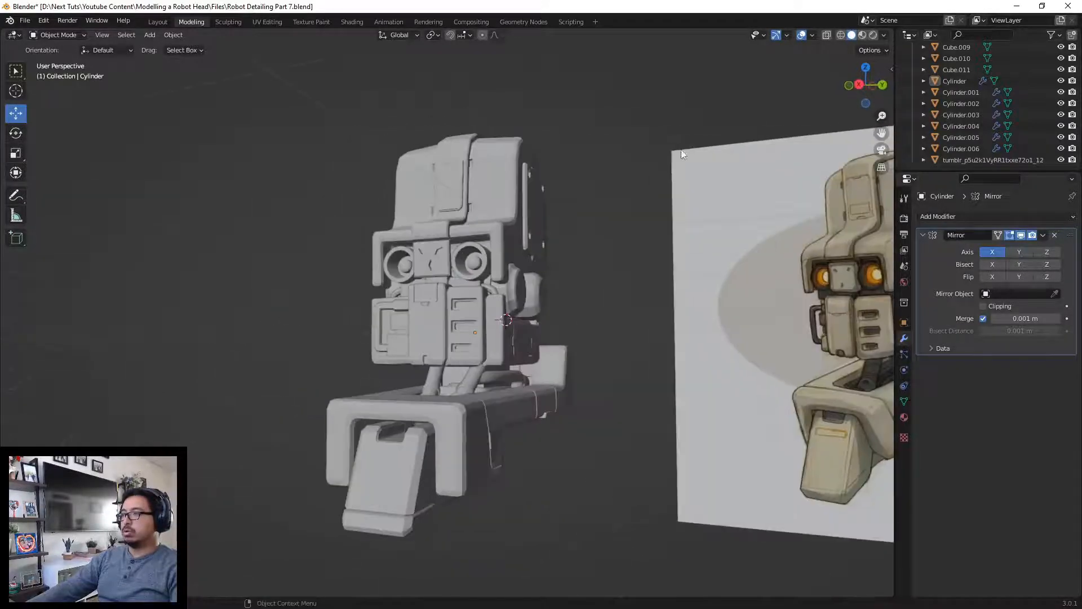
{"action": "left_click", "coordinate": [787, 35]}
{"action": "left_click", "coordinate": [812, 35]}
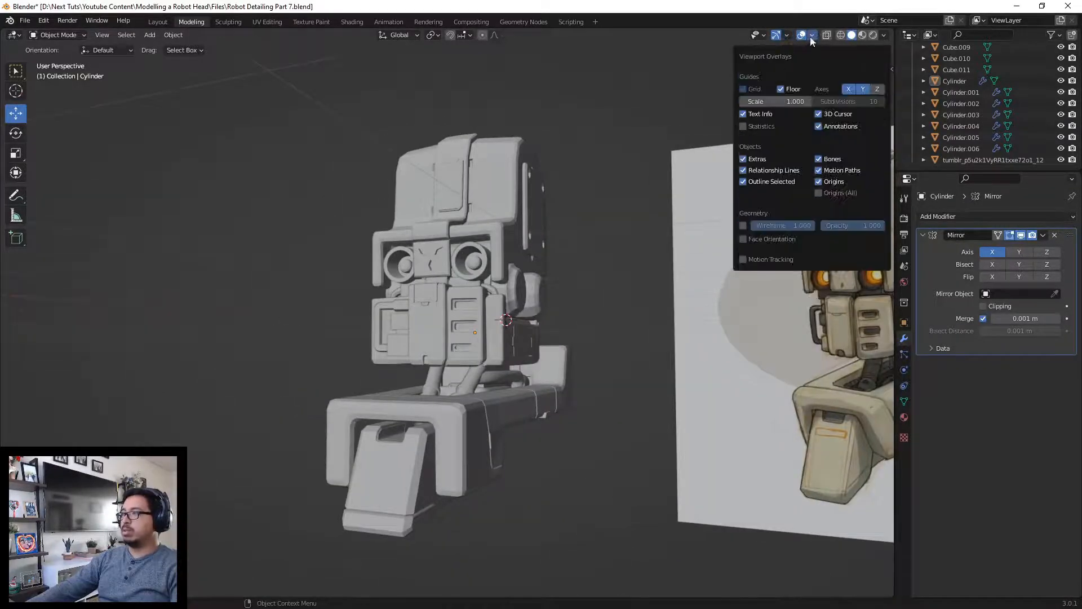
{"action": "left_click", "coordinate": [743, 226]}
{"action": "middle_click_drag", "start_coordinate": [560, 160], "coordinate": [552, 252]}
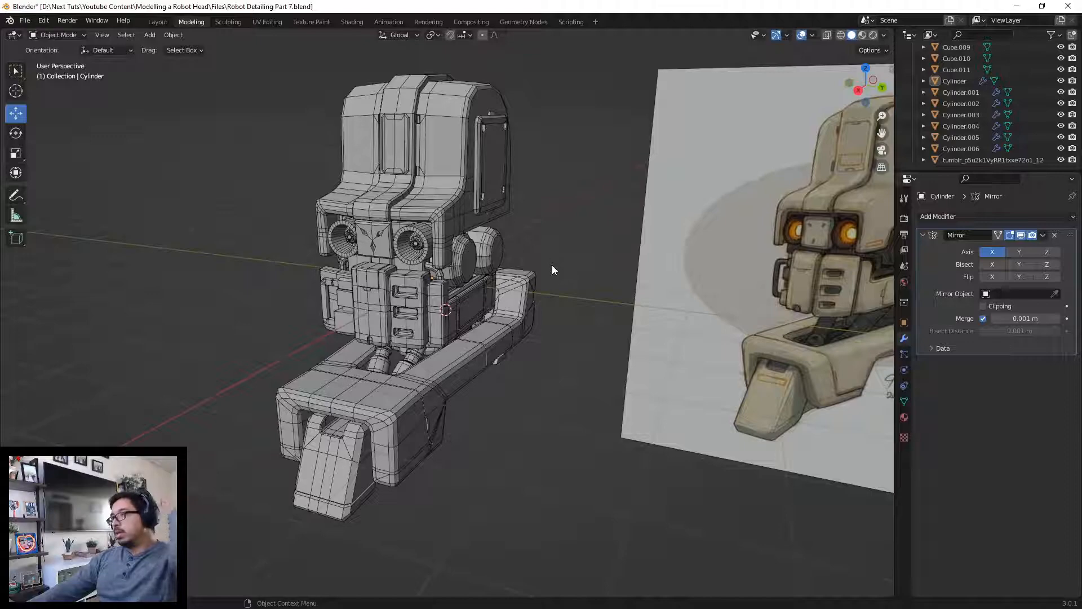
{"action": "middle_click_drag", "start_coordinate": [553, 269], "coordinate": [583, 289]}
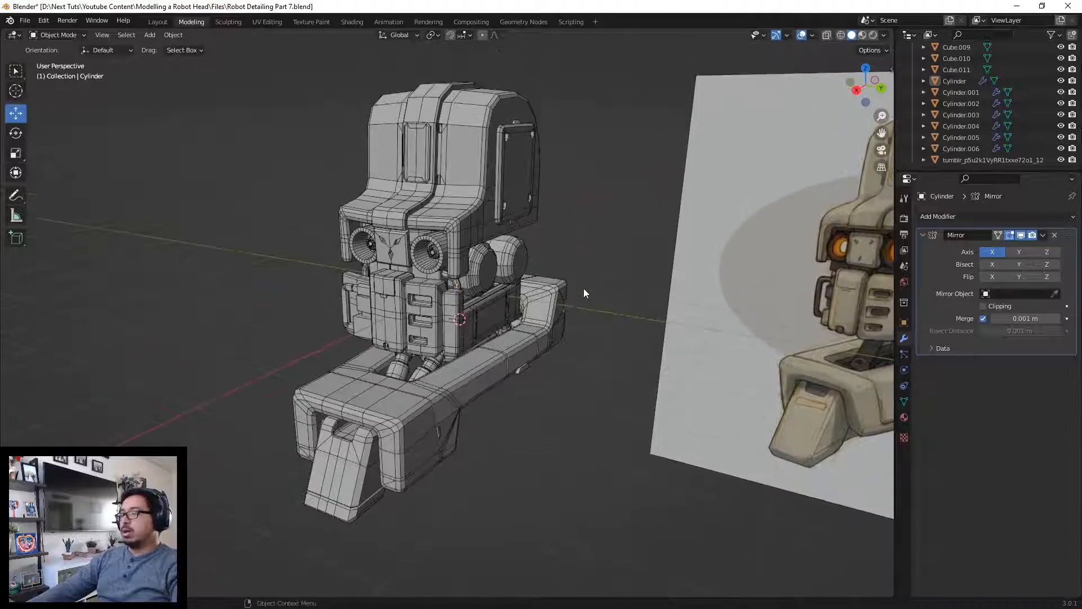